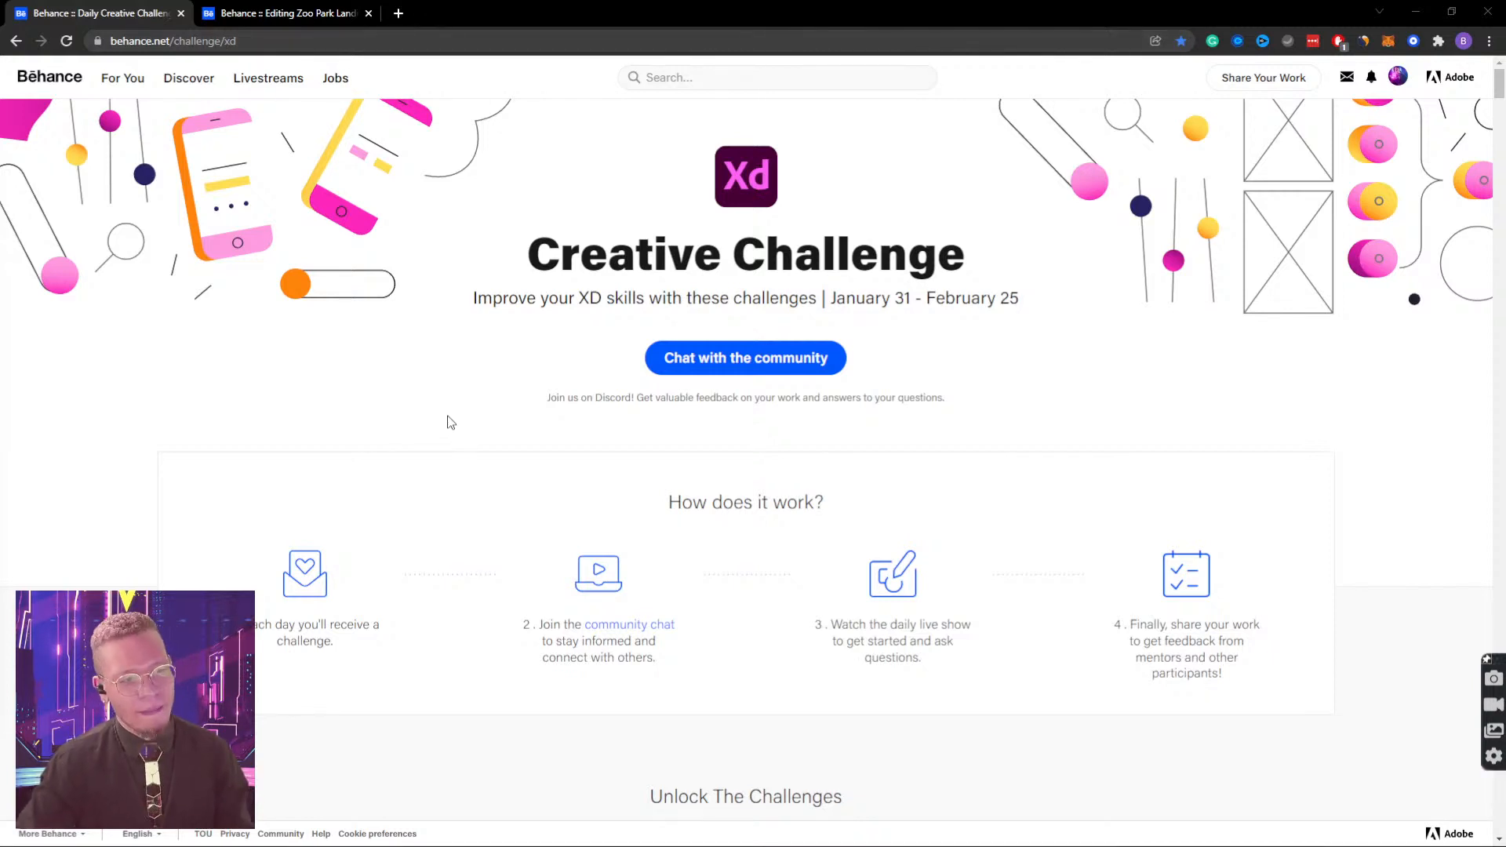
Step: Read the XD Creative Challenge page down to the February 1 User Onboarding challenge card
{"action": "scroll", "coordinate": [515, 411], "scroll_direction": "down", "scroll_amount": 1}
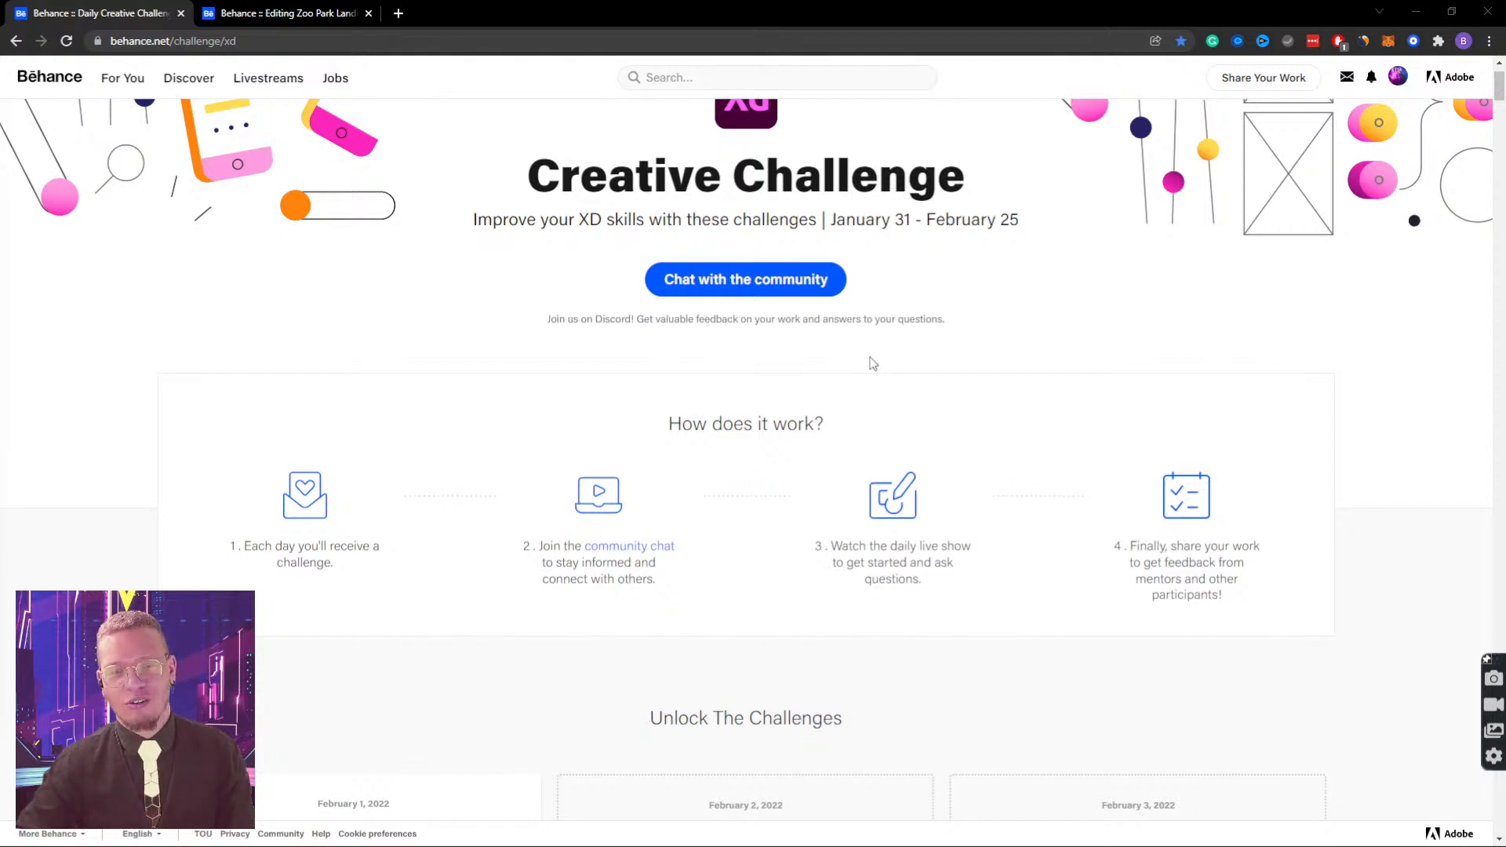
{"action": "scroll", "coordinate": [915, 363], "scroll_direction": "down", "scroll_amount": 4}
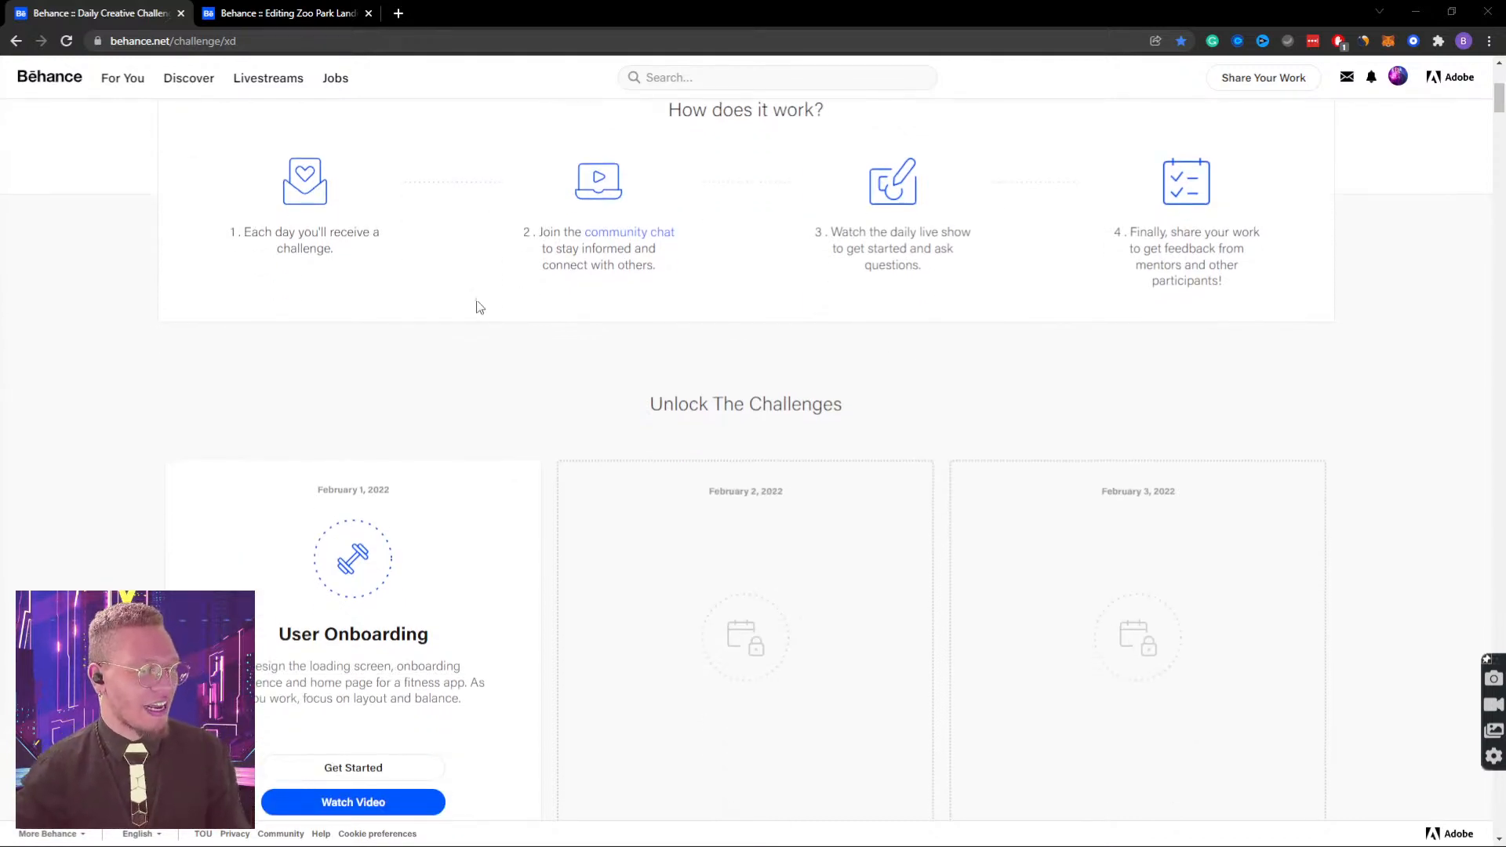
{"action": "scroll", "coordinate": [337, 480], "scroll_direction": "down", "scroll_amount": 3}
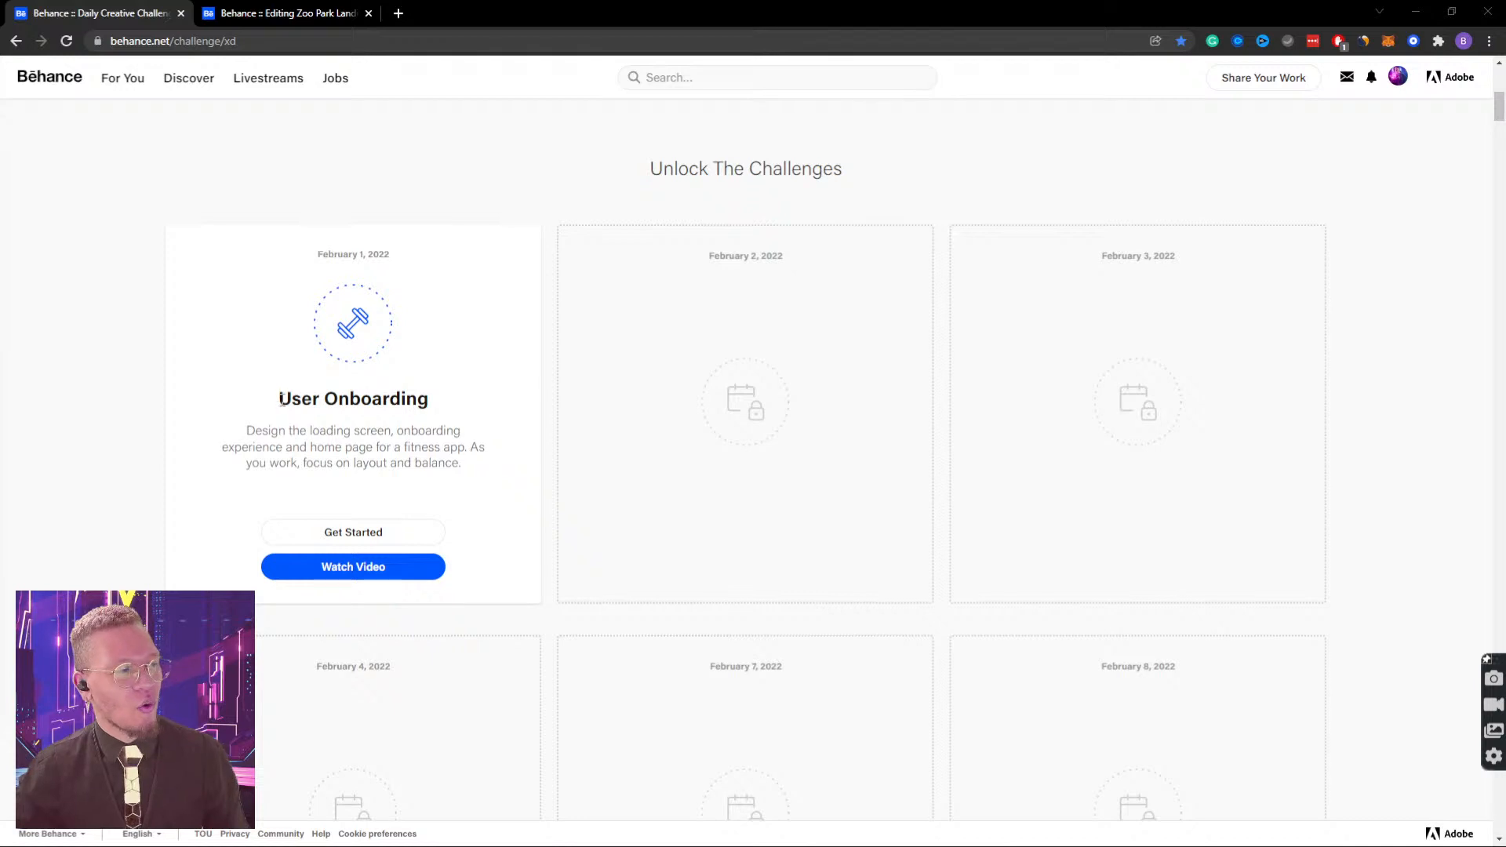
{"action": "left_click_drag", "start_coordinate": [278, 398], "coordinate": [456, 416]}
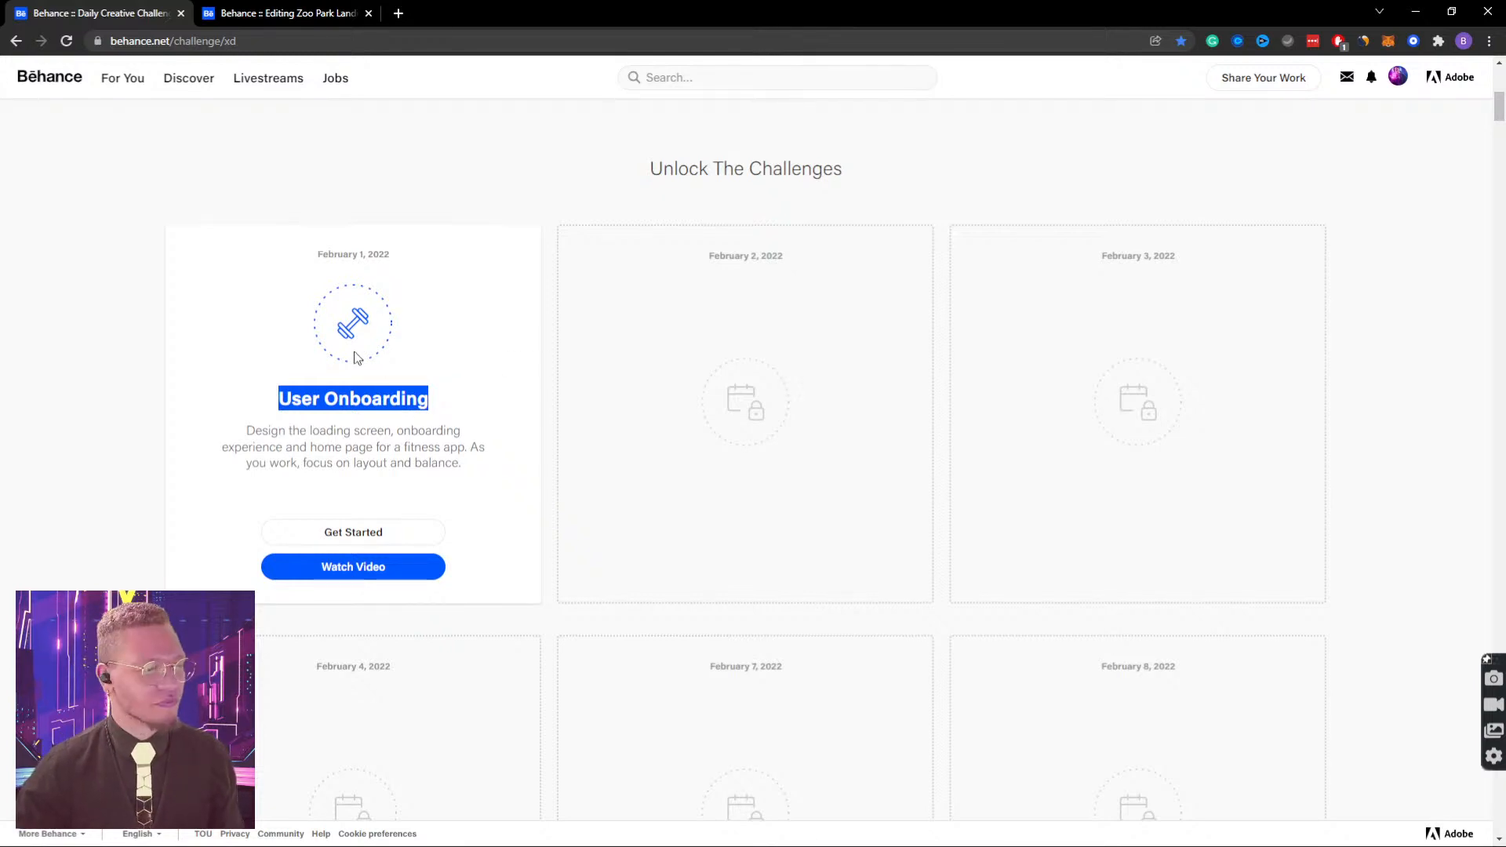
{"action": "scroll", "coordinate": [448, 350], "scroll_direction": "down", "scroll_amount": 1}
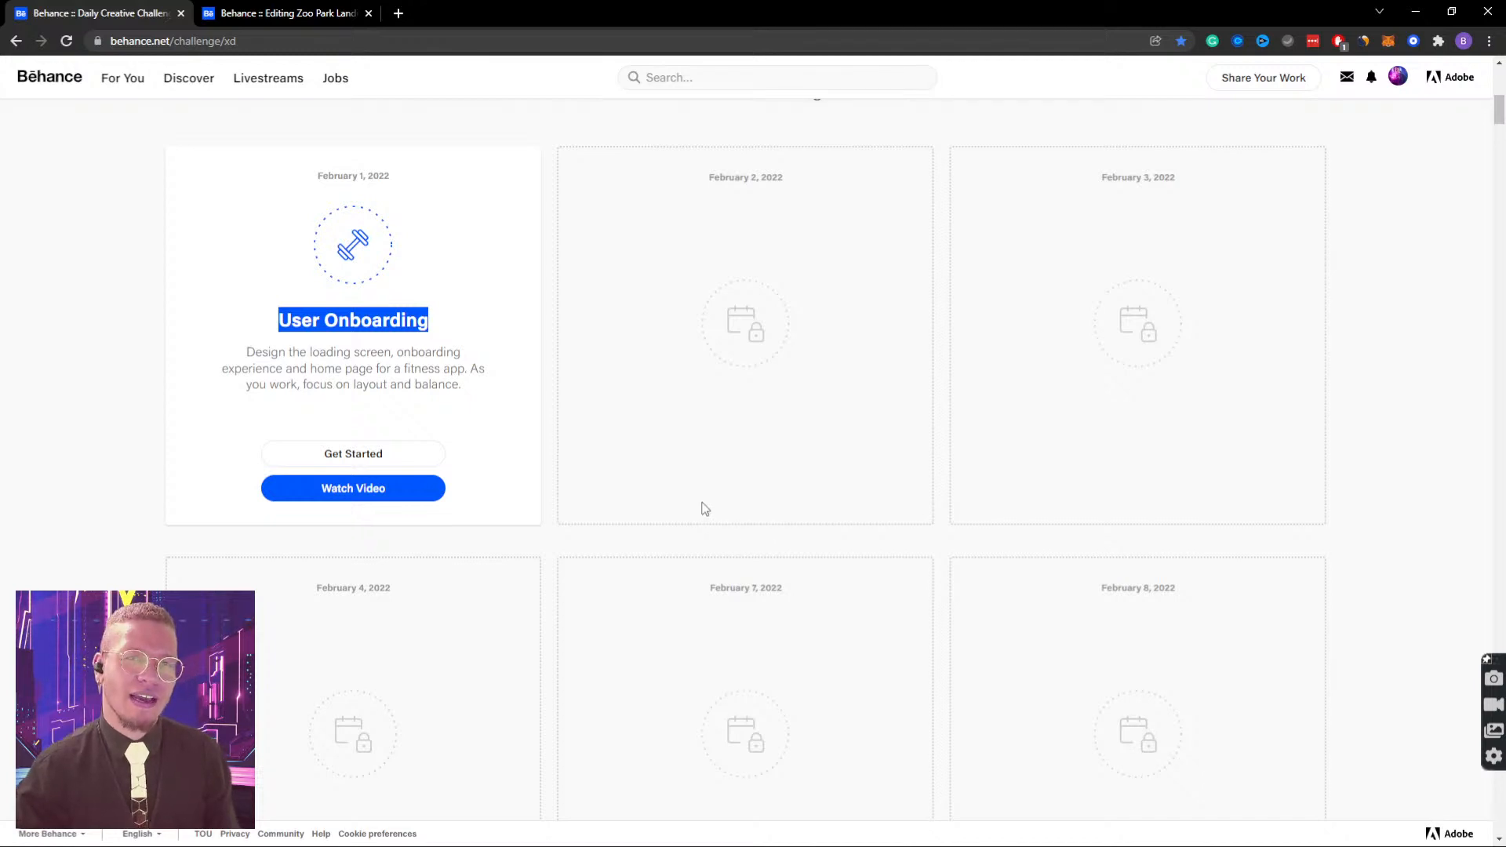
Step: Switch to the Challenge #1 User Onboarding file in Adobe XD and examine its inspiration section and the Bodyfit reference screens
{"action": "key", "text": "alt+Tab"}
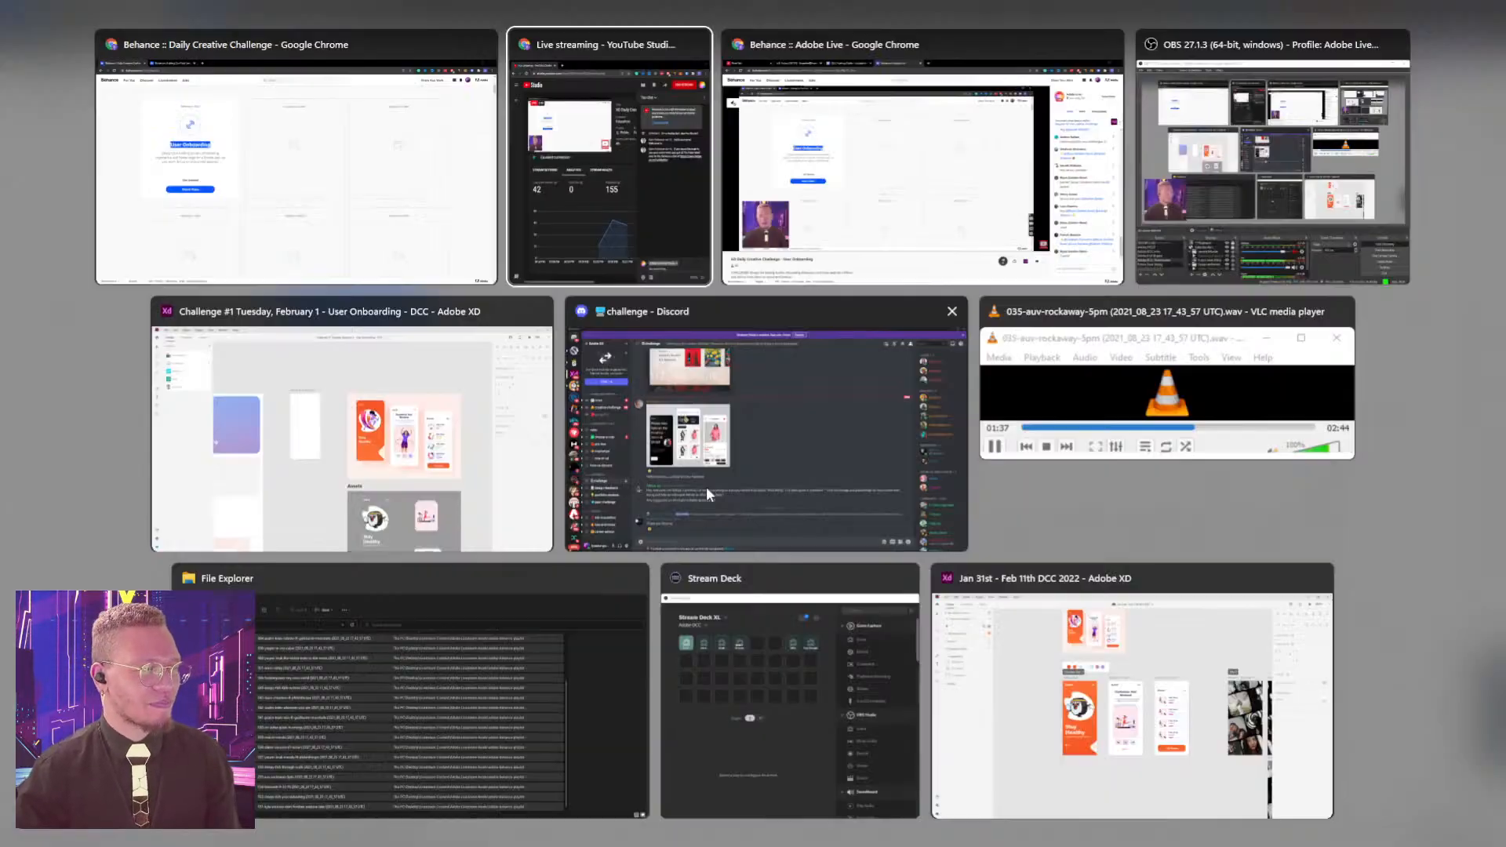
{"action": "left_click", "coordinate": [451, 374]}
{"action": "left_click_drag", "start_coordinate": [689, 332], "coordinate": [944, 224]}
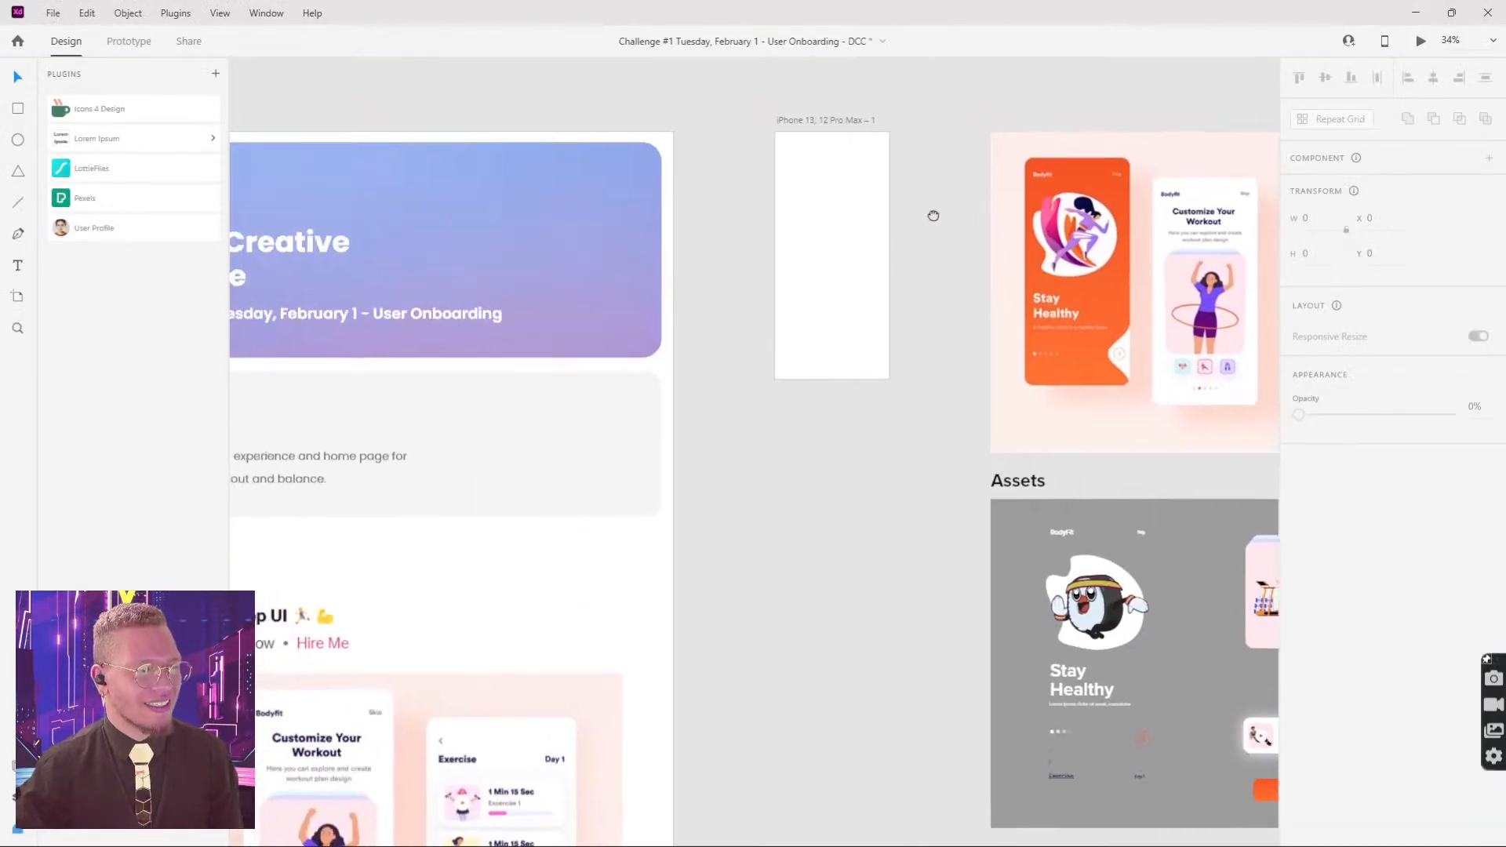
{"action": "scroll", "coordinate": [843, 471], "scroll_direction": "down", "scroll_amount": 4}
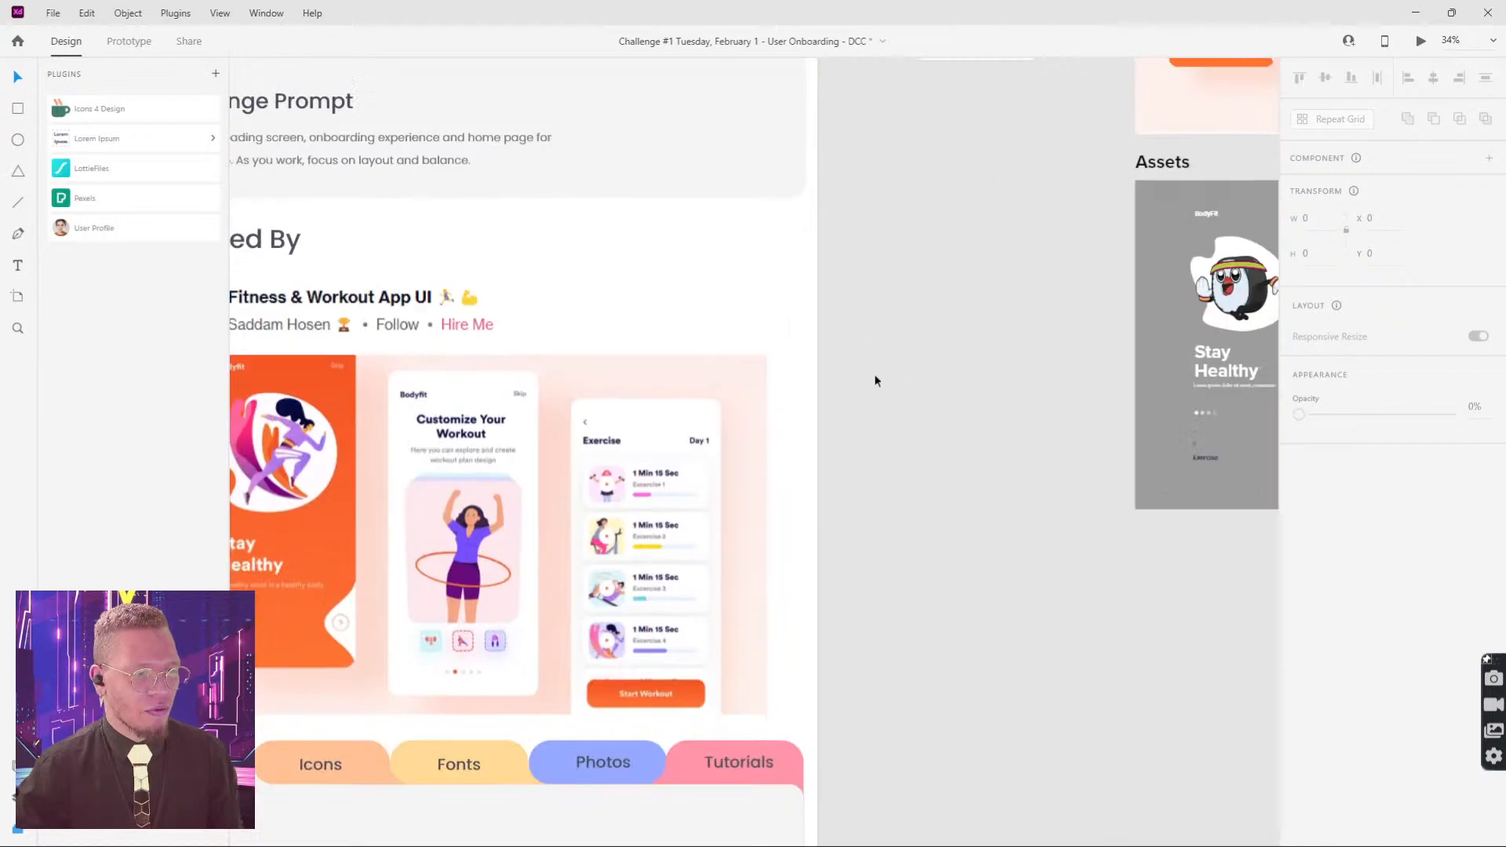
{"action": "left_click_drag", "start_coordinate": [873, 376], "coordinate": [1085, 289]}
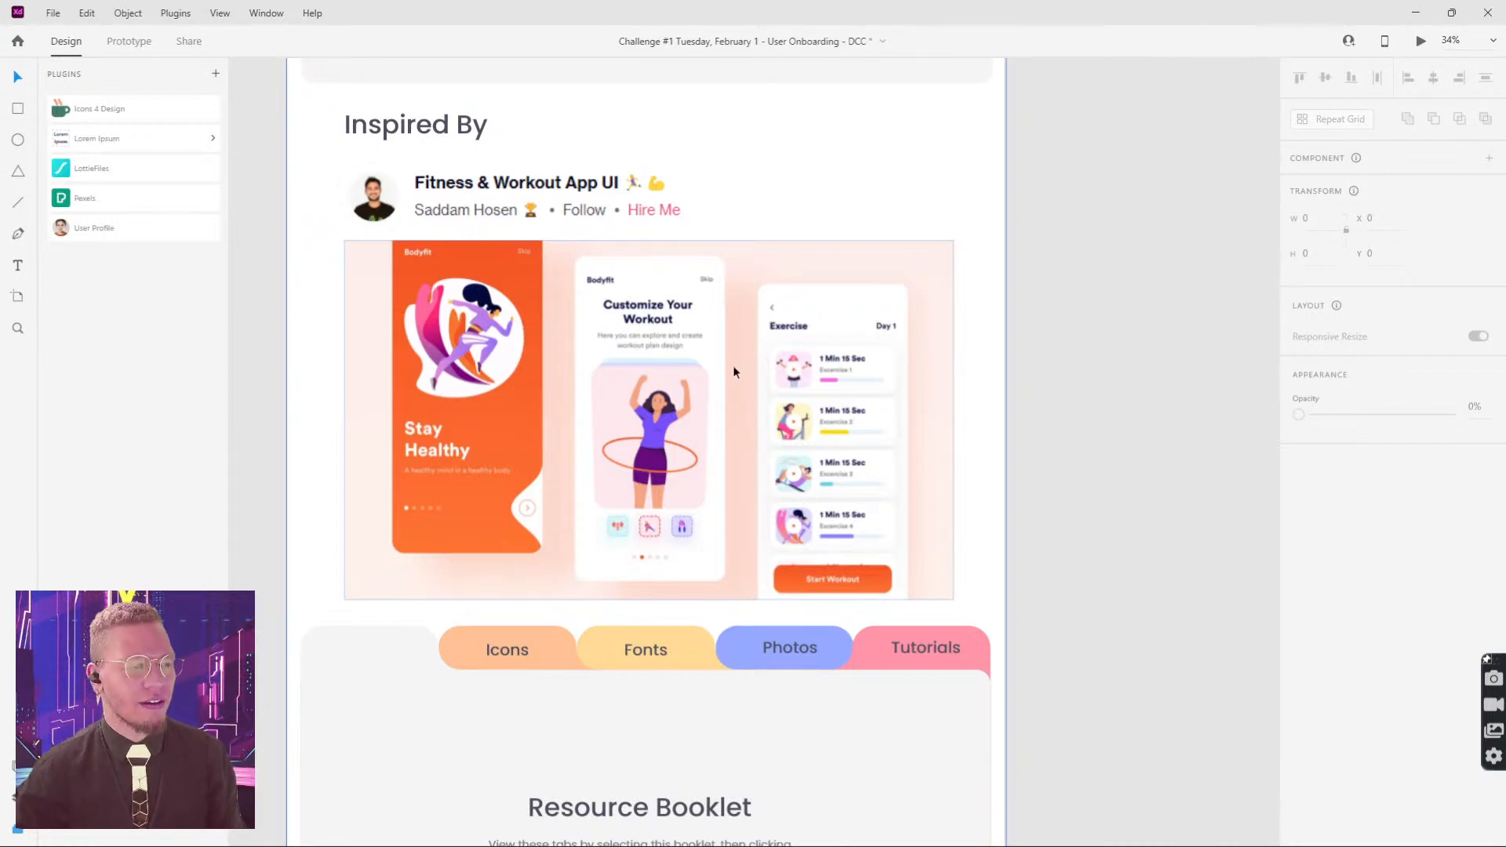
{"action": "mouse_move", "coordinate": [753, 844]}
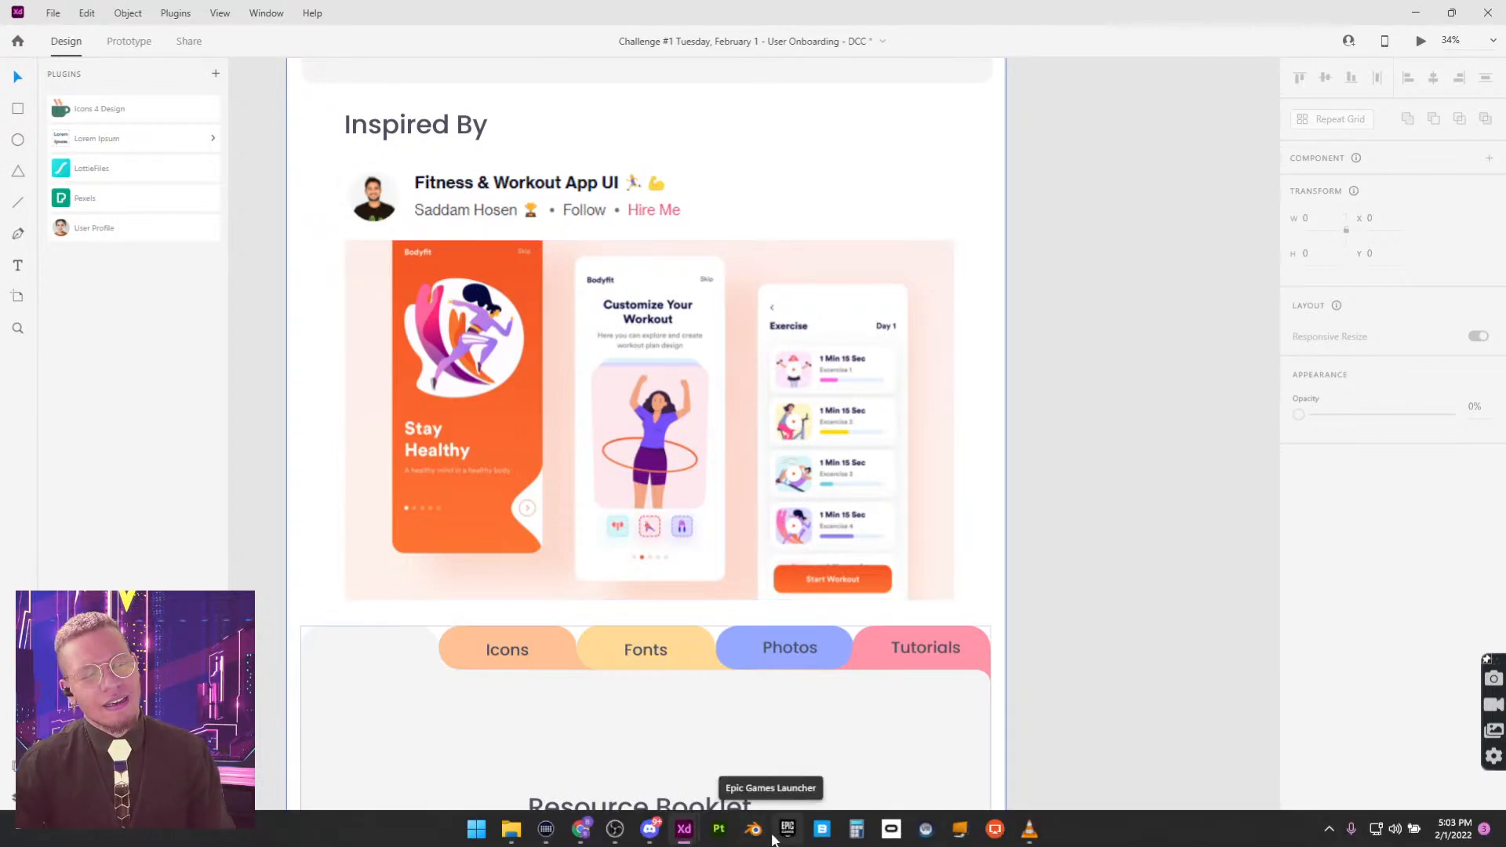
{"action": "left_click_drag", "start_coordinate": [995, 269], "coordinate": [448, 463]}
{"action": "scroll", "coordinate": [518, 498], "scroll_direction": "up", "scroll_amount": 4}
{"action": "scroll", "coordinate": [786, 340], "scroll_direction": "up", "scroll_amount": 5}
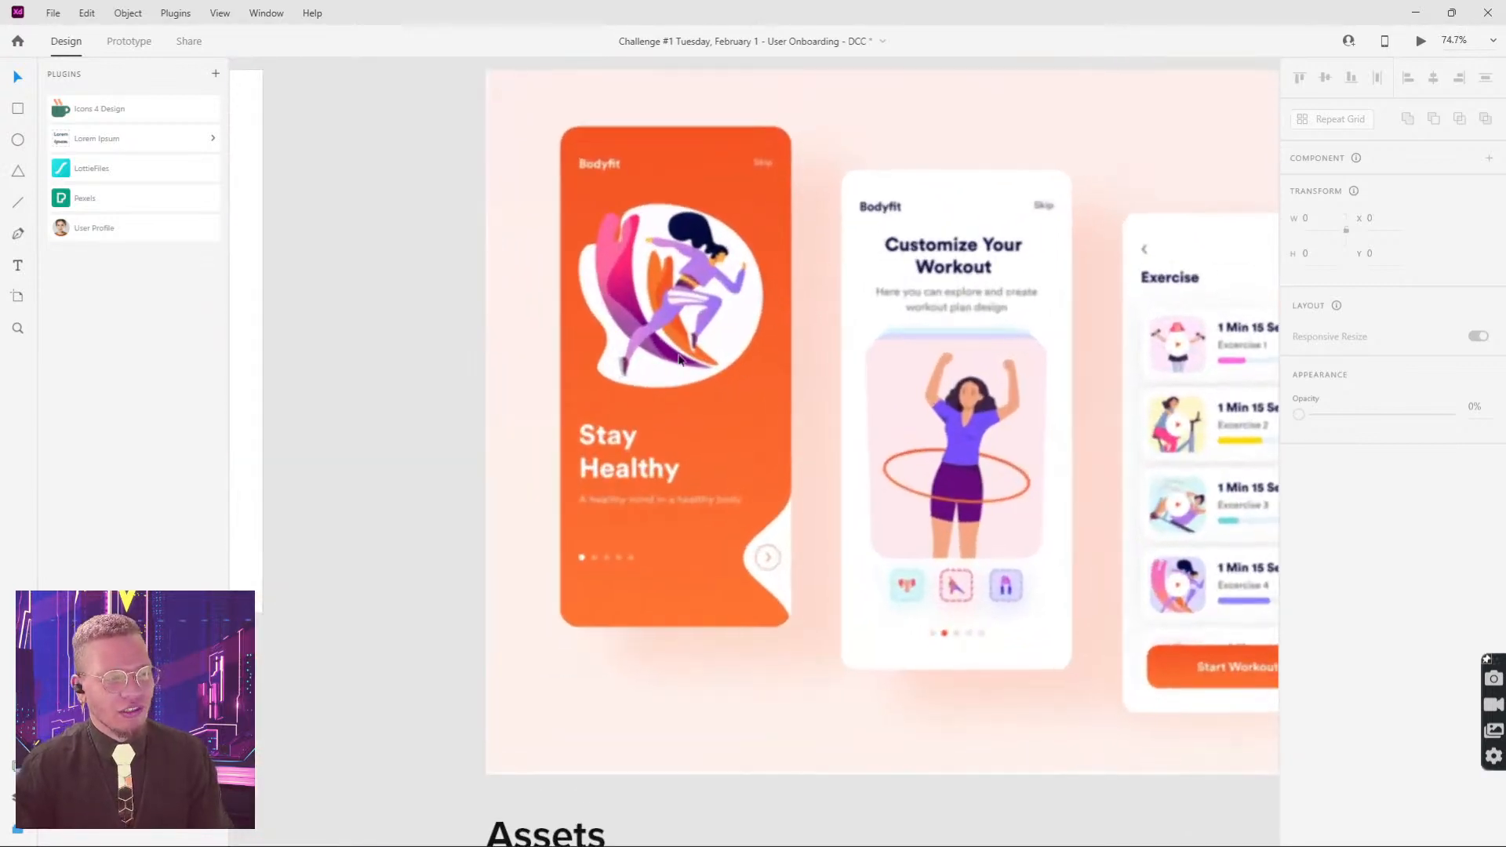
{"action": "left_click_drag", "start_coordinate": [637, 344], "coordinate": [550, 316]}
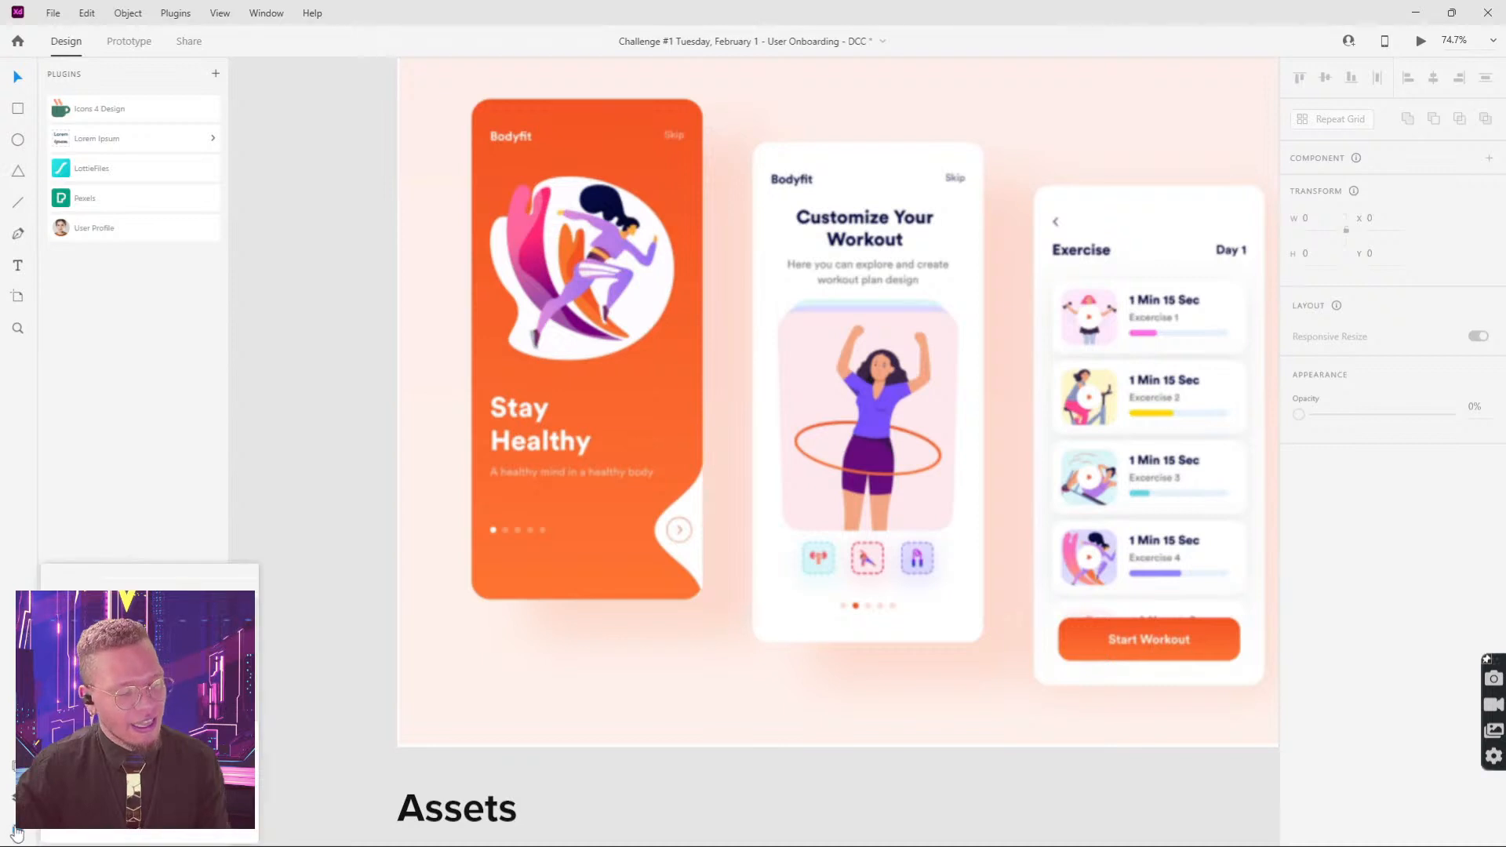
Step: Open the plugin marketplace, search all of Creative Cloud for "lottie", narrow the results to apps, and close the window
{"action": "left_click", "coordinate": [217, 73]}
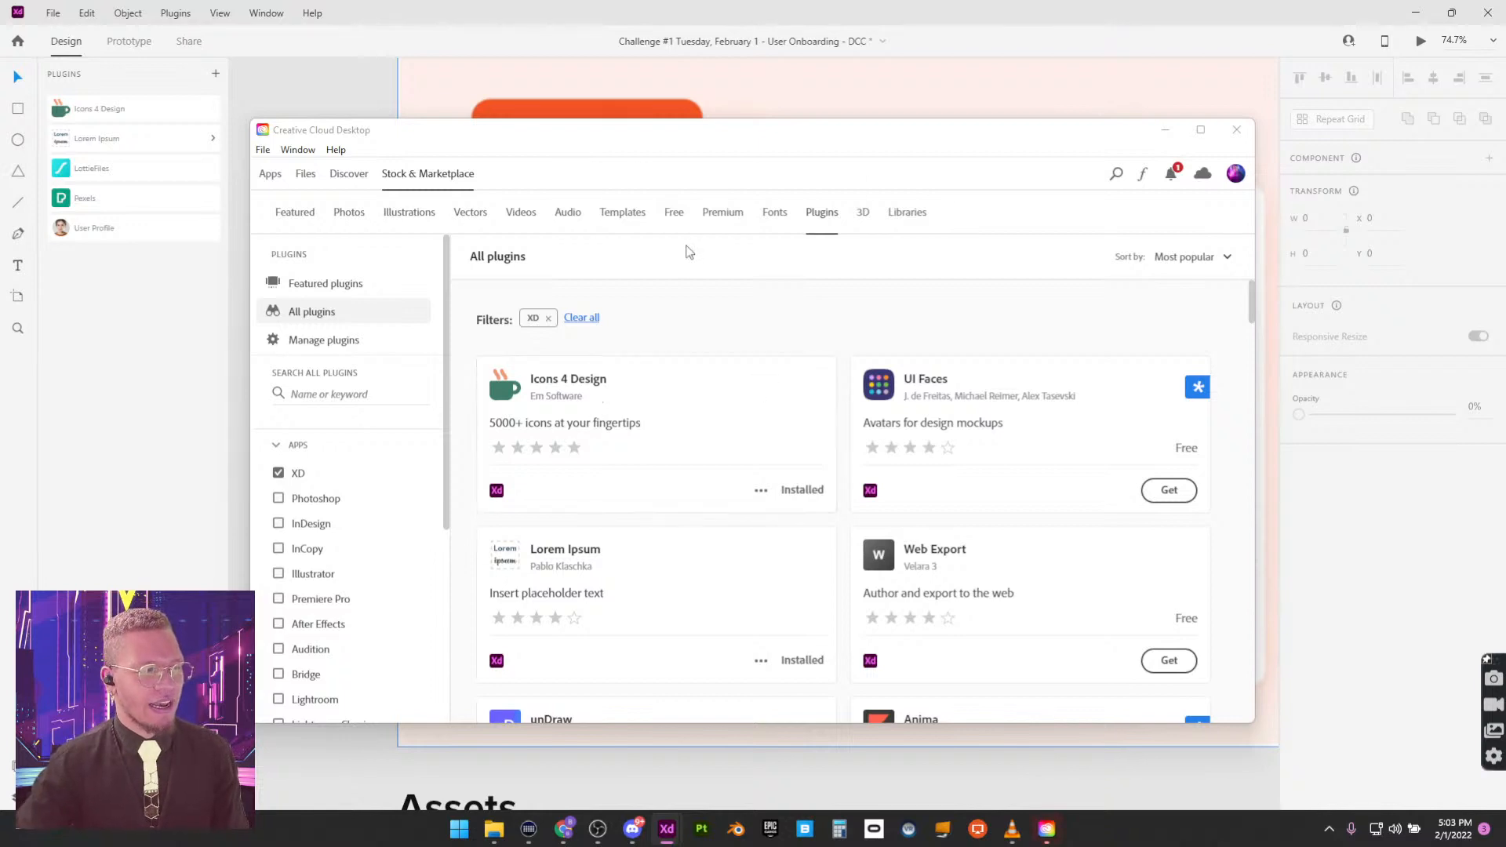
{"action": "left_click", "coordinate": [1116, 176]}
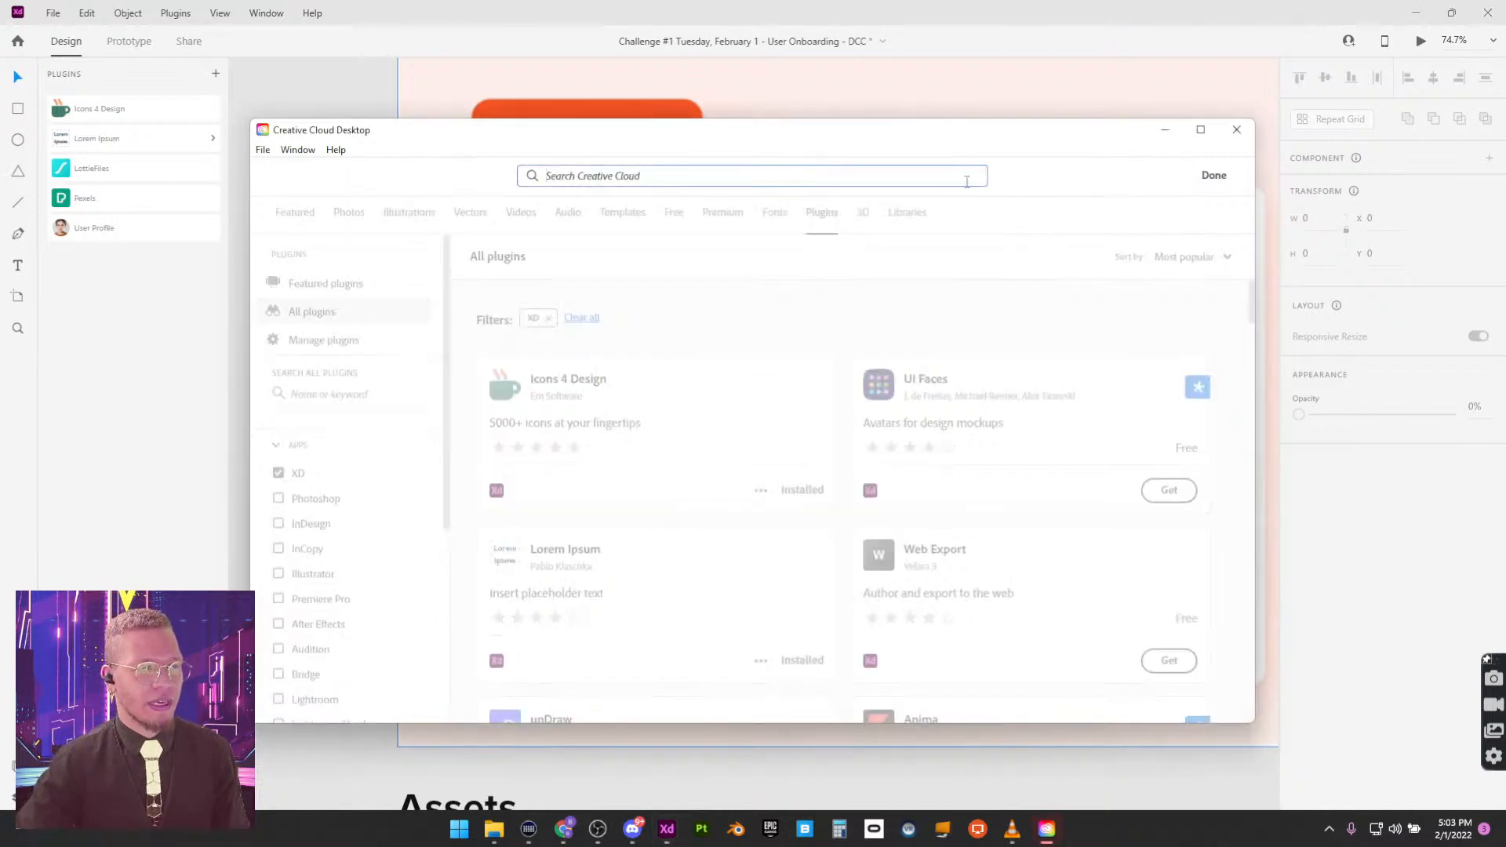
{"action": "type", "text": "lottie"}
{"action": "key", "text": "Return"}
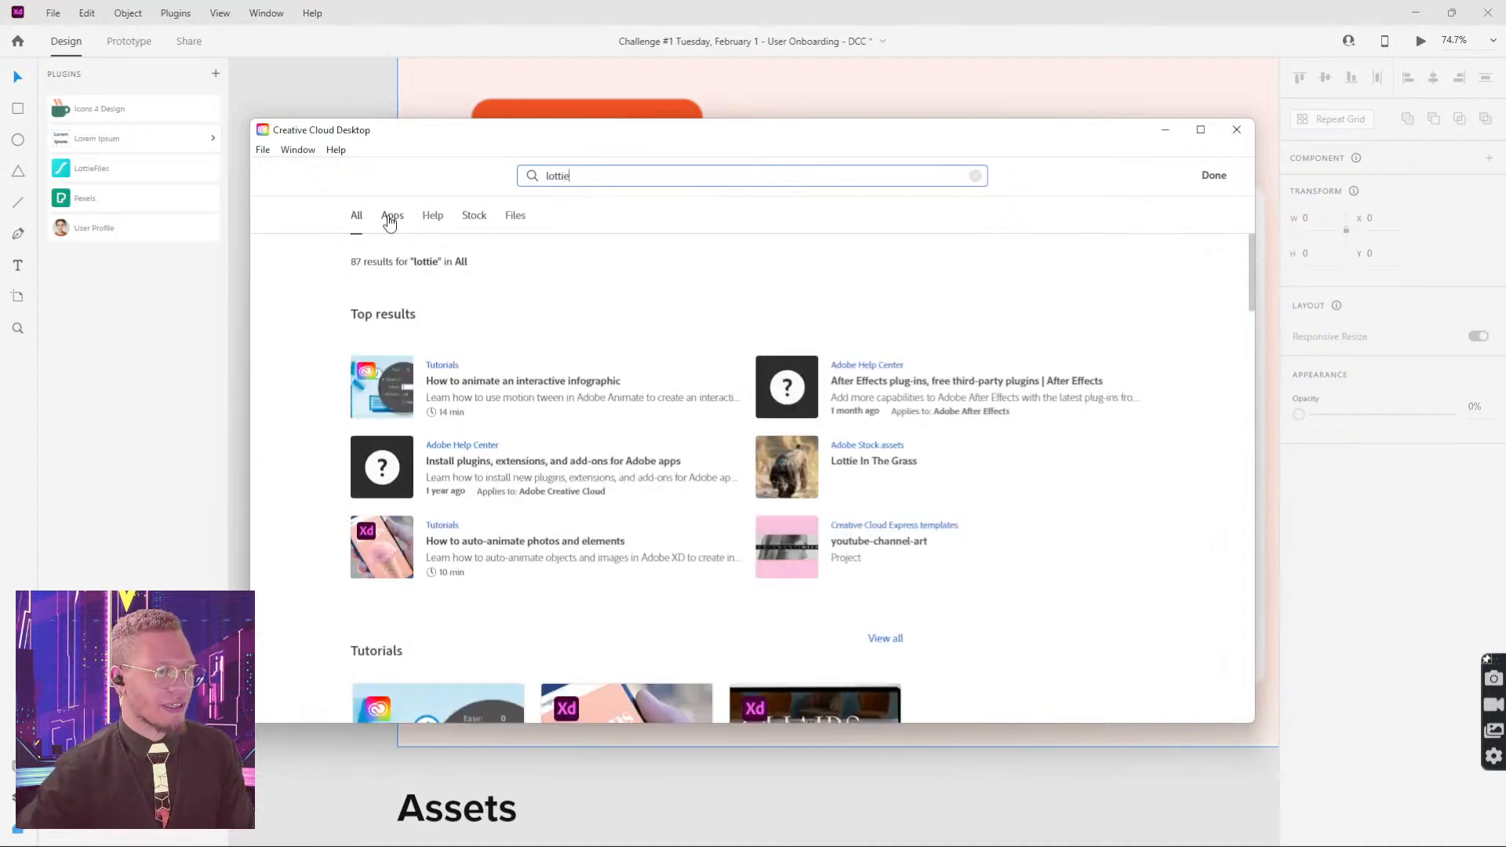
{"action": "left_click", "coordinate": [390, 220]}
{"action": "left_click", "coordinate": [1236, 129]}
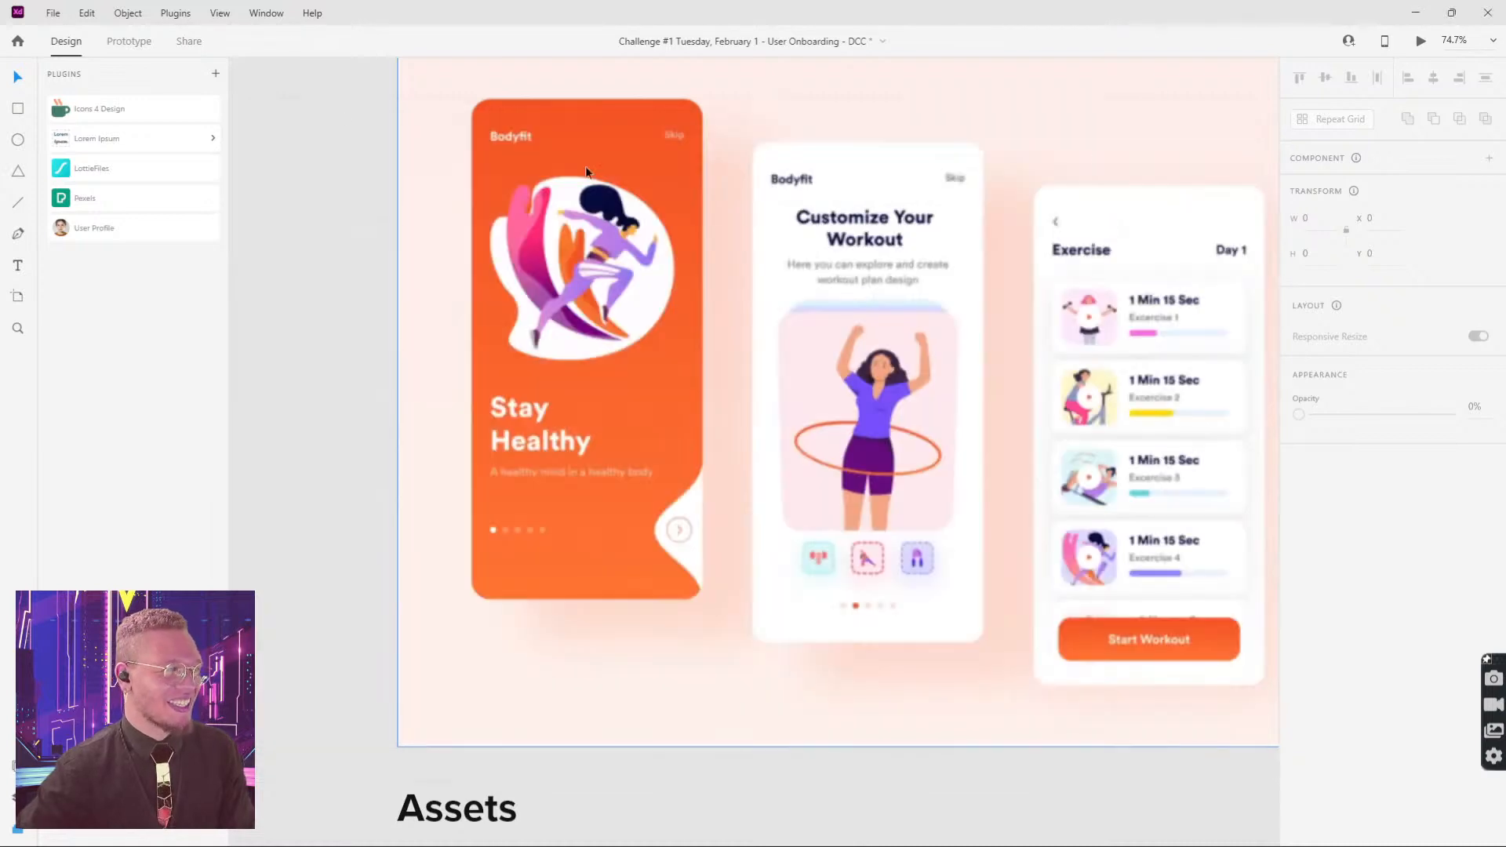
Step: Browse all XD plugins in the marketplace, search the plugins for "lottie", and minimize the marketplace window
{"action": "left_click", "coordinate": [215, 73]}
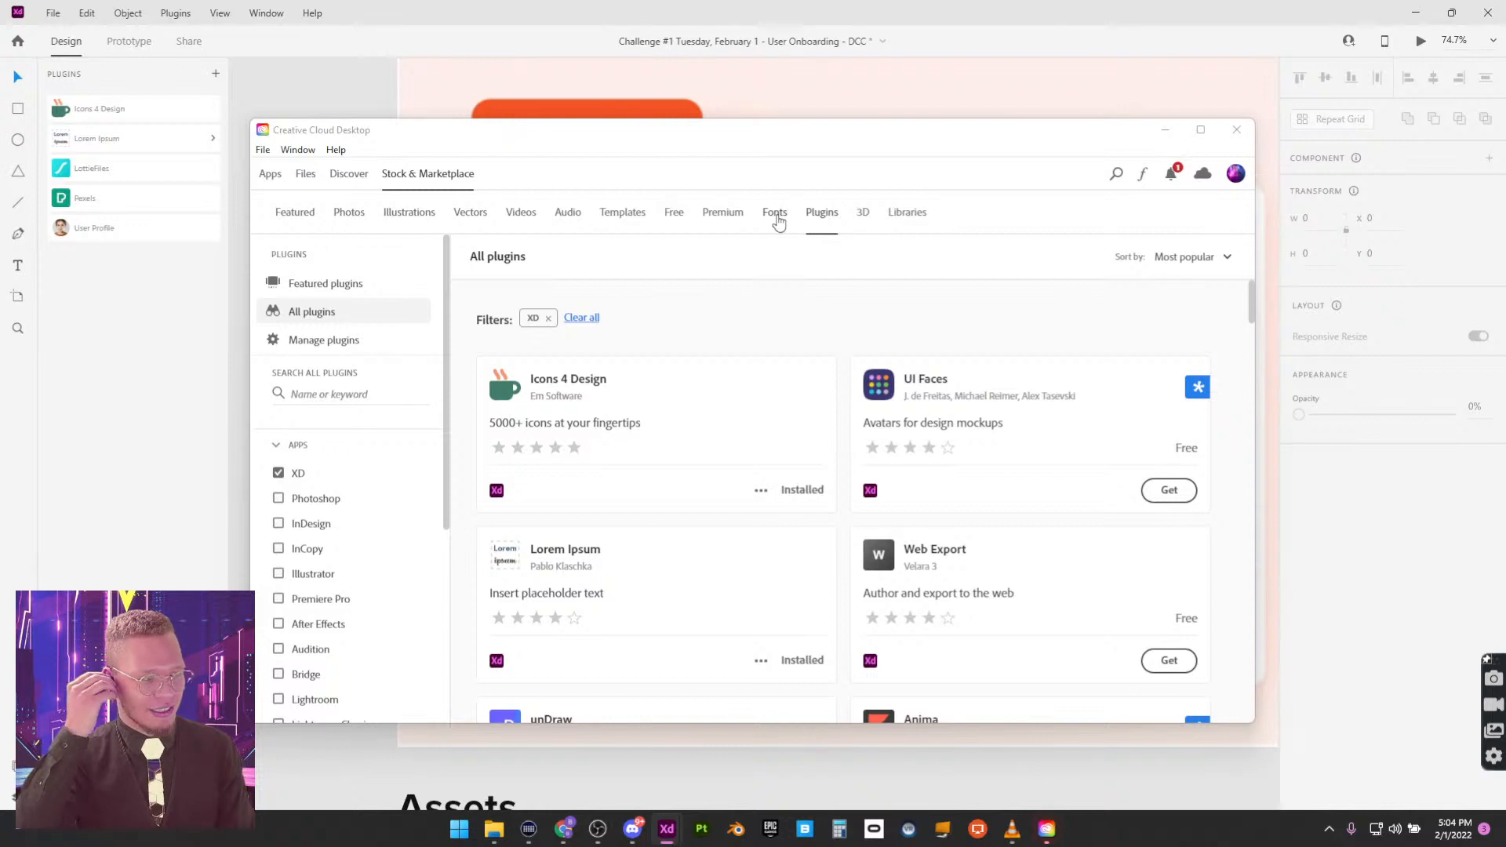
{"action": "scroll", "coordinate": [733, 437], "scroll_direction": "down", "scroll_amount": 6}
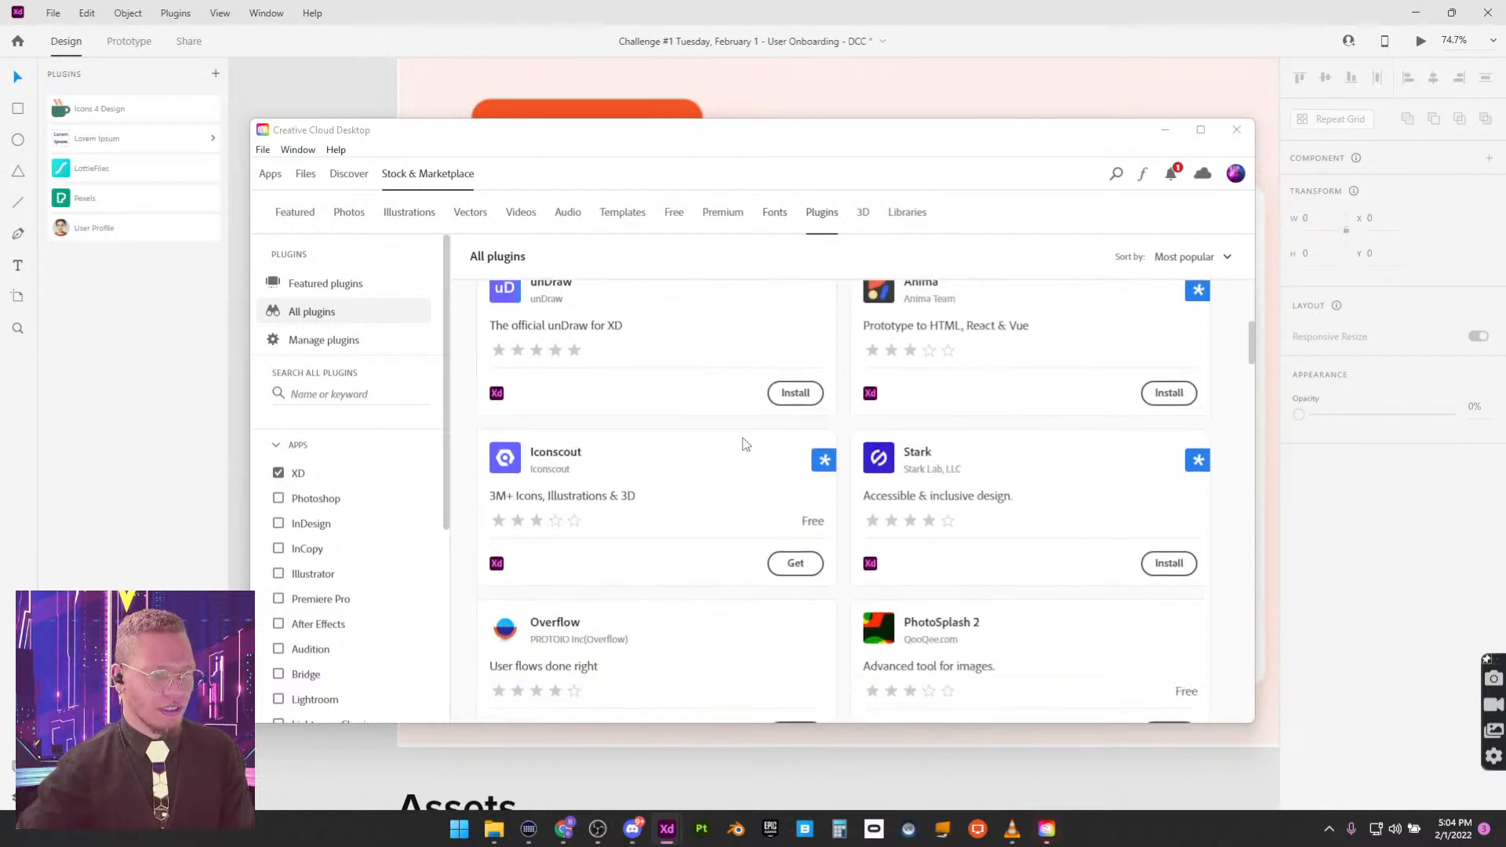
{"action": "scroll", "coordinate": [754, 442], "scroll_direction": "down", "scroll_amount": 8}
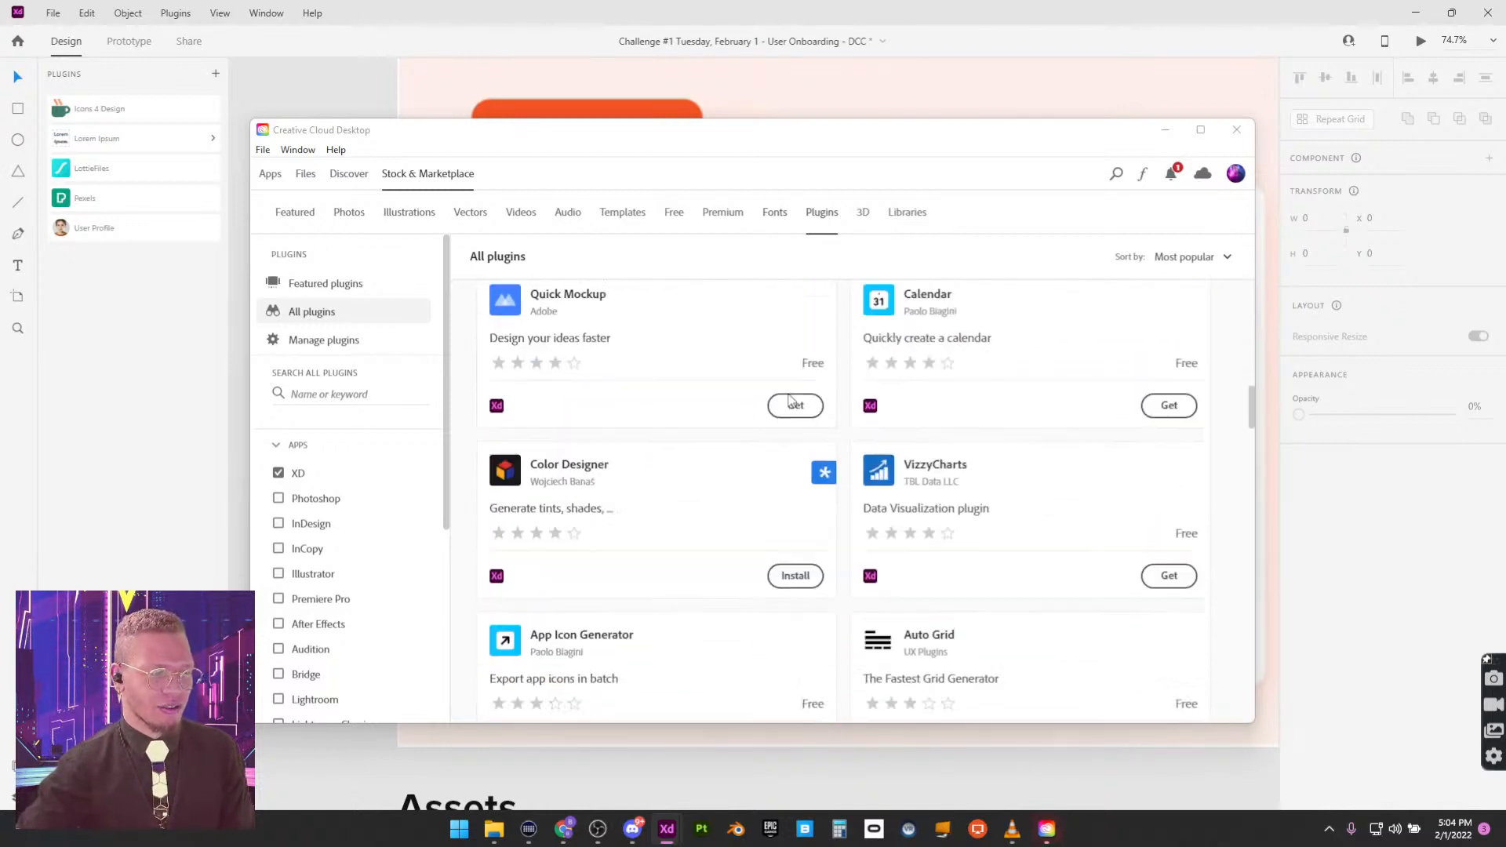
{"action": "scroll", "coordinate": [784, 407], "scroll_direction": "down", "scroll_amount": 8}
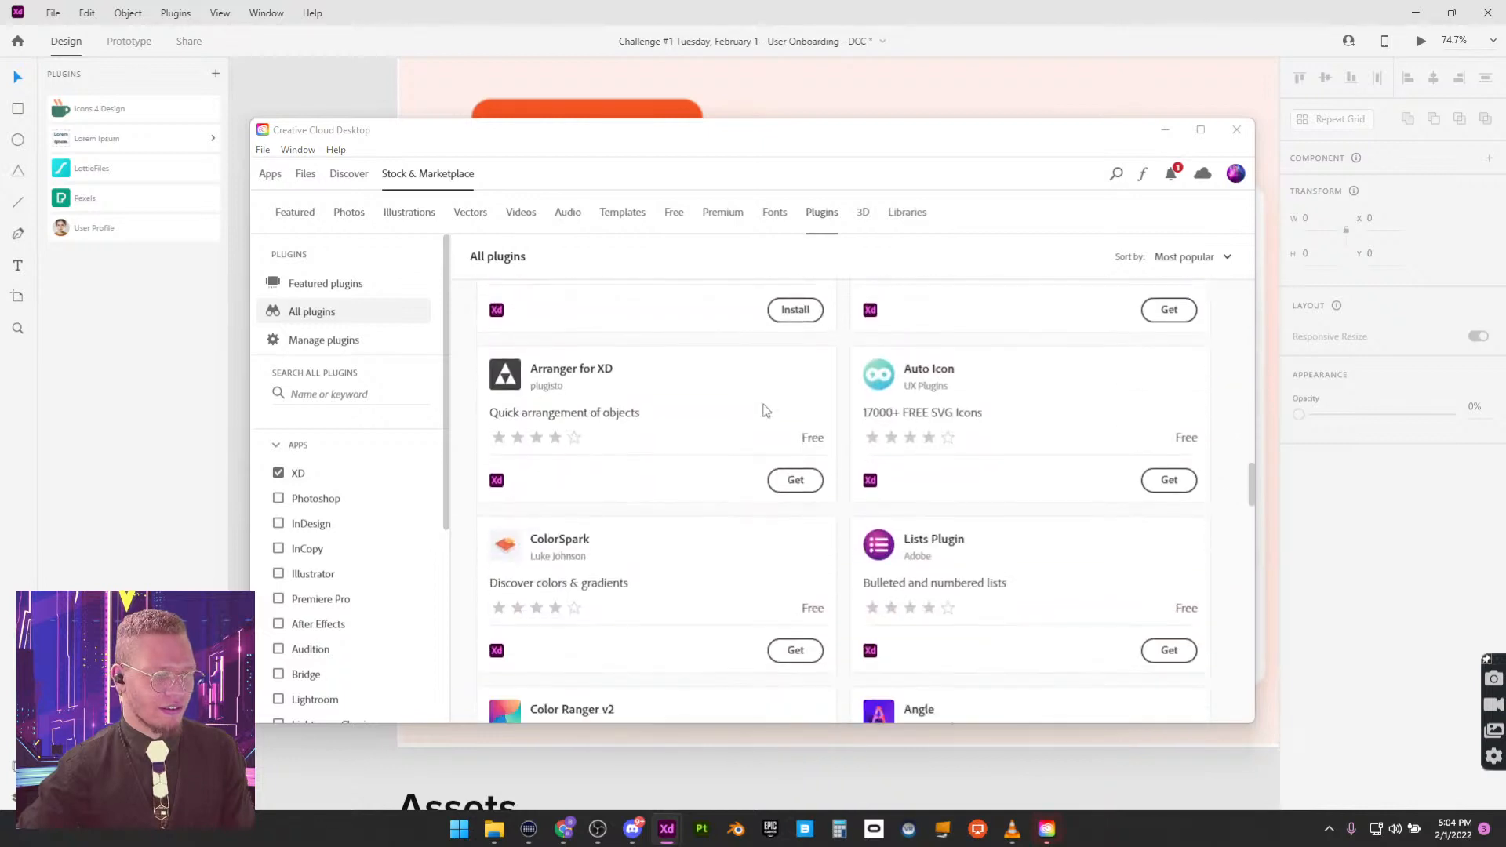
{"action": "scroll", "coordinate": [769, 408], "scroll_direction": "down", "scroll_amount": 6}
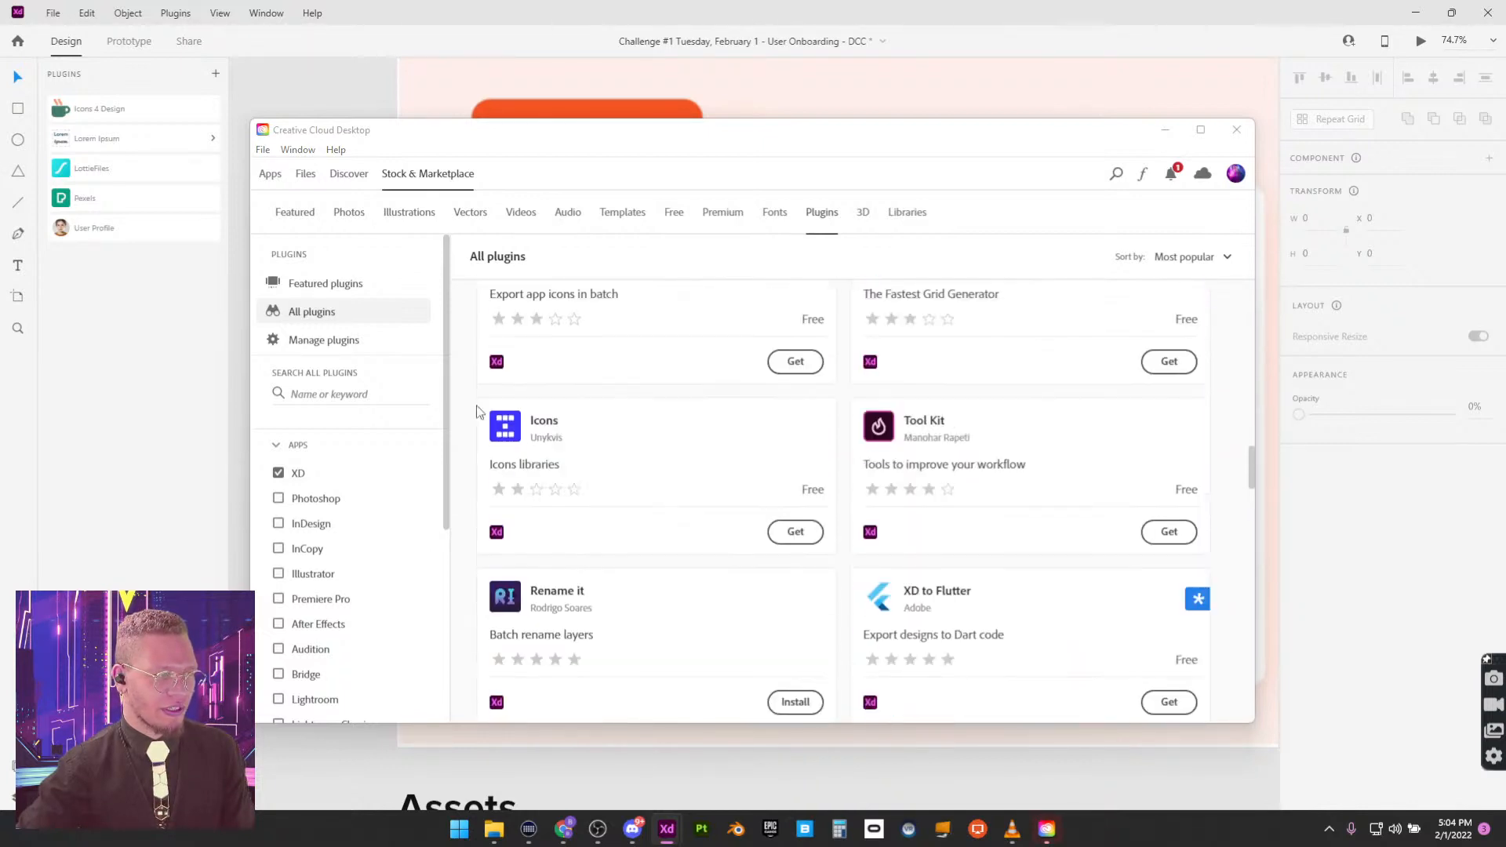
{"action": "left_click", "coordinate": [324, 395]}
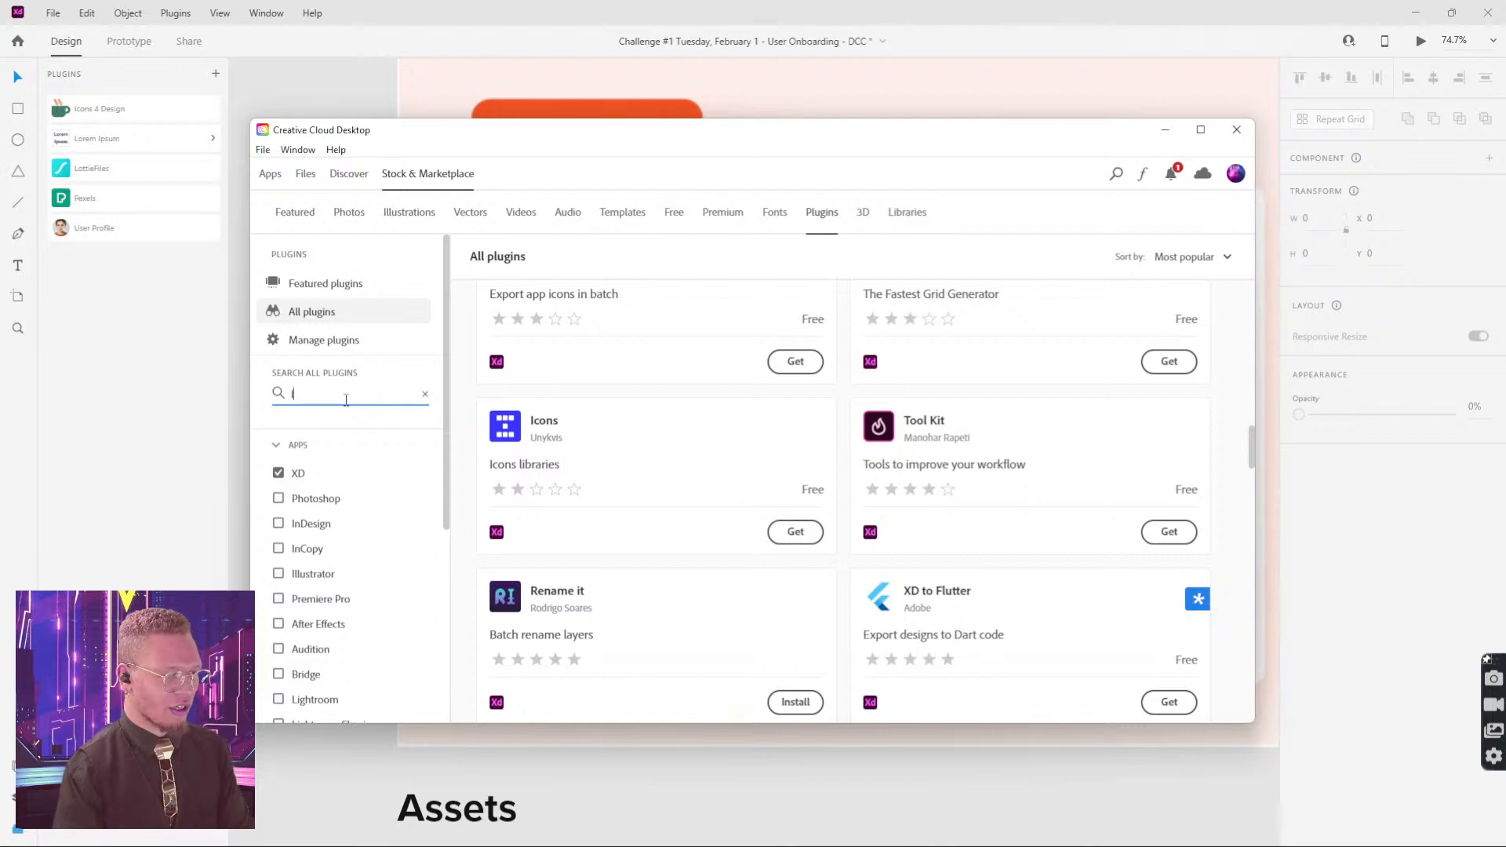
{"action": "type", "text": "lottie"}
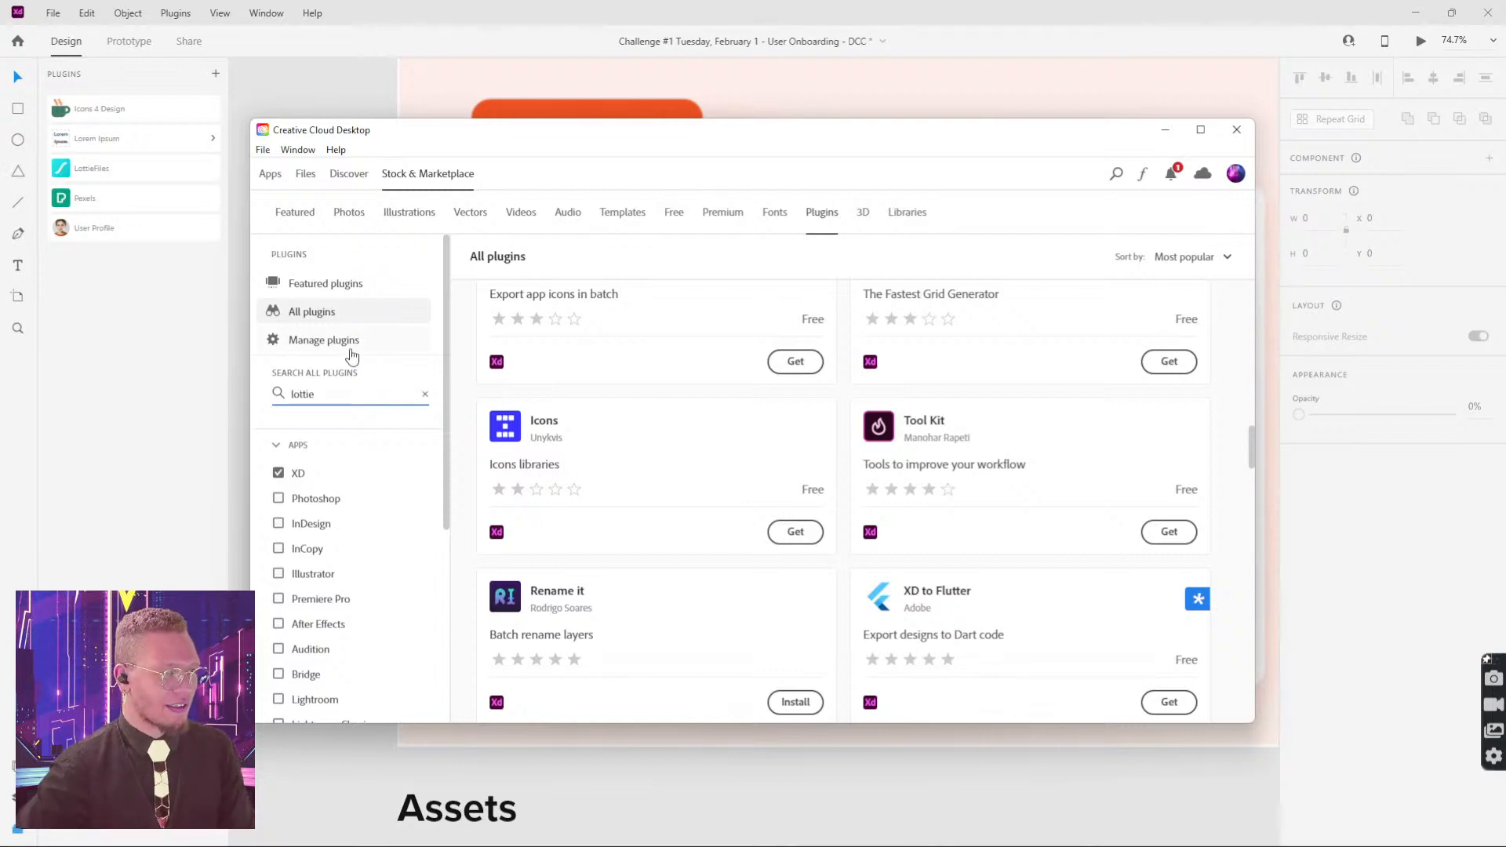
{"action": "key", "text": "Return"}
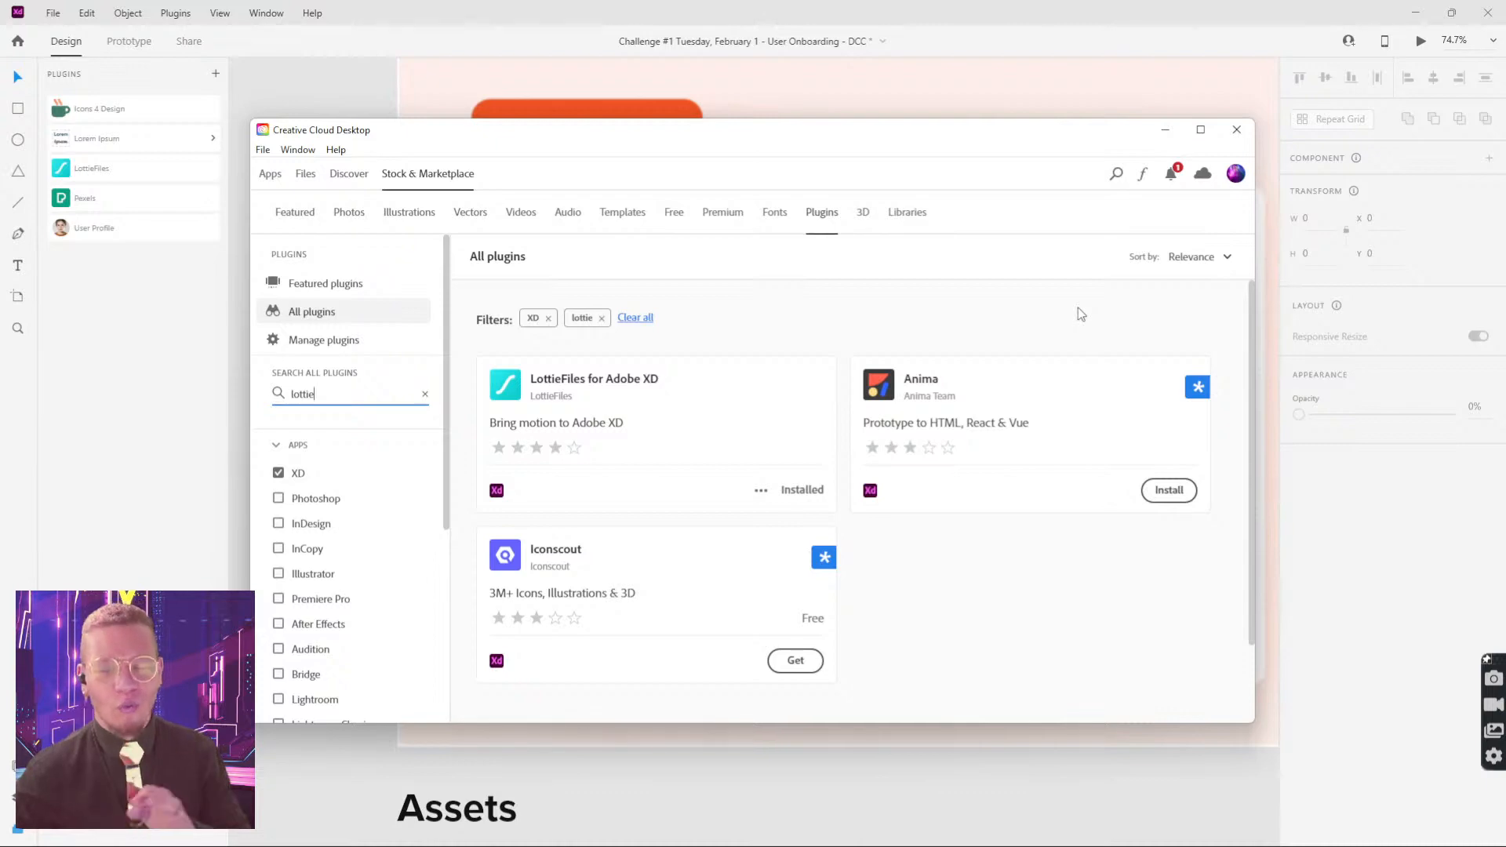
{"action": "left_click", "coordinate": [1169, 132]}
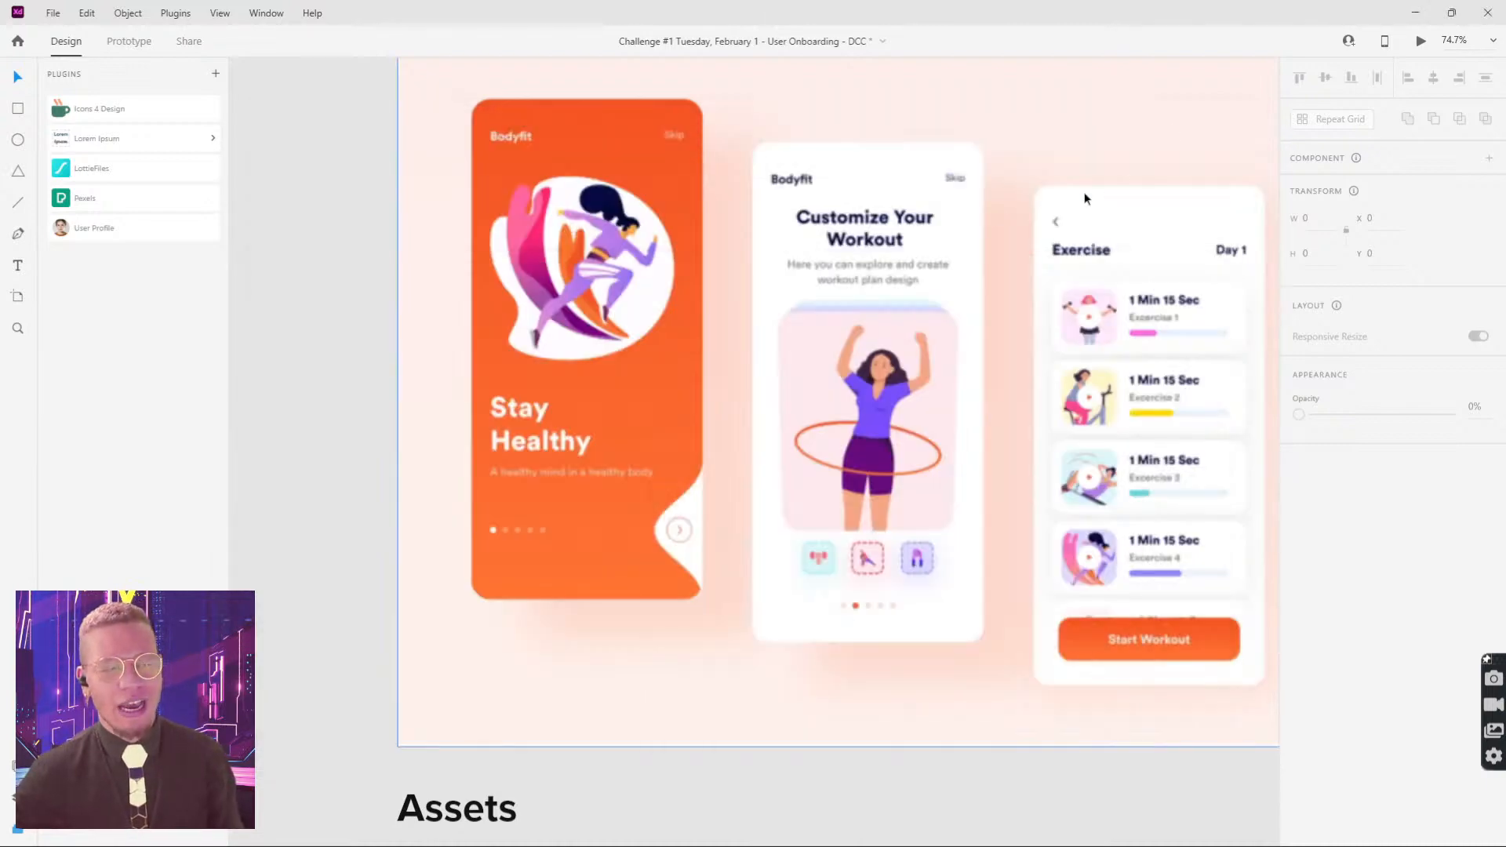
Step: Examine the provided assets board and compare it with the Bodyfit reference screens and the blank iPhone artboard
{"action": "scroll", "coordinate": [971, 243], "scroll_direction": "down", "scroll_amount": 5}
{"action": "scroll", "coordinate": [989, 202], "scroll_direction": "down", "scroll_amount": 3}
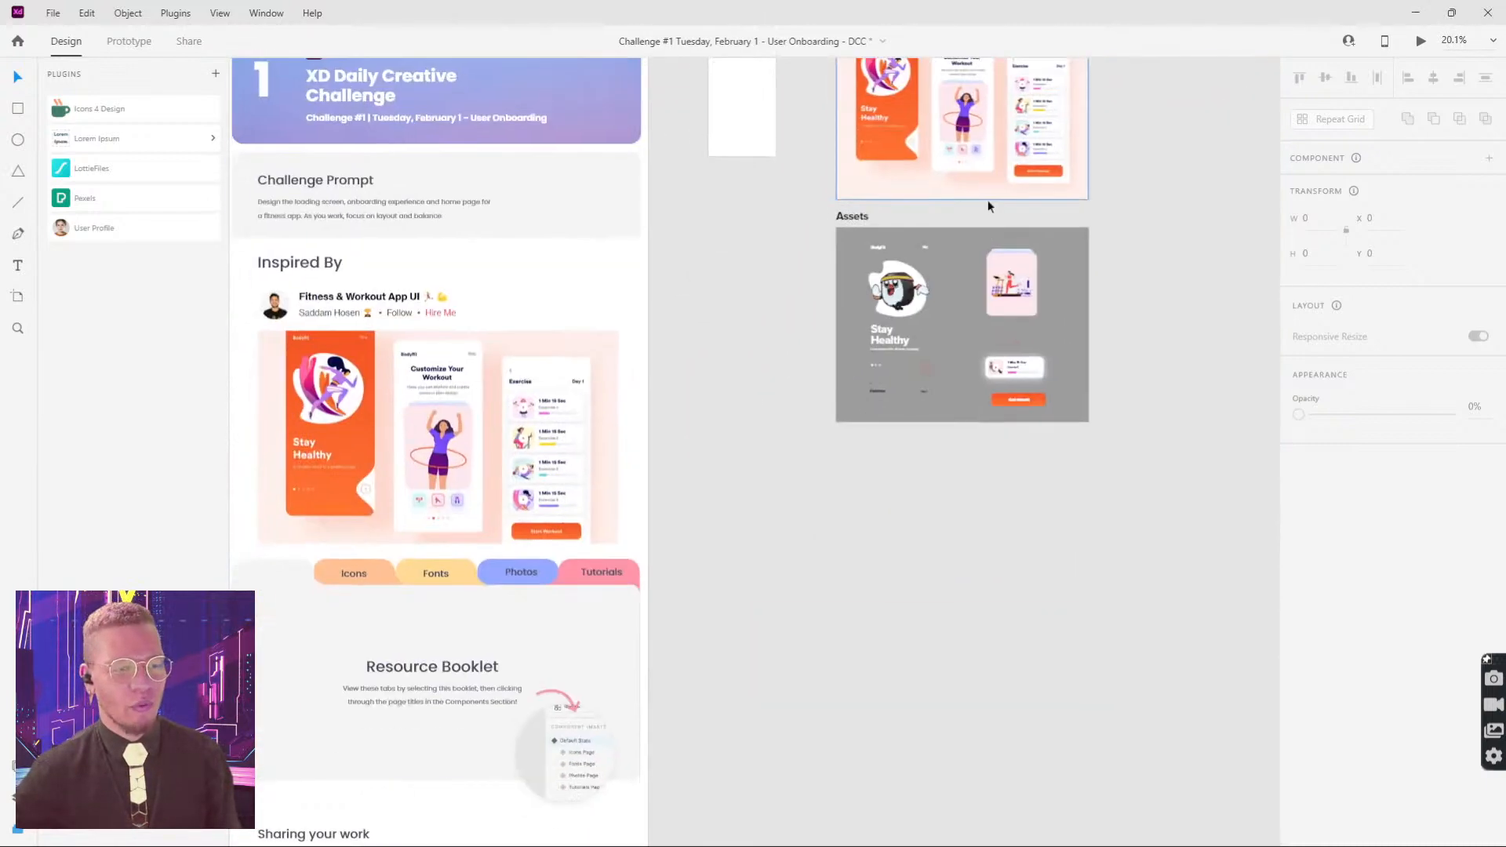
{"action": "scroll", "coordinate": [777, 301], "scroll_direction": "up", "scroll_amount": 4}
{"action": "scroll", "coordinate": [777, 301], "scroll_direction": "up", "scroll_amount": 5}
{"action": "left_click", "coordinate": [745, 290]}
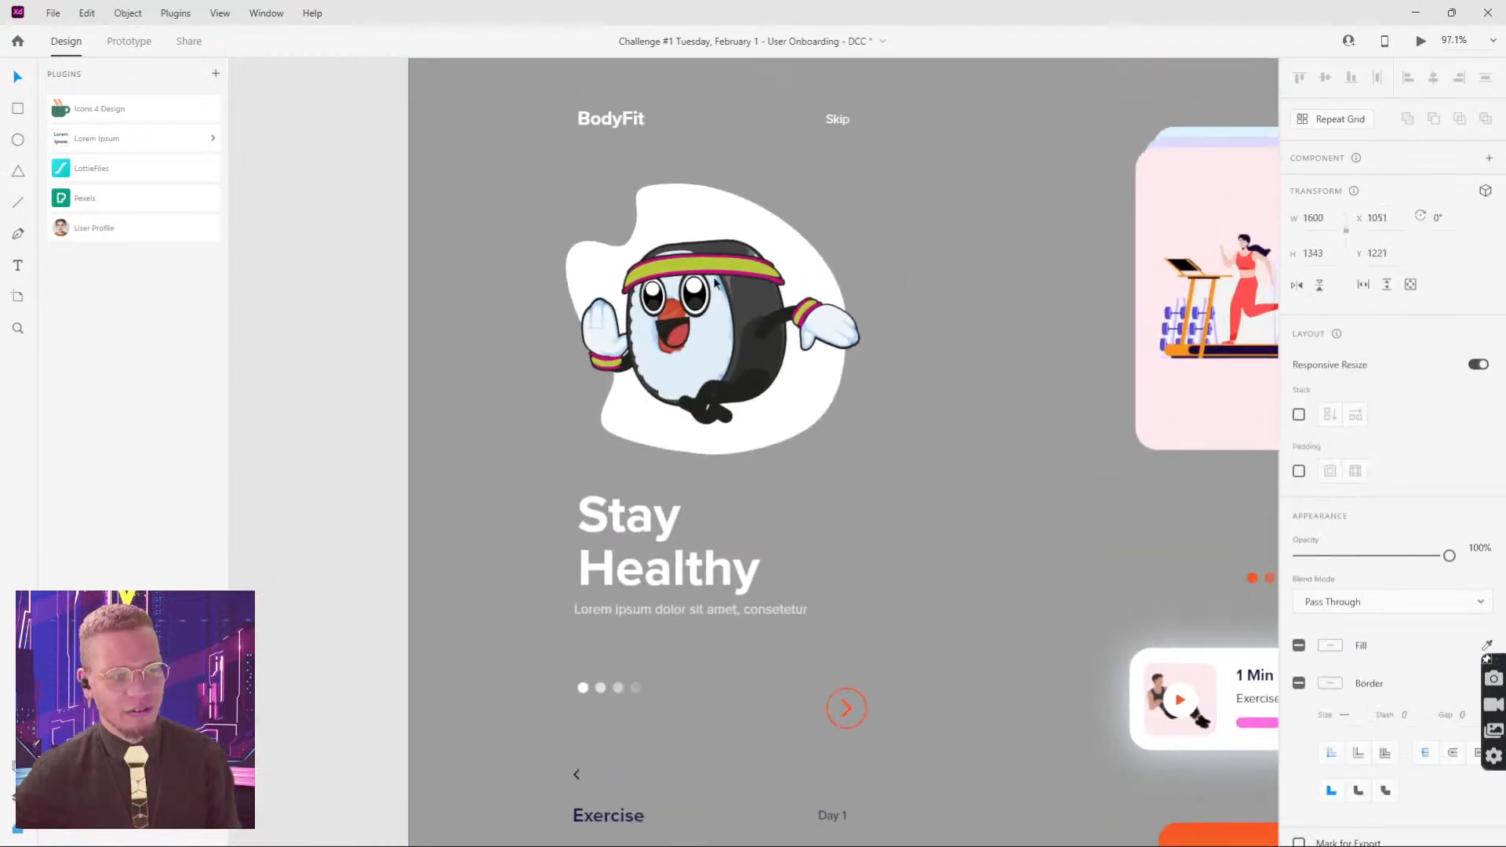
{"action": "scroll", "coordinate": [743, 287], "scroll_direction": "down", "scroll_amount": 5}
{"action": "left_click", "coordinate": [619, 189]}
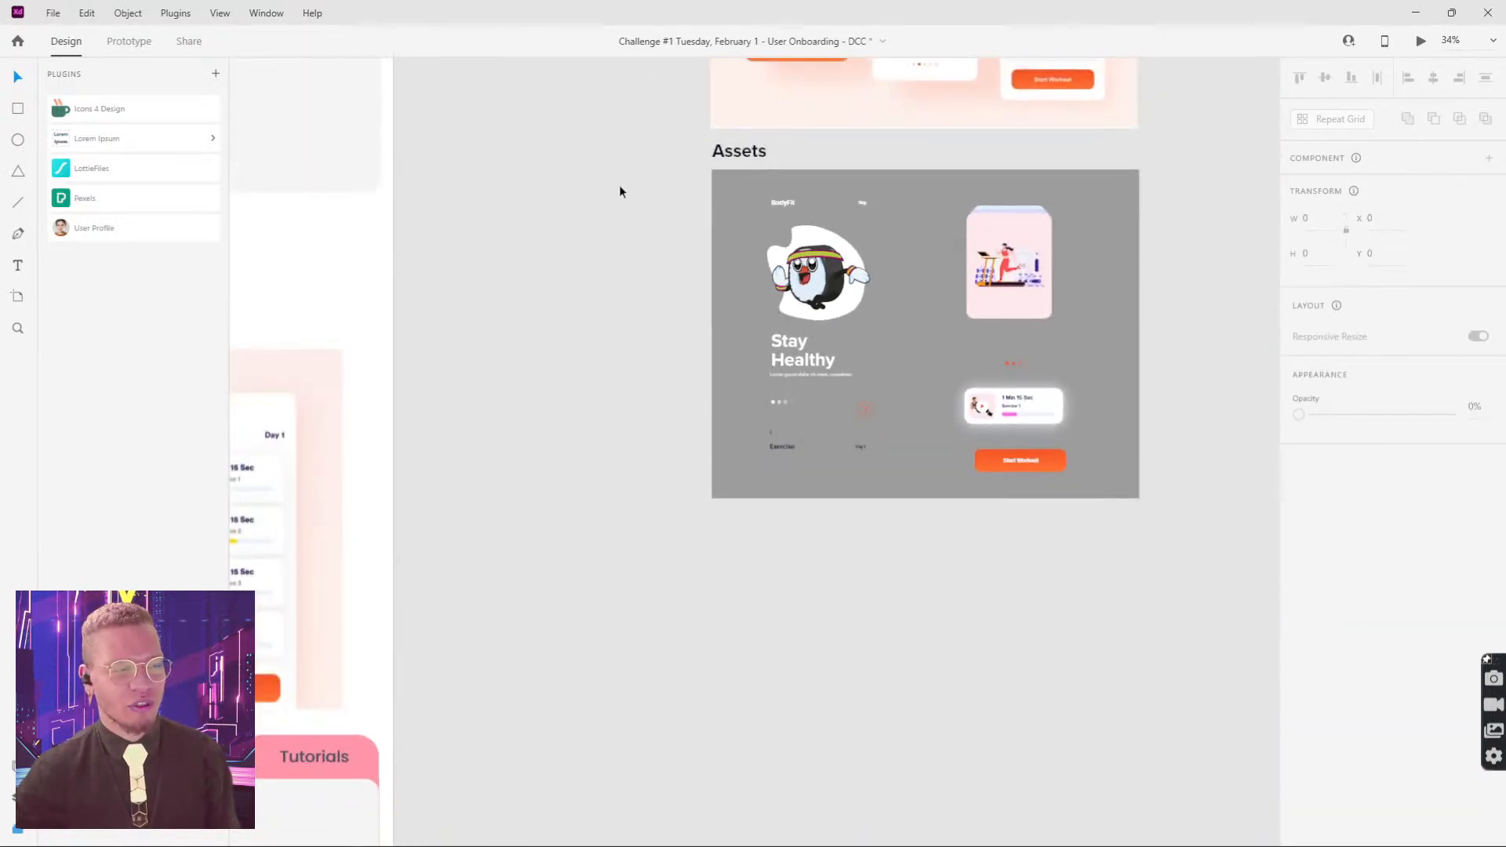
{"action": "left_click_drag", "start_coordinate": [619, 189], "coordinate": [750, 545]}
{"action": "scroll", "coordinate": [981, 298], "scroll_direction": "up", "scroll_amount": 5}
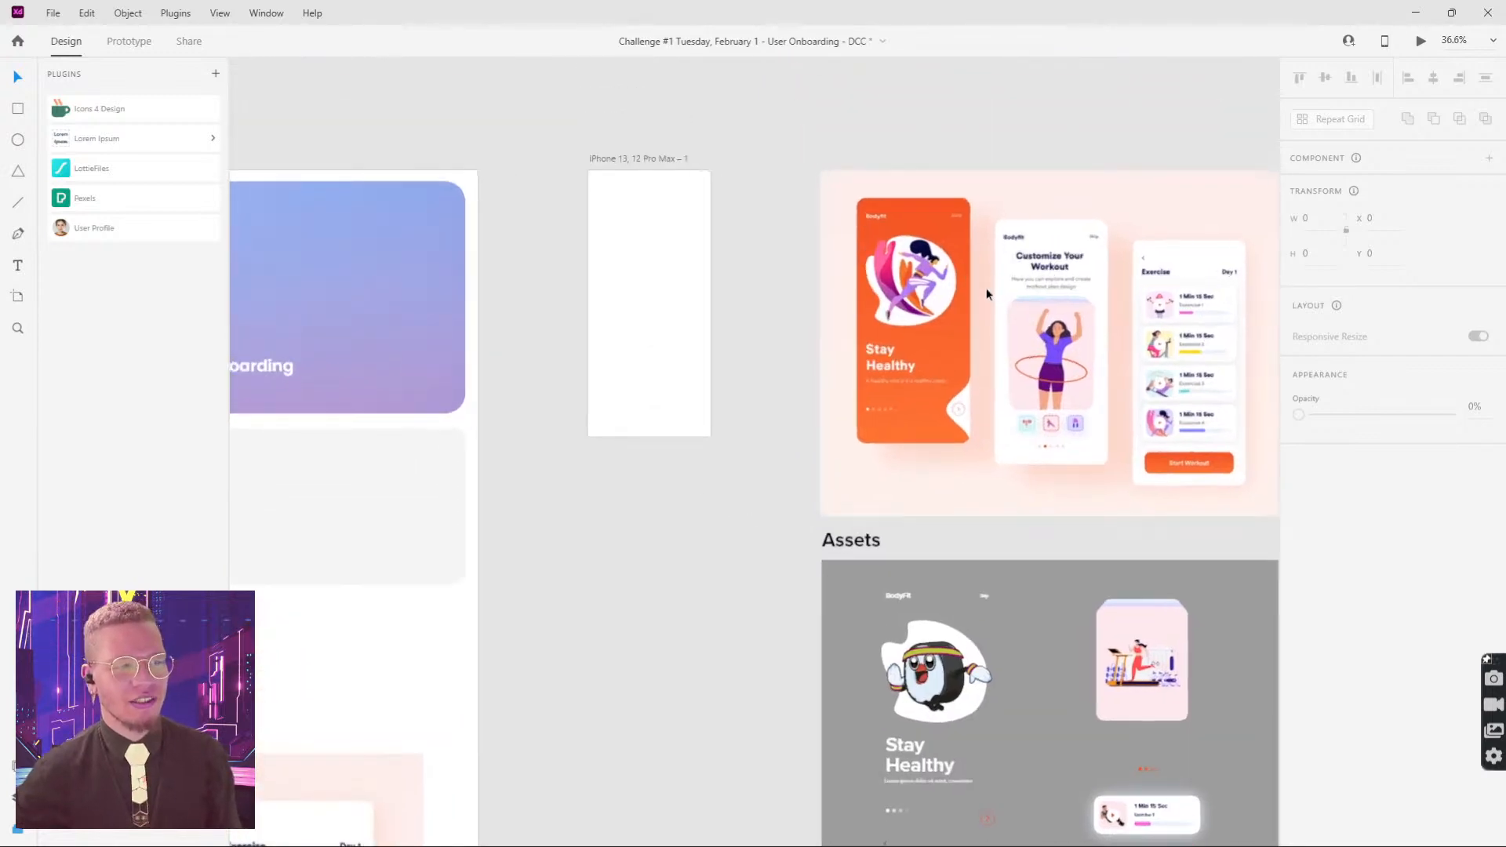
{"action": "left_click_drag", "start_coordinate": [850, 246], "coordinate": [782, 344]}
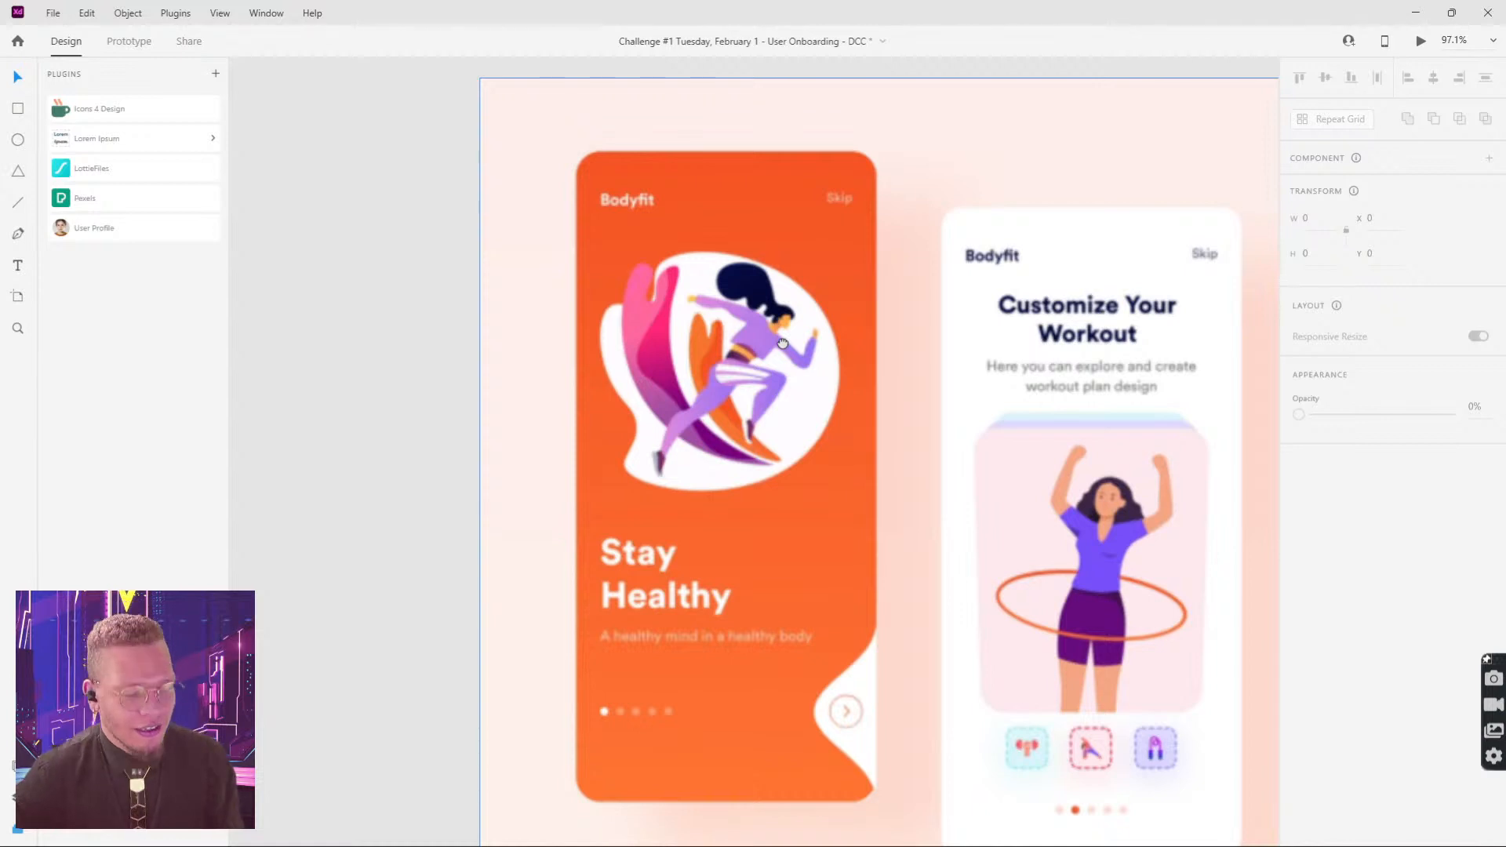
{"action": "scroll", "coordinate": [782, 343], "scroll_direction": "down", "scroll_amount": 5}
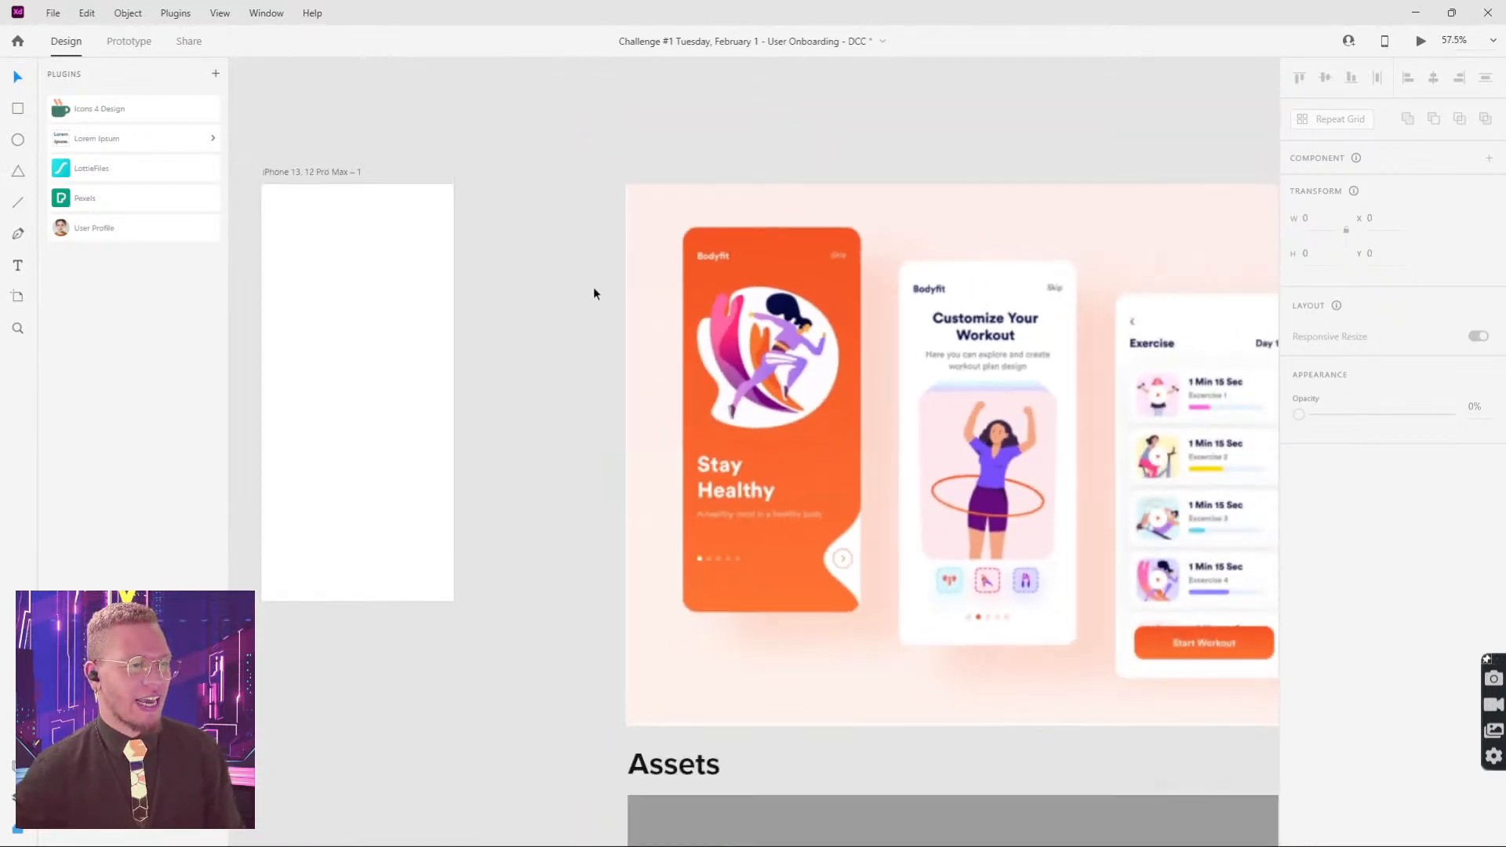
Step: Place two square swatches about 76 px wide above the artboards and fill the first with orange sampled from the Stay Healthy reference screen
{"action": "left_click_drag", "start_coordinate": [712, 159], "coordinate": [749, 133]}
{"action": "left_click", "coordinate": [753, 256]}
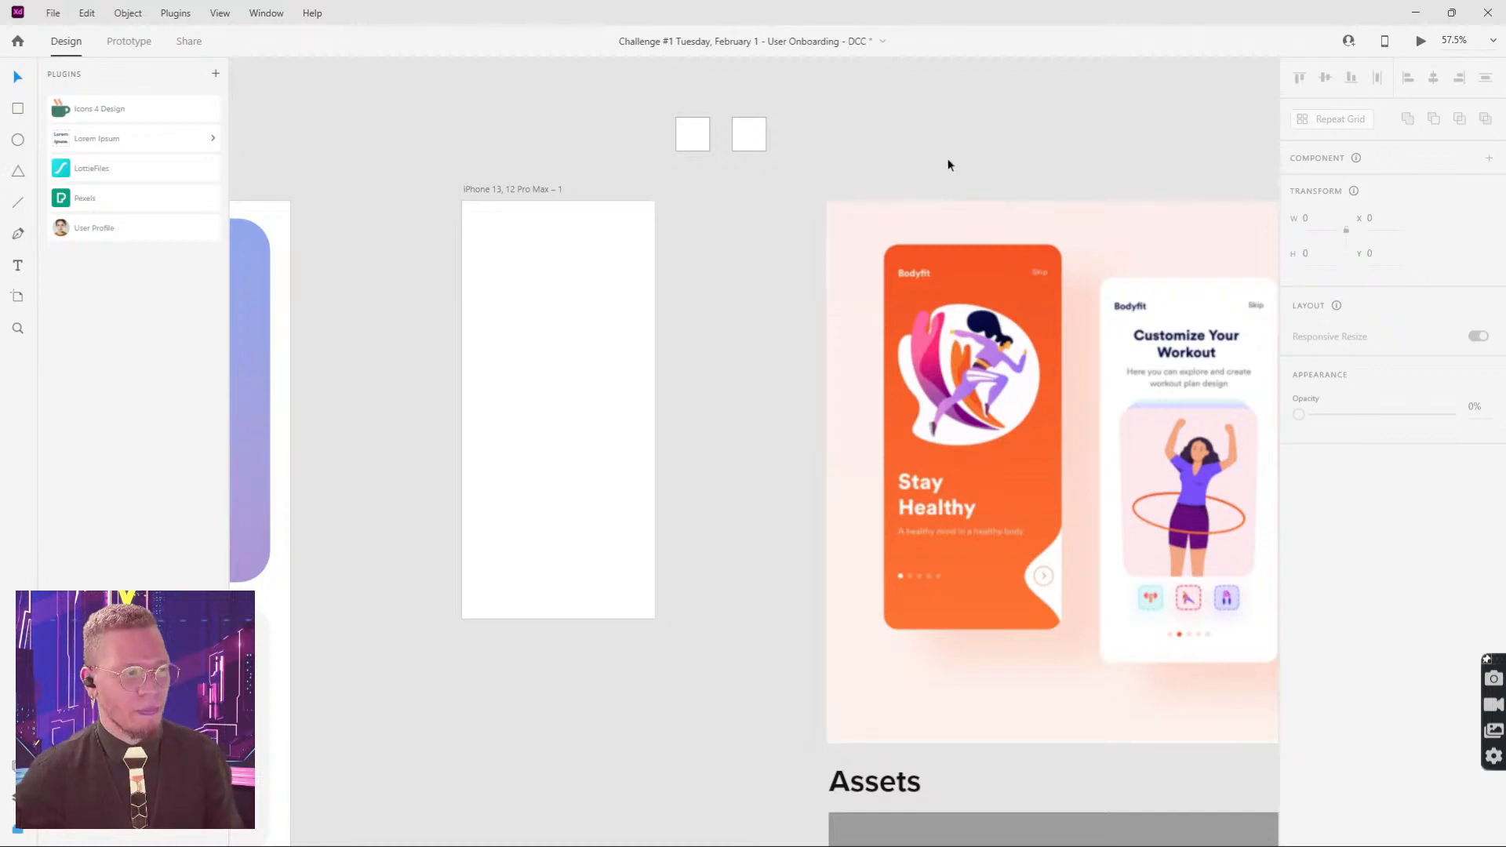
{"action": "left_click", "coordinate": [1001, 276]}
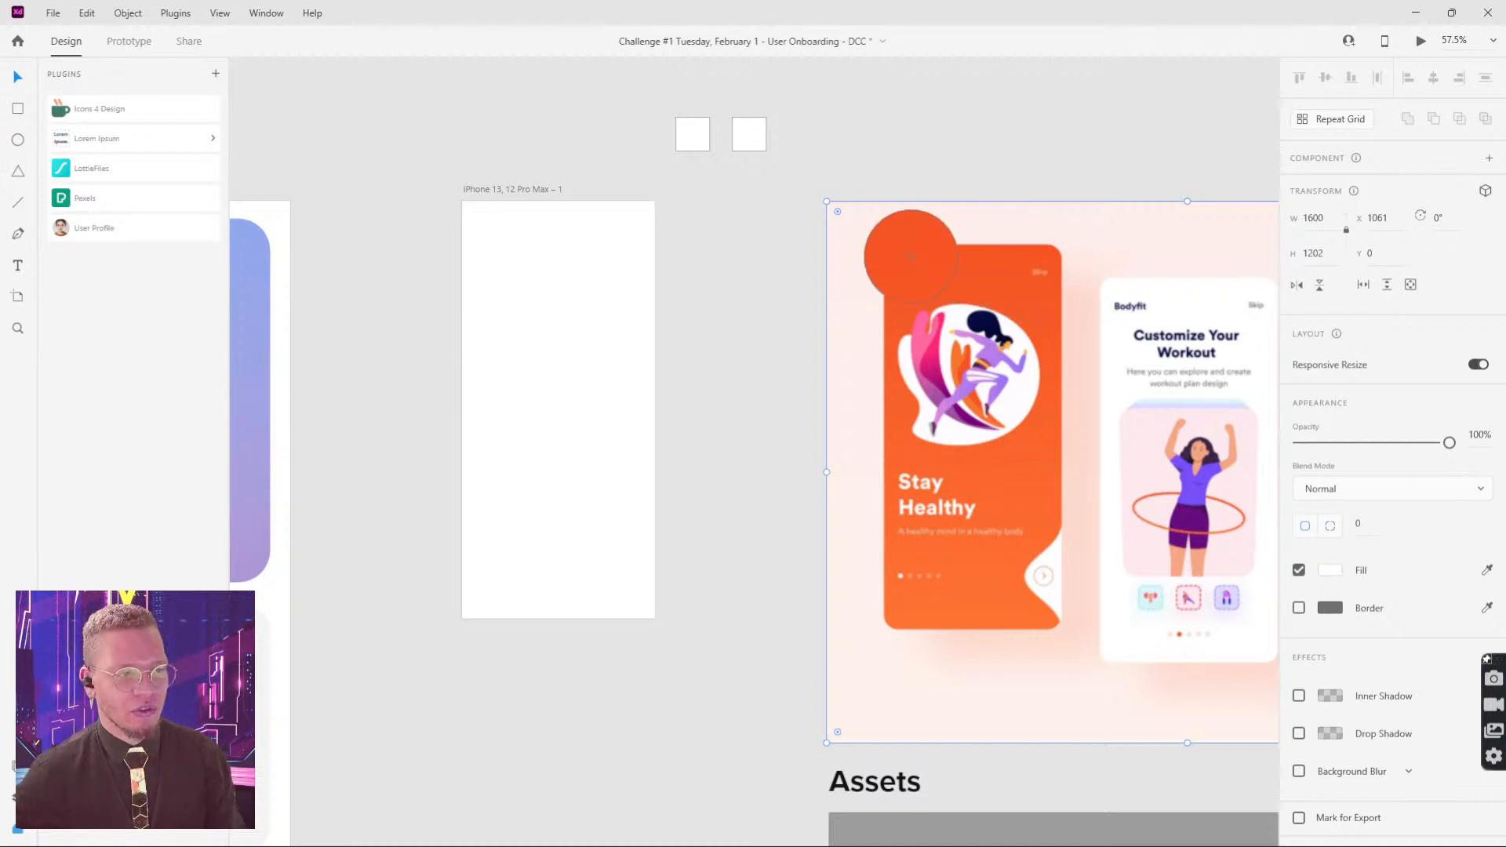
{"action": "left_click", "coordinate": [705, 139]}
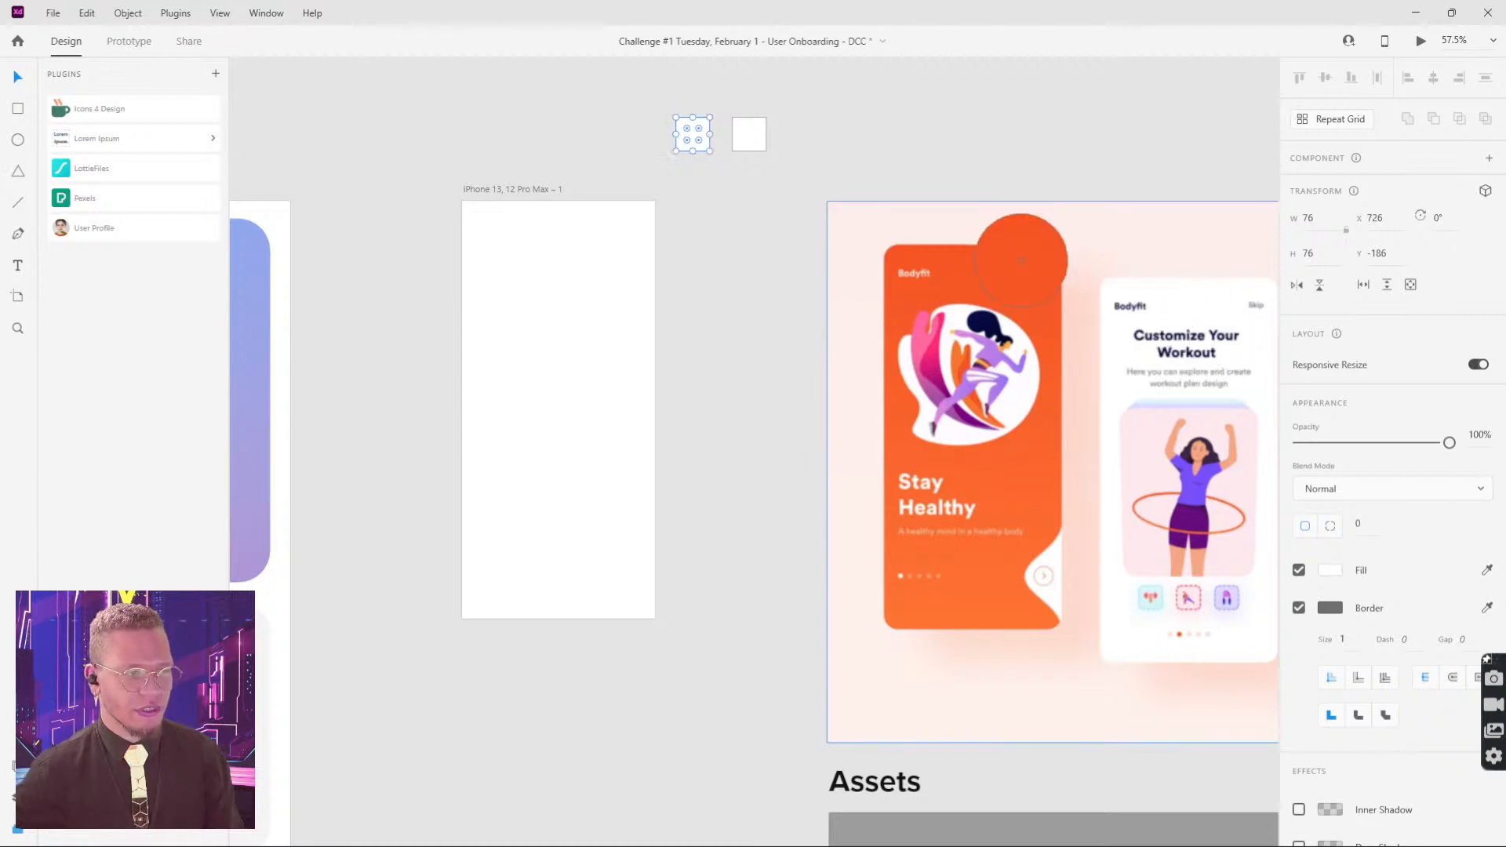
{"action": "left_click", "coordinate": [907, 257]}
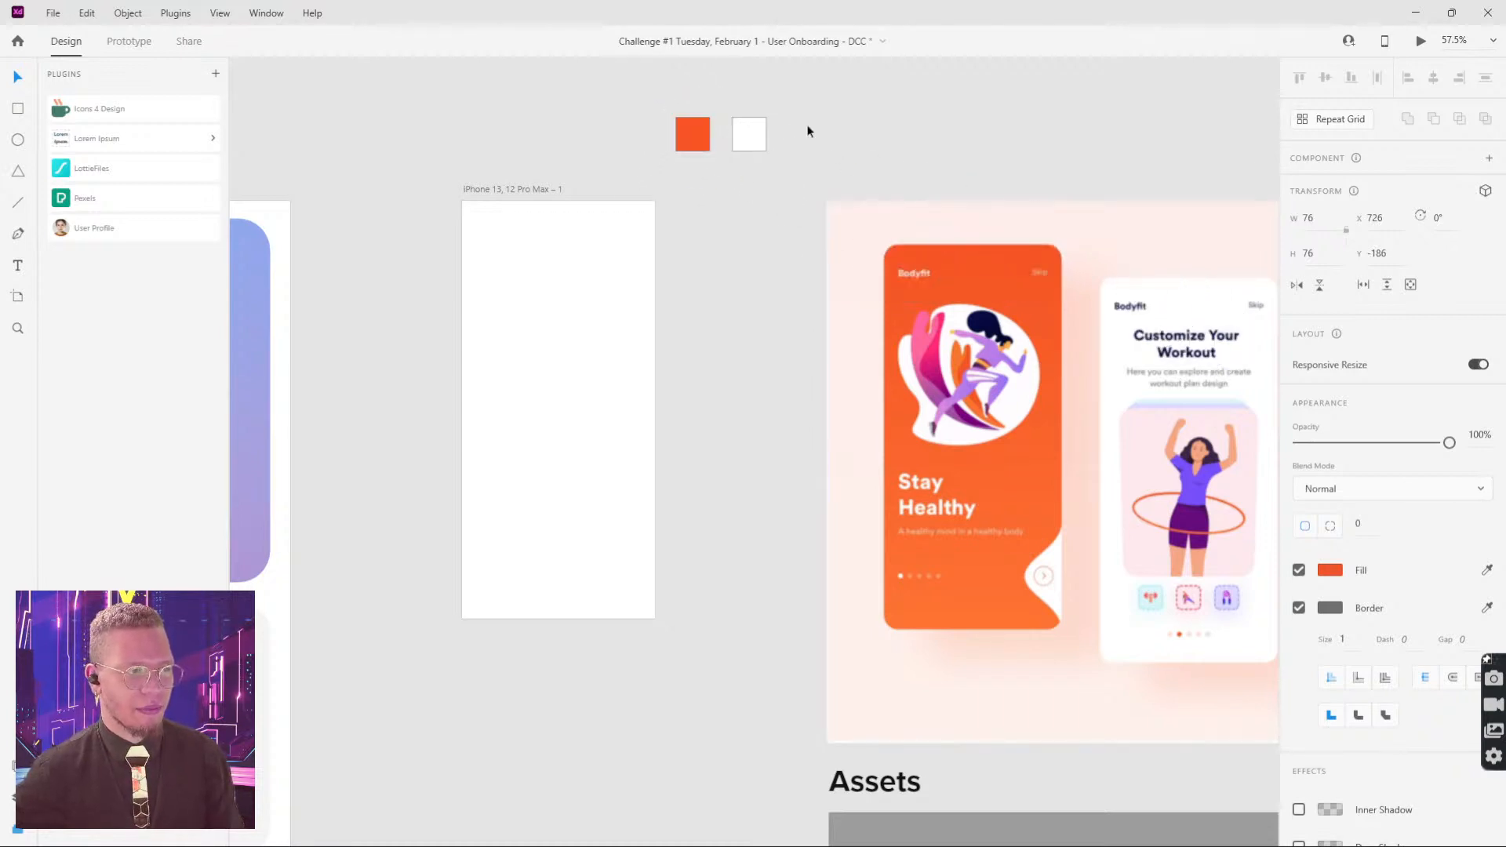
Step: Fill the second swatch with the lighter orange sampled from the lower part of the Stay Healthy screen and remove both swatches' borders
{"action": "left_click", "coordinate": [747, 137]}
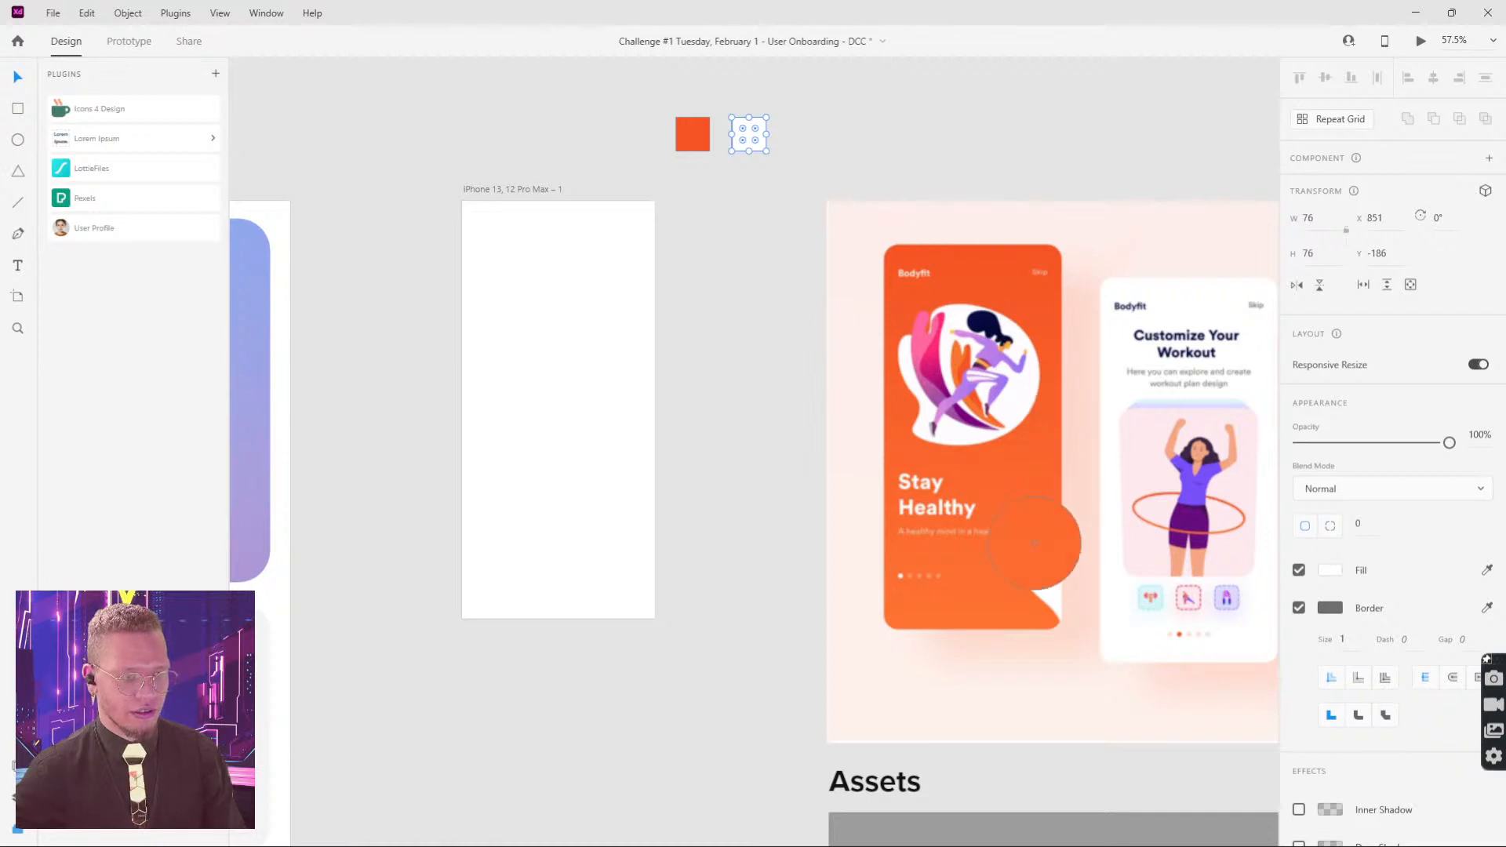
{"action": "left_click", "coordinate": [1023, 612]}
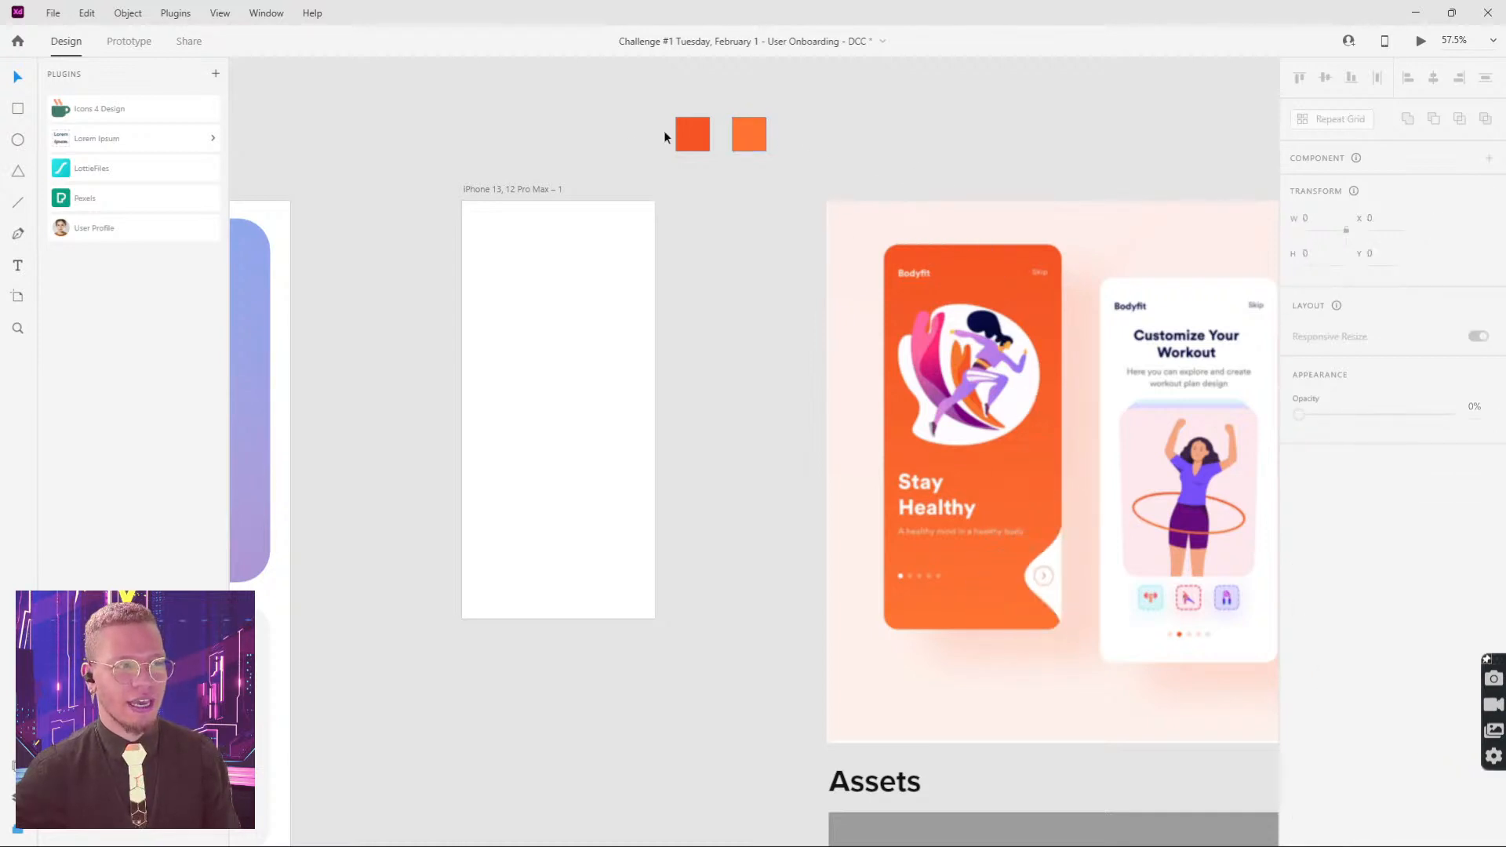
{"action": "left_click_drag", "start_coordinate": [621, 114], "coordinate": [874, 158]}
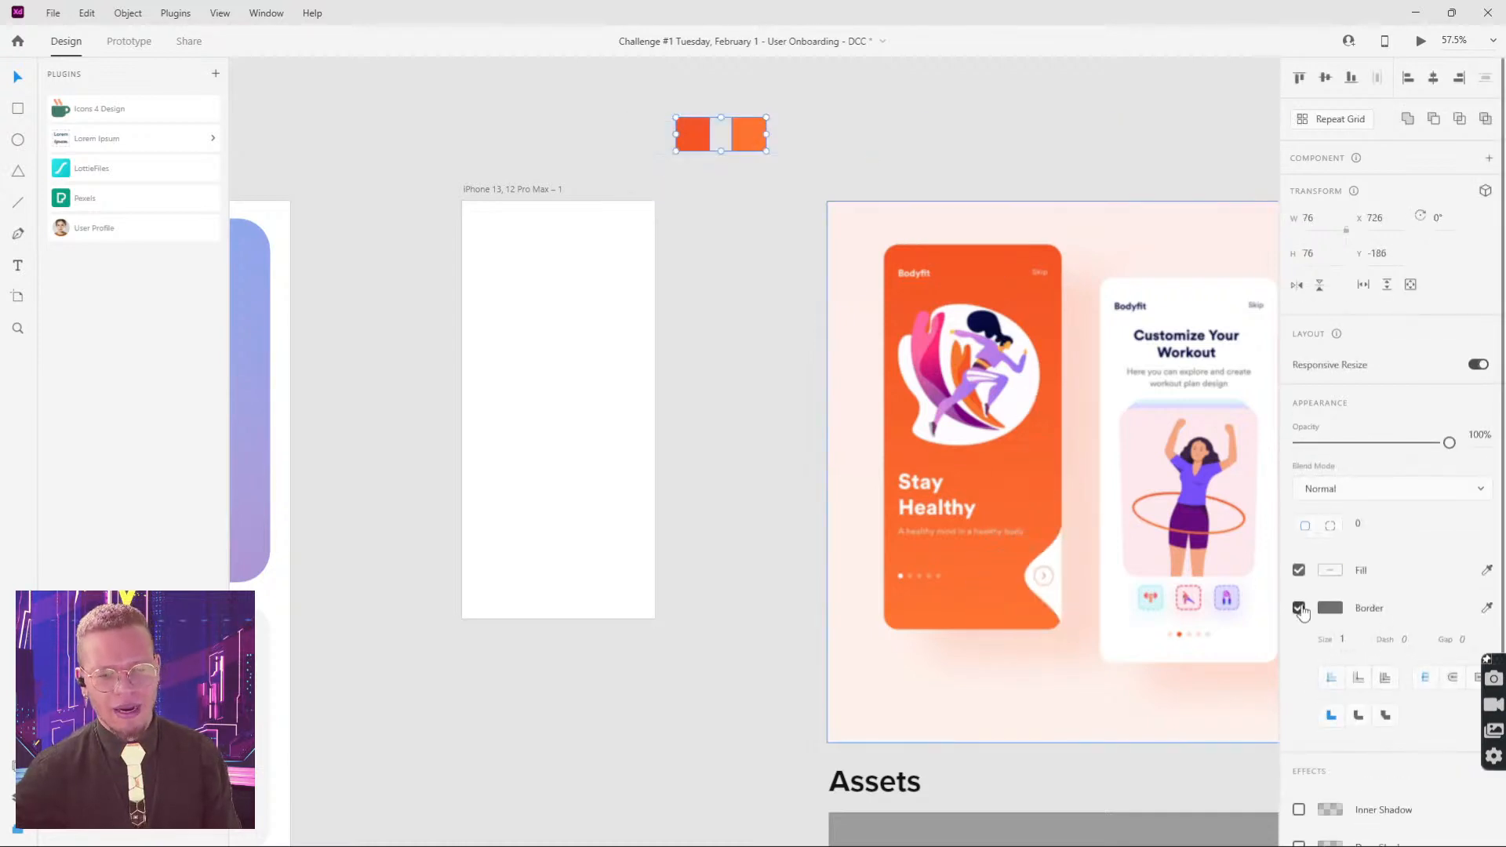
{"action": "left_click", "coordinate": [702, 66]}
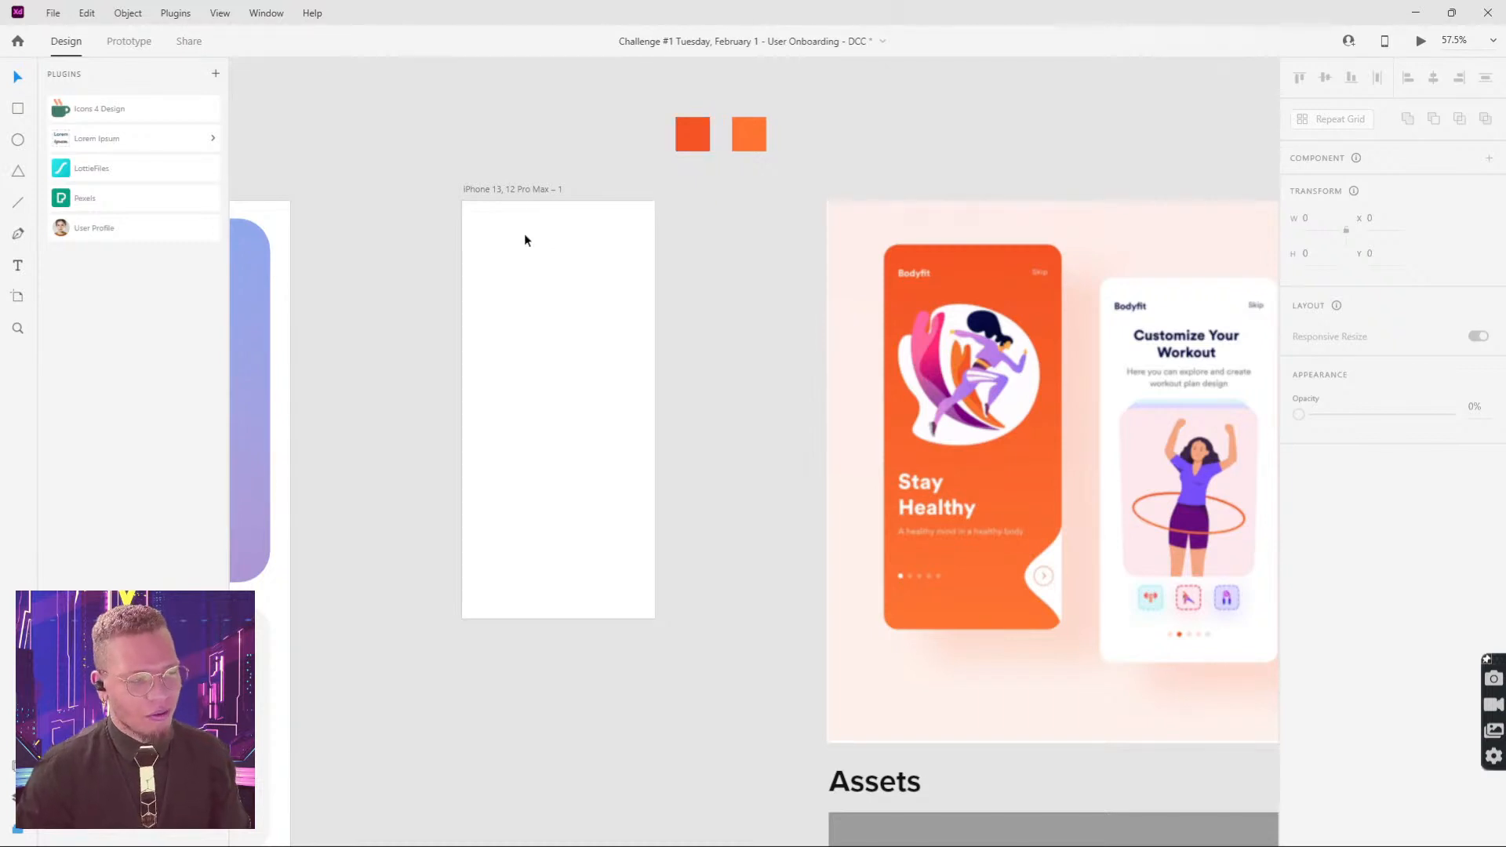
Step: Draw a 428 by 926 rectangle covering the whole iPhone artboard and remove its border
{"action": "left_click_drag", "start_coordinate": [464, 201], "coordinate": [658, 620]}
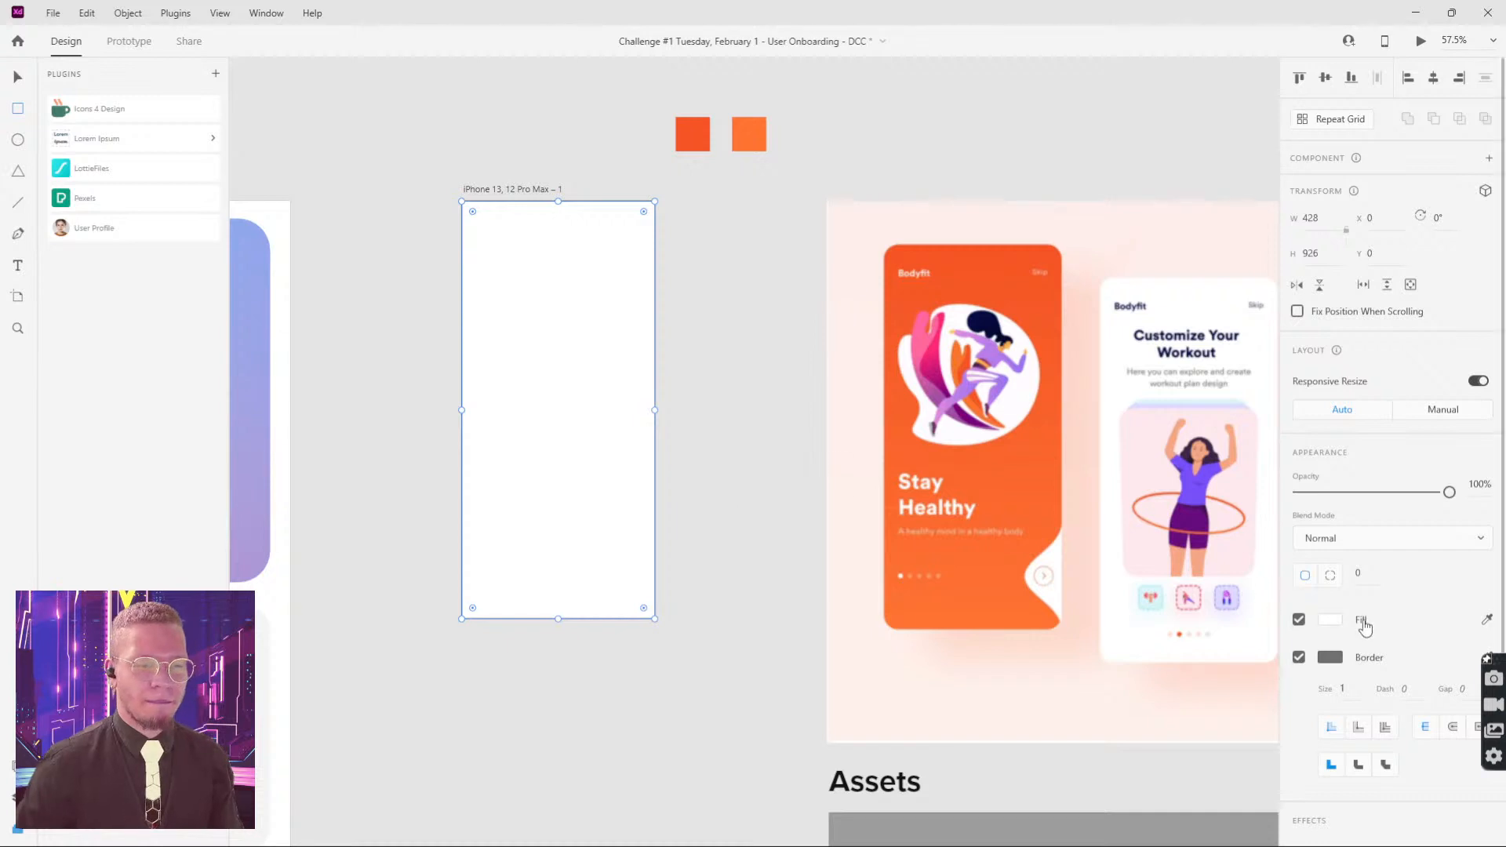
{"action": "left_click", "coordinate": [1299, 659]}
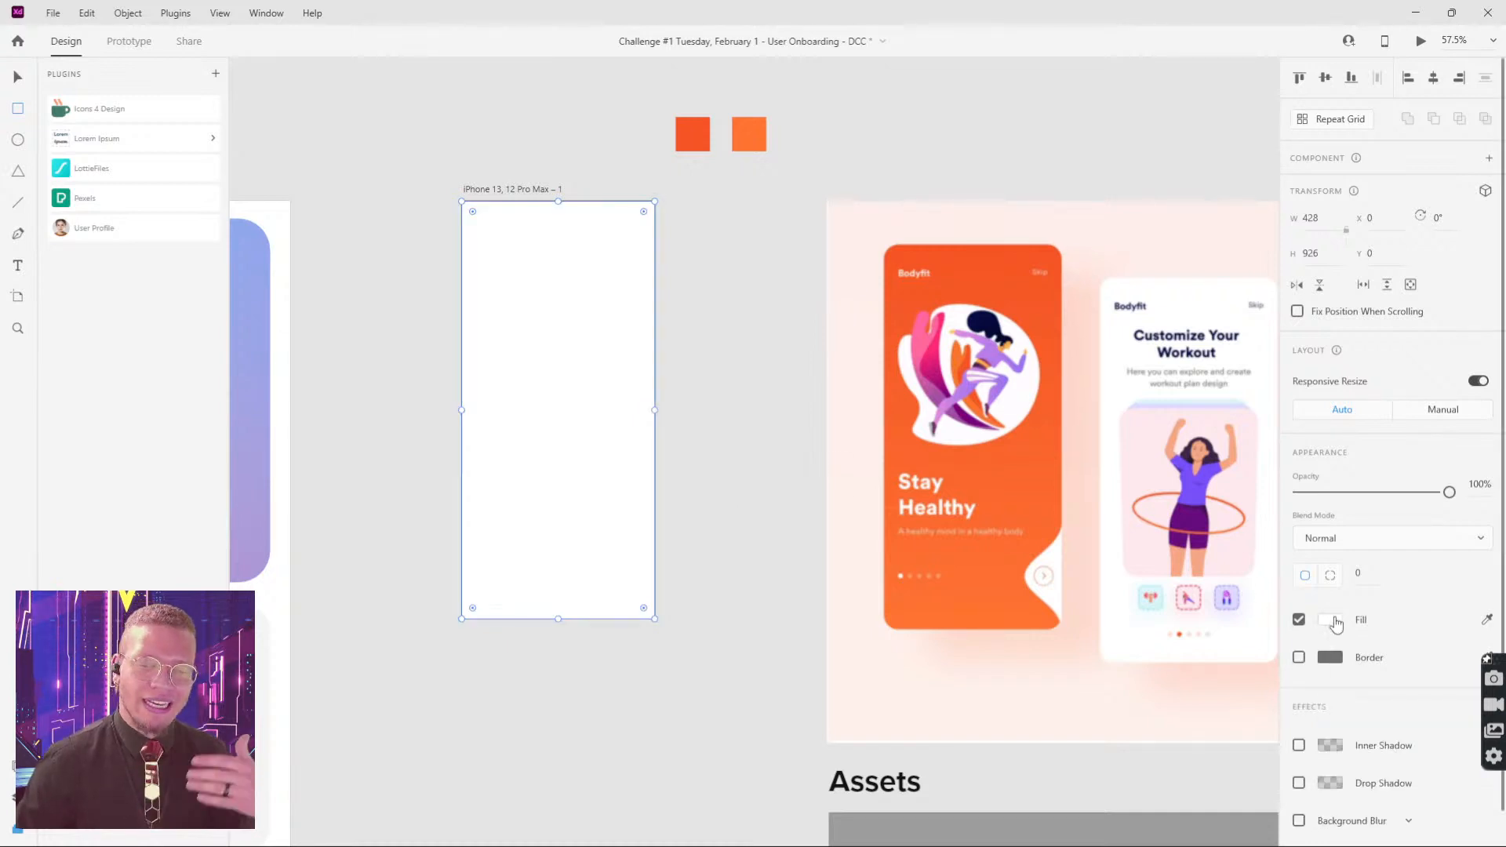
Step: Try to give the artboard rectangle a linear gradient fill with its first stop sampled from the orange swatches
{"action": "left_click", "coordinate": [1332, 620]}
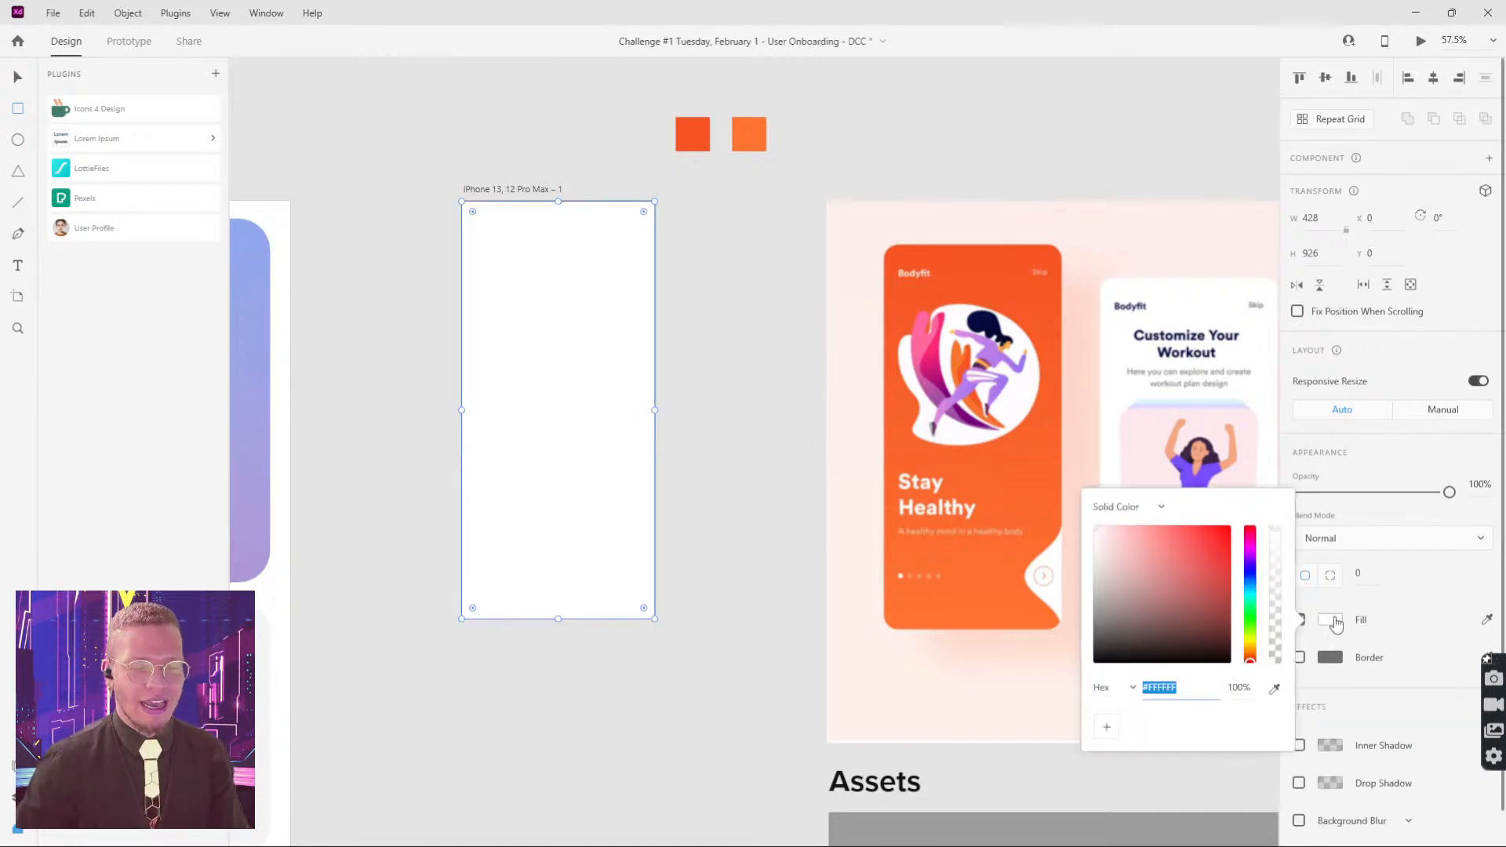
{"action": "left_click", "coordinate": [1140, 510]}
{"action": "left_click", "coordinate": [1137, 531]}
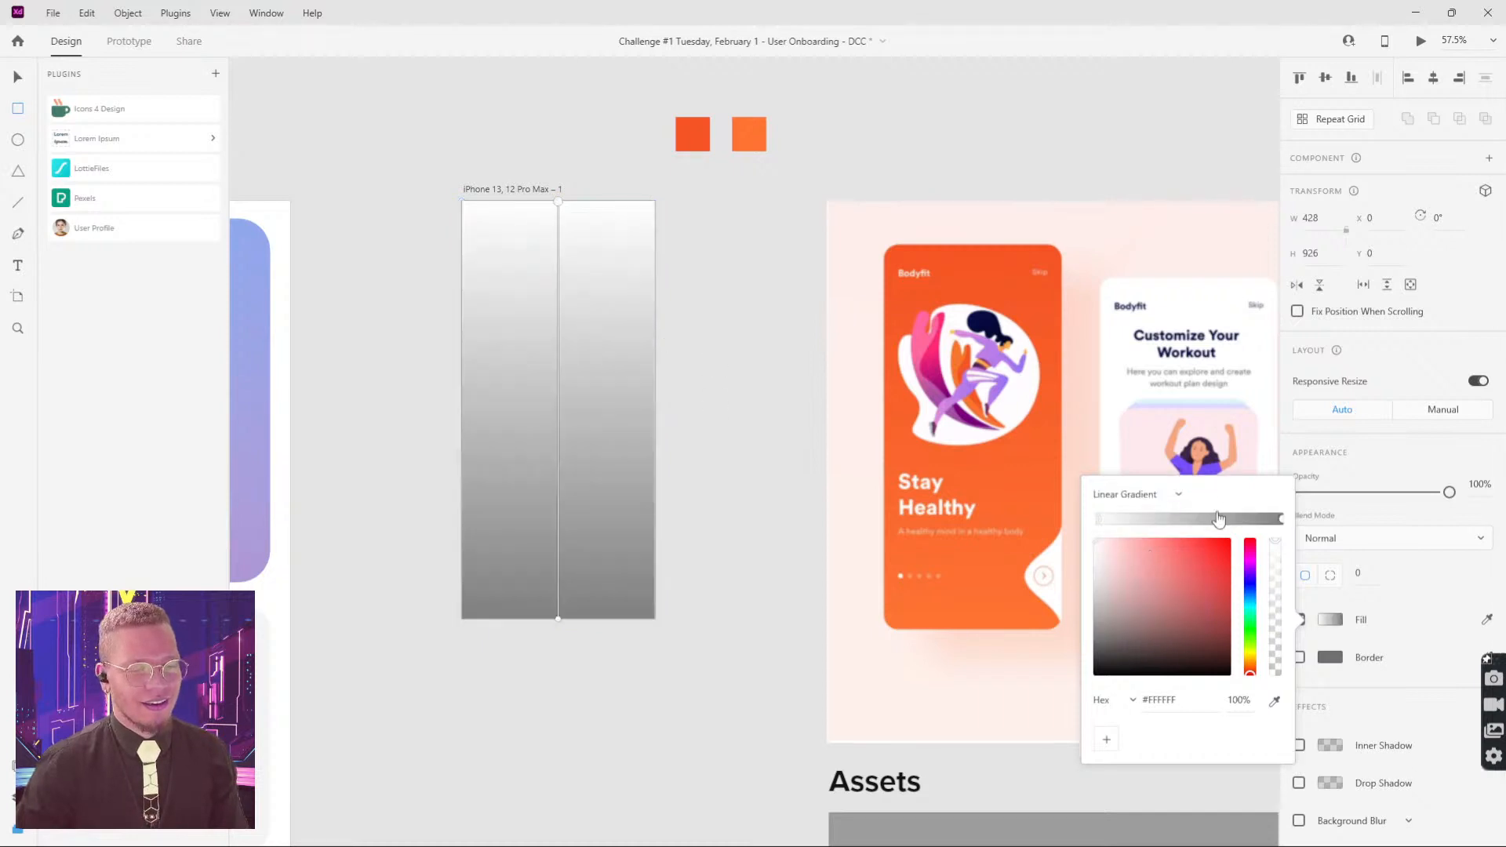
{"action": "left_click", "coordinate": [1275, 701]}
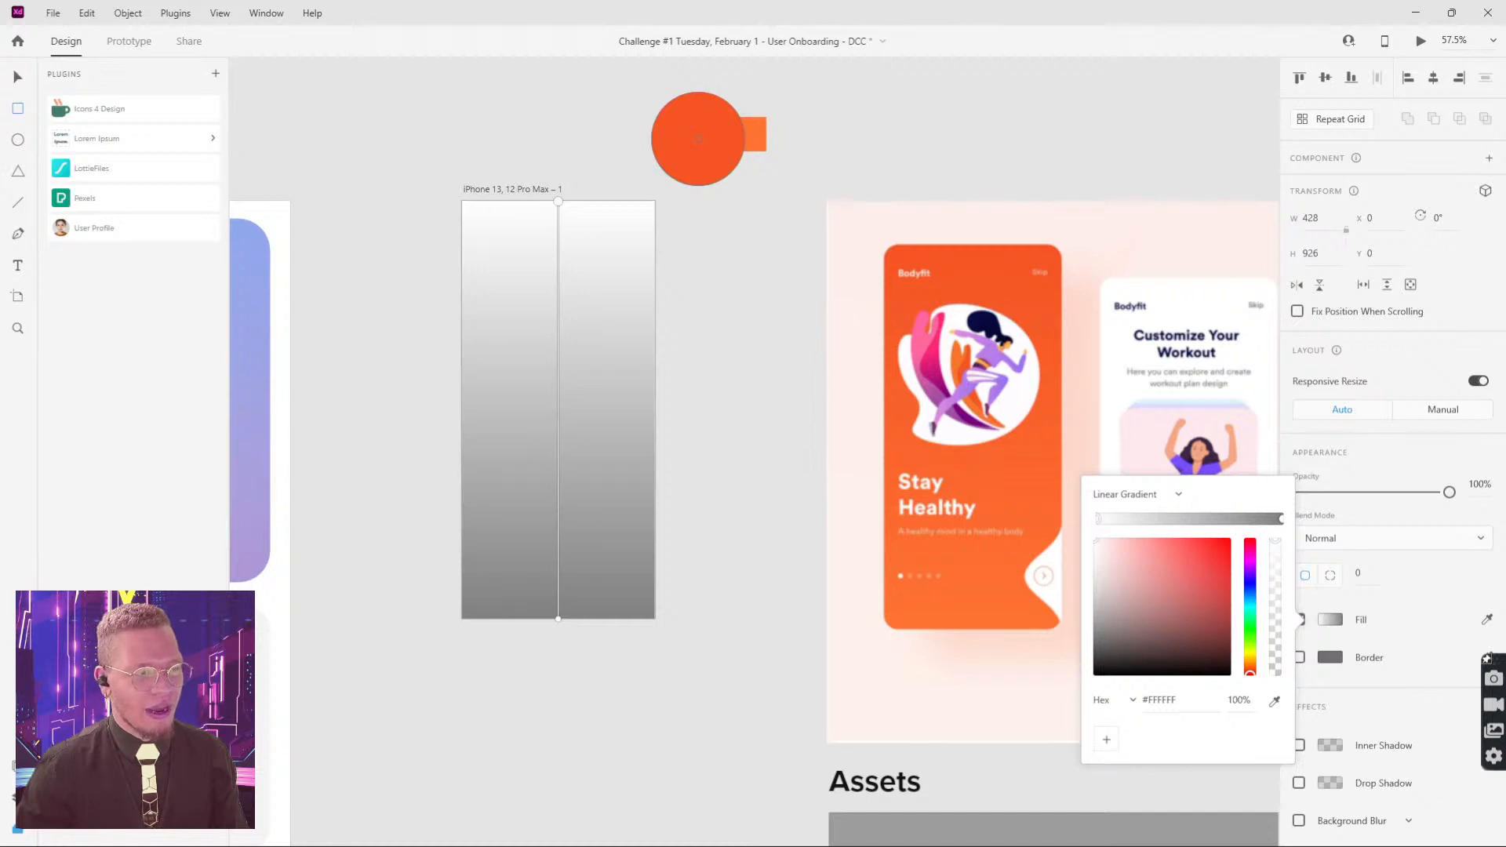
{"action": "left_click", "coordinate": [716, 195]}
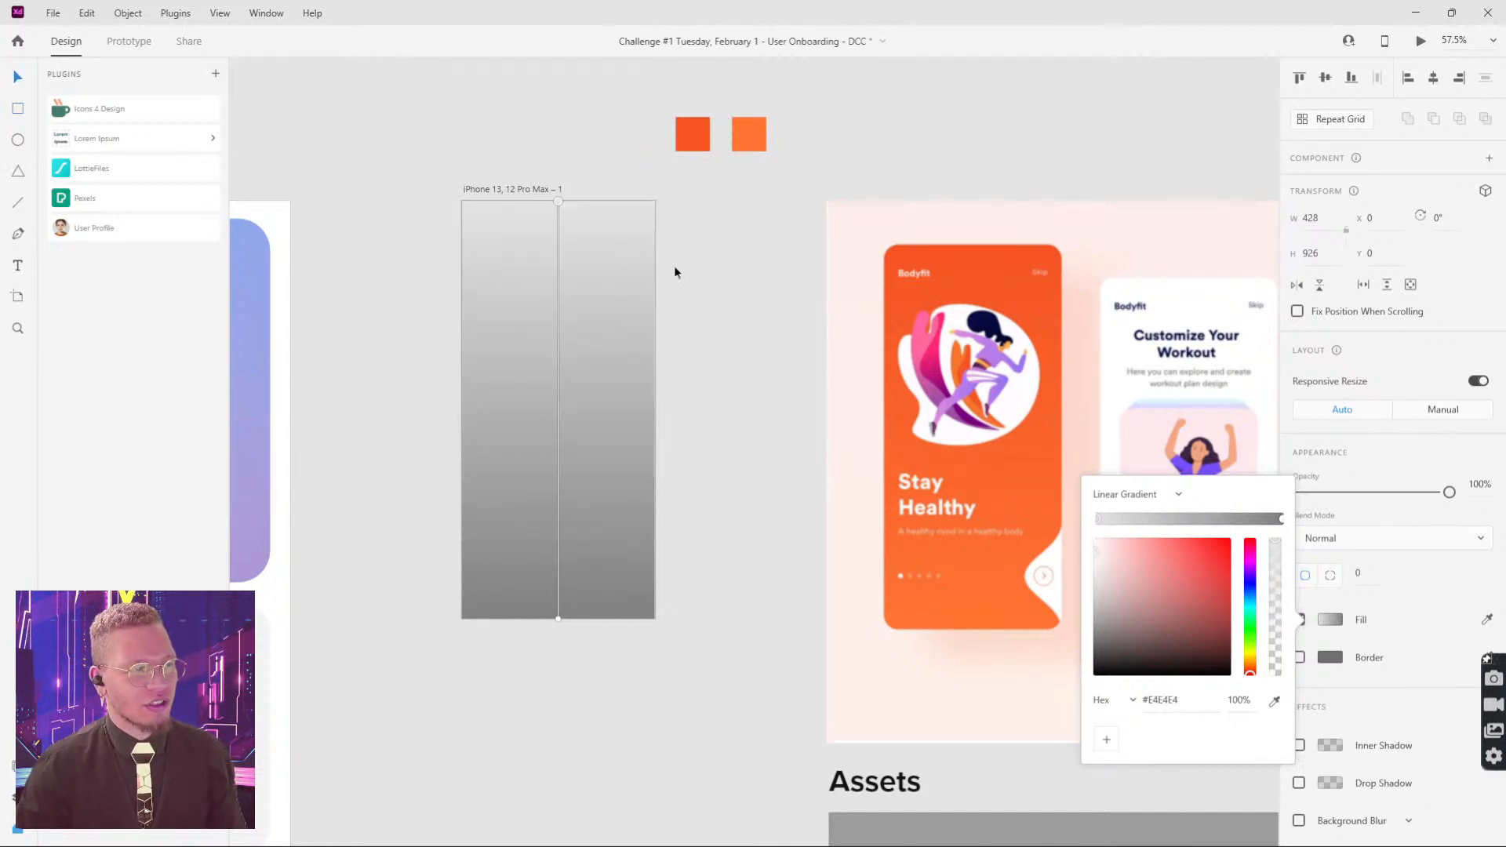
{"action": "left_click", "coordinate": [638, 281]}
{"action": "left_click_drag", "start_coordinate": [638, 281], "coordinate": [500, 296]}
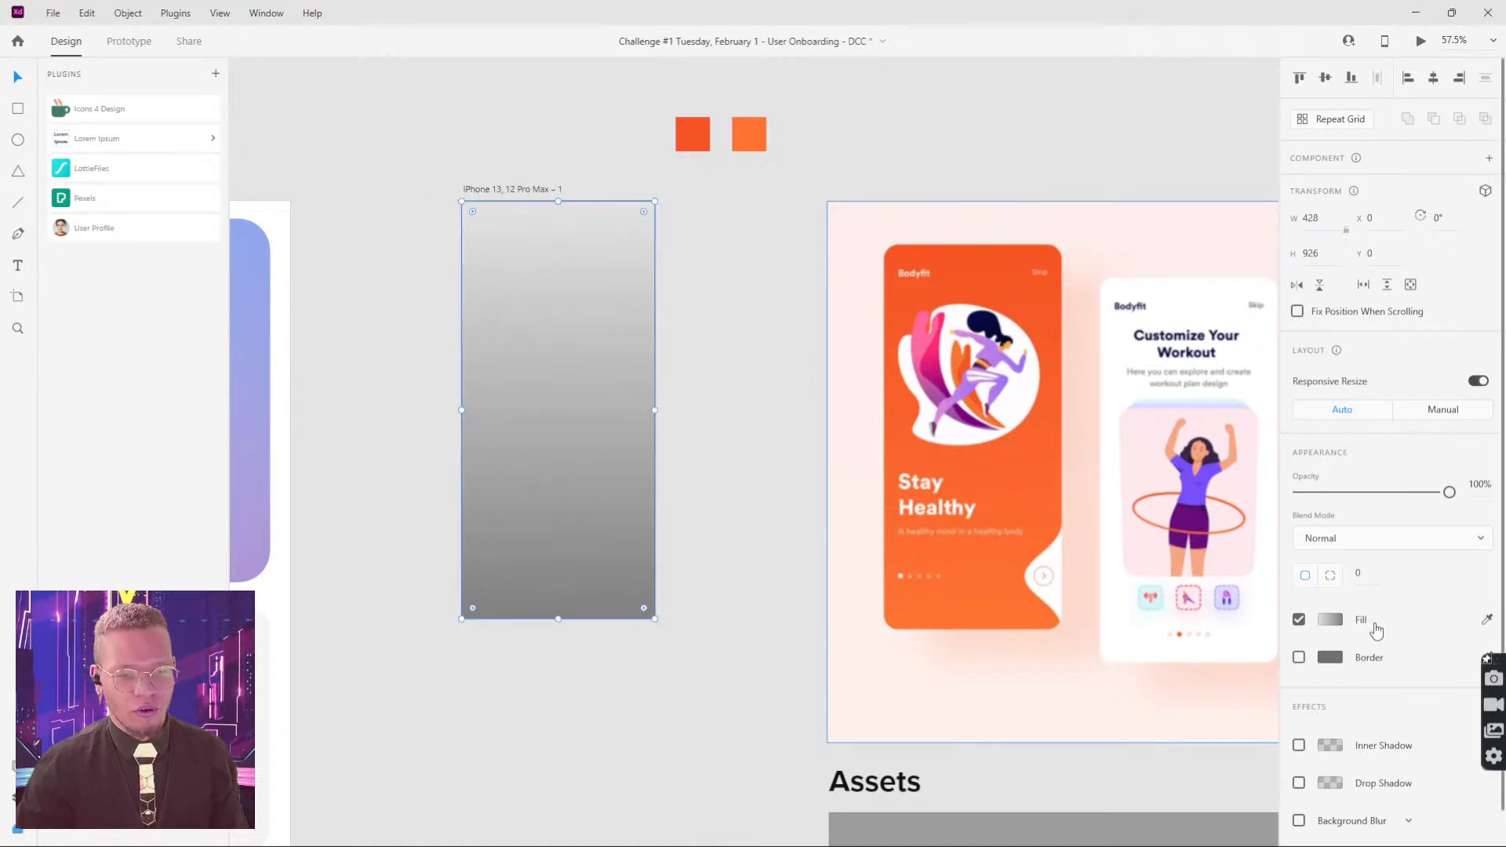
{"action": "left_click", "coordinate": [1333, 620]}
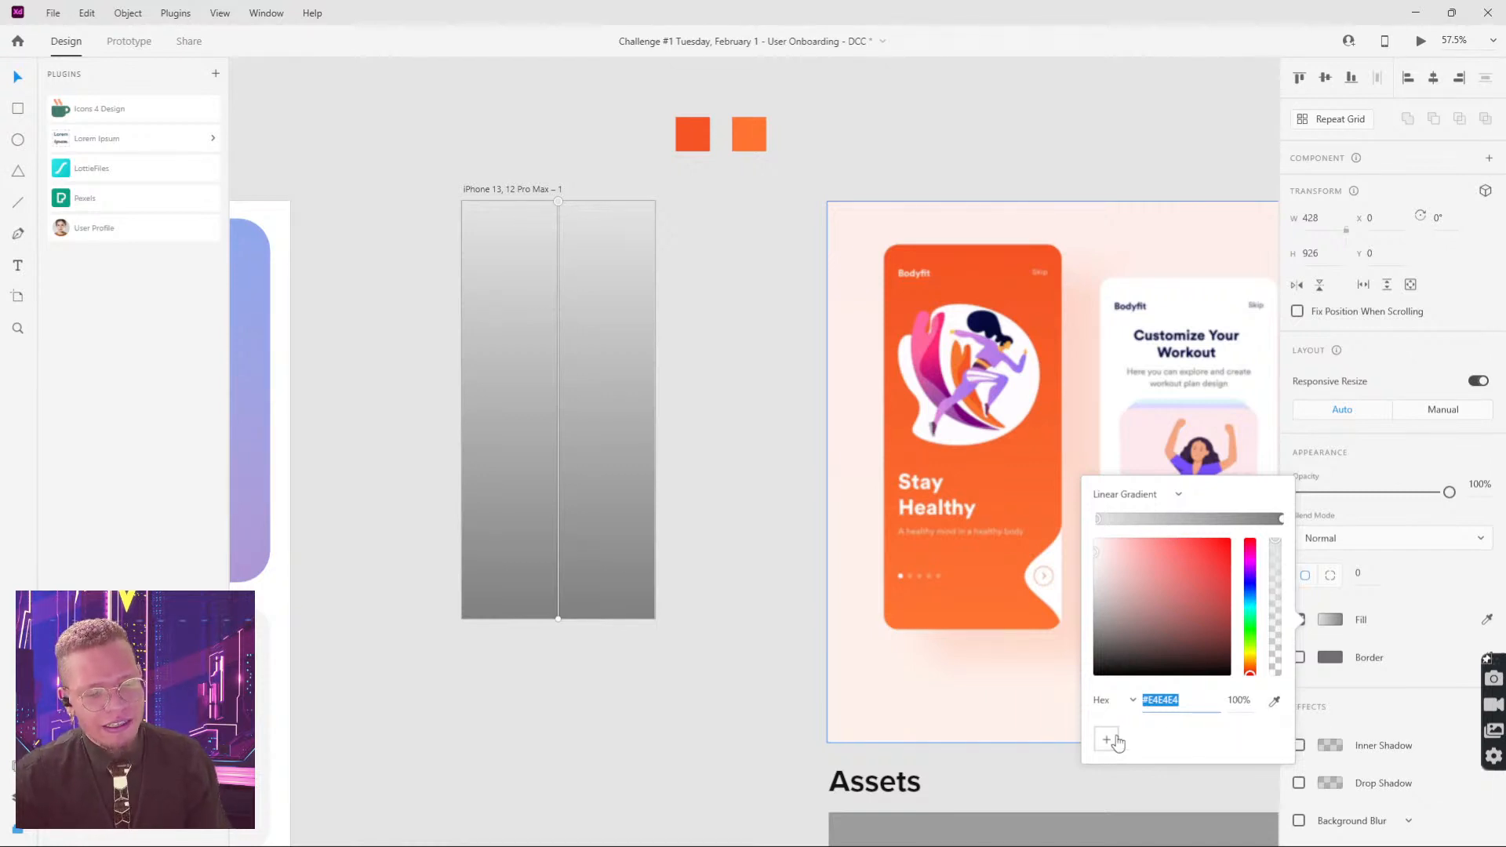
{"action": "left_click", "coordinate": [770, 121]}
{"action": "mouse_move", "coordinate": [663, 91]}
{"action": "left_mouse_down"}
{"action": "mouse_move", "coordinate": [690, 130]}
{"action": "mouse_move", "coordinate": [783, 148]}
{"action": "left_mouse_up"}
{"action": "left_click", "coordinate": [818, 138]}
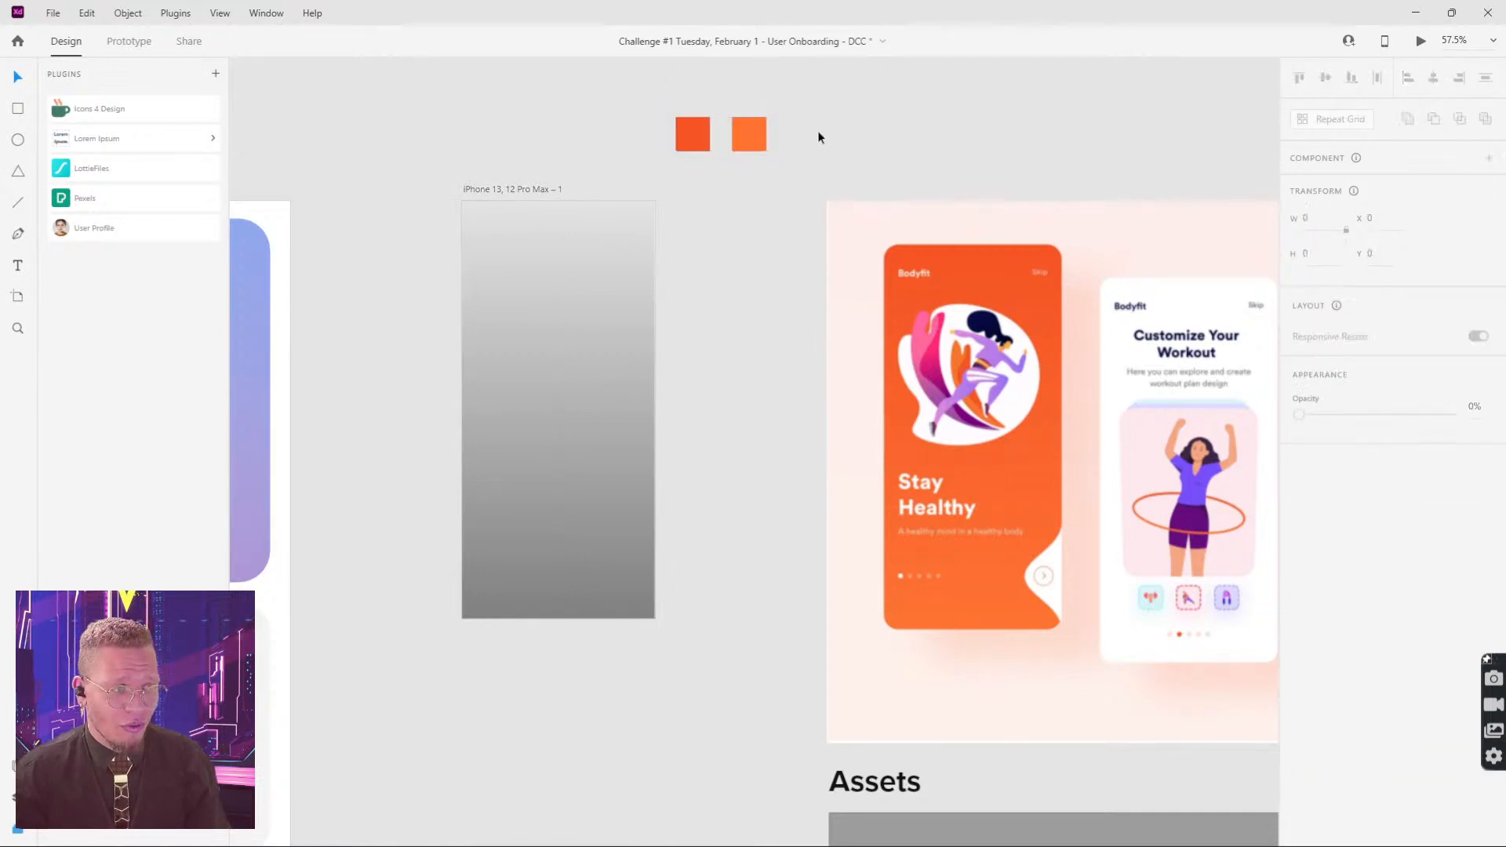
Step: Fill the artboard rectangle with the darker orange swatch's colour, #F55424, and convert the fill to a linear gradient
{"action": "left_click", "coordinate": [592, 330]}
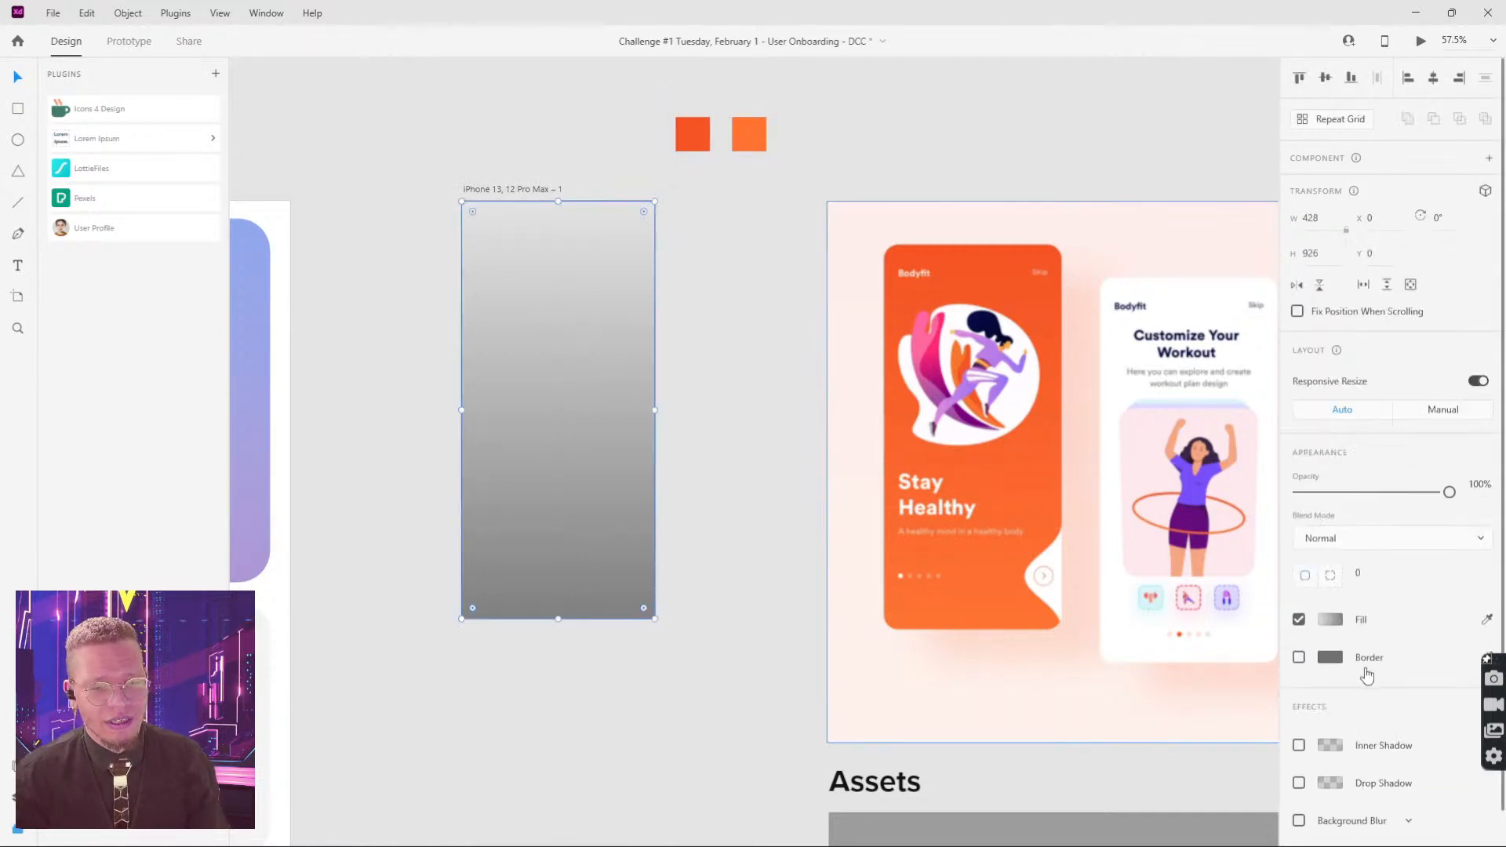
{"action": "left_click", "coordinate": [1331, 620]}
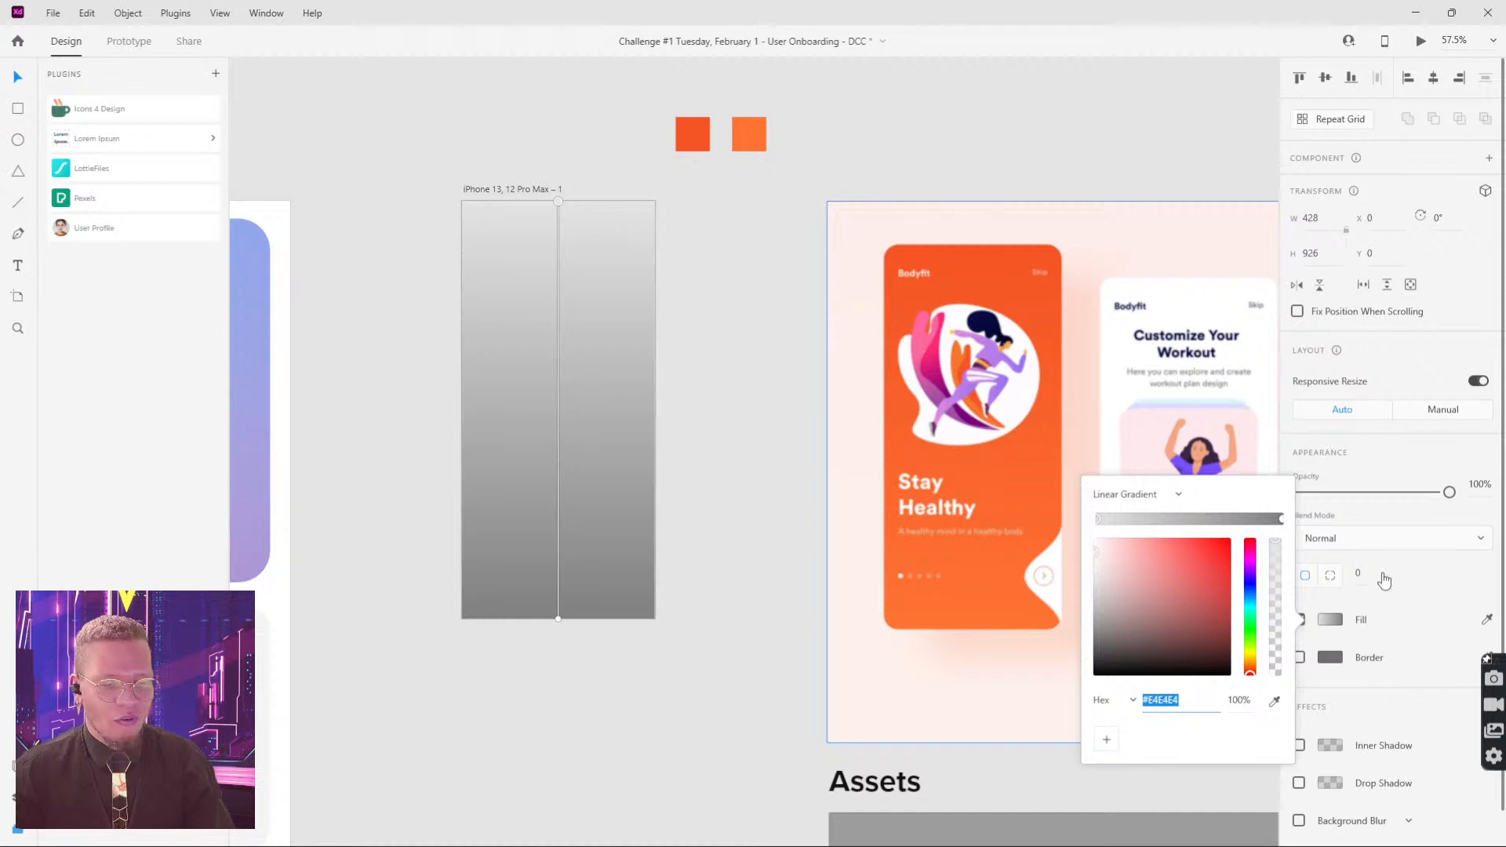
{"action": "left_click", "coordinate": [1487, 622]}
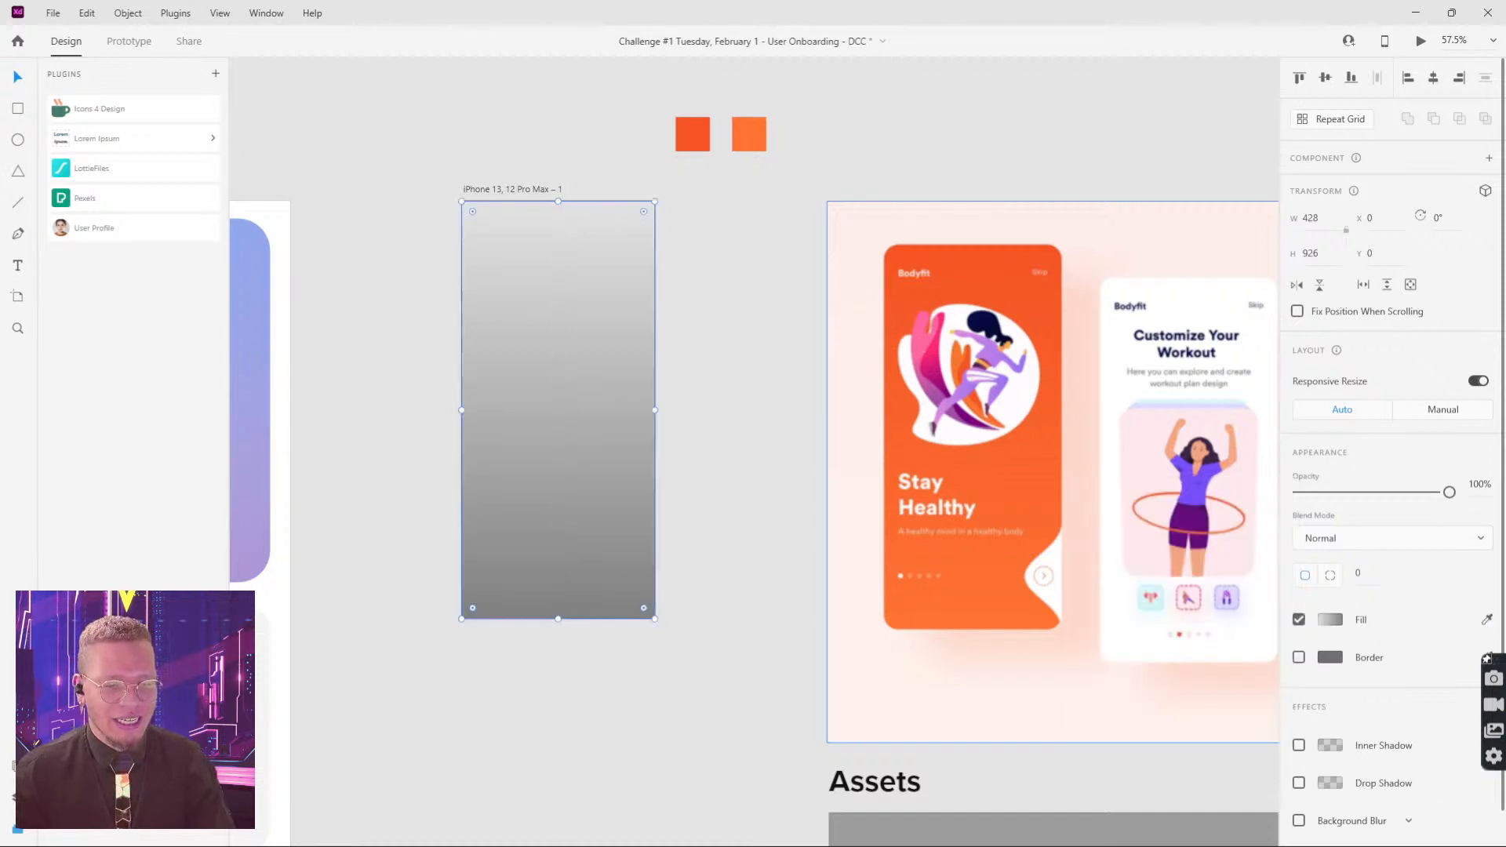
{"action": "left_click", "coordinate": [701, 141]}
{"action": "left_click", "coordinate": [1332, 621]}
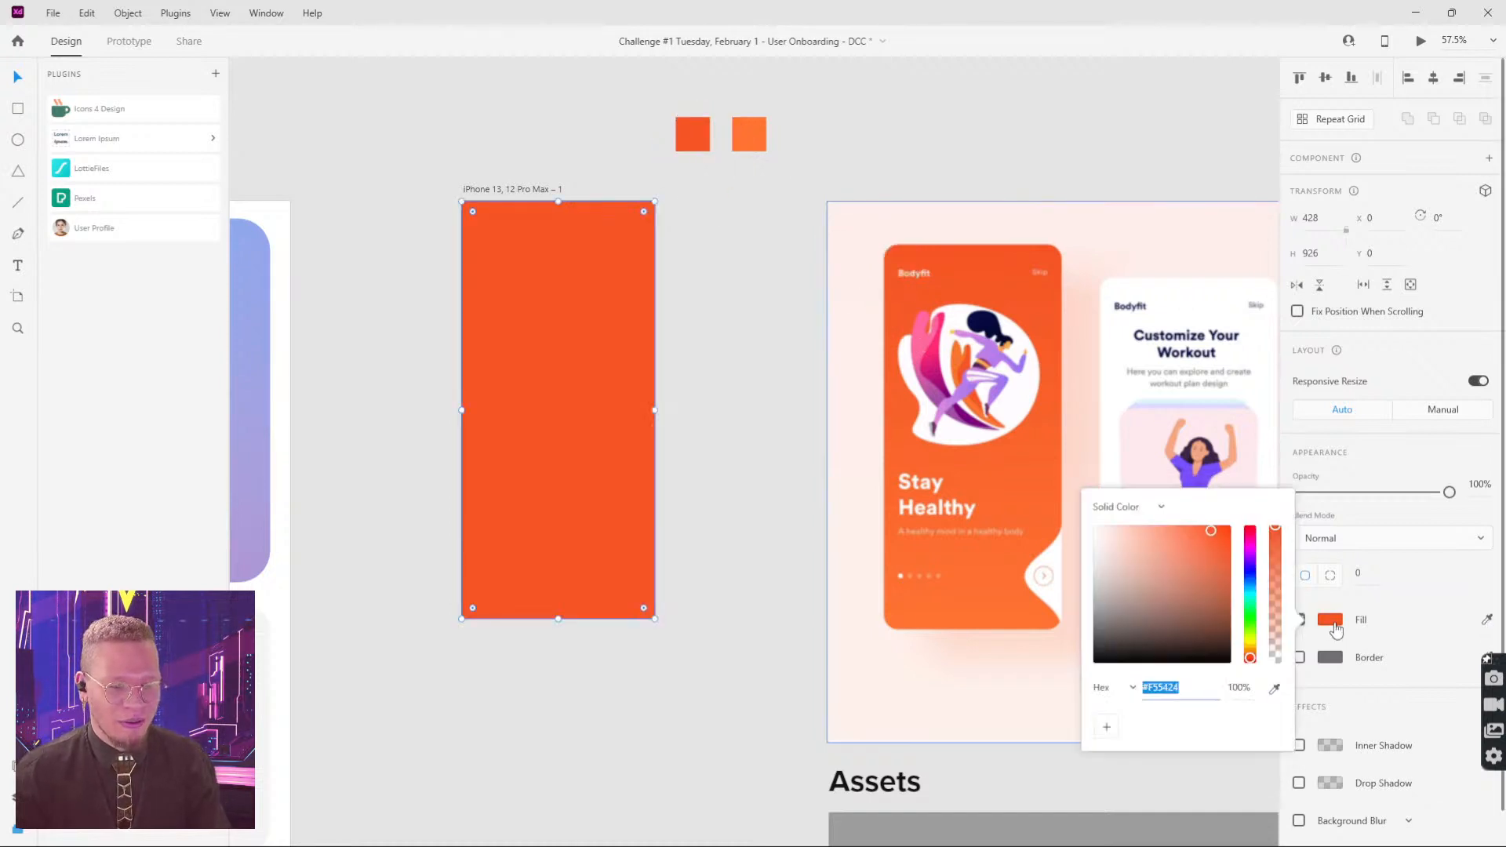
{"action": "left_click", "coordinate": [1152, 518]}
{"action": "left_click", "coordinate": [1145, 542]}
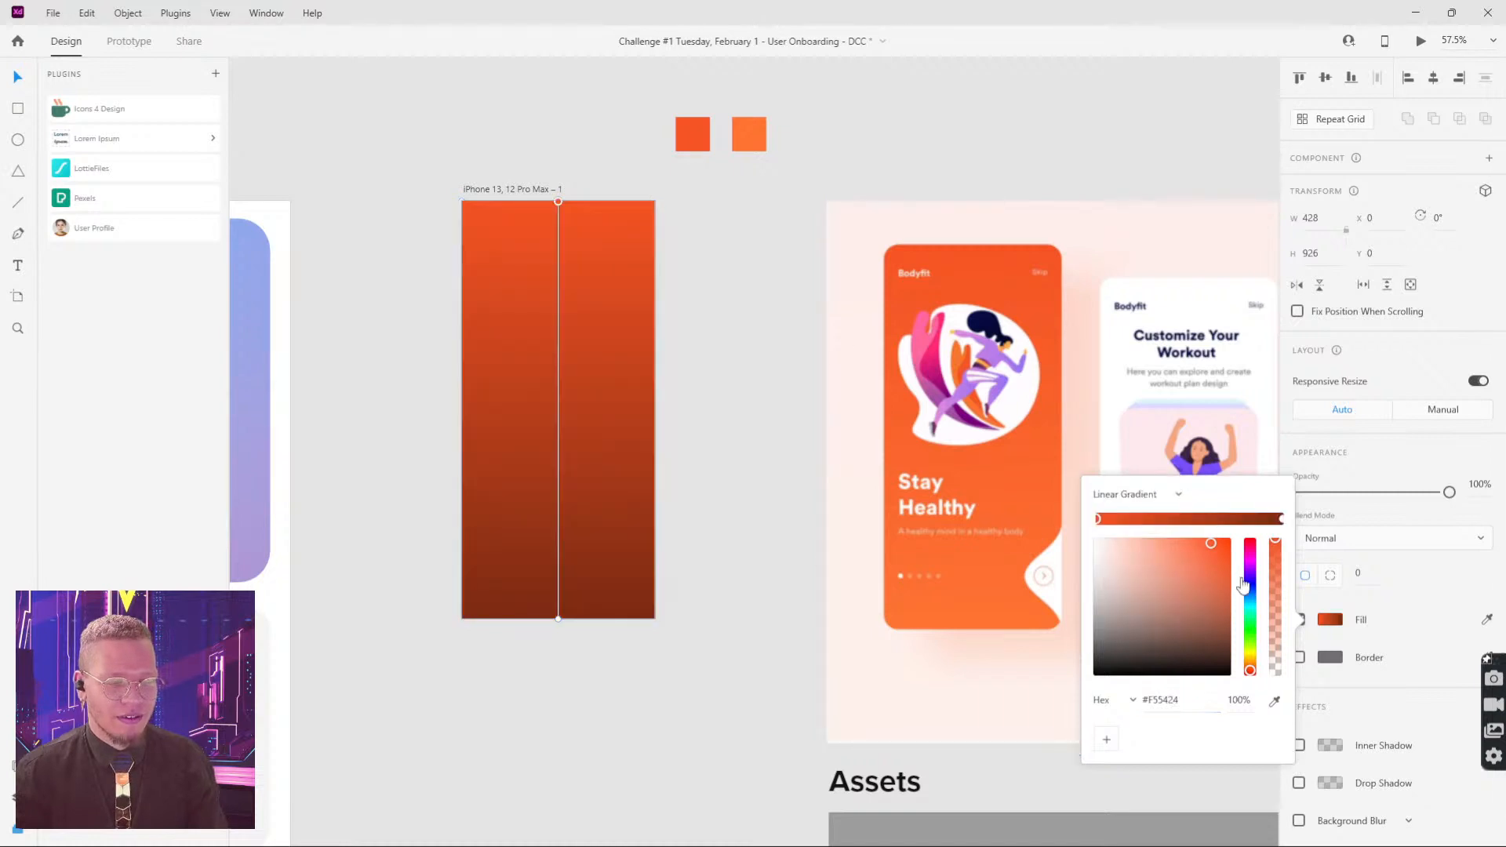
Step: Save the fill colours of the two swatches, #F55424 and #FF7433, as reusable colours in the colour picker
{"action": "left_click", "coordinate": [784, 172]}
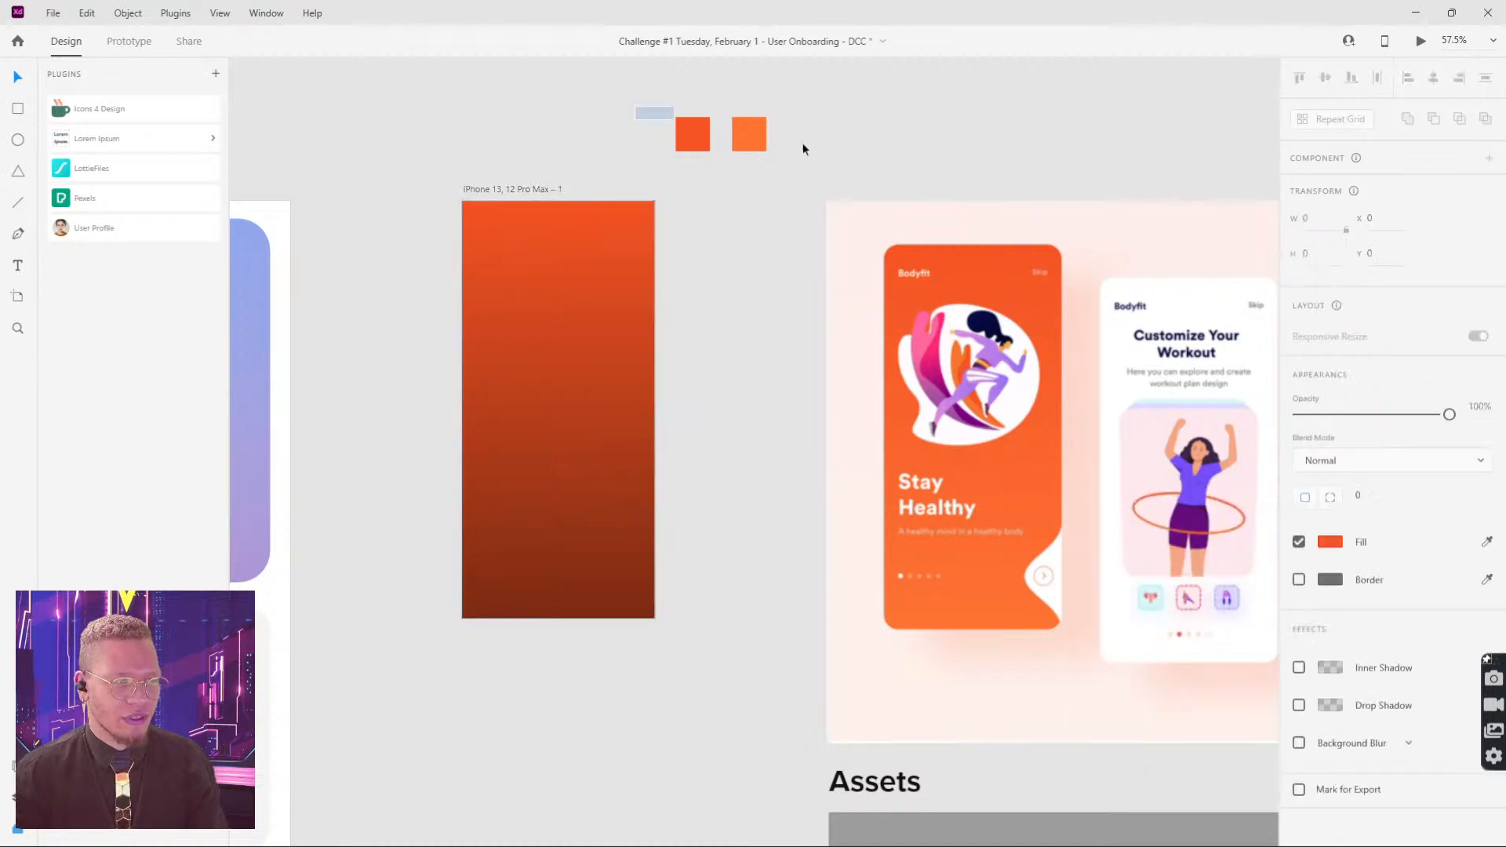
{"action": "left_click_drag", "start_coordinate": [803, 144], "coordinate": [663, 106]}
{"action": "left_click", "coordinate": [1331, 571]}
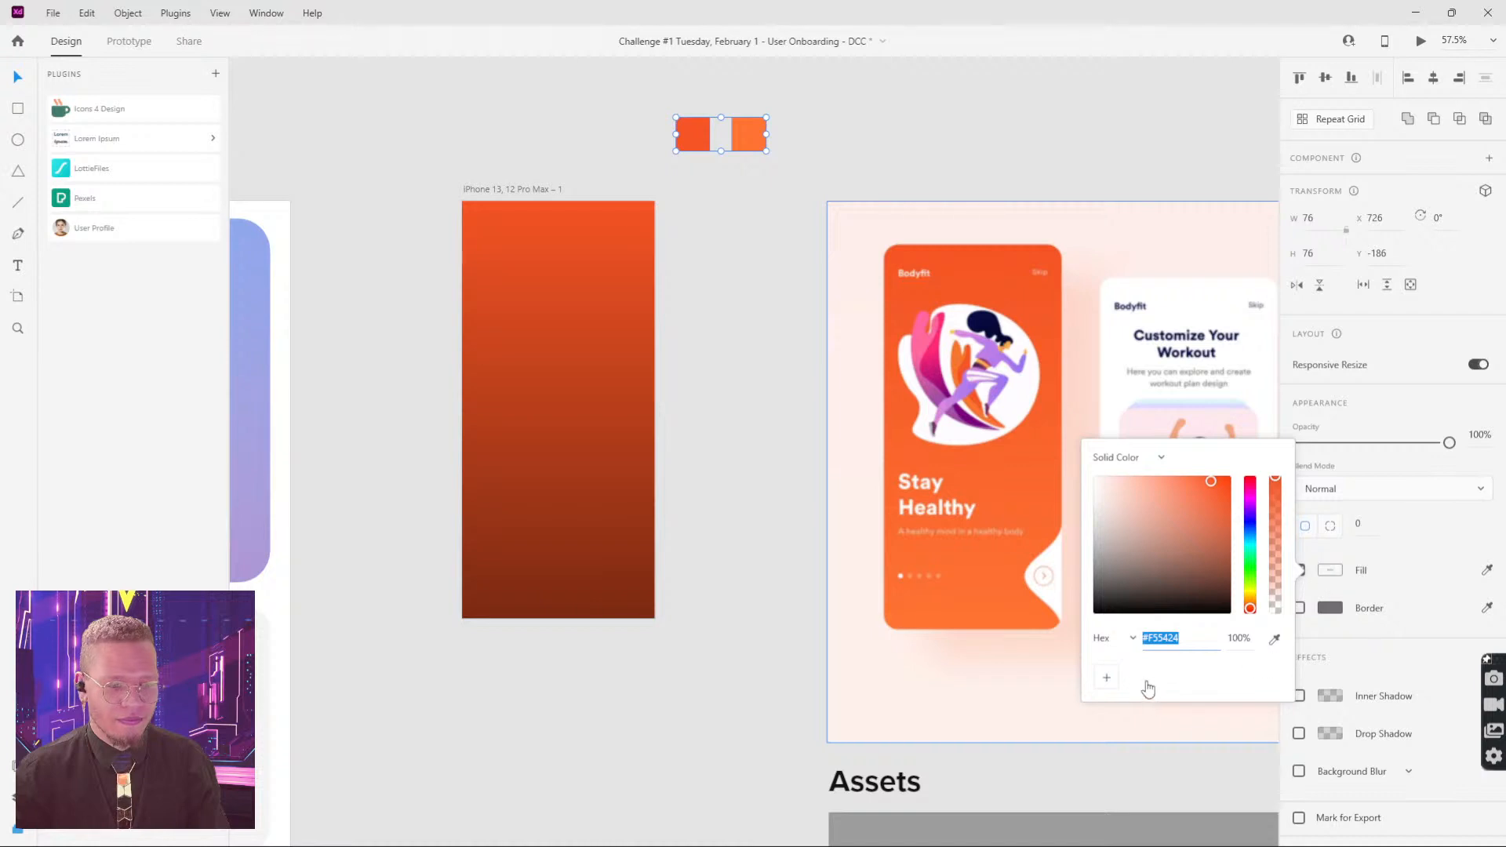
{"action": "left_click", "coordinate": [1108, 679]}
{"action": "left_click", "coordinate": [876, 41]}
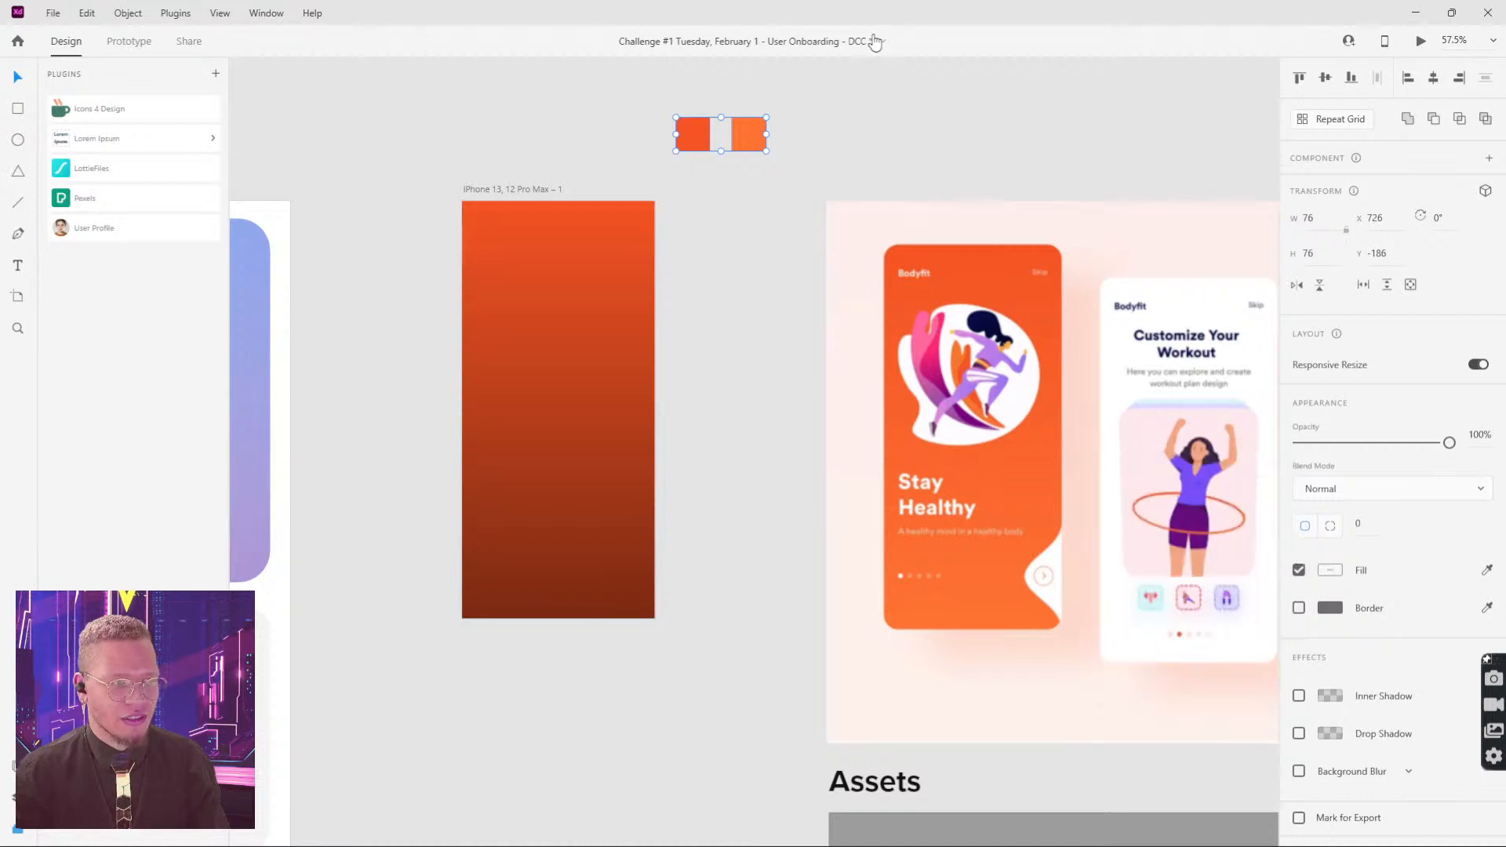
{"action": "left_click", "coordinate": [747, 135]}
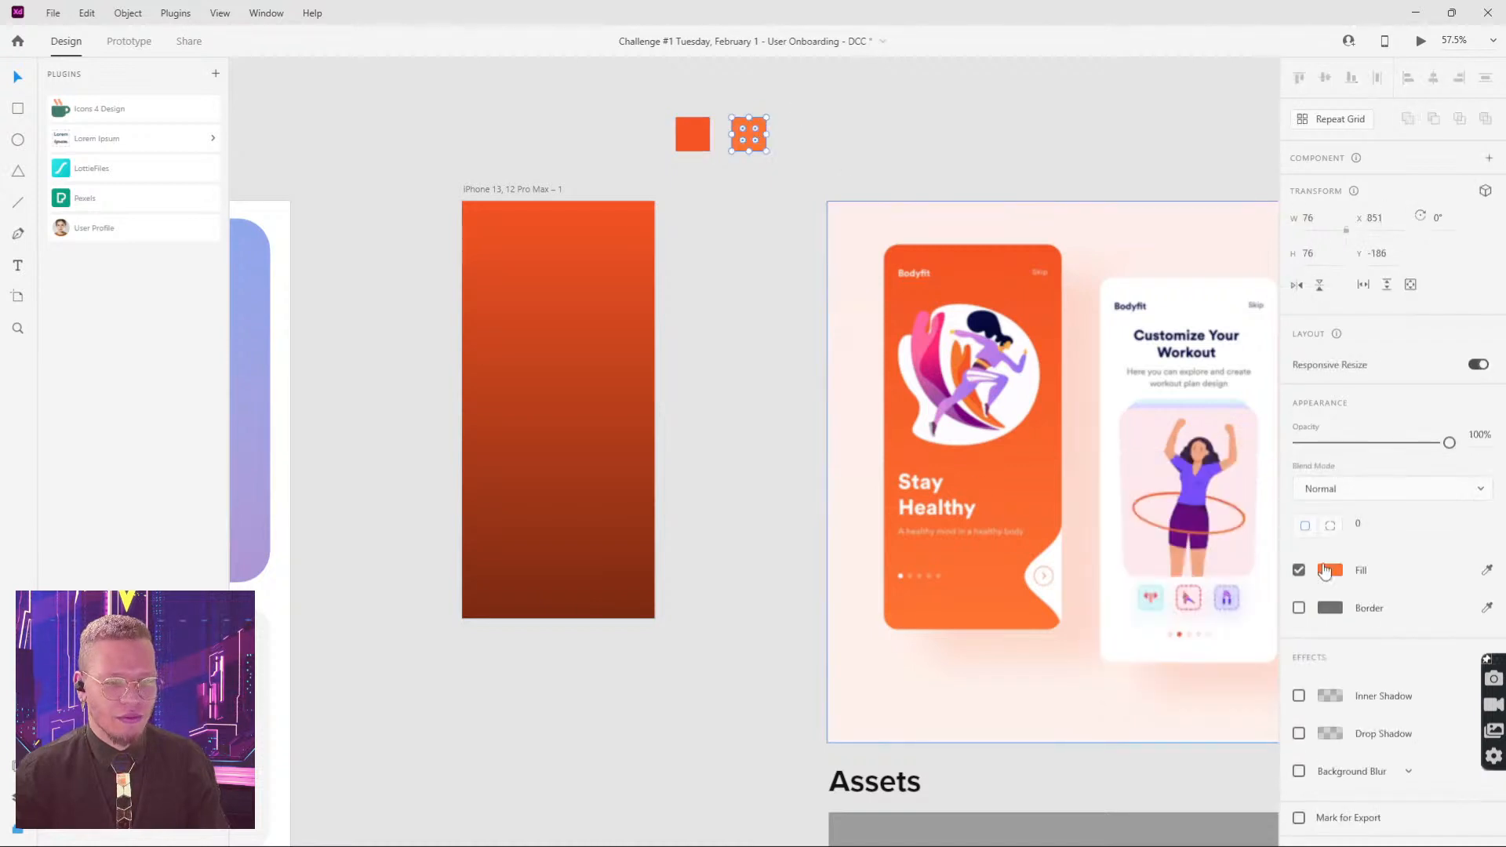
{"action": "left_click", "coordinate": [1328, 571]}
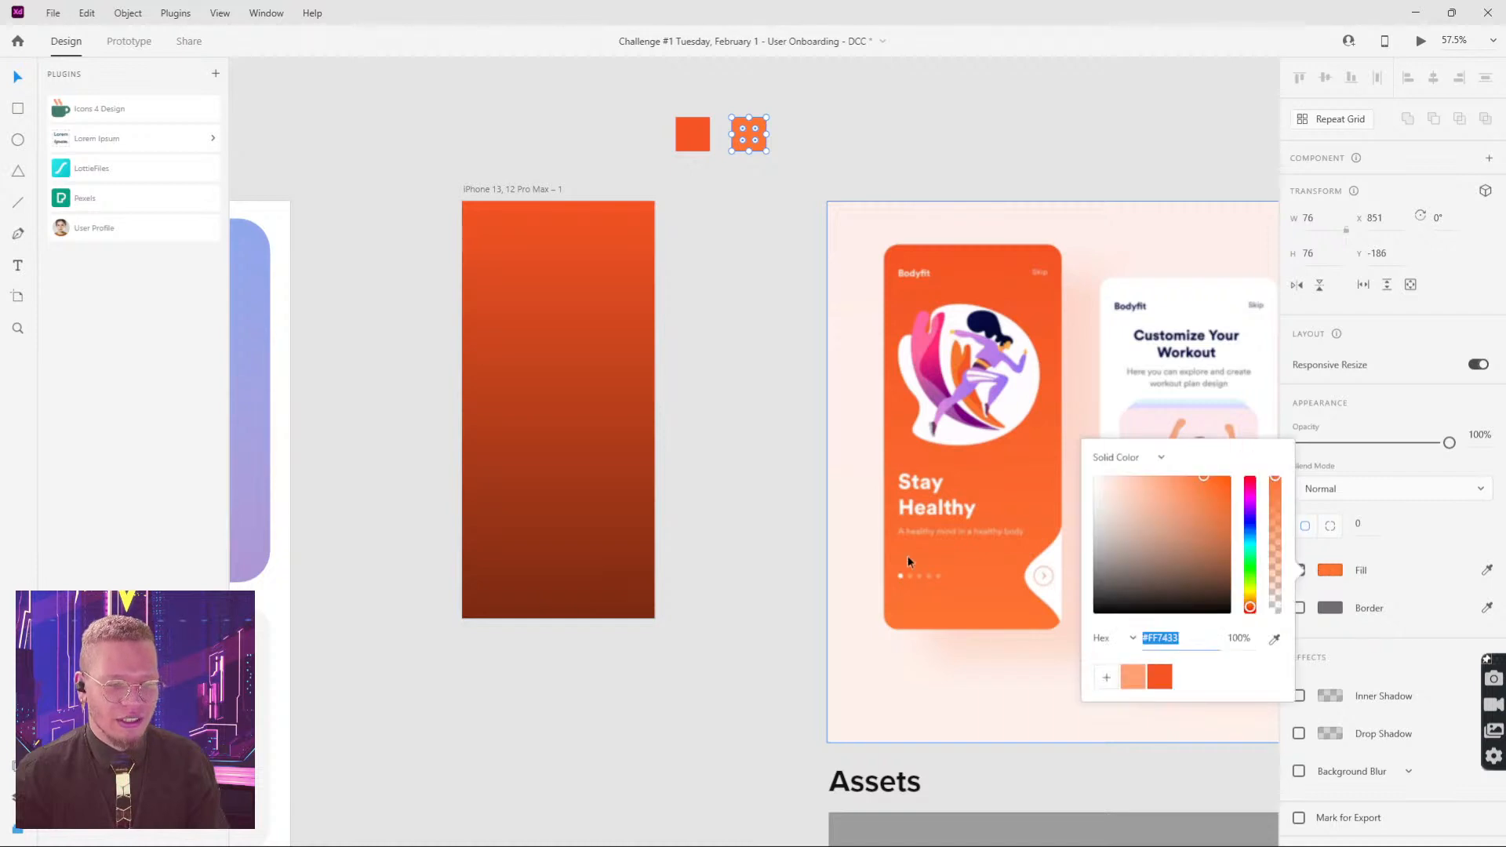
Step: Set the end stop of the artboard rectangle's gradient to the saved lighter orange, keeping #F55424 as the start stop
{"action": "left_click", "coordinate": [517, 302]}
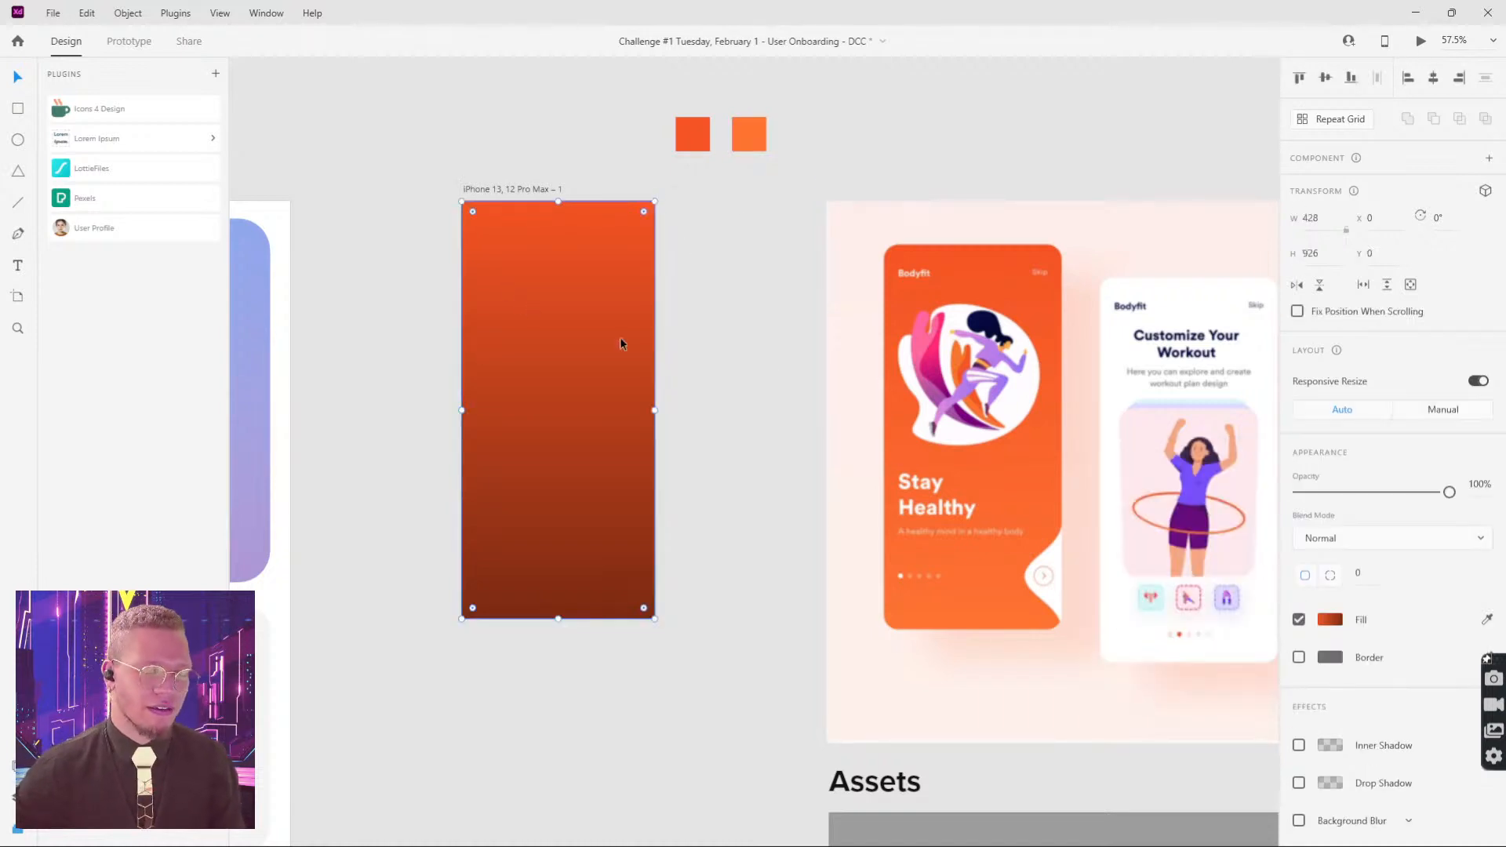
{"action": "left_click", "coordinate": [1333, 624]}
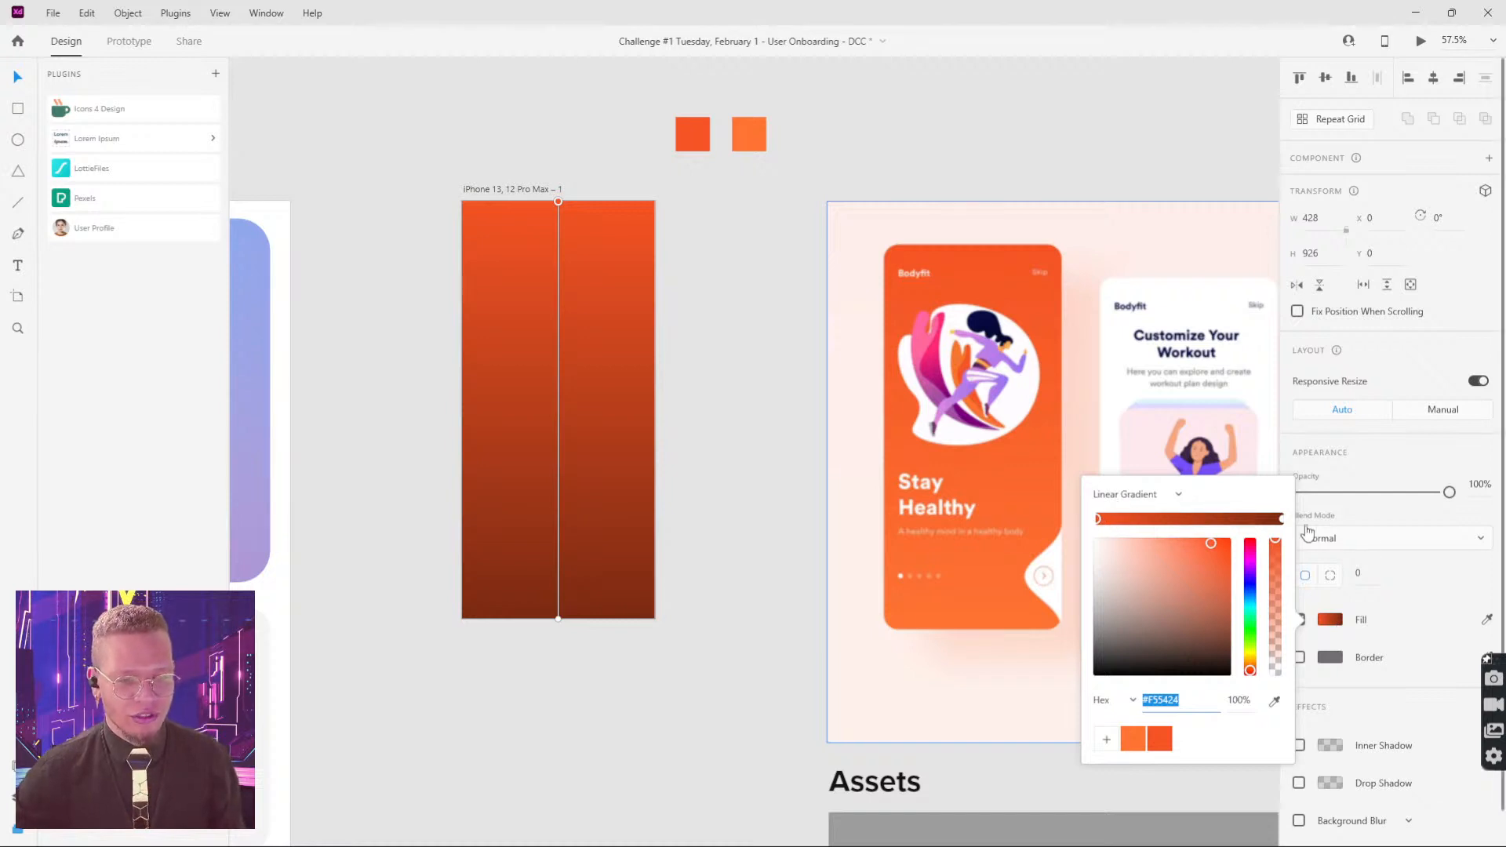
{"action": "left_click", "coordinate": [1282, 519]}
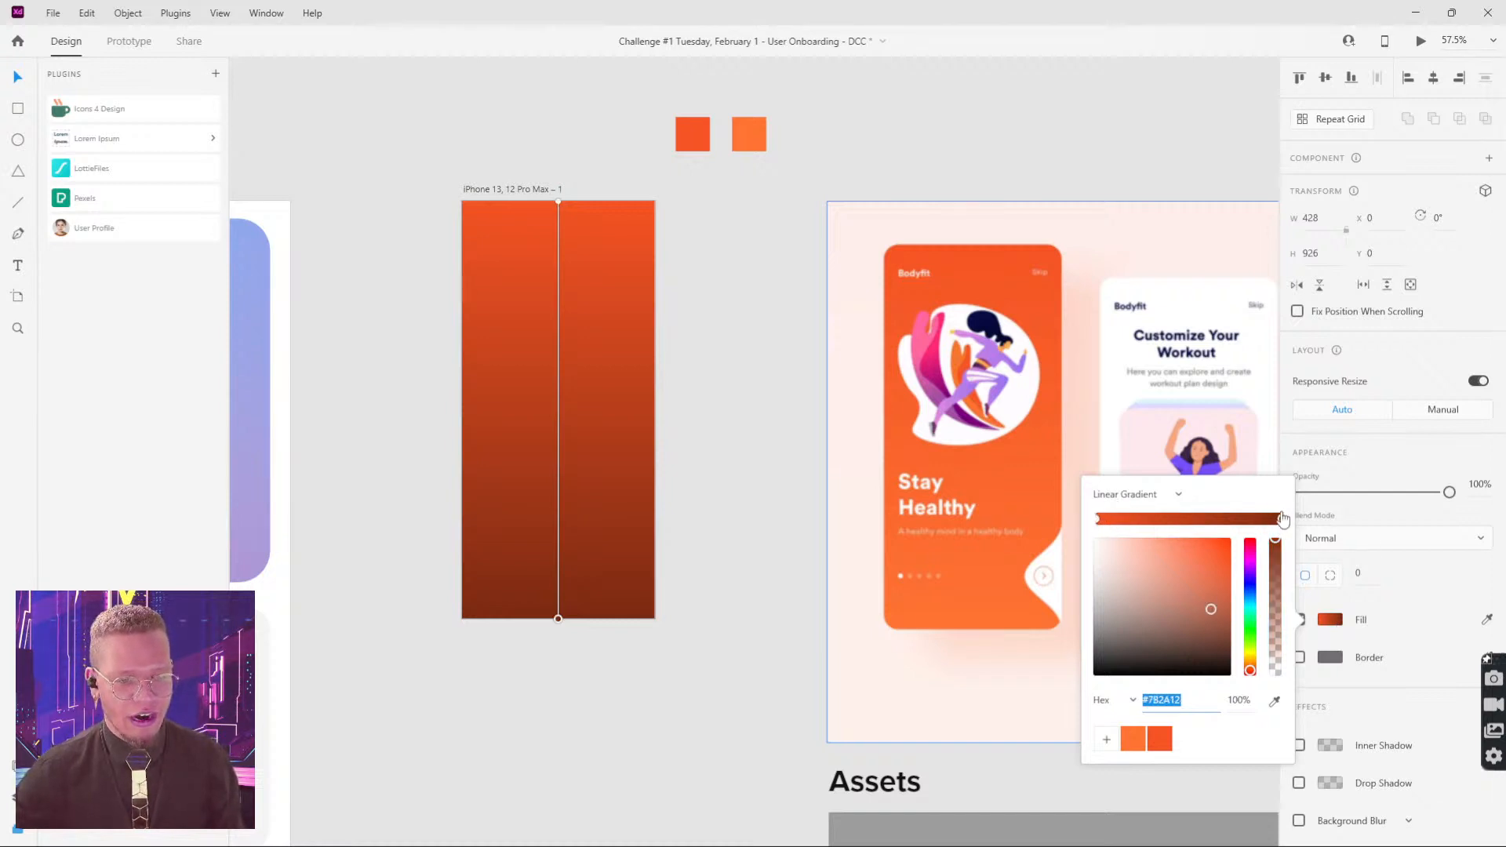
{"action": "left_click", "coordinate": [1136, 738]}
{"action": "left_click", "coordinate": [1098, 519]}
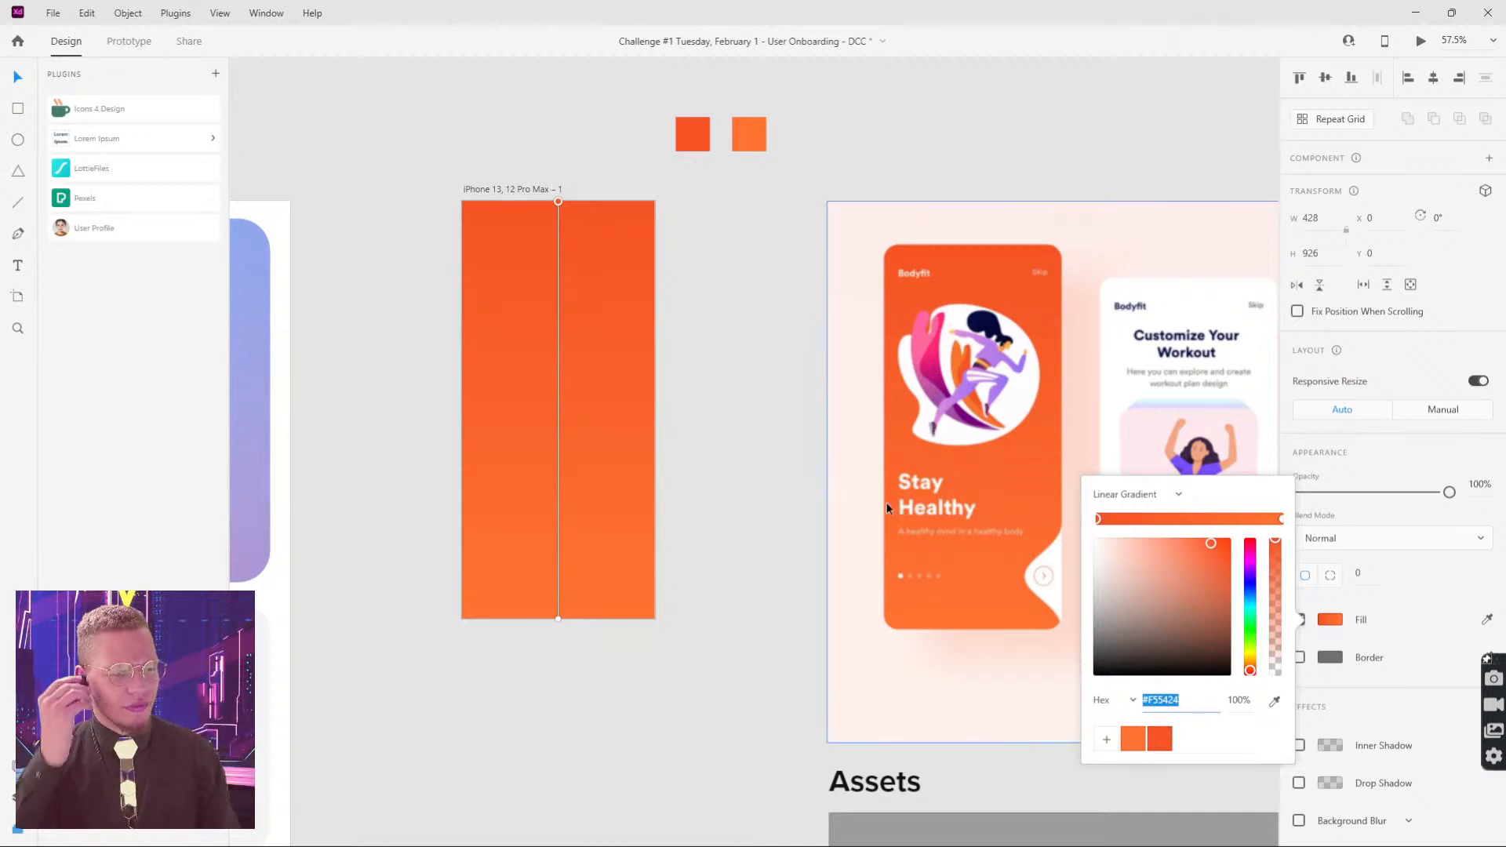
{"action": "left_click", "coordinate": [723, 378]}
Step: Ungroup the Assets heading from the grey assets board
{"action": "left_click_drag", "start_coordinate": [754, 555], "coordinate": [647, 196]}
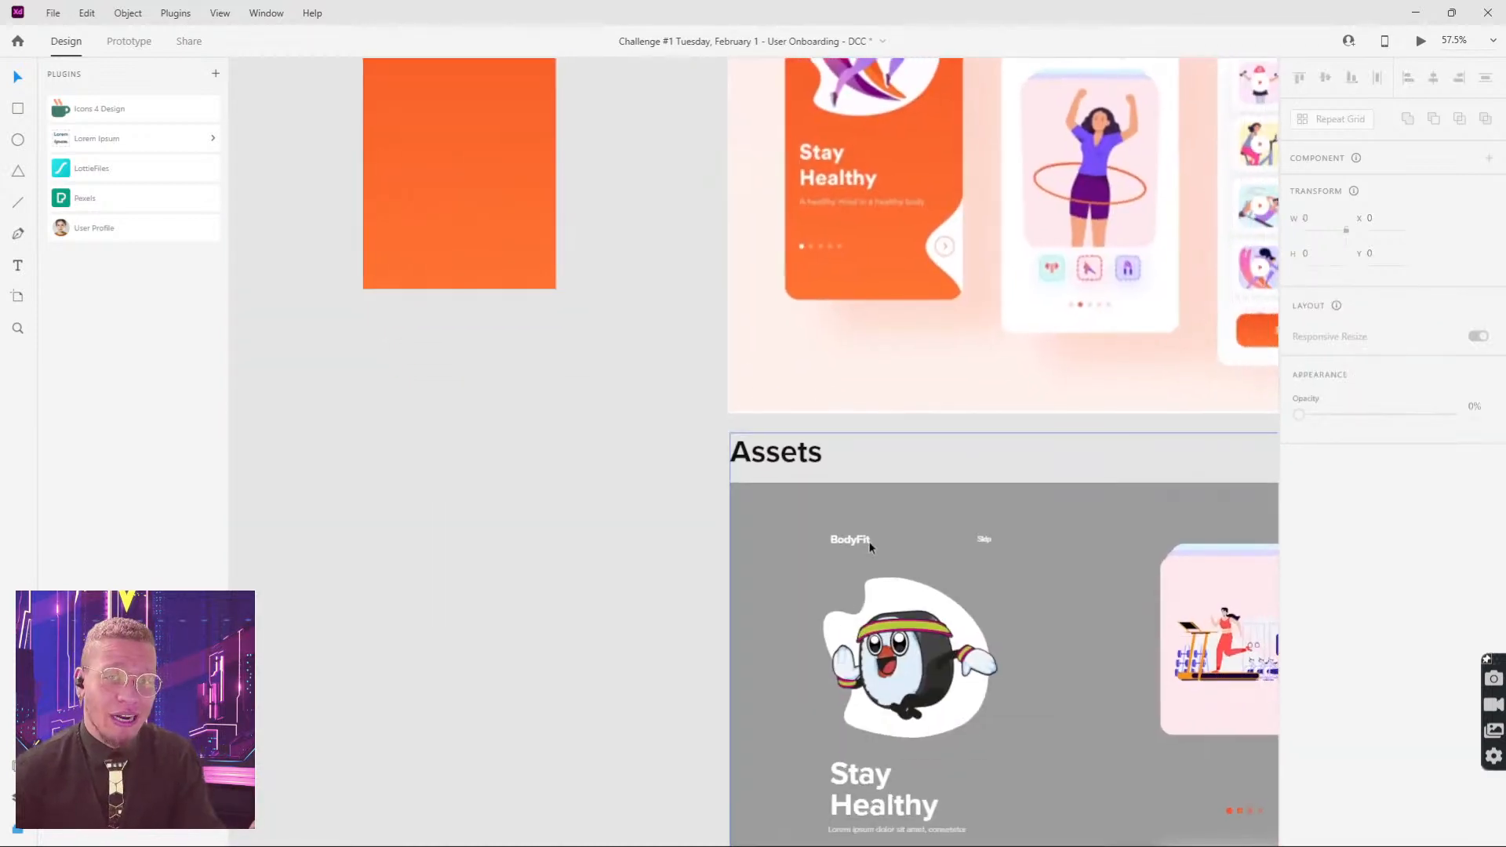
{"action": "left_click", "coordinate": [849, 541]}
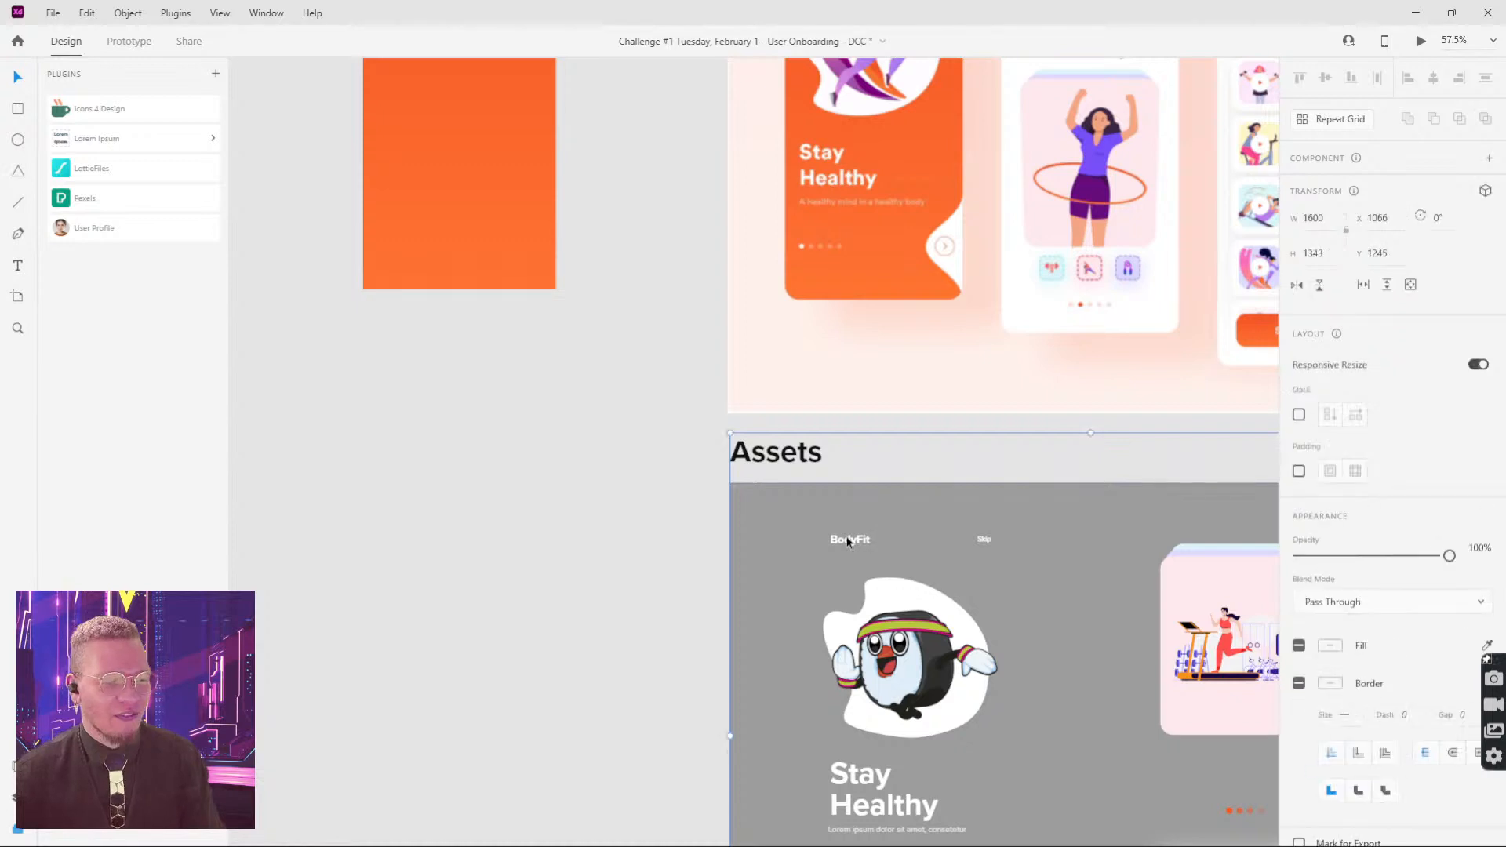
{"action": "key", "text": "ctrl+shift+g"}
{"action": "left_click", "coordinate": [668, 573]}
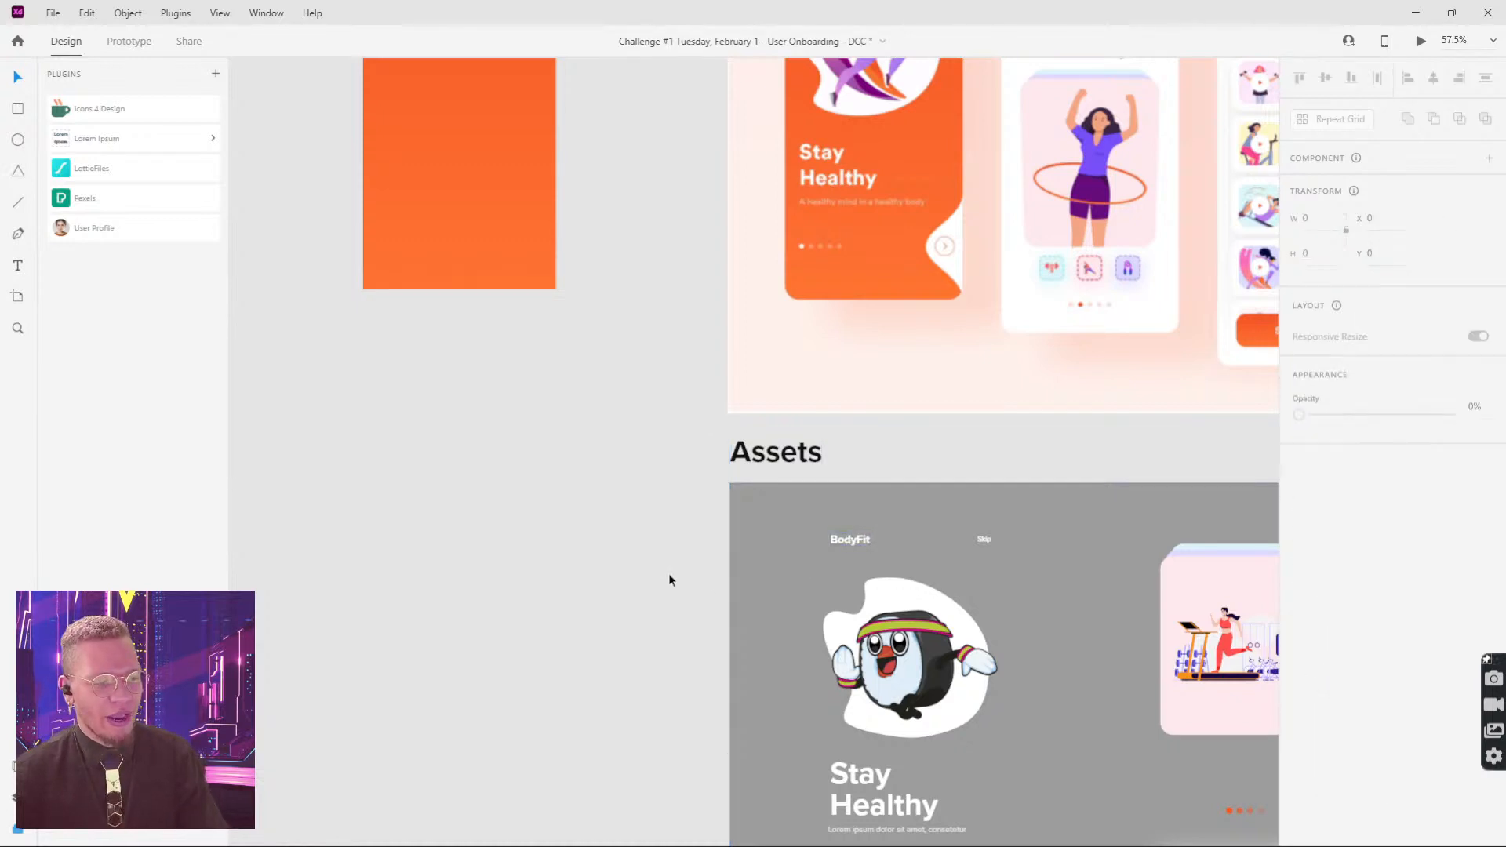
Step: Ungroup the grey assets board so that the BodyFit and Skip texts and the other elements can be selected individually
{"action": "left_click", "coordinate": [841, 542]}
{"action": "double_click", "coordinate": [984, 539]}
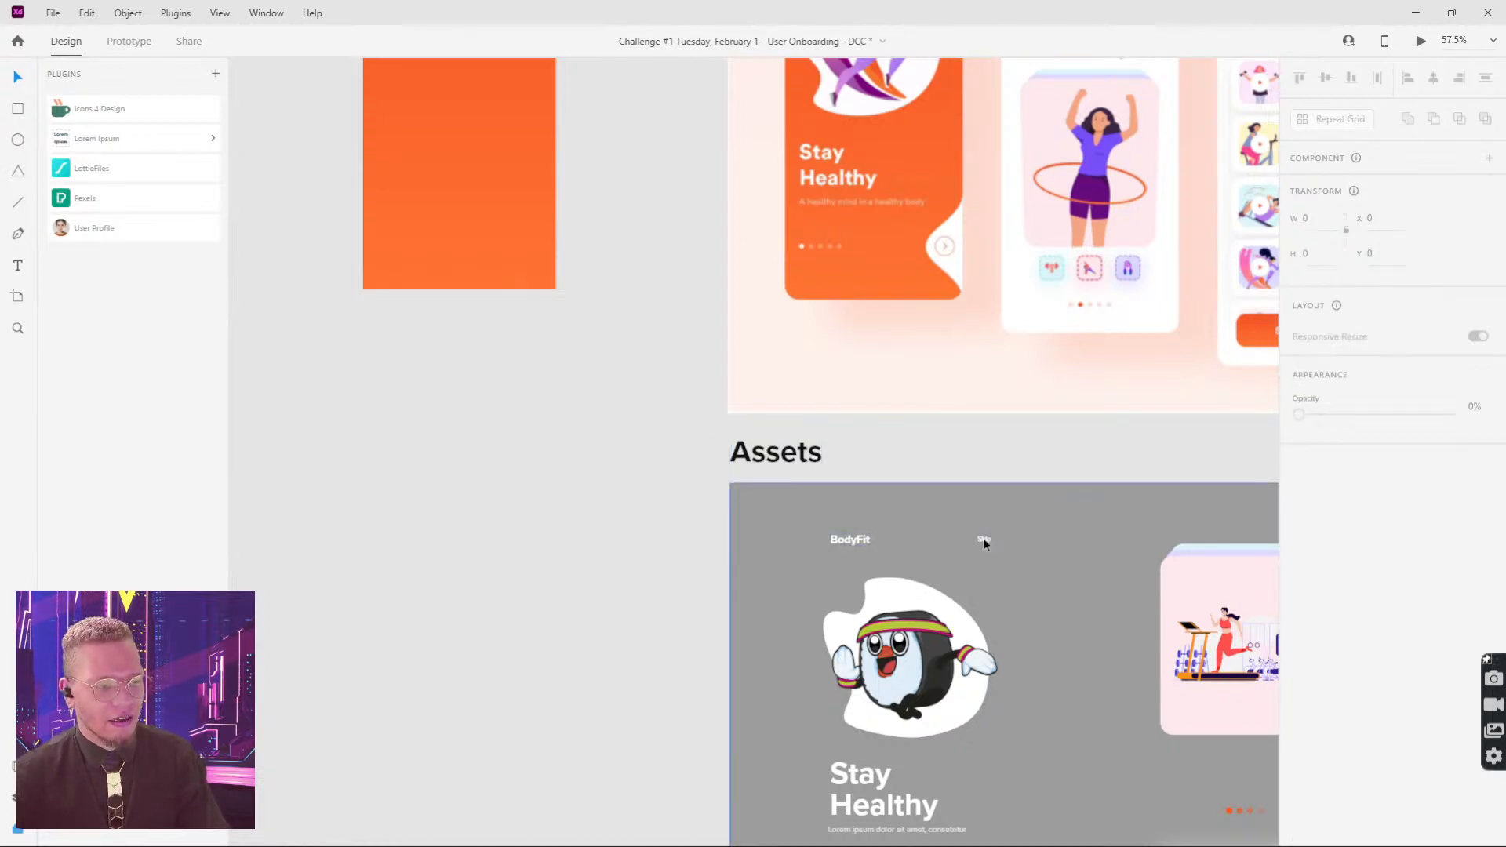
{"action": "scroll", "coordinate": [964, 558], "scroll_direction": "up", "scroll_amount": 6}
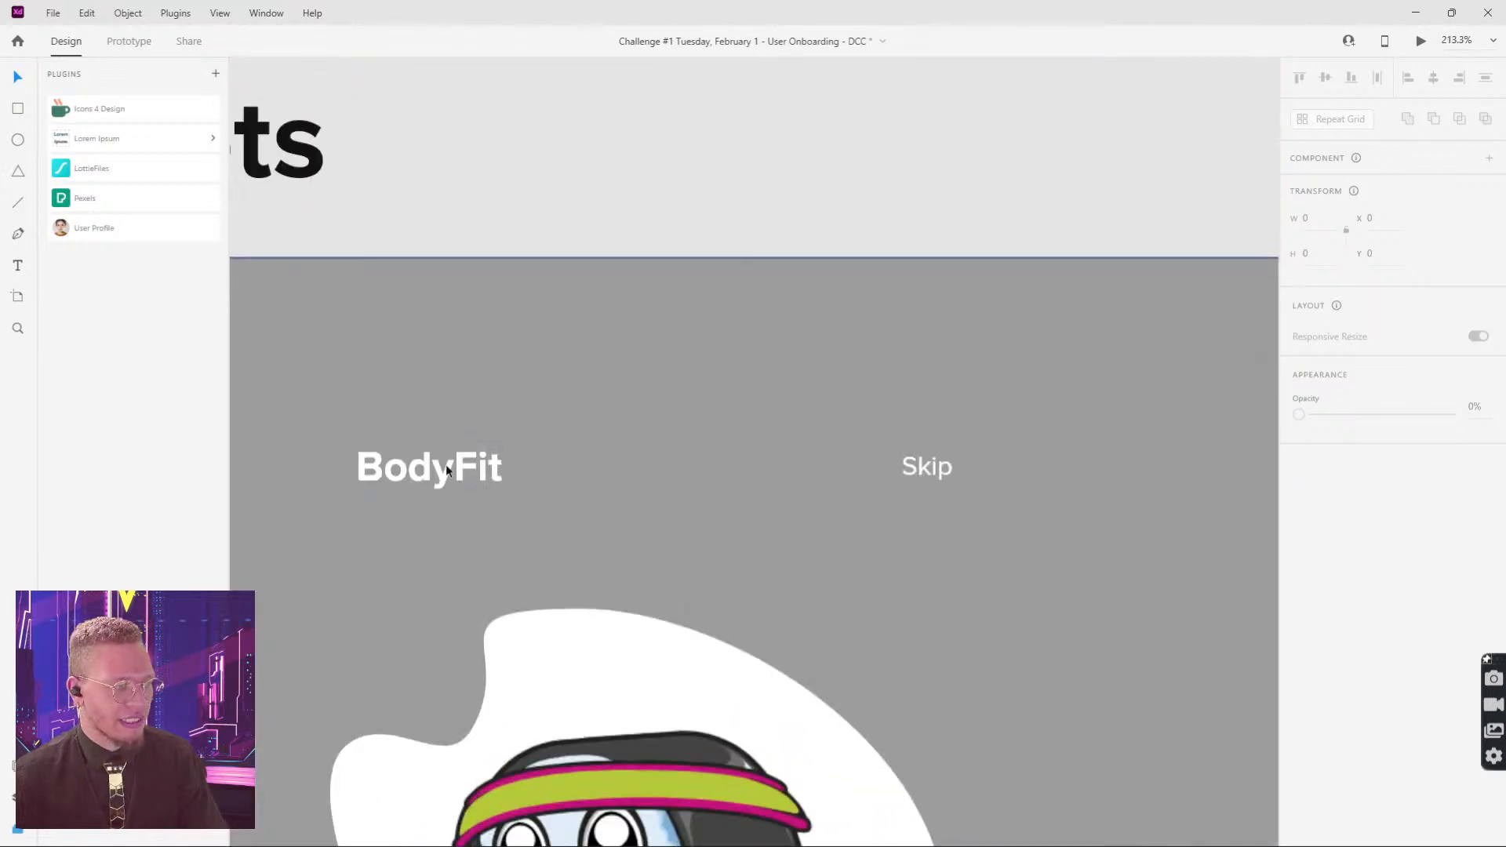
{"action": "left_click", "coordinate": [946, 480]}
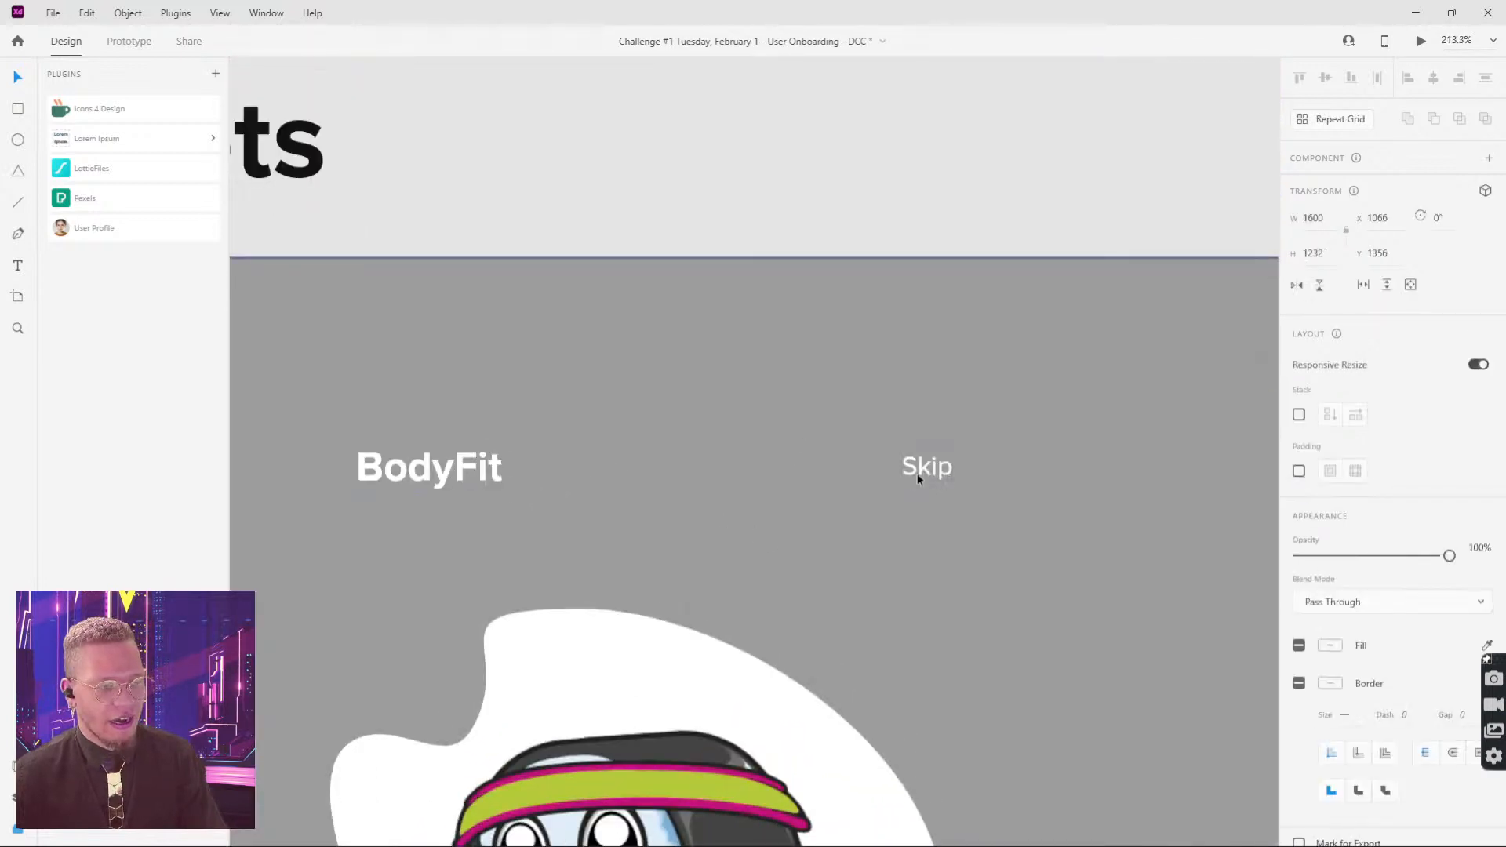
{"action": "scroll", "coordinate": [920, 478], "scroll_direction": "down", "scroll_amount": 4}
{"action": "left_click", "coordinate": [862, 241]}
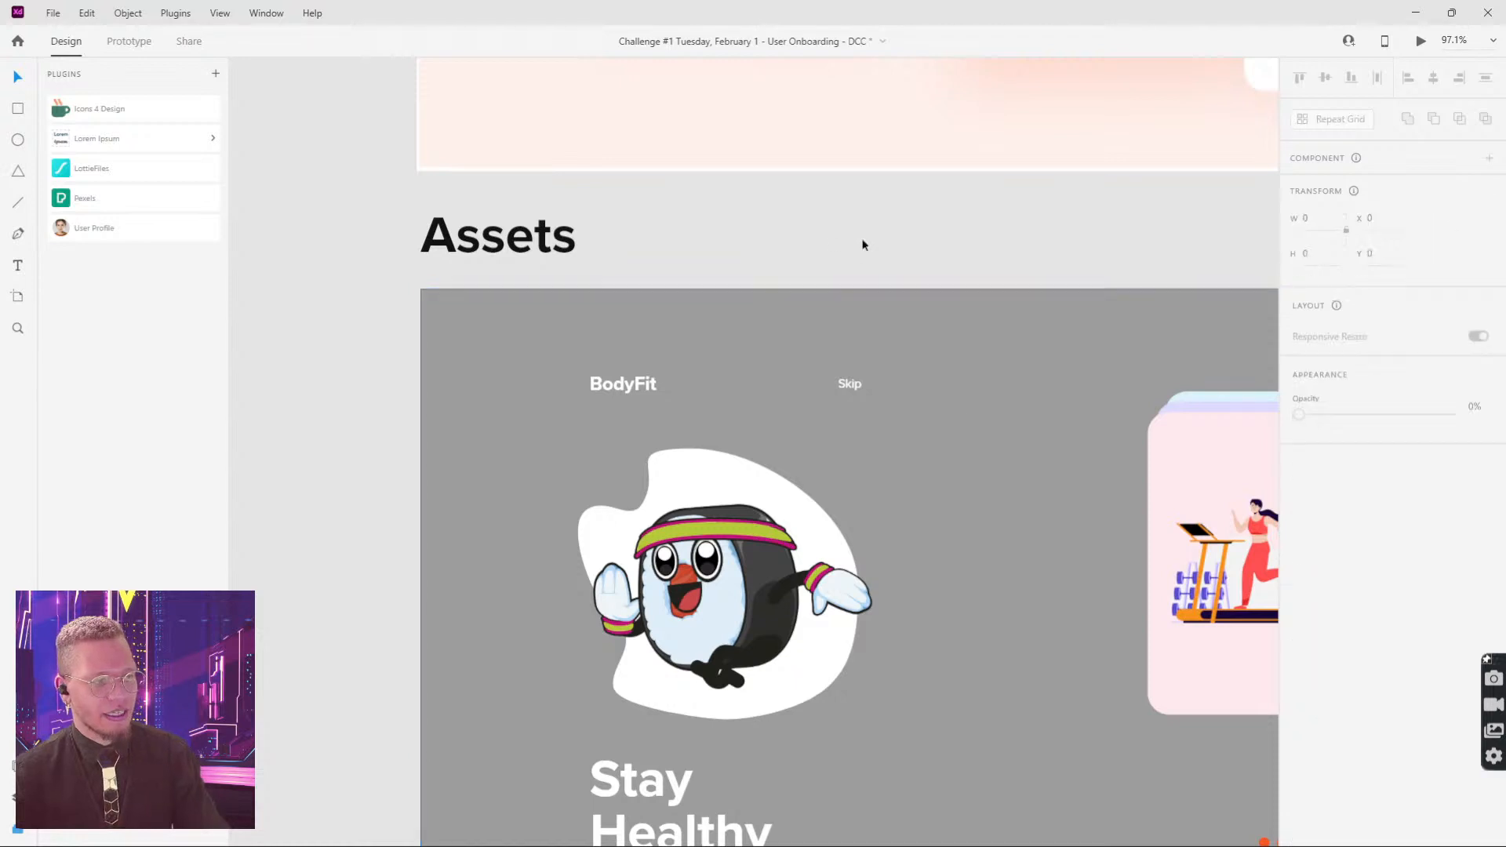
{"action": "left_click", "coordinate": [1002, 472]}
{"action": "key", "text": "ctrl+shift+g"}
{"action": "left_click", "coordinate": [898, 266]}
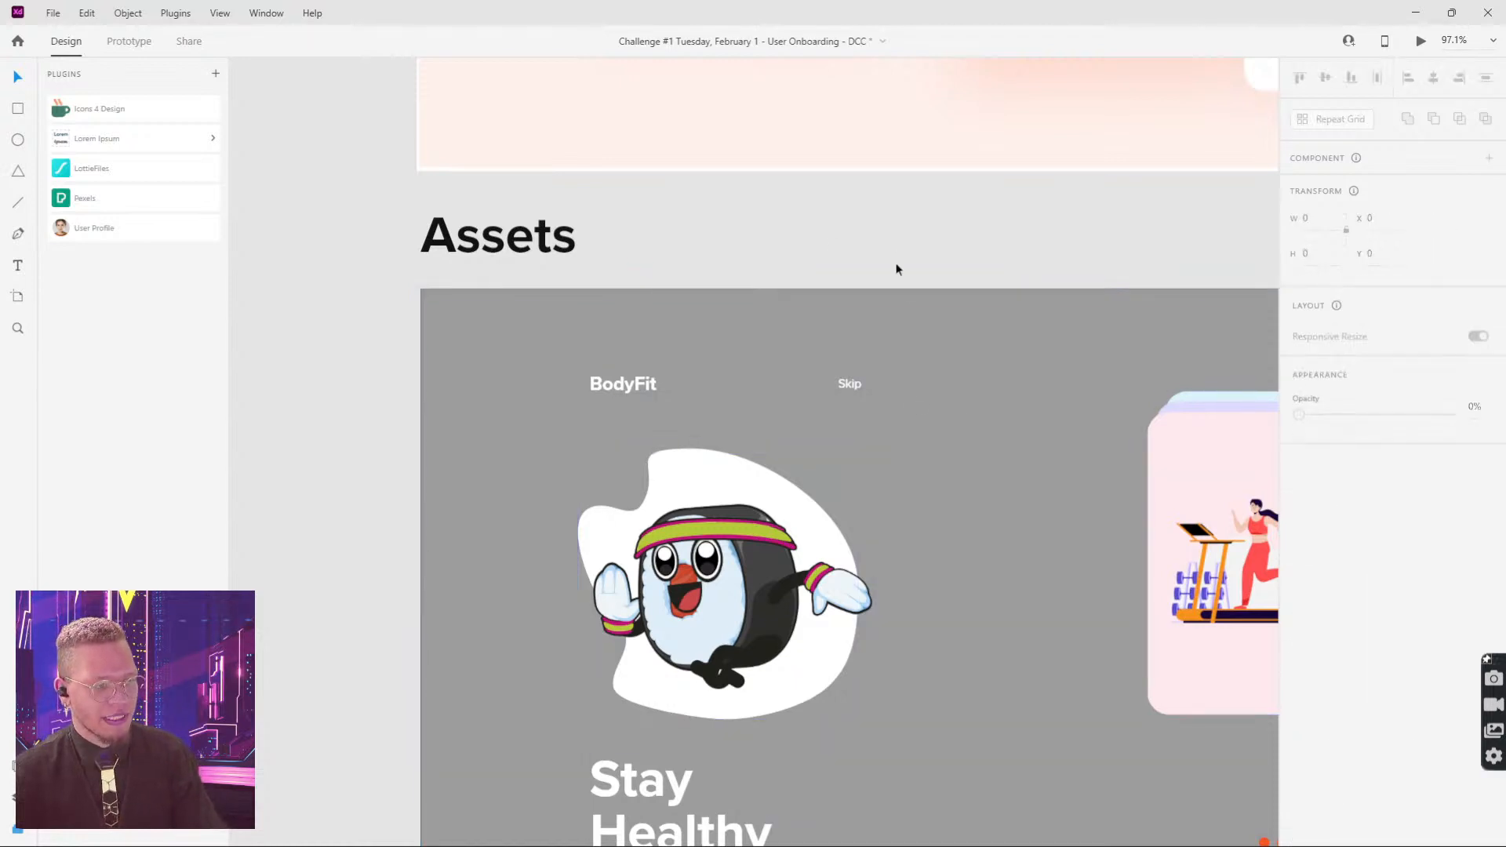
Step: Move the BodyFit and Skip texts together from the assets board to the upper edge of the orange iPhone artboard
{"action": "left_click_drag", "start_coordinate": [928, 400], "coordinate": [861, 142]}
{"action": "scroll", "coordinate": [920, 342], "scroll_direction": "down", "scroll_amount": 1}
{"action": "scroll", "coordinate": [919, 347], "scroll_direction": "down", "scroll_amount": 2}
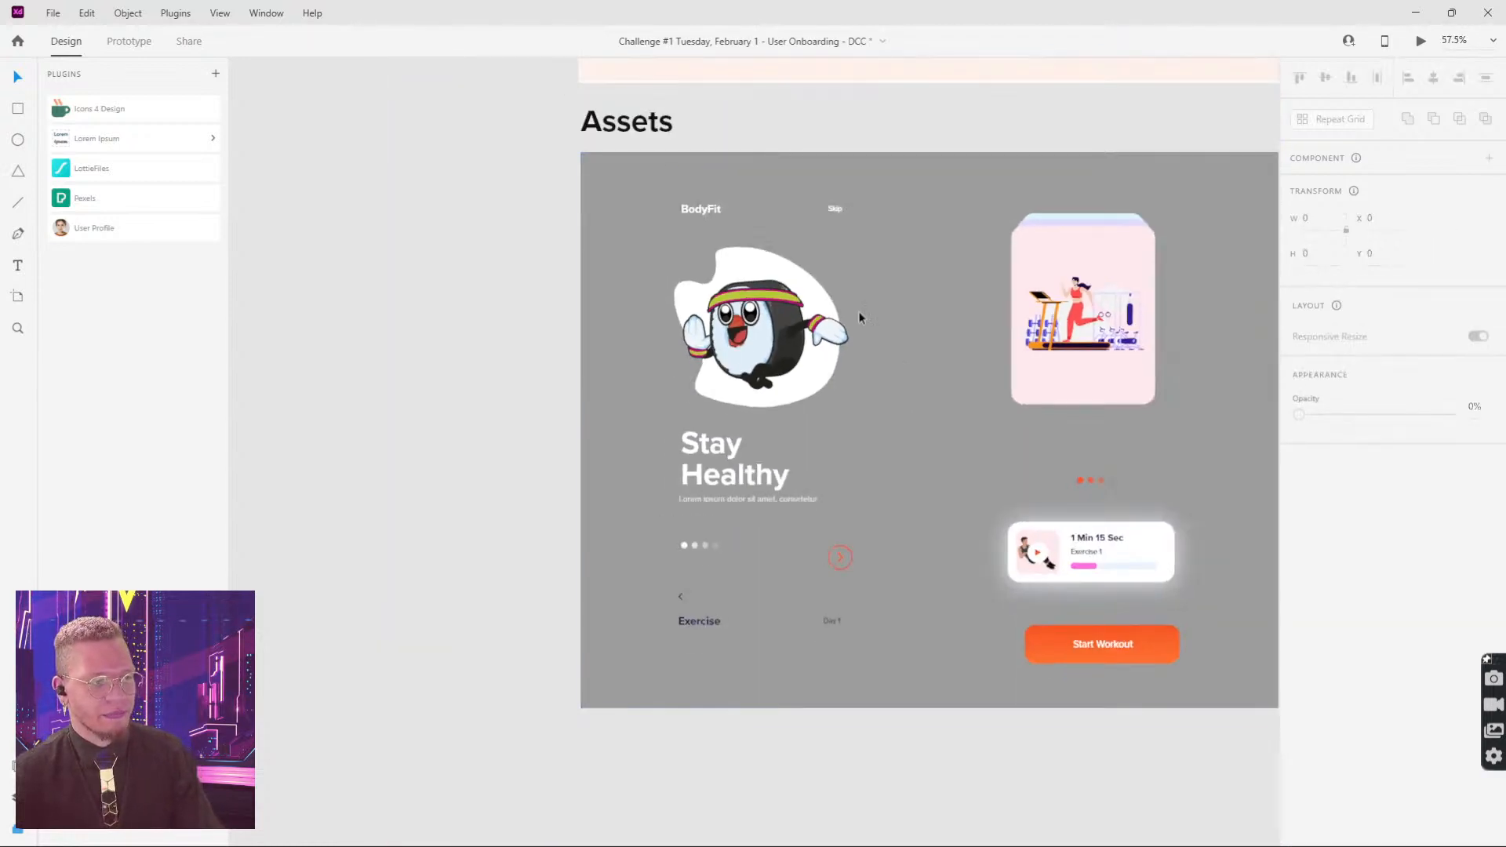
{"action": "left_click", "coordinate": [690, 210]}
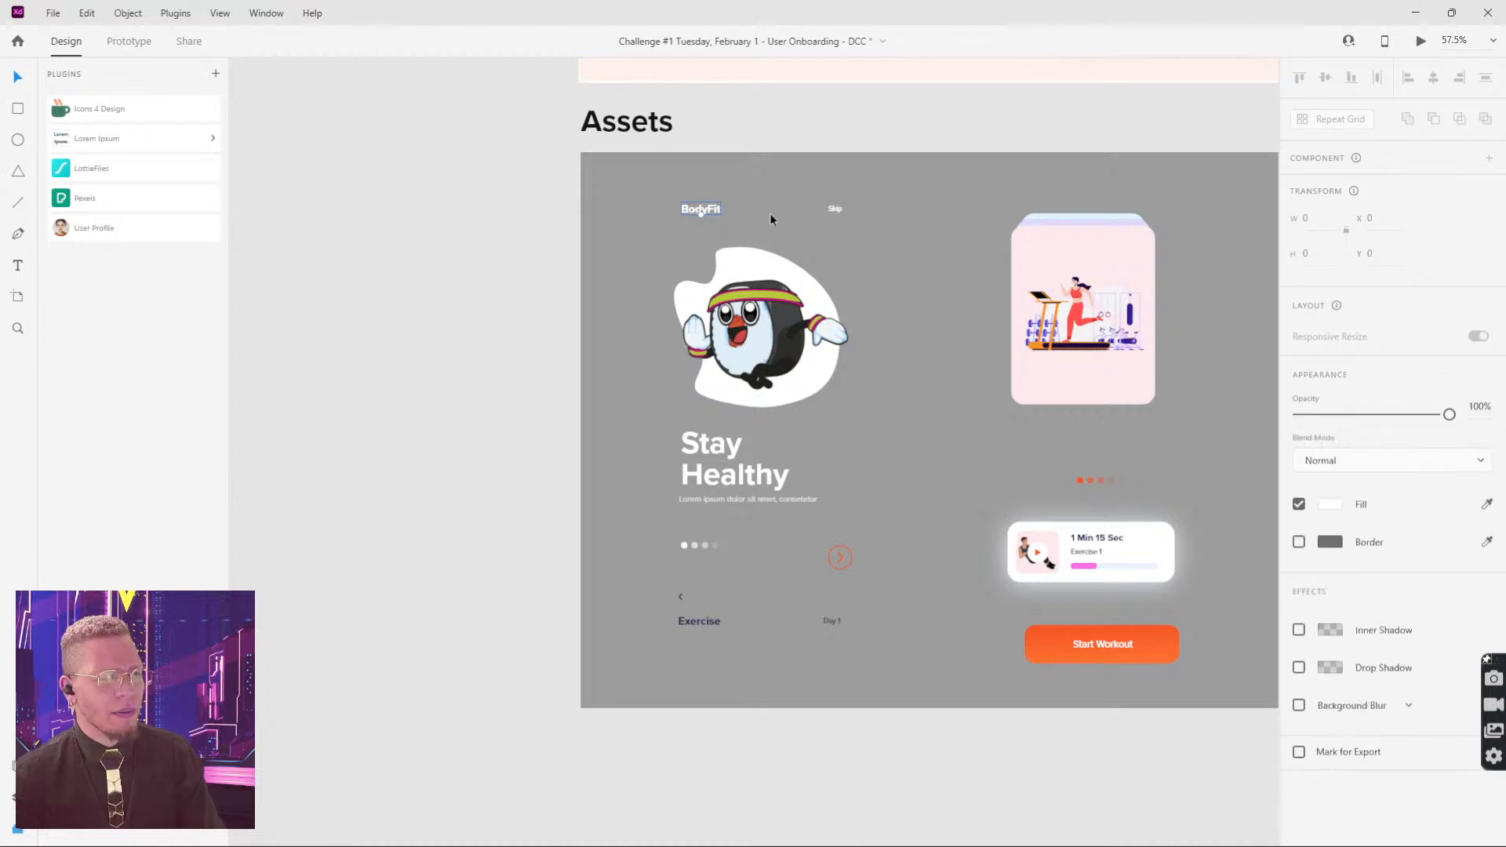
{"action": "left_click", "coordinate": [834, 209], "text": "shift"}
{"action": "left_click_drag", "start_coordinate": [833, 209], "coordinate": [524, 218]}
{"action": "left_click", "coordinate": [576, 232]}
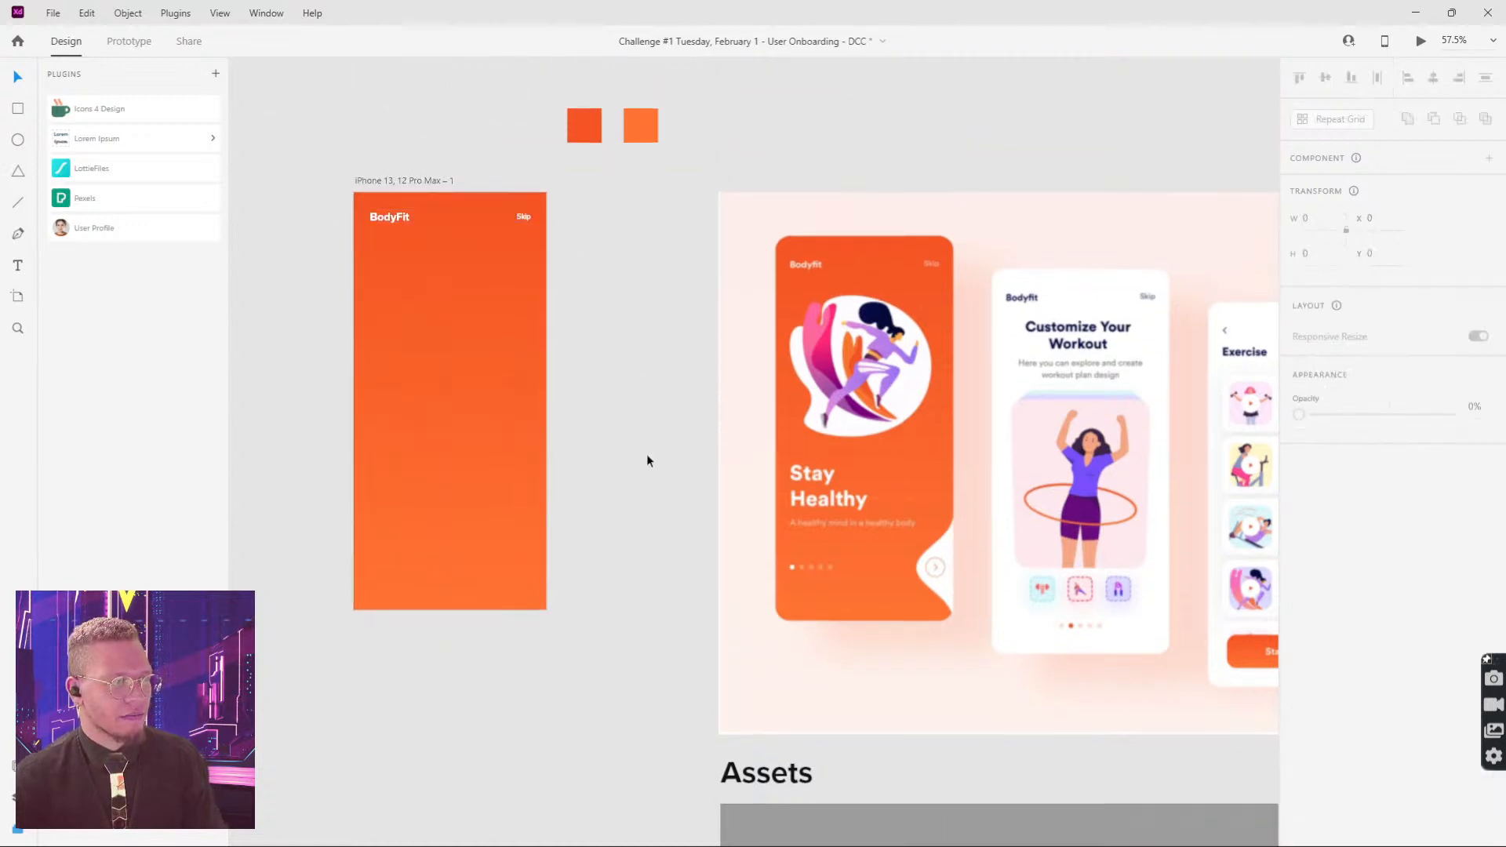
Step: Add a trial "Skip" text object beside the orange artboard and delete it
{"action": "scroll", "coordinate": [620, 361], "scroll_direction": "down", "scroll_amount": 1}
{"action": "scroll", "coordinate": [539, 157], "scroll_direction": "up", "scroll_amount": 5}
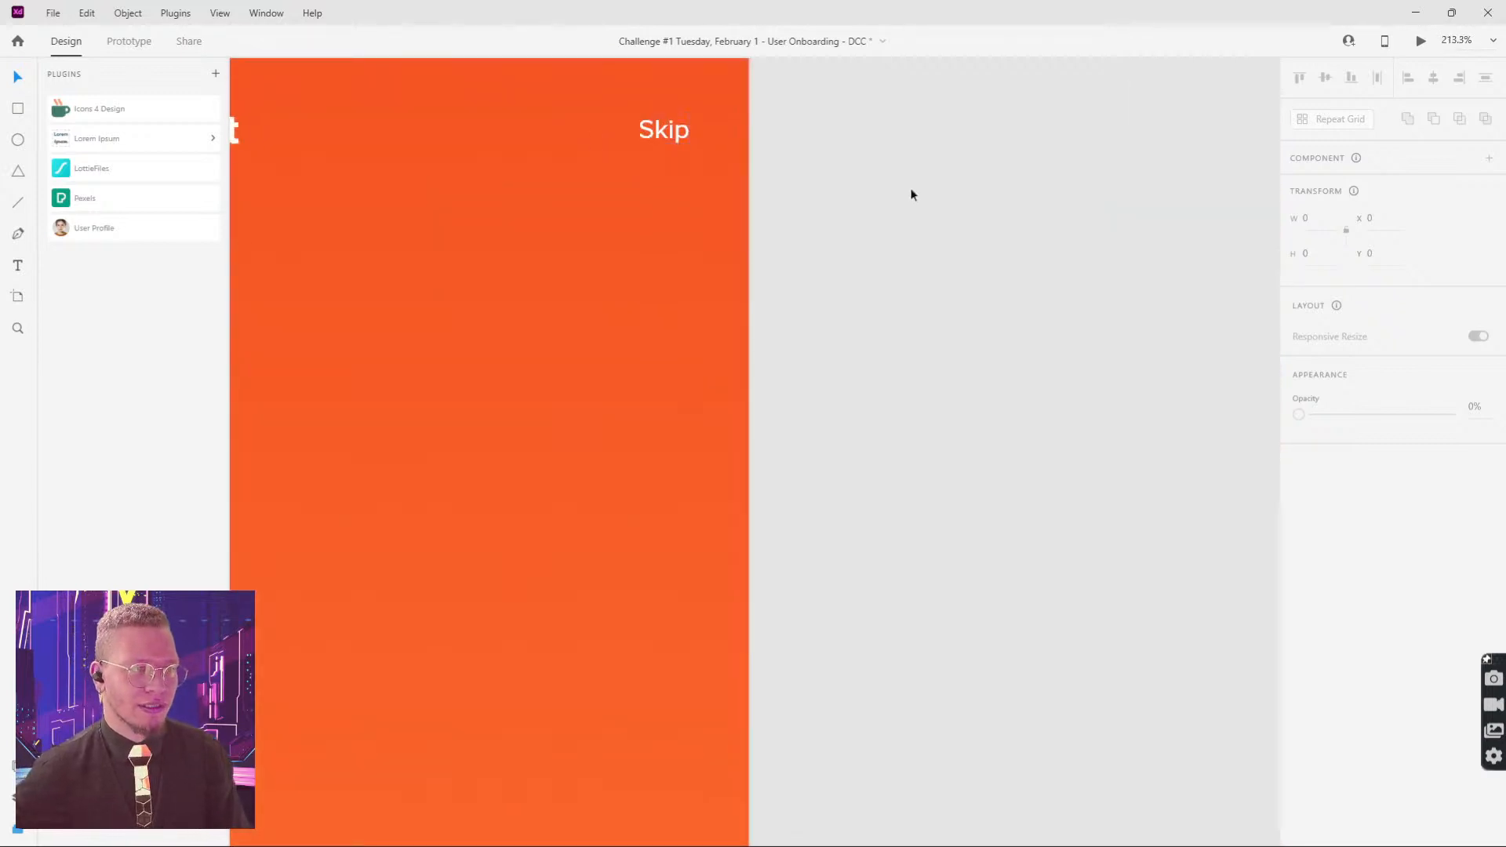
{"action": "left_click", "coordinate": [852, 161]}
{"action": "type", "text": "Skip"}
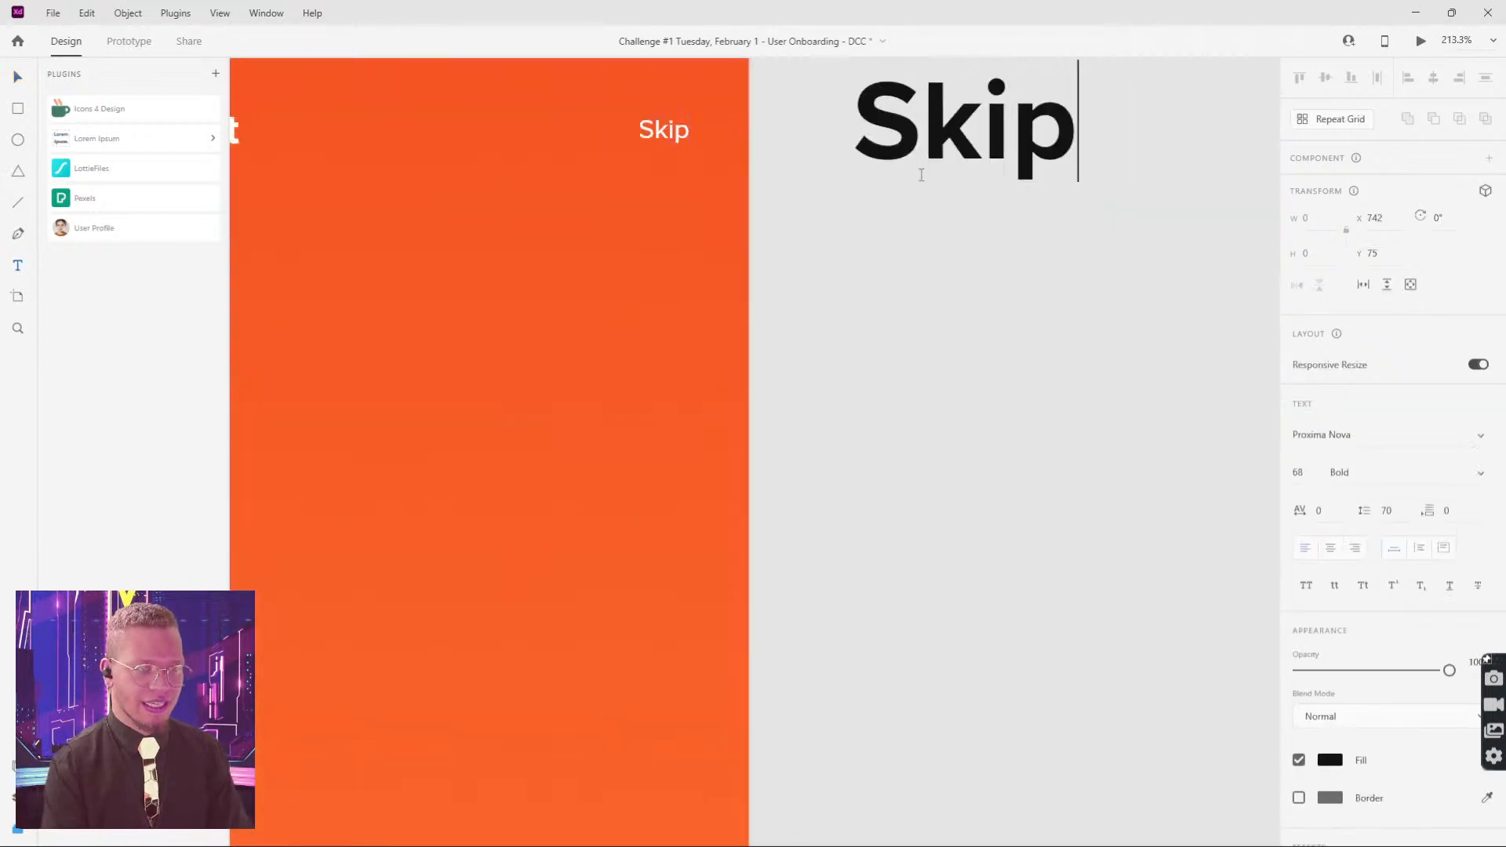
{"action": "key", "text": "Escape"}
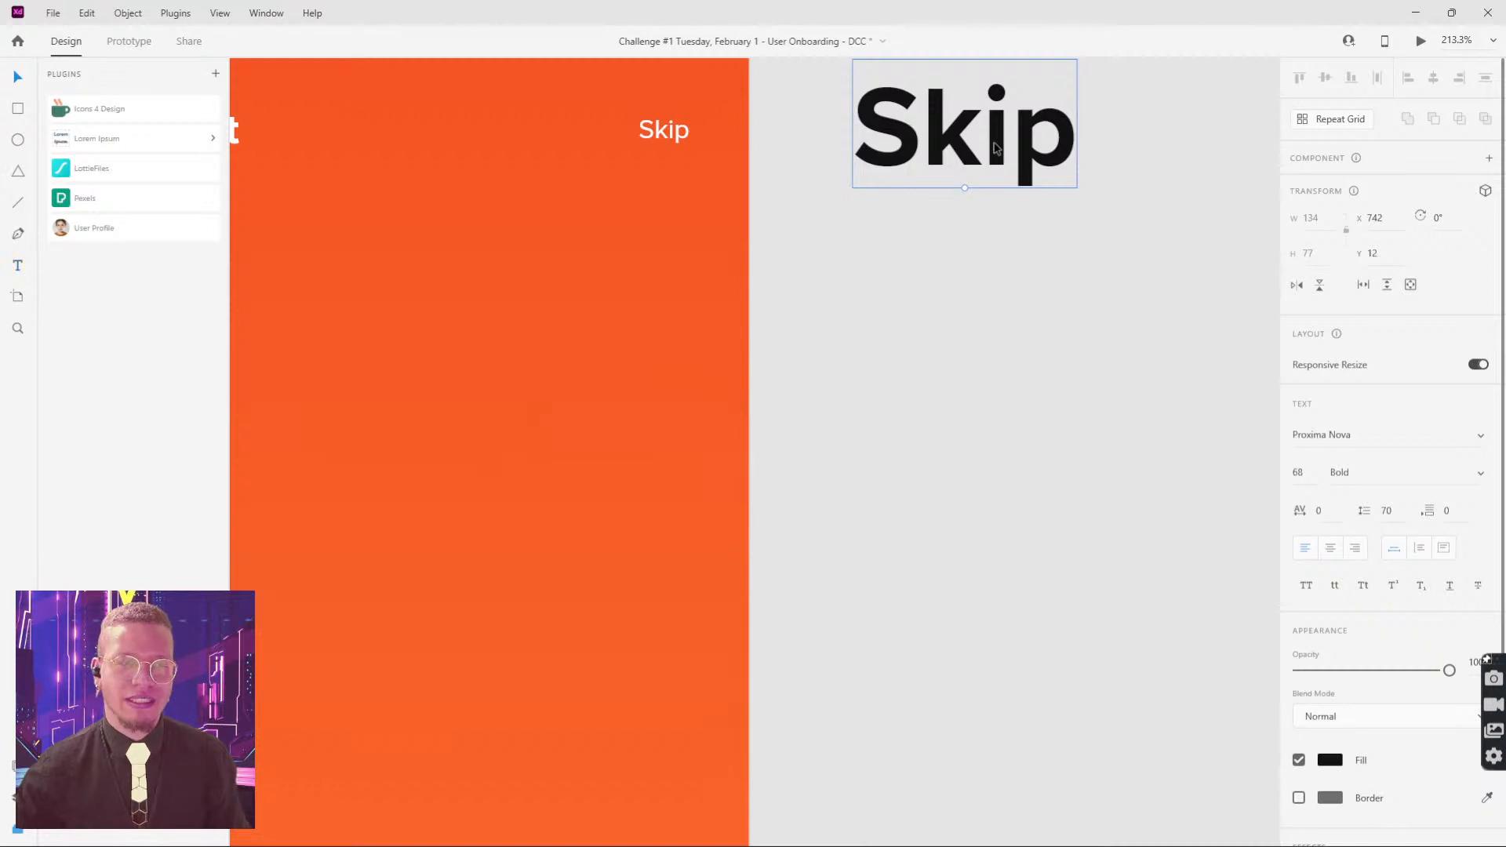
{"action": "key", "text": "Delete"}
Step: Move the three-screen reference image so that it sits directly to the right of the grey assets board
{"action": "scroll", "coordinate": [1025, 288], "scroll_direction": "down", "scroll_amount": 4}
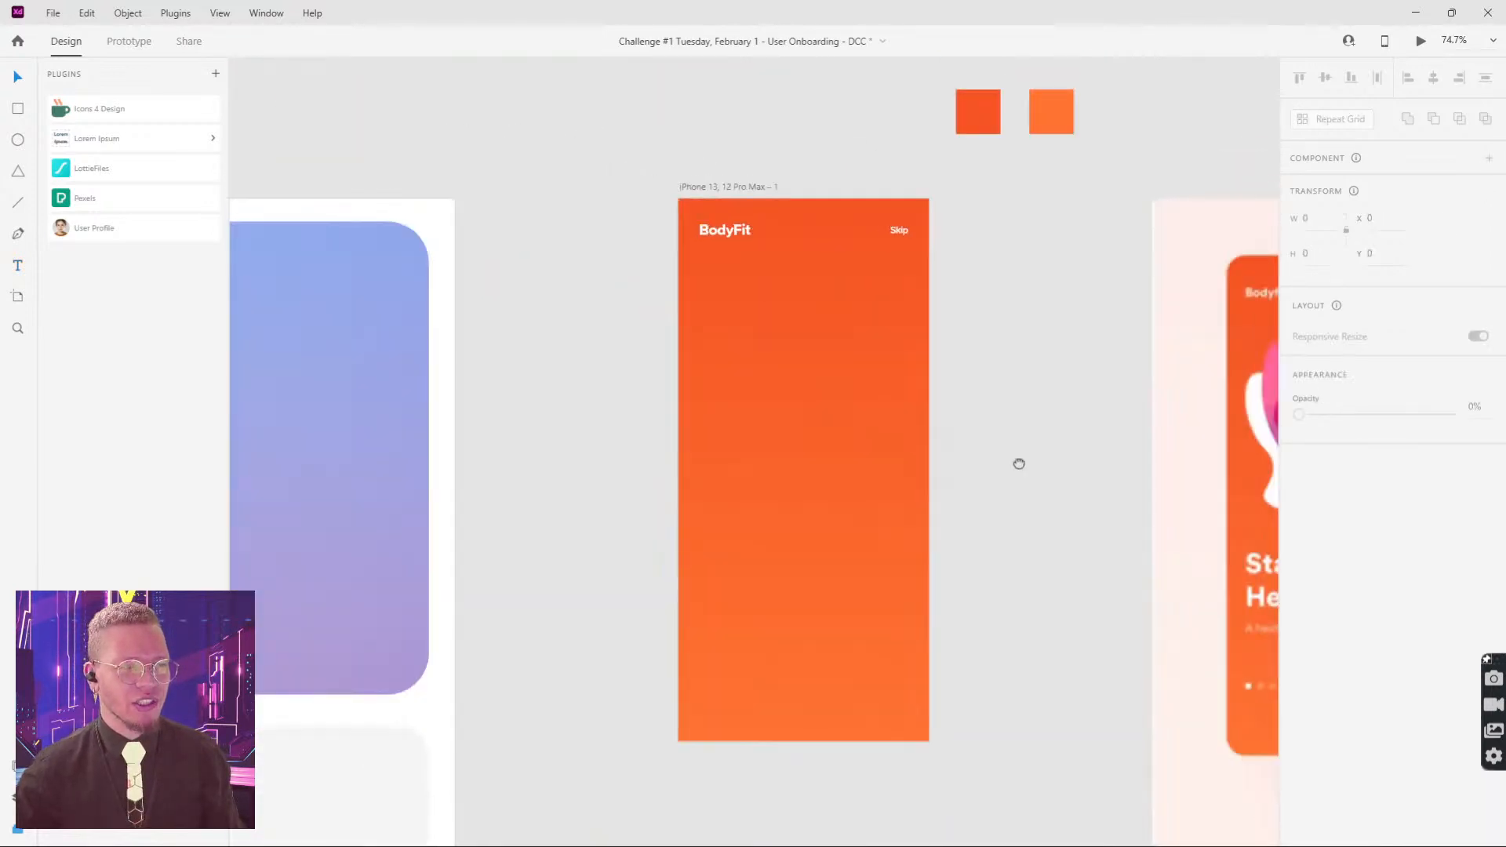
{"action": "left_click_drag", "start_coordinate": [1019, 463], "coordinate": [770, 218]}
{"action": "scroll", "coordinate": [803, 283], "scroll_direction": "down", "scroll_amount": 3}
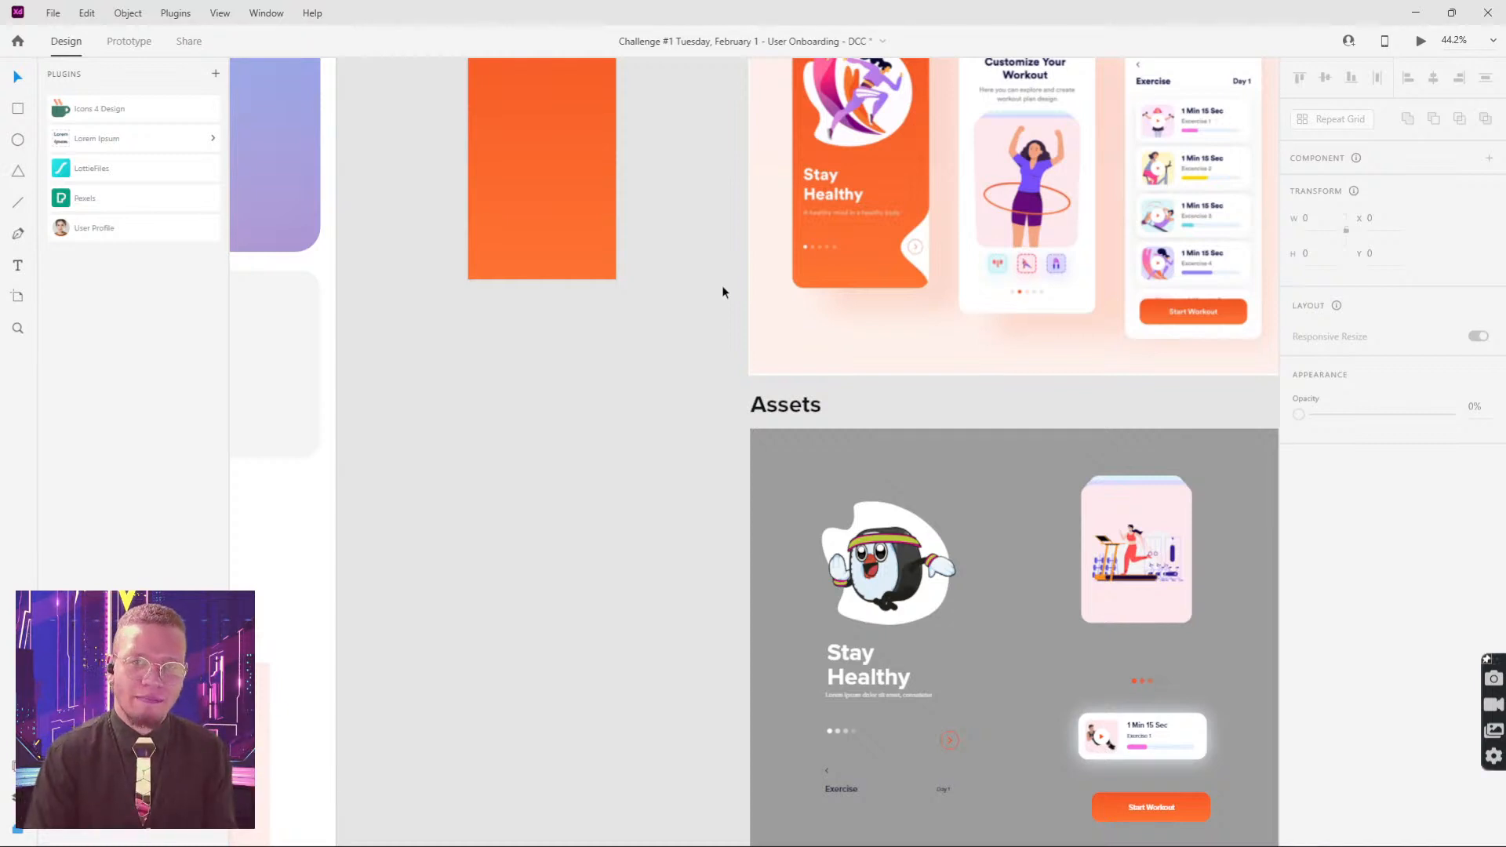
{"action": "left_click_drag", "start_coordinate": [747, 269], "coordinate": [650, 265]}
{"action": "scroll", "coordinate": [892, 663], "scroll_direction": "down", "scroll_amount": 5}
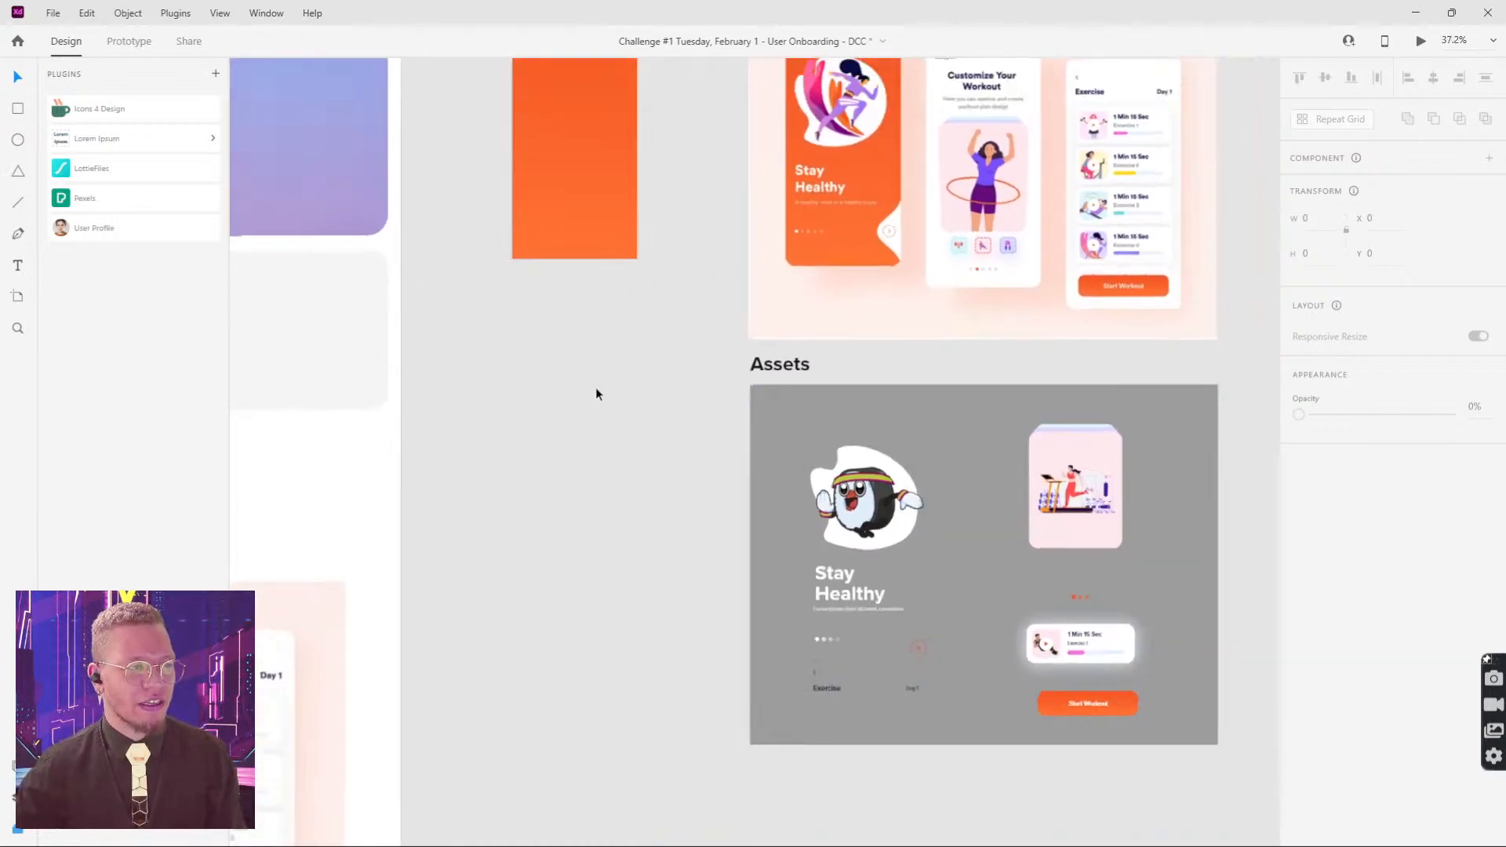
{"action": "left_click", "coordinate": [848, 198]}
{"action": "left_click_drag", "start_coordinate": [848, 198], "coordinate": [1143, 491]}
{"action": "left_click", "coordinate": [881, 151]}
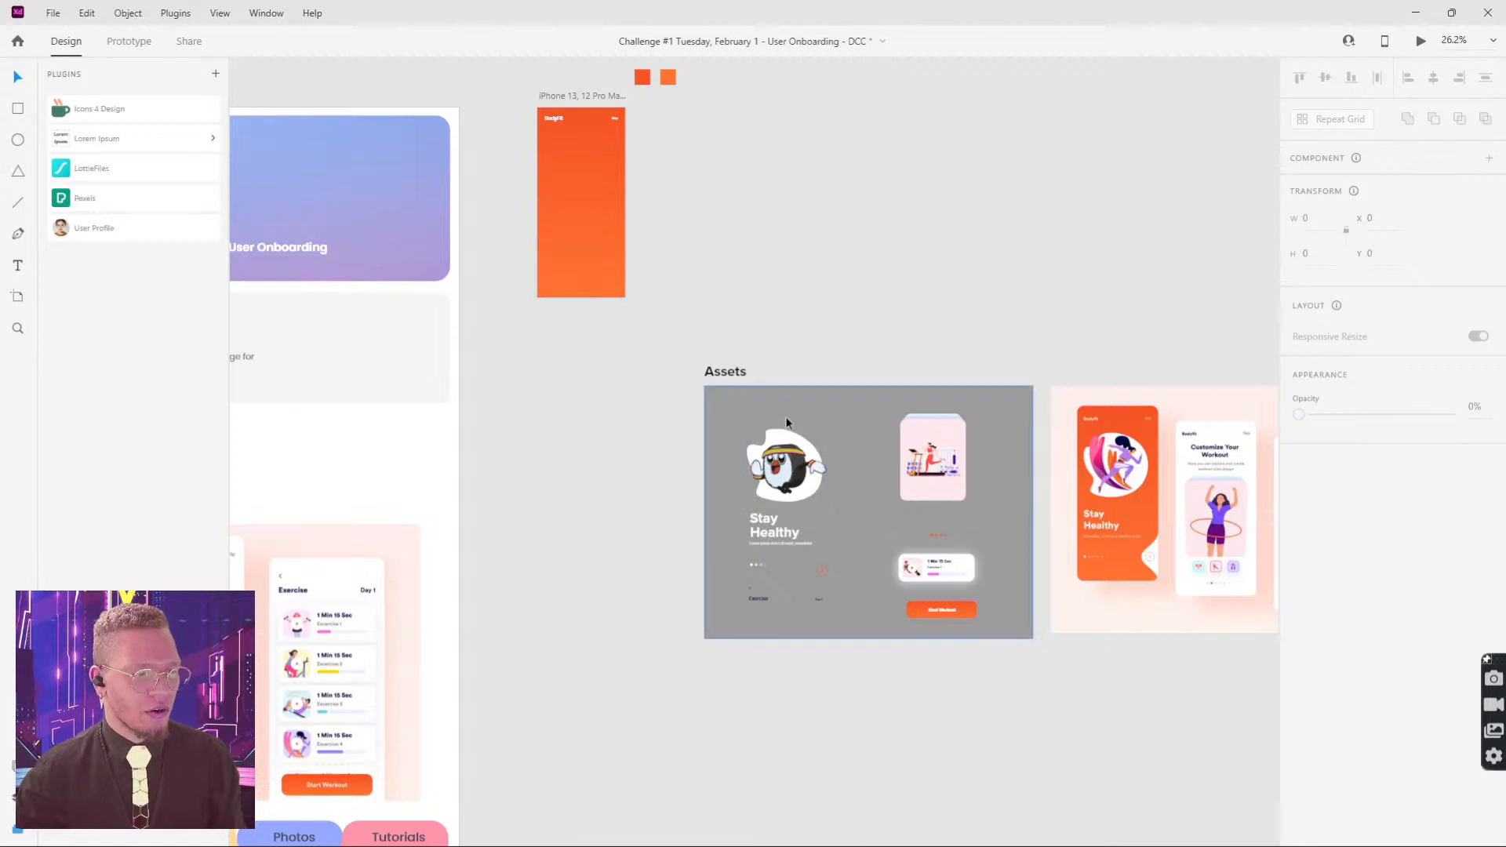
Step: Move the mascot animation off the white blob on the assets board
{"action": "scroll", "coordinate": [789, 466], "scroll_direction": "up", "scroll_amount": 5}
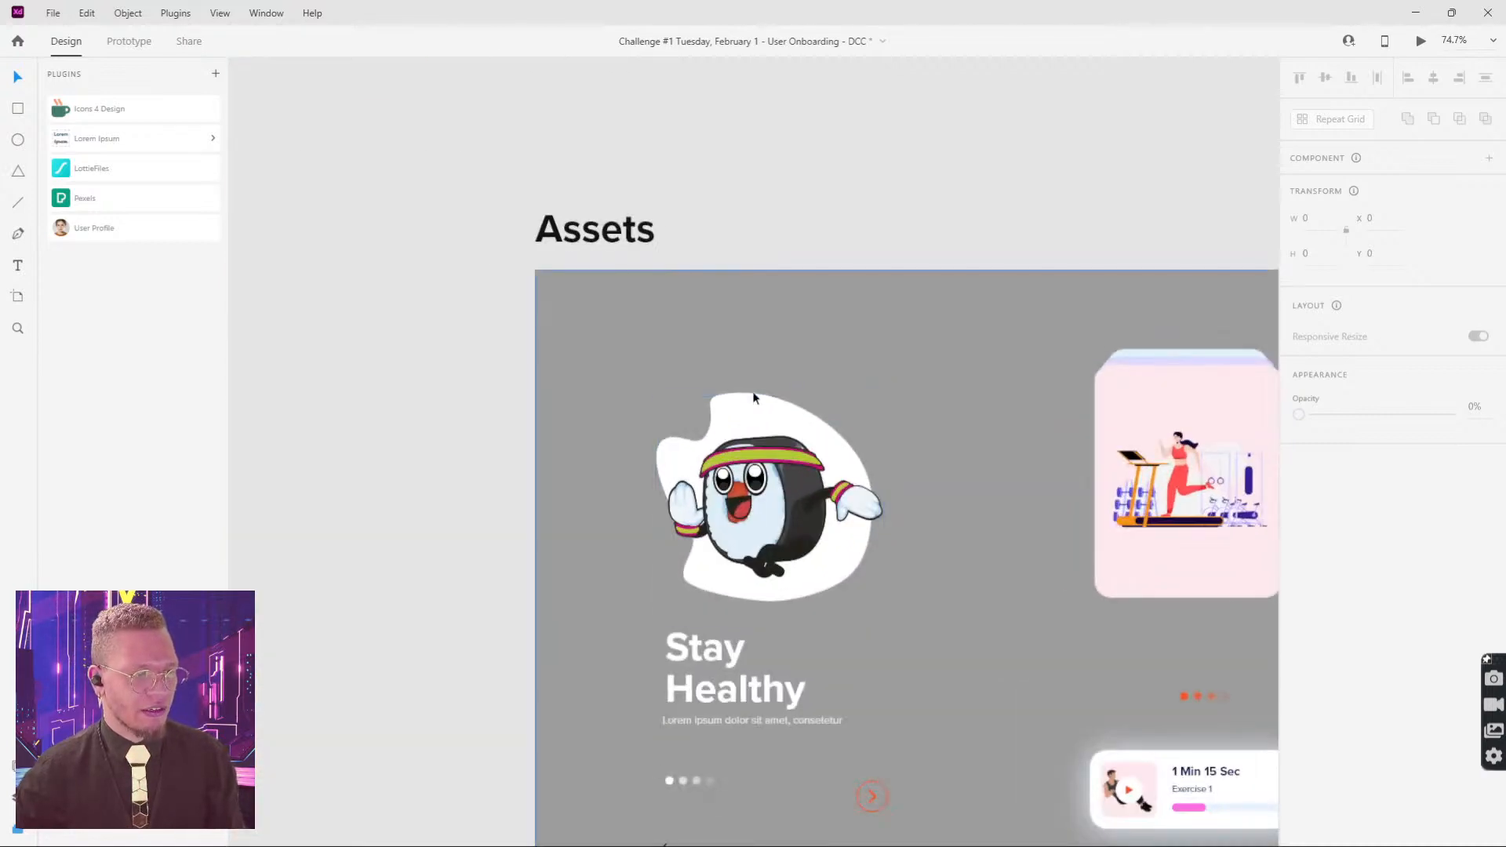
{"action": "left_click", "coordinate": [751, 398]}
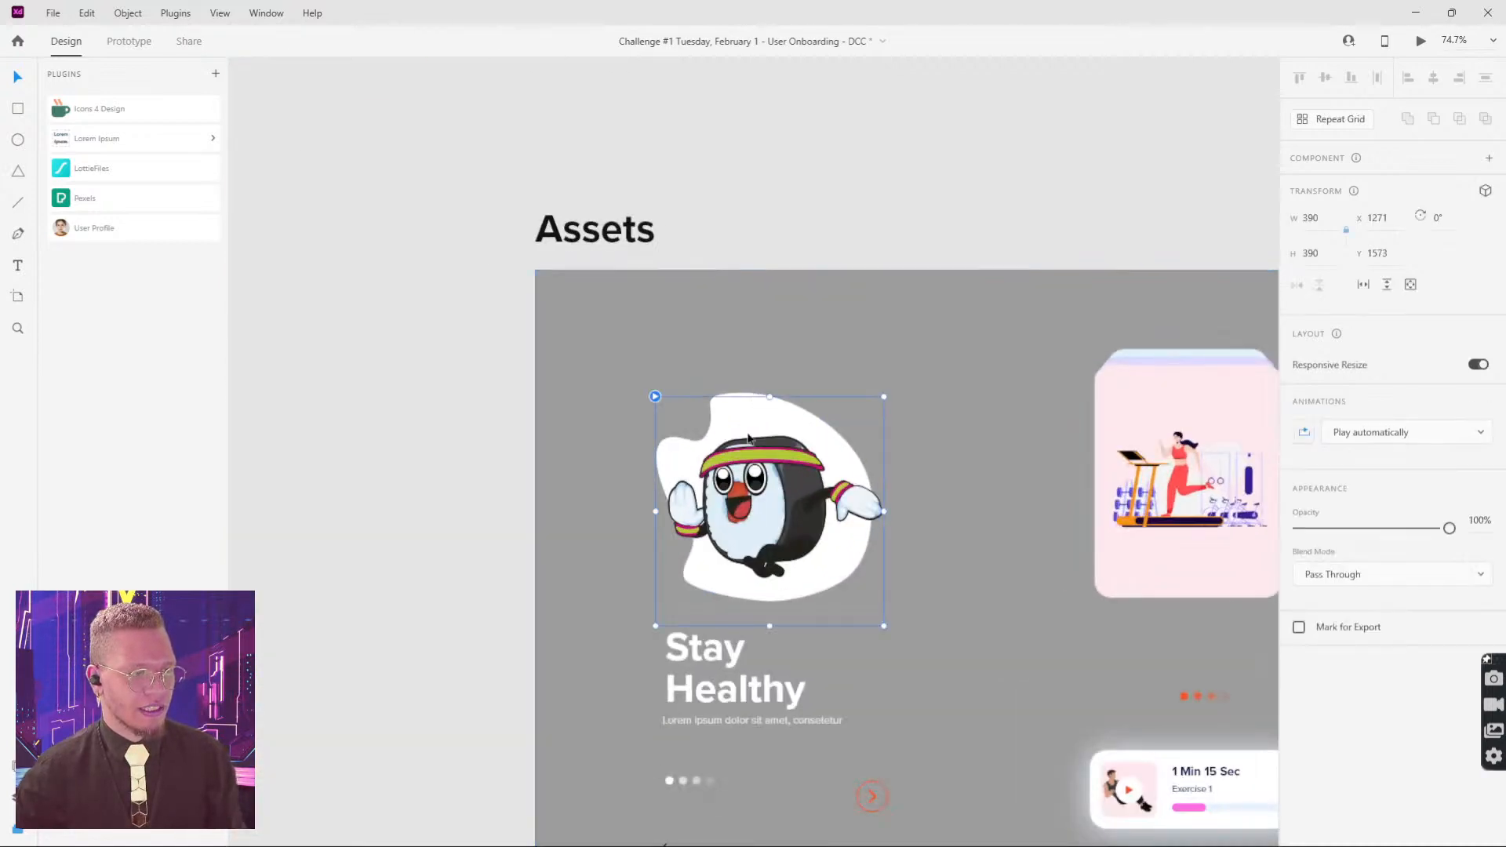
{"action": "left_click_drag", "start_coordinate": [751, 398], "coordinate": [959, 130]}
Step: Copy the white blob from the assets board onto the orange artboard and shift it slightly up, keeping it centred
{"action": "left_click", "coordinate": [745, 493]}
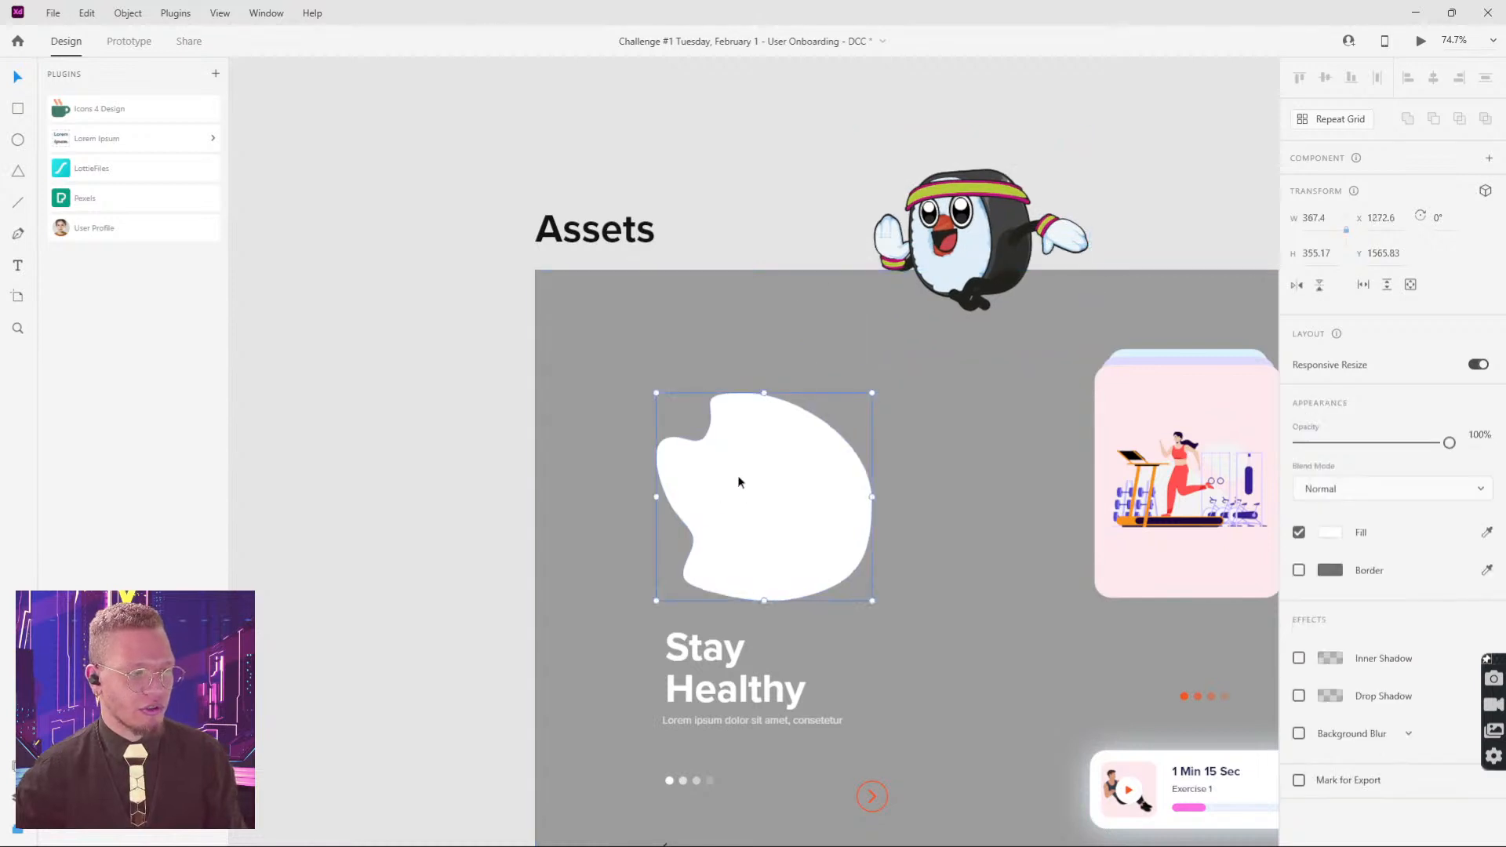
{"action": "scroll", "coordinate": [682, 235], "scroll_direction": "down", "scroll_amount": 5}
{"action": "key", "text": "ctrl+v"}
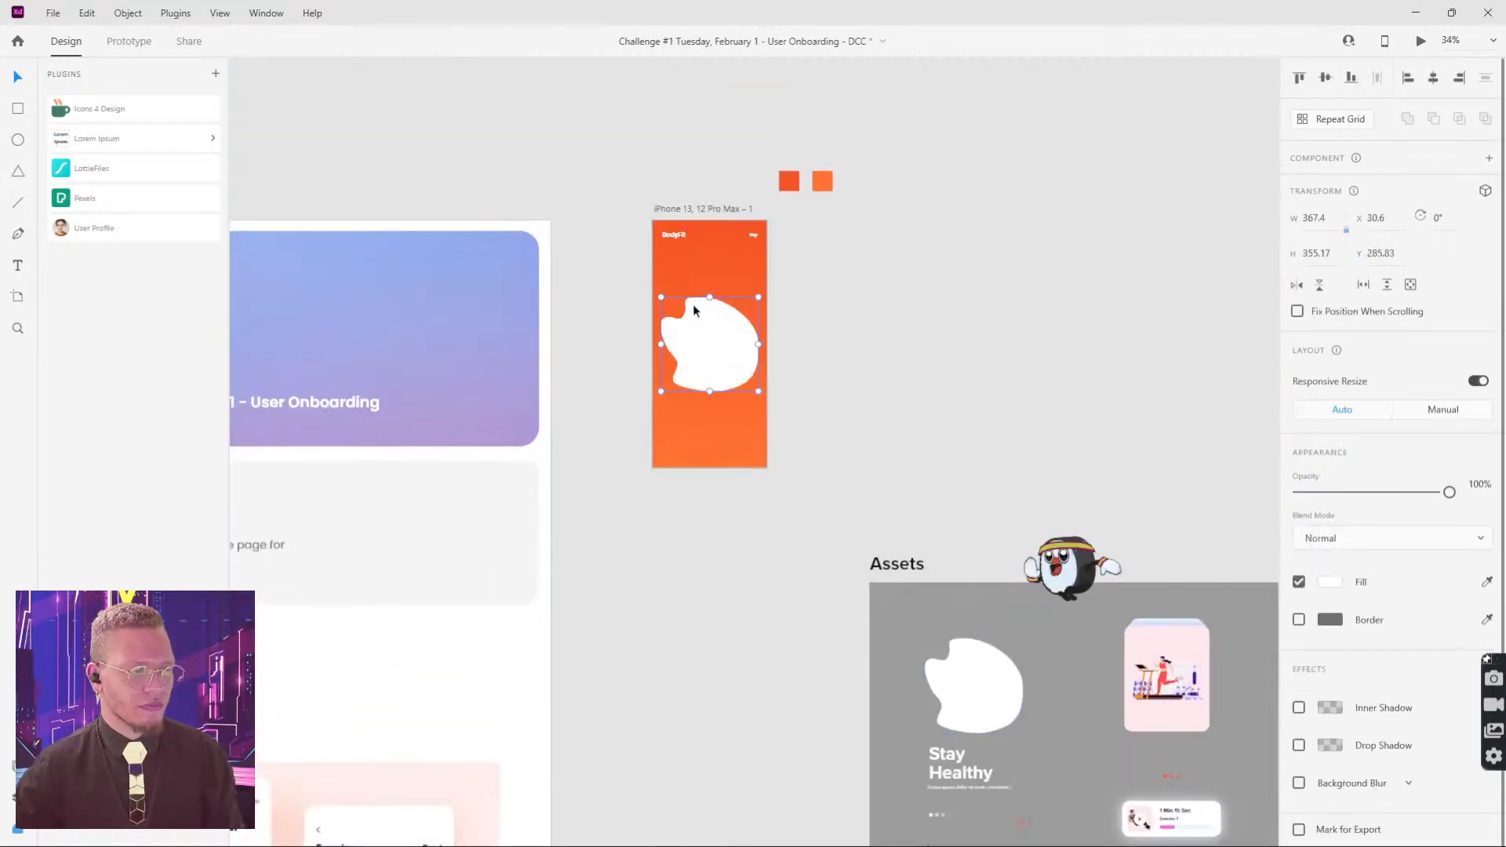
{"action": "scroll", "coordinate": [756, 316], "scroll_direction": "up", "scroll_amount": 5}
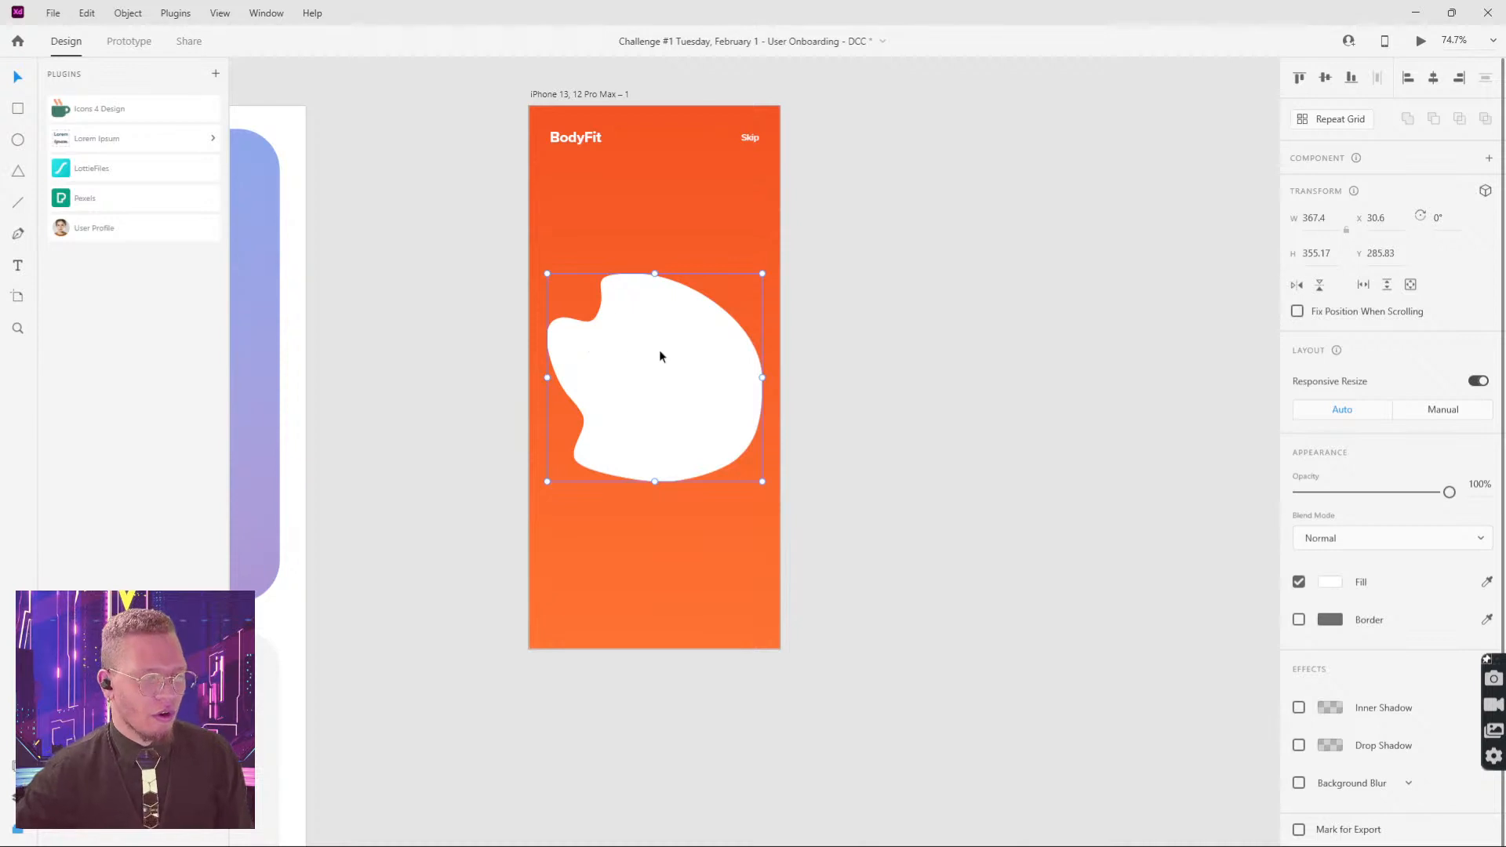
{"action": "left_click_drag", "start_coordinate": [659, 350], "coordinate": [646, 332]}
{"action": "left_click", "coordinate": [875, 279]}
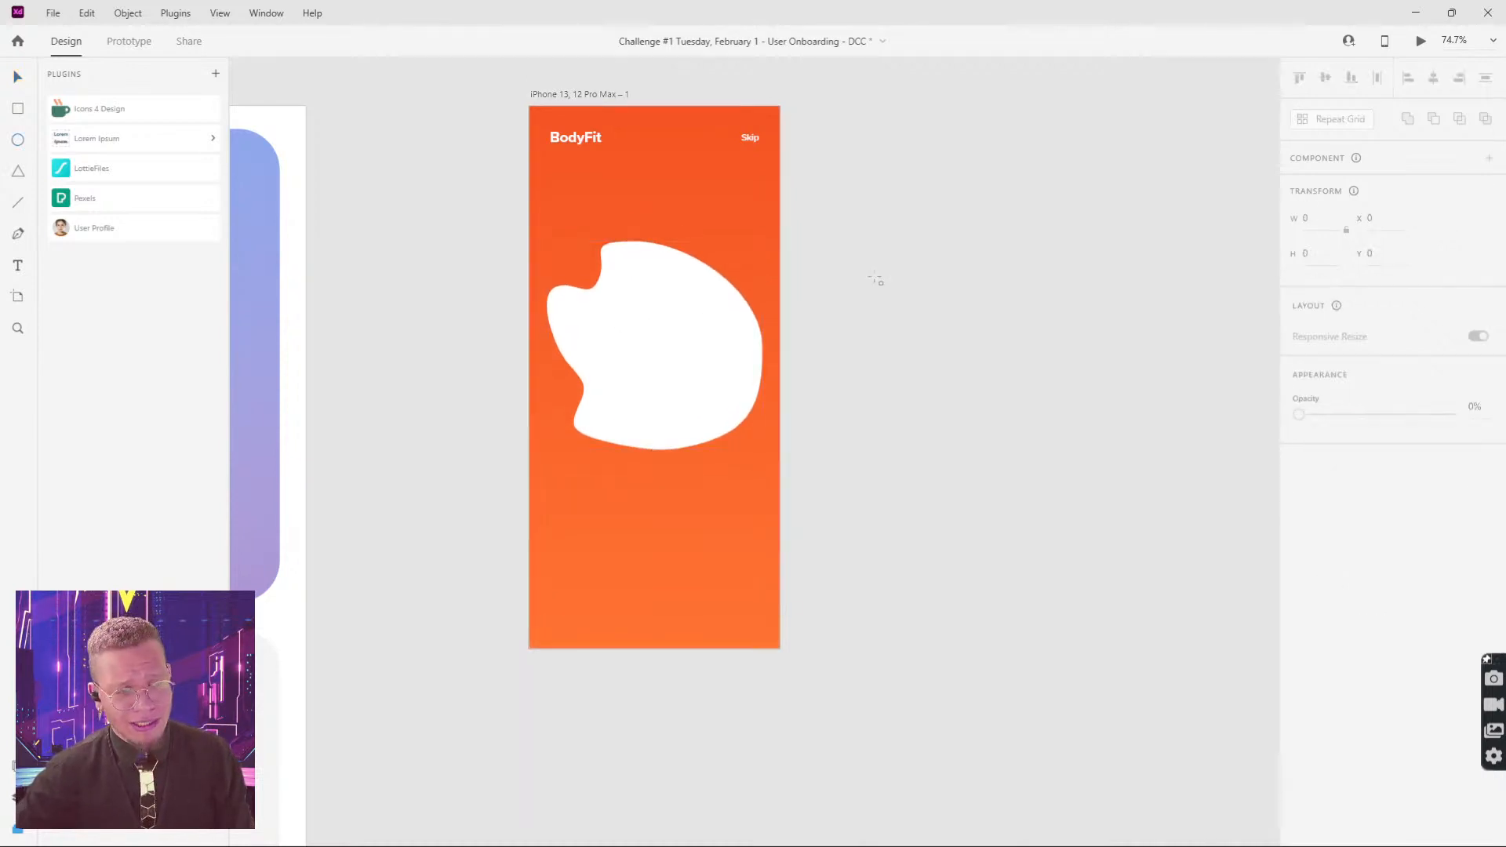
Step: Draw a circle about 348 px across beside the artboard and reshape it into a blob by adding and moving anchor points
{"action": "mouse_move", "coordinate": [848, 252]}
{"action": "left_mouse_down"}
{"action": "mouse_move", "coordinate": [945, 327]}
{"action": "mouse_move", "coordinate": [1052, 455]}
{"action": "left_mouse_up"}
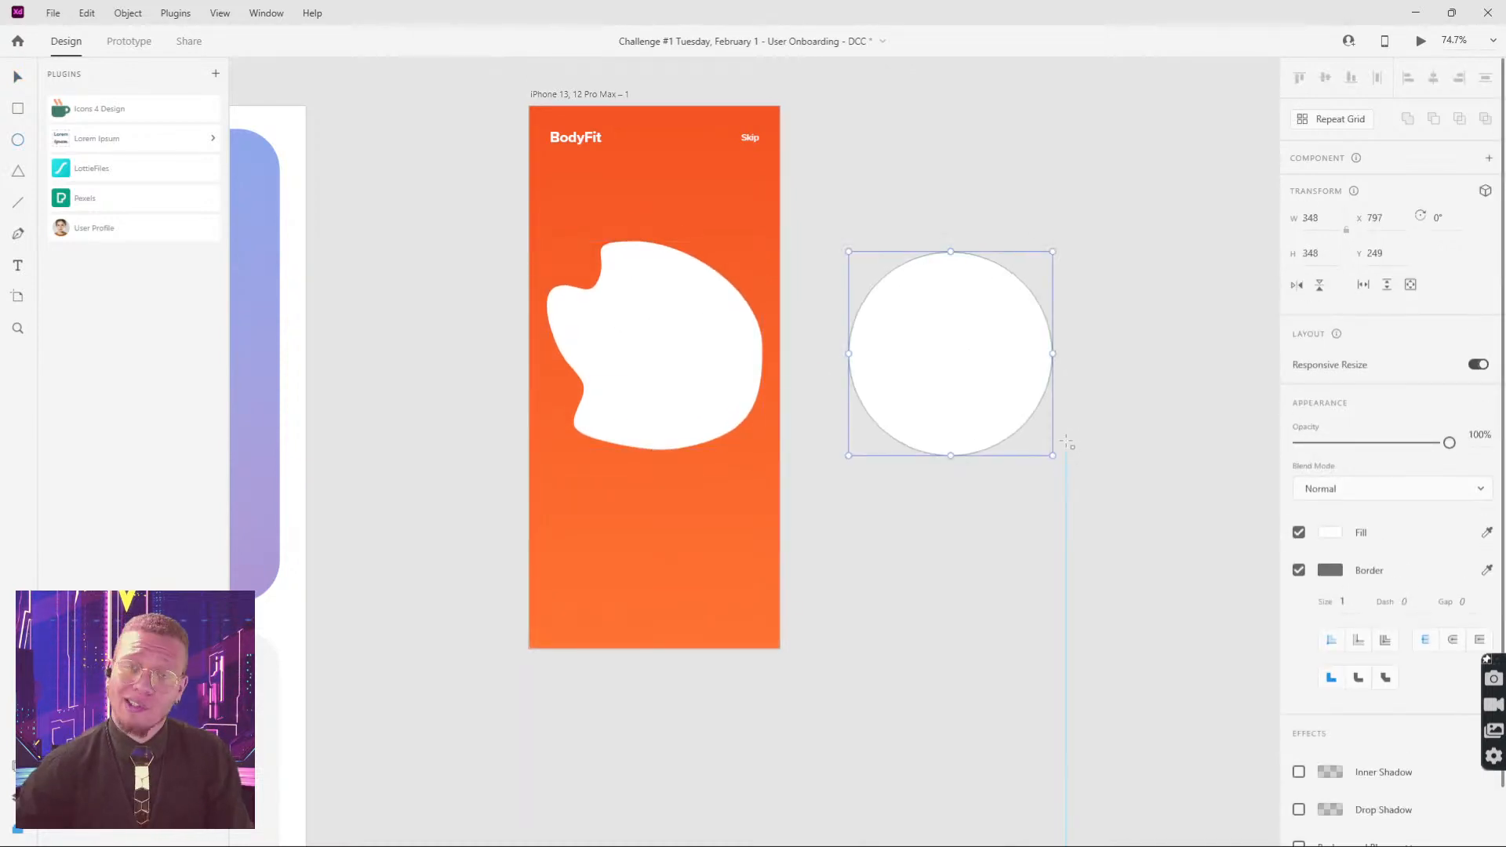
{"action": "key", "text": "v"}
{"action": "double_click", "coordinate": [972, 336]}
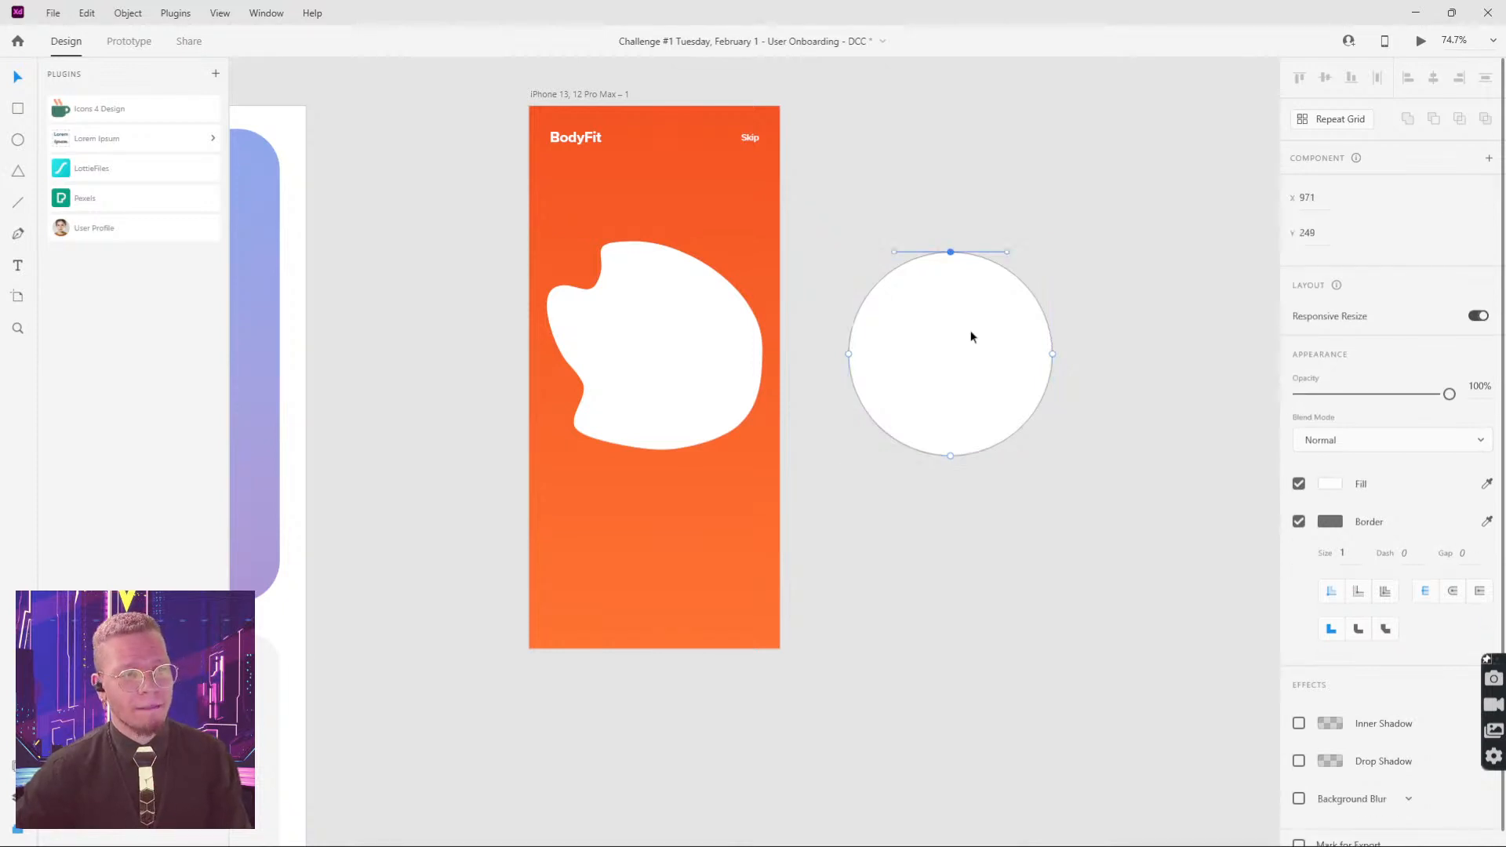
{"action": "left_click", "coordinate": [878, 286]}
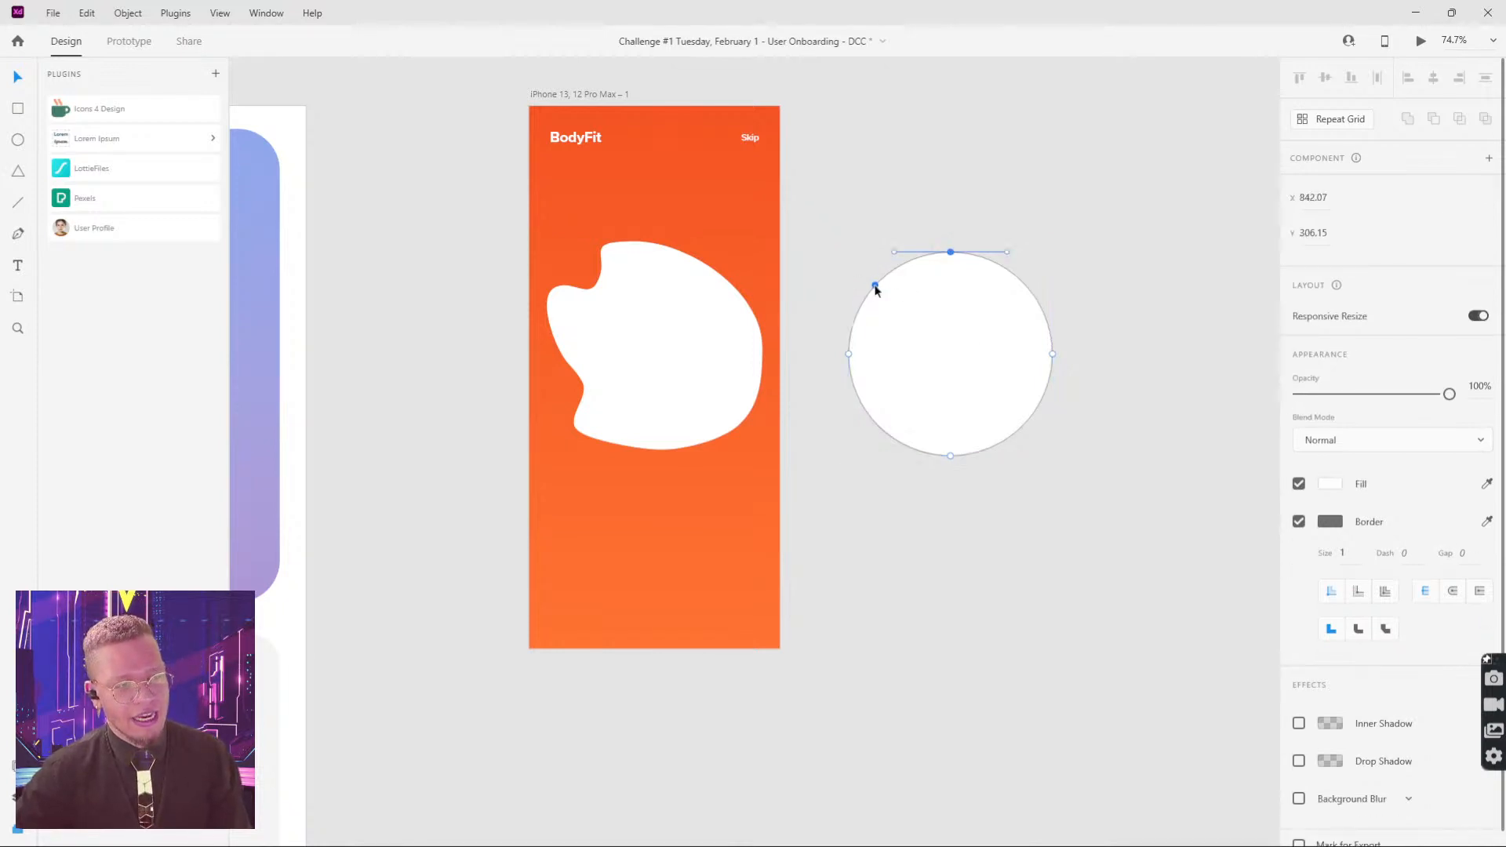
{"action": "left_click_drag", "start_coordinate": [879, 286], "coordinate": [903, 301]}
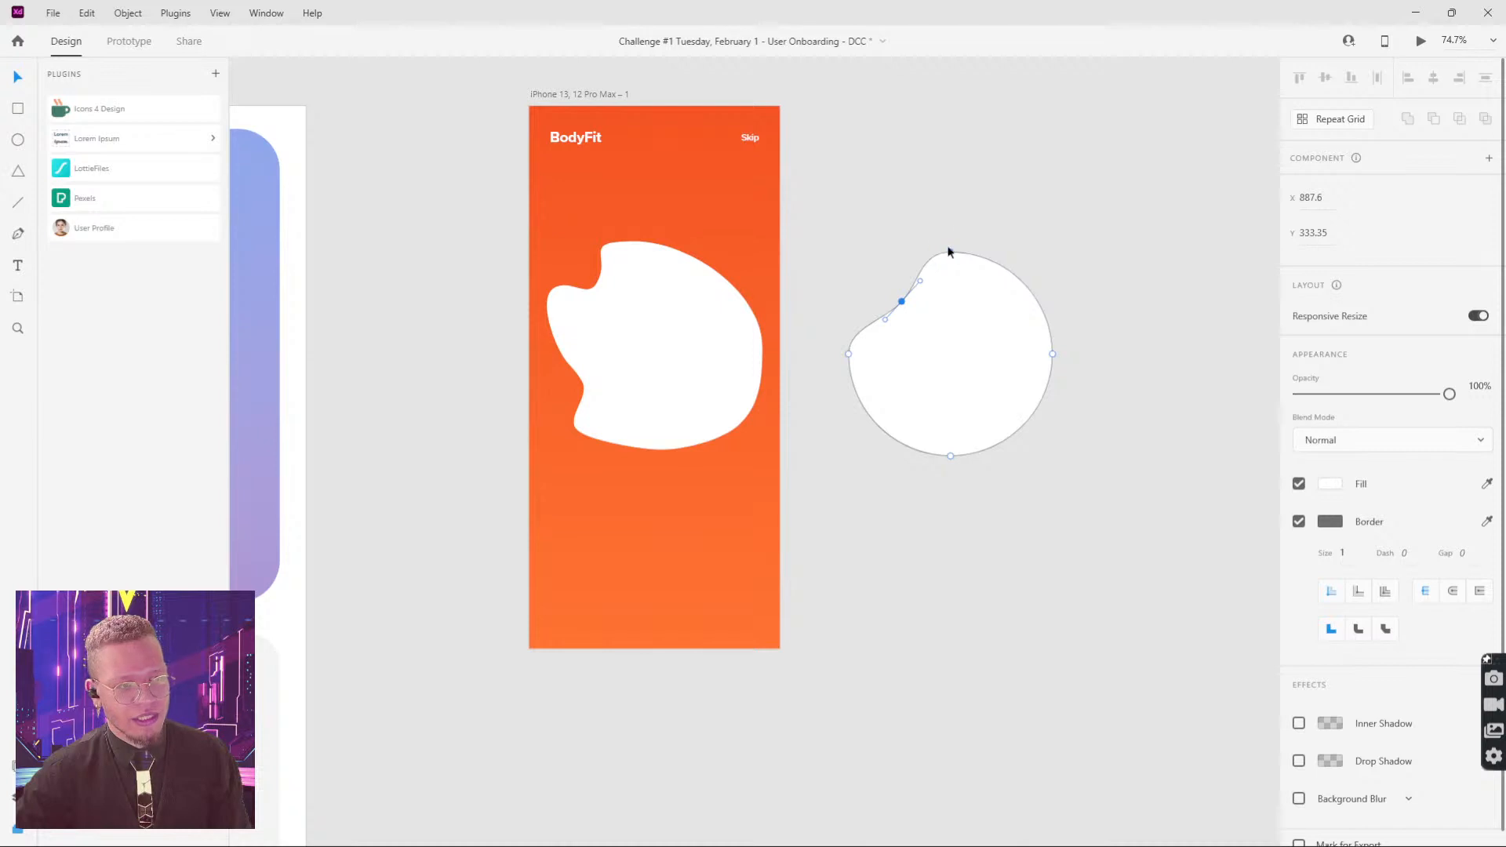
{"action": "left_click_drag", "start_coordinate": [948, 251], "coordinate": [941, 238]}
{"action": "left_click", "coordinate": [864, 408]}
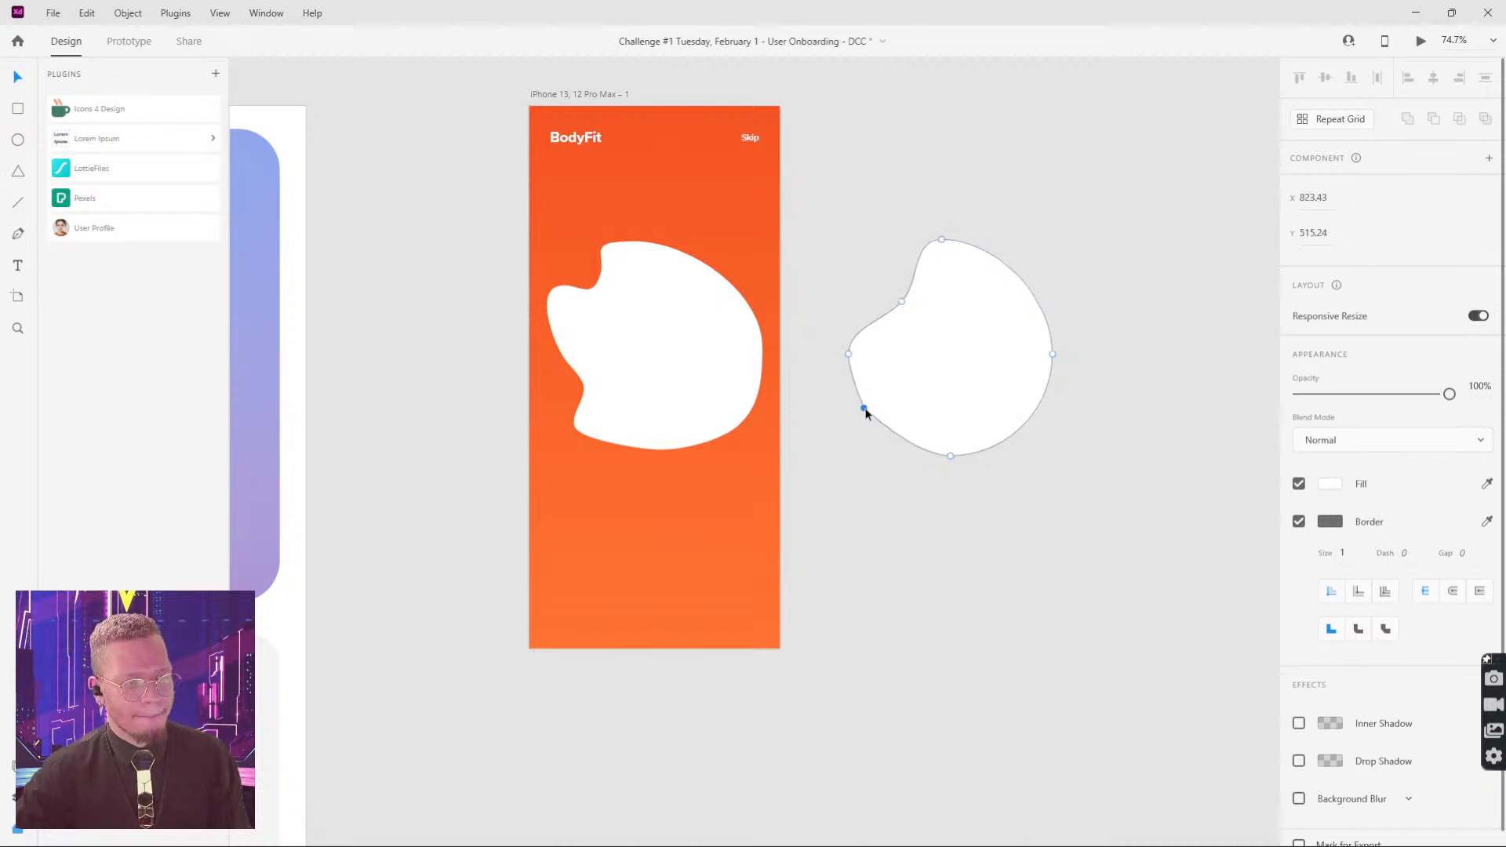
{"action": "left_click_drag", "start_coordinate": [863, 408], "coordinate": [915, 397]}
{"action": "left_click", "coordinate": [928, 547]}
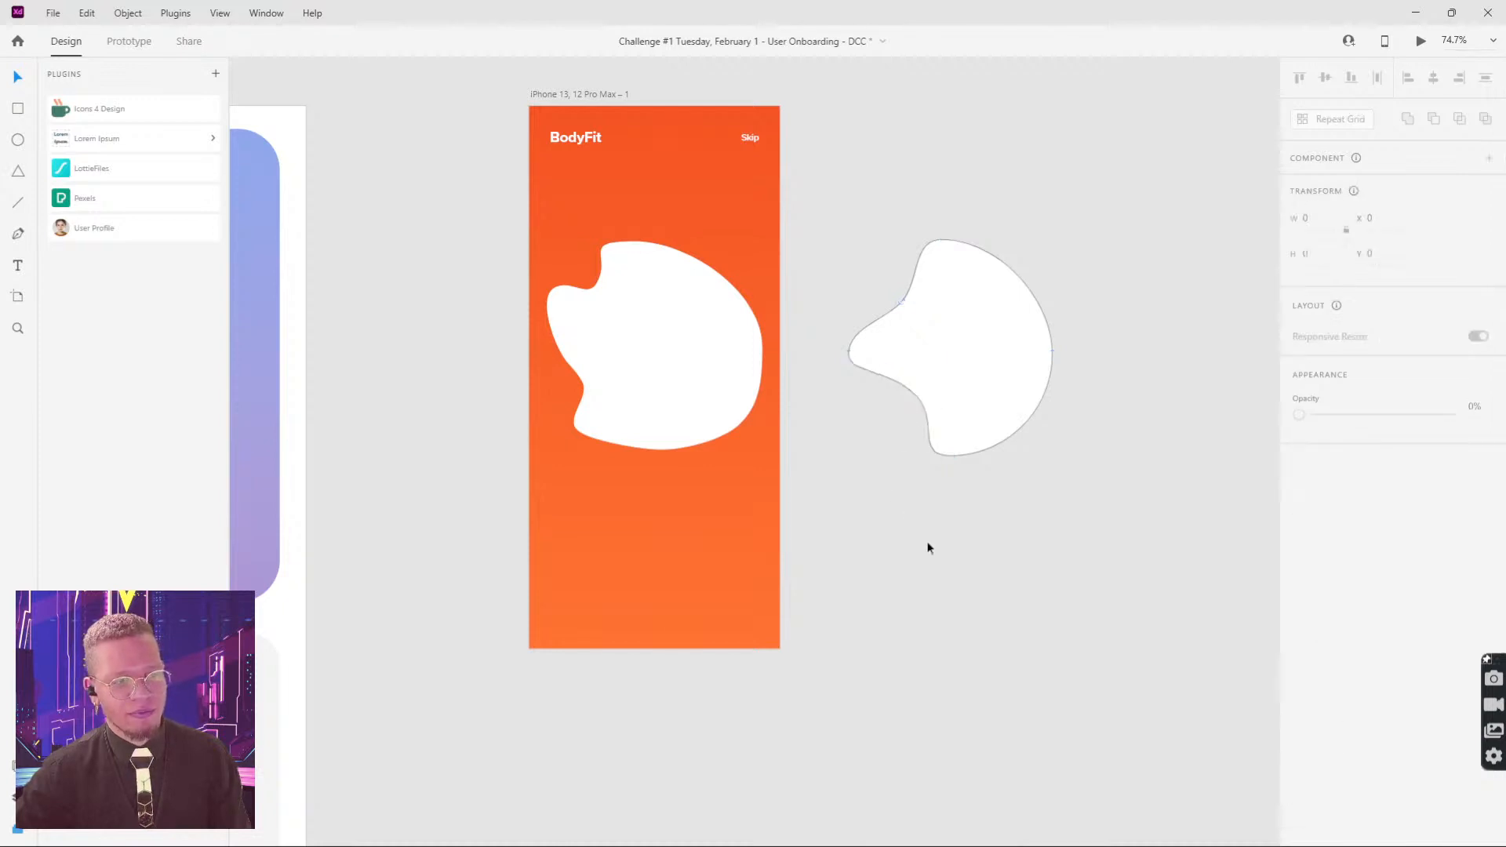
Step: Delete the practice blob, and draw and remove another circle about 182 px across beside the artboard
{"action": "left_click", "coordinate": [945, 342]}
{"action": "key", "text": "Delete"}
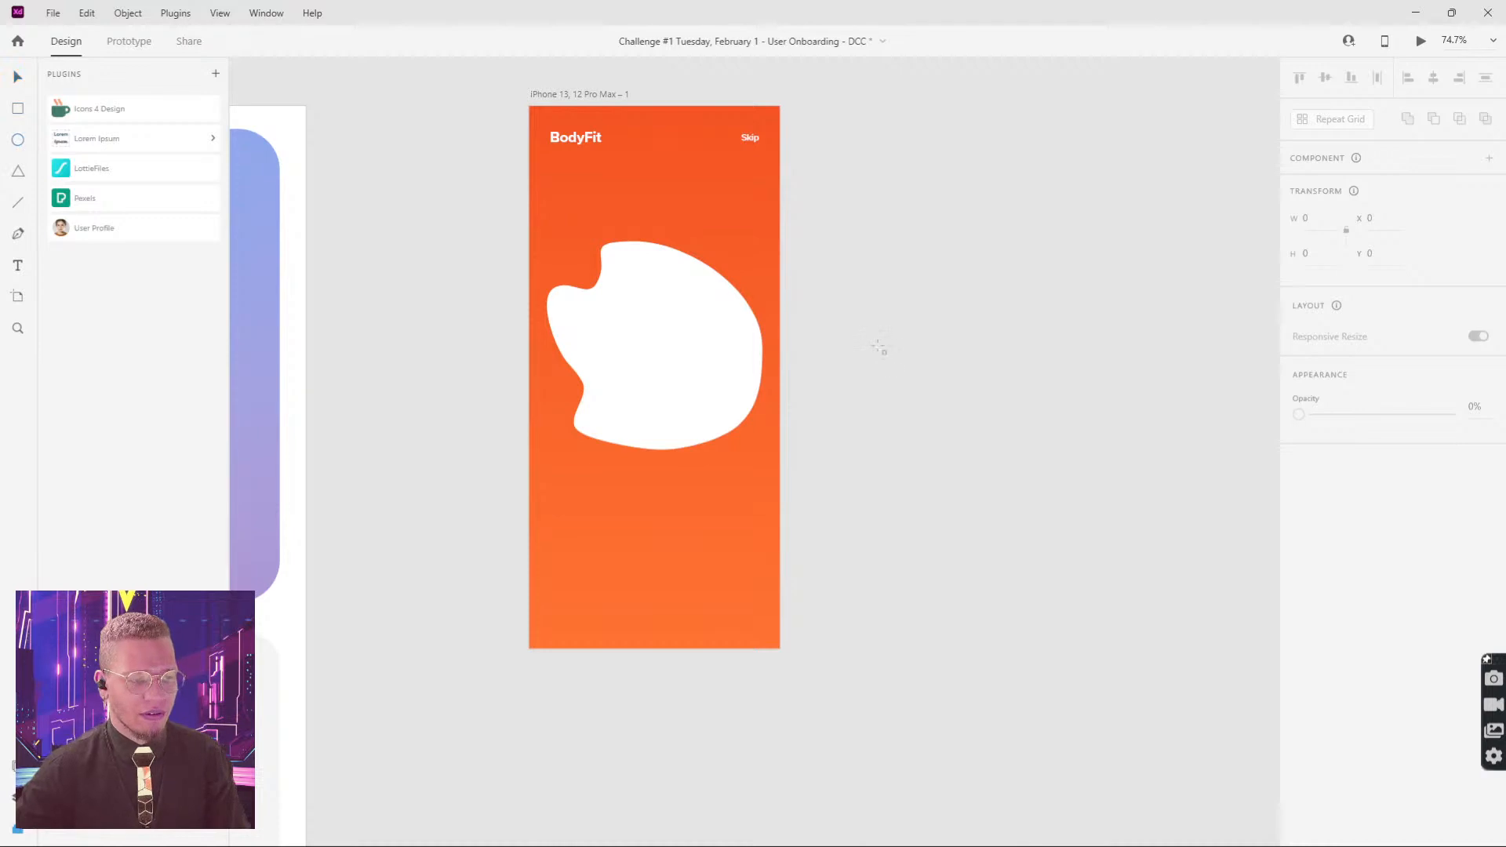
{"action": "left_click_drag", "start_coordinate": [875, 271], "coordinate": [1005, 380]}
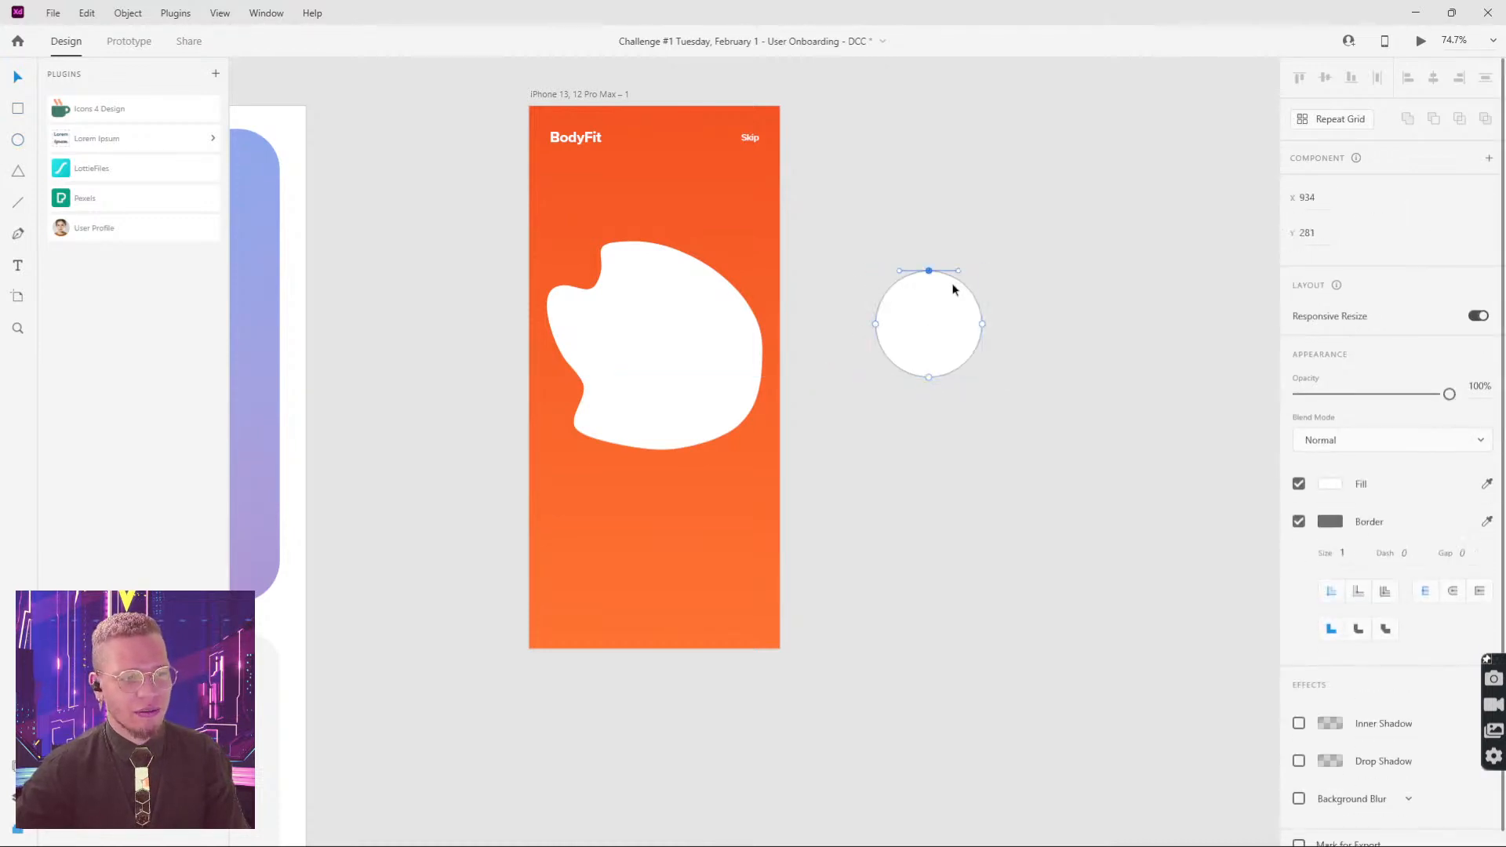
{"action": "key", "text": "Escape"}
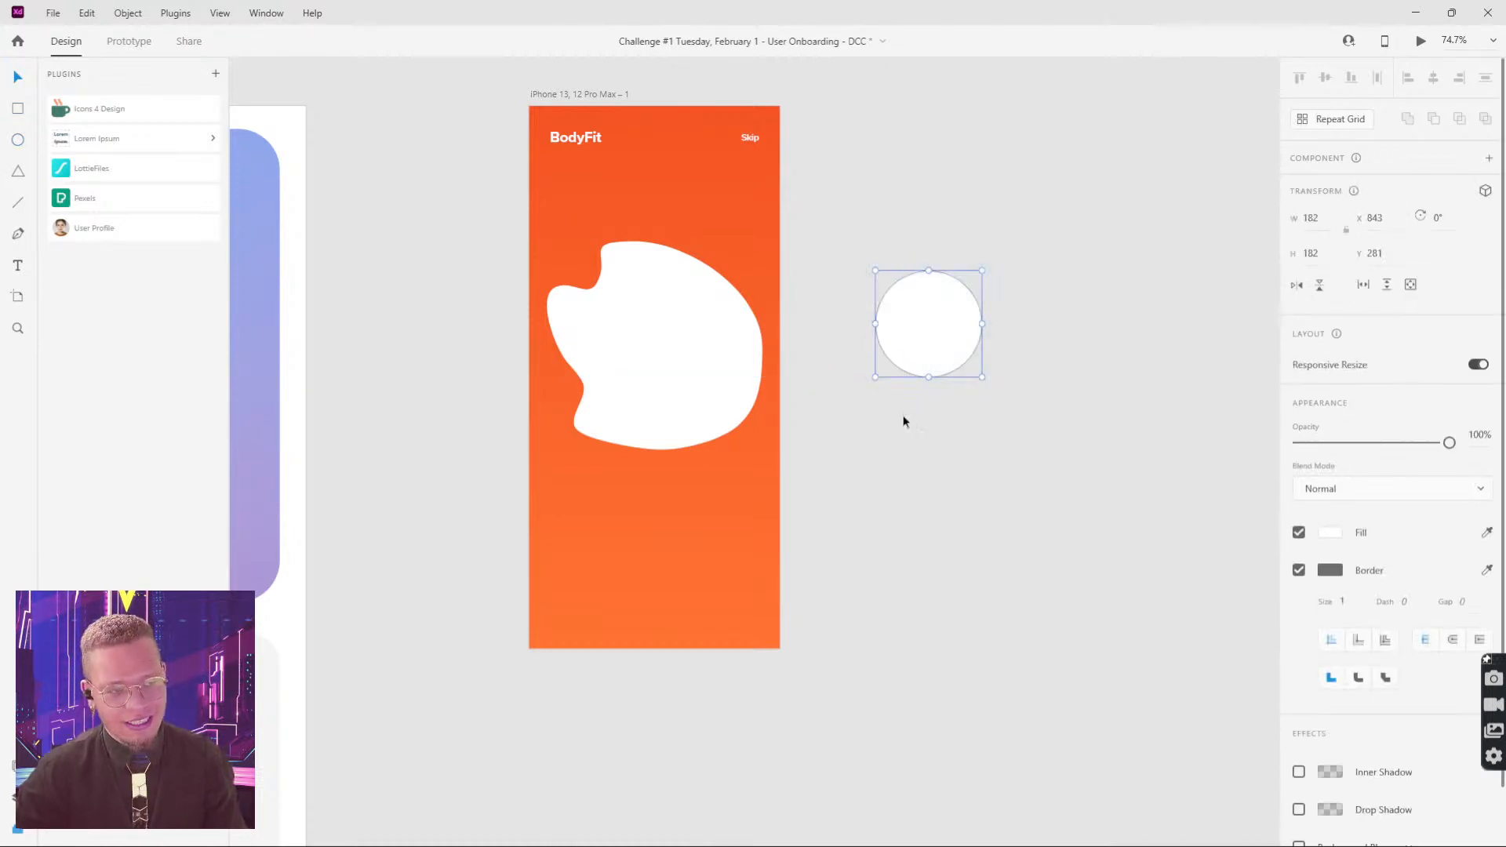
{"action": "key", "text": "Delete"}
Step: Move the mascot animation onto the white blob on the orange artboard
{"action": "left_click_drag", "start_coordinate": [1025, 472], "coordinate": [797, 313]}
{"action": "scroll", "coordinate": [797, 313], "scroll_direction": "down", "scroll_amount": 2}
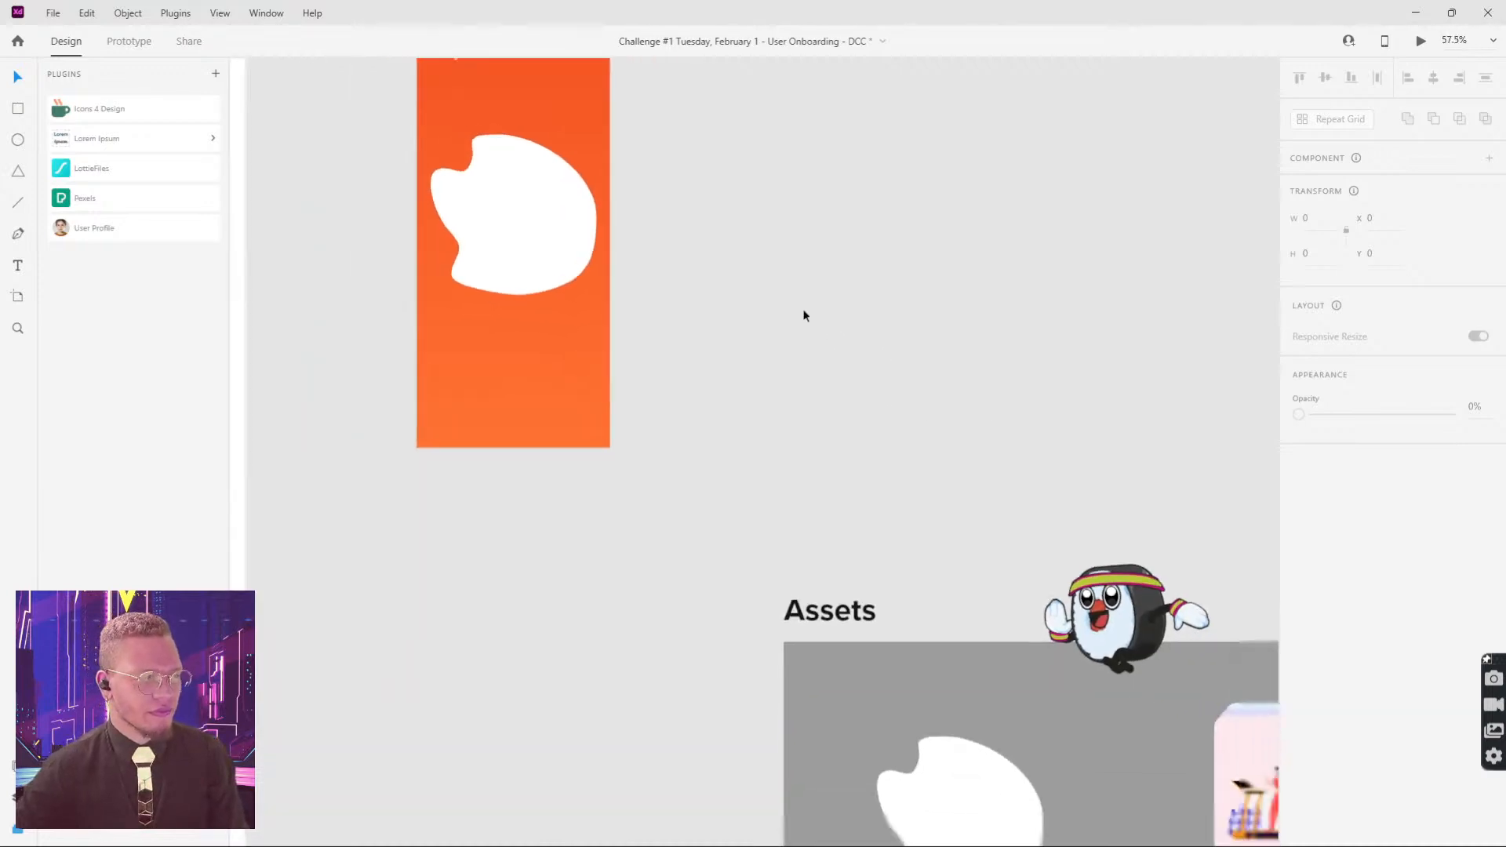
{"action": "left_click", "coordinate": [1106, 581]}
{"action": "left_click_drag", "start_coordinate": [1115, 546], "coordinate": [515, 182]}
{"action": "left_click_drag", "start_coordinate": [514, 181], "coordinate": [515, 182]}
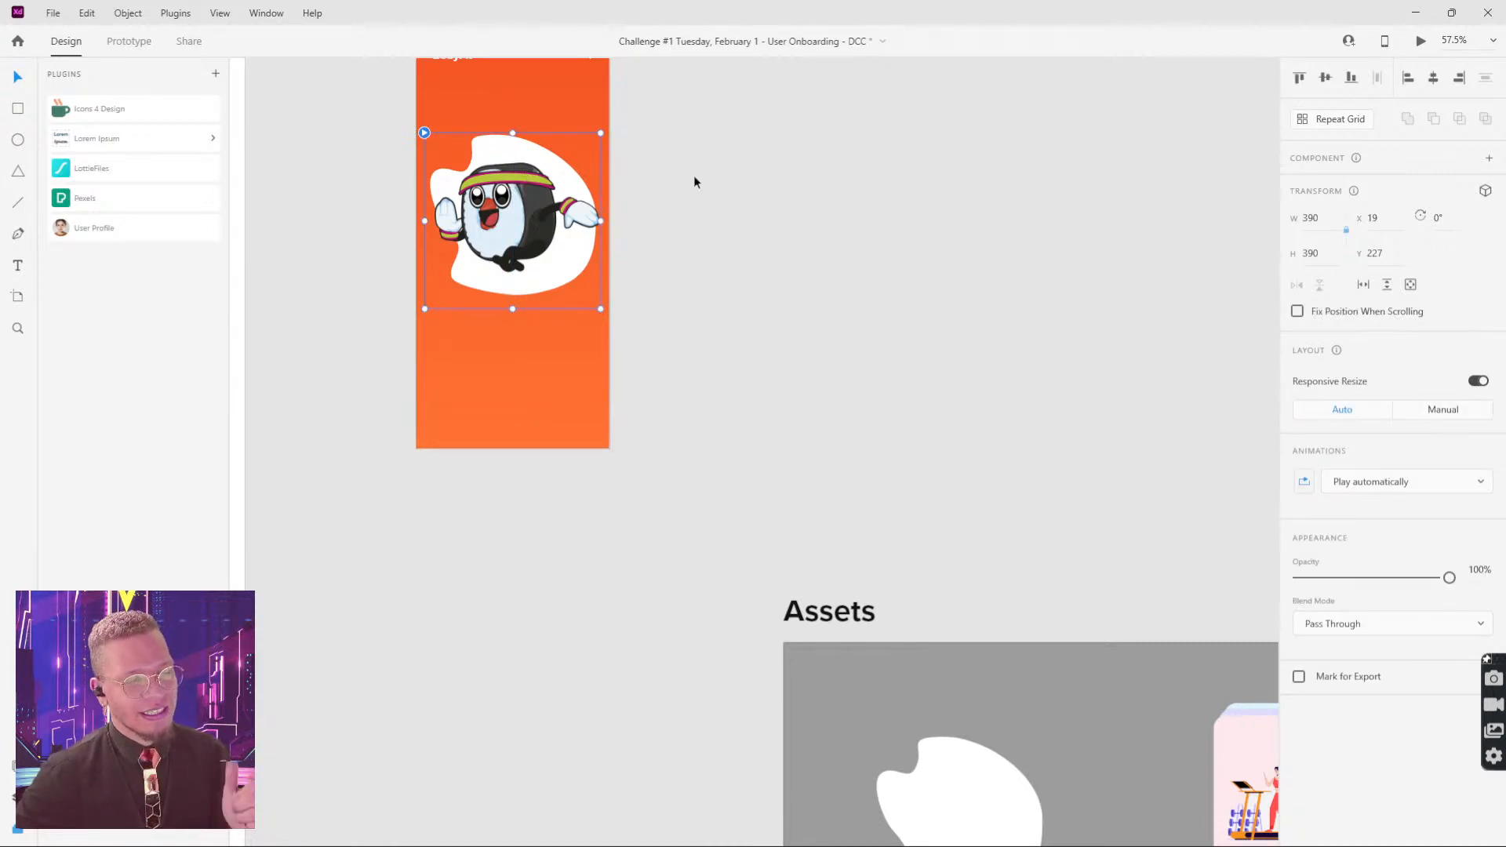
Step: Insert the delivery scooter animation from the LottieFiles plugin onto the empty canvas beside the orange artboard
{"action": "scroll", "coordinate": [905, 269], "scroll_direction": "up", "scroll_amount": 3}
{"action": "scroll", "coordinate": [904, 269], "scroll_direction": "left", "scroll_amount": 3}
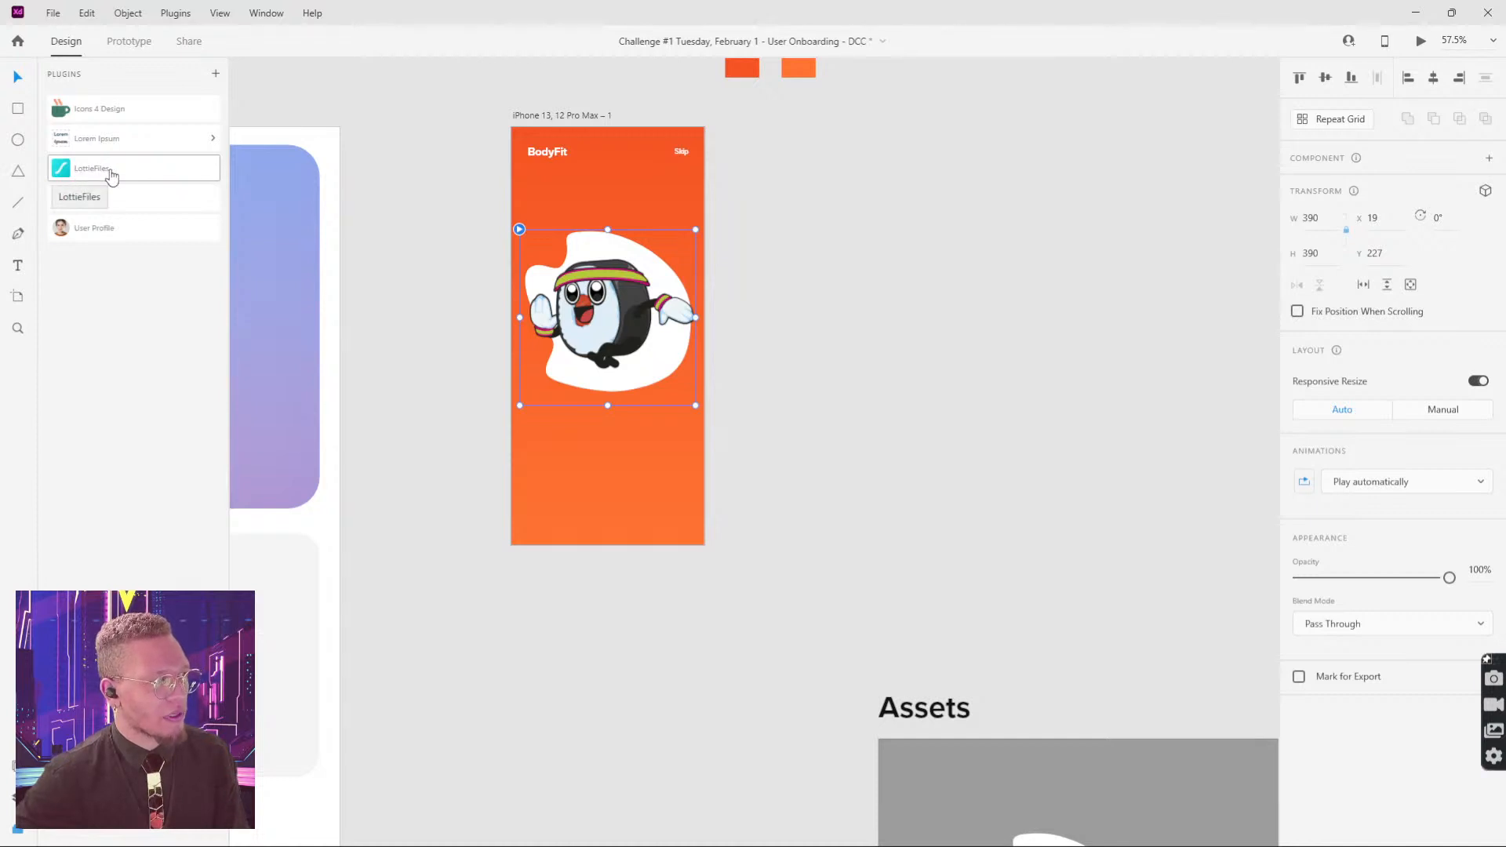
{"action": "left_click", "coordinate": [85, 176]}
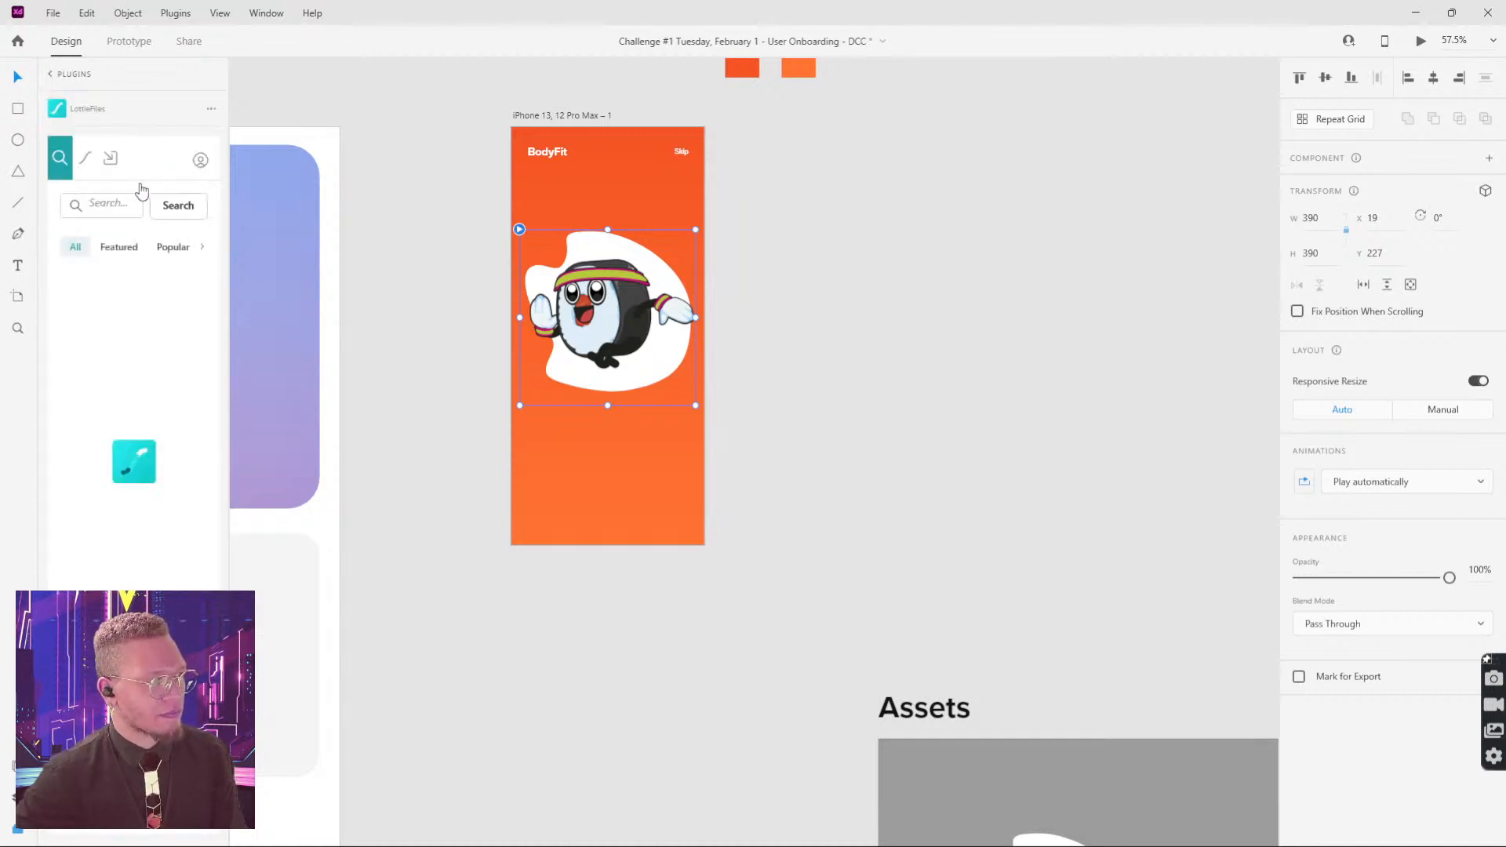
{"action": "left_click", "coordinate": [119, 206]}
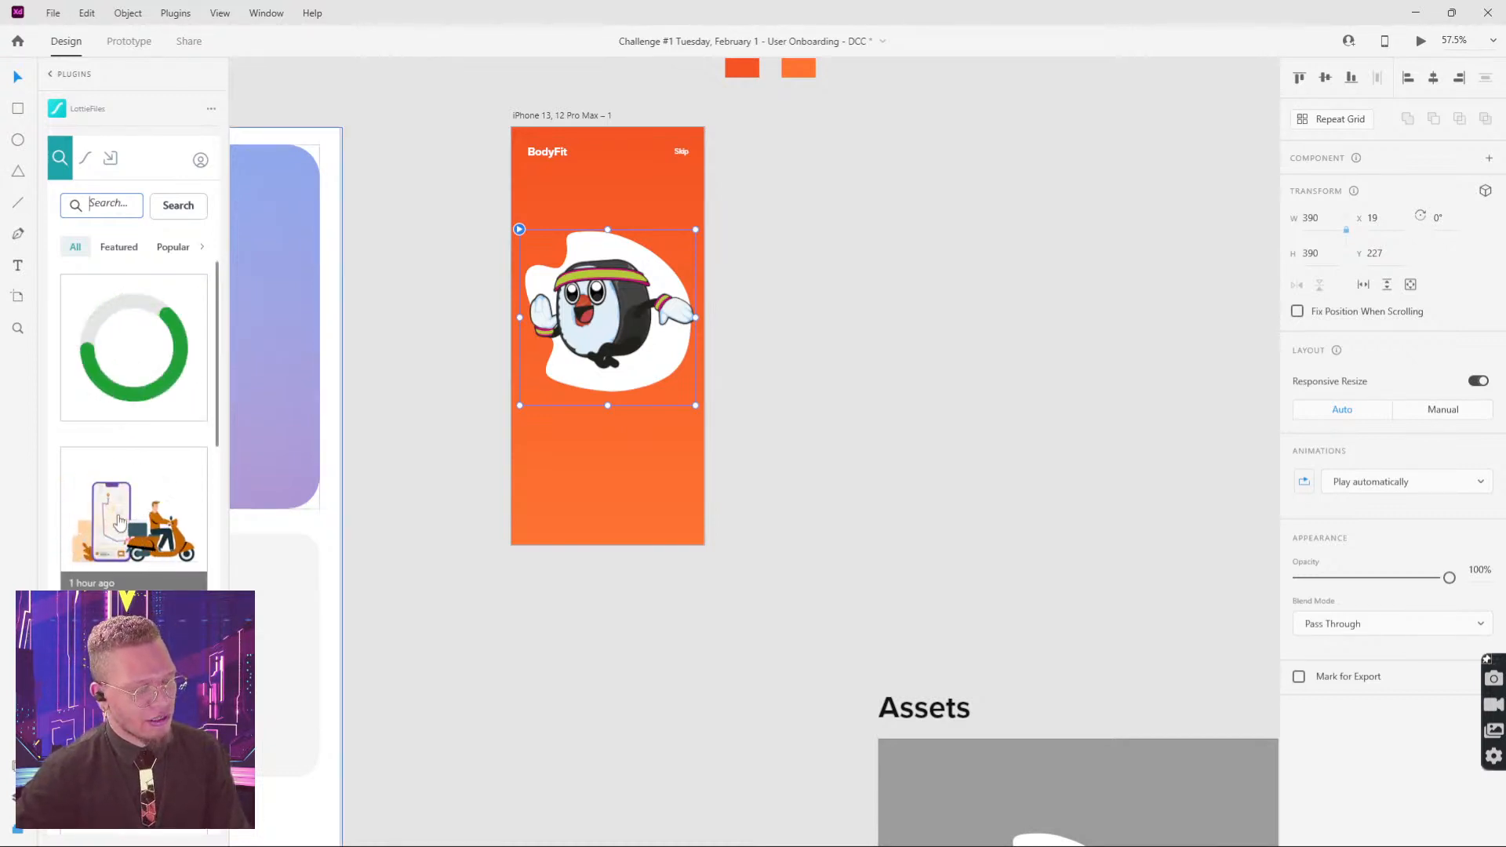
{"action": "left_click_drag", "start_coordinate": [153, 559], "coordinate": [915, 399]}
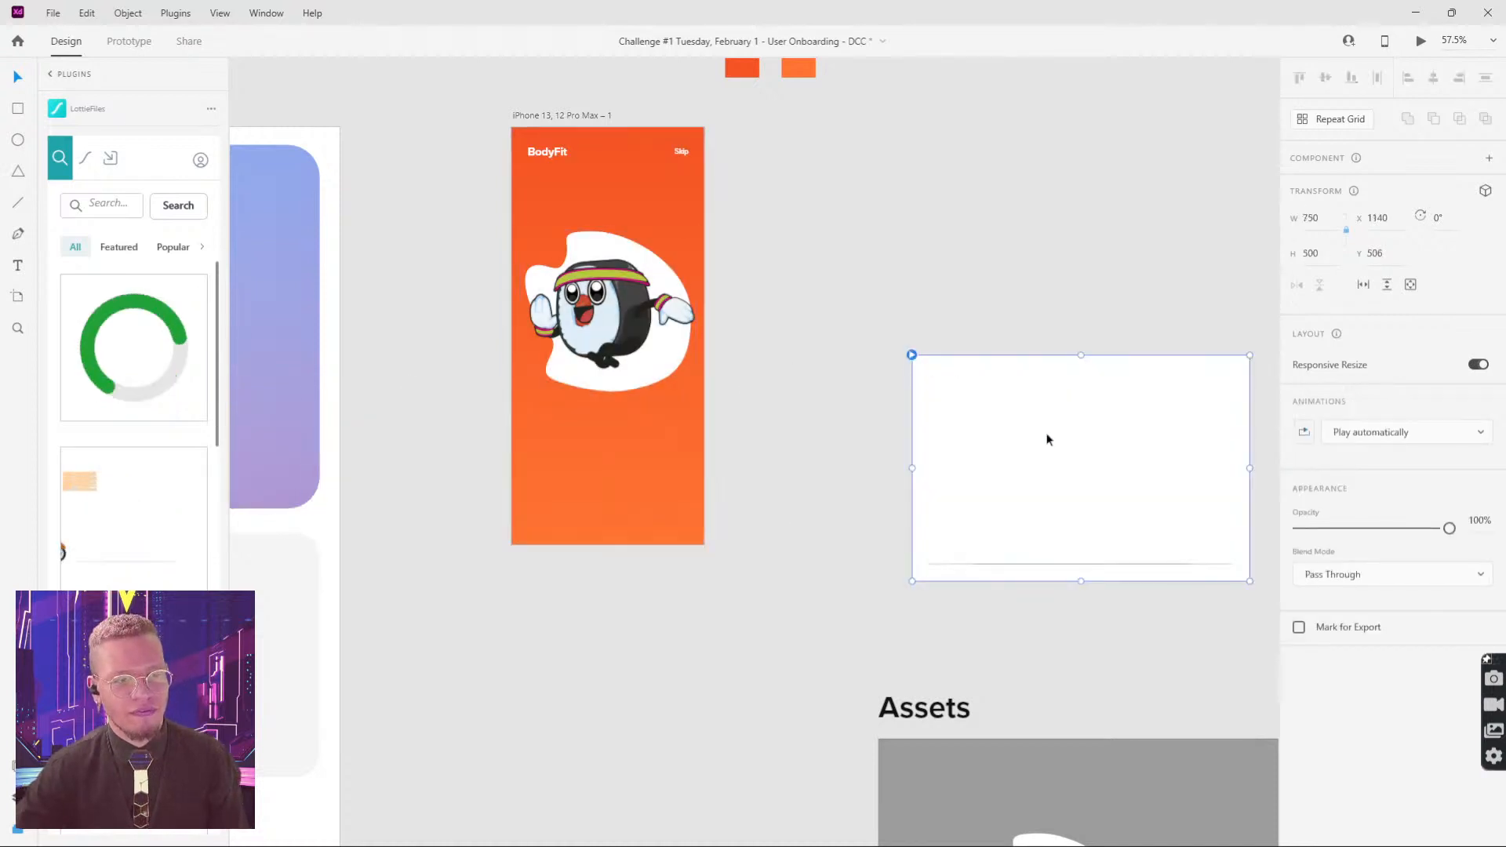
{"action": "left_click_drag", "start_coordinate": [1051, 384], "coordinate": [1002, 262]}
Step: Preview the scooter animation on a new artboard about 867 × 677 px drawn around it, and delete that artboard
{"action": "key", "text": "a"}
{"action": "left_click_drag", "start_coordinate": [842, 193], "coordinate": [1238, 502]}
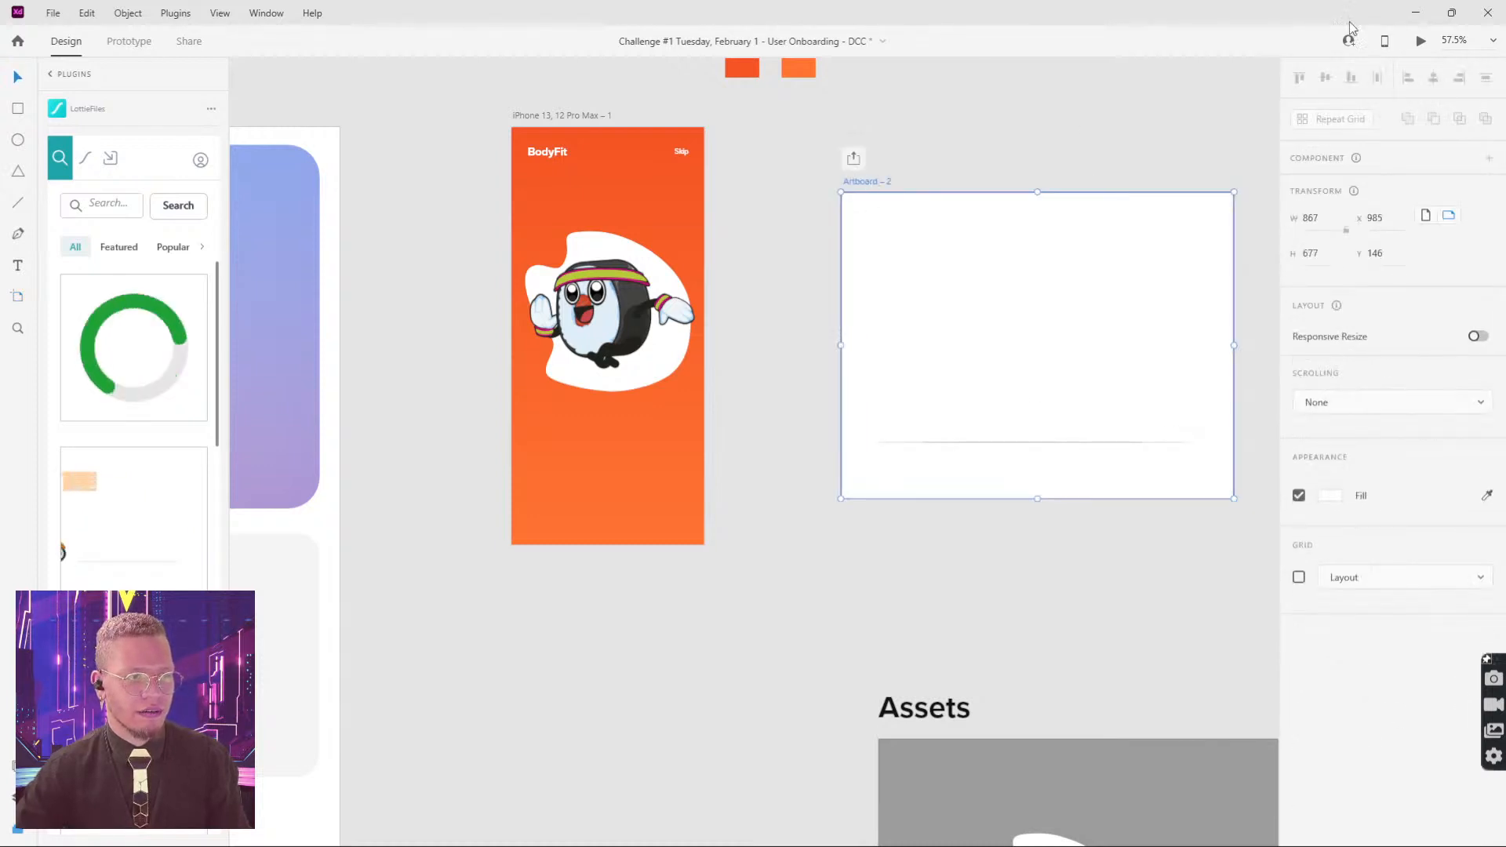
{"action": "left_click", "coordinate": [1417, 43]}
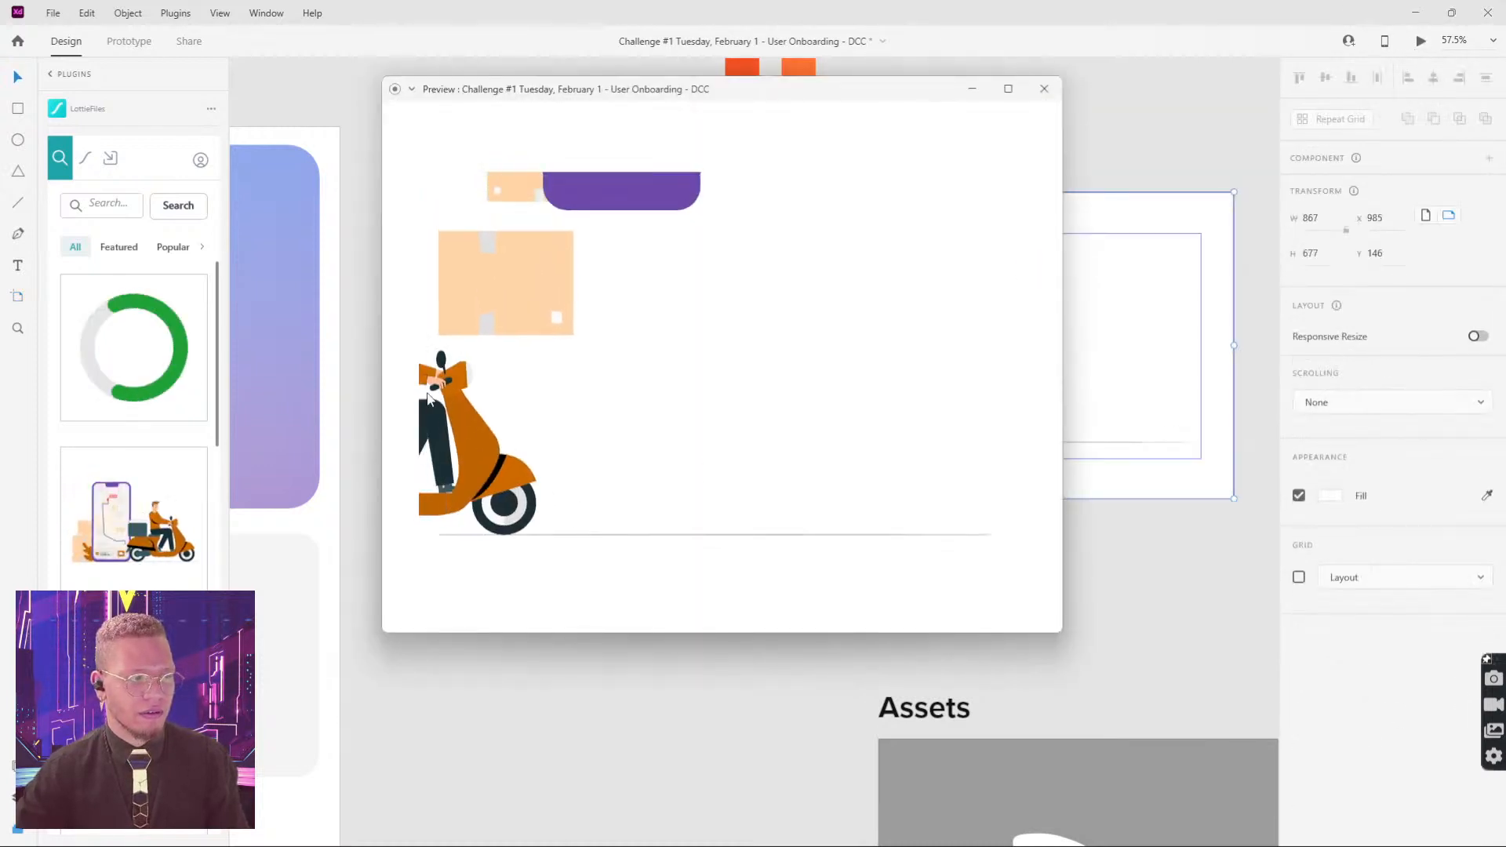
{"action": "left_click", "coordinate": [1044, 89]}
{"action": "key", "text": "Delete"}
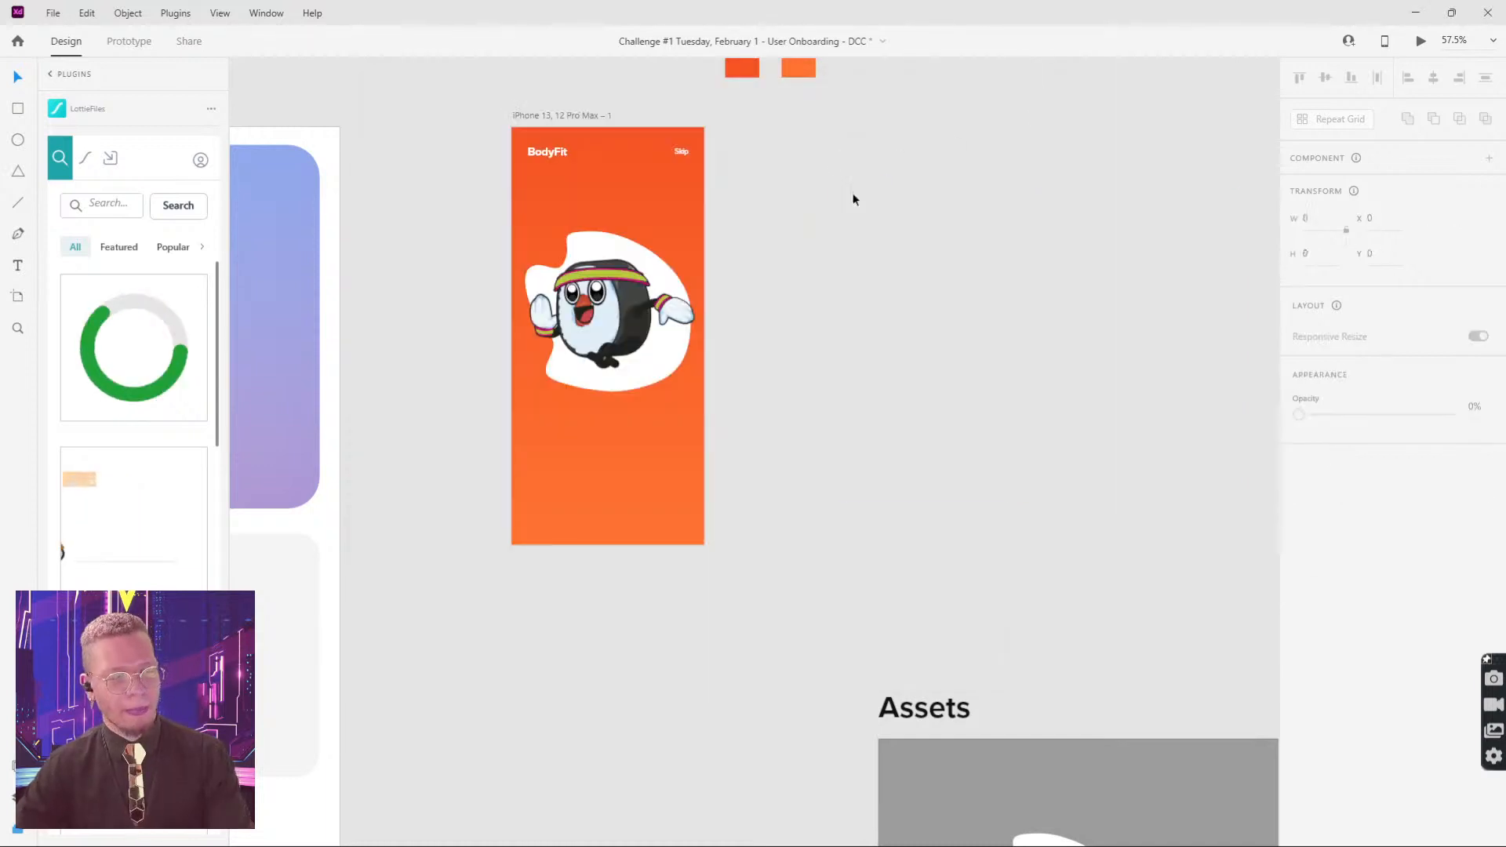
Step: Group the mascot animation with the white blob behind it and move the group up the orange artboard to Y 173
{"action": "left_click", "coordinate": [680, 365]}
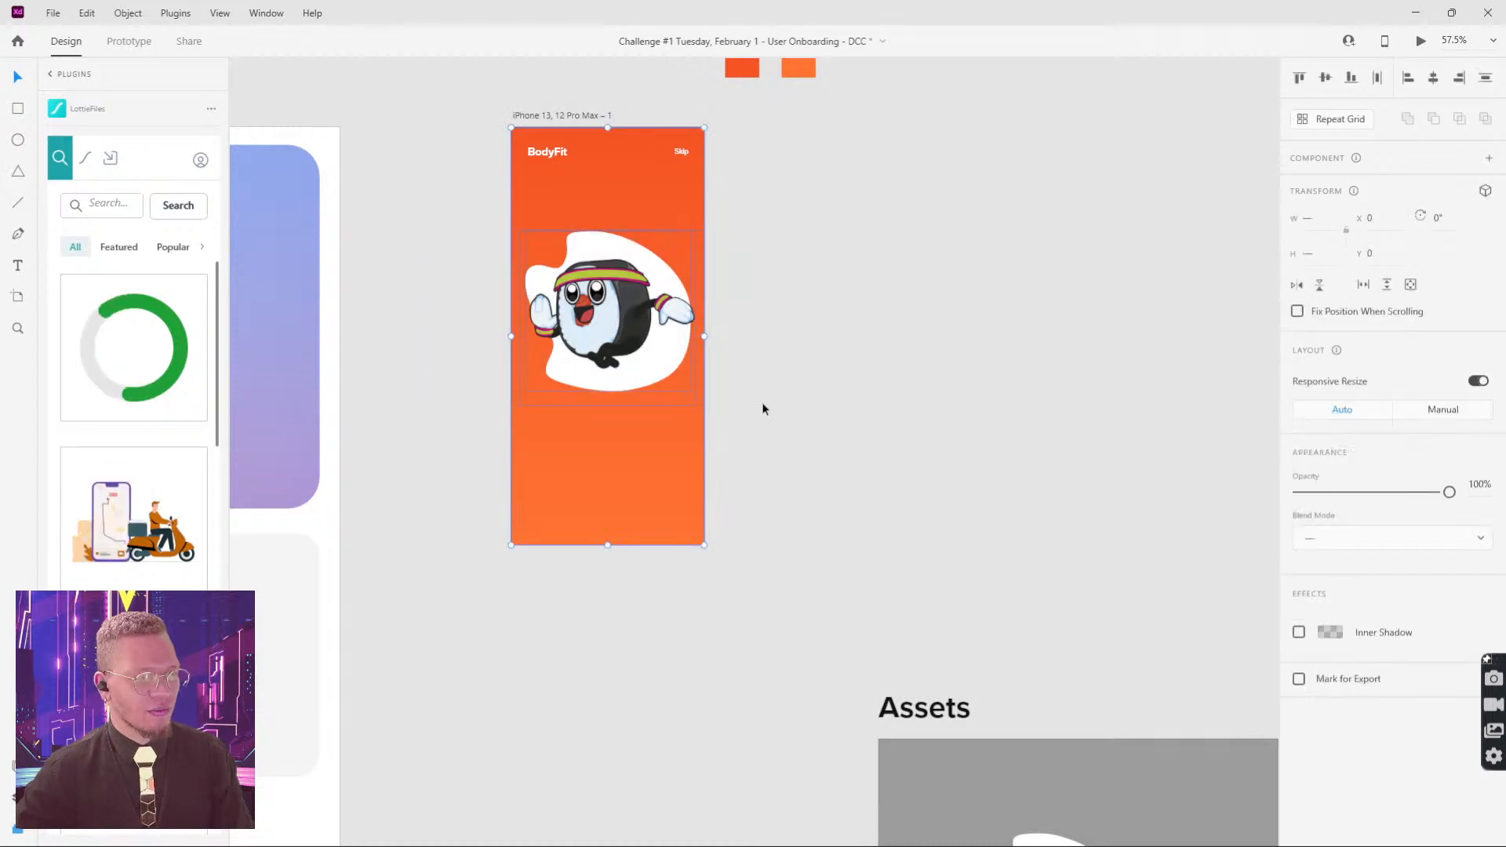
{"action": "left_click", "coordinate": [885, 380]}
{"action": "left_click", "coordinate": [591, 306]}
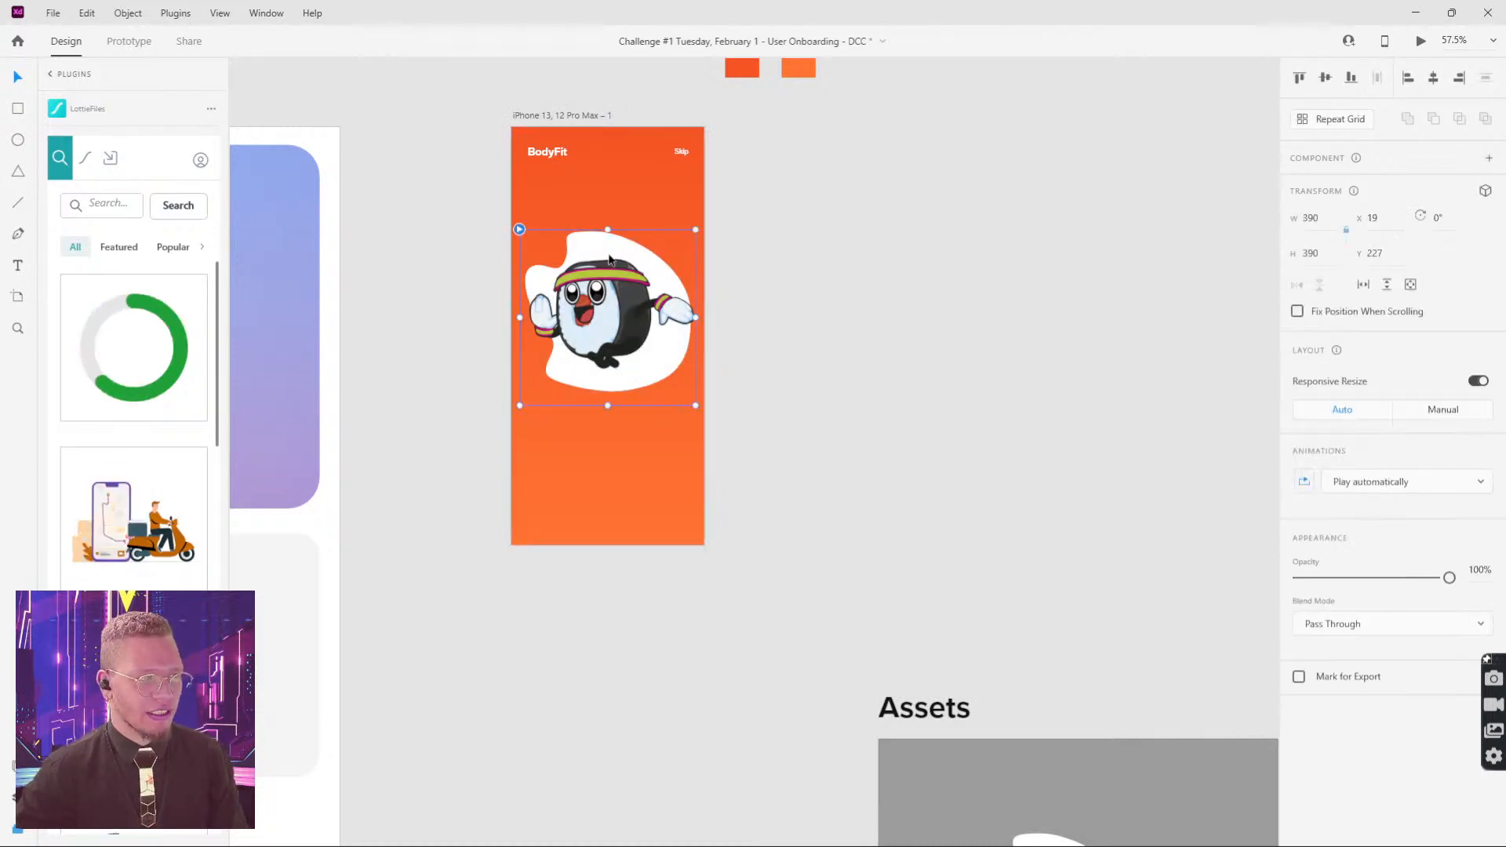
{"action": "left_click_drag", "start_coordinate": [879, 402], "coordinate": [864, 368]}
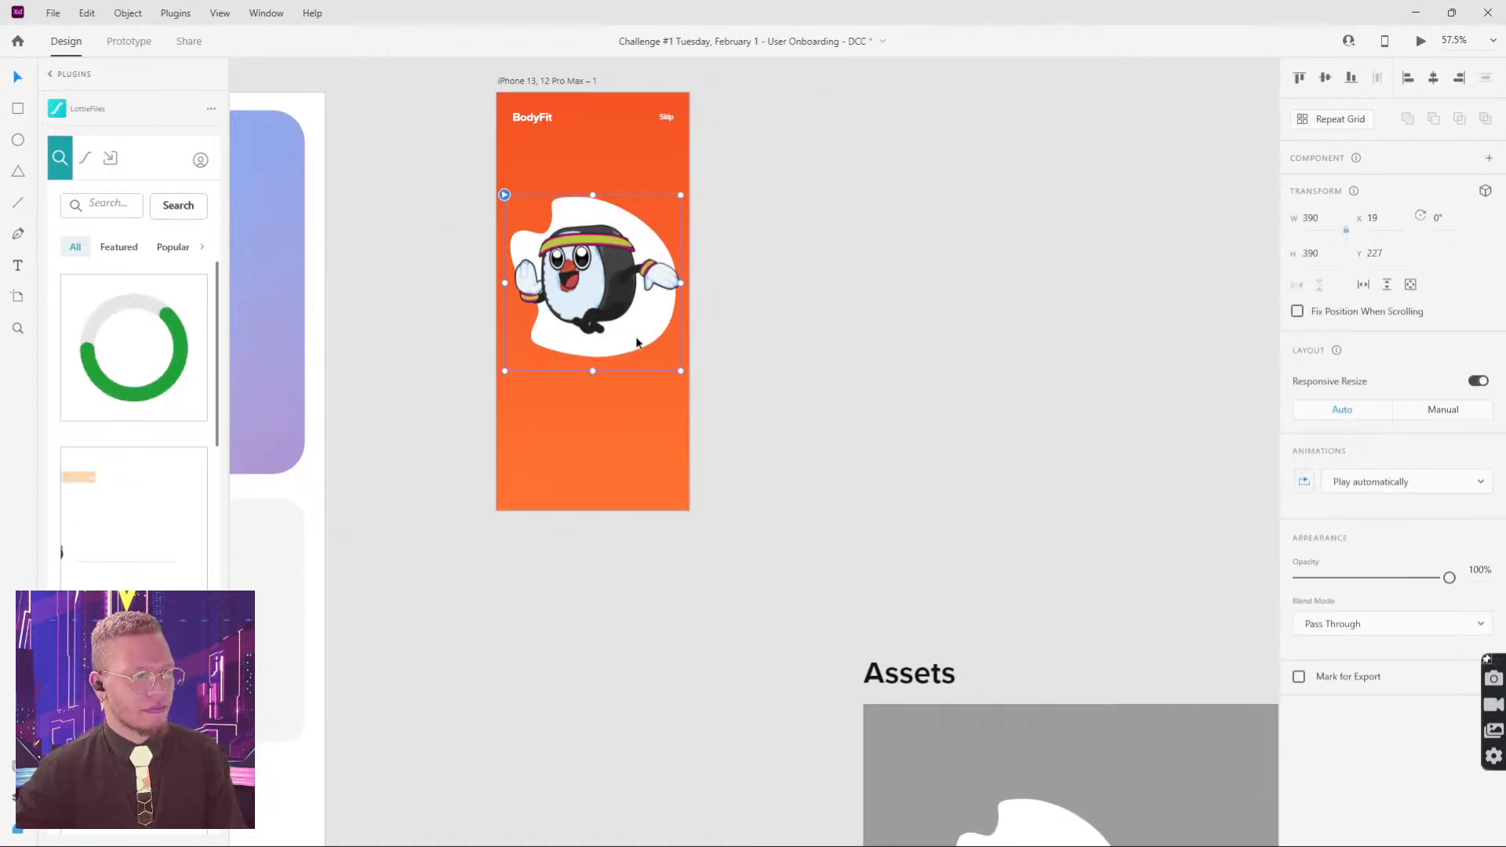
{"action": "left_click", "coordinate": [16, 797]}
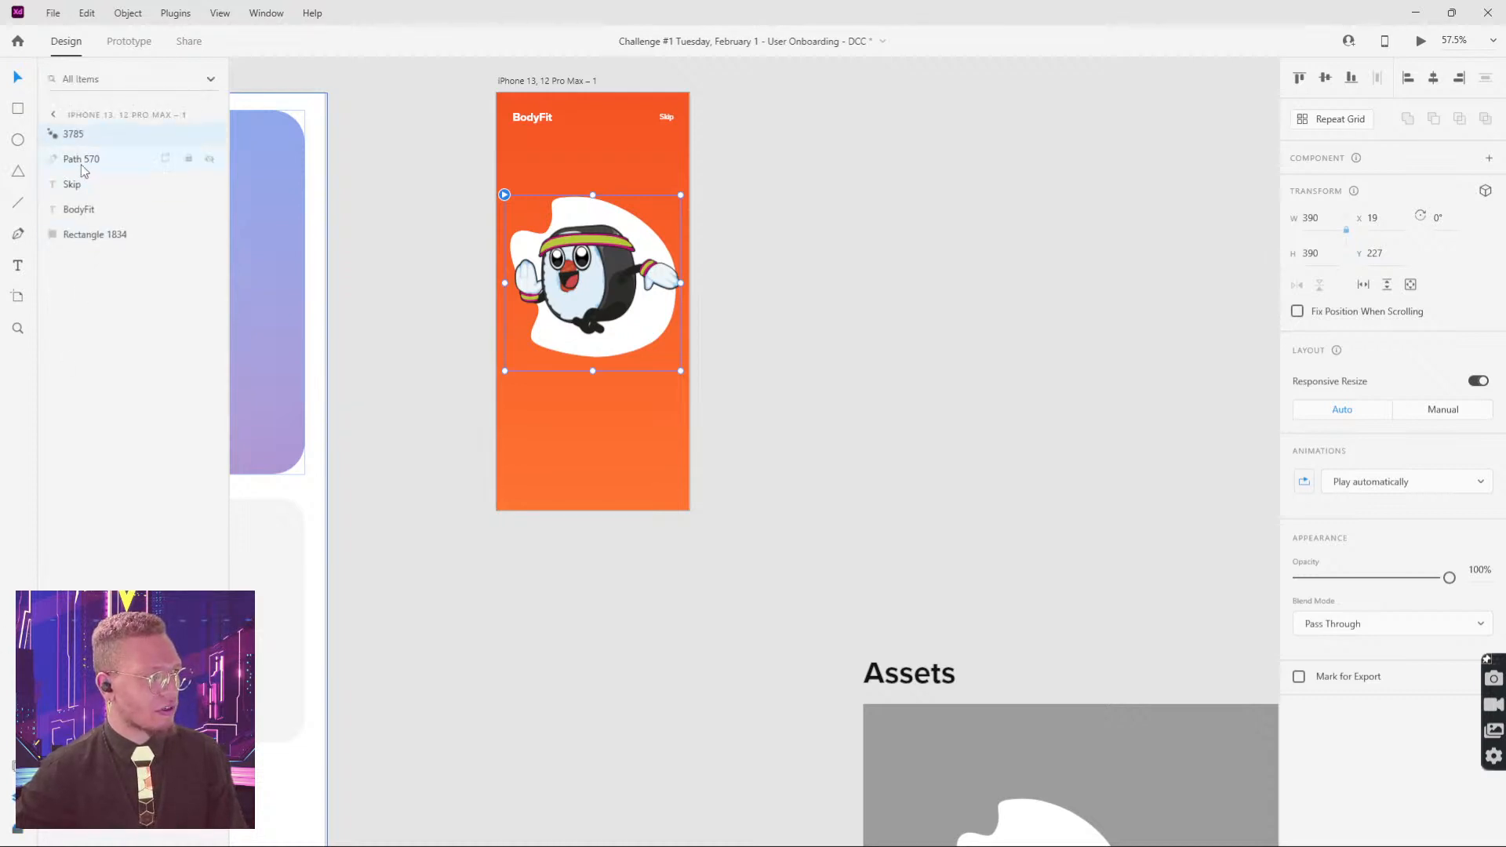
{"action": "left_click", "coordinate": [633, 154]}
{"action": "left_click", "coordinate": [633, 155]}
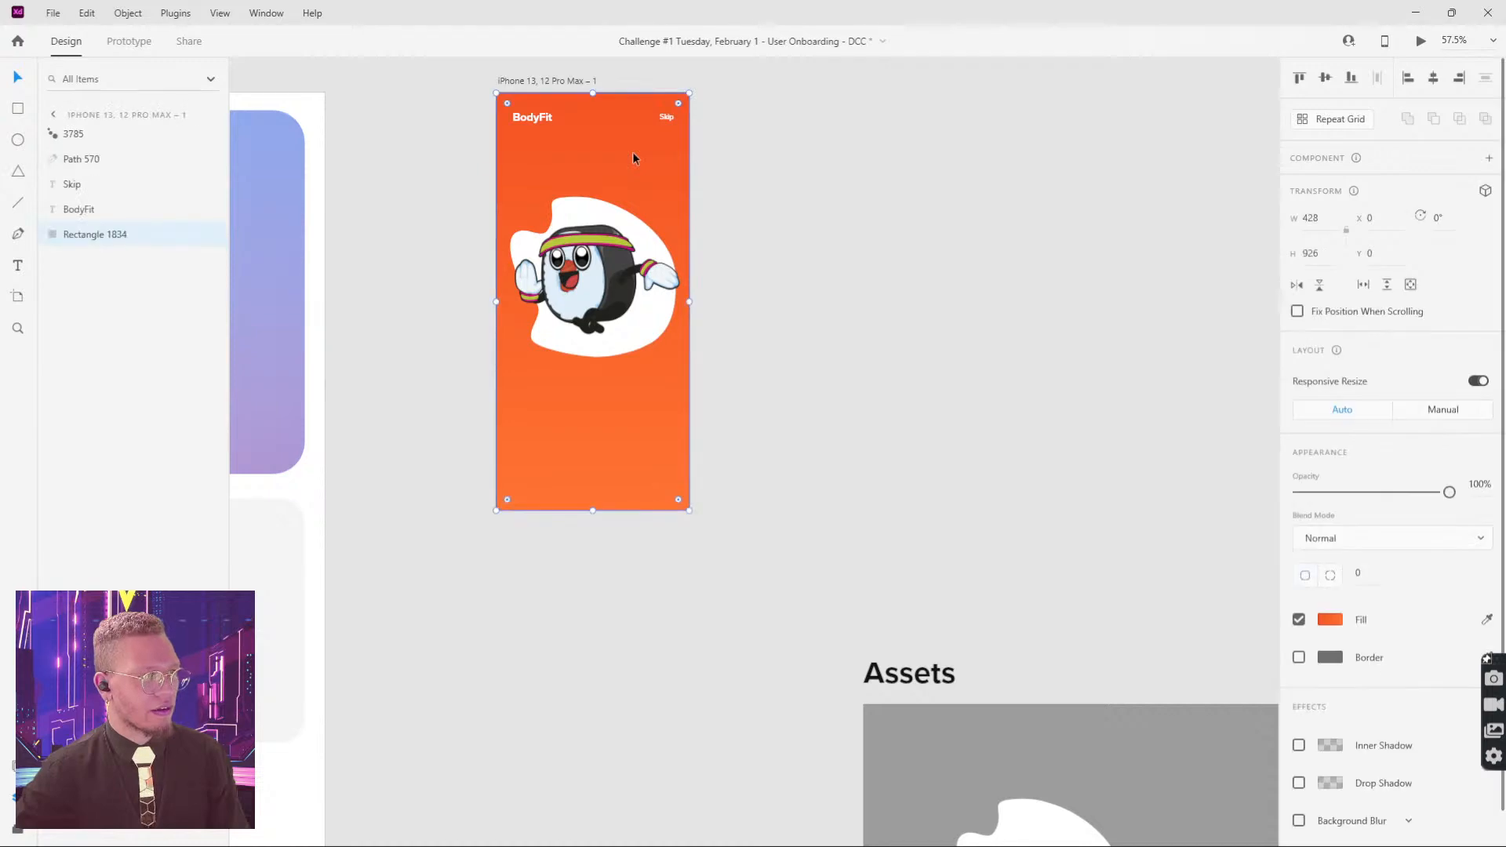
{"action": "left_click_drag", "start_coordinate": [796, 234], "coordinate": [485, 339]}
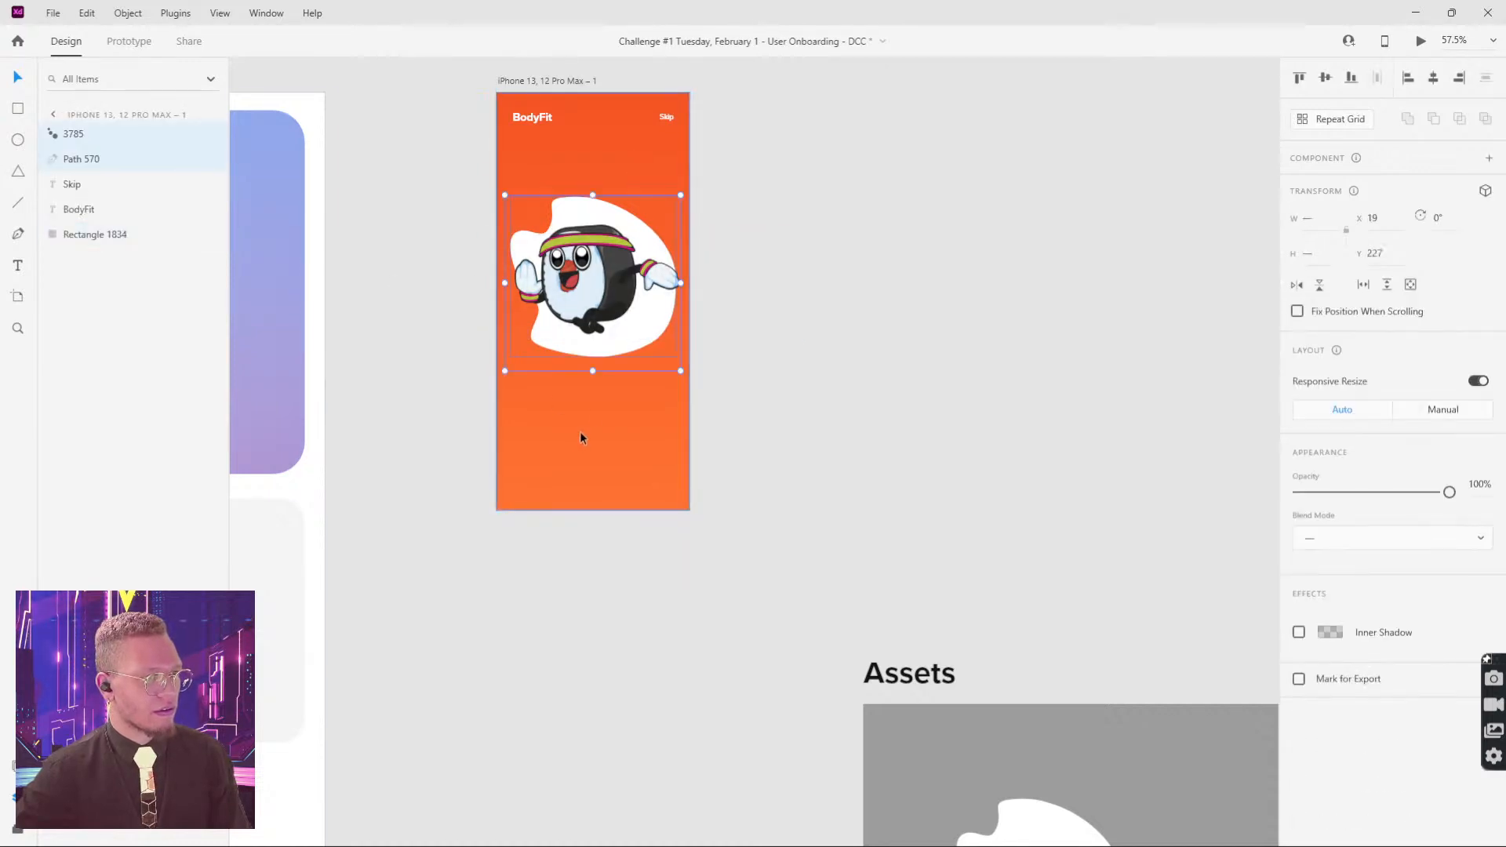
{"action": "key", "text": "ctrl+g"}
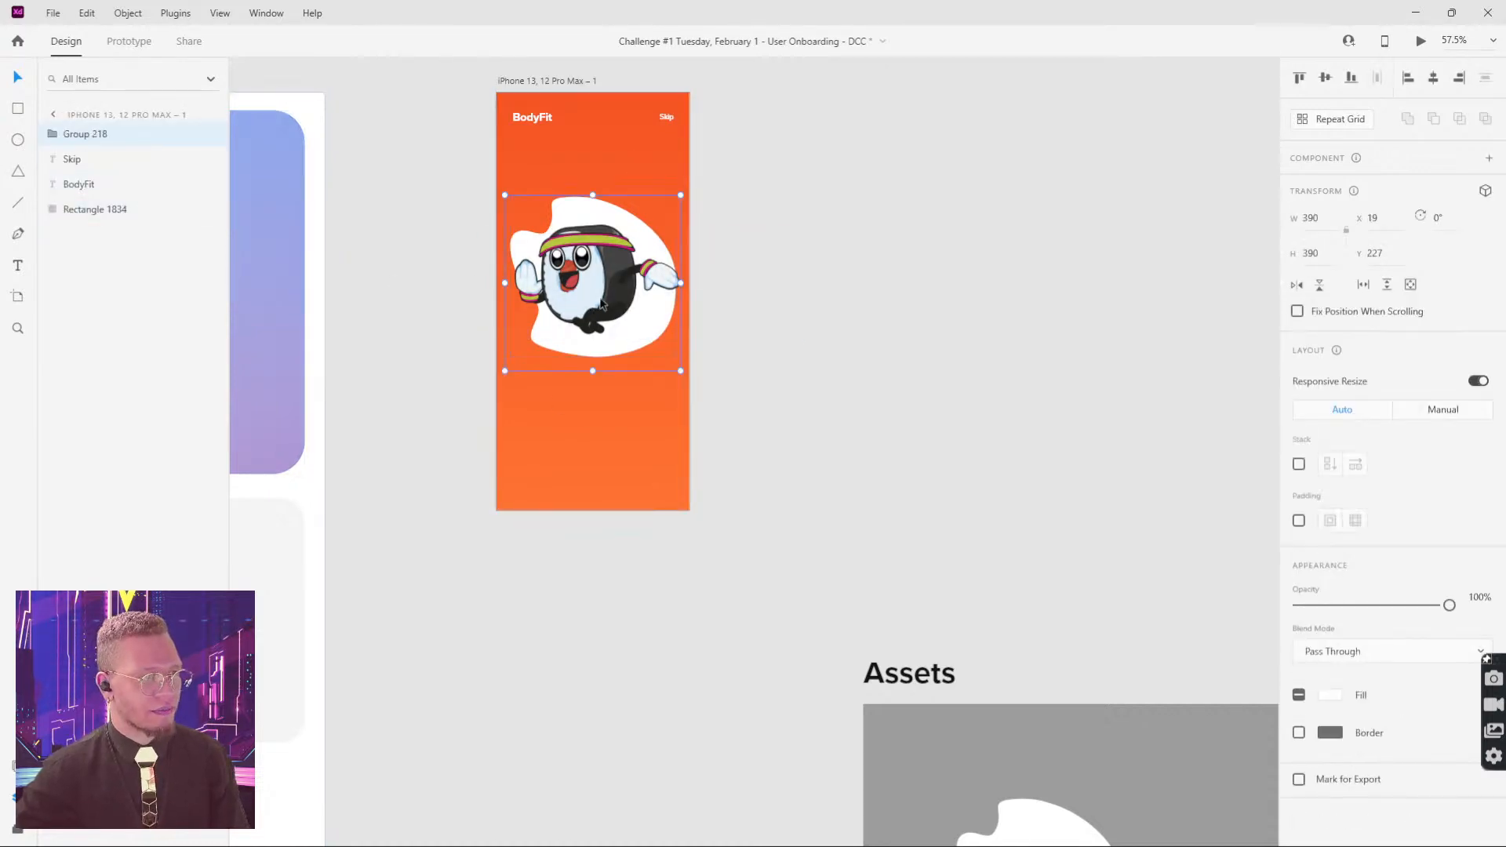
{"action": "left_click_drag", "start_coordinate": [603, 304], "coordinate": [602, 280]}
Step: Copy the Stay Healthy heading, lorem ipsum line and four pagination dots from Assets onto the orange artboard below the mascot, at X 36, Y 553
{"action": "scroll", "coordinate": [979, 487], "scroll_direction": "down", "scroll_amount": 2}
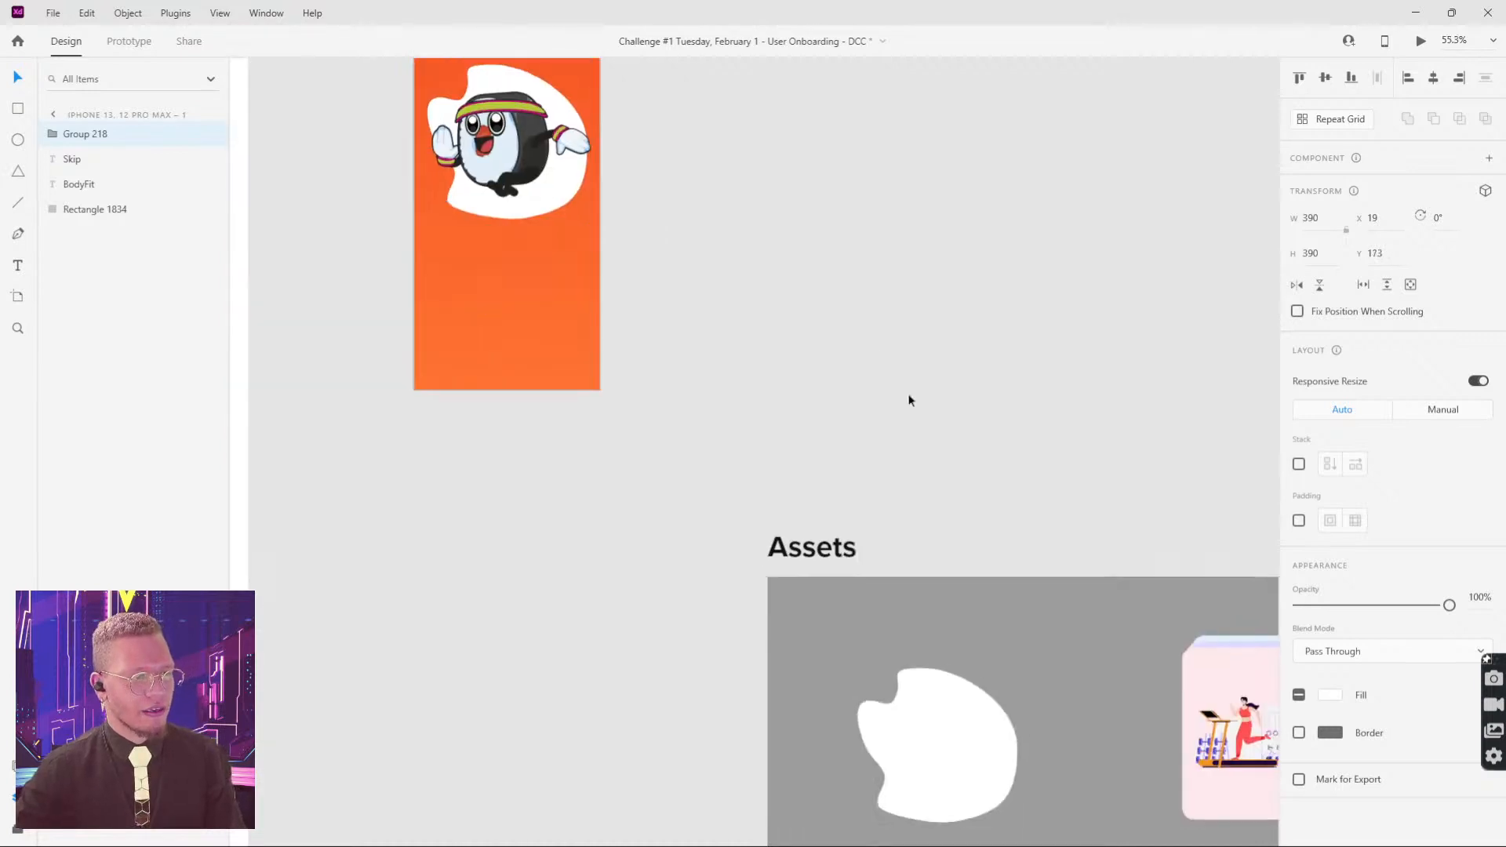
{"action": "scroll", "coordinate": [909, 400], "scroll_direction": "down", "scroll_amount": 3}
{"action": "scroll", "coordinate": [895, 346], "scroll_direction": "down", "scroll_amount": 1}
{"action": "scroll", "coordinate": [924, 590], "scroll_direction": "up", "scroll_amount": 1}
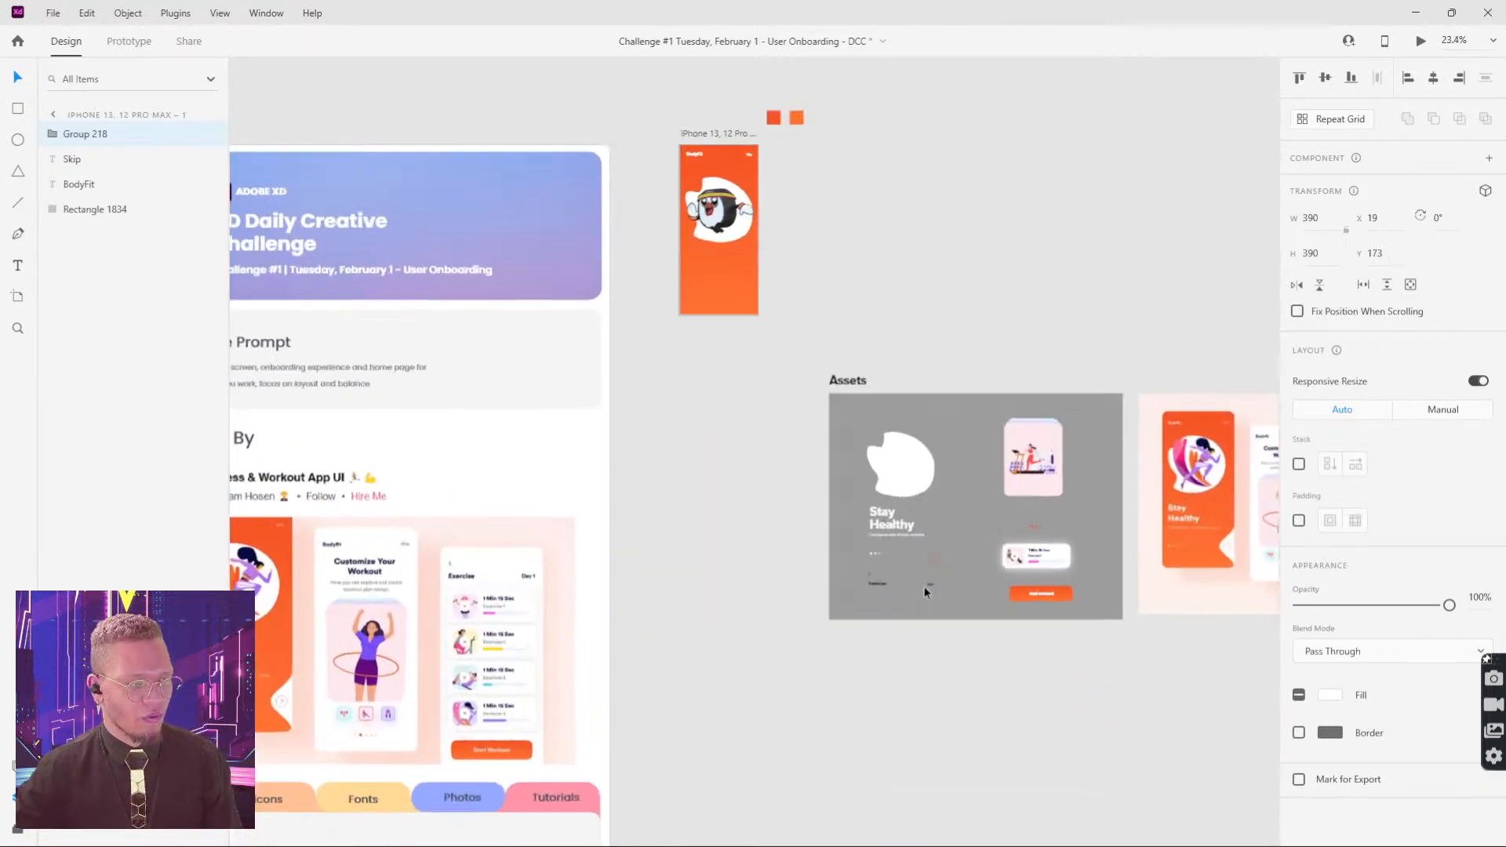
{"action": "scroll", "coordinate": [925, 586], "scroll_direction": "up", "scroll_amount": 3}
{"action": "left_click", "coordinate": [855, 474]}
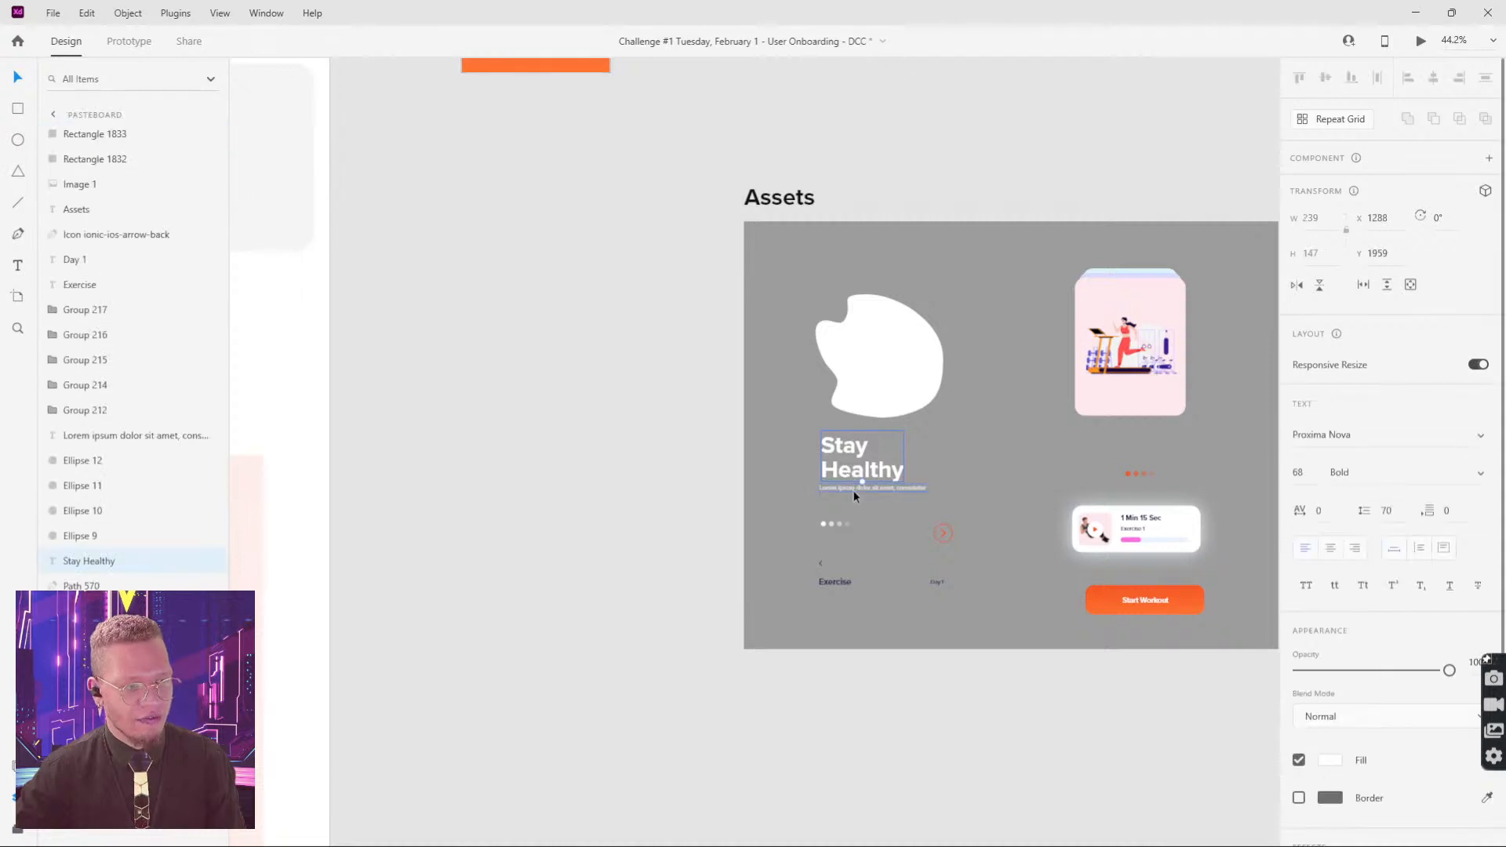
{"action": "scroll", "coordinate": [859, 495], "scroll_direction": "up", "scroll_amount": 3}
{"action": "left_click", "coordinate": [845, 484], "text": "shift"}
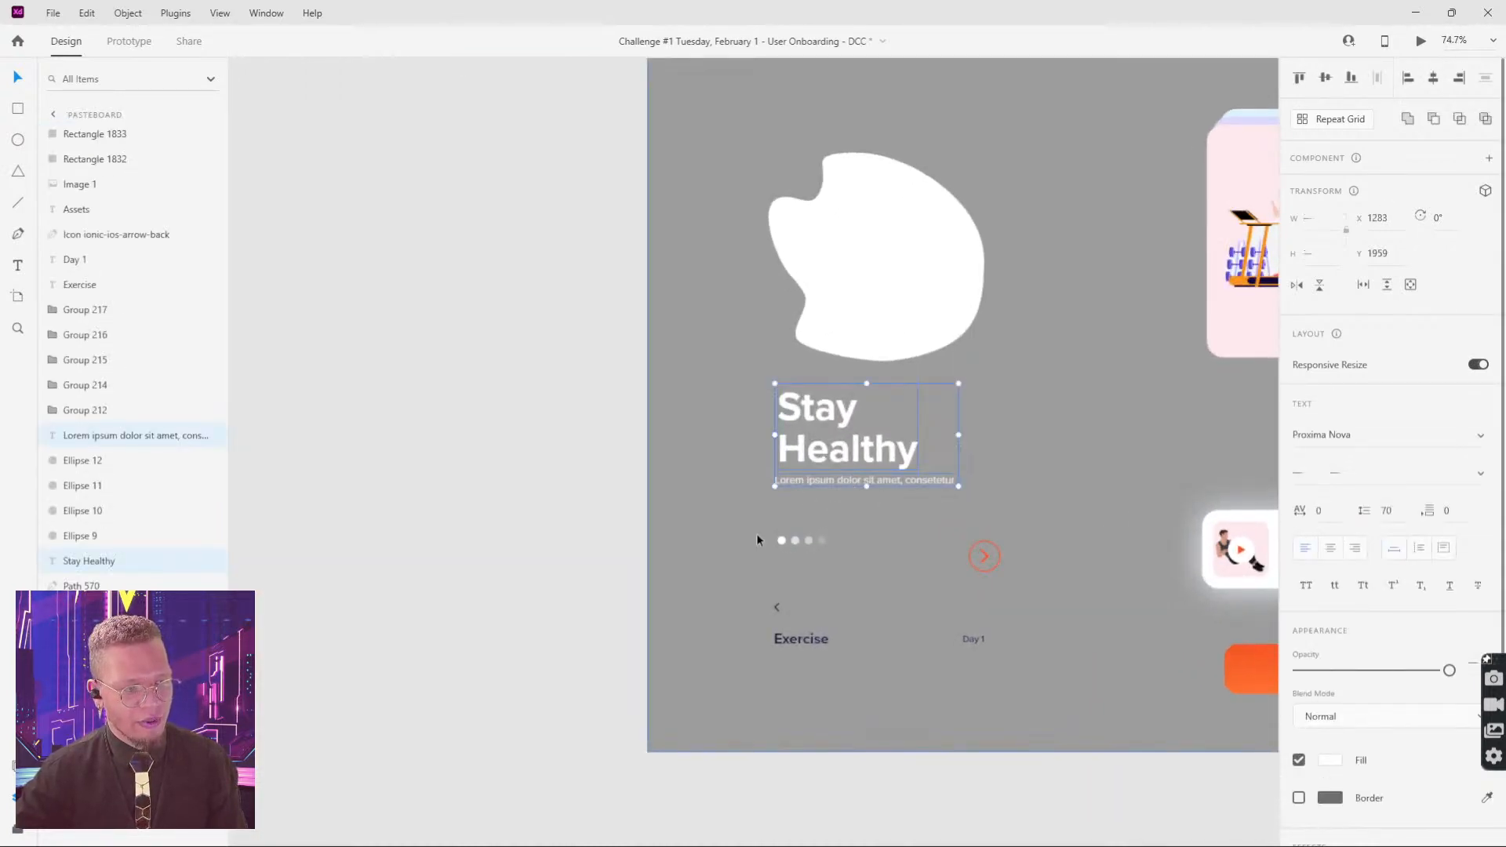
{"action": "left_click", "coordinate": [781, 540], "text": "shift"}
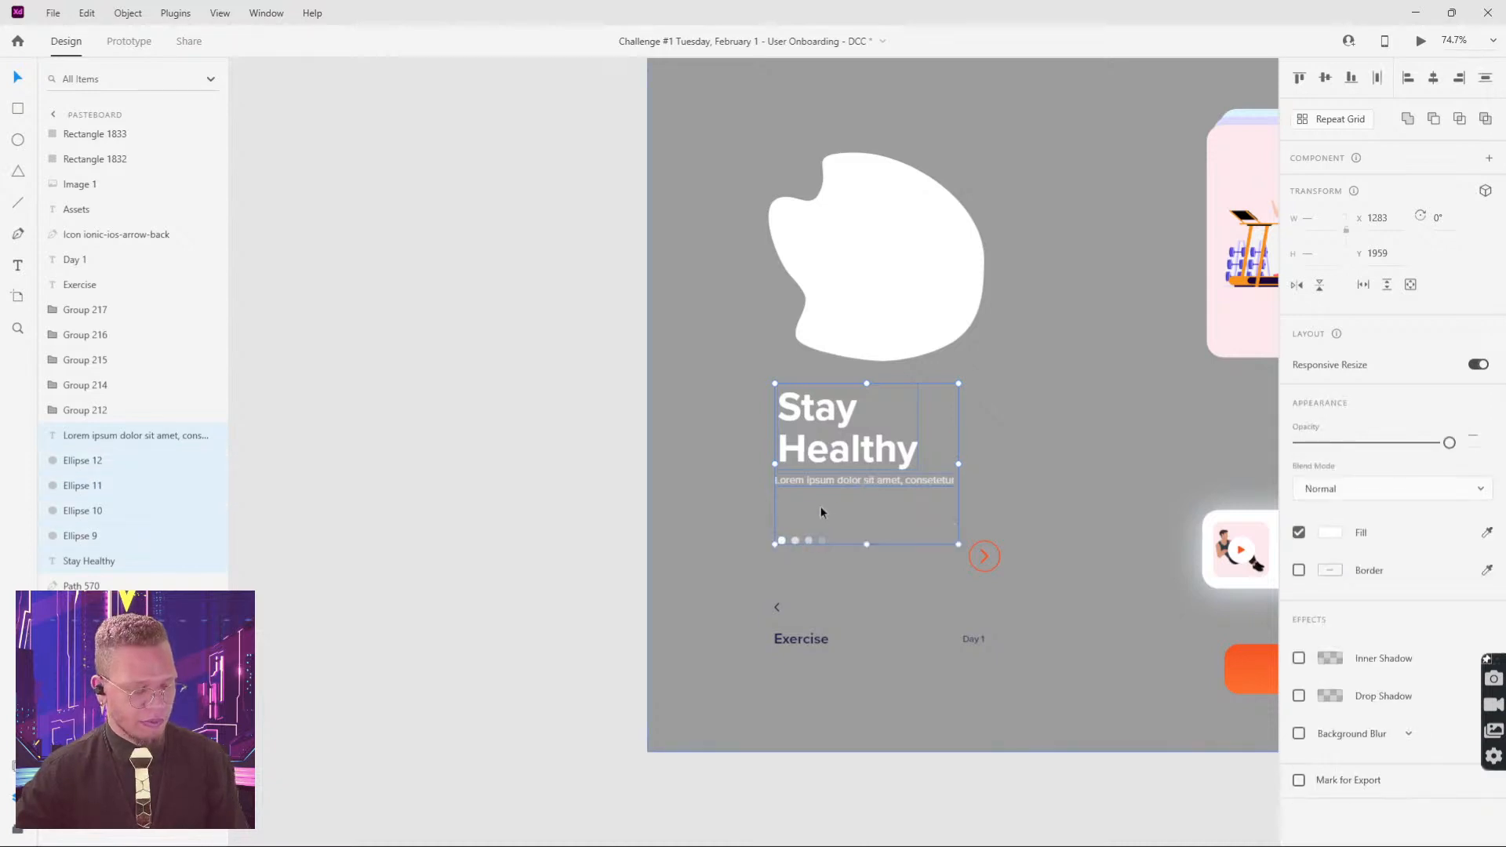
{"action": "scroll", "coordinate": [863, 683], "scroll_direction": "up", "scroll_amount": 10}
{"action": "scroll", "coordinate": [753, 450], "scroll_direction": "up", "scroll_amount": 3}
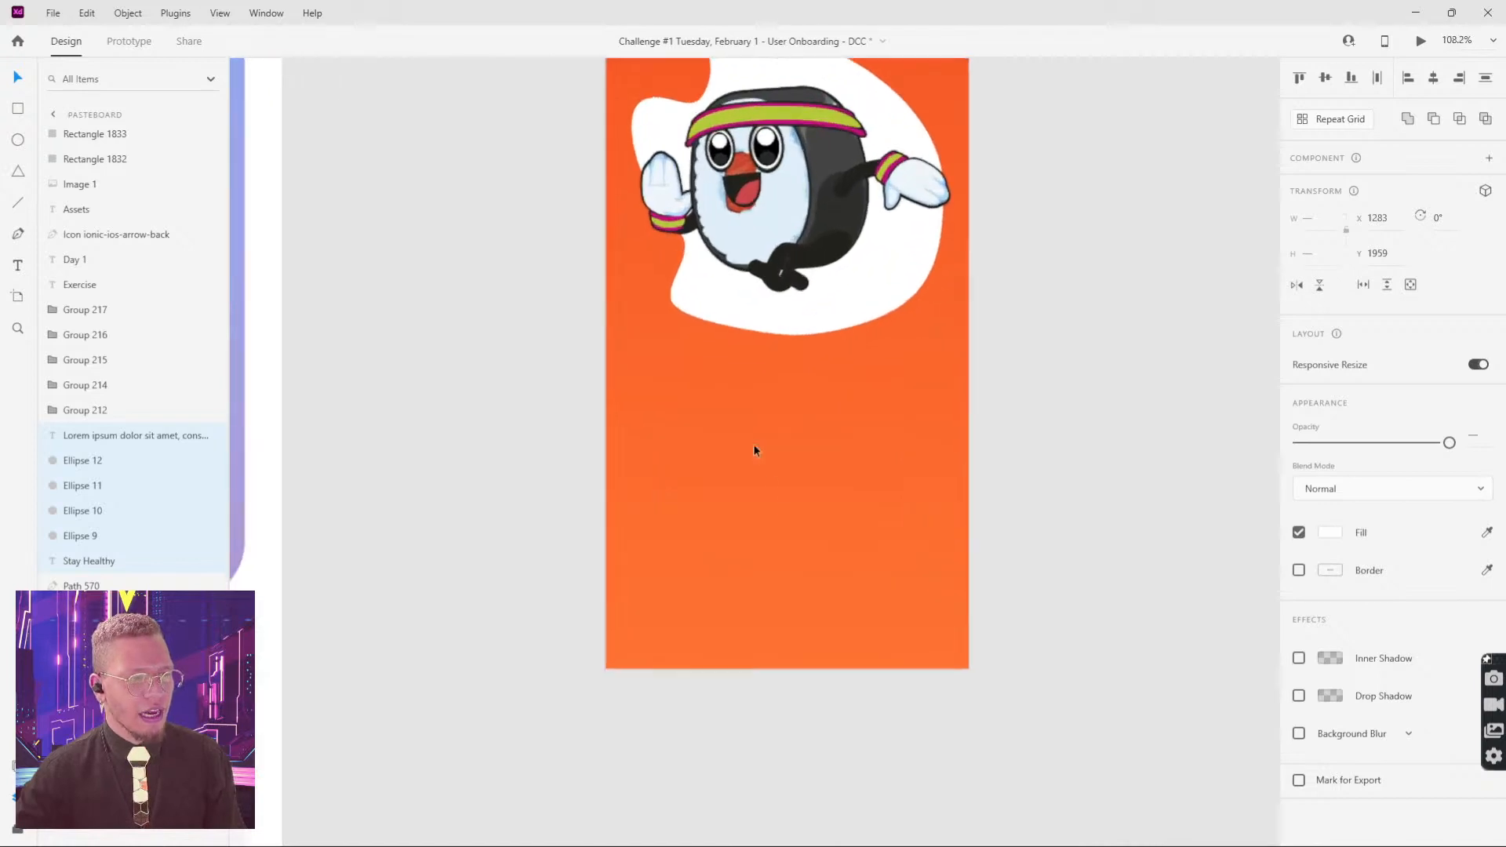
{"action": "scroll", "coordinate": [753, 444], "scroll_direction": "up", "scroll_amount": 1}
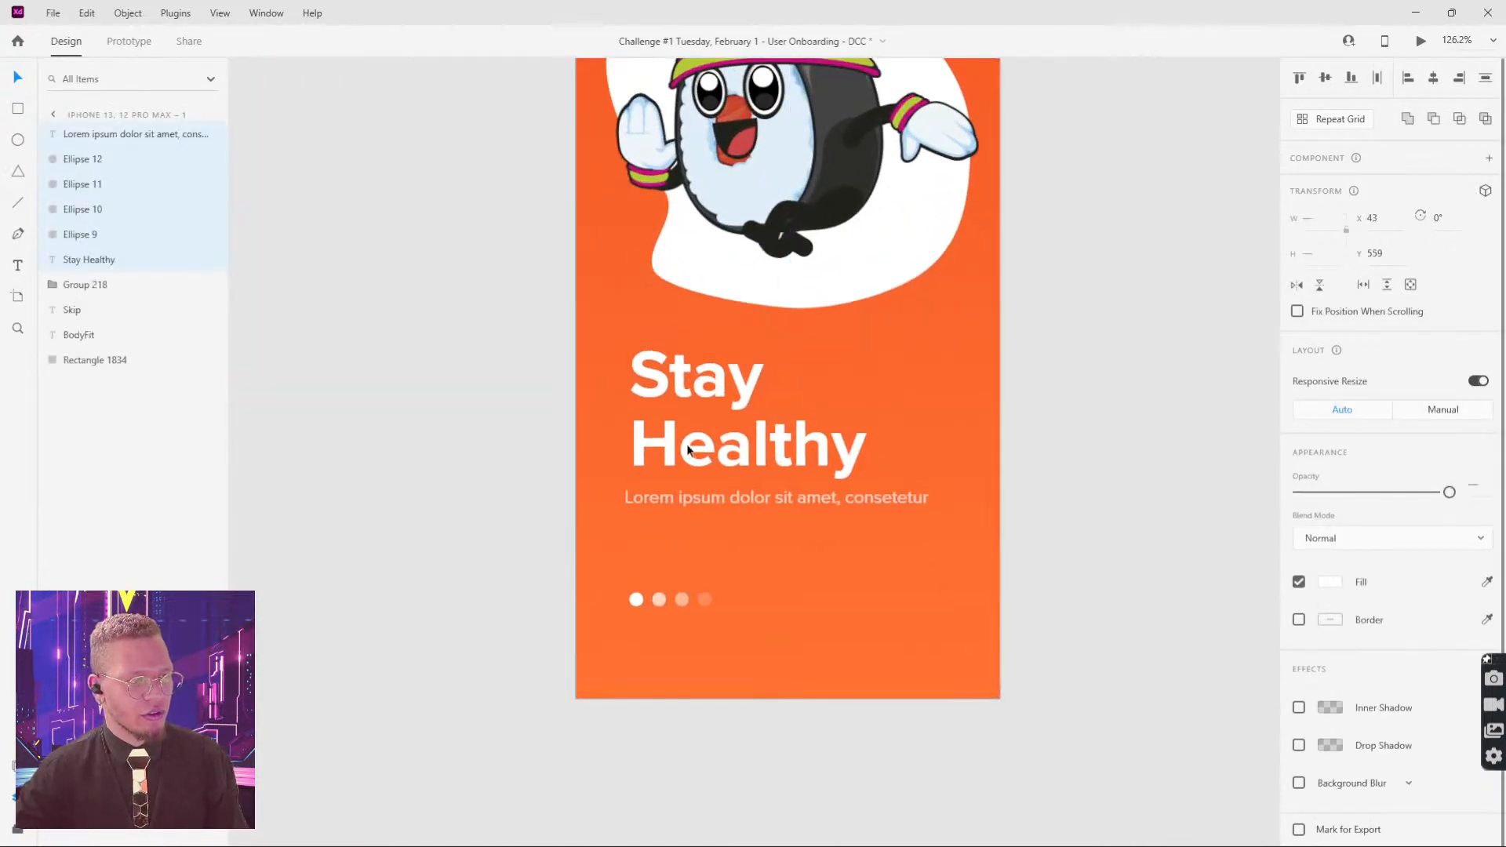
{"action": "left_click_drag", "start_coordinate": [687, 450], "coordinate": [675, 445]}
{"action": "left_click", "coordinate": [830, 665]}
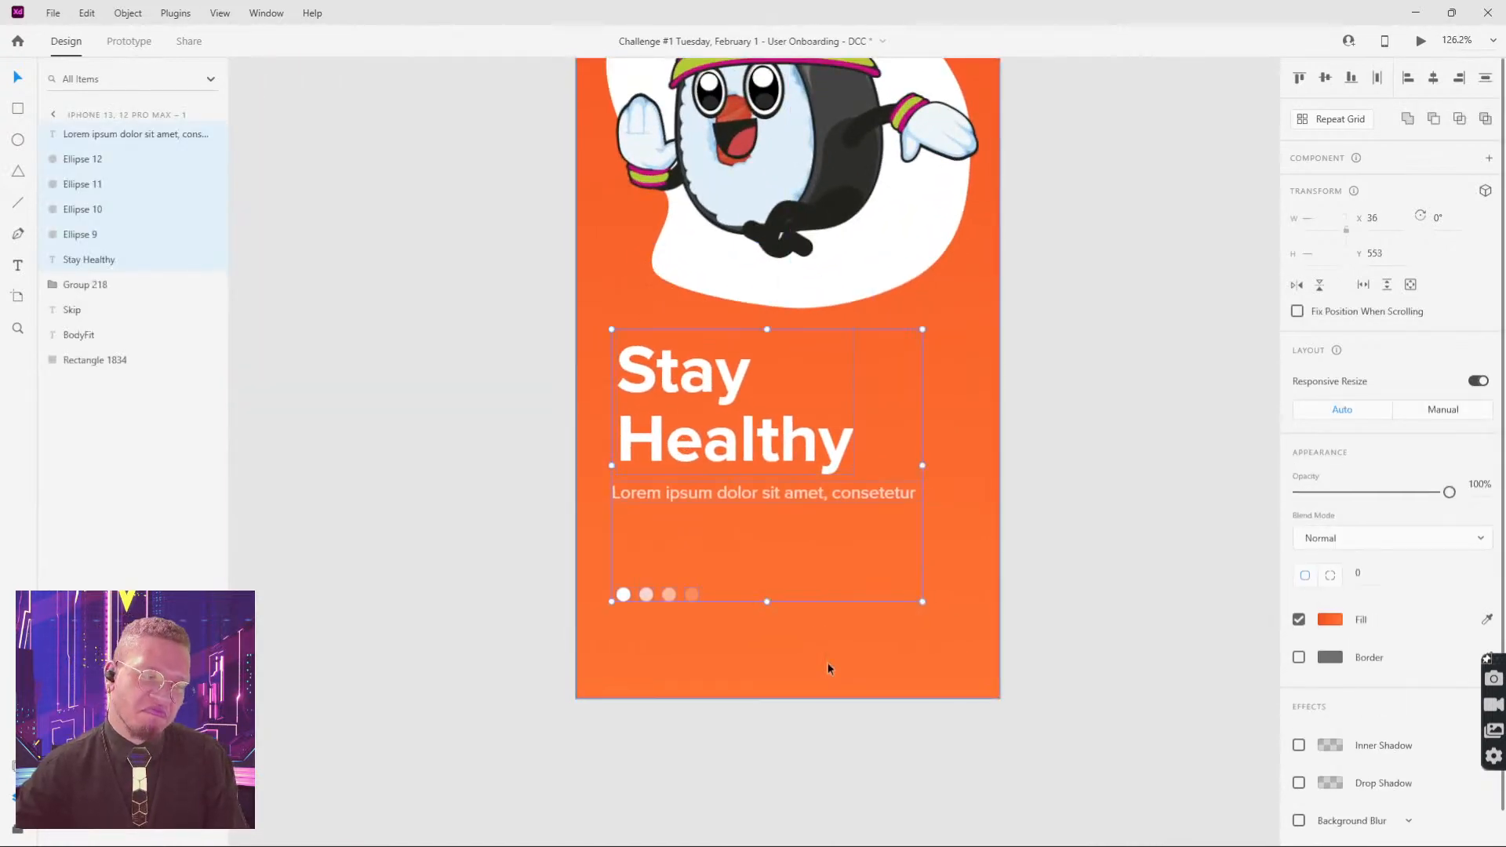
Step: Draw a white circle about 14 px across below the first pagination dot on the orange artboard
{"action": "left_click", "coordinate": [623, 594]}
{"action": "left_click", "coordinate": [646, 597]}
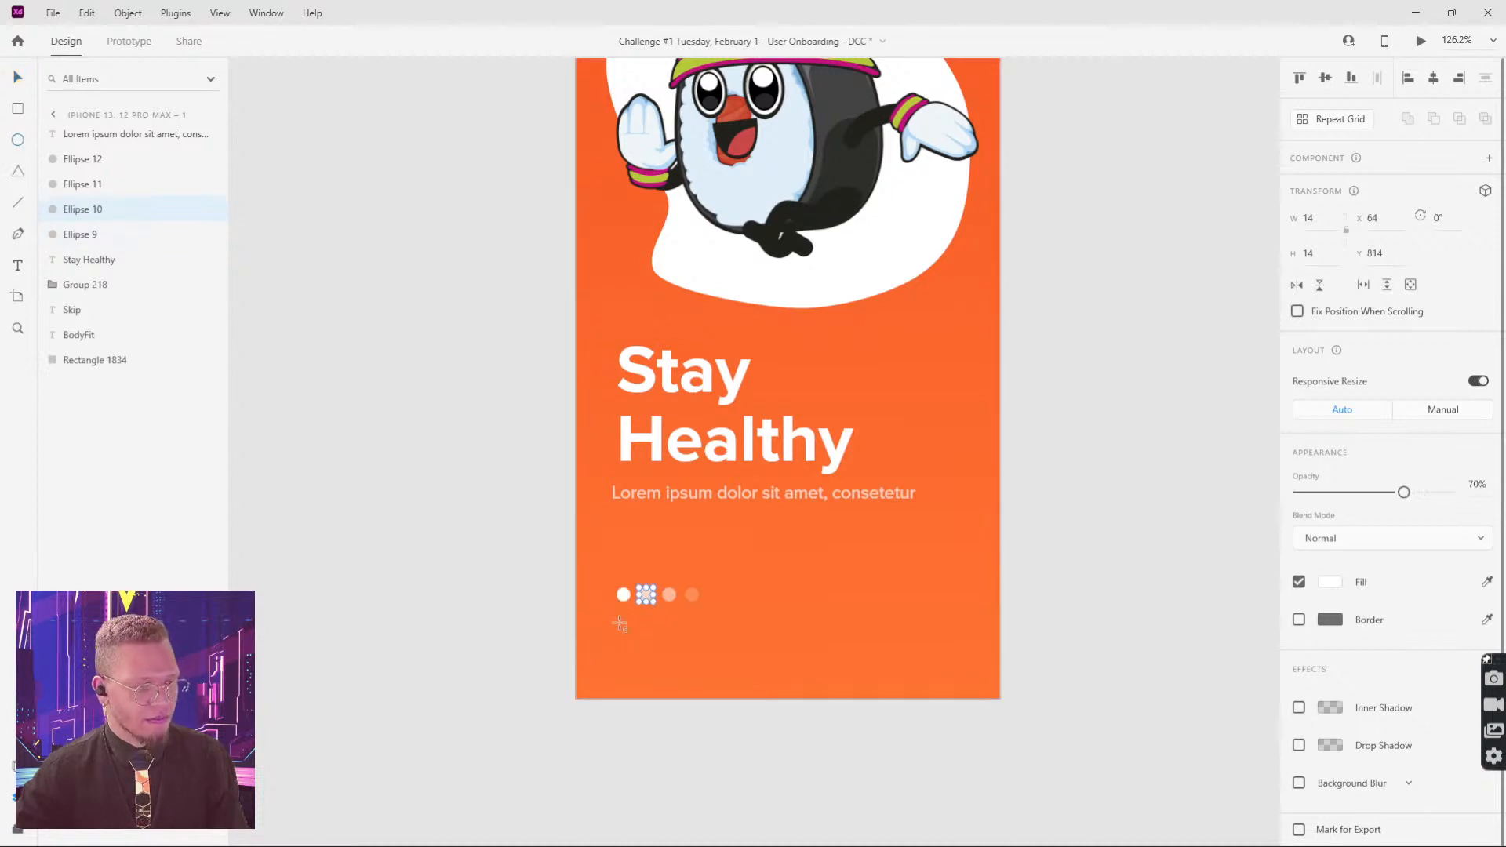
{"action": "left_click_drag", "start_coordinate": [617, 631], "coordinate": [633, 650]}
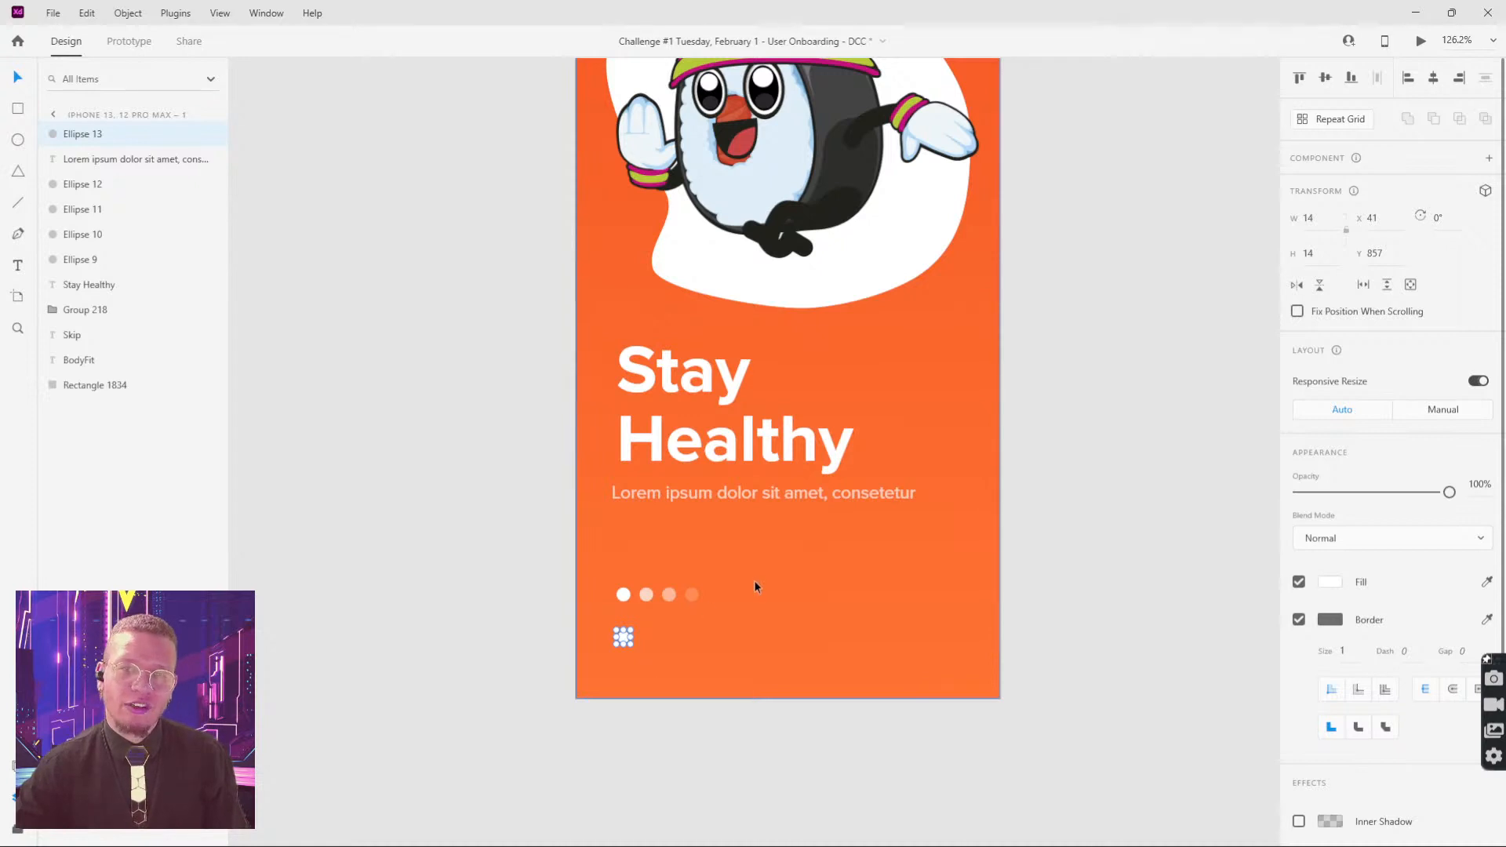
{"action": "mouse_move", "coordinate": [706, 844]}
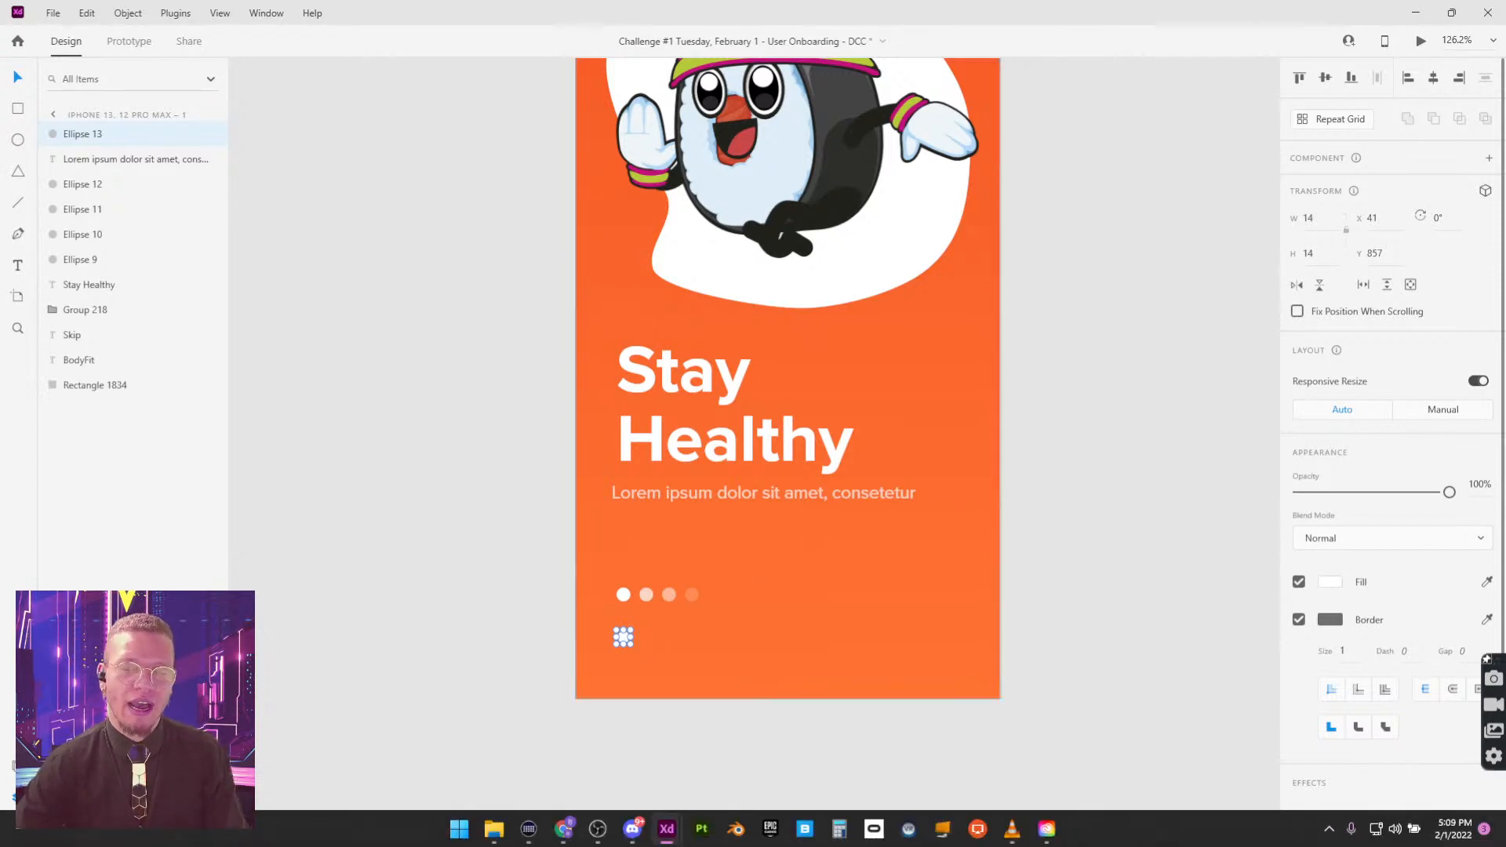
{"action": "left_click", "coordinate": [709, 643]}
Step: Repeat the new circle into a horizontal grid of five dots about 107 px wide, and ungroup the grid
{"action": "left_click", "coordinate": [625, 638]}
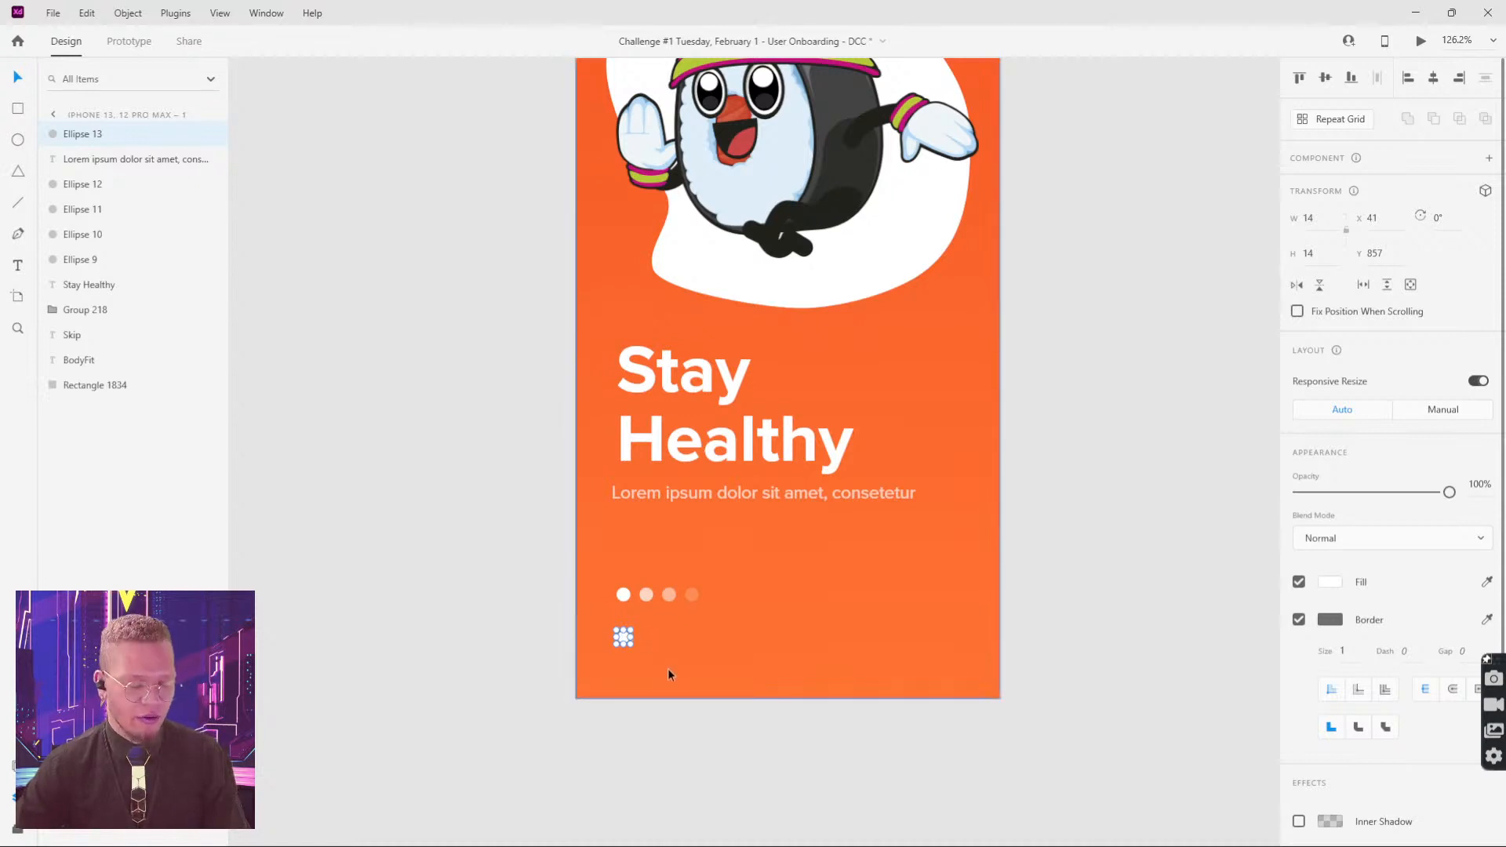
{"action": "left_click", "coordinate": [1336, 122]}
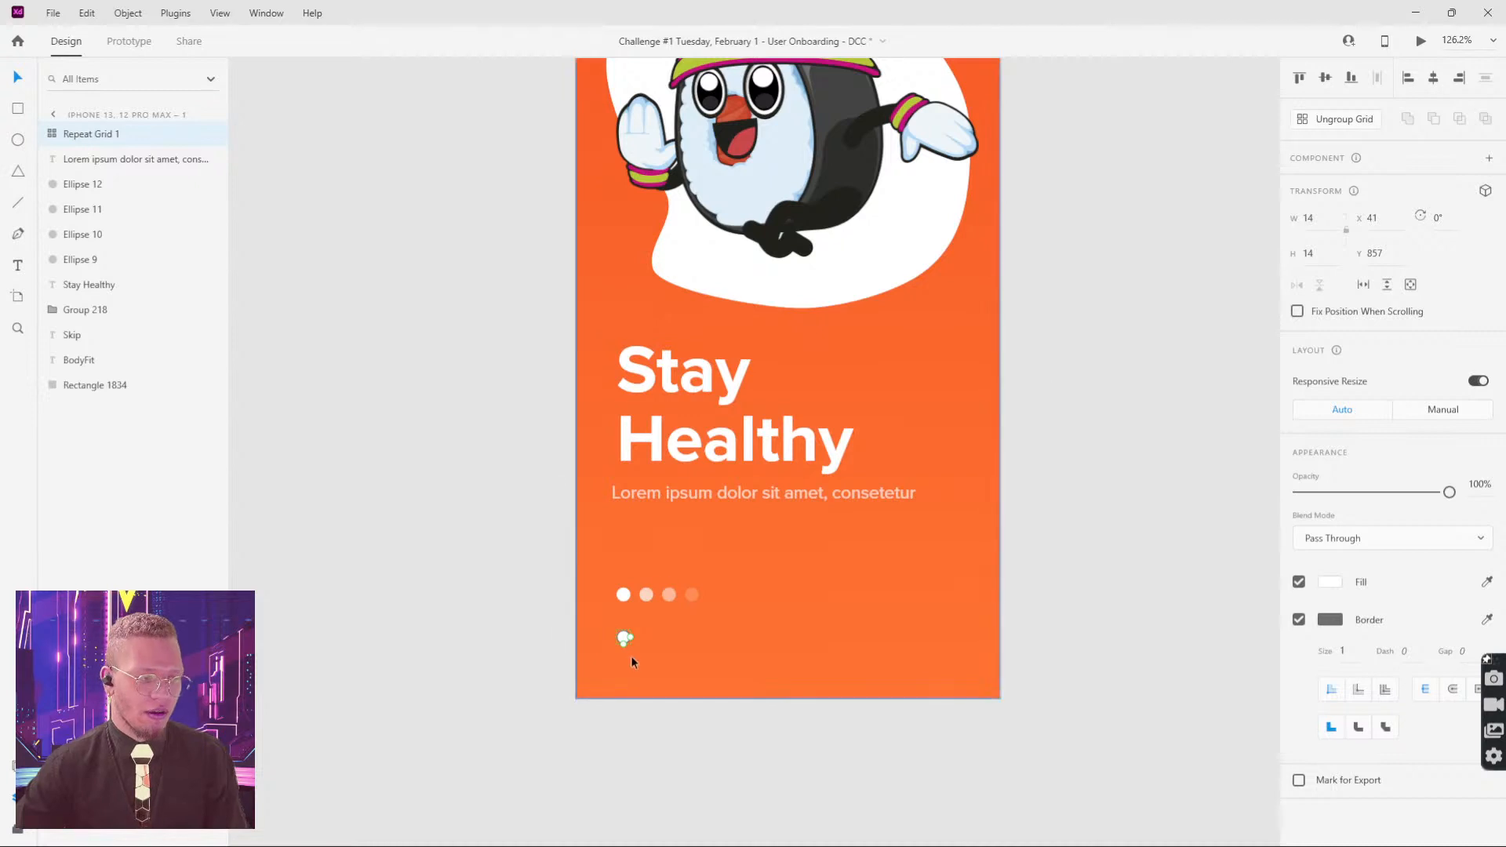
{"action": "left_click_drag", "start_coordinate": [632, 637], "coordinate": [696, 648]}
{"action": "left_click", "coordinate": [697, 696]}
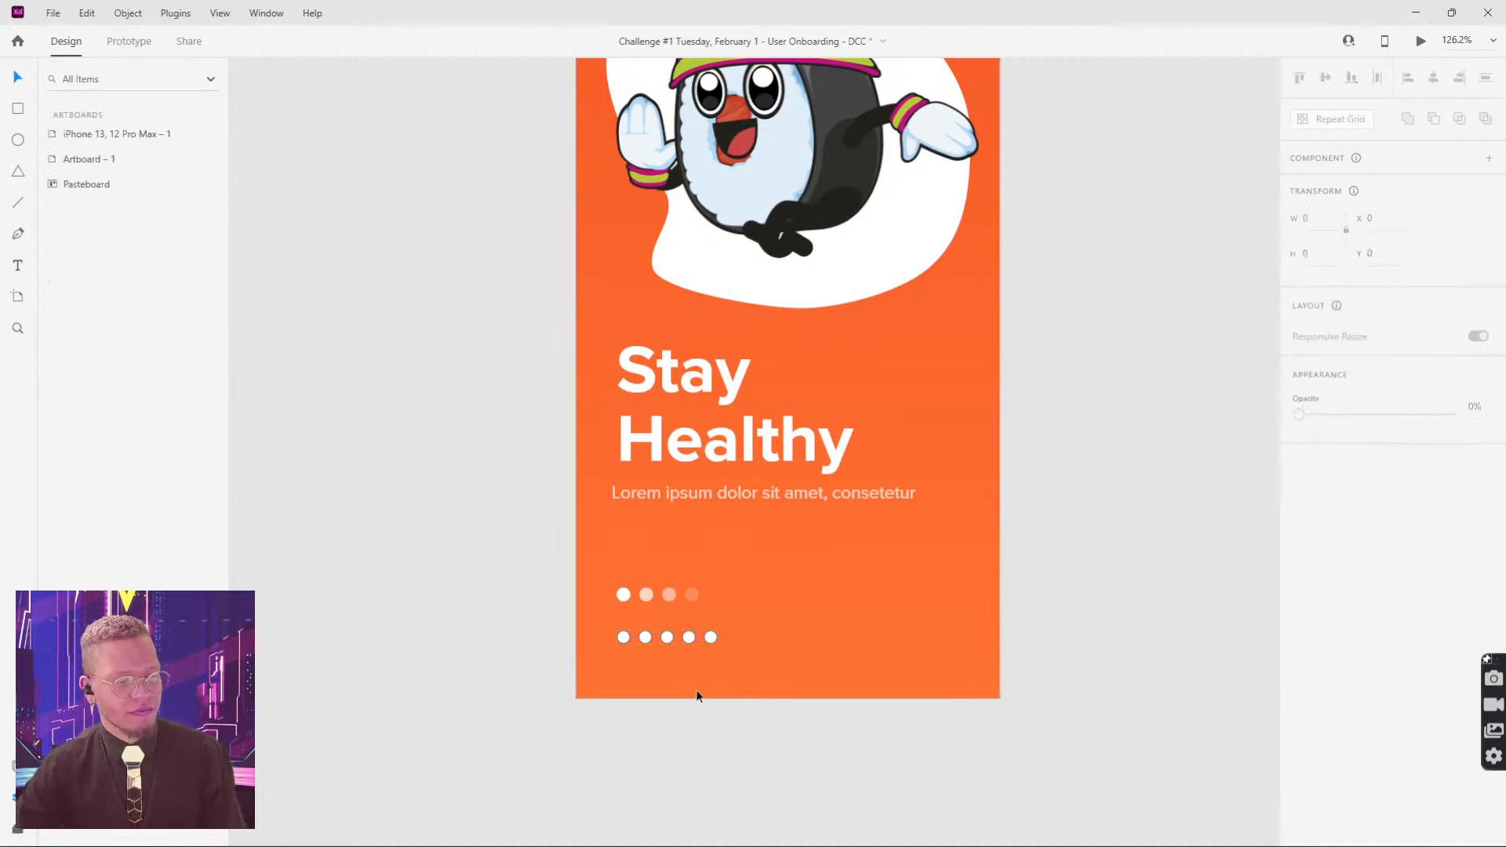
{"action": "left_click", "coordinate": [693, 639]}
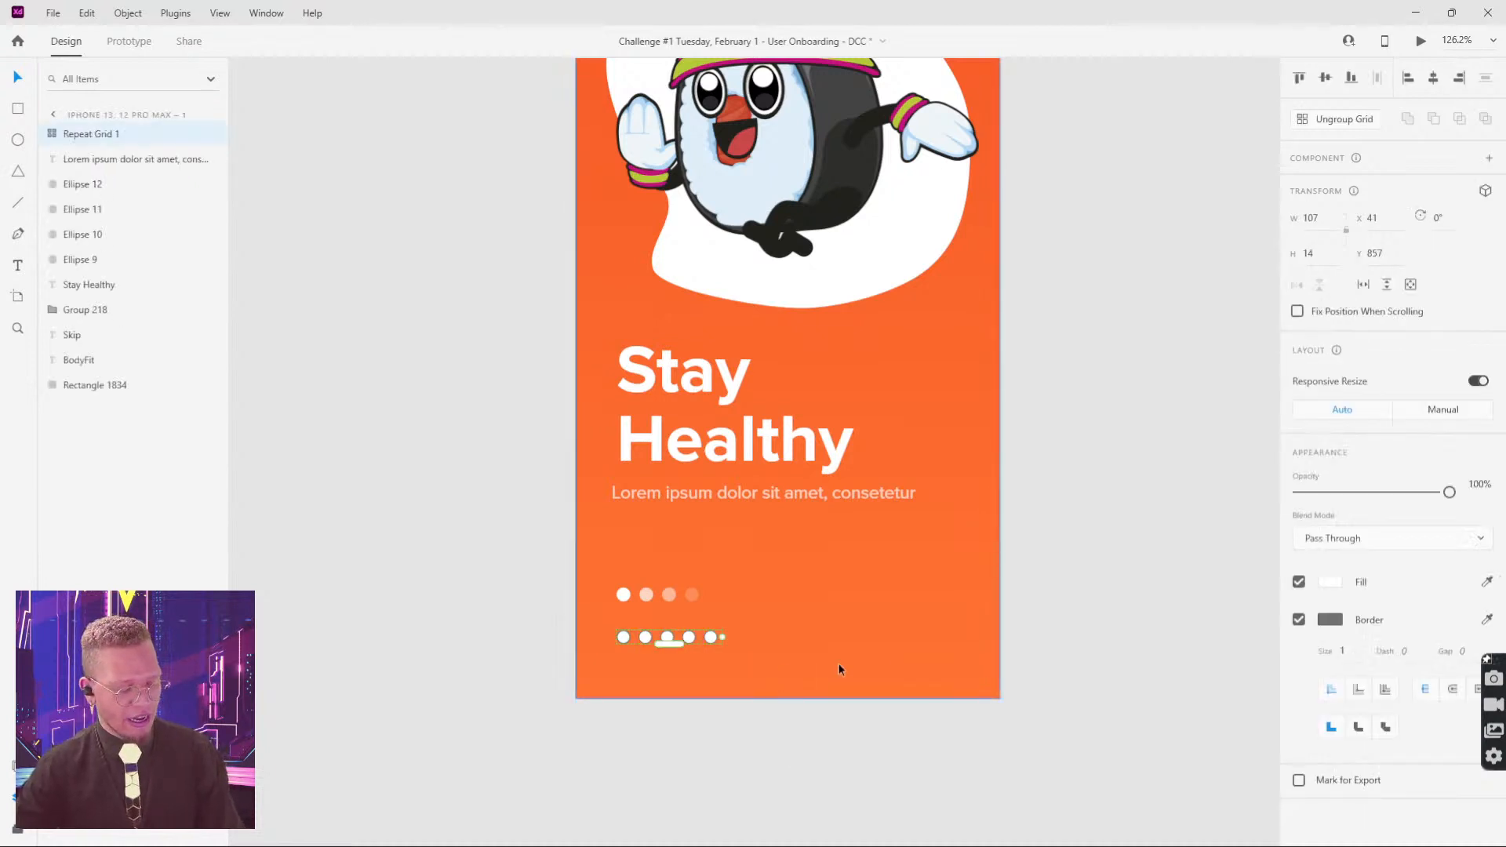
{"action": "double_click", "coordinate": [676, 633]}
{"action": "left_click", "coordinate": [716, 697]}
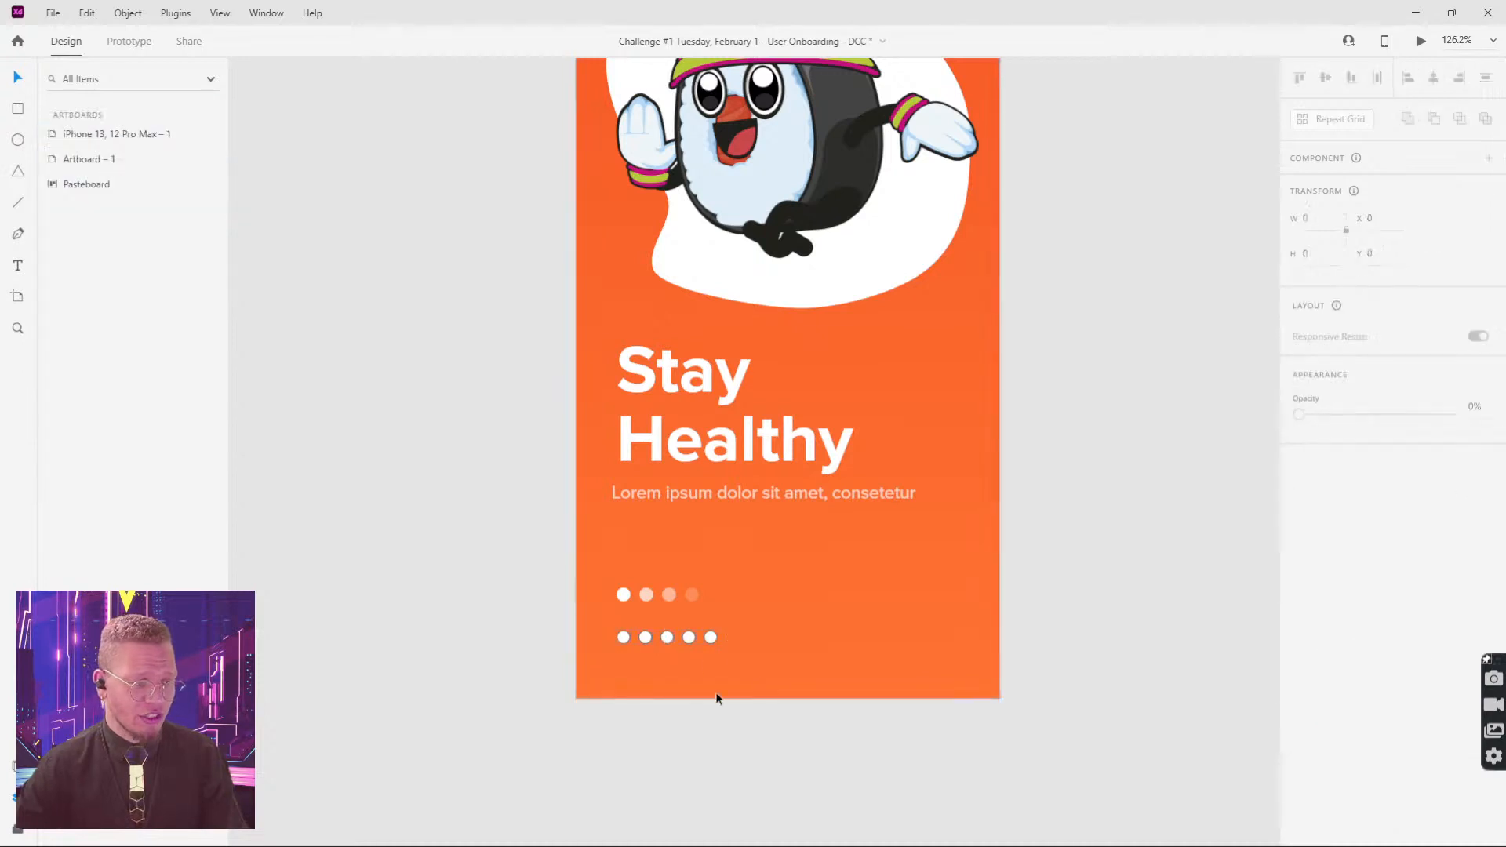
Step: Fade the new dots by lowering the fifth's opacity and setting the fourth to 30%, the third to 40% and the second to 50%
{"action": "left_click", "coordinate": [711, 639]}
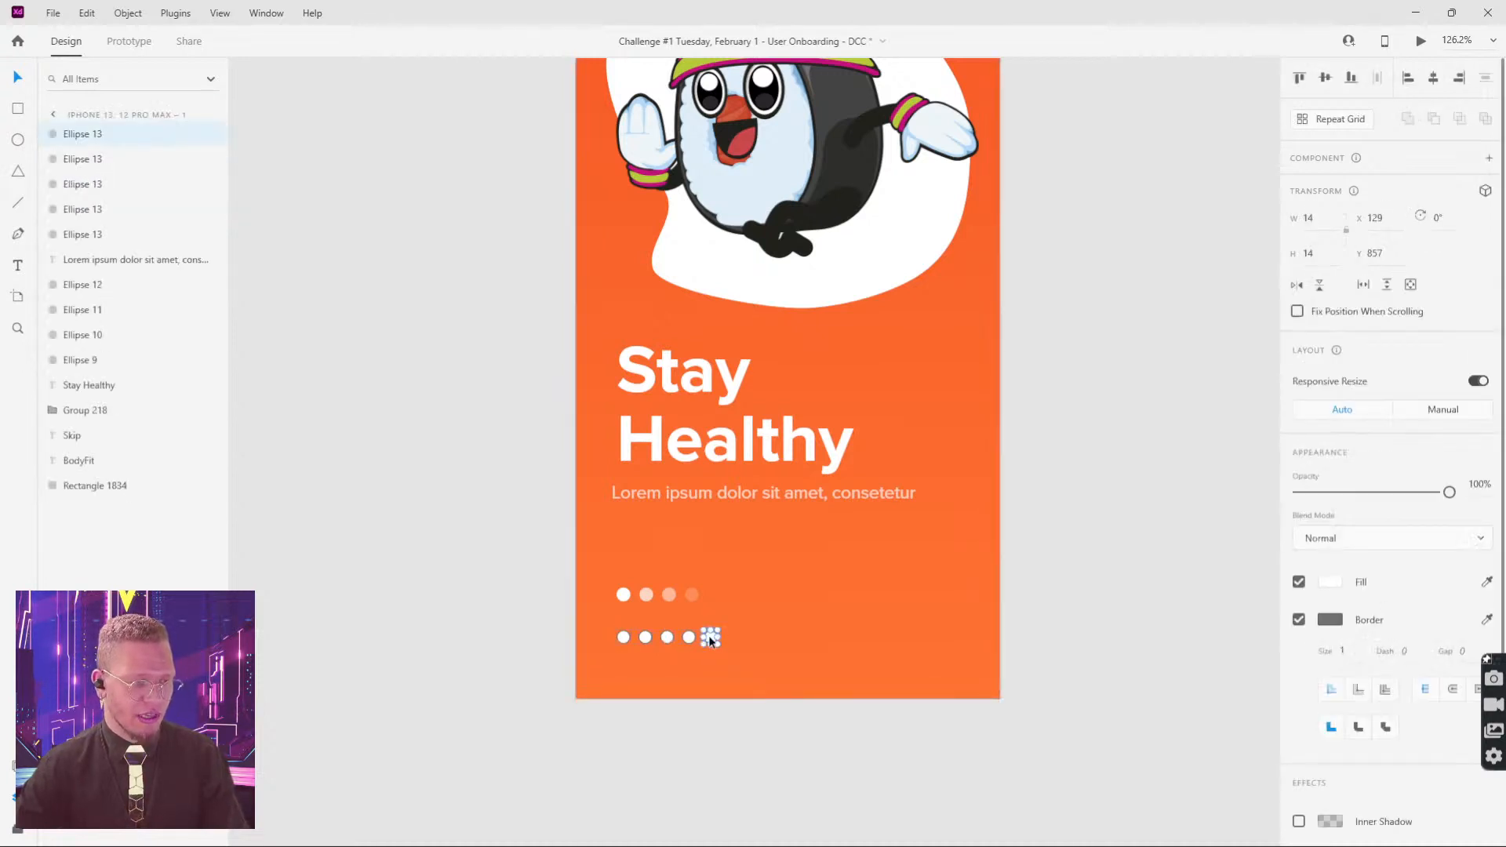
{"action": "left_click", "coordinate": [691, 639]}
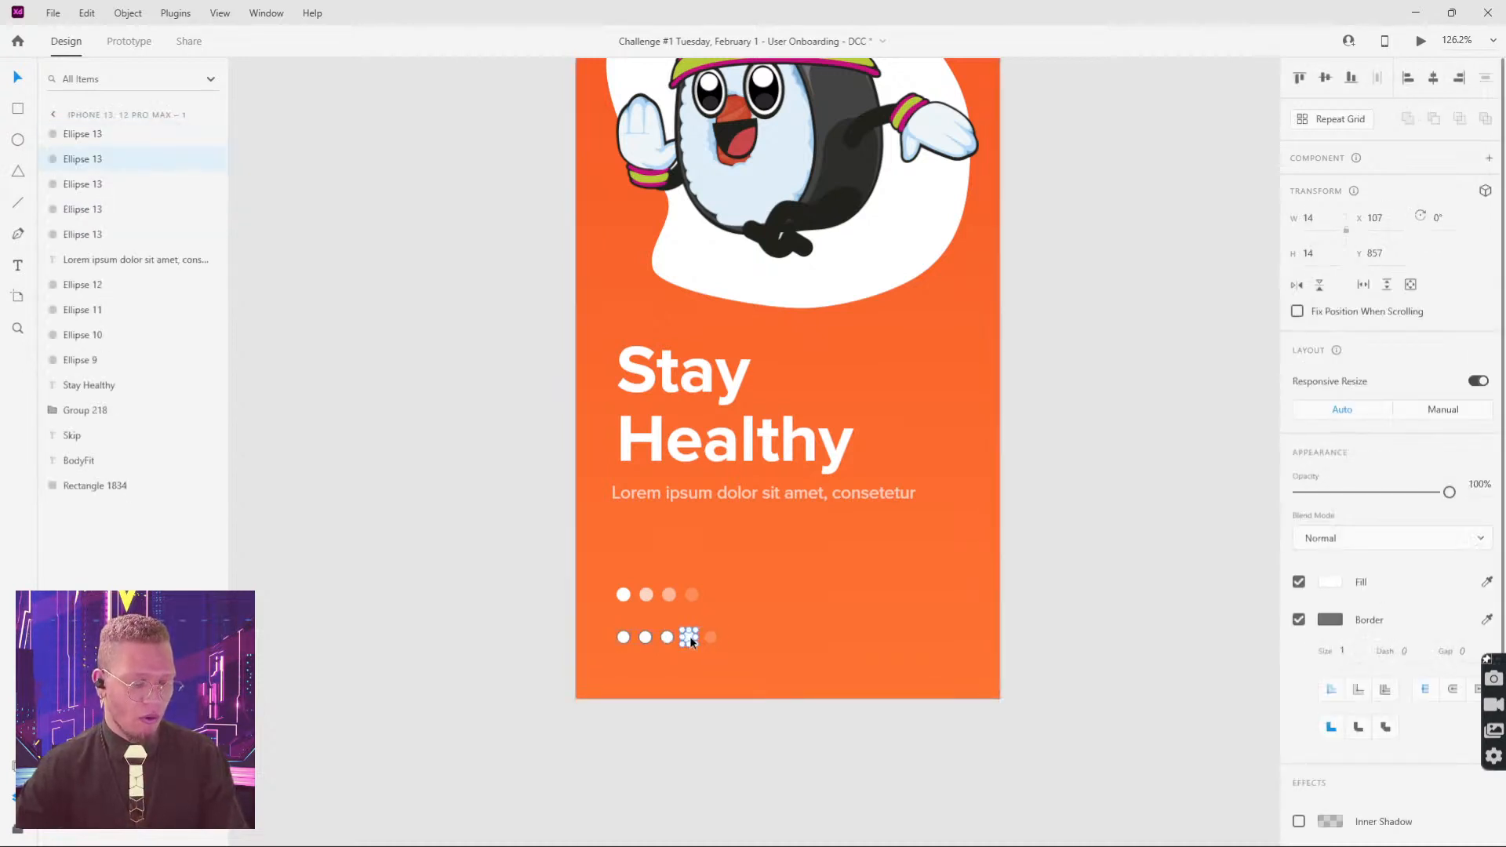
{"action": "key", "text": "3"}
{"action": "left_click", "coordinate": [666, 639]}
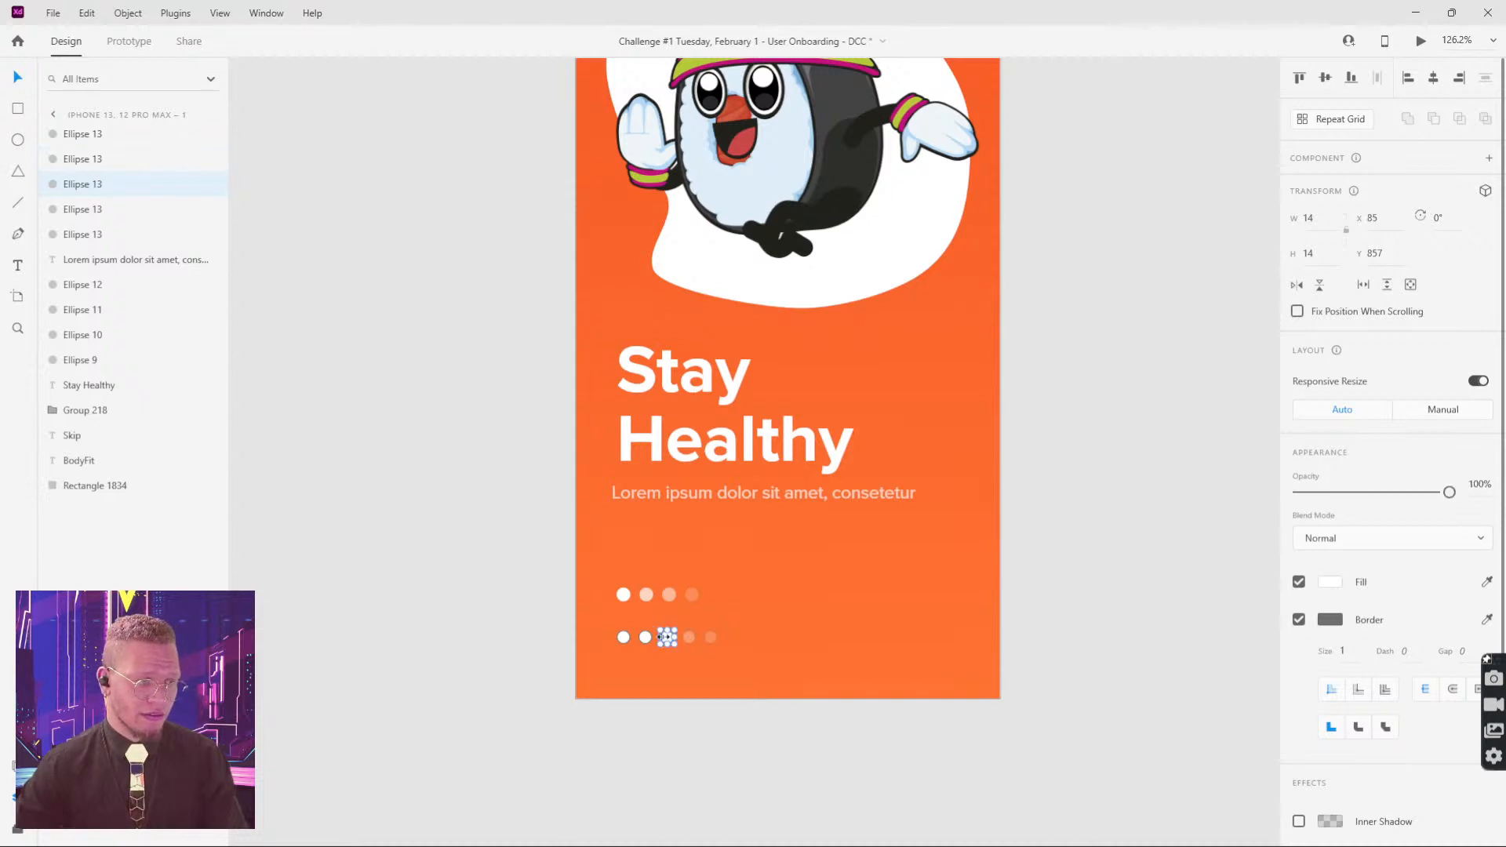
{"action": "key", "text": "4"}
{"action": "left_click", "coordinate": [645, 638]}
{"action": "key", "text": "5"}
{"action": "left_click", "coordinate": [515, 660]}
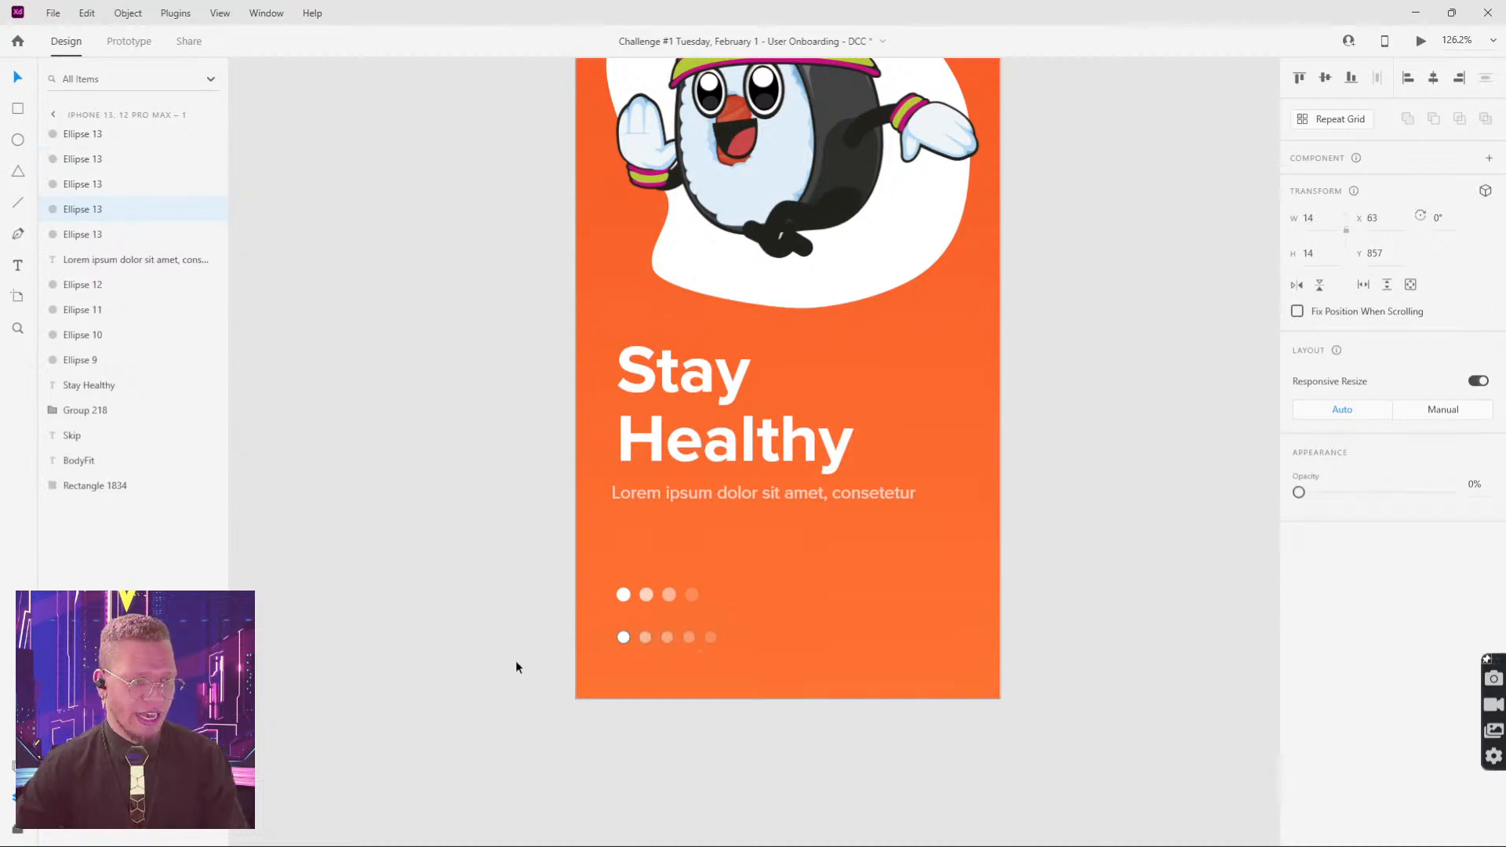
Step: Remove the border from all five new dots in the lower row
{"action": "left_click", "coordinate": [628, 639]}
{"action": "left_click", "coordinate": [645, 639], "text": "shift"}
{"action": "left_click", "coordinate": [668, 638], "text": "shift"}
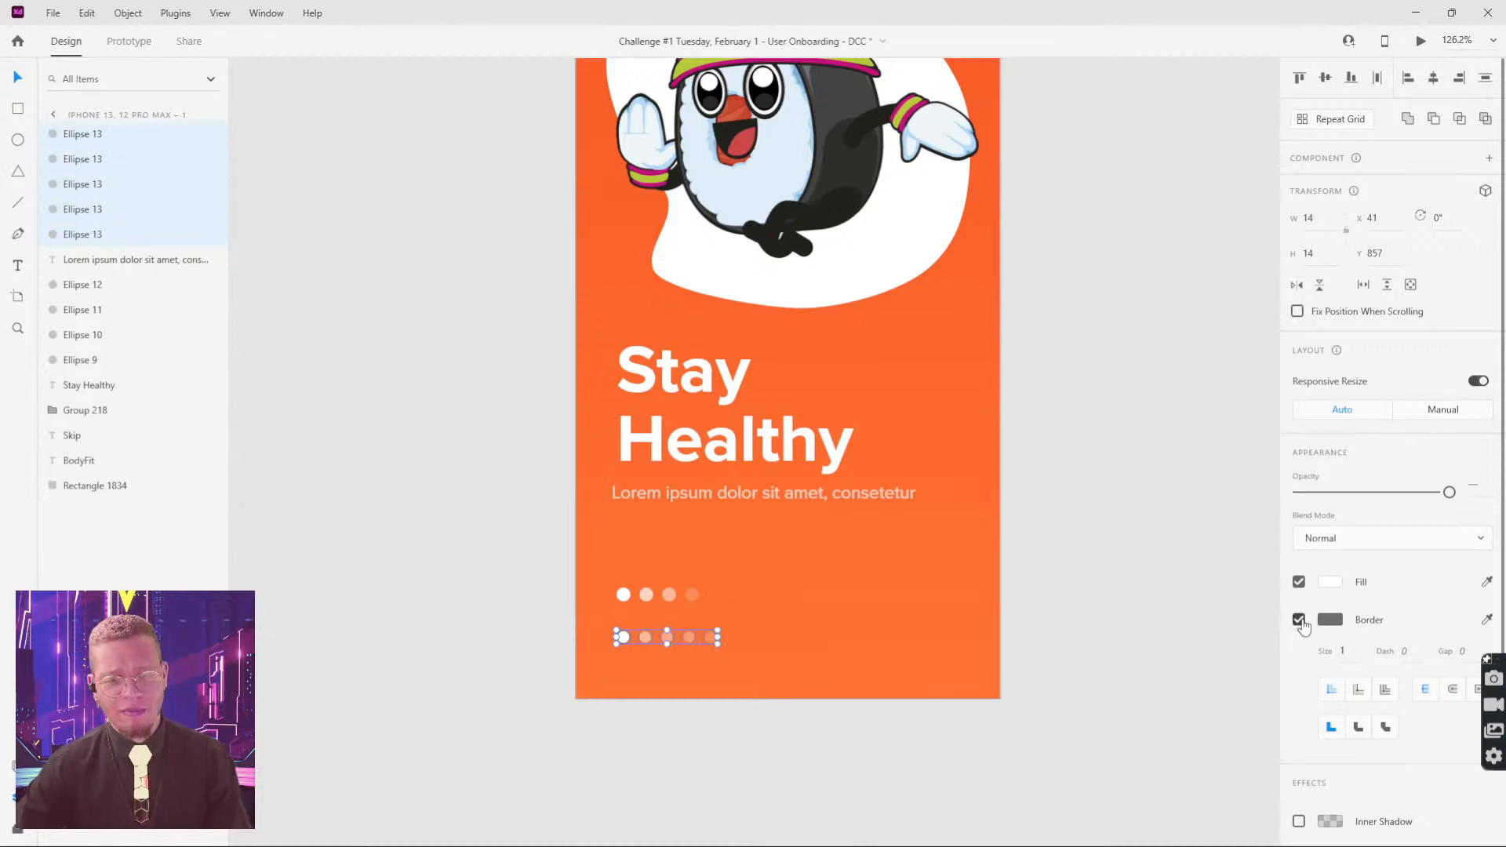
{"action": "left_click", "coordinate": [1299, 620]}
{"action": "left_click", "coordinate": [689, 744]}
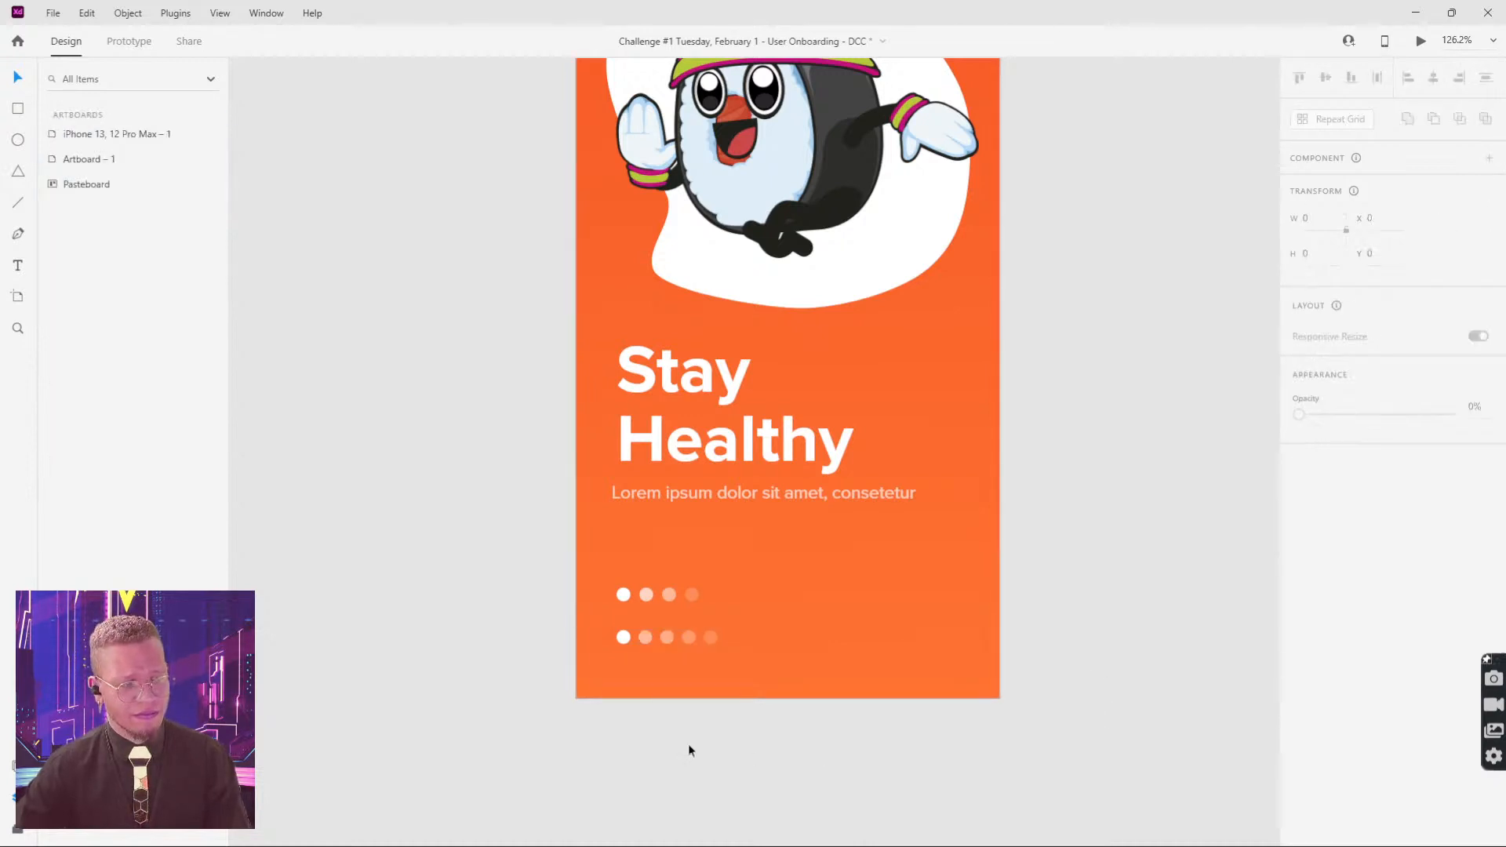
Step: Delete the lower row of five practice dots
{"action": "left_click", "coordinate": [624, 637]}
{"action": "left_click", "coordinate": [645, 637], "text": "shift"}
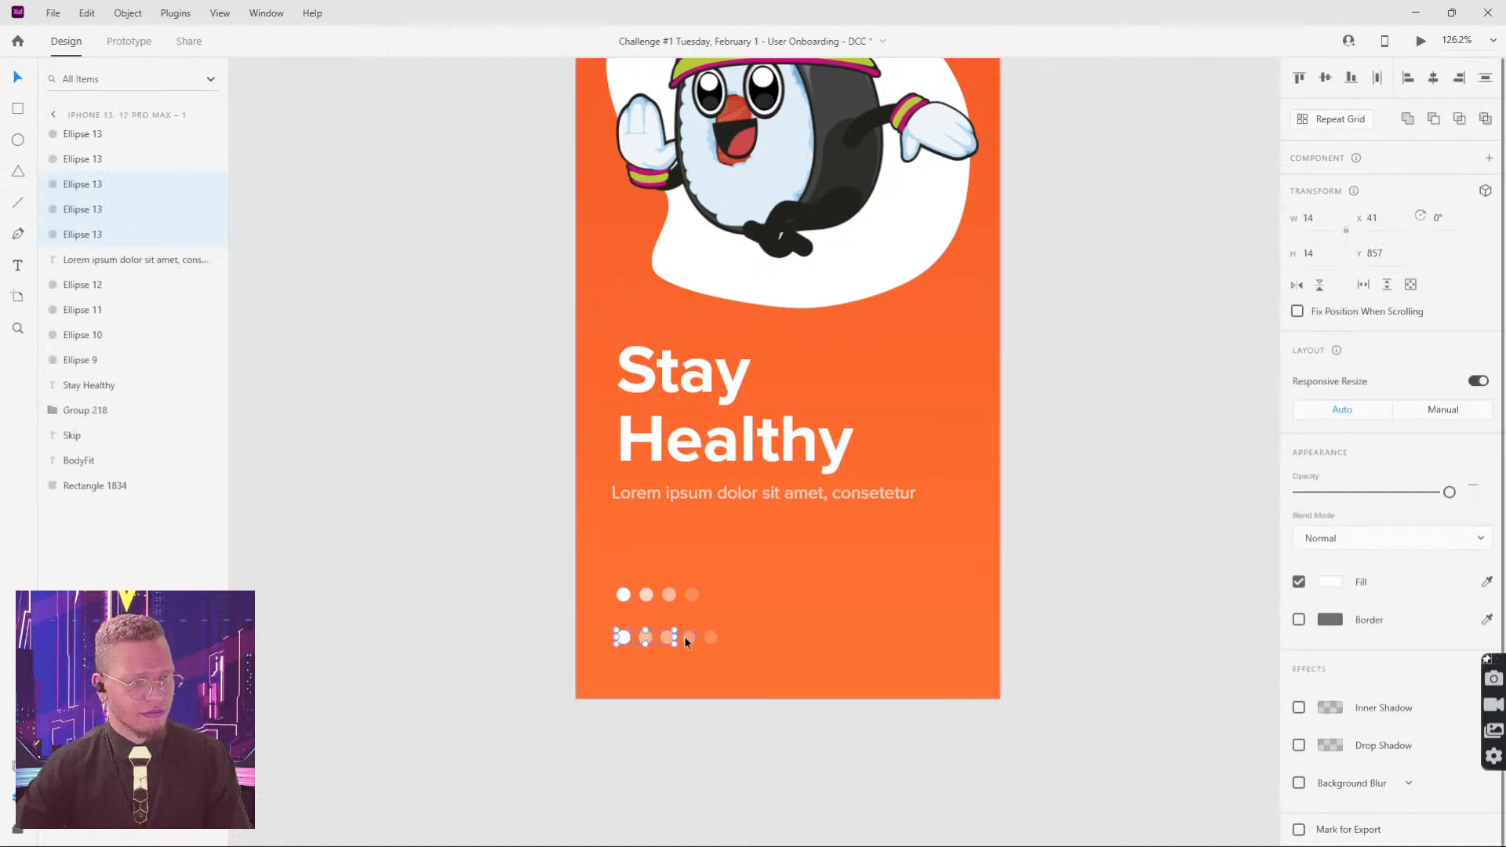
{"action": "left_click", "coordinate": [688, 637], "text": "shift"}
{"action": "left_click", "coordinate": [711, 637], "text": "shift"}
{"action": "key", "text": "Delete"}
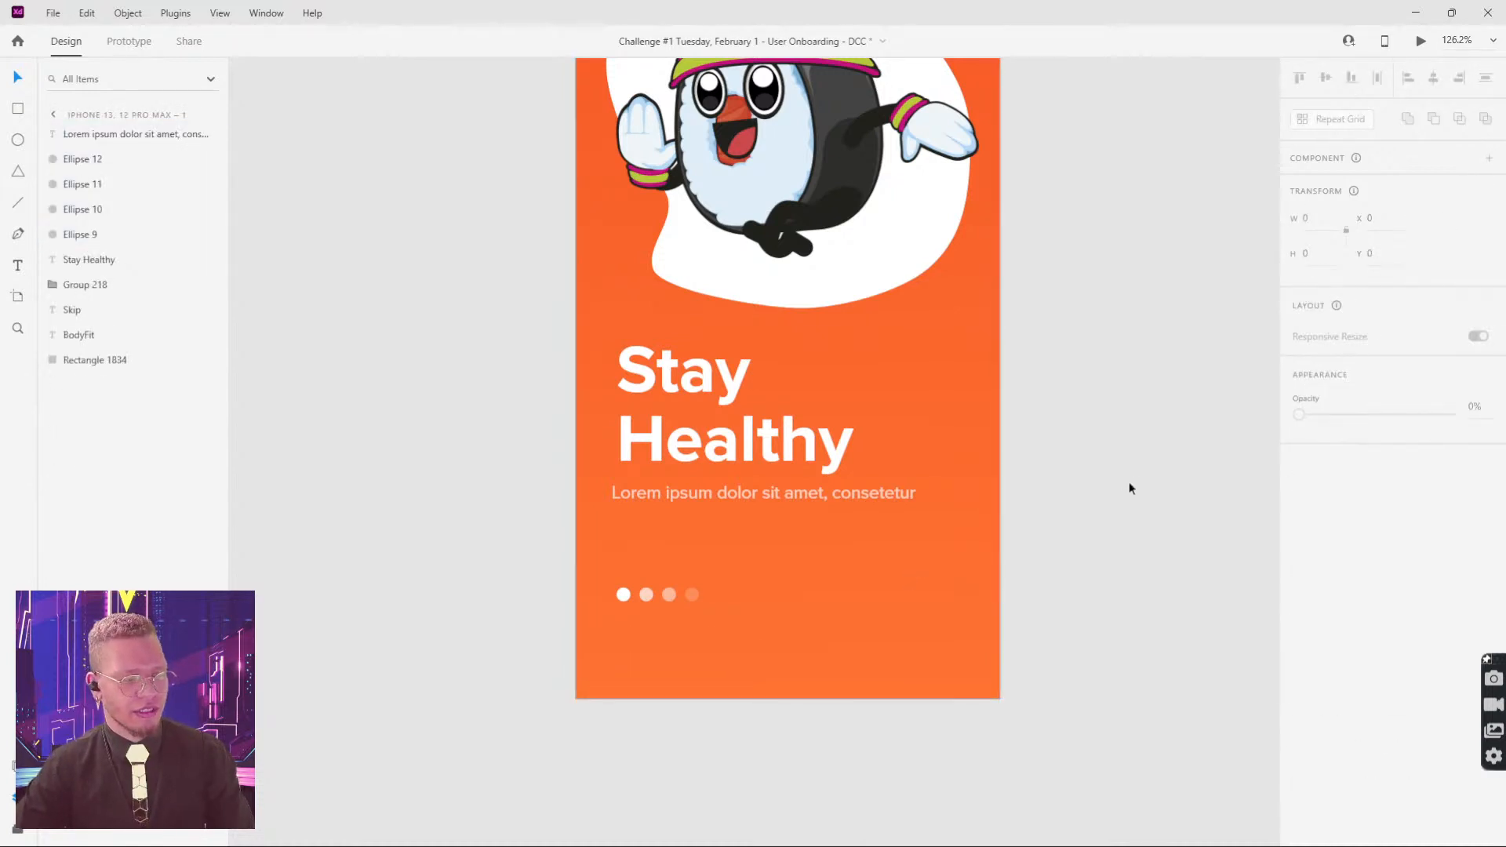
Step: Examine the assets below the phone artboard and select the circular arrow button there
{"action": "scroll", "coordinate": [1131, 449], "scroll_direction": "down", "scroll_amount": 2}
{"action": "left_click_drag", "start_coordinate": [1139, 431], "coordinate": [598, 43]}
{"action": "scroll", "coordinate": [992, 541], "scroll_direction": "down", "scroll_amount": 1}
{"action": "scroll", "coordinate": [1025, 525], "scroll_direction": "down", "scroll_amount": 3}
{"action": "scroll", "coordinate": [811, 349], "scroll_direction": "down", "scroll_amount": 1}
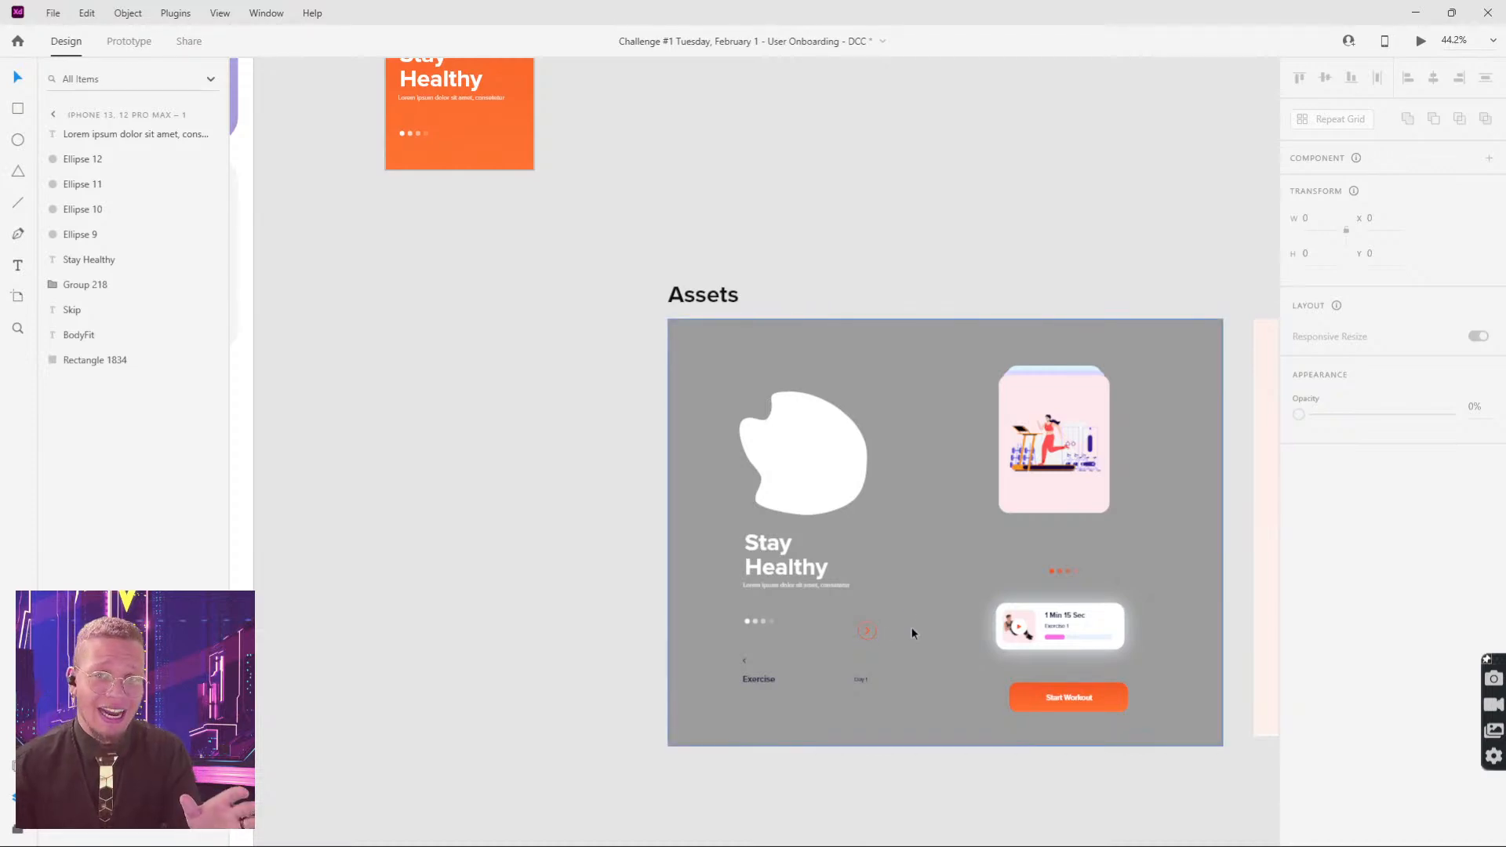
{"action": "left_click_drag", "start_coordinate": [675, 289], "coordinate": [724, 371]}
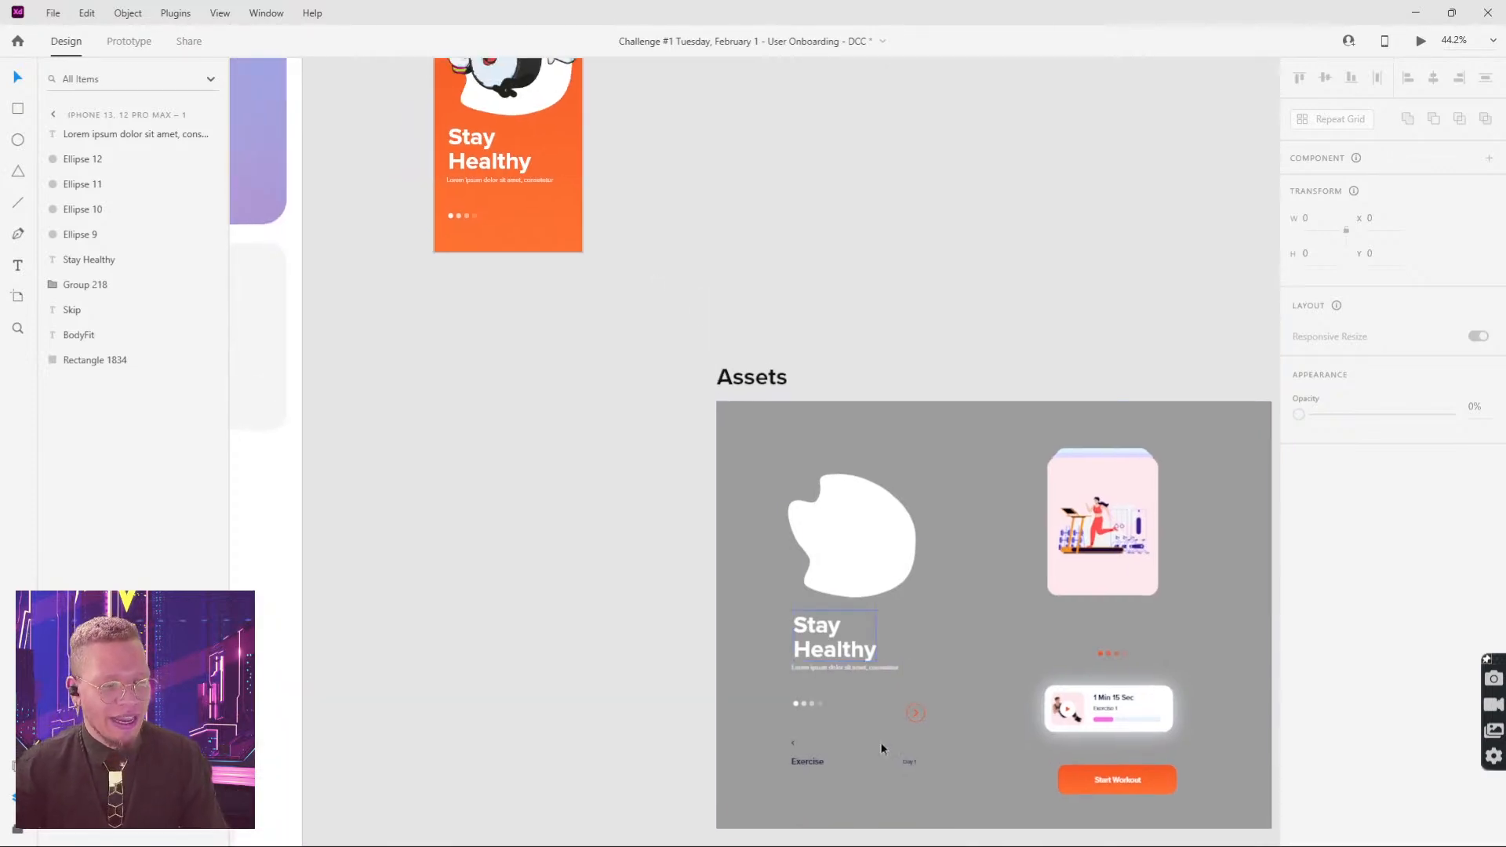
{"action": "left_click", "coordinate": [917, 713]}
{"action": "left_click_drag", "start_coordinate": [761, 250], "coordinate": [1018, 561]}
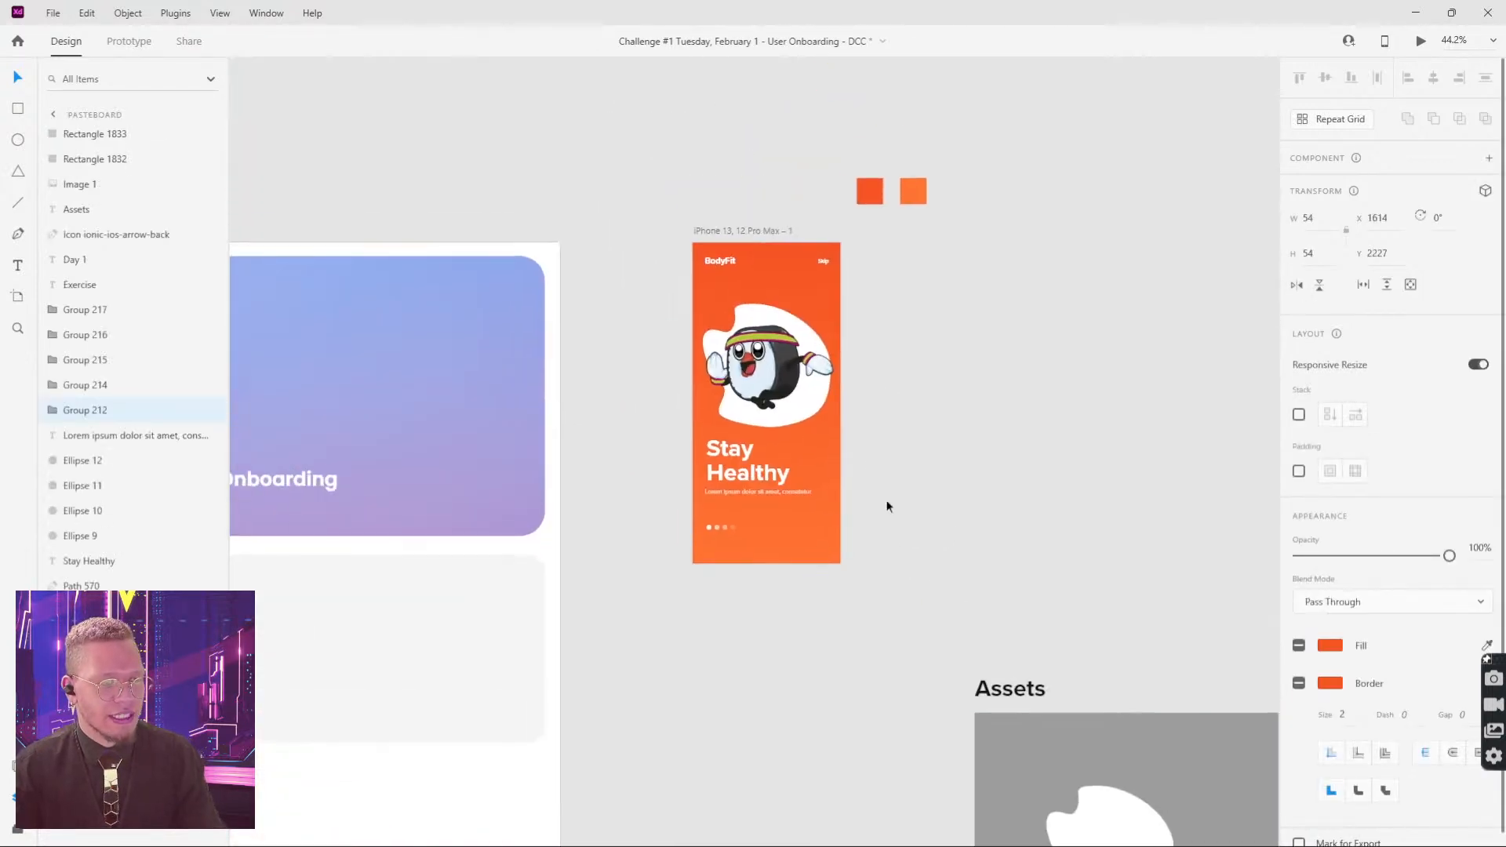
Step: Compare the orange phone screen with the reference design, checking the curved notch around the arrow button
{"action": "scroll", "coordinate": [874, 456], "scroll_direction": "up", "scroll_amount": 4}
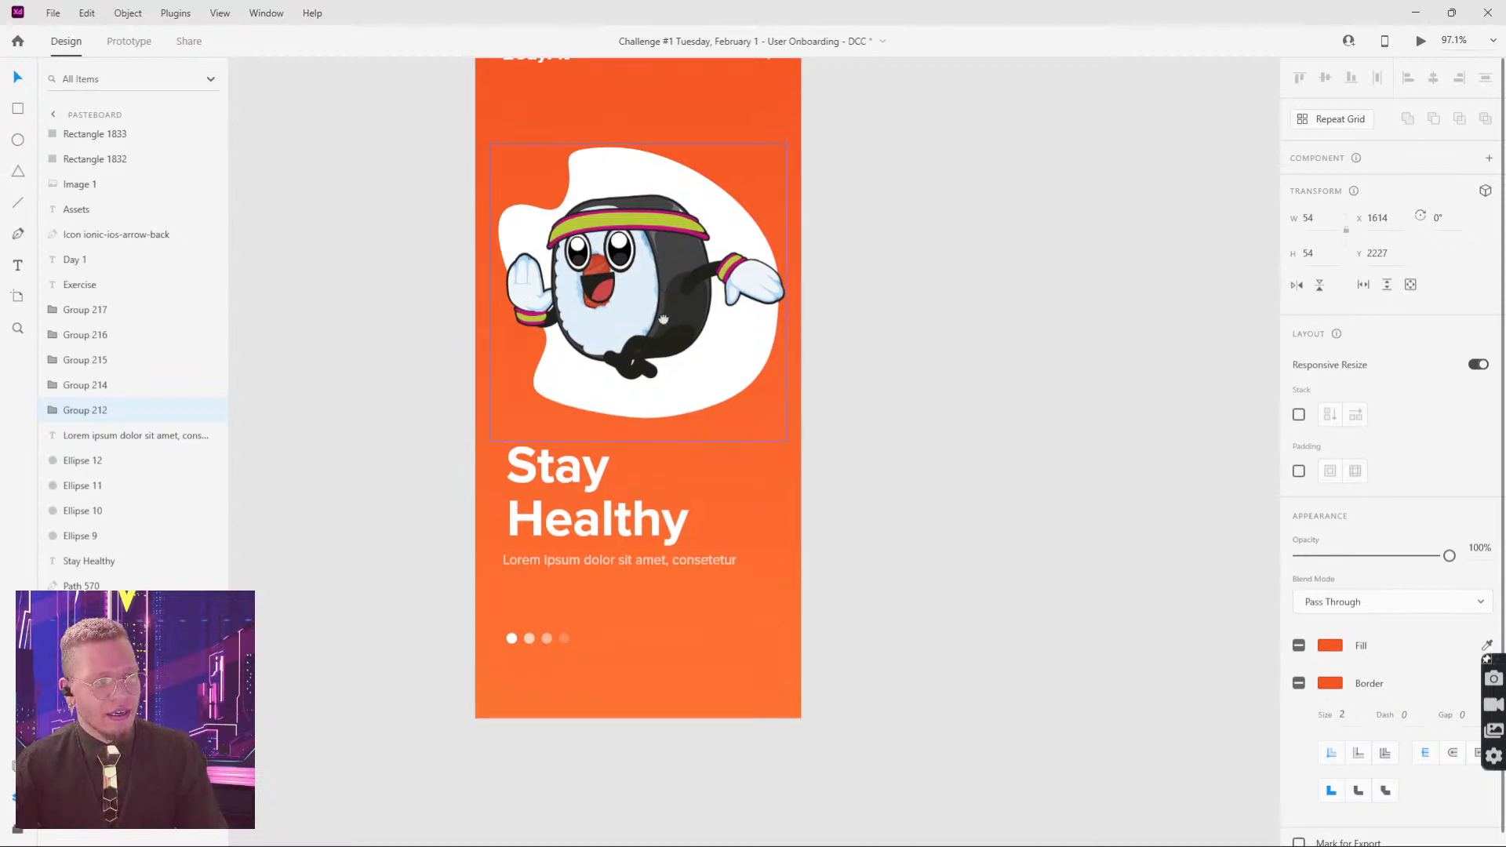
{"action": "scroll", "coordinate": [620, 366], "scroll_direction": "up", "scroll_amount": 2}
{"action": "left_click_drag", "start_coordinate": [448, 339], "coordinate": [671, 275]}
{"action": "scroll", "coordinate": [688, 391], "scroll_direction": "down", "scroll_amount": 1}
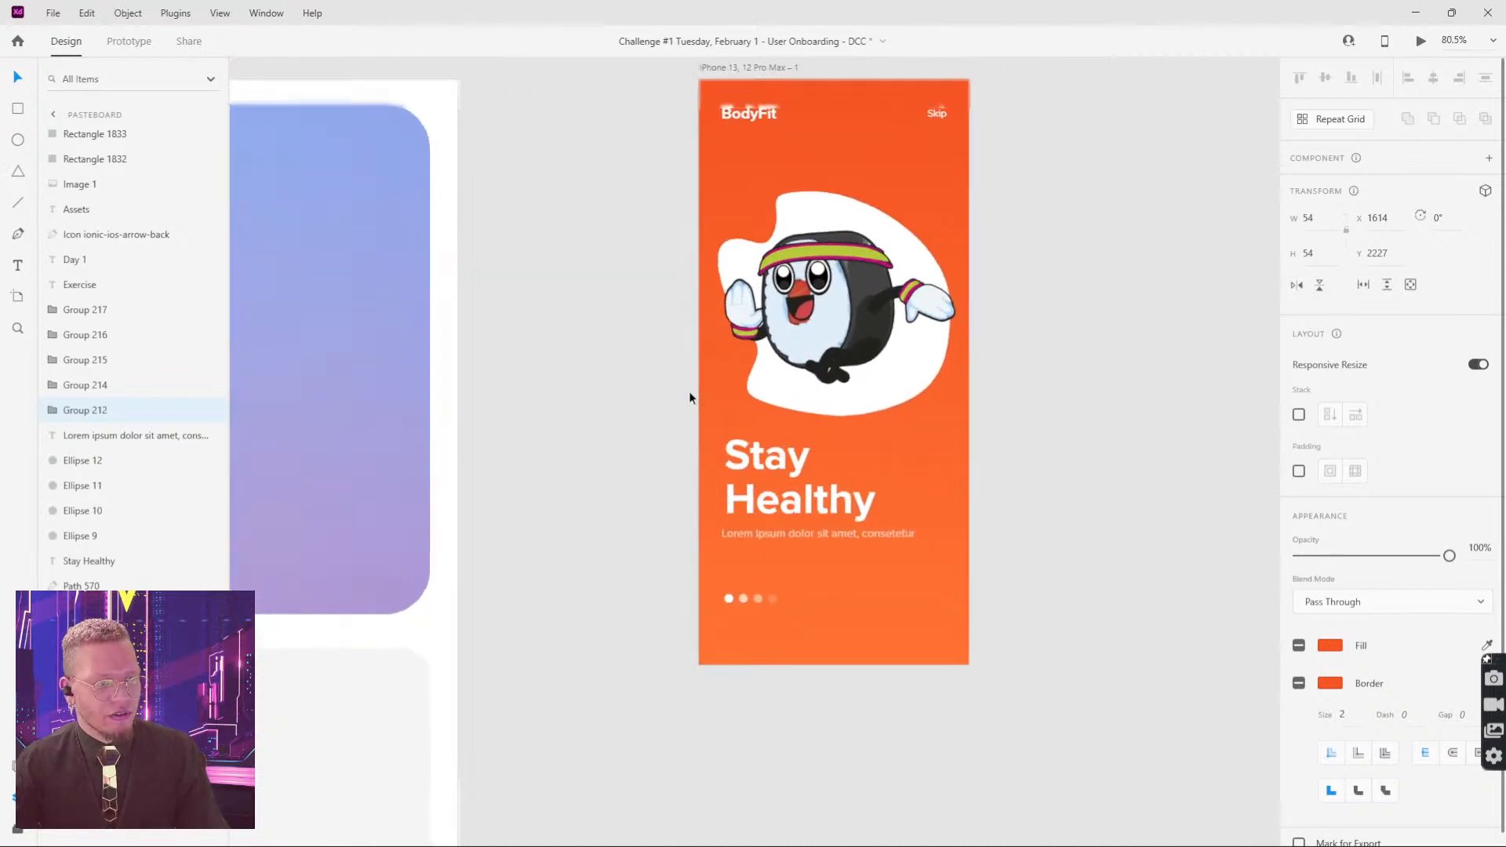
{"action": "scroll", "coordinate": [689, 390], "scroll_direction": "up", "scroll_amount": 1}
{"action": "scroll", "coordinate": [689, 391], "scroll_direction": "down", "scroll_amount": 4}
{"action": "left_click_drag", "start_coordinate": [689, 391], "coordinate": [952, 185]}
{"action": "left_click_drag", "start_coordinate": [629, 468], "coordinate": [869, 225]}
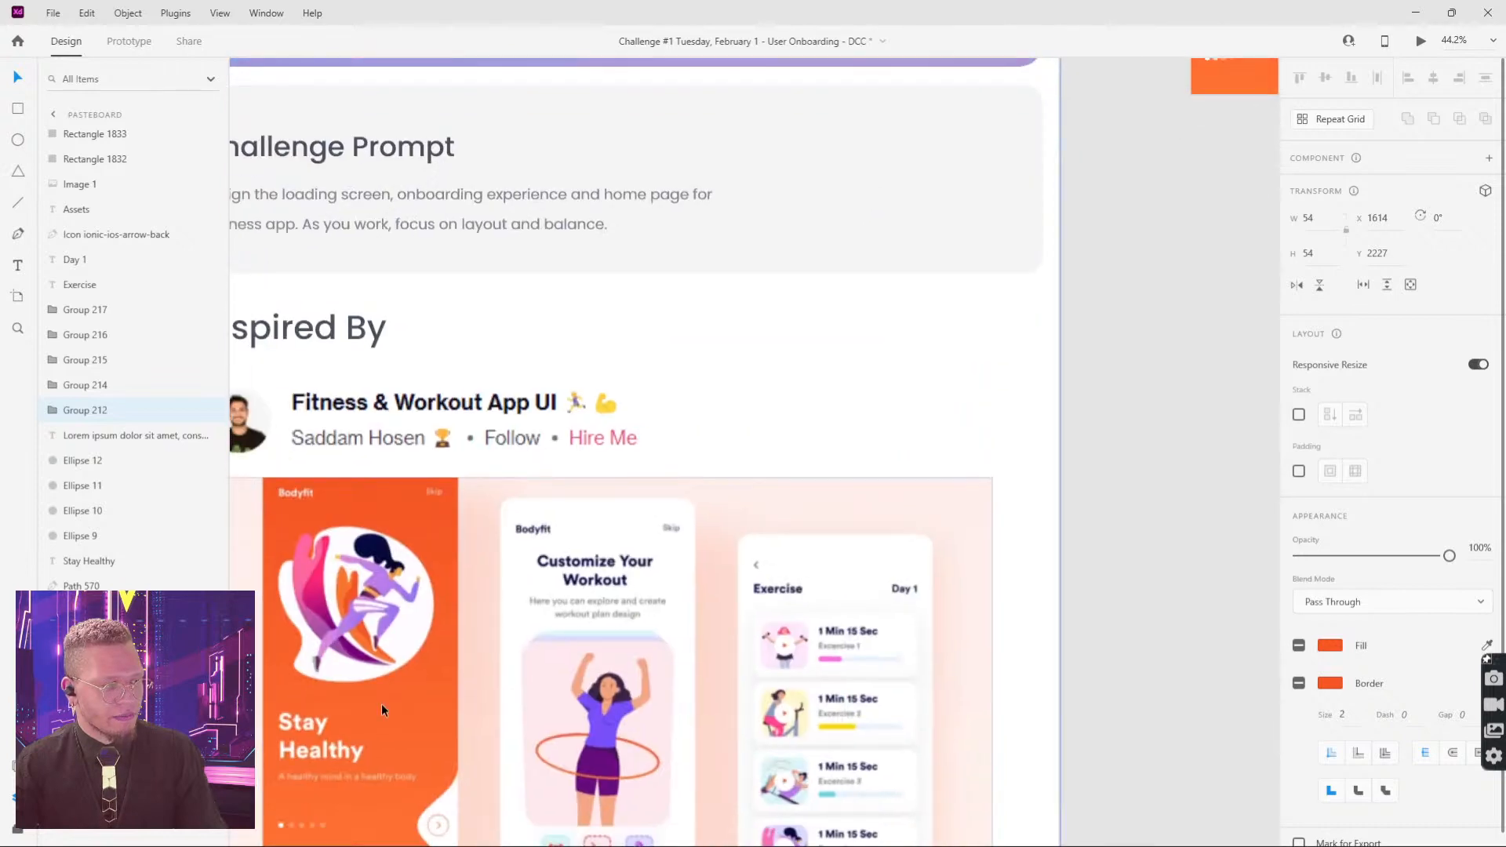
{"action": "left_click_drag", "start_coordinate": [952, 266], "coordinate": [469, 714]}
{"action": "scroll", "coordinate": [922, 437], "scroll_direction": "up", "scroll_amount": 5}
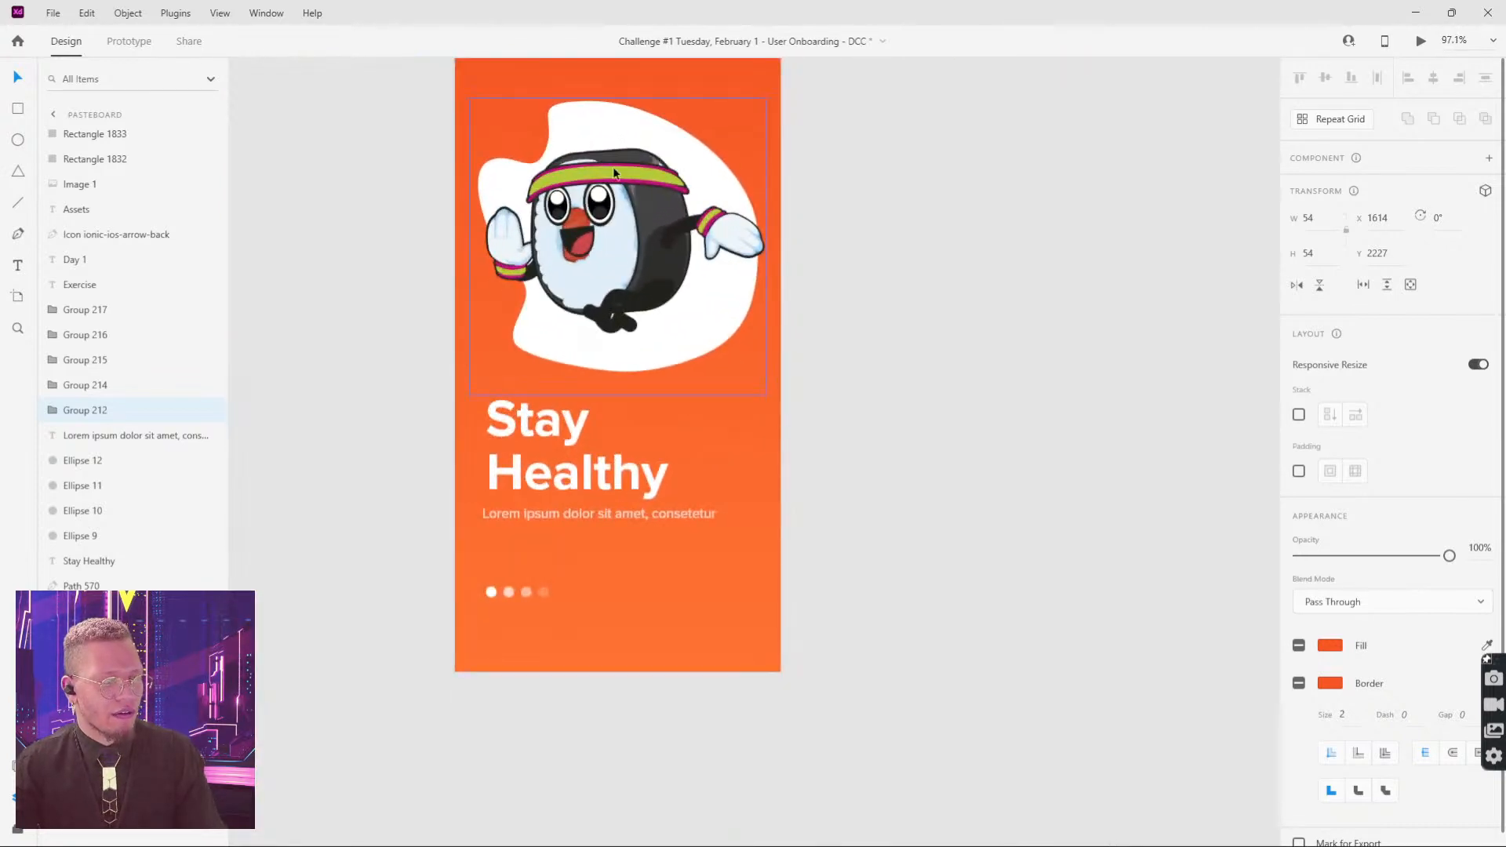
Step: Add three anchor points along the orange background's lower right edge and pull the middle one inward to about X 351
{"action": "left_click", "coordinate": [759, 534]}
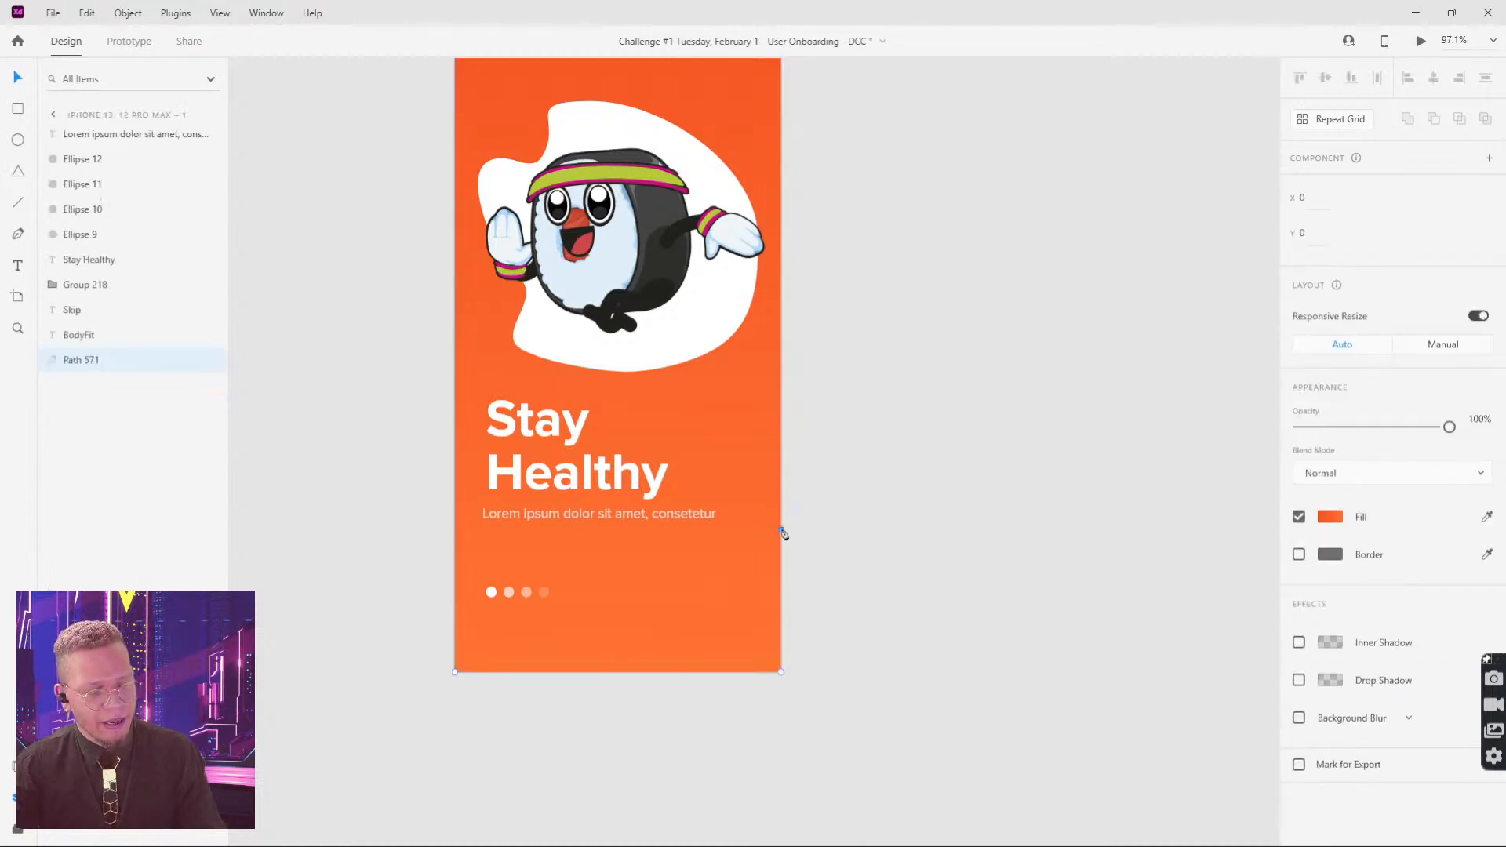
{"action": "left_click", "coordinate": [782, 514]}
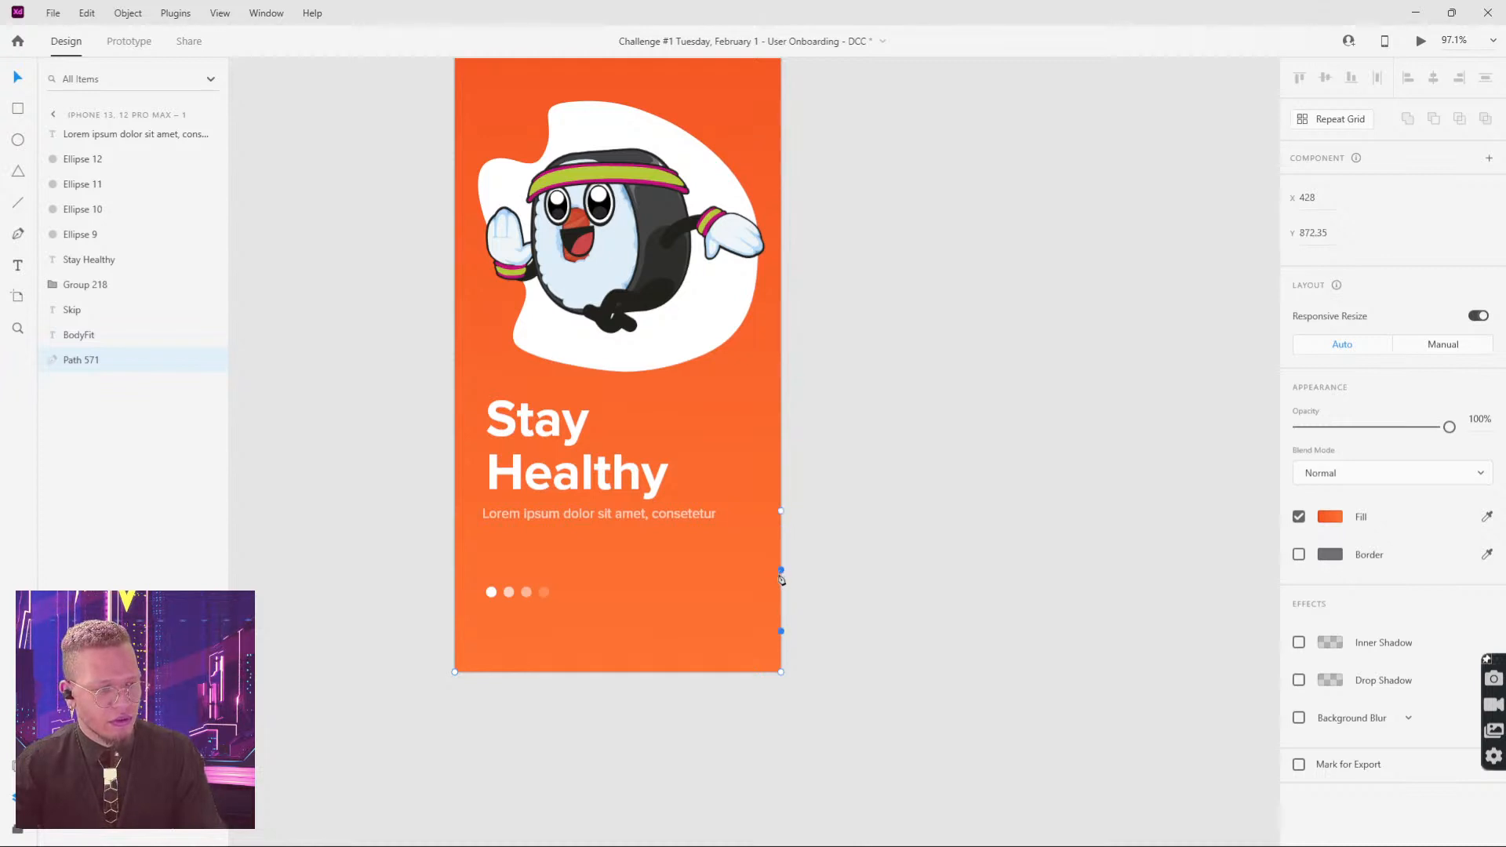
{"action": "left_click_drag", "start_coordinate": [781, 576], "coordinate": [723, 577]}
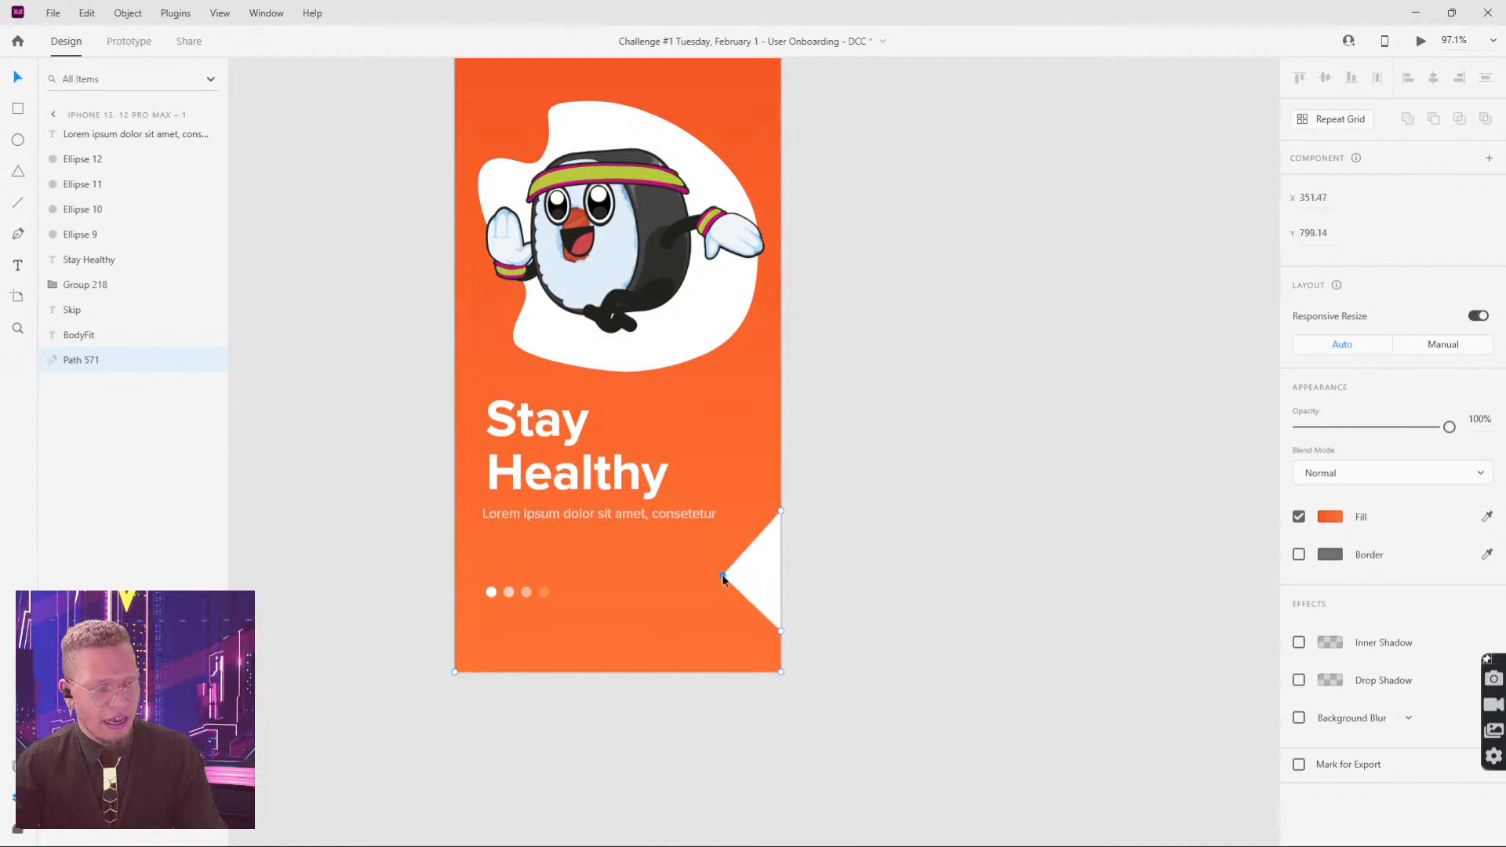
Step: Convert the notch's three anchor points to smooth curves and adjust the outer points' handles so it blends into the background's edge
{"action": "double_click", "coordinate": [722, 577]}
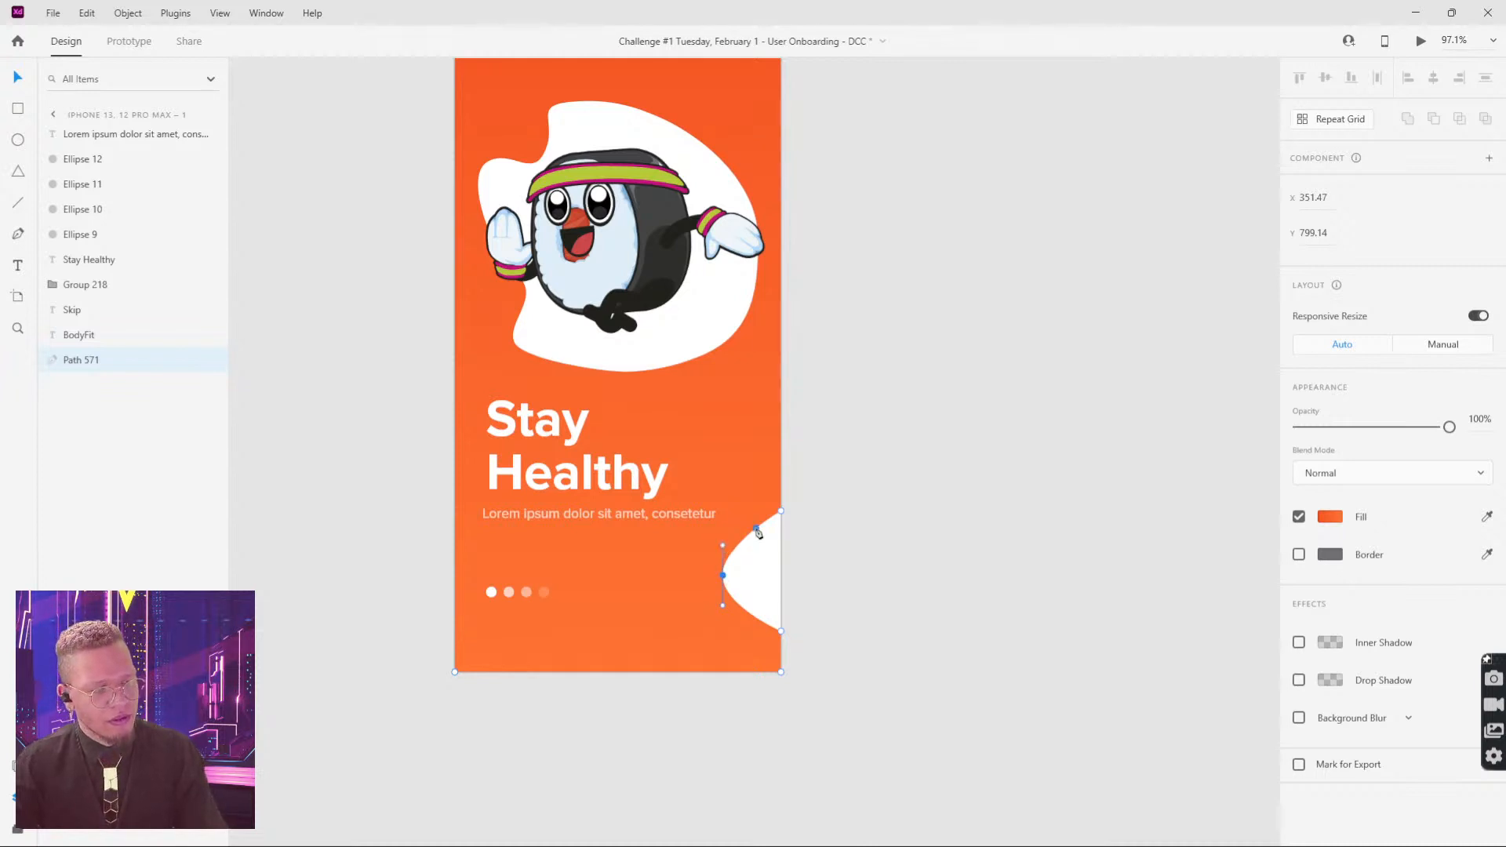
{"action": "double_click", "coordinate": [781, 513]}
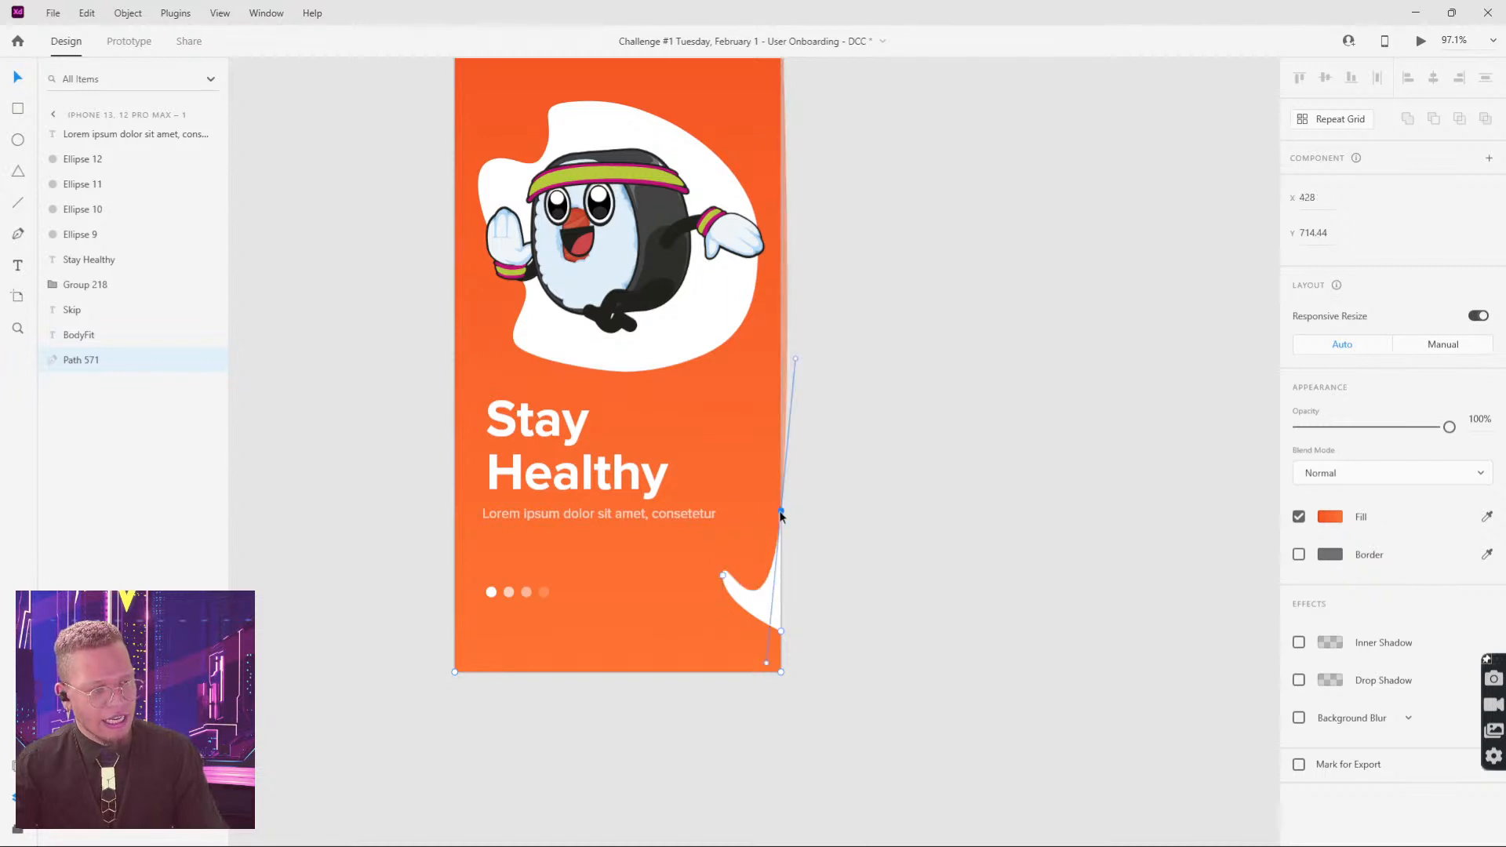
{"action": "left_click_drag", "start_coordinate": [767, 666], "coordinate": [786, 549]}
{"action": "double_click", "coordinate": [782, 632]}
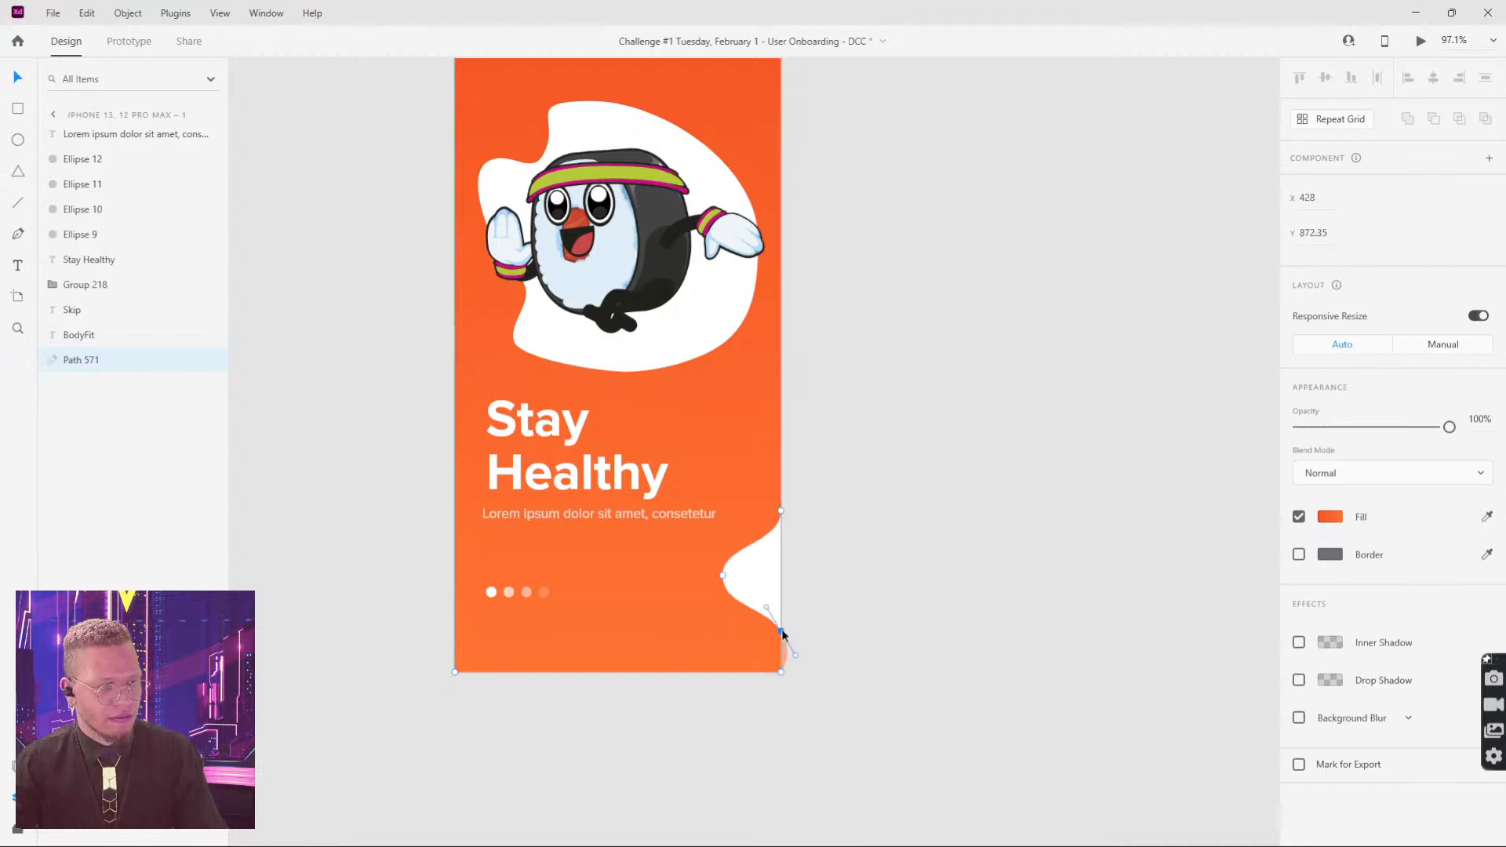
{"action": "left_click_drag", "start_coordinate": [796, 657], "coordinate": [783, 663]}
{"action": "left_click", "coordinate": [816, 643]}
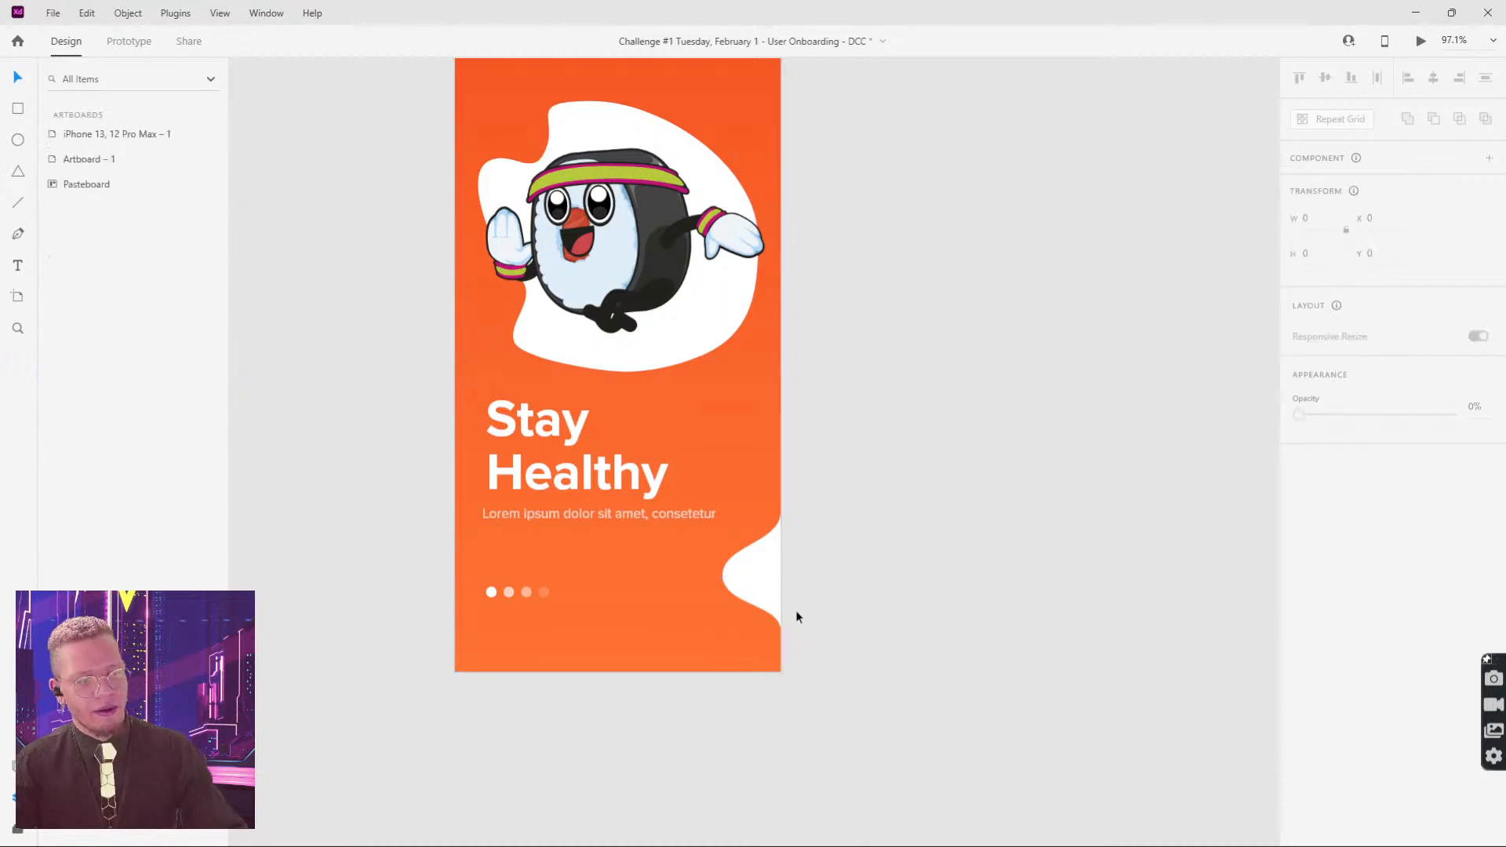
Step: Copy the circular arrow button from the assets onto the orange screen and place it inside the white notch
{"action": "scroll", "coordinate": [813, 604], "scroll_direction": "down", "scroll_amount": 4}
{"action": "left_click_drag", "start_coordinate": [894, 672], "coordinate": [800, 371]}
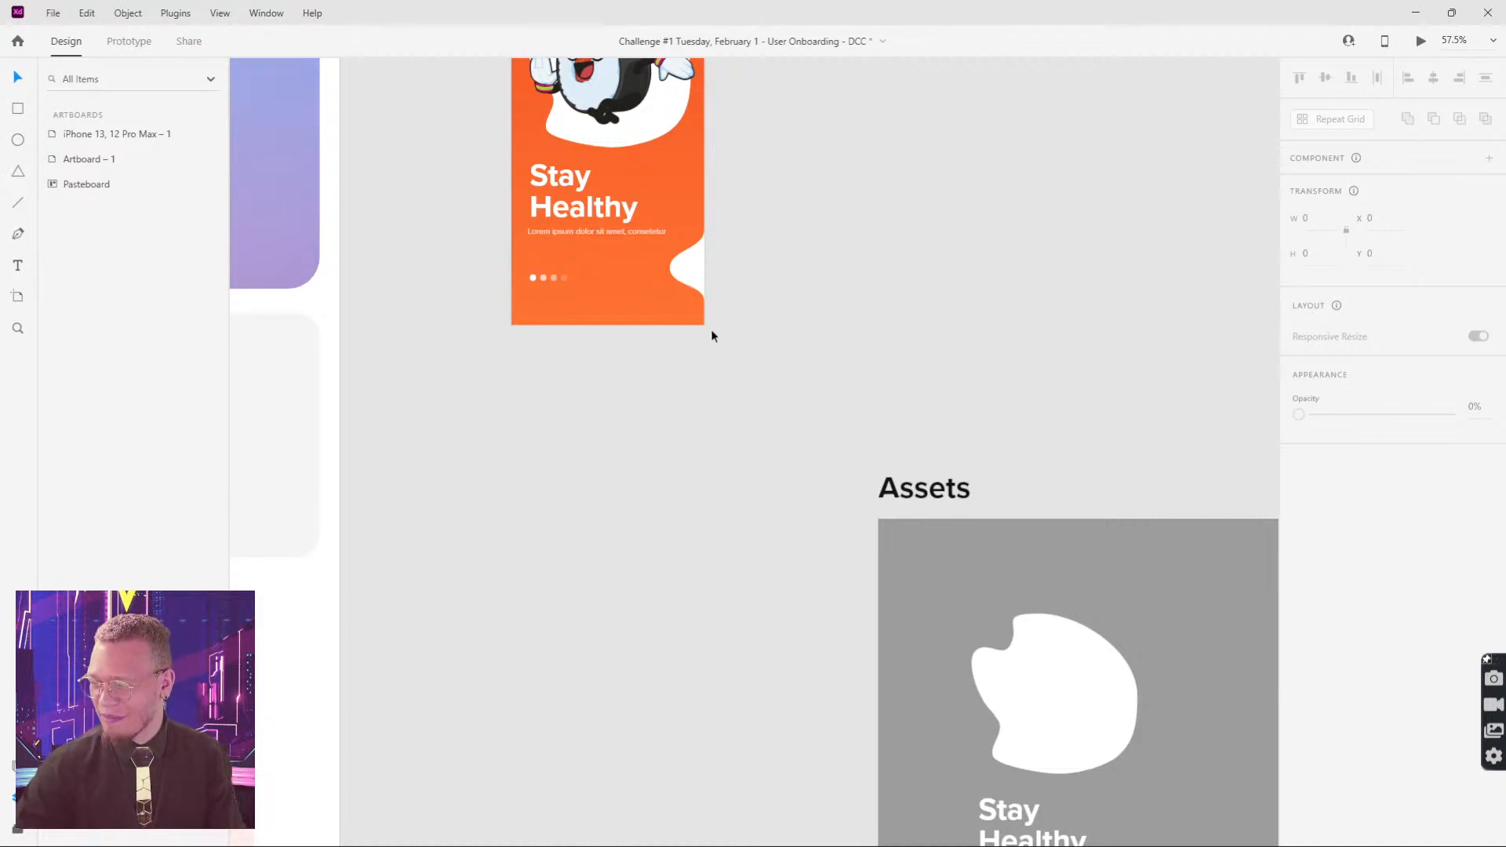
{"action": "left_click_drag", "start_coordinate": [754, 471], "coordinate": [601, 261]}
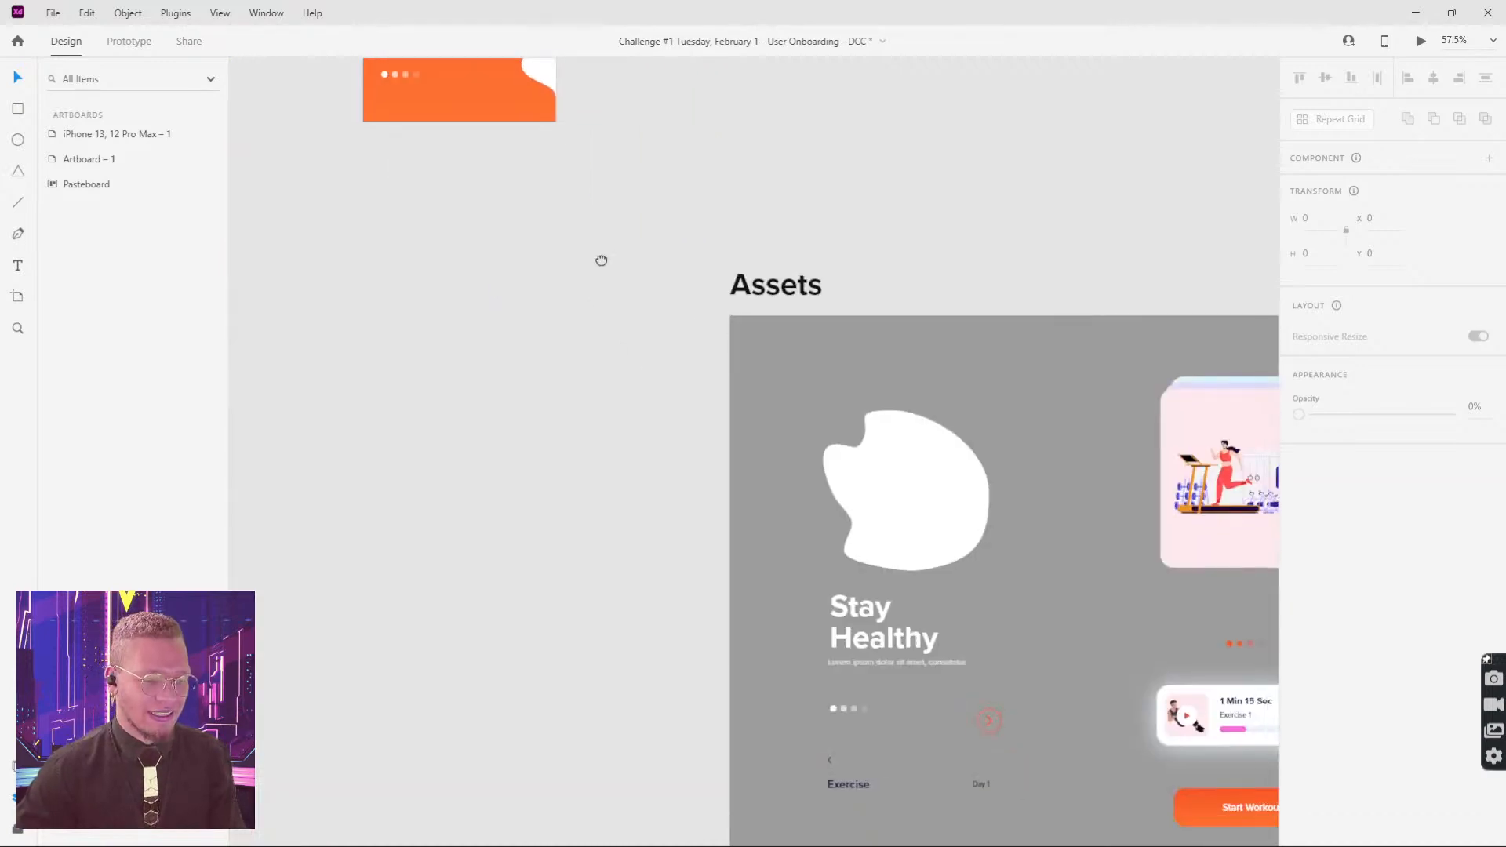
{"action": "scroll", "coordinate": [686, 407], "scroll_direction": "down", "scroll_amount": 1}
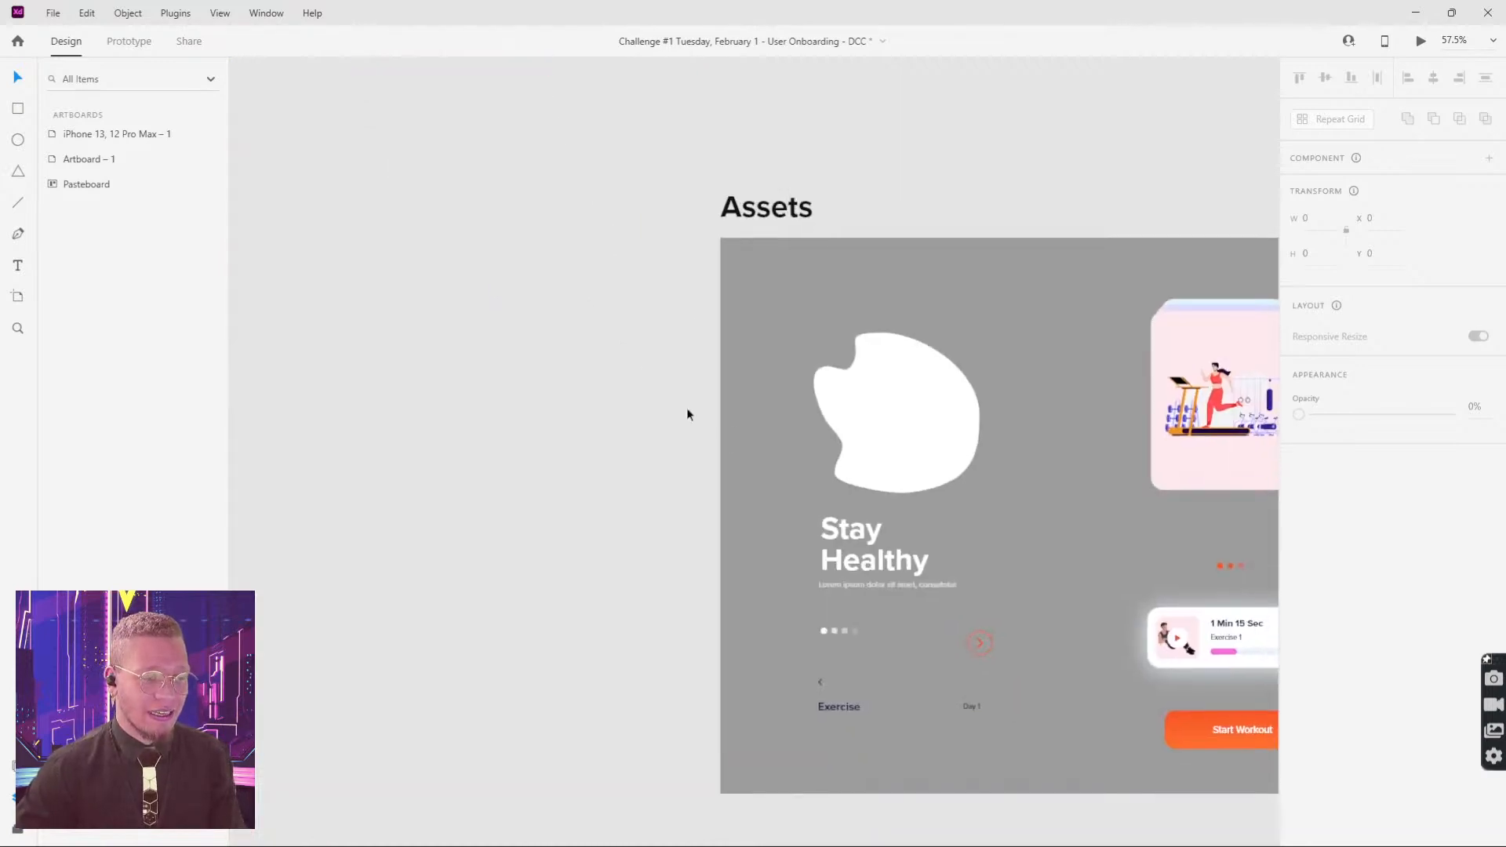
{"action": "left_click", "coordinate": [982, 644]}
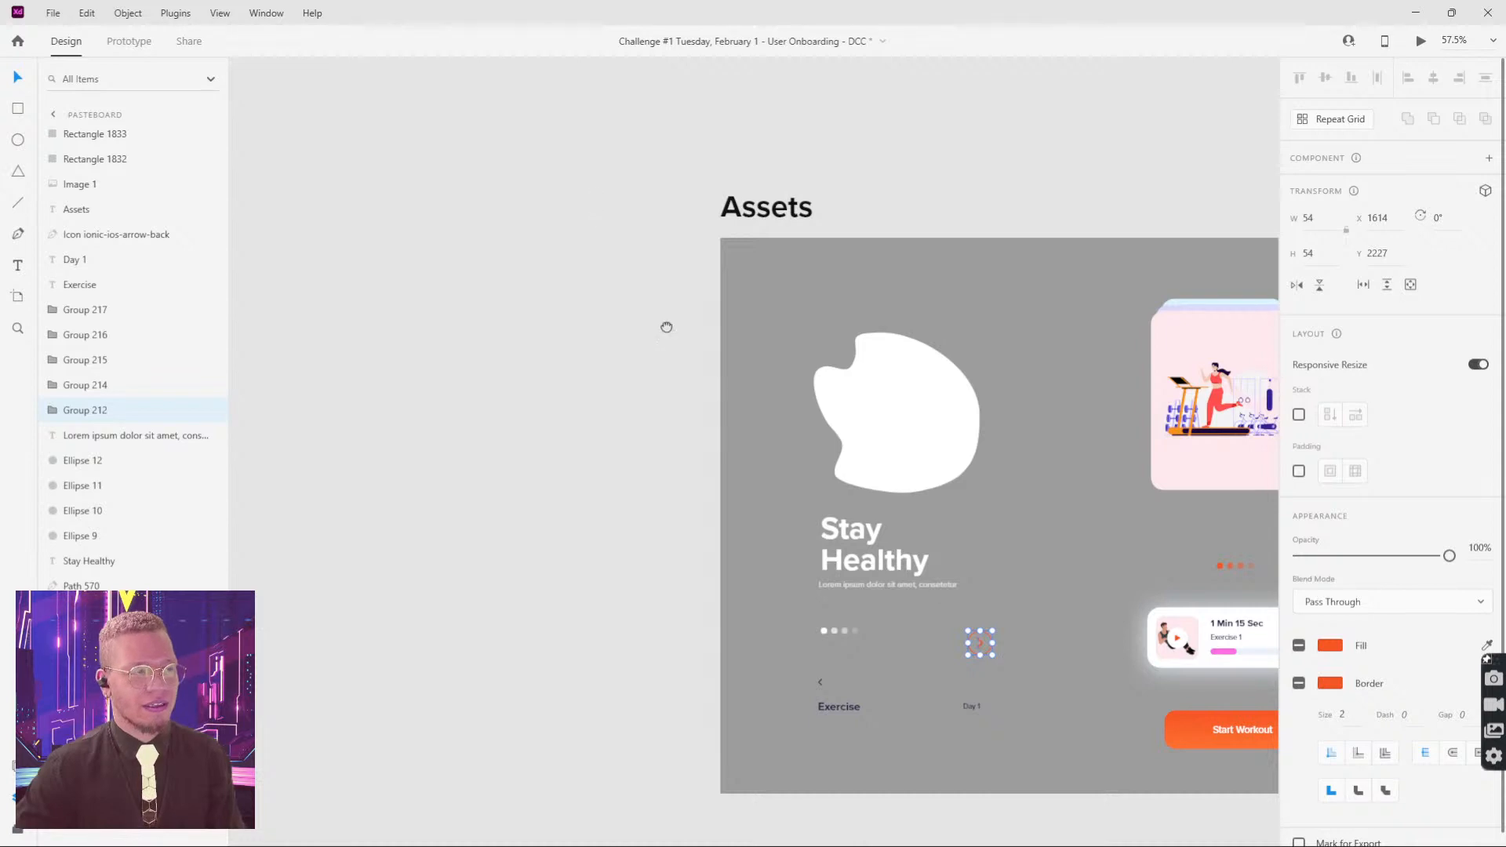
{"action": "scroll", "coordinate": [691, 334], "scroll_direction": "up", "scroll_amount": 5}
{"action": "scroll", "coordinate": [708, 349], "scroll_direction": "up", "scroll_amount": 5}
{"action": "key", "text": "ctrl+x"}
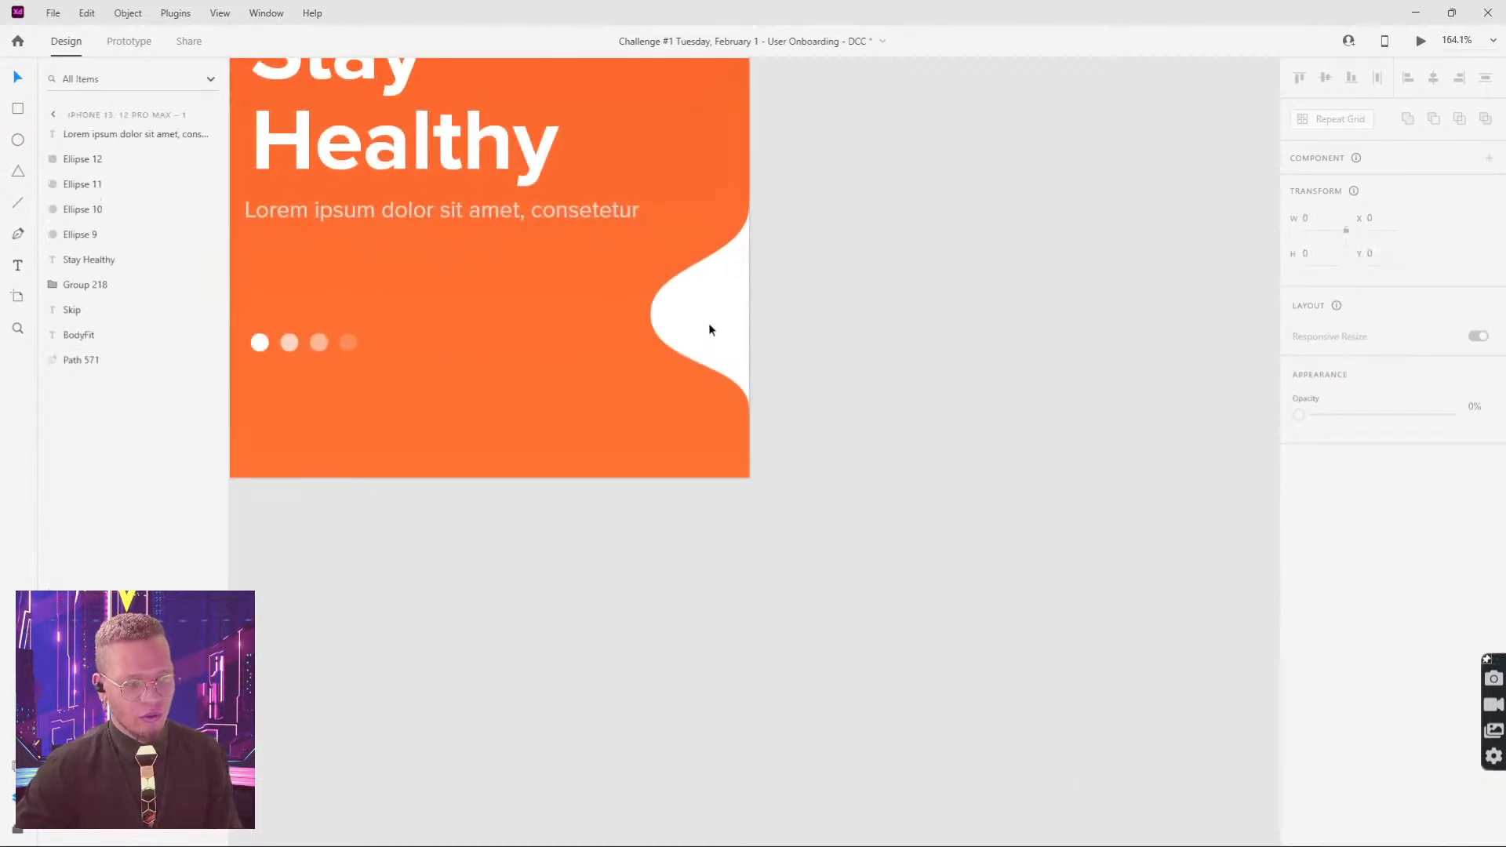
{"action": "key", "text": "ctrl+v"}
{"action": "left_click_drag", "start_coordinate": [506, 269], "coordinate": [634, 317]}
Step: Deepen the notch by moving its inner anchor point to about X 338, and nudge the arrow button into position
{"action": "left_click", "coordinate": [645, 318]}
{"action": "double_click", "coordinate": [642, 314]}
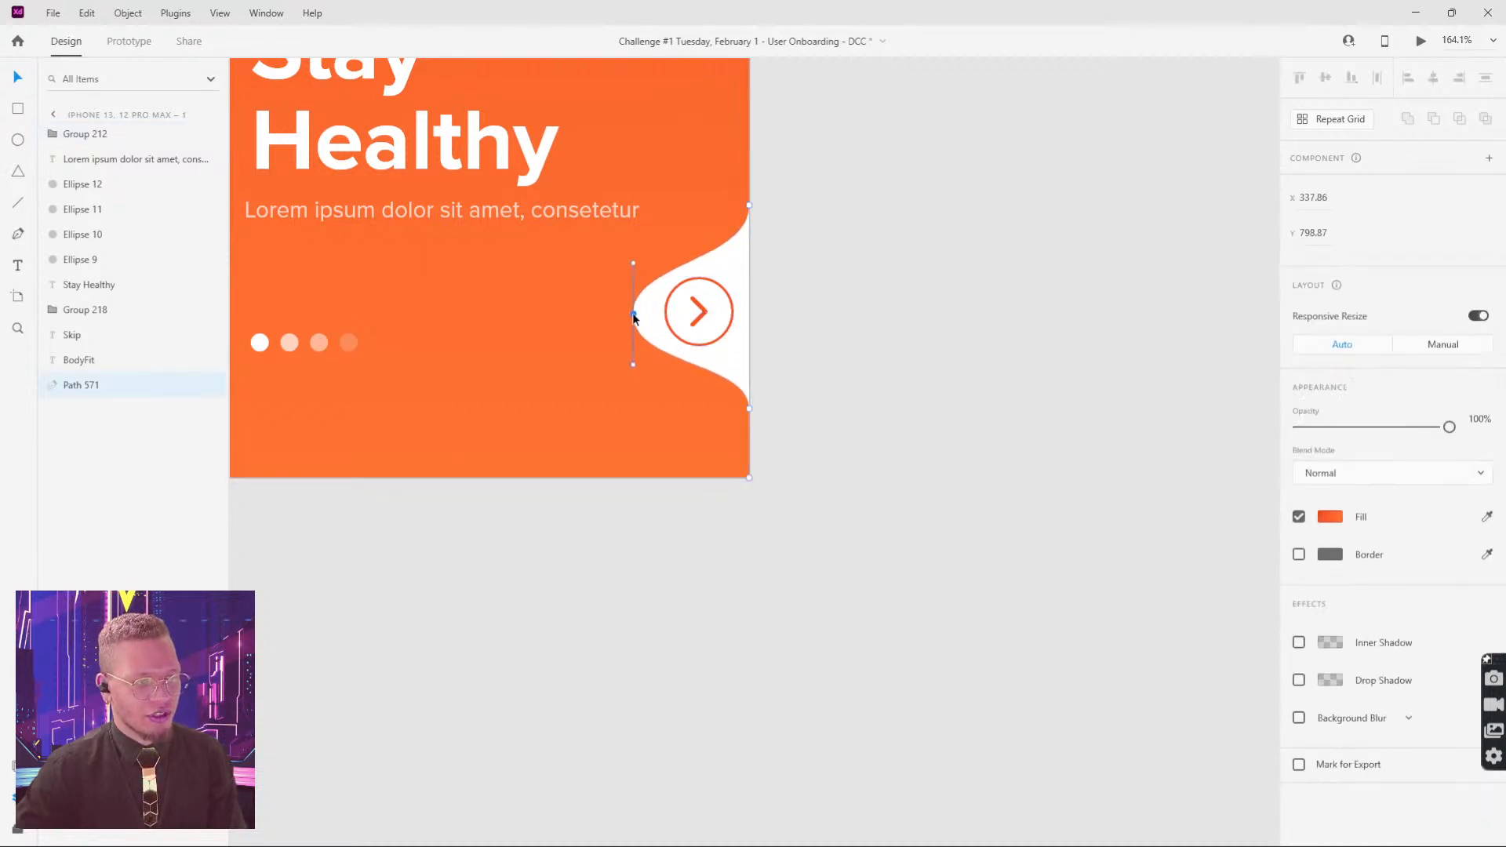
{"action": "left_click", "coordinate": [700, 318]}
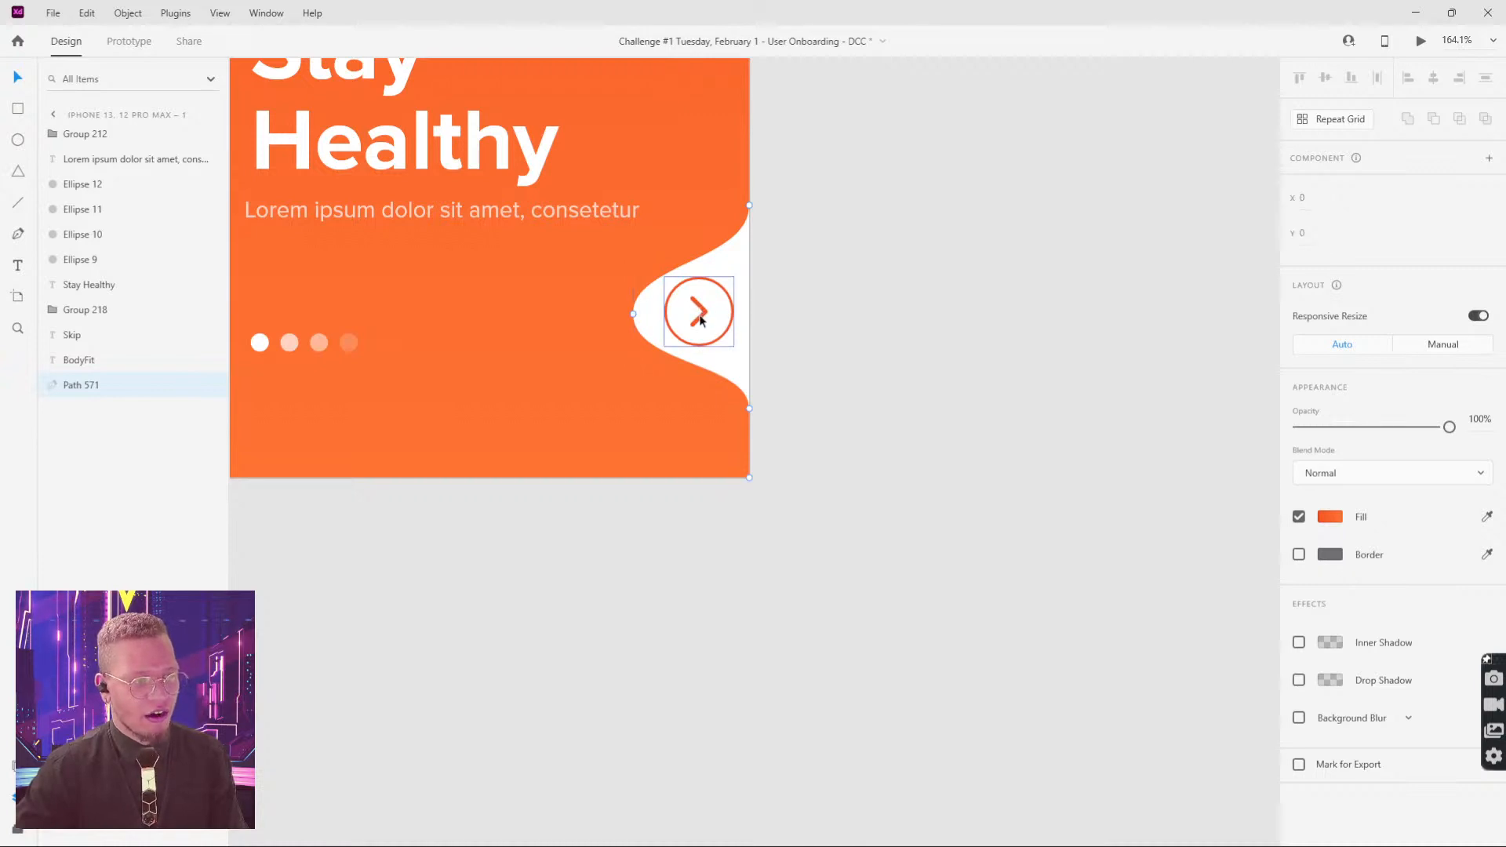
{"action": "key", "text": "Escape"}
{"action": "left_click", "coordinate": [908, 312]}
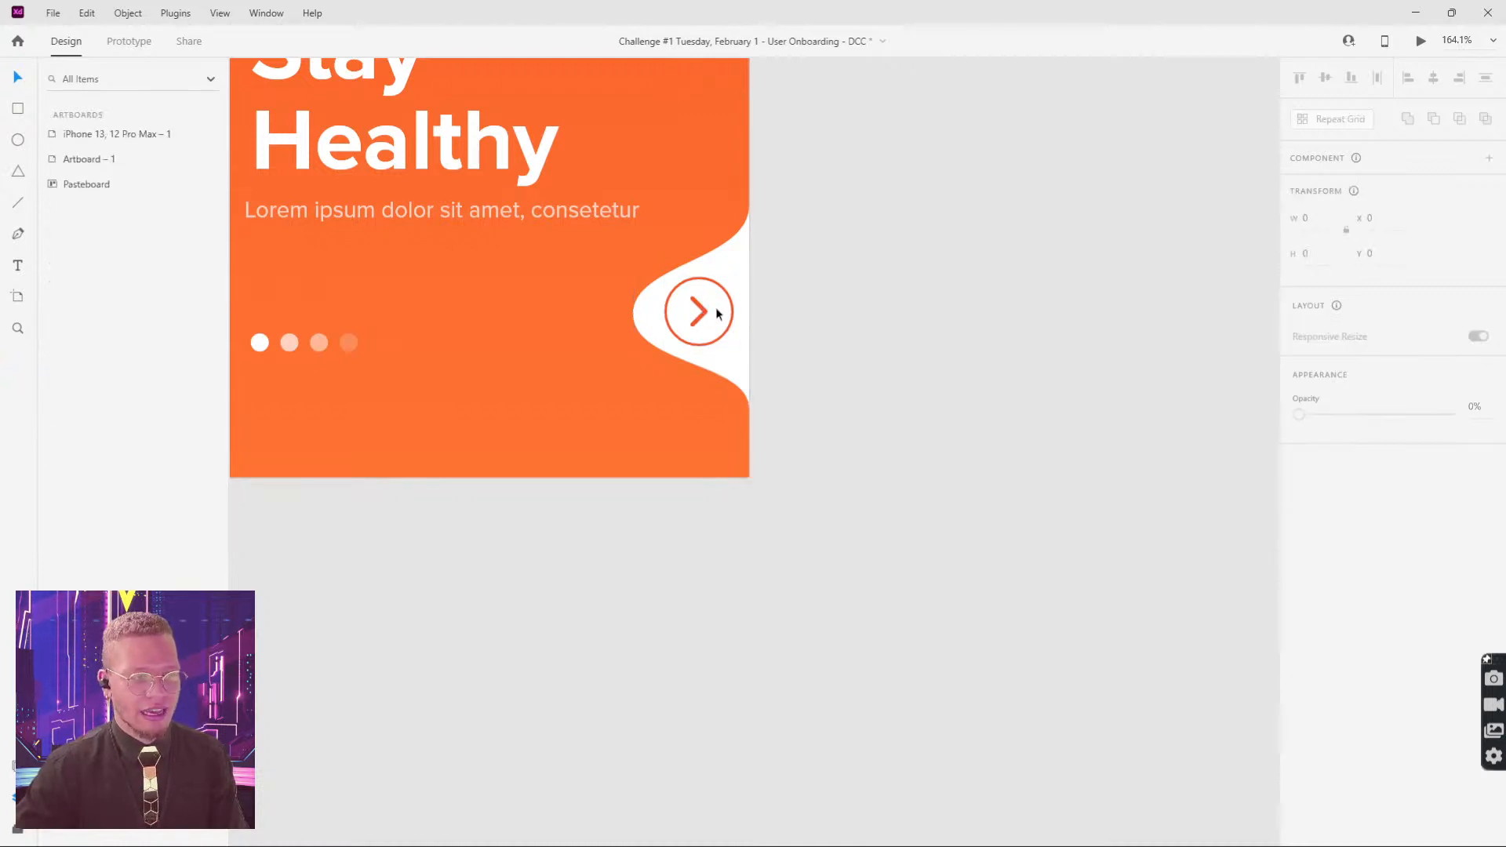
{"action": "mouse_move", "coordinate": [706, 319]}
{"action": "left_mouse_down"}
{"action": "mouse_move", "coordinate": [701, 332]}
{"action": "mouse_move", "coordinate": [703, 319]}
{"action": "left_mouse_up"}
{"action": "left_click", "coordinate": [857, 279]}
Step: Add a second iPhone 13, 12 Pro Max artboard beside the finished orange screen
{"action": "scroll", "coordinate": [895, 285], "scroll_direction": "down", "scroll_amount": 6}
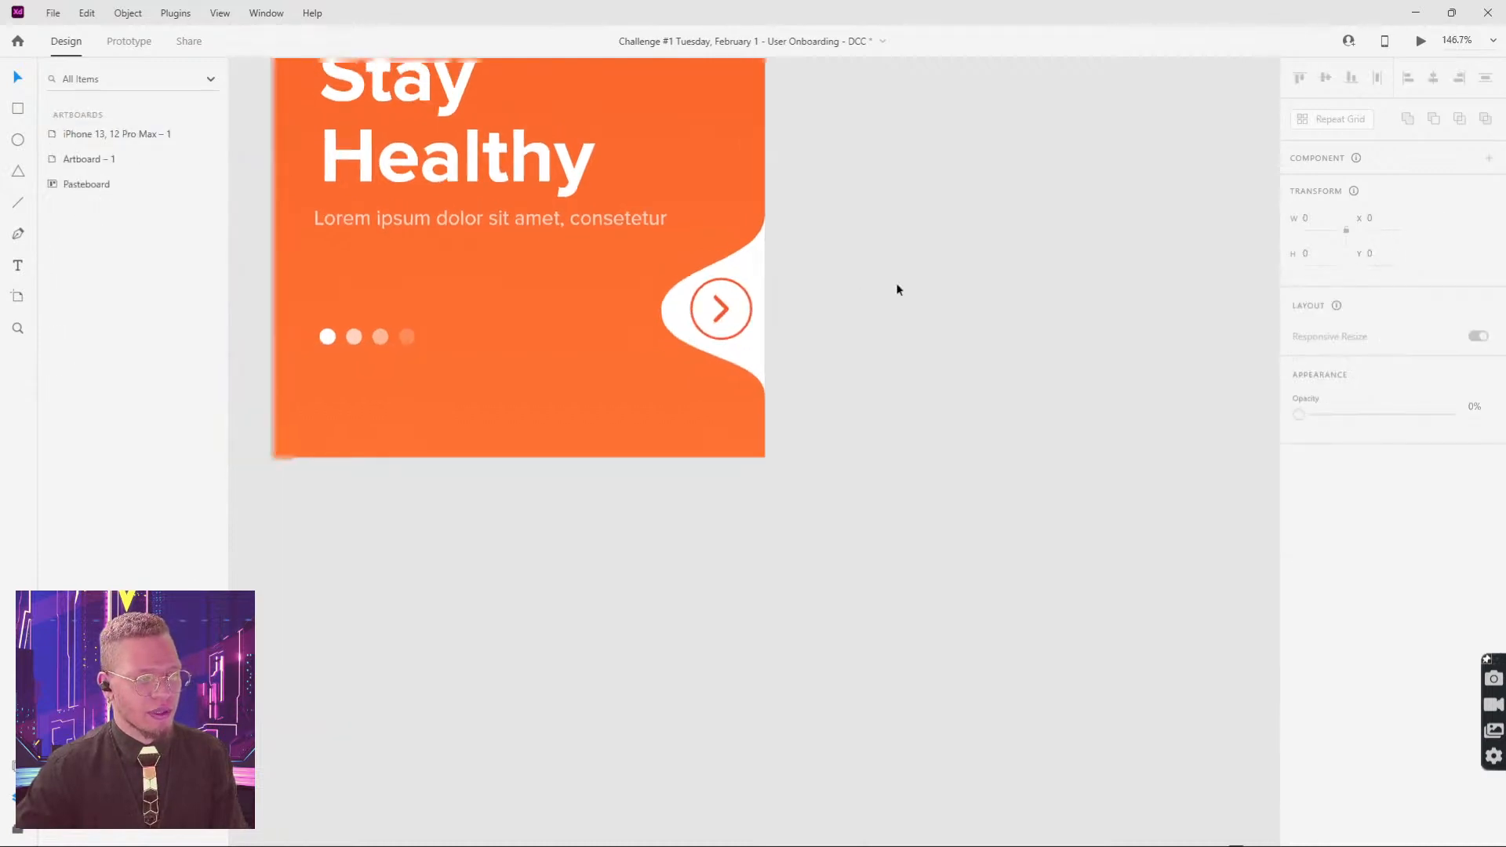
{"action": "left_click_drag", "start_coordinate": [831, 461], "coordinate": [840, 386]}
{"action": "scroll", "coordinate": [840, 386], "scroll_direction": "down", "scroll_amount": 5}
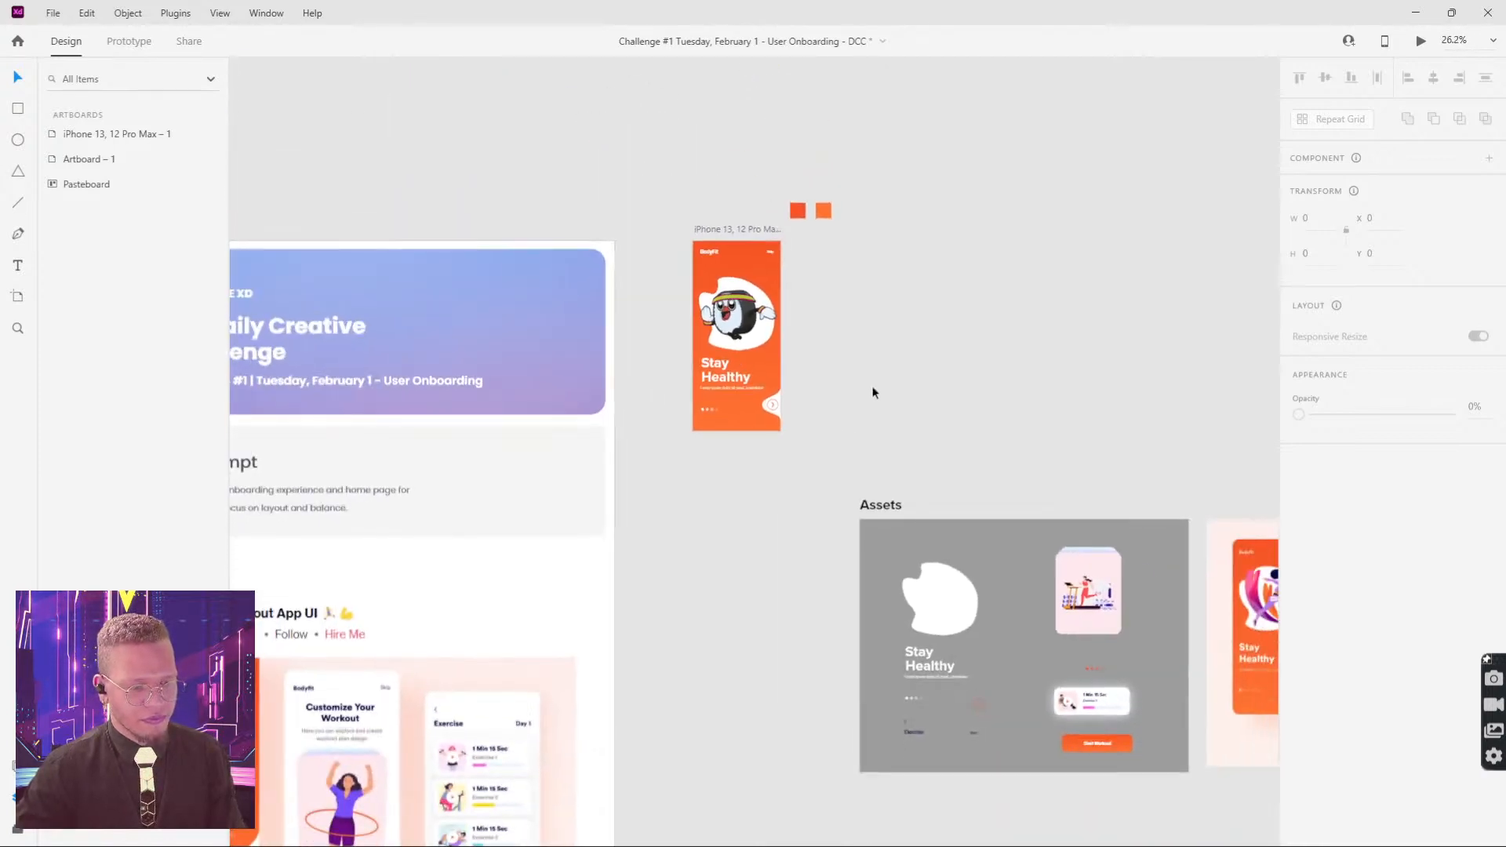
{"action": "scroll", "coordinate": [874, 394], "scroll_direction": "down", "scroll_amount": 2}
{"action": "left_click_drag", "start_coordinate": [1009, 243], "coordinate": [1046, 222]}
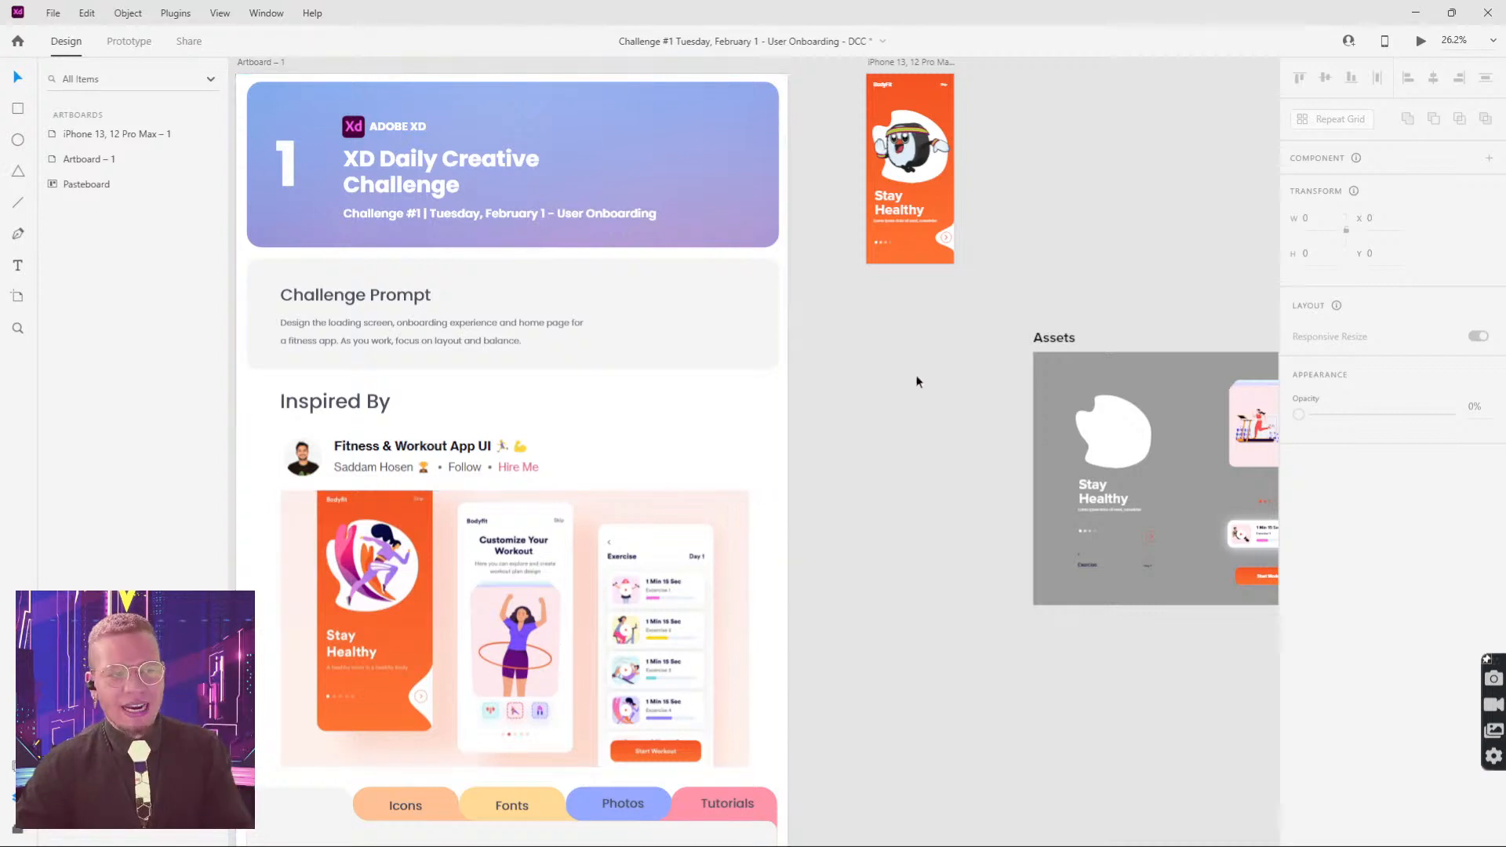
{"action": "left_click_drag", "start_coordinate": [918, 380], "coordinate": [863, 502]}
{"action": "scroll", "coordinate": [944, 289], "scroll_direction": "up", "scroll_amount": 4}
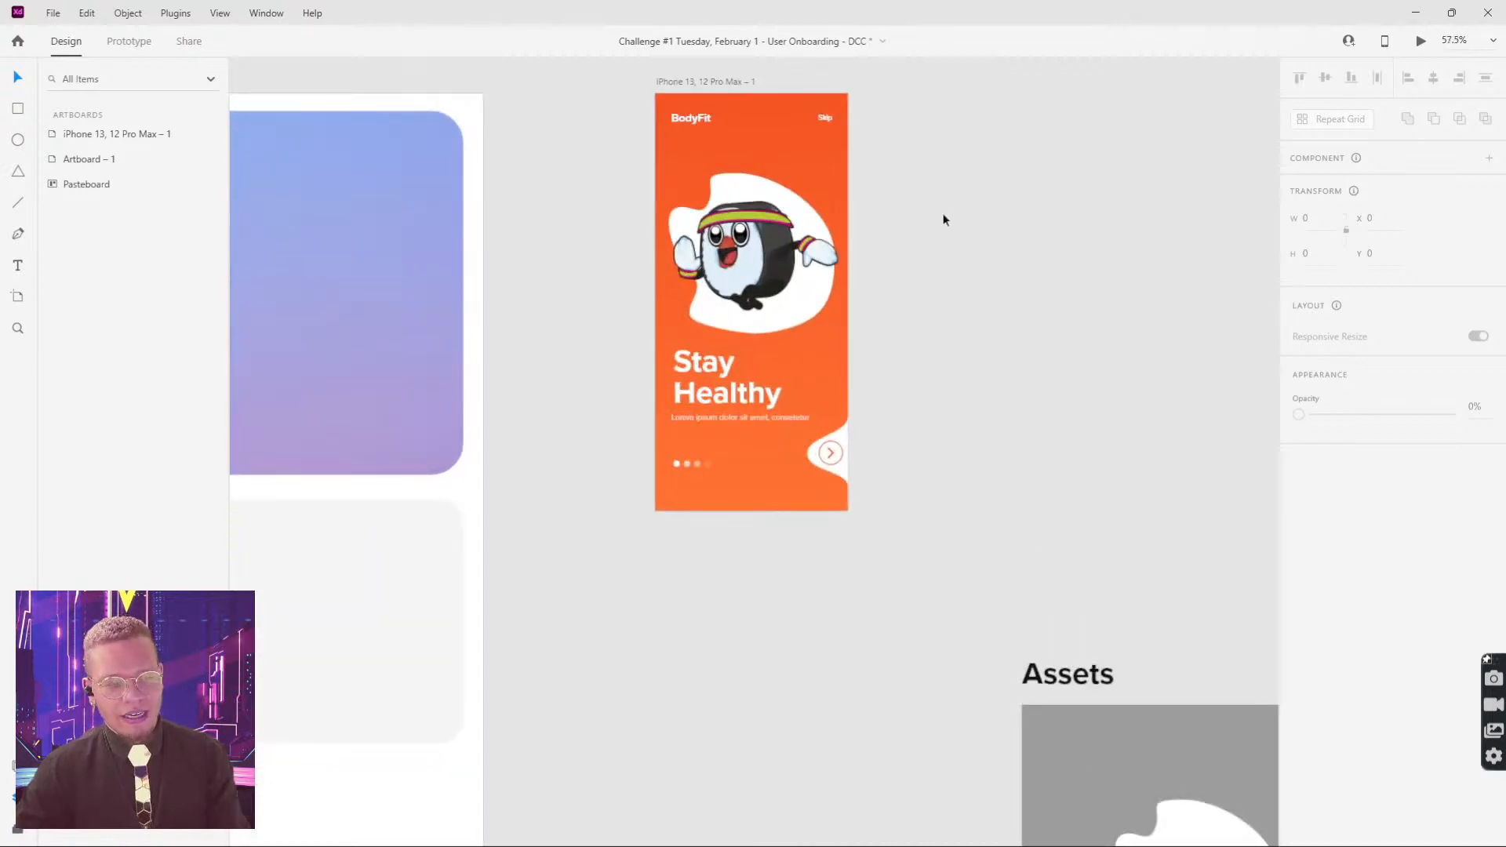
{"action": "key", "text": "a"}
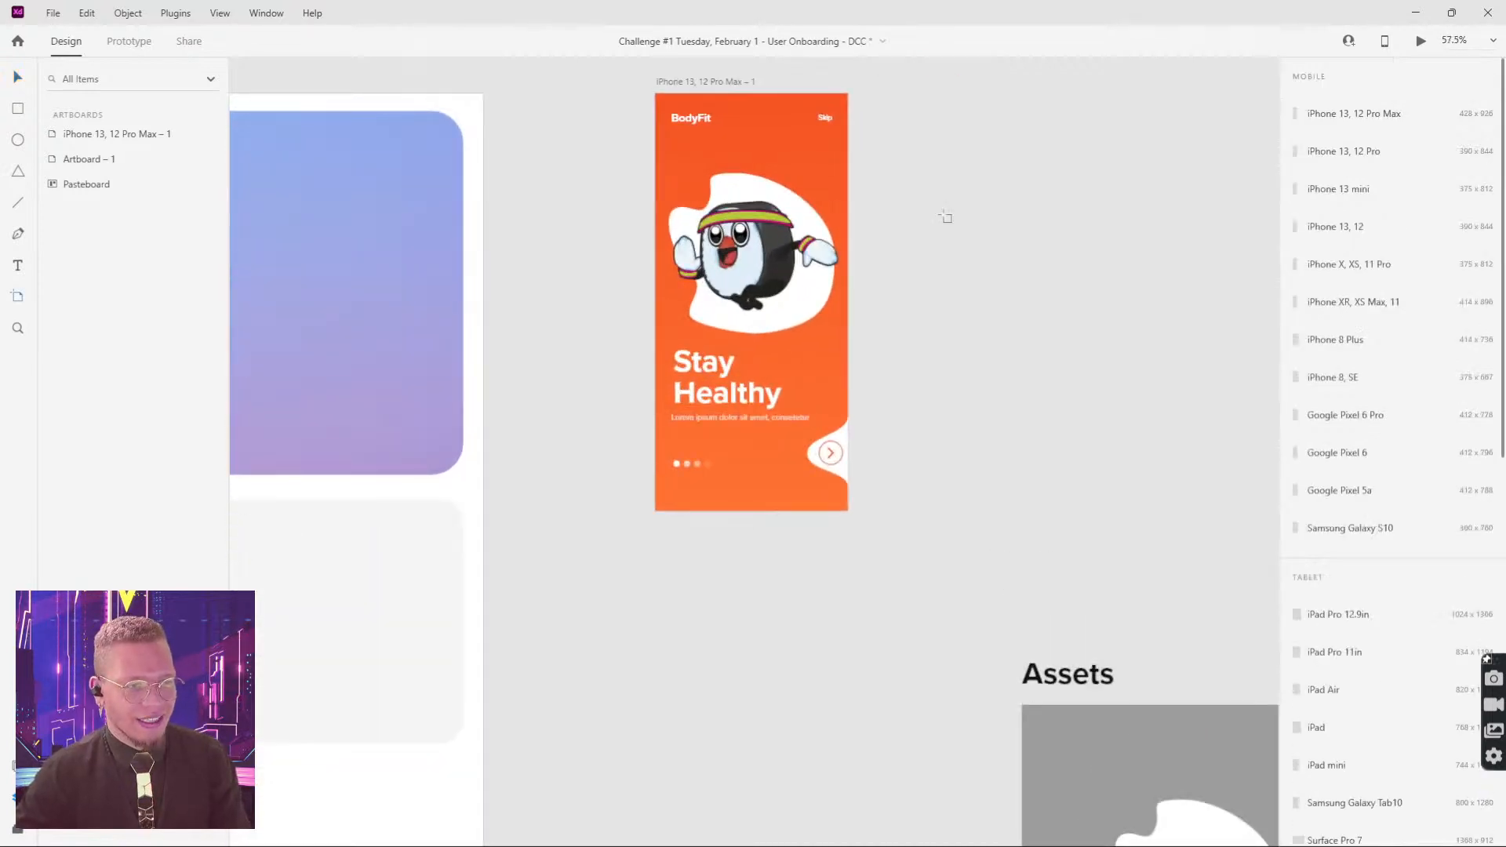
{"action": "left_click", "coordinate": [1326, 117]}
{"action": "key", "text": "Escape"}
Step: Copy the stacked treadmill illustration card from the assets and paste it into the new blank artboard
{"action": "left_click_drag", "start_coordinate": [1189, 249], "coordinate": [1030, 227]}
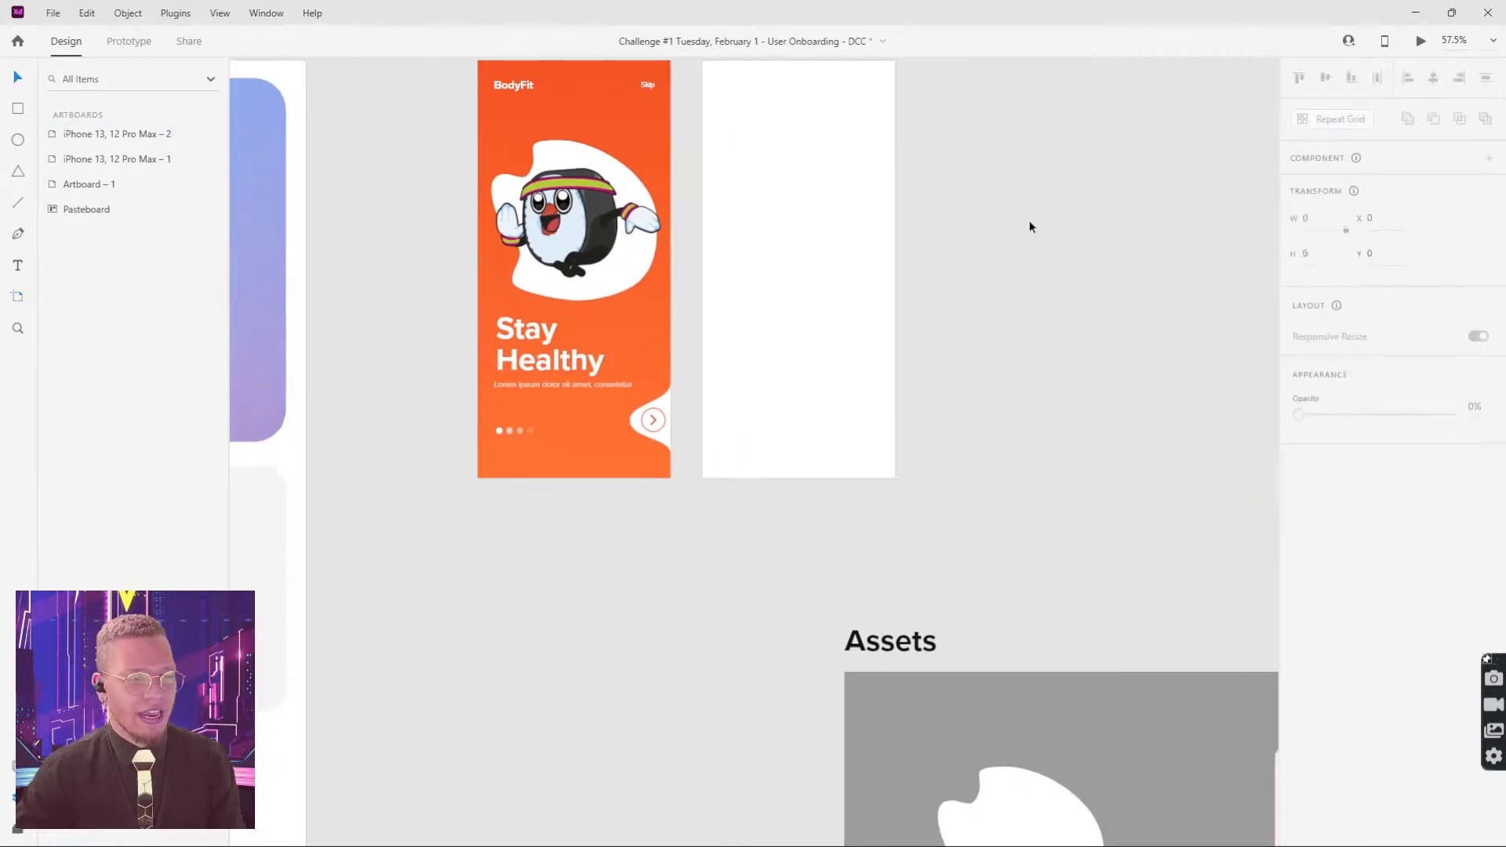
{"action": "scroll", "coordinate": [1031, 226], "scroll_direction": "down", "scroll_amount": 4}
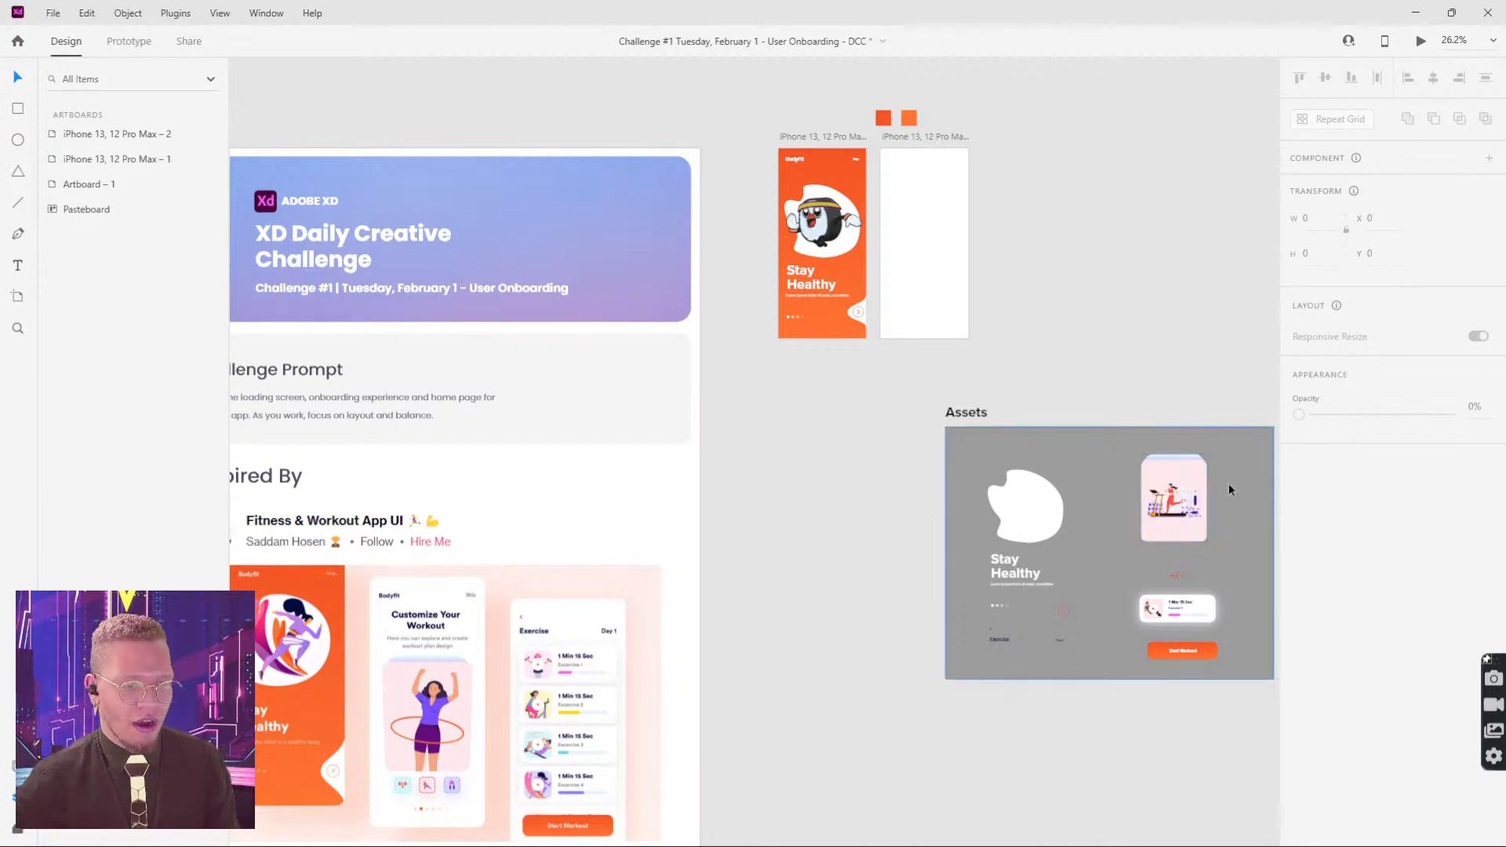
{"action": "scroll", "coordinate": [1213, 520], "scroll_direction": "up", "scroll_amount": 8}
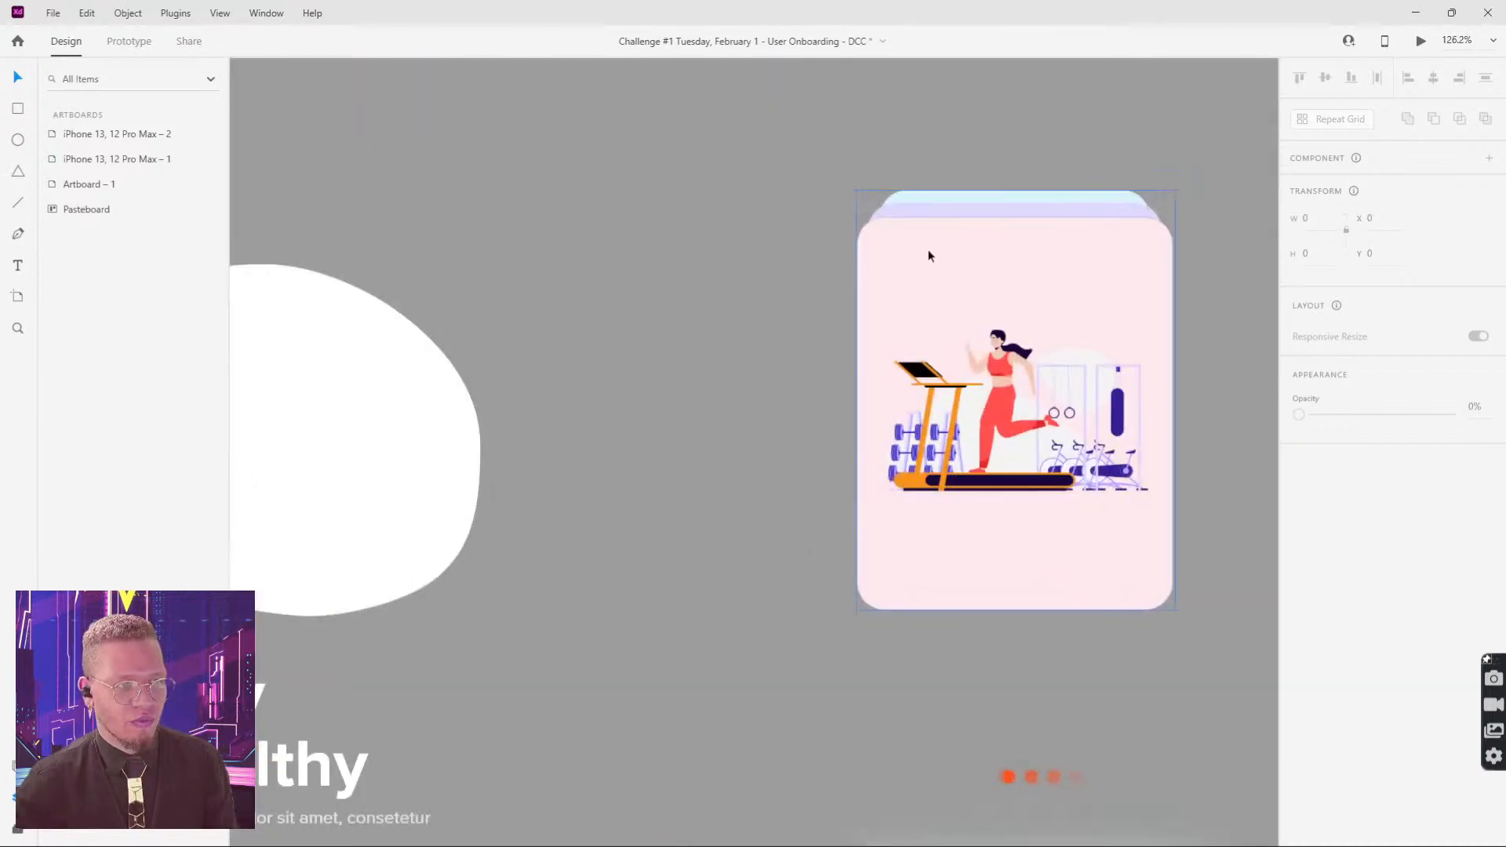
{"action": "left_click", "coordinate": [972, 287]}
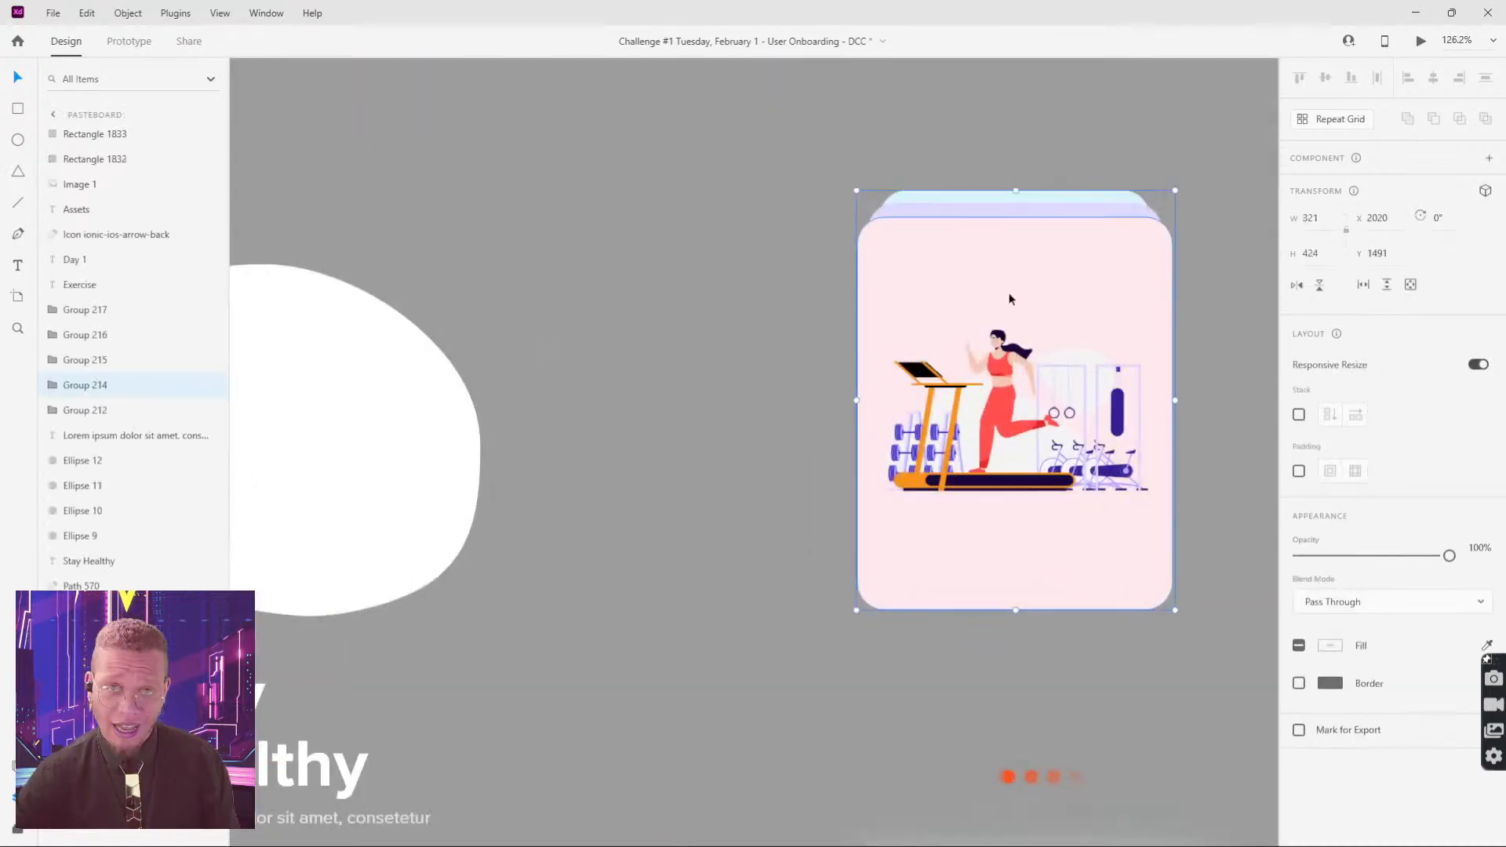
{"action": "scroll", "coordinate": [935, 256], "scroll_direction": "down", "scroll_amount": 5}
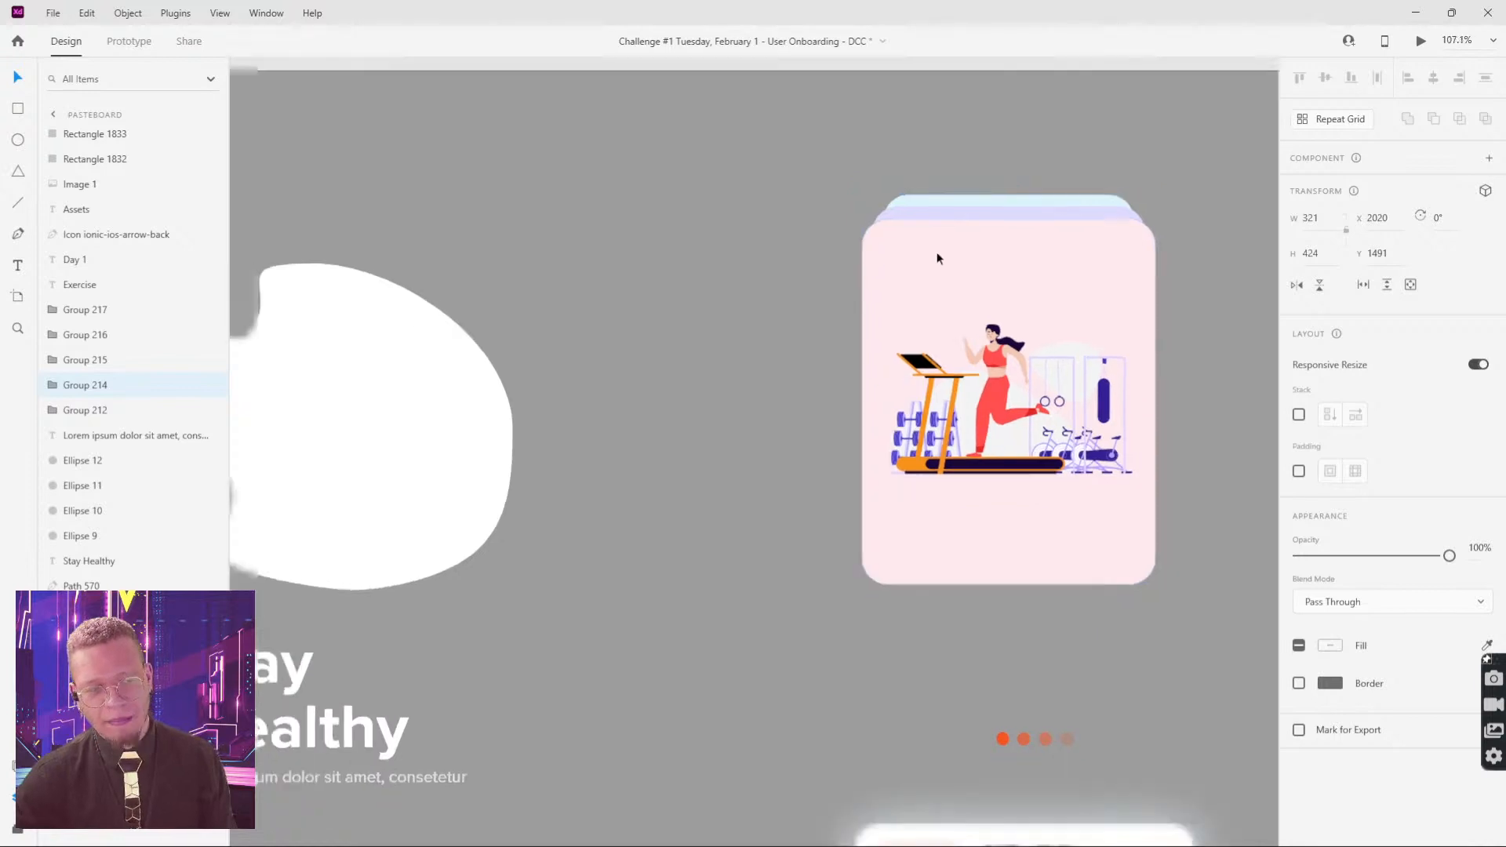
{"action": "left_click_drag", "start_coordinate": [731, 155], "coordinate": [1011, 534]}
{"action": "left_click", "coordinate": [816, 192]}
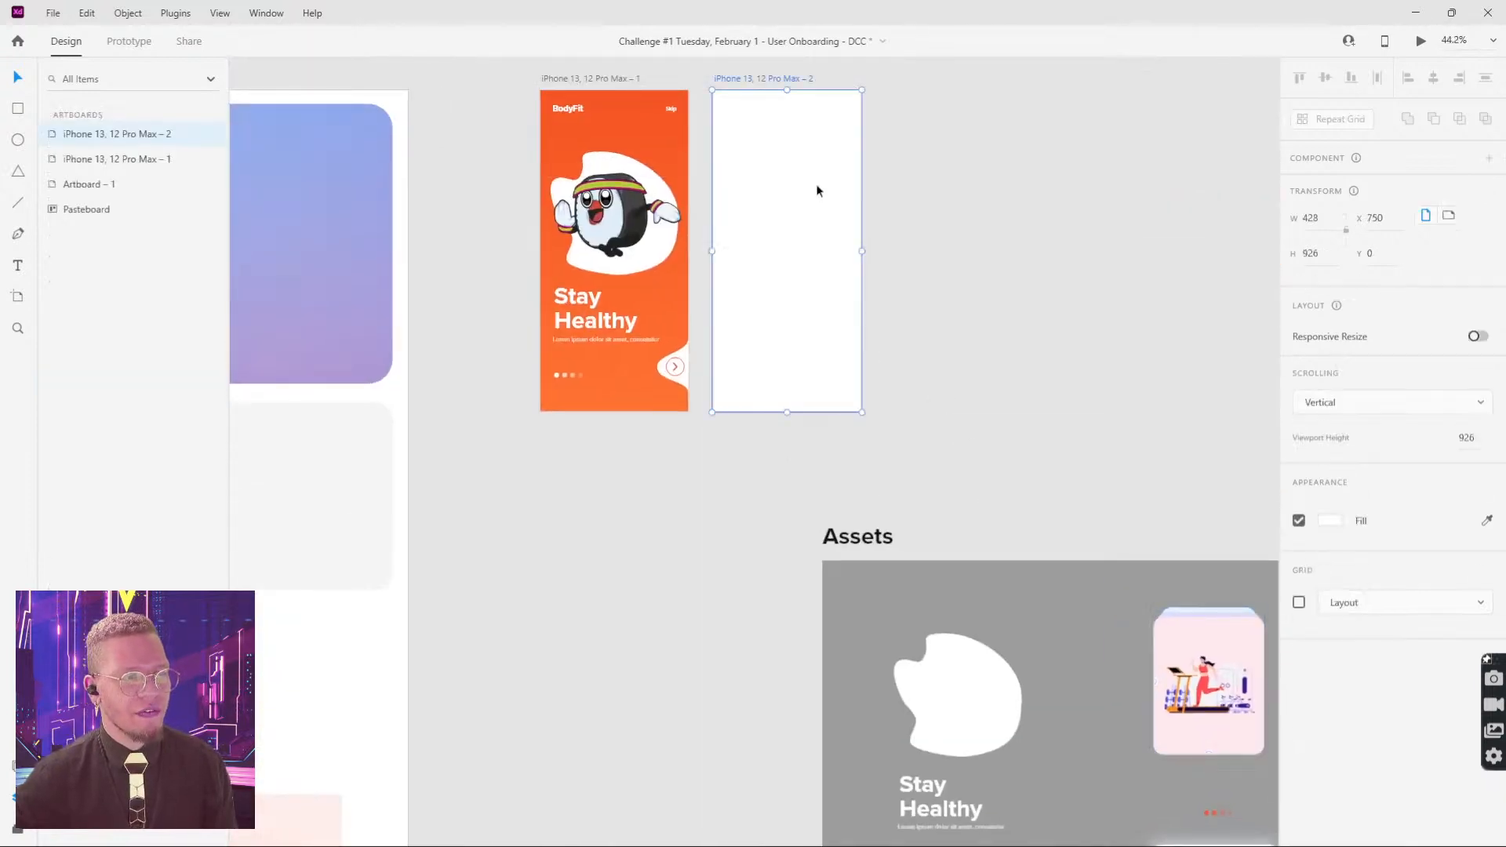
{"action": "key", "text": "ctrl+v"}
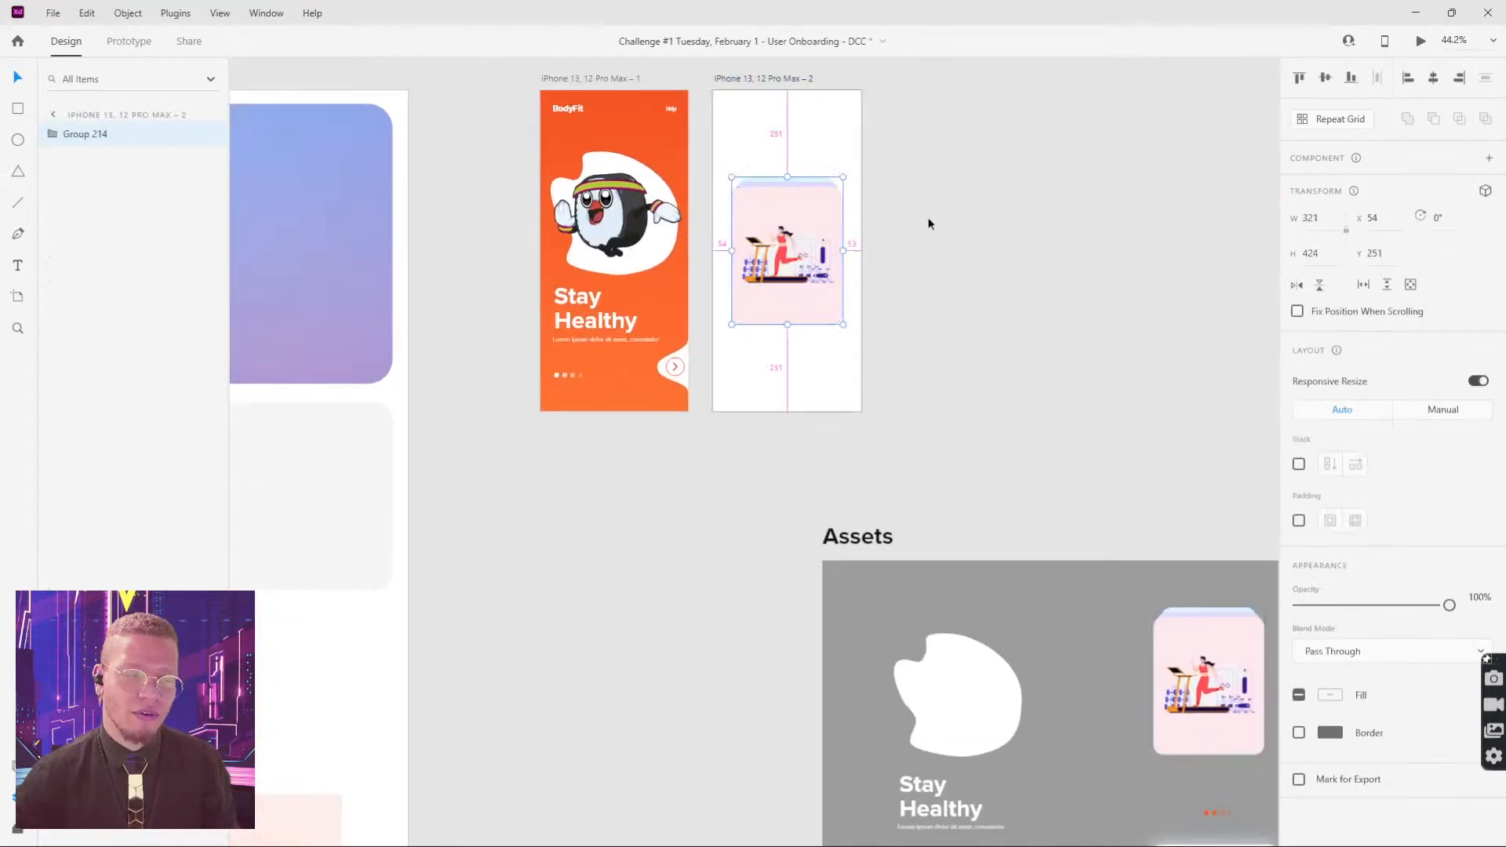
{"action": "left_click_drag", "start_coordinate": [987, 349], "coordinate": [1104, 548]}
{"action": "scroll", "coordinate": [1004, 397], "scroll_direction": "up", "scroll_amount": 3}
{"action": "scroll", "coordinate": [1005, 397], "scroll_direction": "up", "scroll_amount": 2}
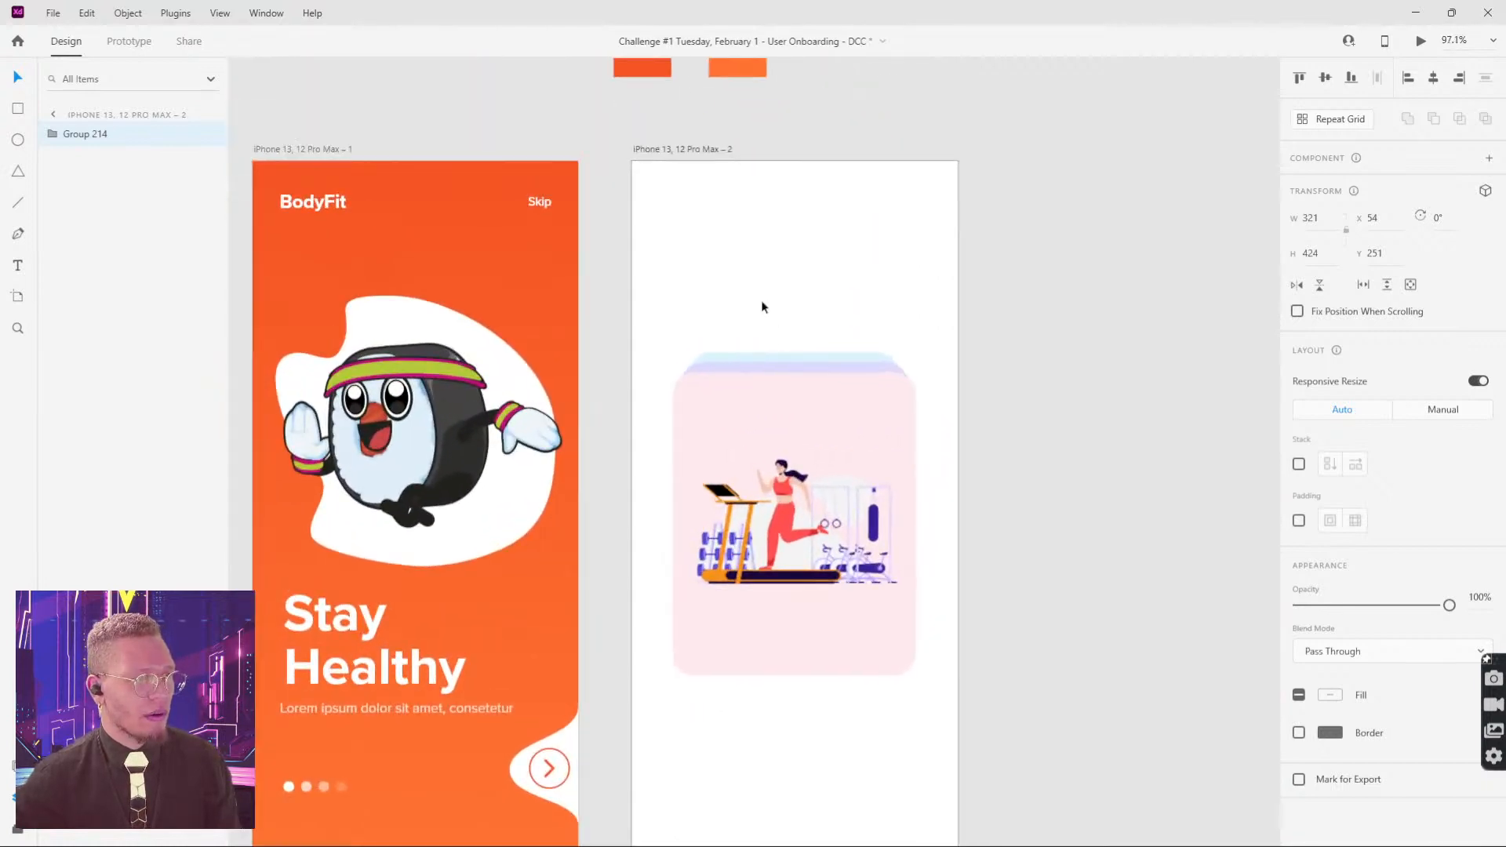
Step: Copy the BodyFit and Skip texts from the orange screen's header and paste them into the second artboard
{"action": "left_click_drag", "start_coordinate": [746, 266], "coordinate": [866, 302]}
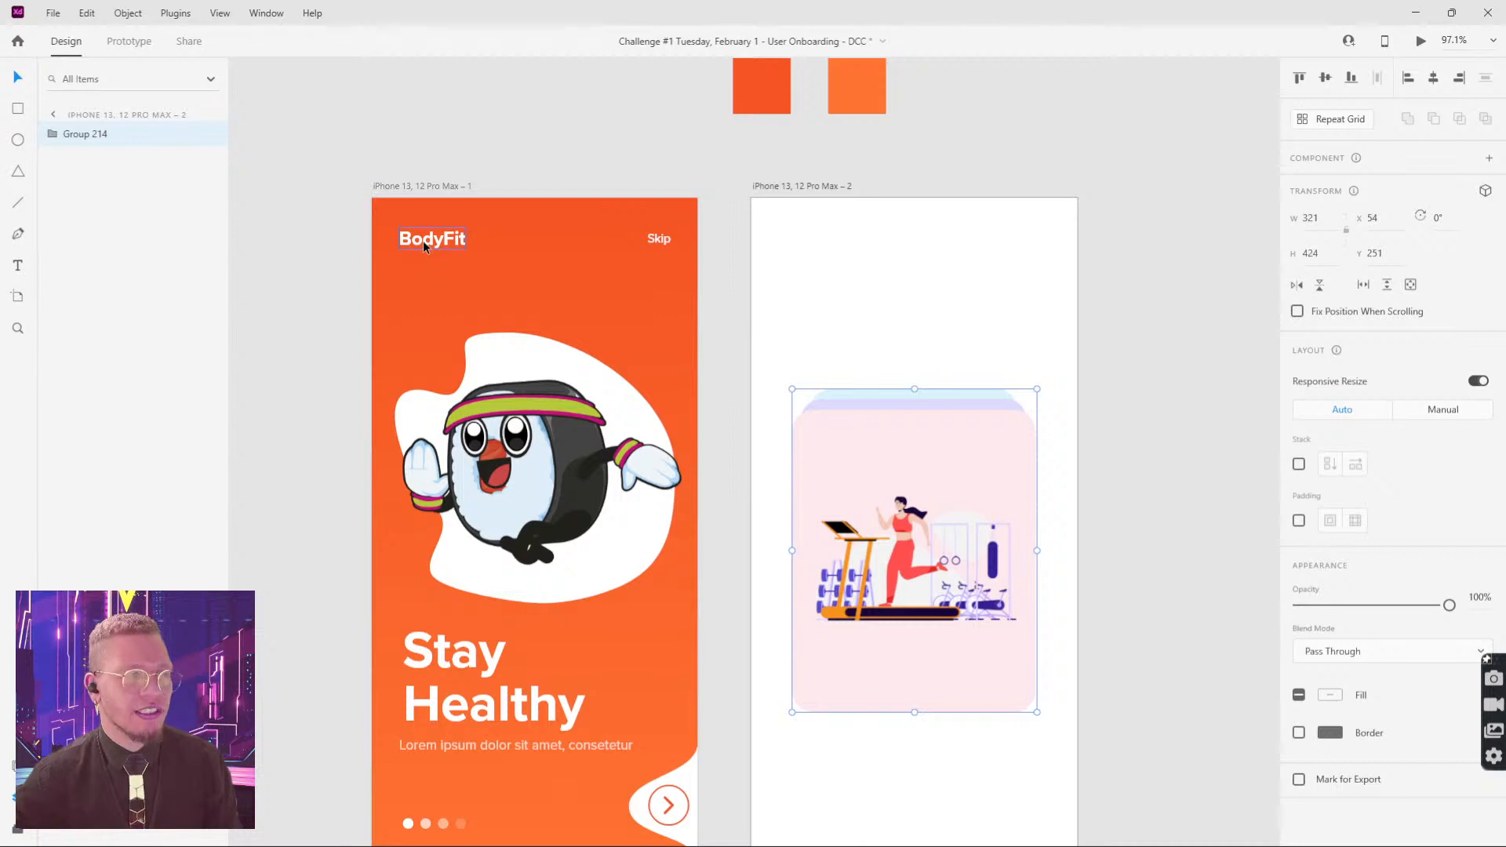
{"action": "left_click", "coordinate": [386, 186]}
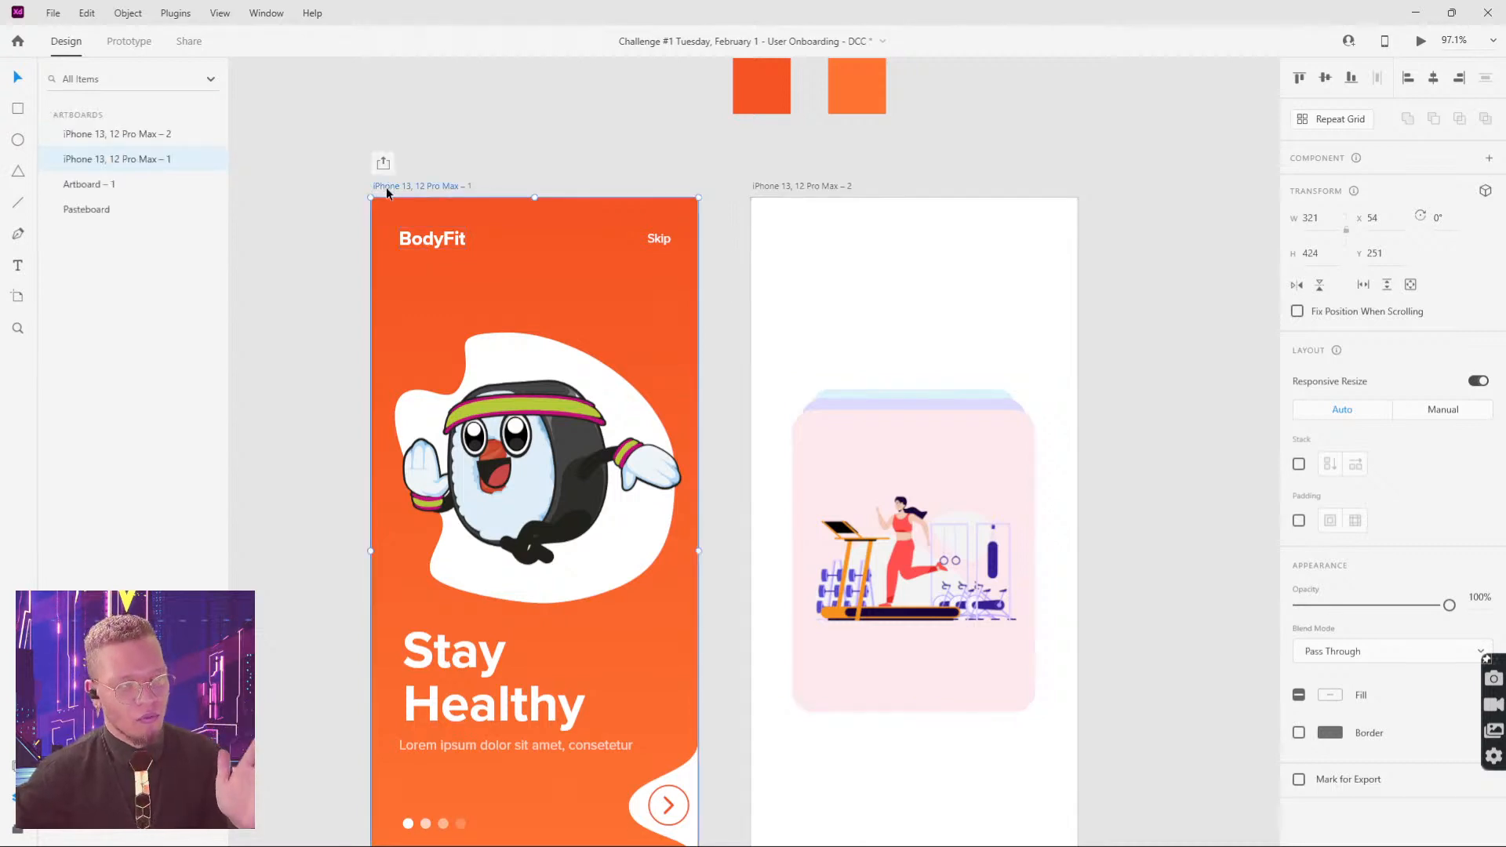
{"action": "left_click", "coordinate": [419, 244]}
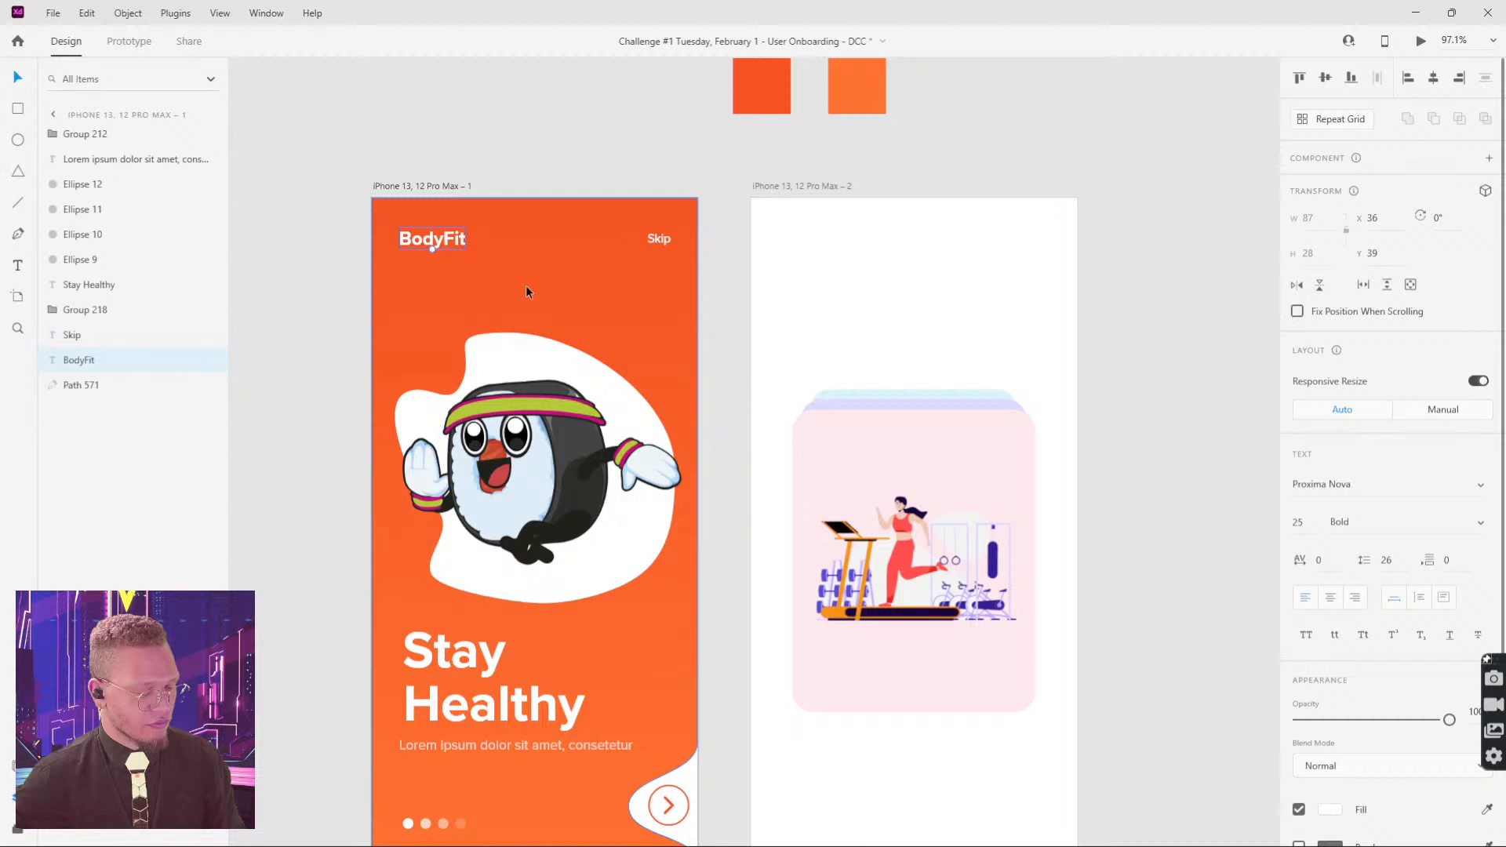
{"action": "left_click", "coordinate": [661, 241], "text": "shift"}
{"action": "key", "text": "ctrl+c"}
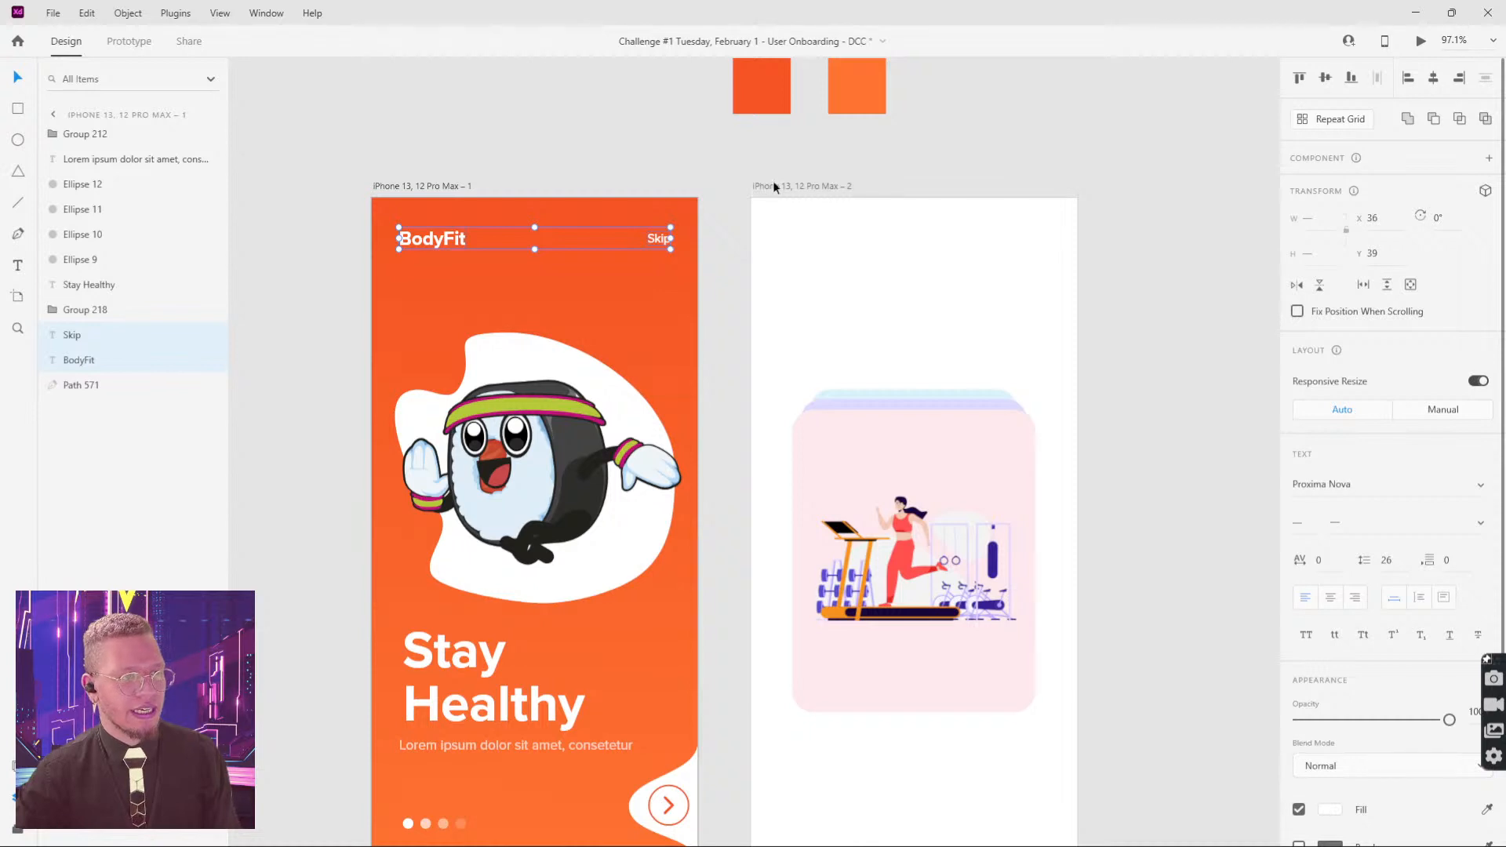
{"action": "left_click", "coordinate": [774, 183]}
{"action": "key", "text": "ctrl+v"}
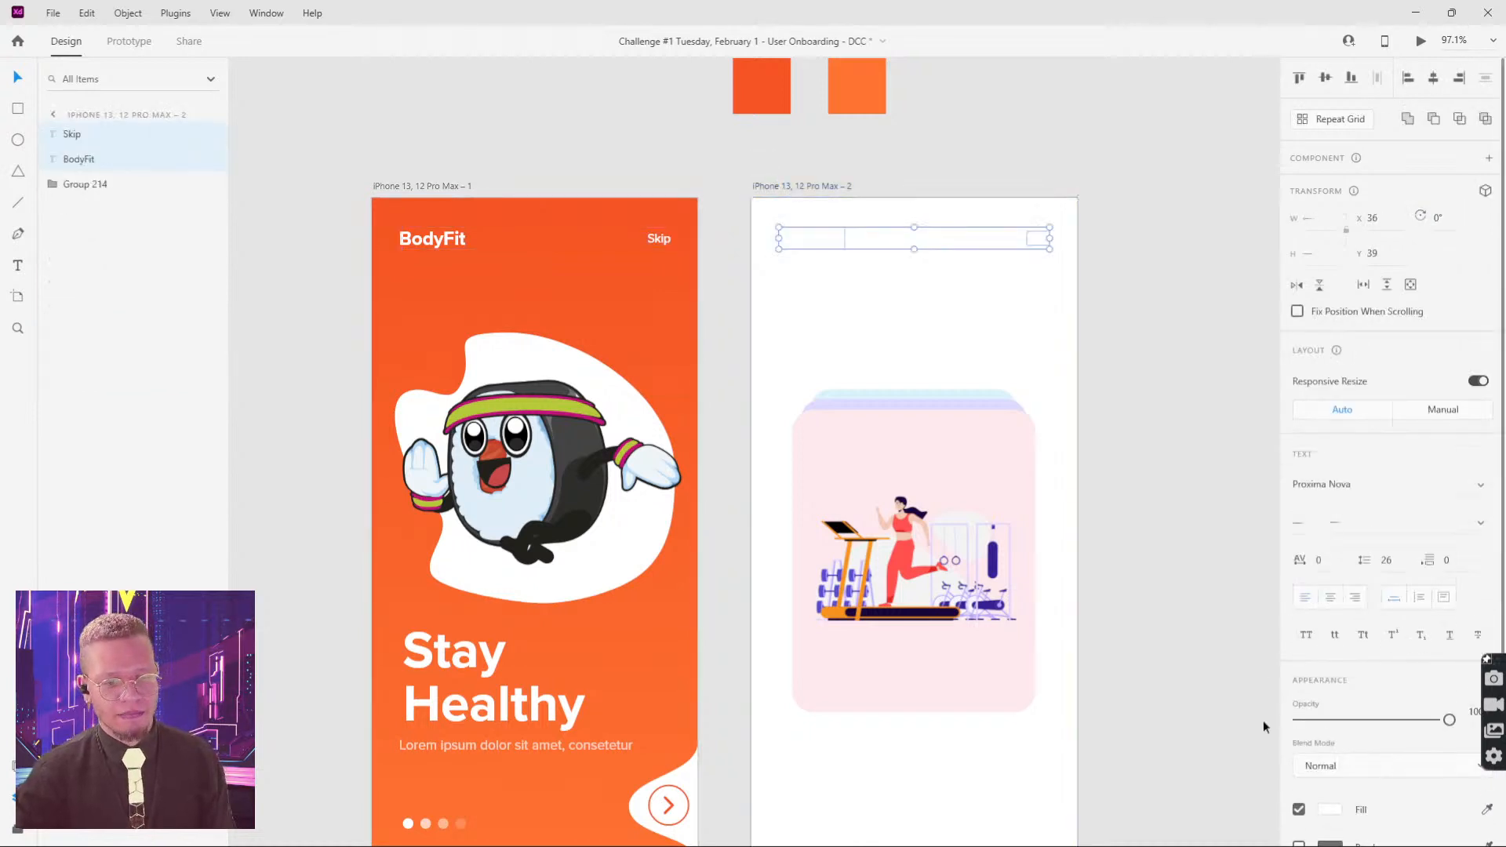
Step: Set the fill of the pasted BodyFit and Skip texts to black, #000000
{"action": "left_click", "coordinate": [1330, 809]}
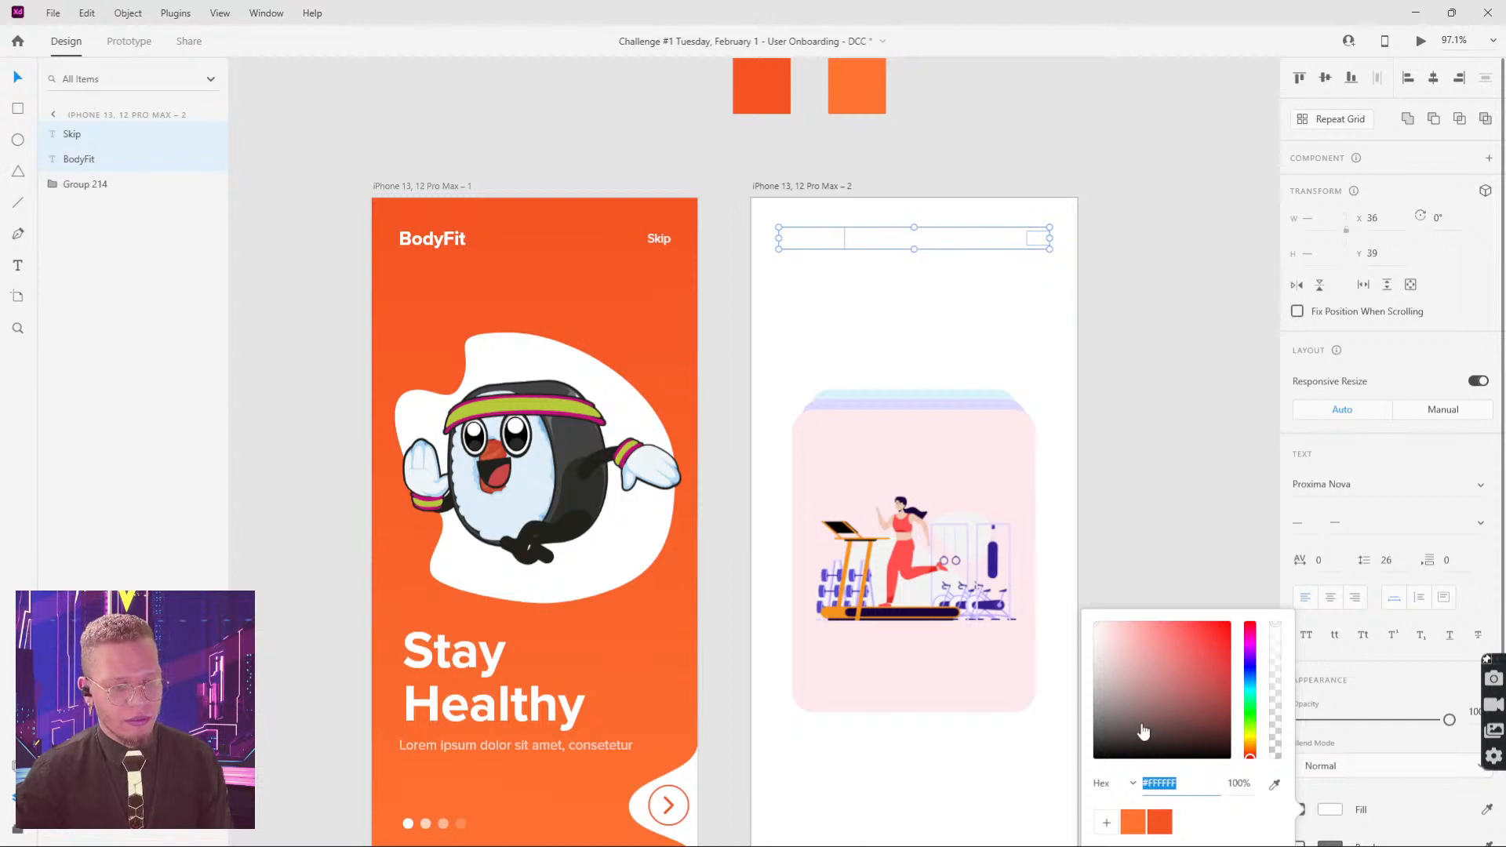
{"action": "left_click_drag", "start_coordinate": [1144, 731], "coordinate": [1229, 769]}
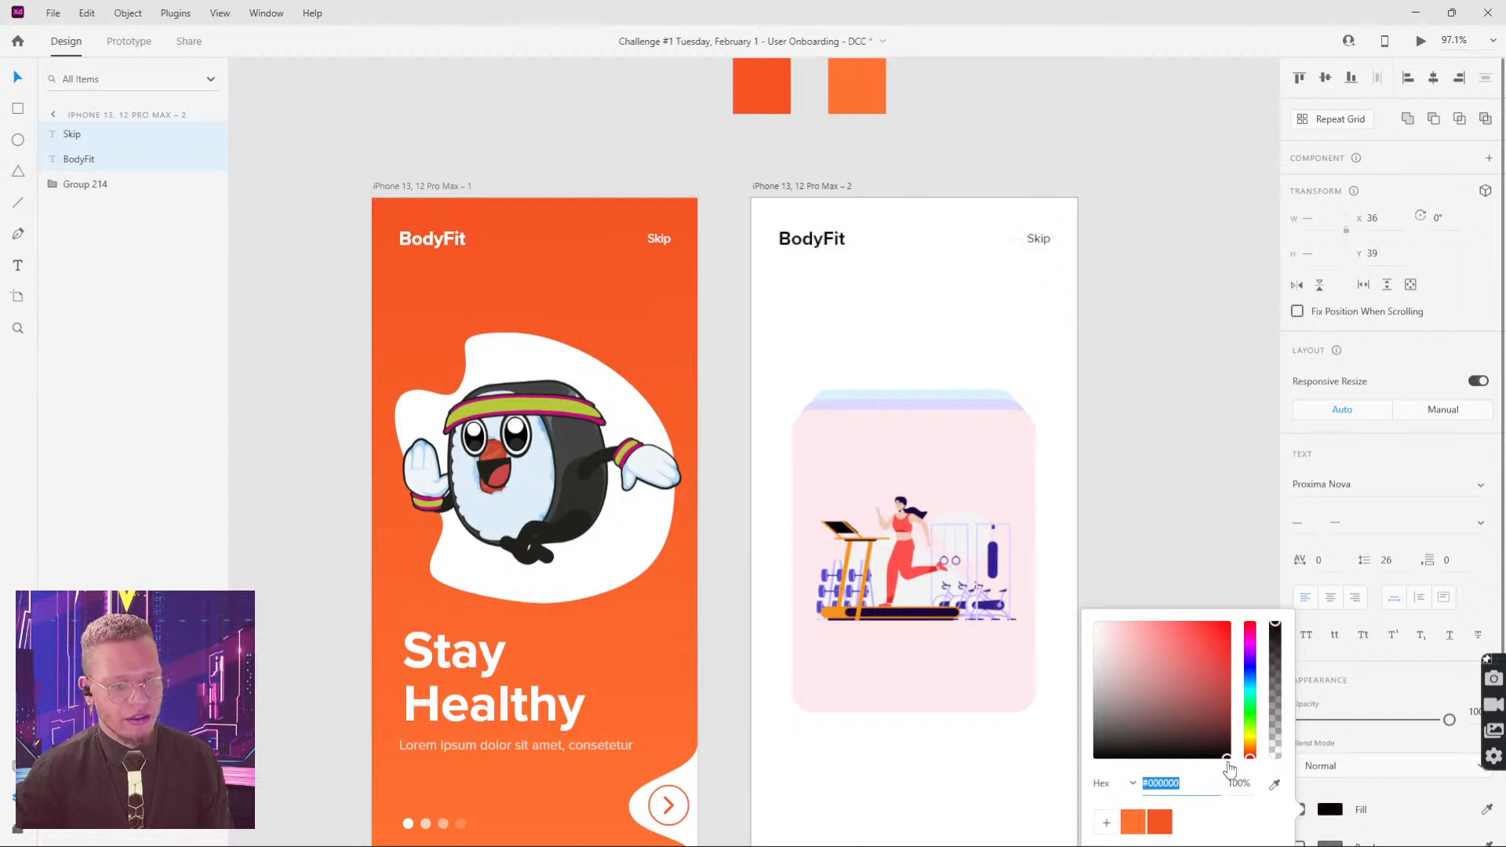
{"action": "left_click", "coordinate": [1153, 416]}
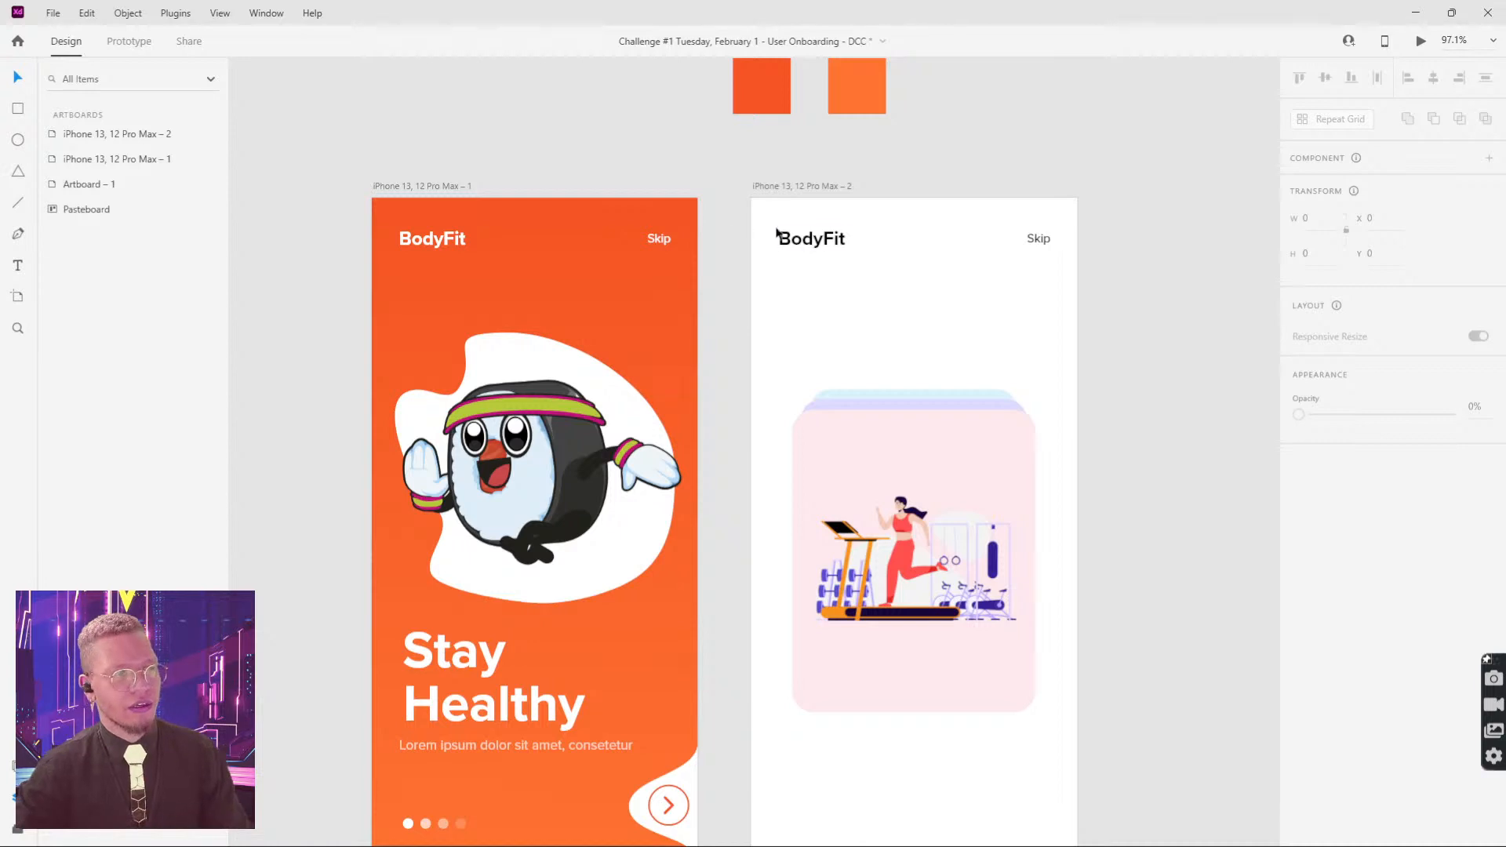
Step: Examine the Customize Your Workout screen in the Inspired By reference image for its layout and remaining elements
{"action": "scroll", "coordinate": [1079, 314], "scroll_direction": "down", "scroll_amount": 3}
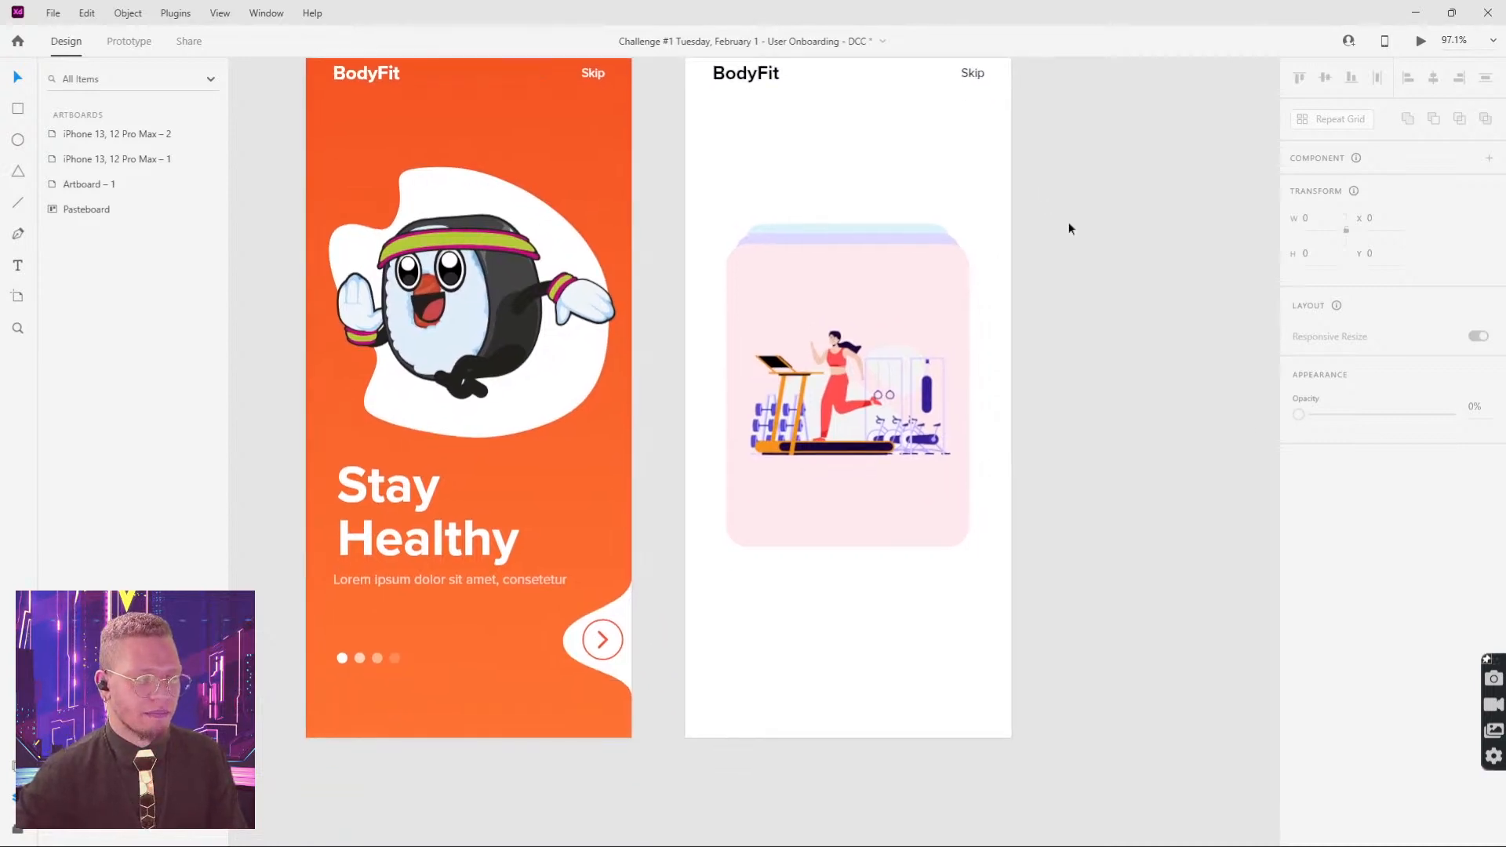
{"action": "scroll", "coordinate": [1069, 228], "scroll_direction": "down", "scroll_amount": 5}
{"action": "scroll", "coordinate": [1069, 222], "scroll_direction": "down", "scroll_amount": 3}
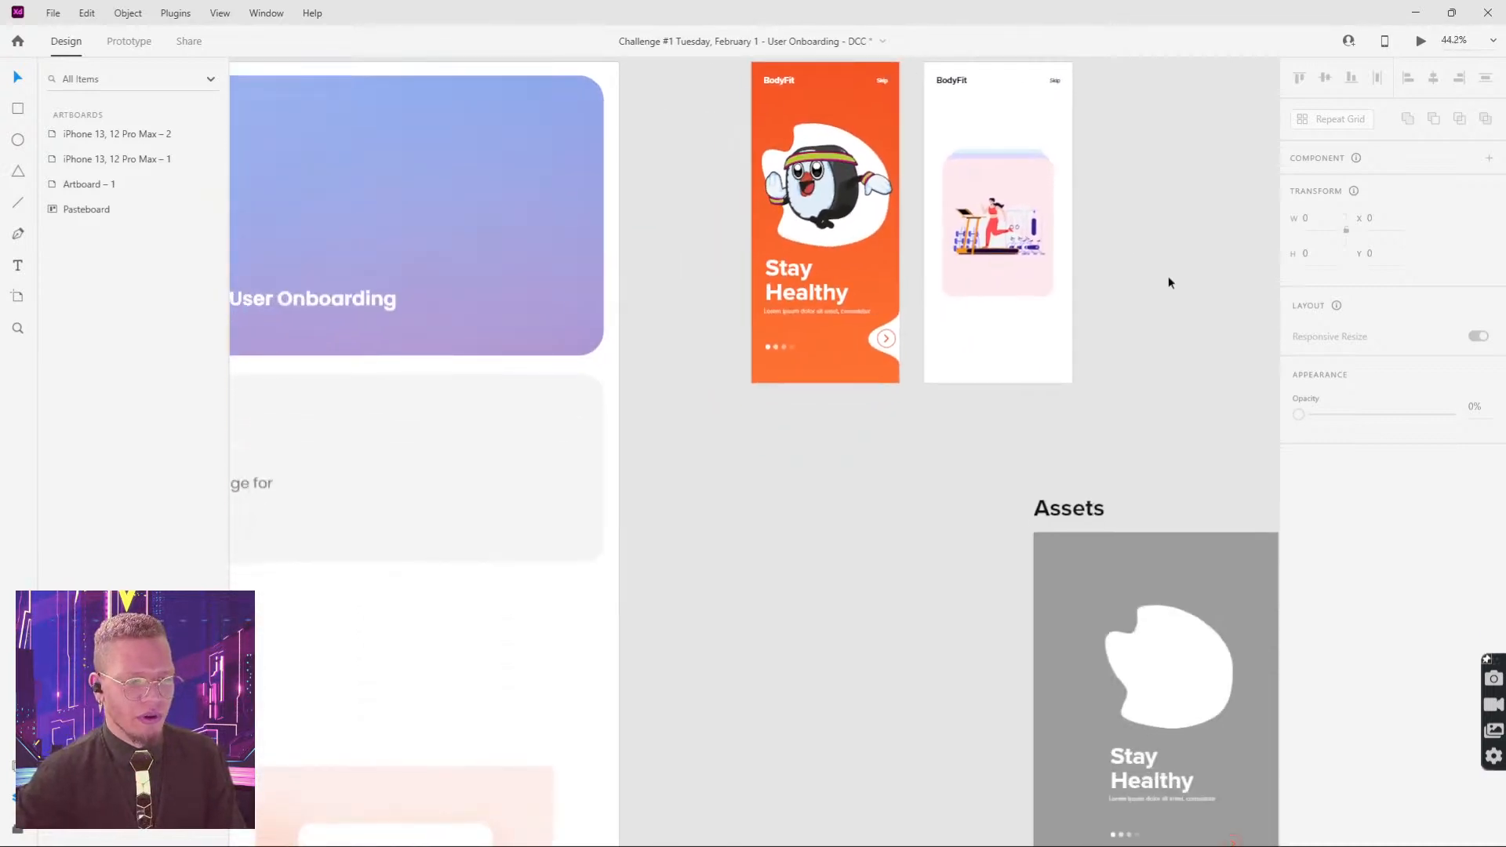
{"action": "scroll", "coordinate": [1169, 276], "scroll_direction": "down", "scroll_amount": 3}
{"action": "scroll", "coordinate": [1095, 139], "scroll_direction": "left", "scroll_amount": 4}
{"action": "scroll", "coordinate": [1095, 139], "scroll_direction": "down", "scroll_amount": 2}
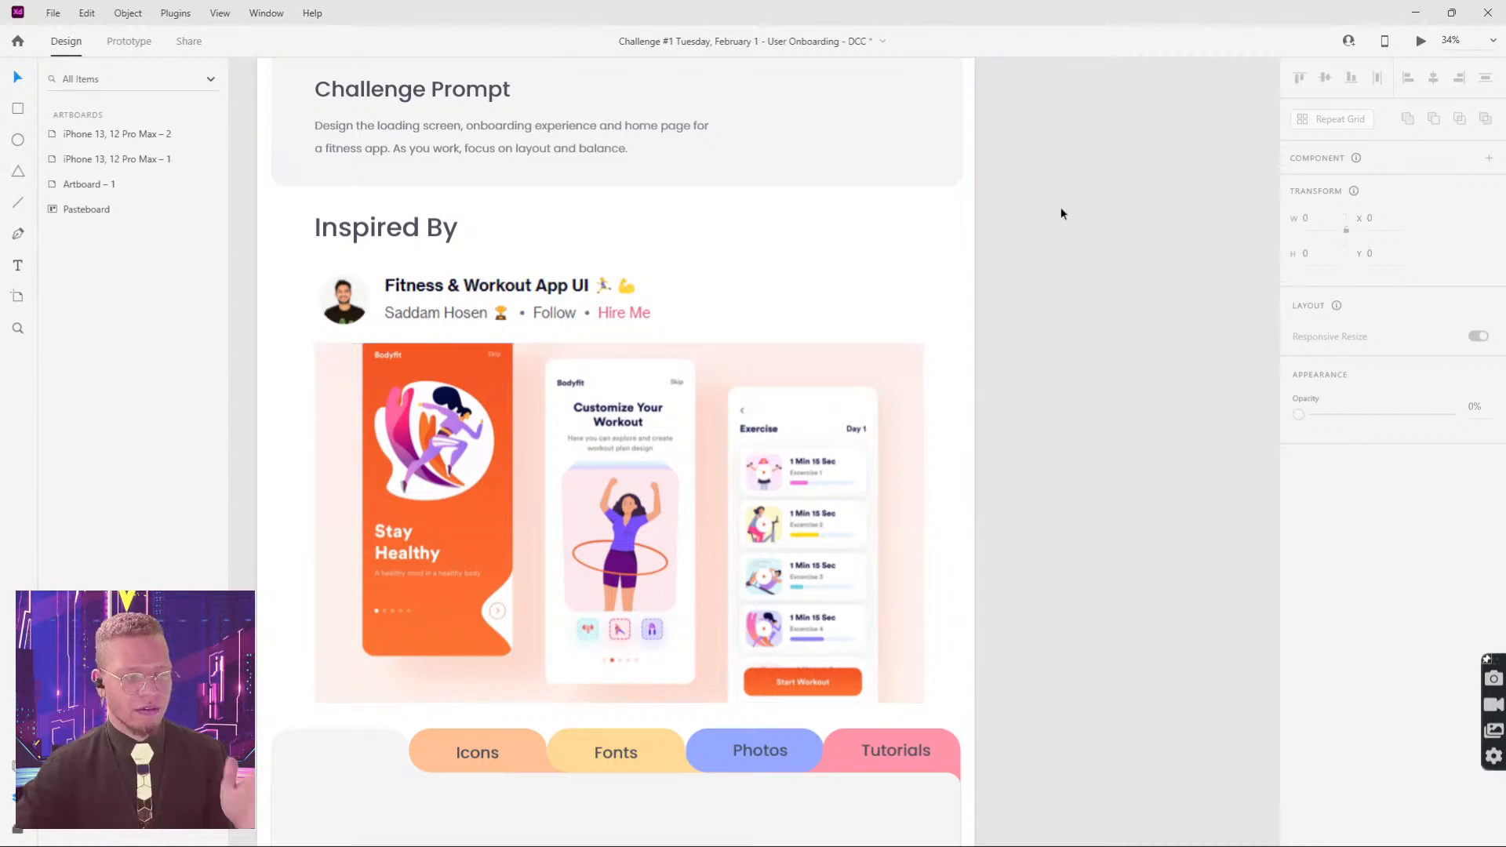
{"action": "scroll", "coordinate": [1012, 245], "scroll_direction": "up", "scroll_amount": 2}
{"action": "scroll", "coordinate": [1012, 244], "scroll_direction": "right", "scroll_amount": 1}
{"action": "scroll", "coordinate": [1009, 244], "scroll_direction": "up", "scroll_amount": 5}
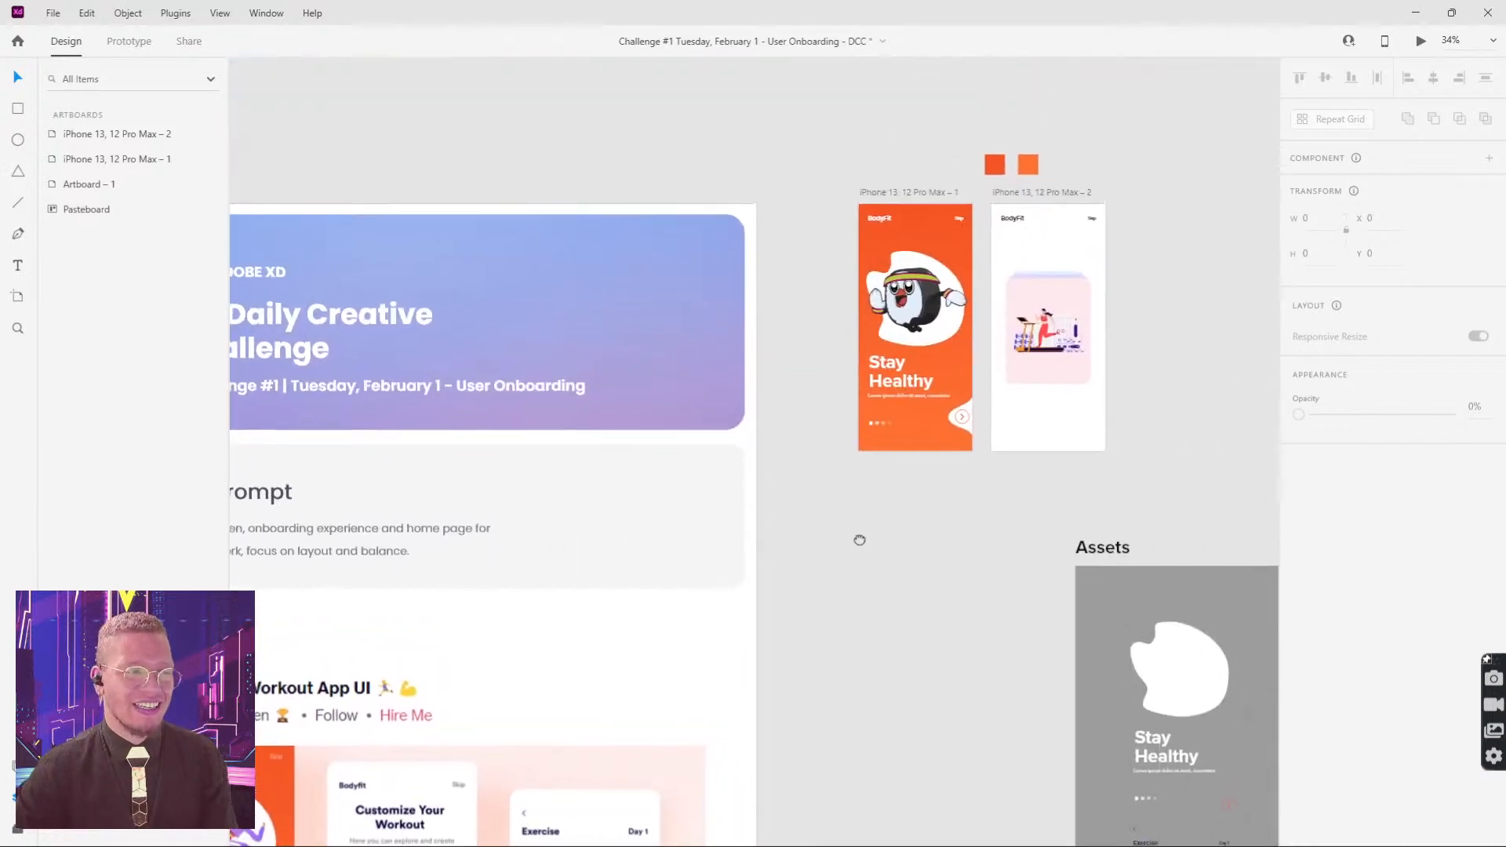
Step: Group the four pagination dots on the orange screen and paste a copy of the group into the second artboard
{"action": "scroll", "coordinate": [1073, 505], "scroll_direction": "up", "scroll_amount": 5}
{"action": "scroll", "coordinate": [607, 433], "scroll_direction": "up", "scroll_amount": 3}
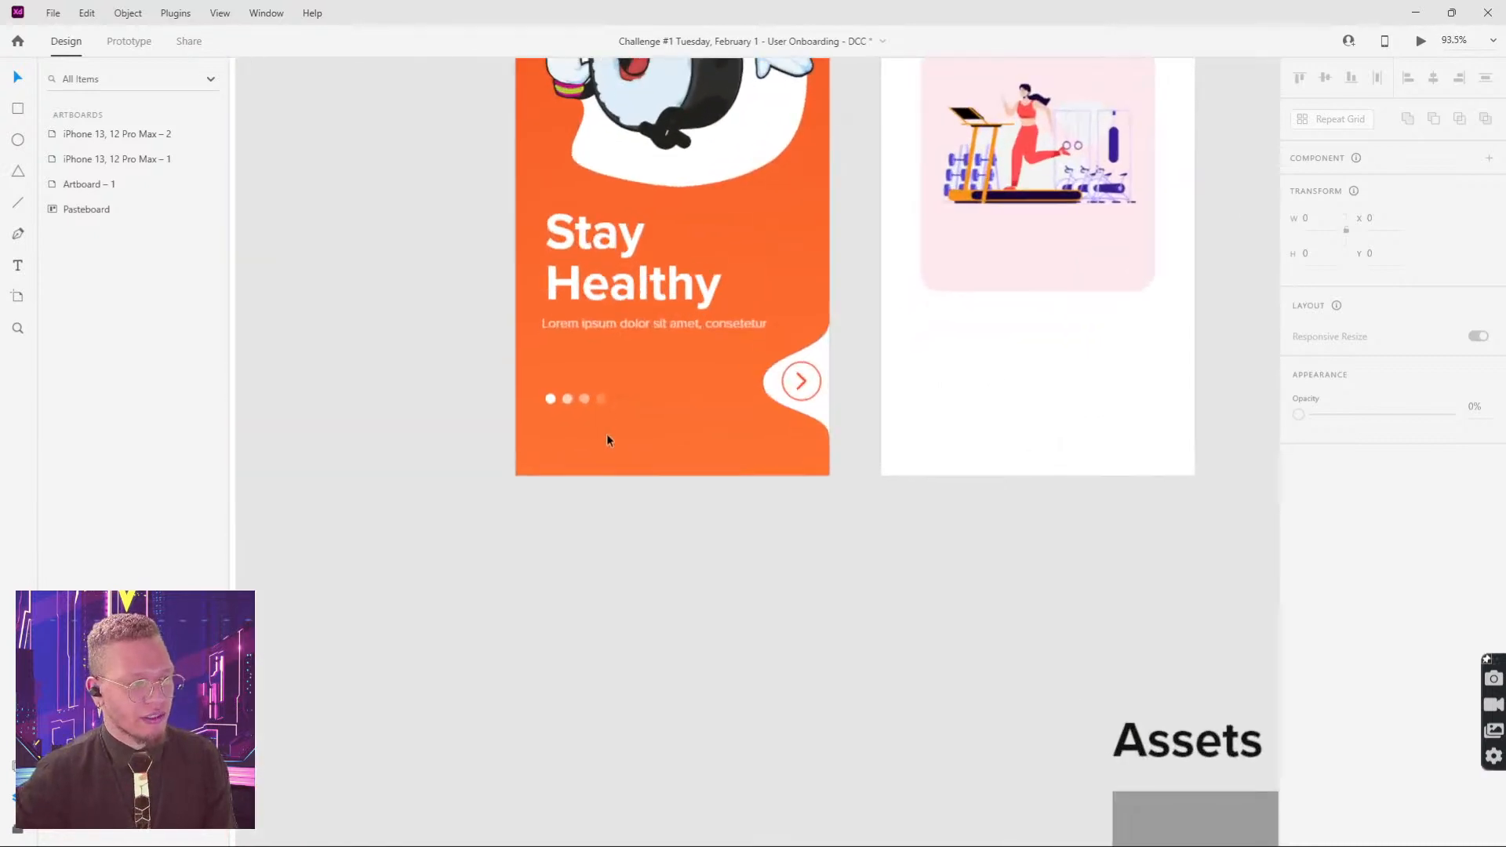
{"action": "left_click", "coordinate": [565, 404]}
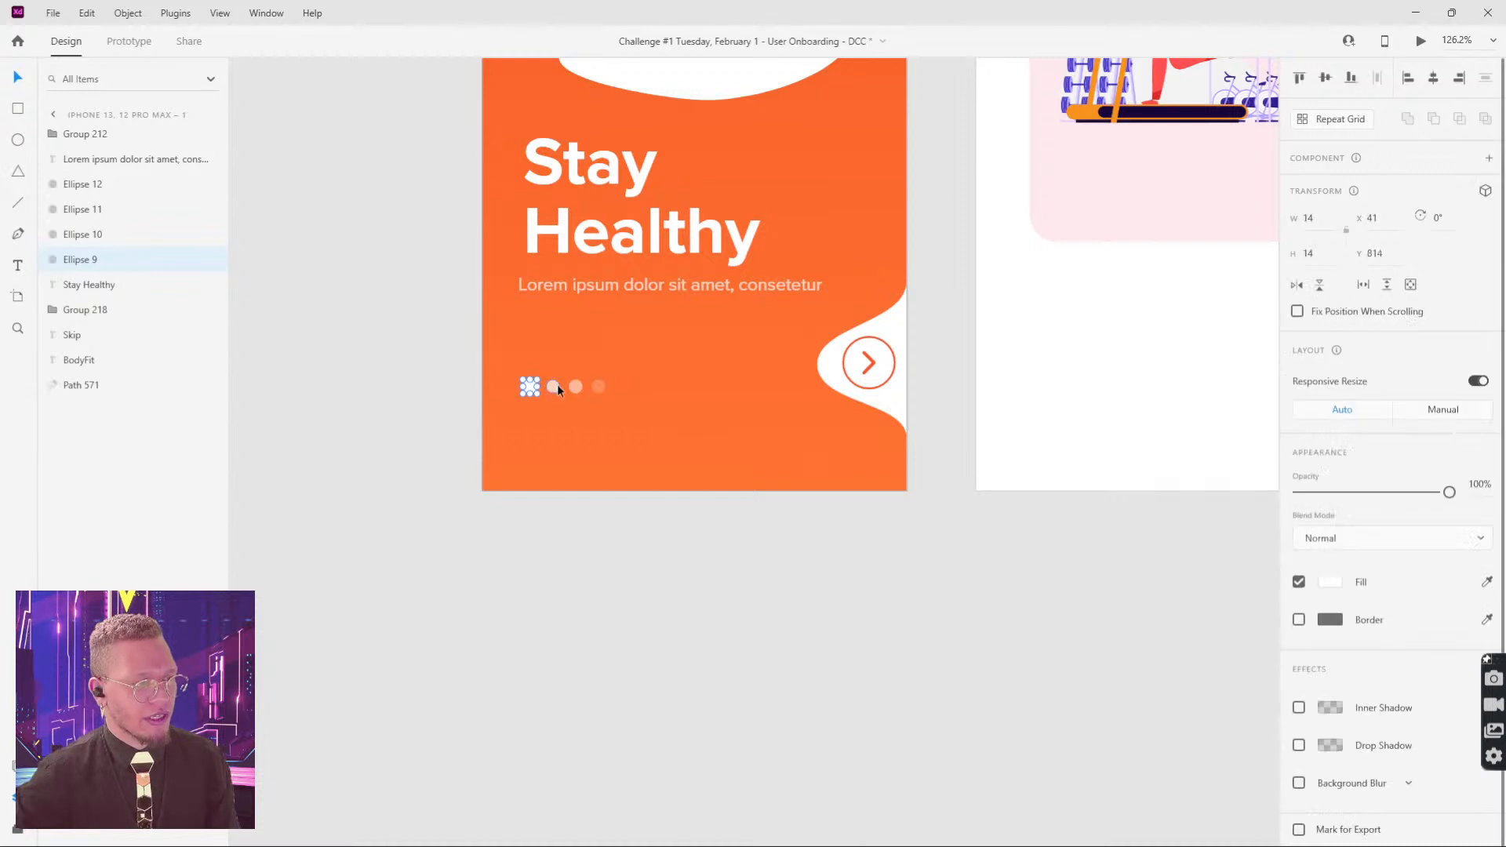
{"action": "left_click", "coordinate": [555, 386], "text": "shift"}
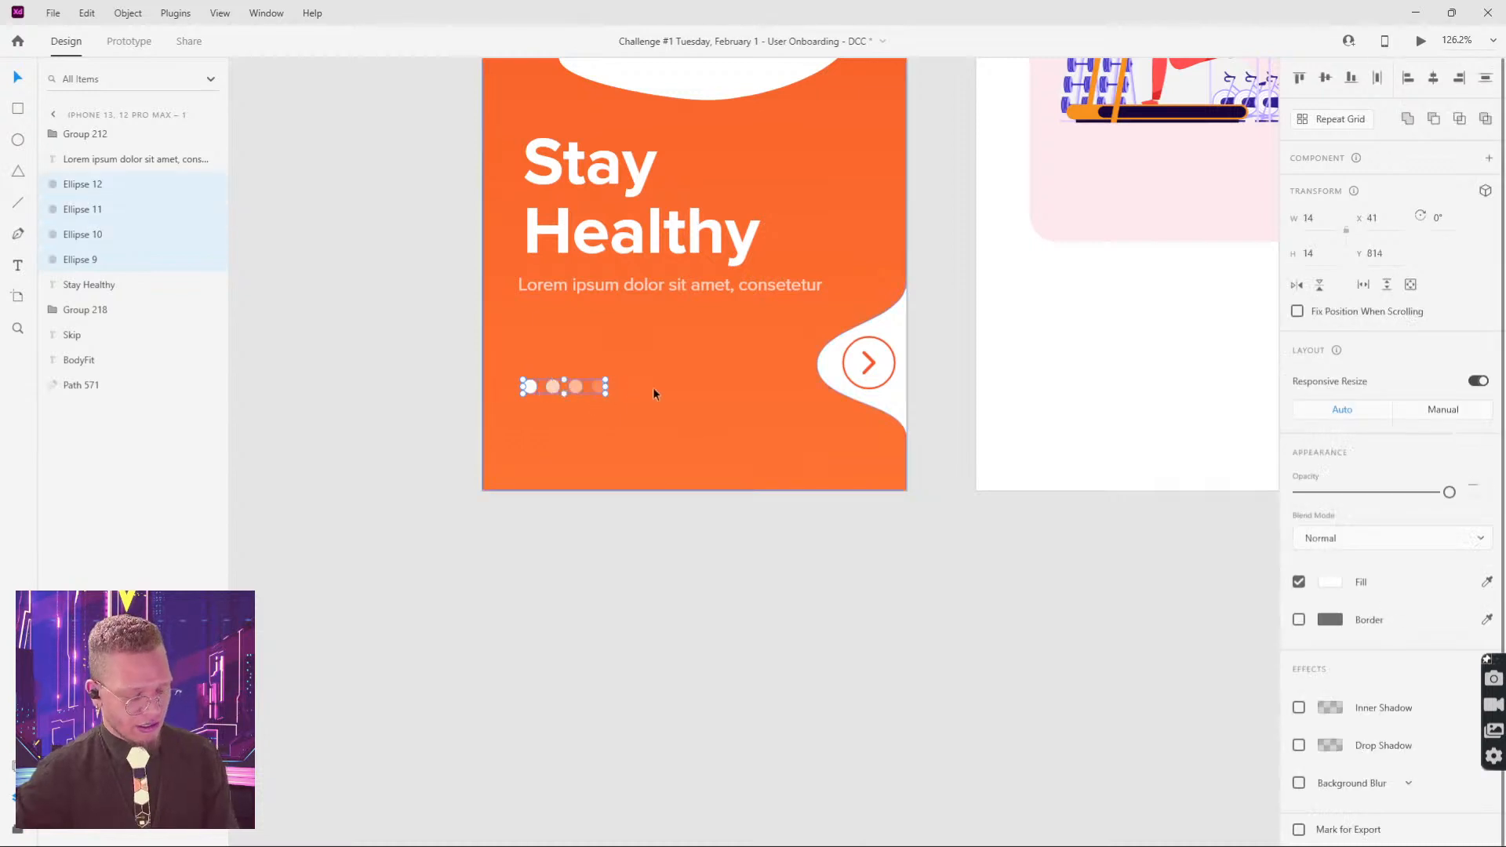
{"action": "key", "text": "ctrl+g"}
{"action": "scroll", "coordinate": [783, 295], "scroll_direction": "right", "scroll_amount": 5}
{"action": "scroll", "coordinate": [783, 295], "scroll_direction": "up", "scroll_amount": 2}
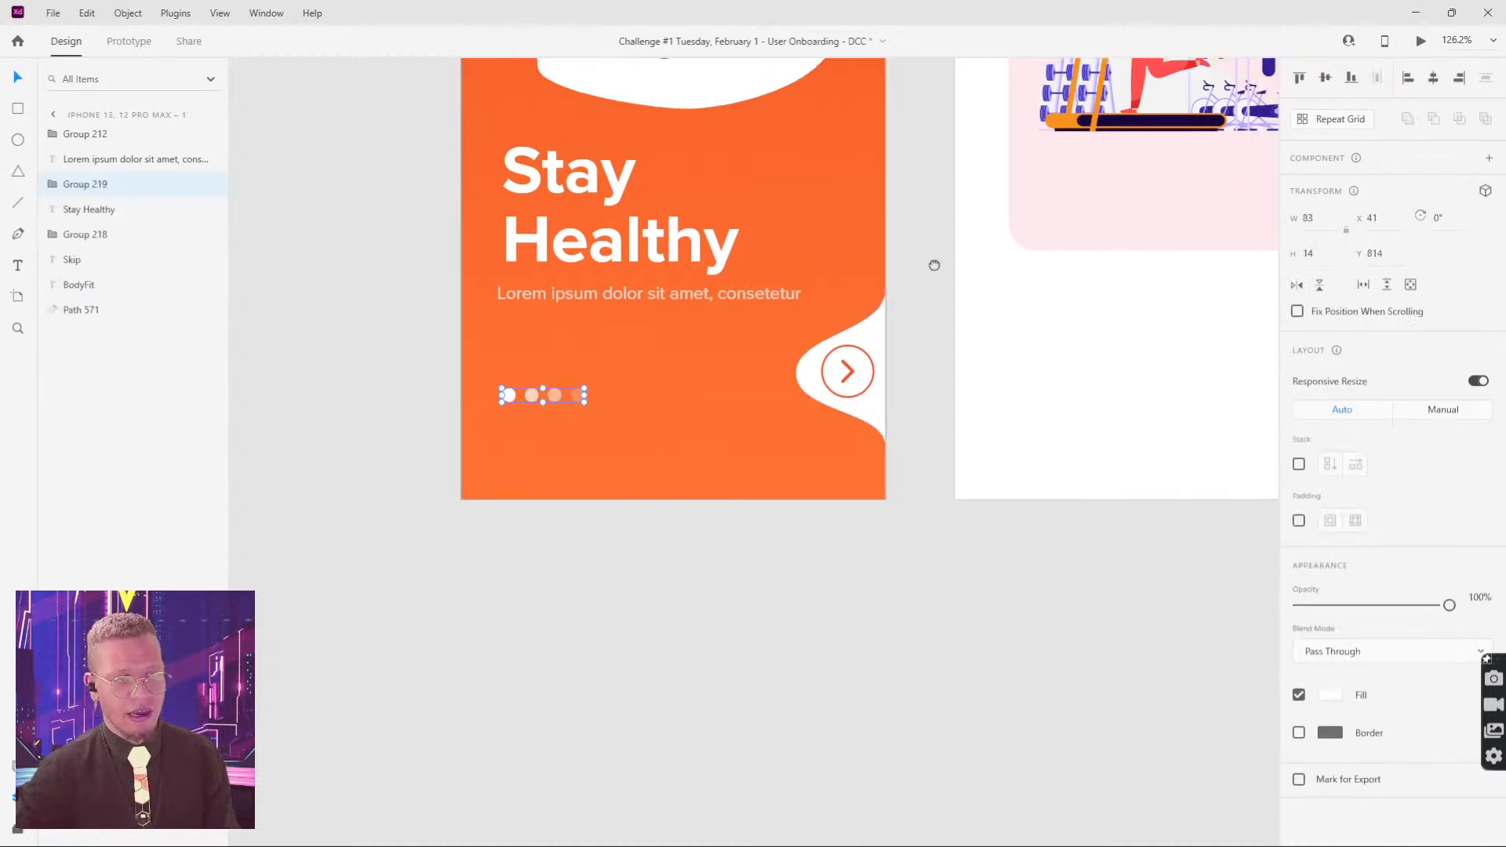
{"action": "left_click", "coordinate": [823, 299]}
{"action": "key", "text": "ctrl+v"}
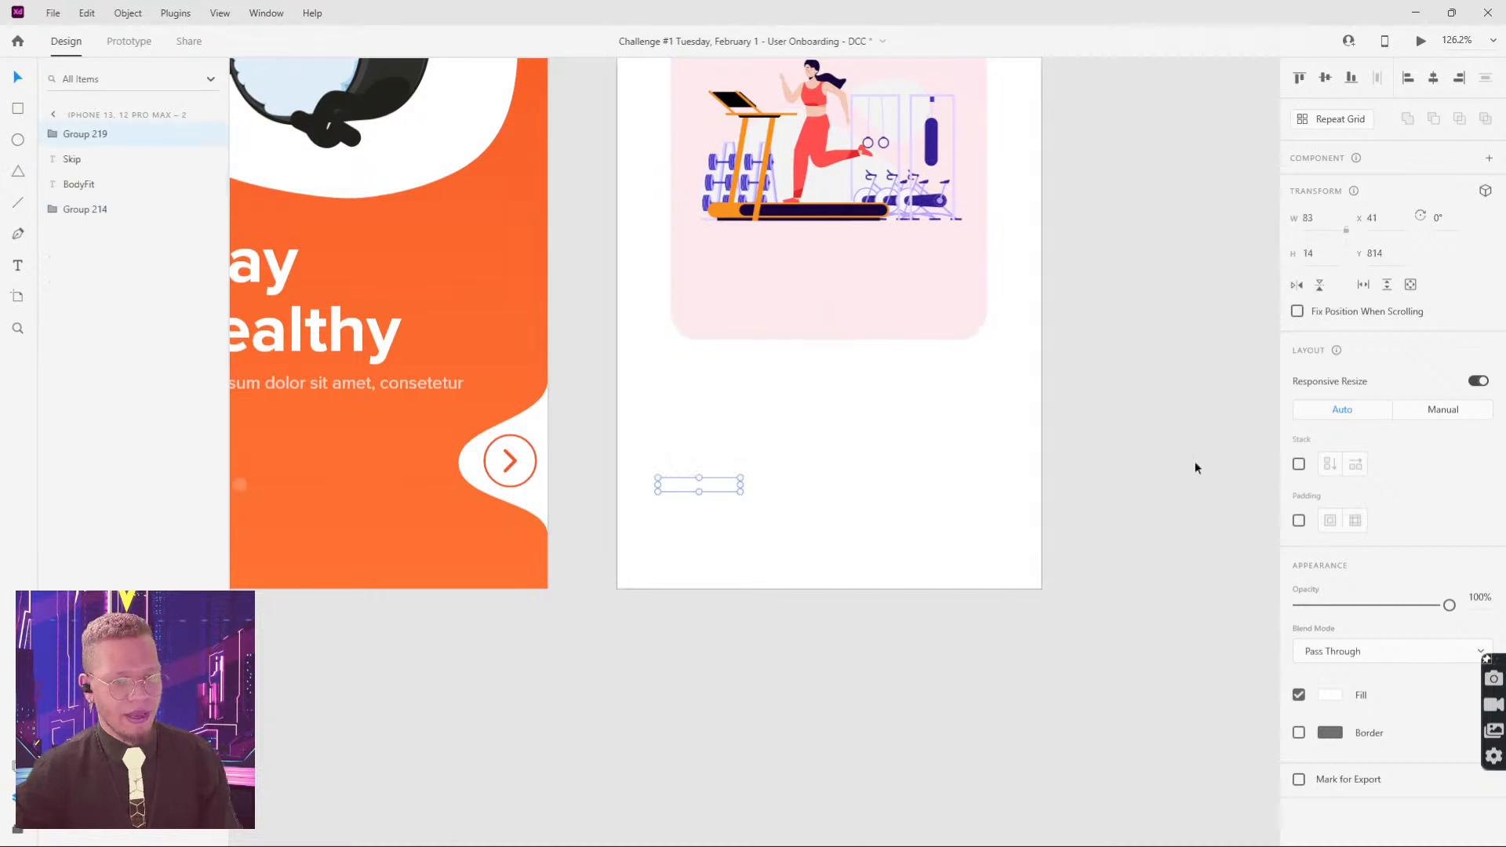
Step: Recolor the pasted dots with the darker orange #F55424 and move them beneath the illustration card at about X 173, Y 763
{"action": "left_click", "coordinate": [1332, 695]}
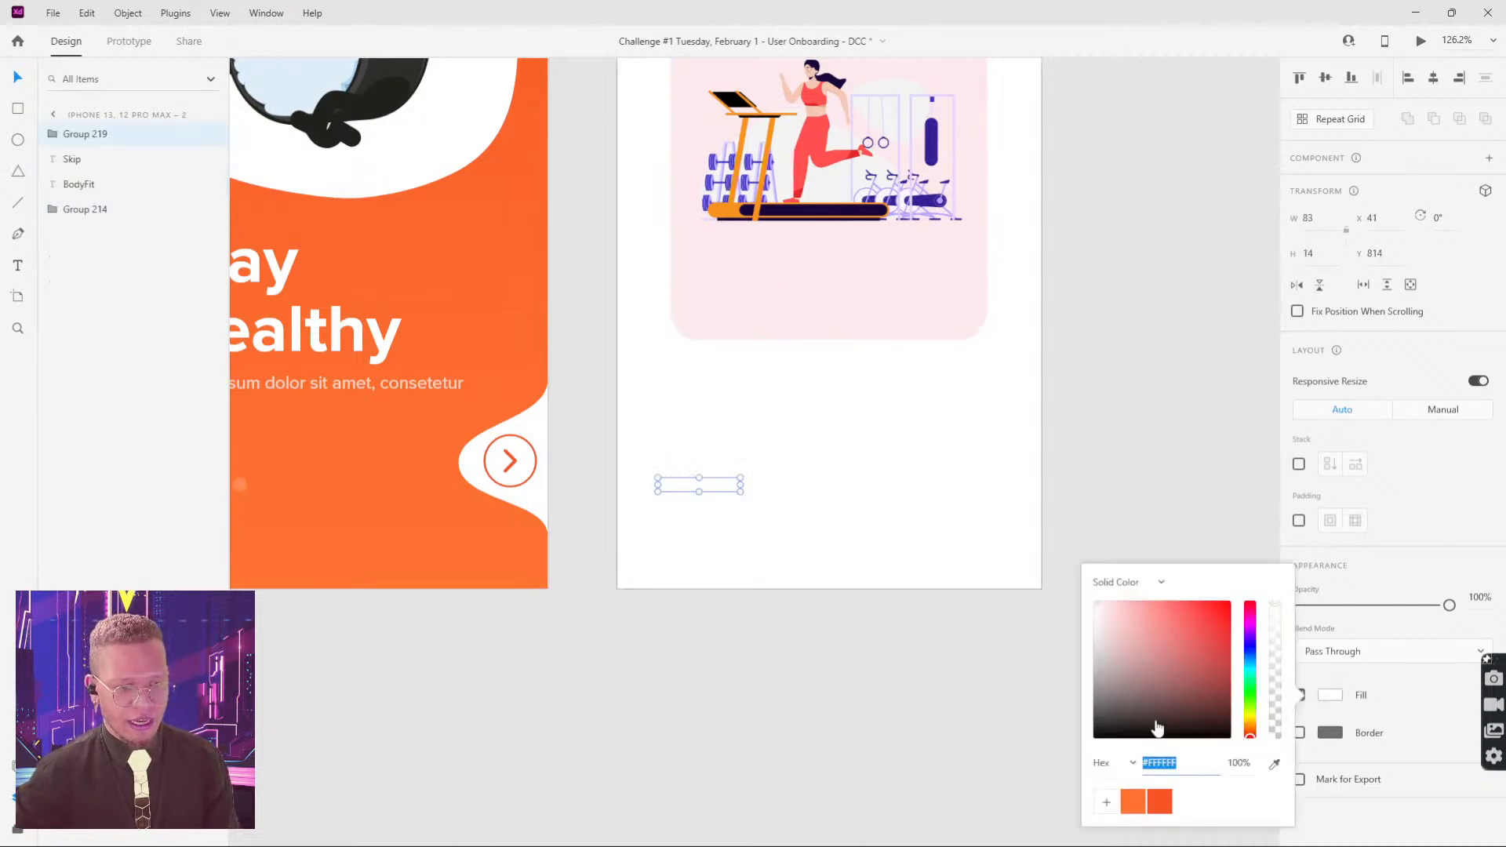
{"action": "left_click", "coordinate": [1161, 803]}
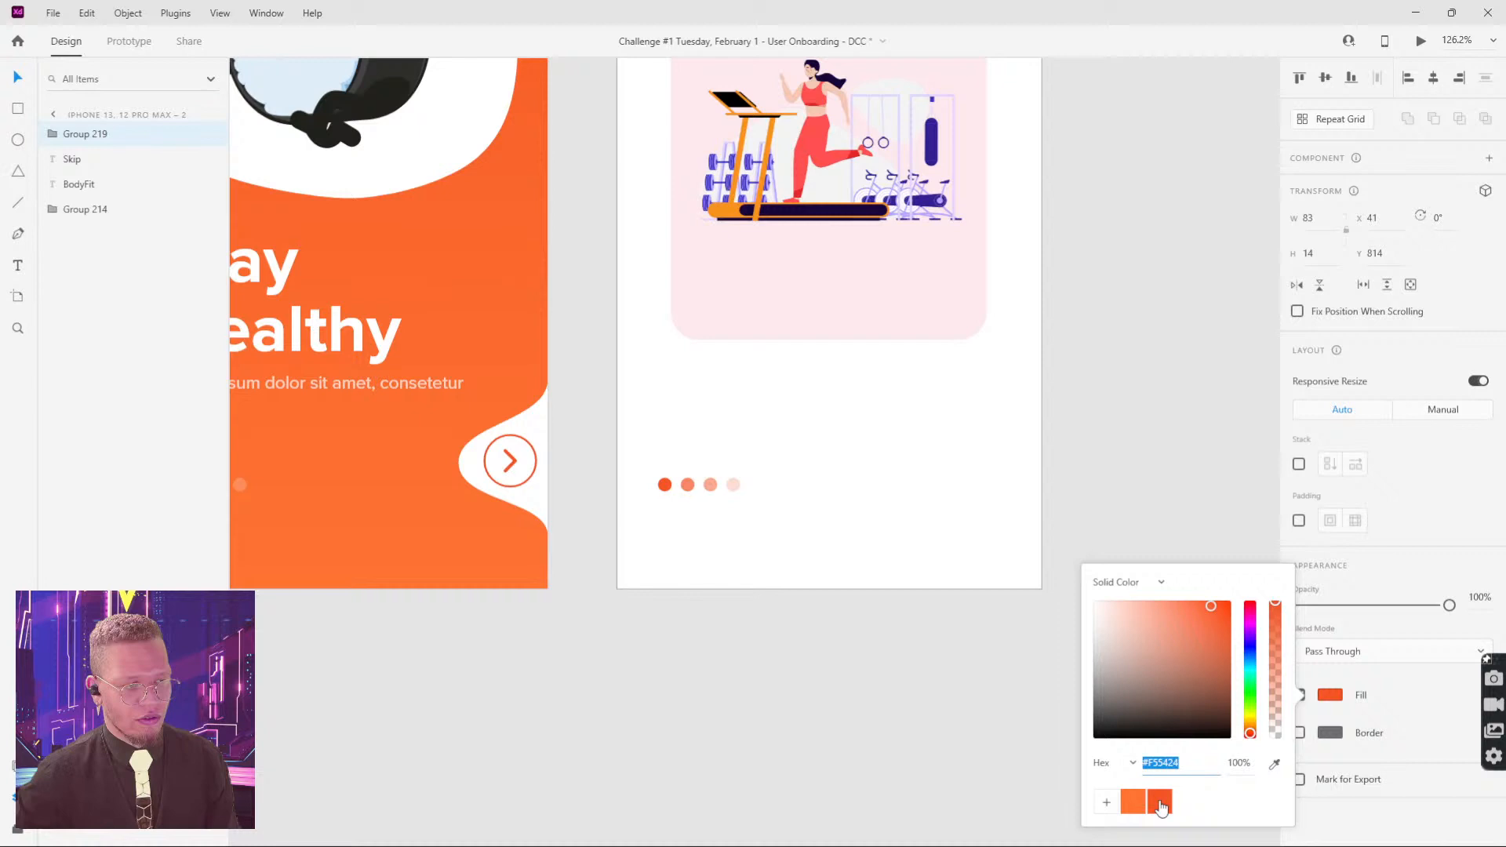
{"action": "left_click", "coordinate": [768, 626]}
{"action": "scroll", "coordinate": [784, 582], "scroll_direction": "left", "scroll_amount": 3}
{"action": "scroll", "coordinate": [784, 582], "scroll_direction": "up", "scroll_amount": 2}
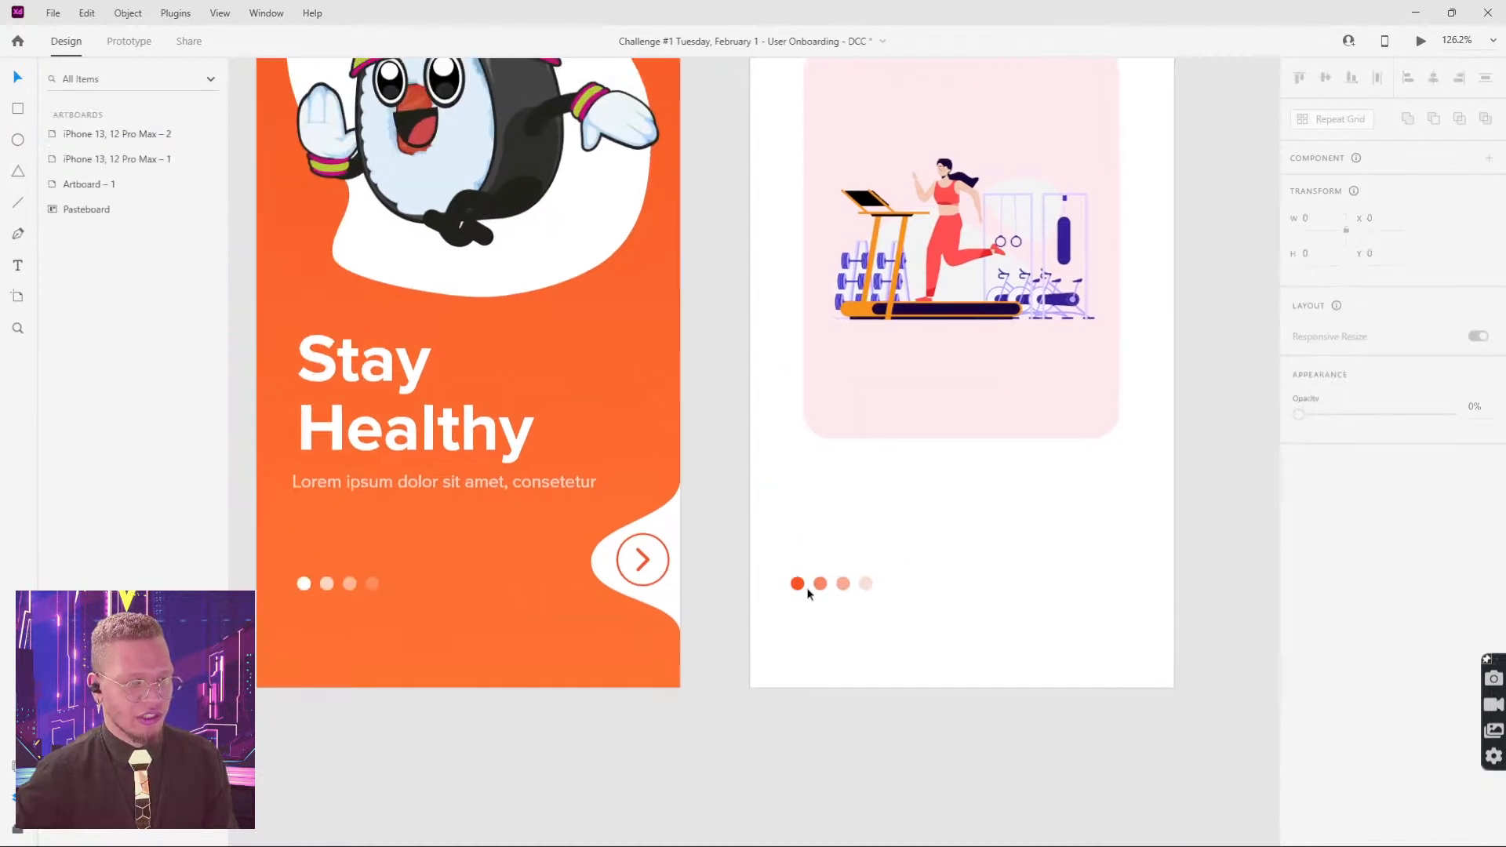
{"action": "left_click_drag", "start_coordinate": [808, 594], "coordinate": [930, 535]}
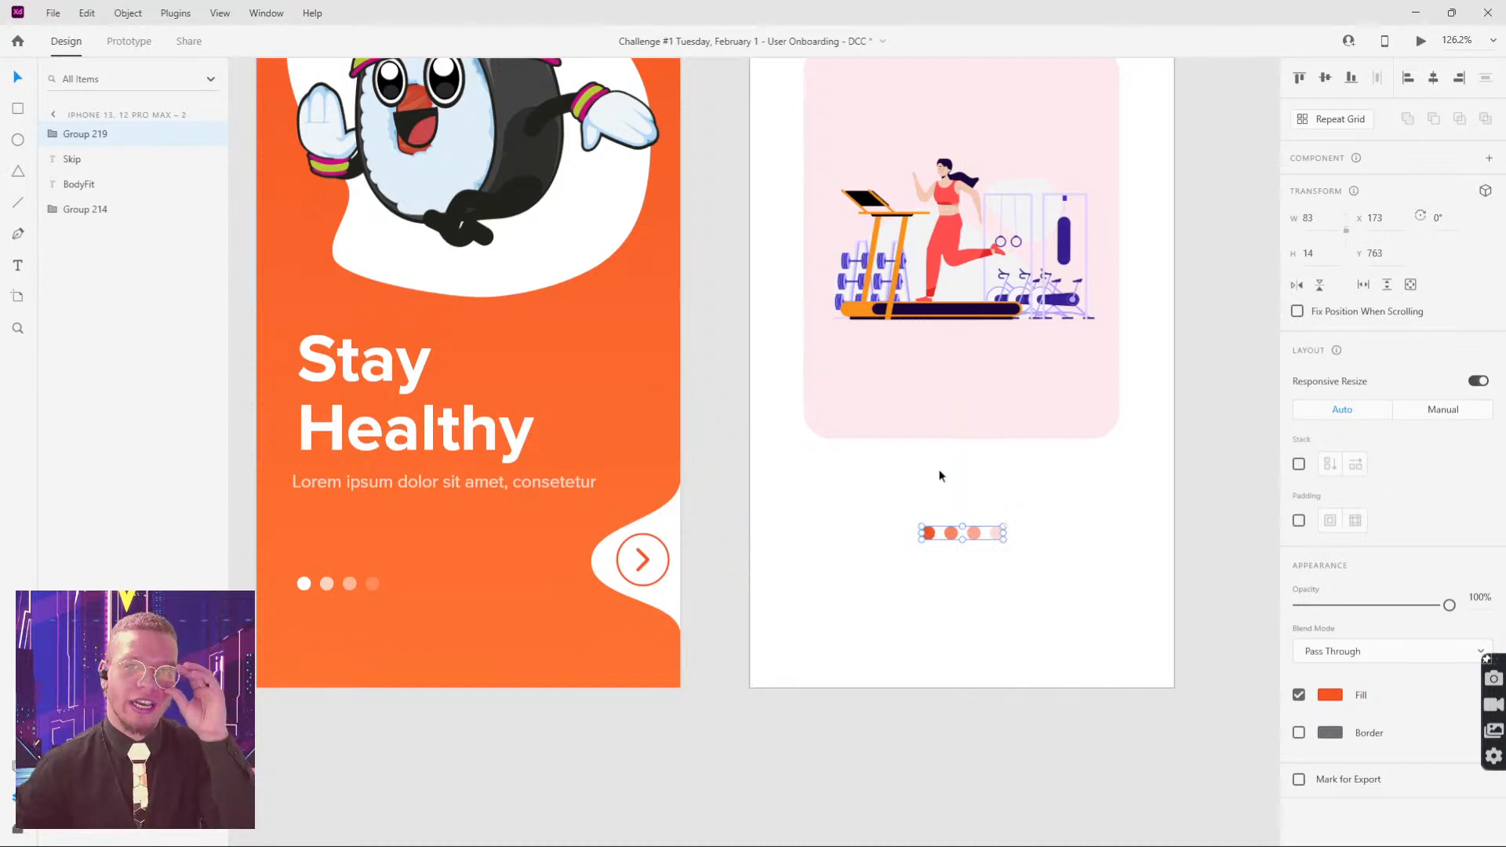
Step: Try the lighter orange #FF7433 as the dots' fill, and restore it to #F55424
{"action": "left_click", "coordinate": [1330, 696]}
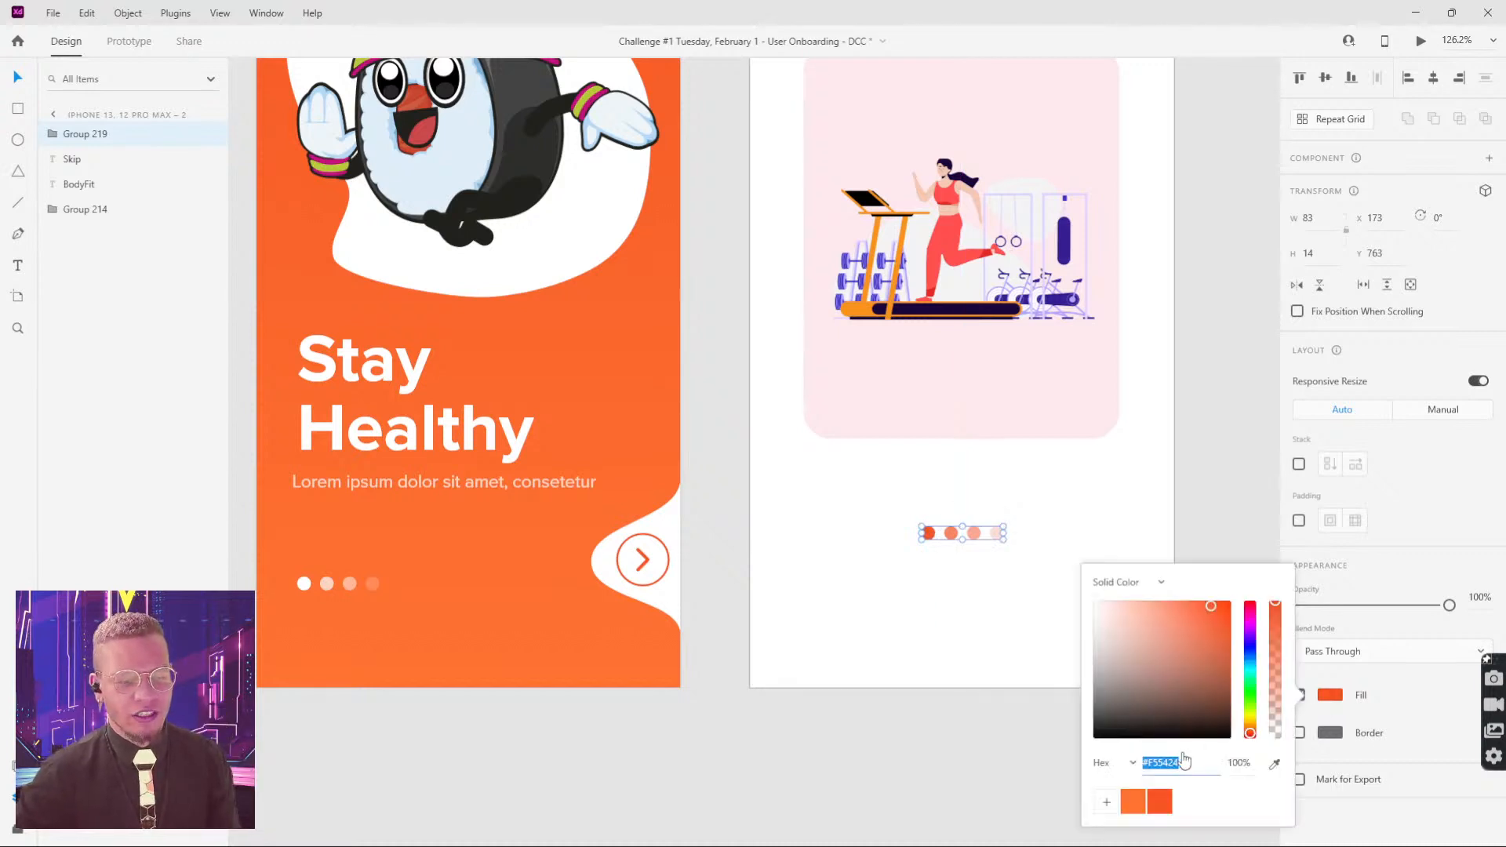
{"action": "left_click", "coordinate": [1140, 808]}
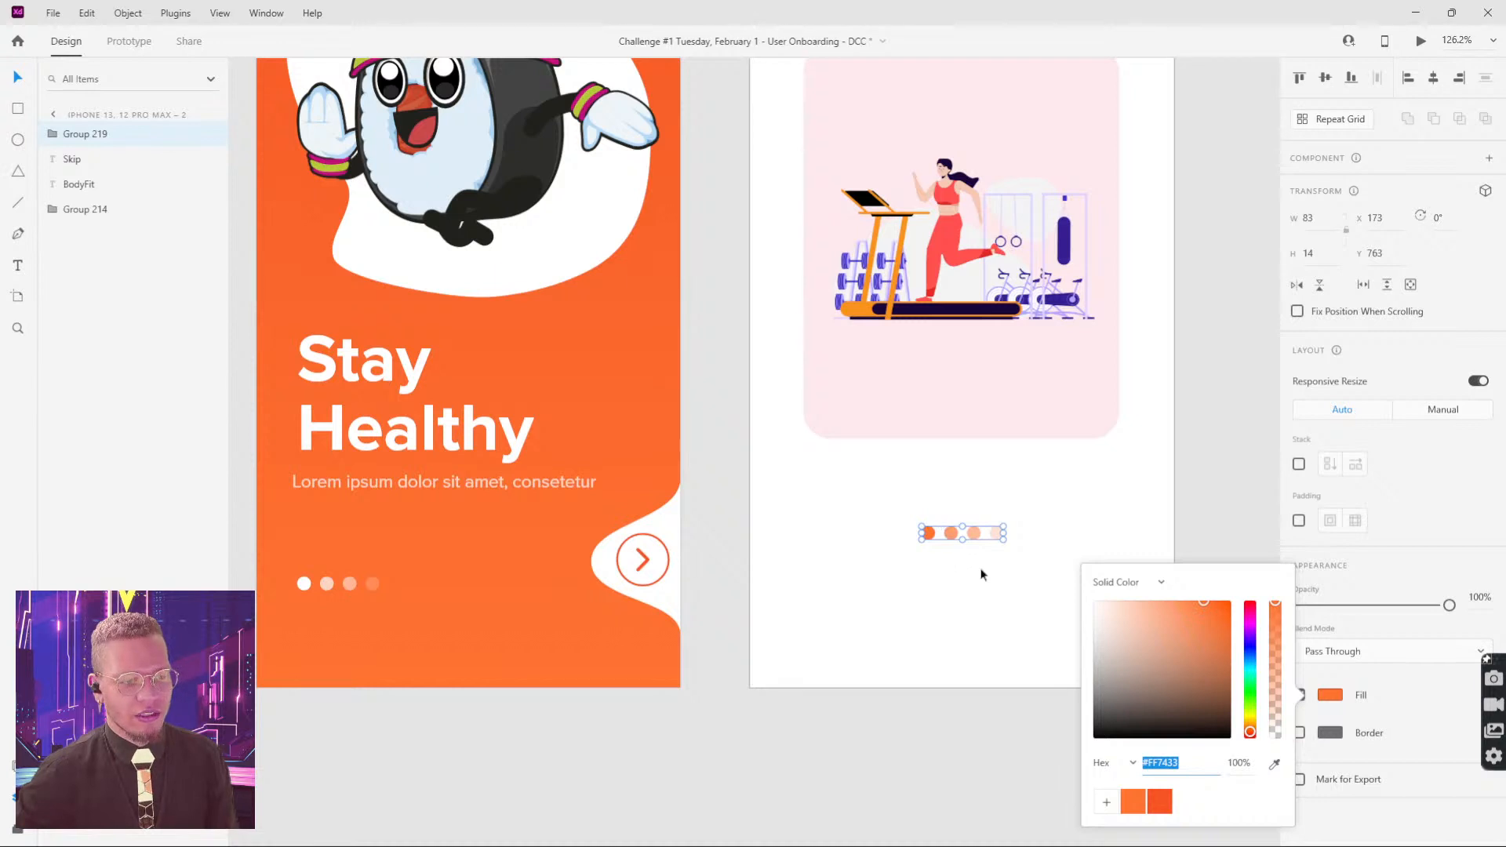
{"action": "left_click", "coordinate": [1160, 805]}
{"action": "left_click", "coordinate": [958, 624]}
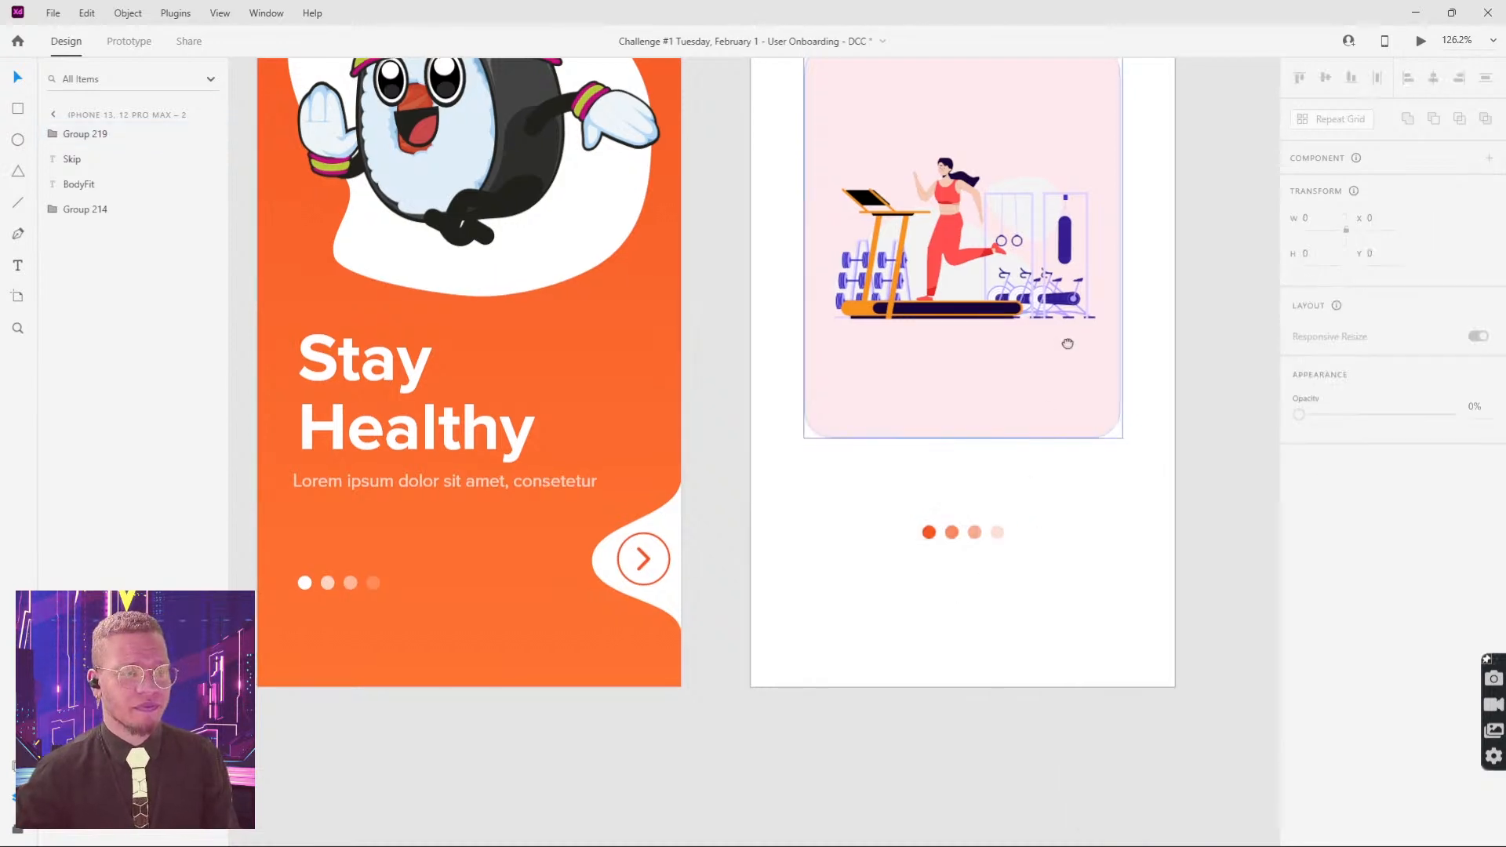
Step: Duplicate the Stay Healthy heading onto the second artboard, above the illustration card at about X 110, Y 67
{"action": "scroll", "coordinate": [1041, 425], "scroll_direction": "down", "scroll_amount": 5}
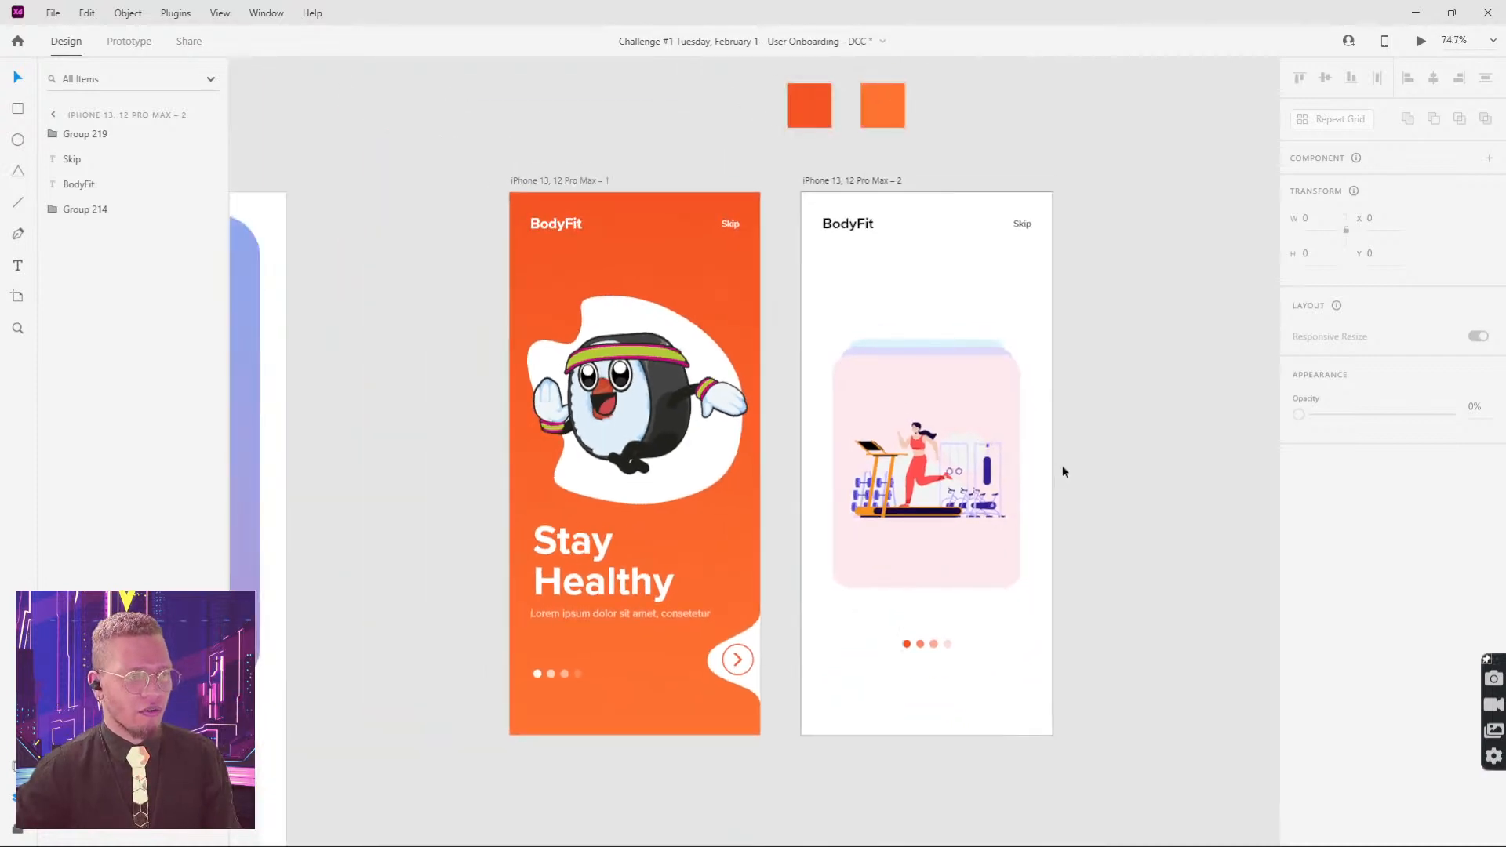
{"action": "scroll", "coordinate": [1062, 471], "scroll_direction": "down", "scroll_amount": 3}
{"action": "scroll", "coordinate": [1042, 484], "scroll_direction": "up", "scroll_amount": 5}
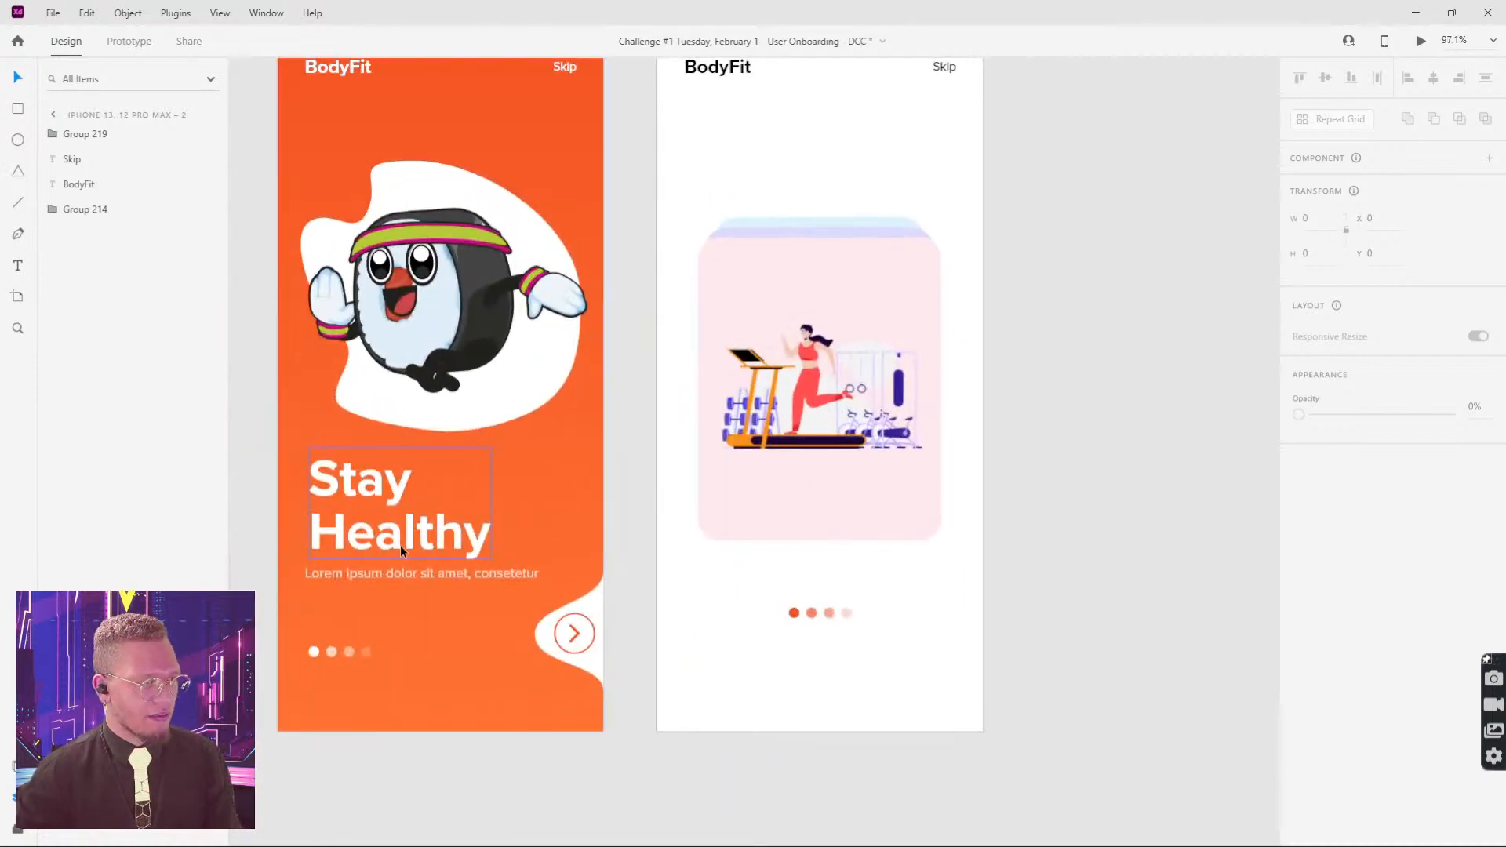
{"action": "left_click", "coordinate": [398, 540]}
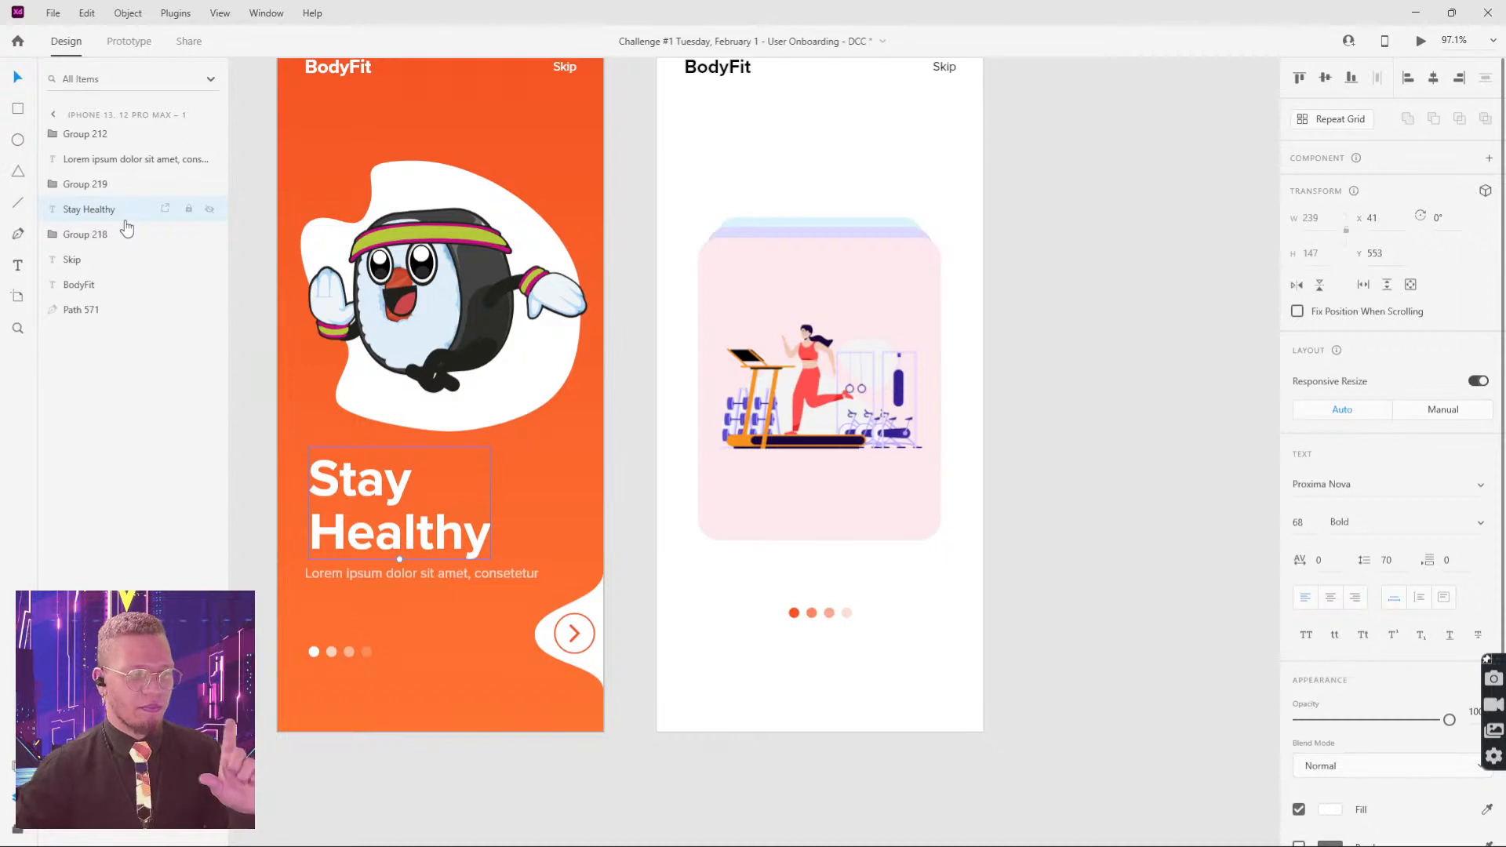
{"action": "key", "text": "alt"}
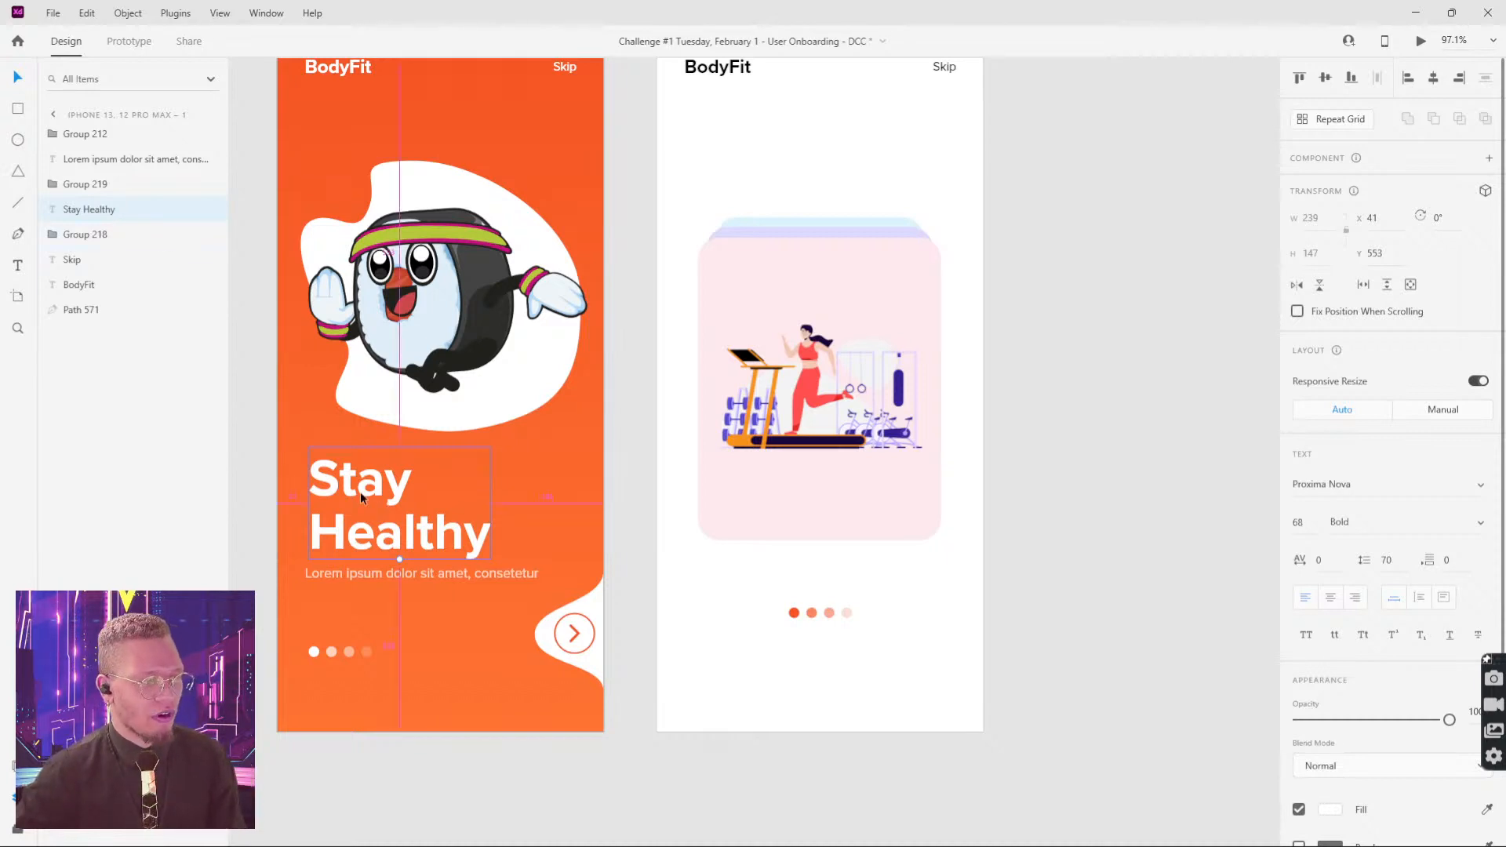
{"action": "mouse_move", "coordinate": [360, 492]}
{"action": "left_mouse_down"}
{"action": "mouse_move", "coordinate": [609, 355]}
{"action": "mouse_move", "coordinate": [791, 127]}
{"action": "left_mouse_up"}
Step: Change the duplicated Stay Healthy heading's fill to black
{"action": "left_click", "coordinate": [1330, 810]}
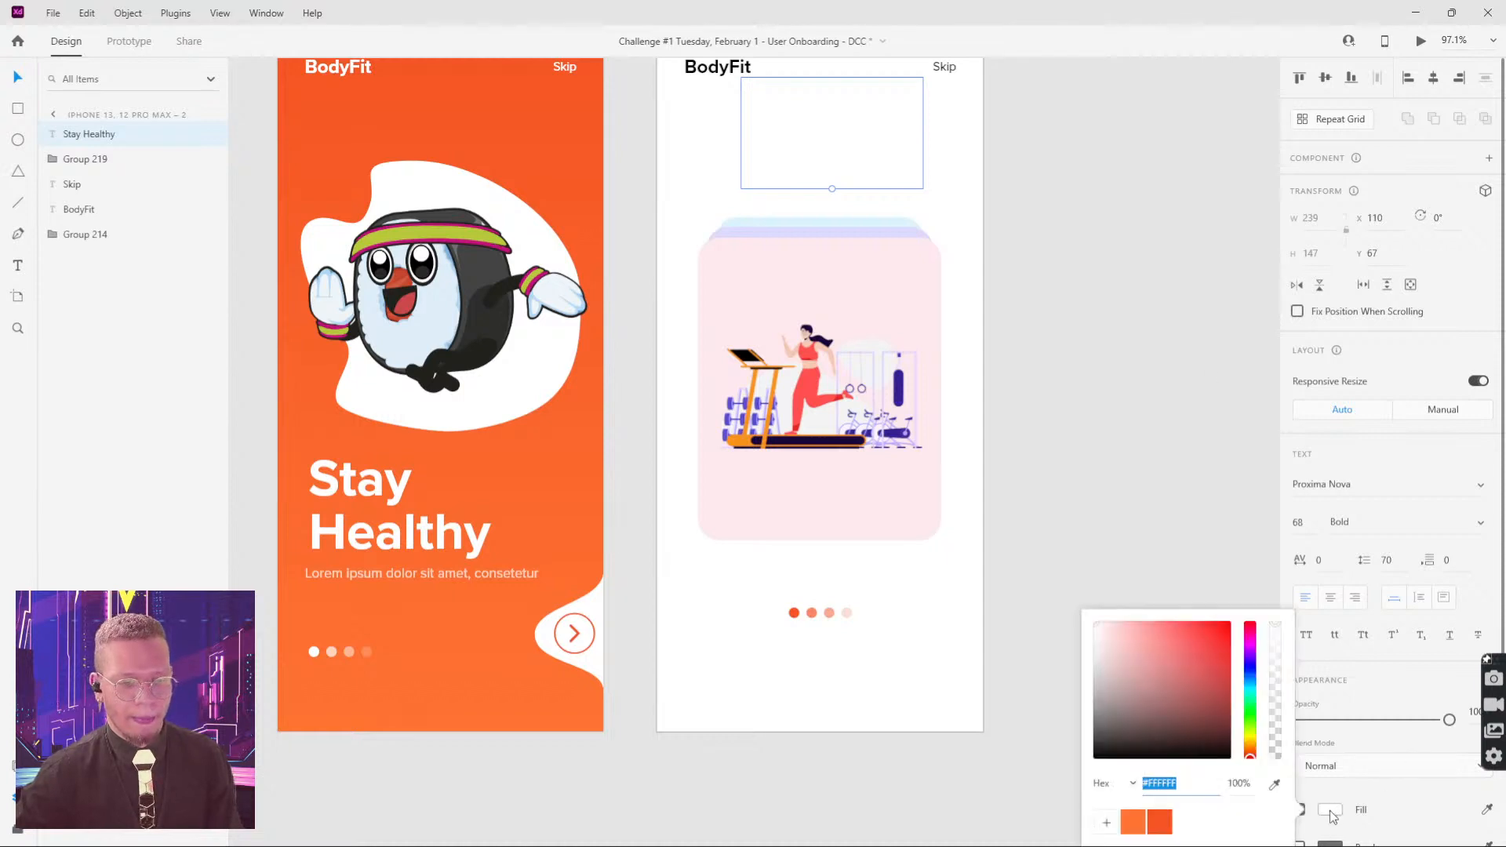
{"action": "left_click_drag", "start_coordinate": [1193, 691], "coordinate": [1251, 791]}
{"action": "left_click", "coordinate": [1085, 301]}
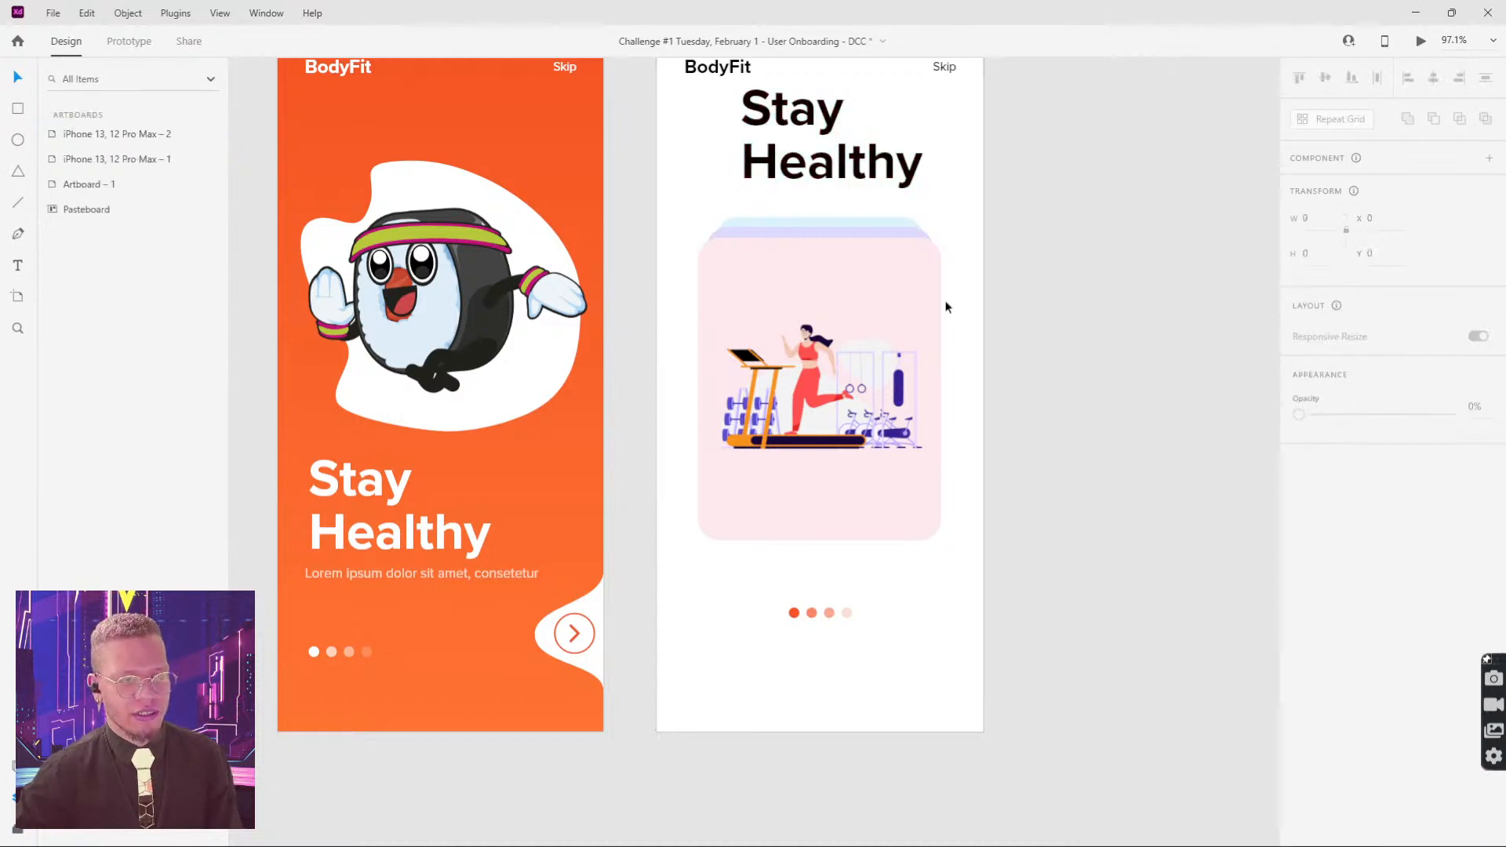
Step: Set the duplicated heading's font size to 25 and its line spacing to 25
{"action": "left_click", "coordinate": [834, 160]}
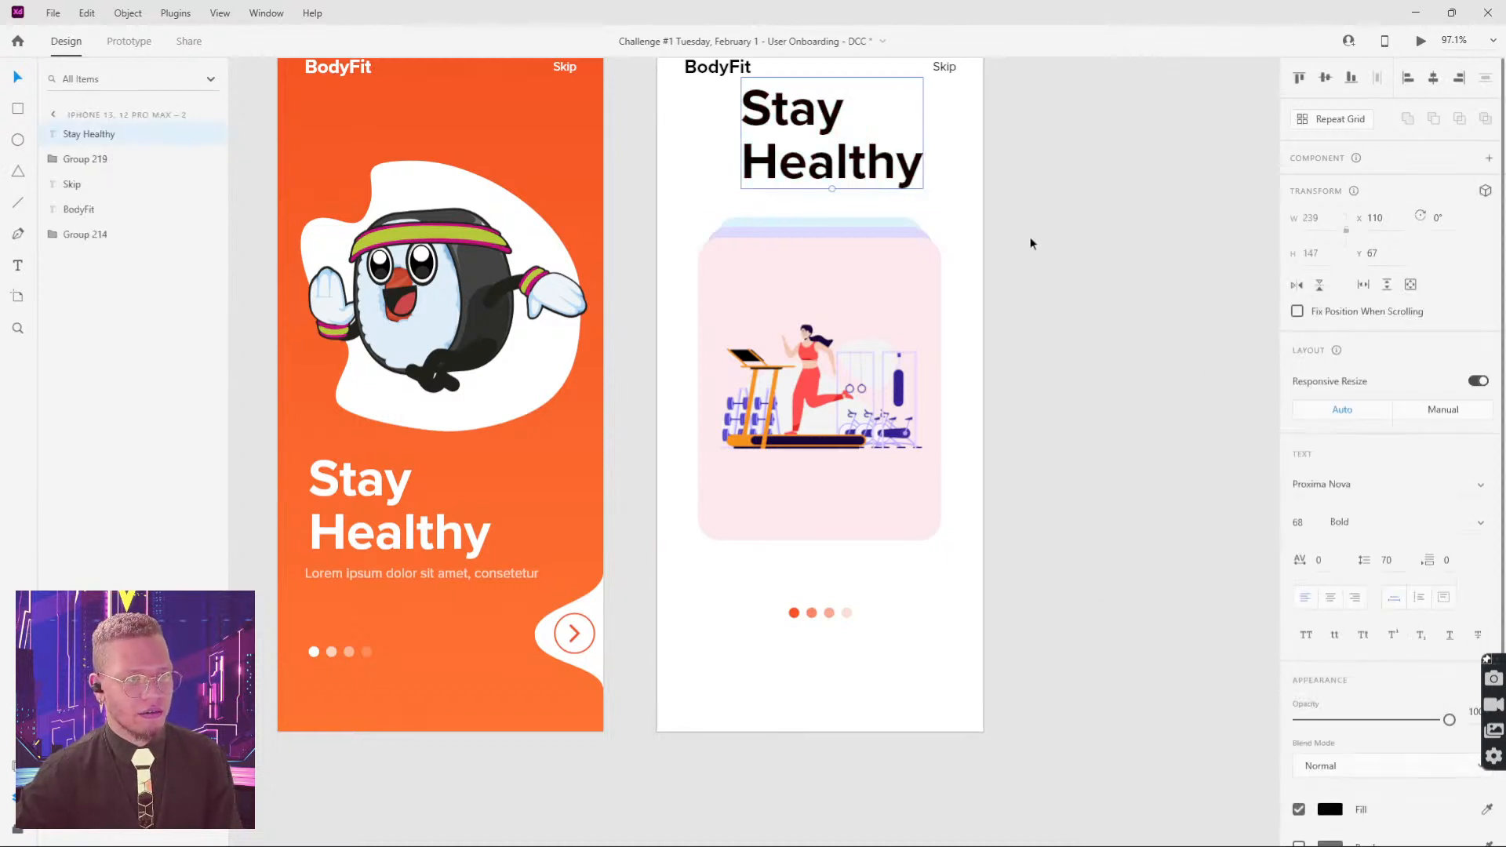
{"action": "left_click", "coordinate": [1326, 522]}
{"action": "type", "text": "25"}
{"action": "key", "text": "Return"}
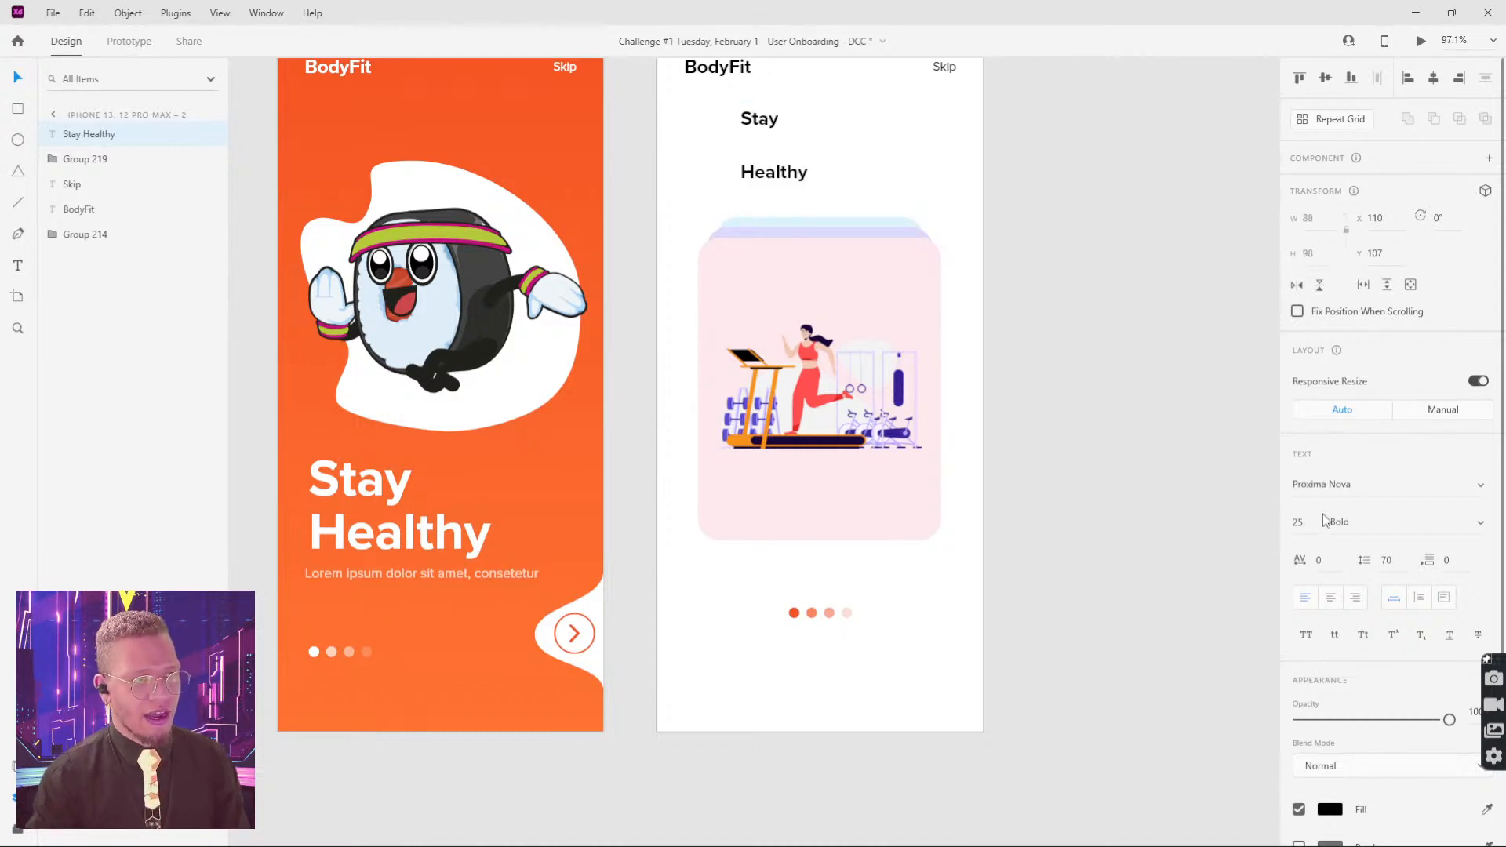
{"action": "left_click", "coordinate": [1405, 560]}
{"action": "type", "text": "25"}
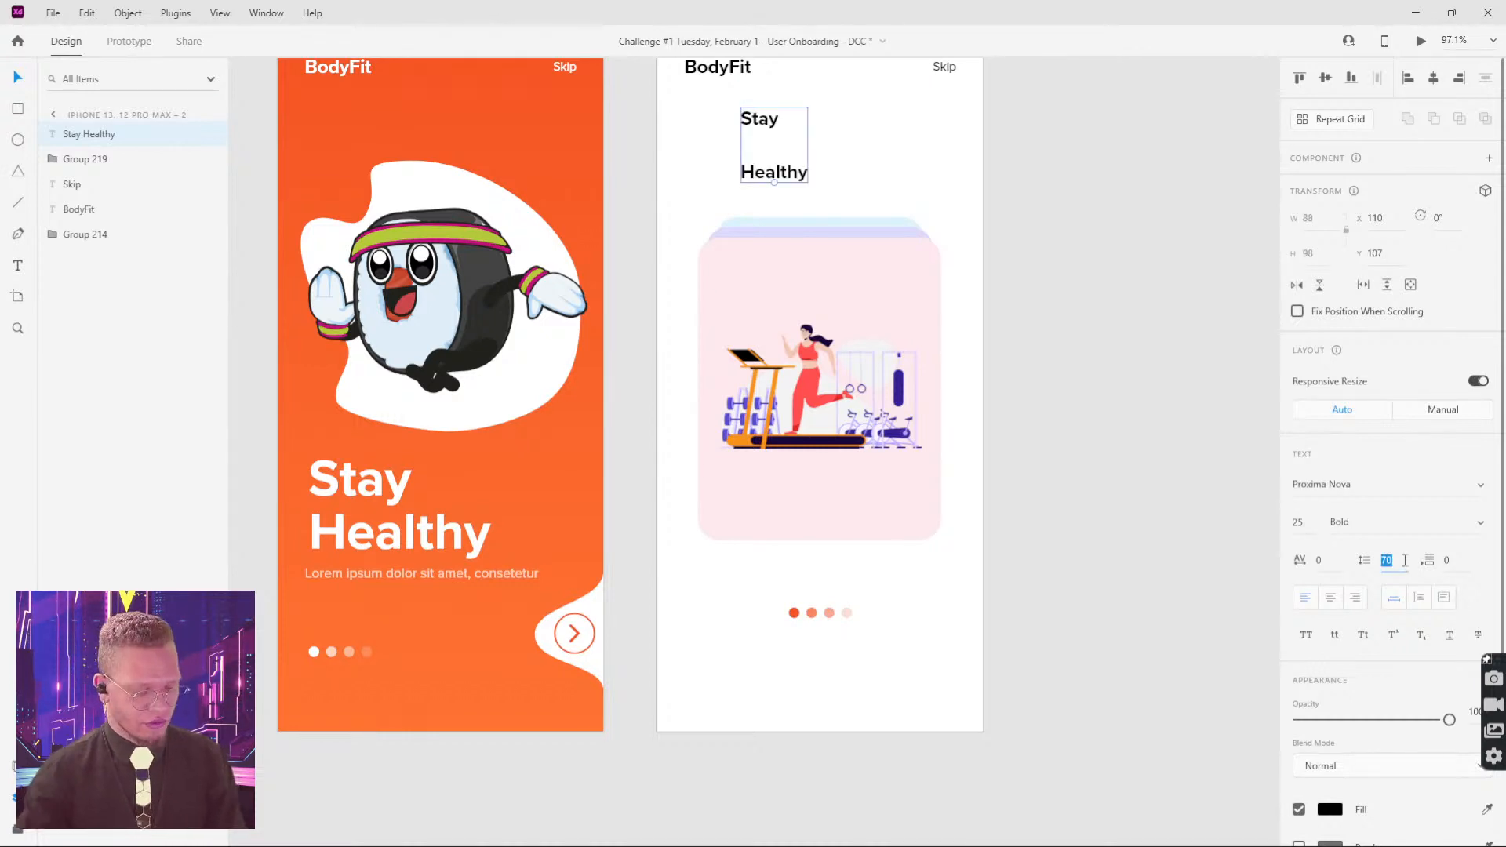
{"action": "key", "text": "Return"}
{"action": "left_click", "coordinate": [1156, 367]}
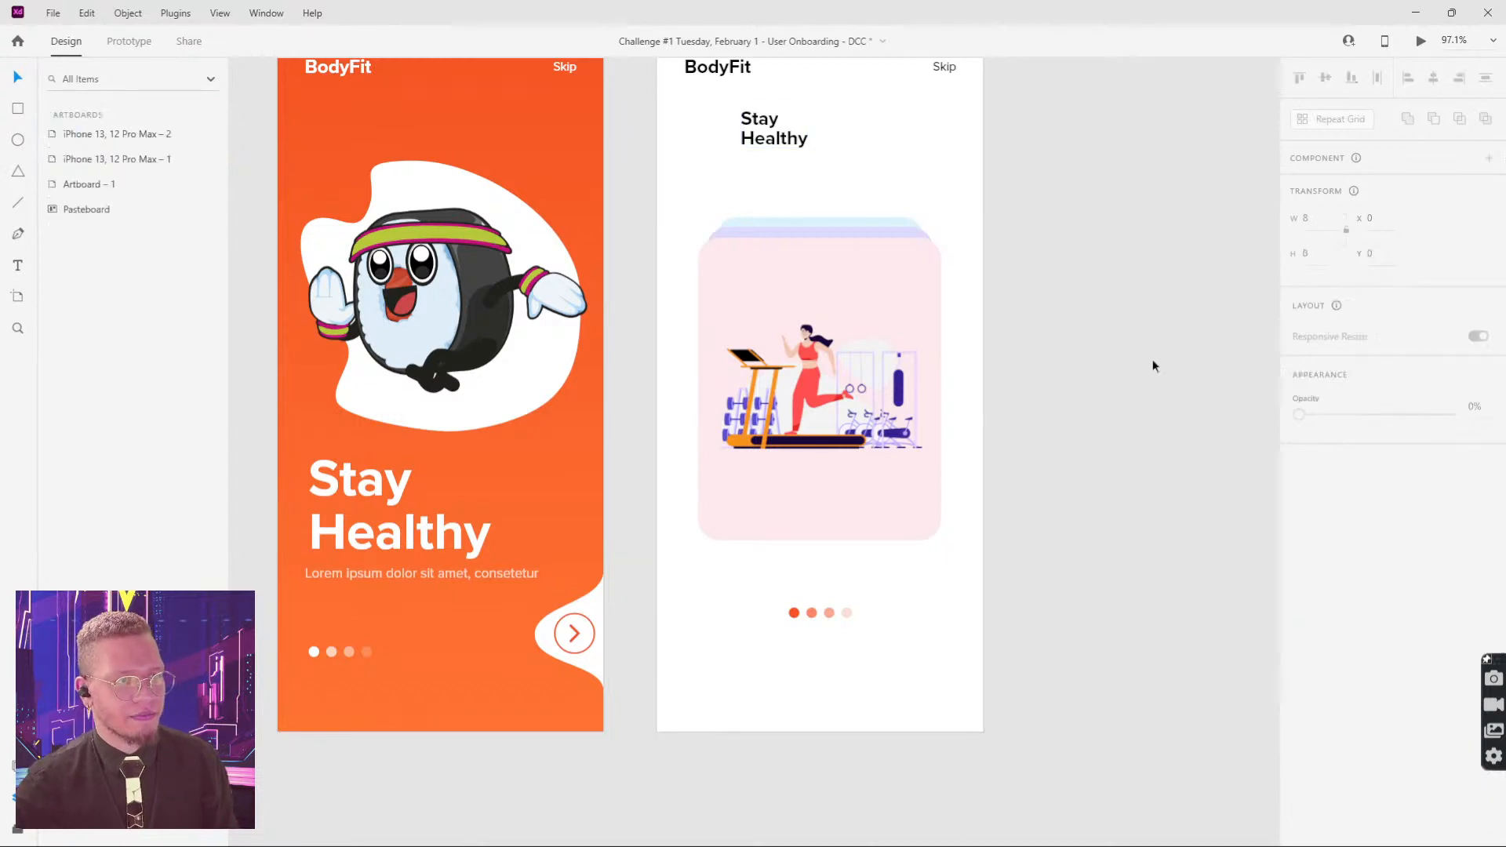
{"action": "left_click", "coordinate": [806, 127]}
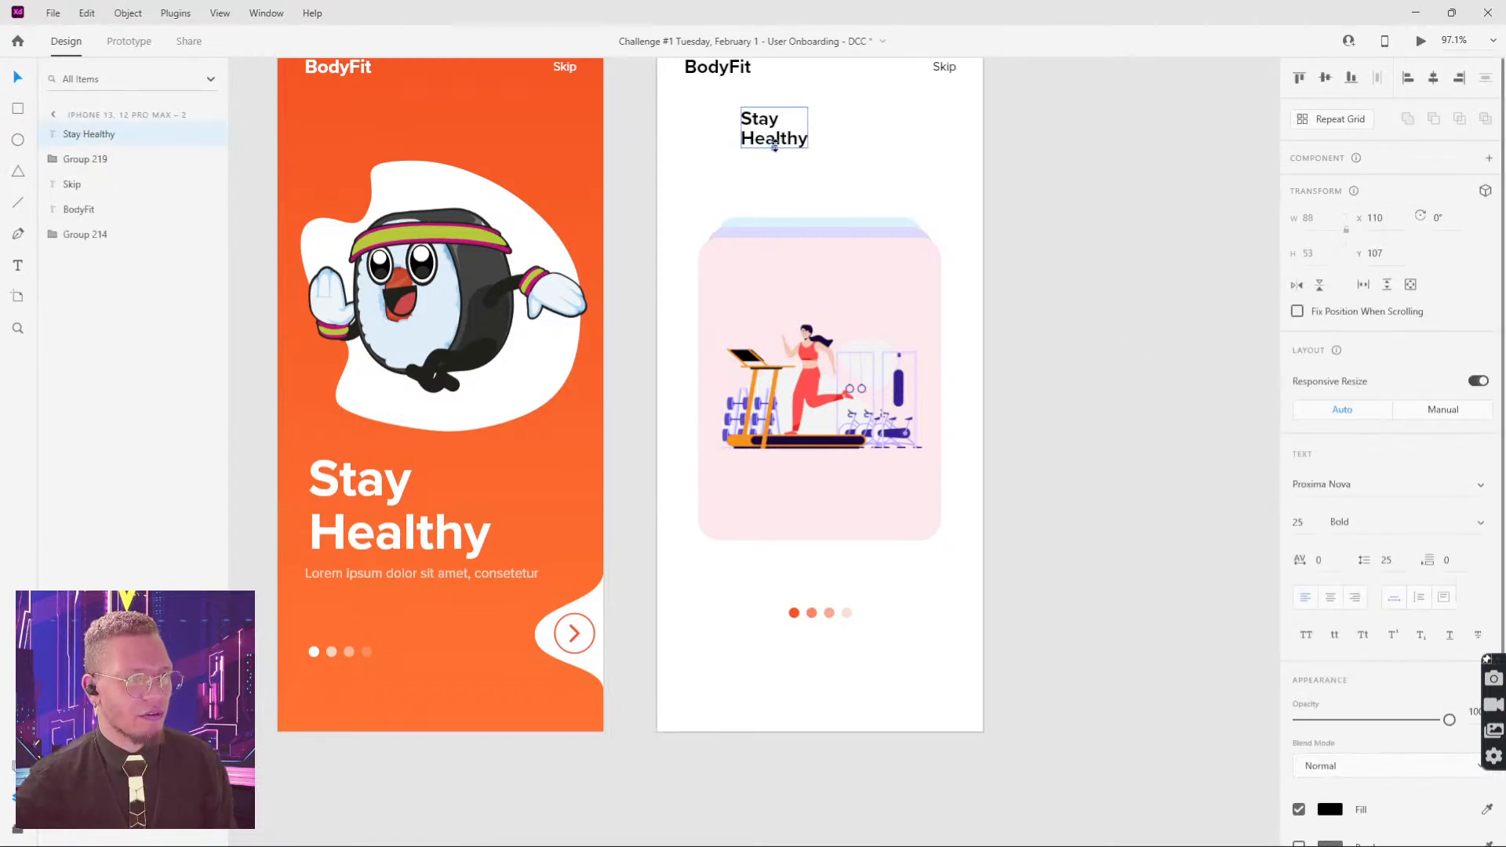
Step: Try enlarging the duplicated Stay Healthy heading to font size 29 on the second artboard, and undo the resize
{"action": "left_click_drag", "start_coordinate": [775, 146], "coordinate": [774, 155]}
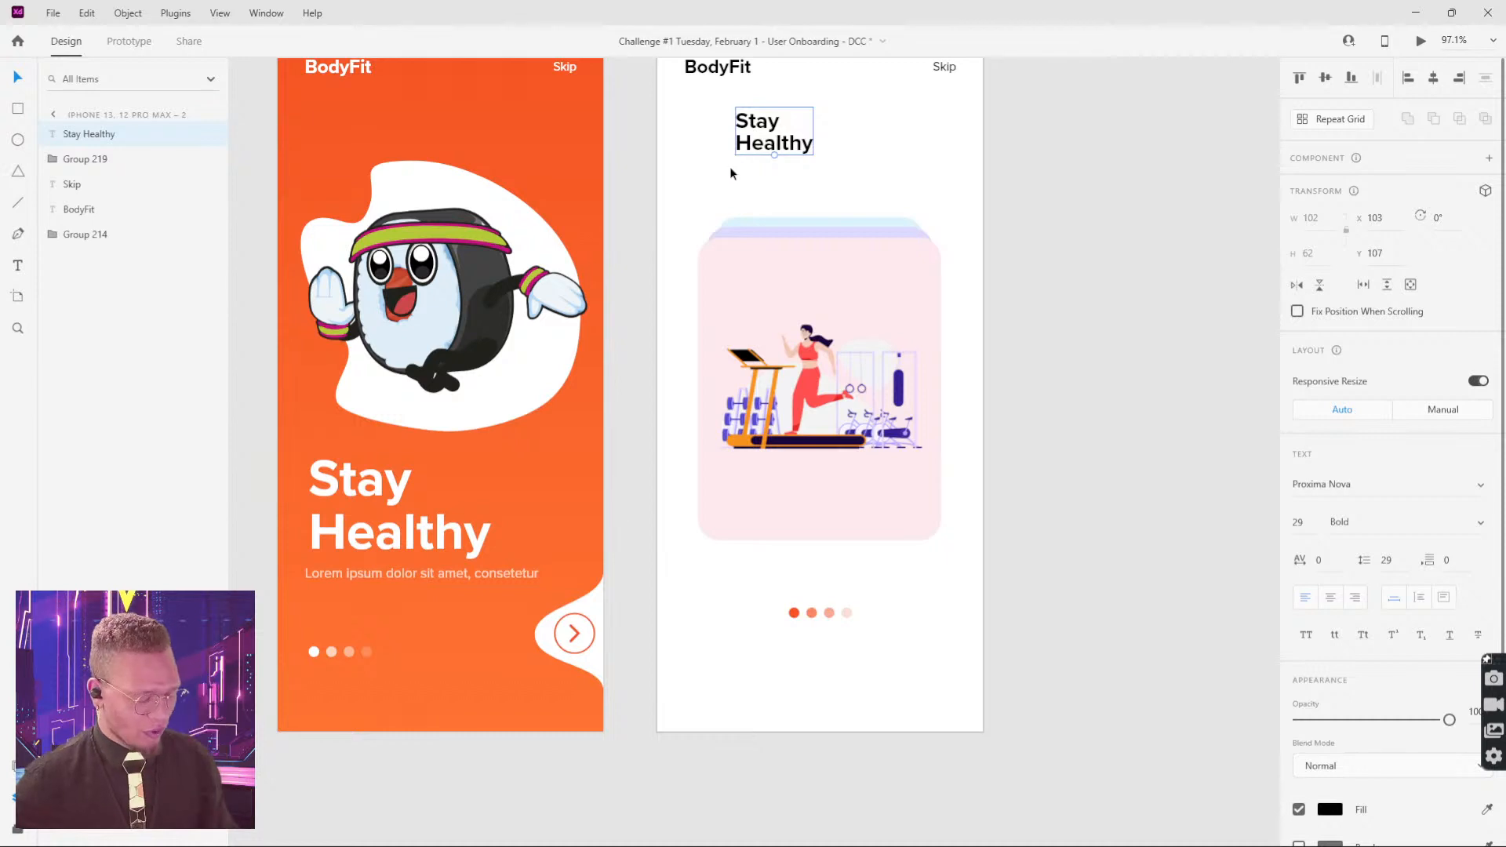
{"action": "key", "text": "ctrl+z"}
Step: Show the list of installed plugins, leaving the LottieFiles plugin
{"action": "mouse_move", "coordinate": [56, 843]}
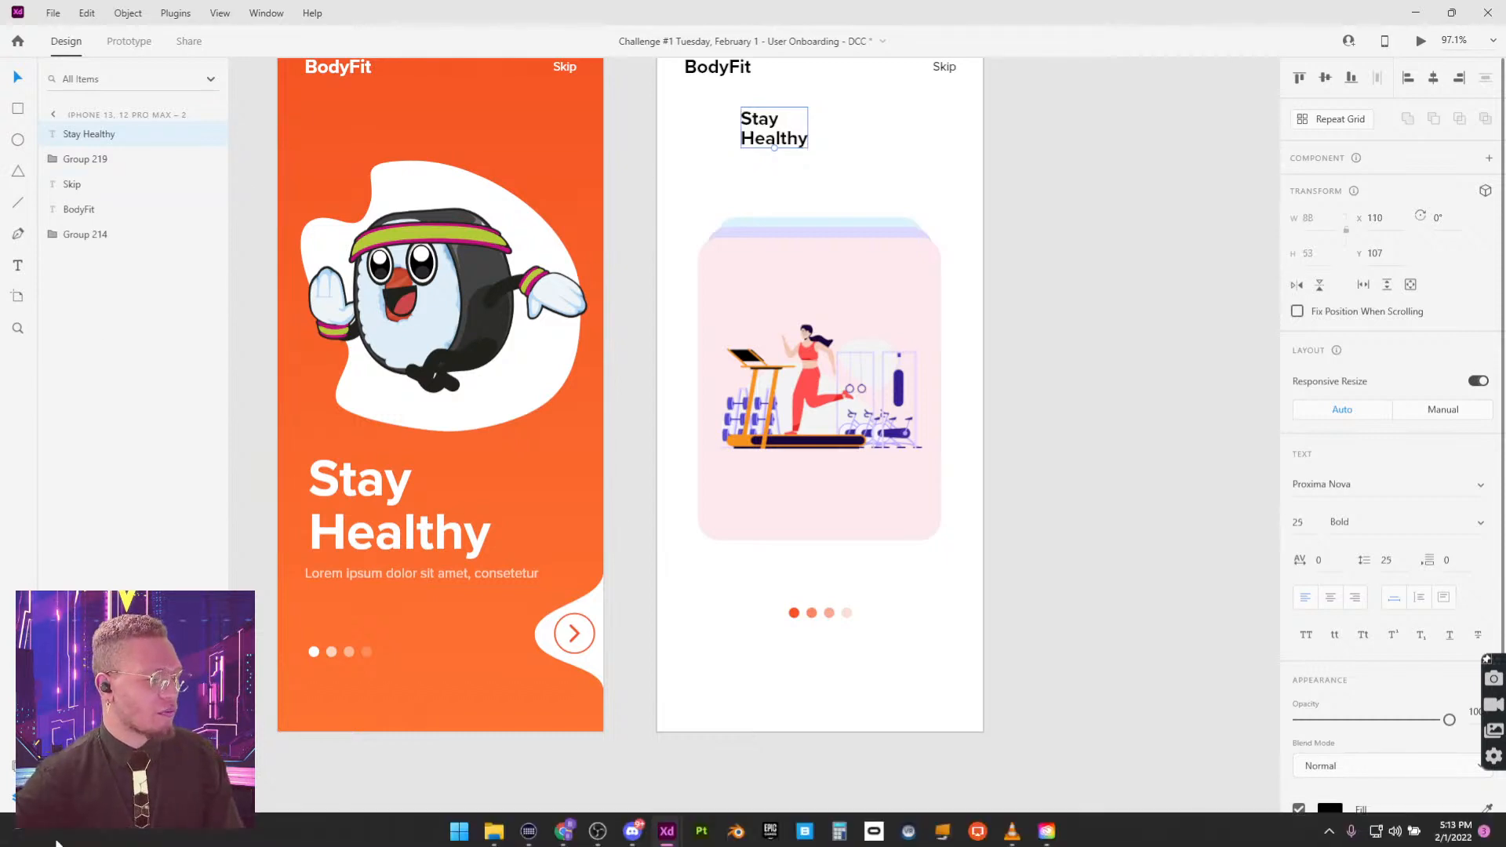
{"action": "left_click", "coordinate": [18, 828]}
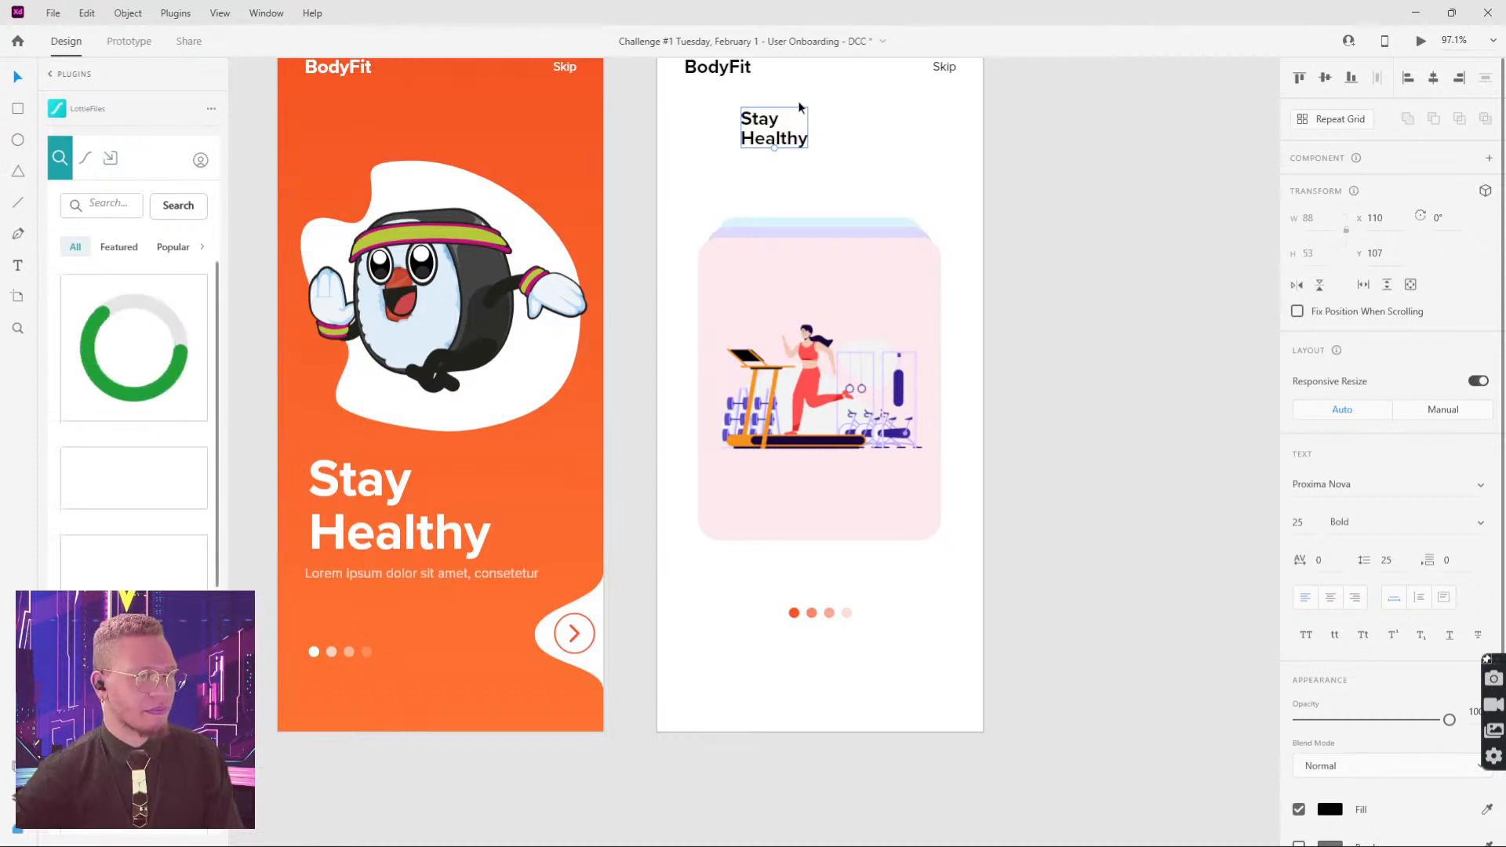
{"action": "left_click", "coordinate": [69, 74]}
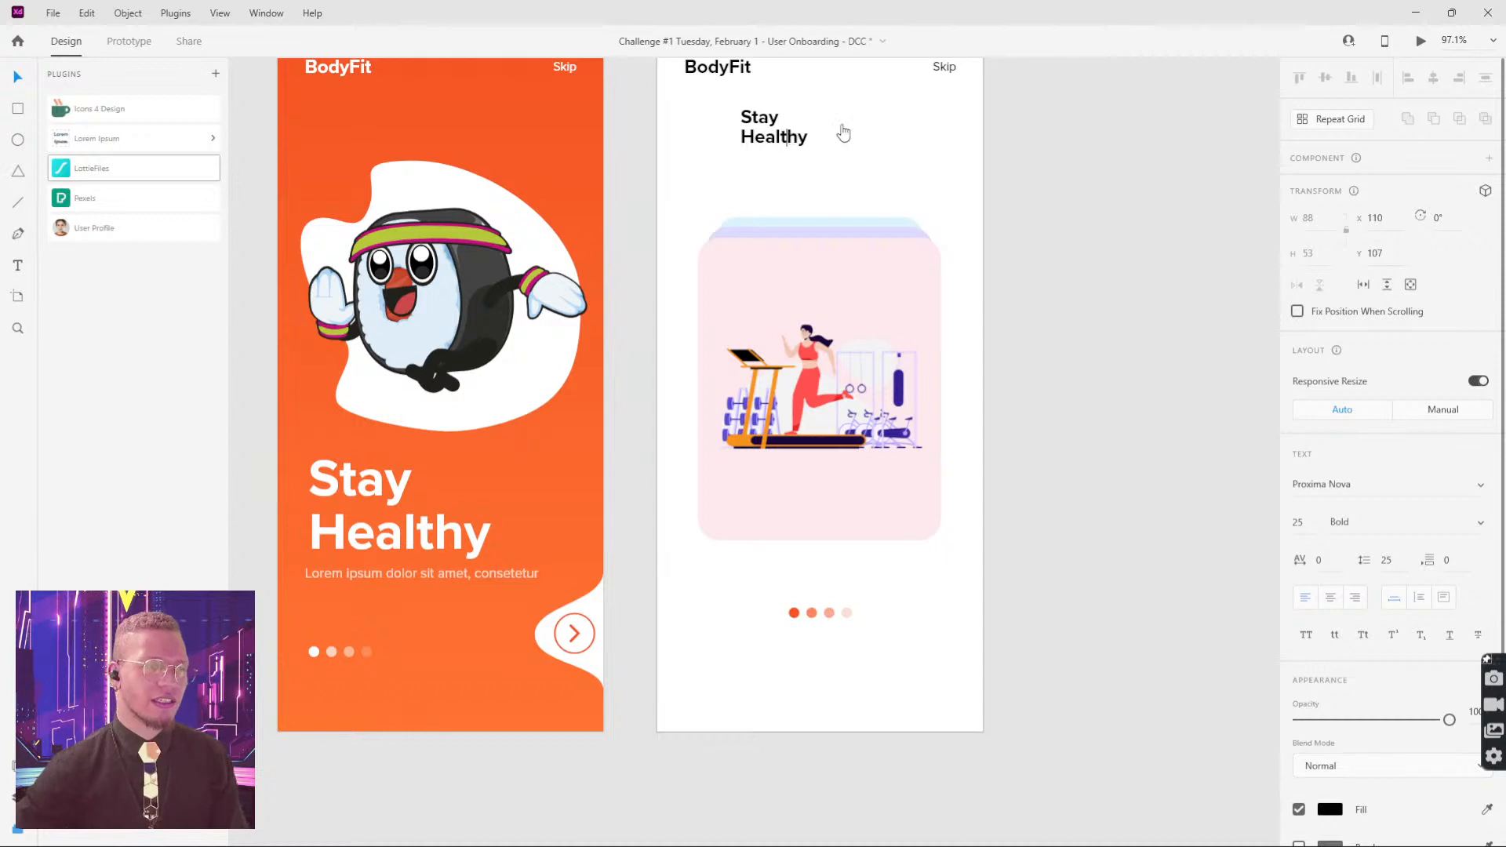
Step: Open the duplicated Stay Healthy heading above the illustration card for text editing
{"action": "key", "text": "Return"}
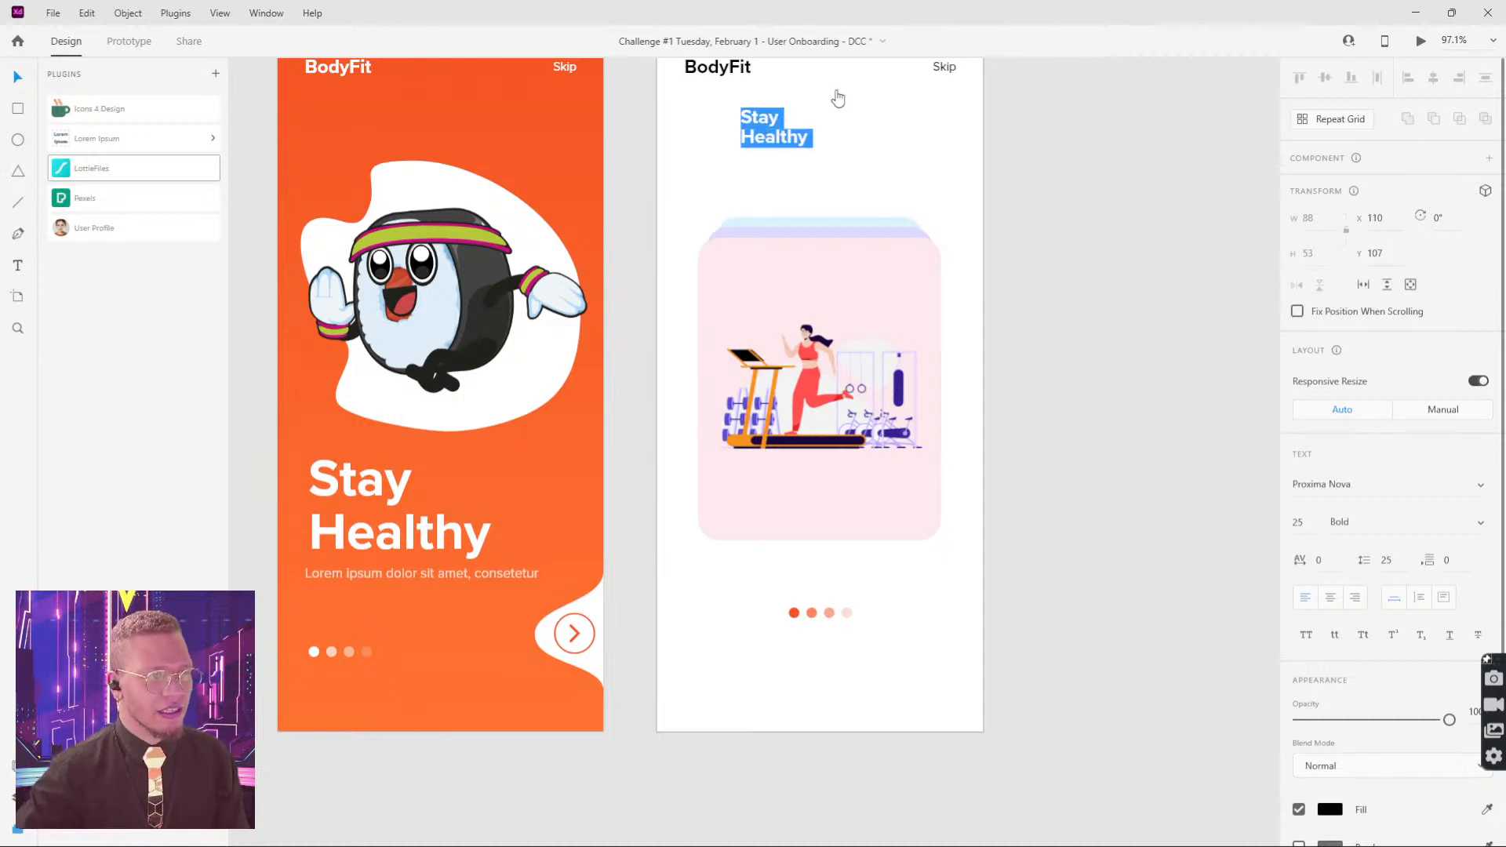
{"action": "left_click", "coordinate": [772, 124]}
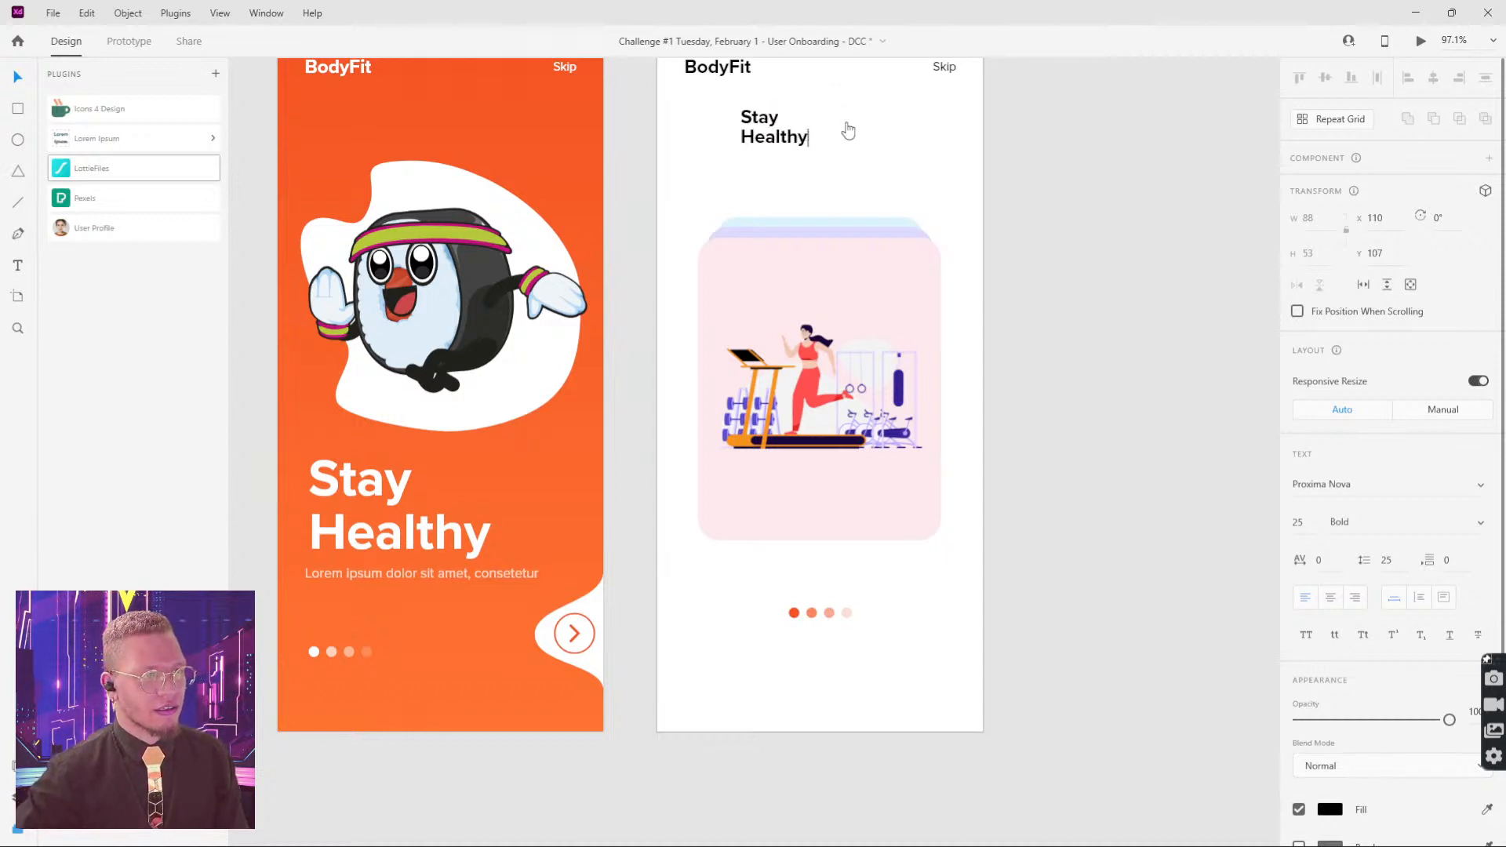
Step: Make the "Stay Healthy" heading on the white screen a fixed-size box about 182 by 86 and fill it with Quick Lorem Ipsum text
{"action": "key", "text": "Escape"}
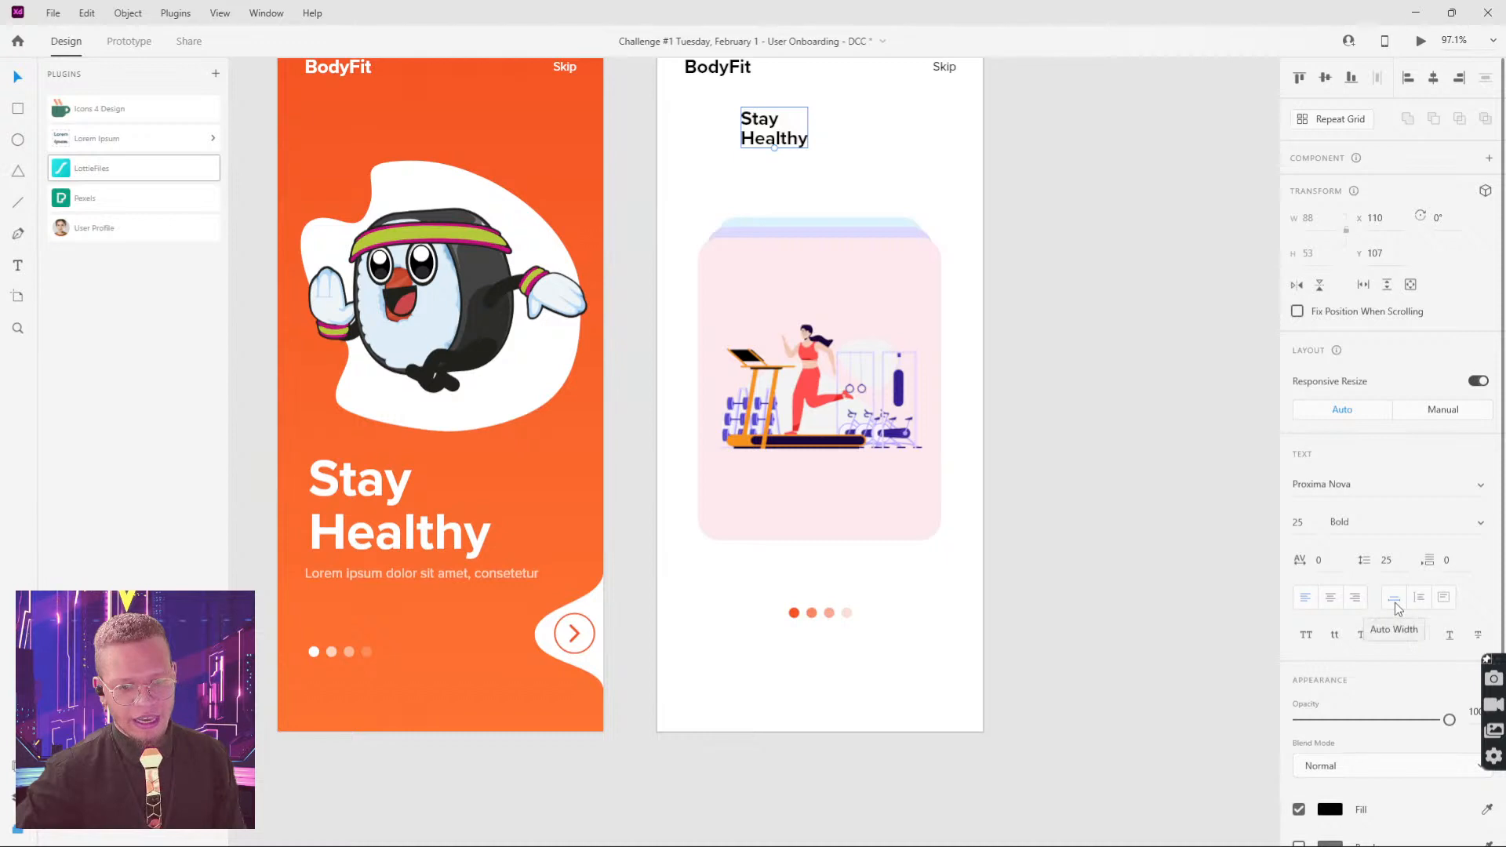
{"action": "left_click", "coordinate": [1447, 599]}
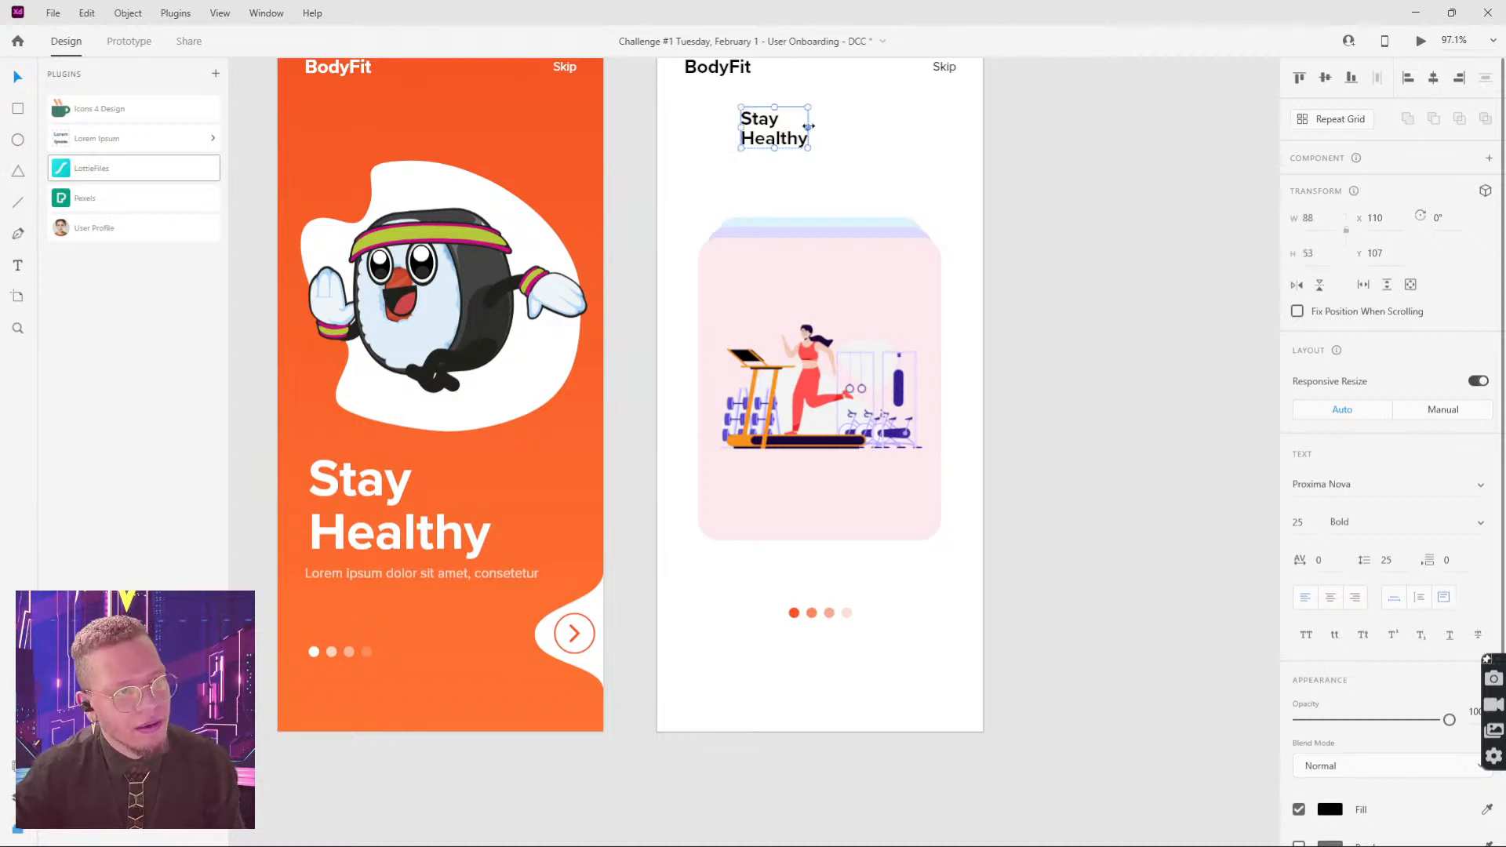
{"action": "mouse_move", "coordinate": [809, 127]}
{"action": "left_mouse_down"}
{"action": "mouse_move", "coordinate": [878, 127]}
{"action": "mouse_move", "coordinate": [808, 157]}
{"action": "mouse_move", "coordinate": [809, 172]}
{"action": "left_mouse_up"}
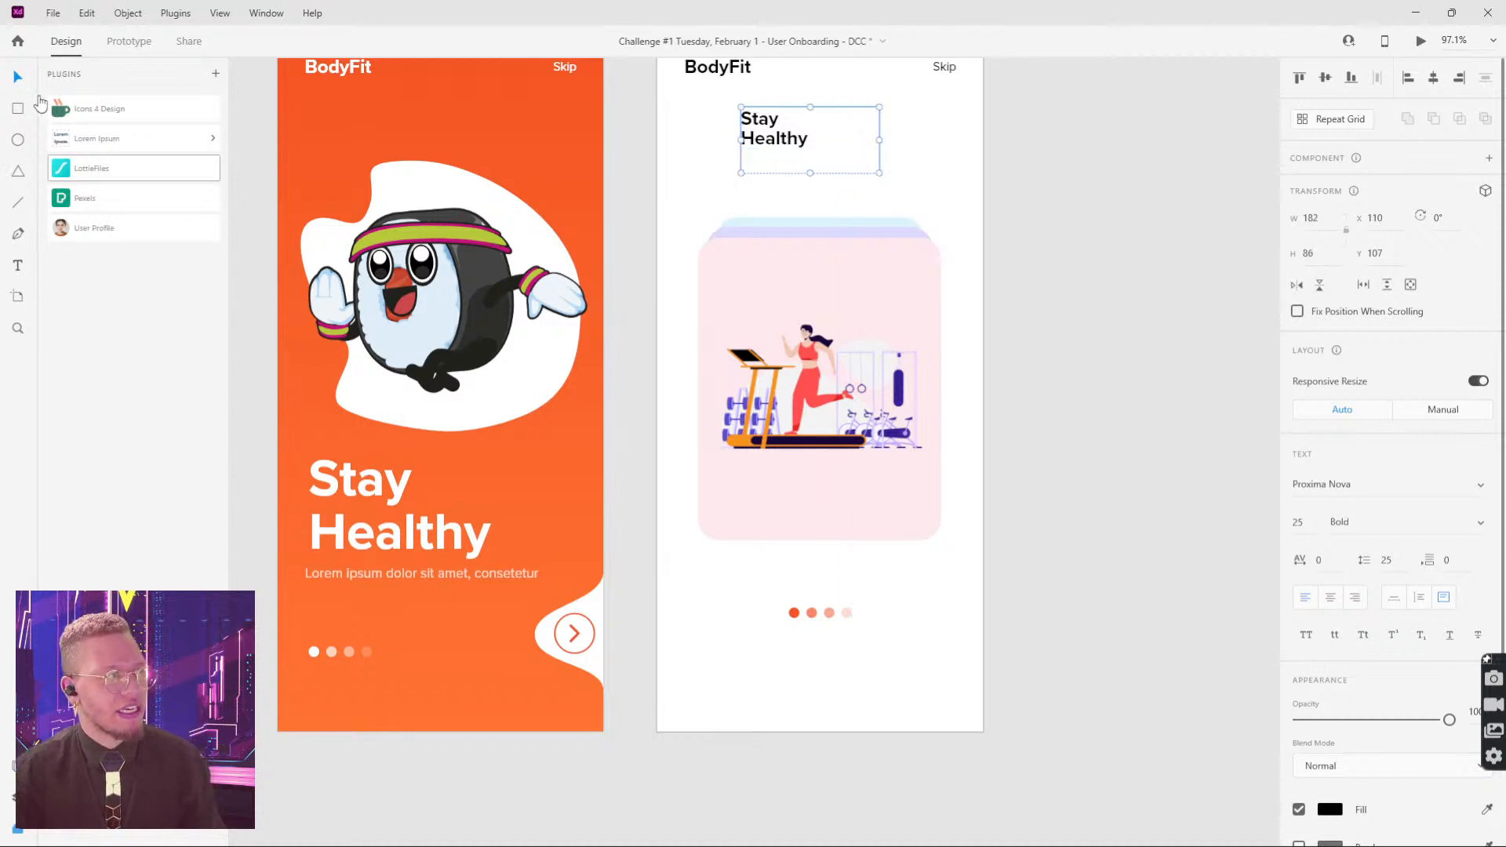
{"action": "left_click", "coordinate": [83, 139]}
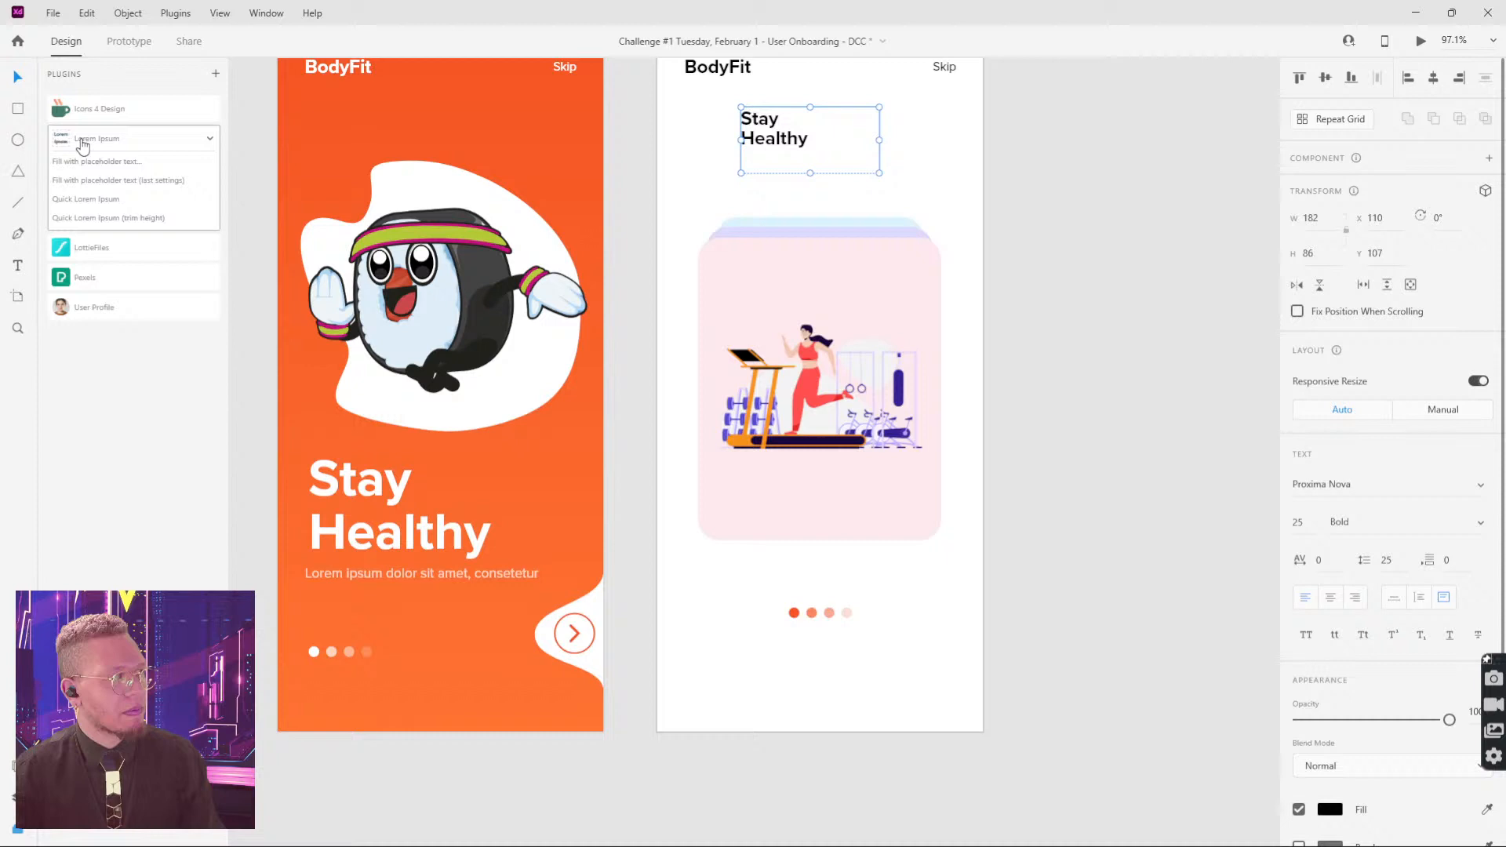
{"action": "left_click", "coordinate": [84, 199]}
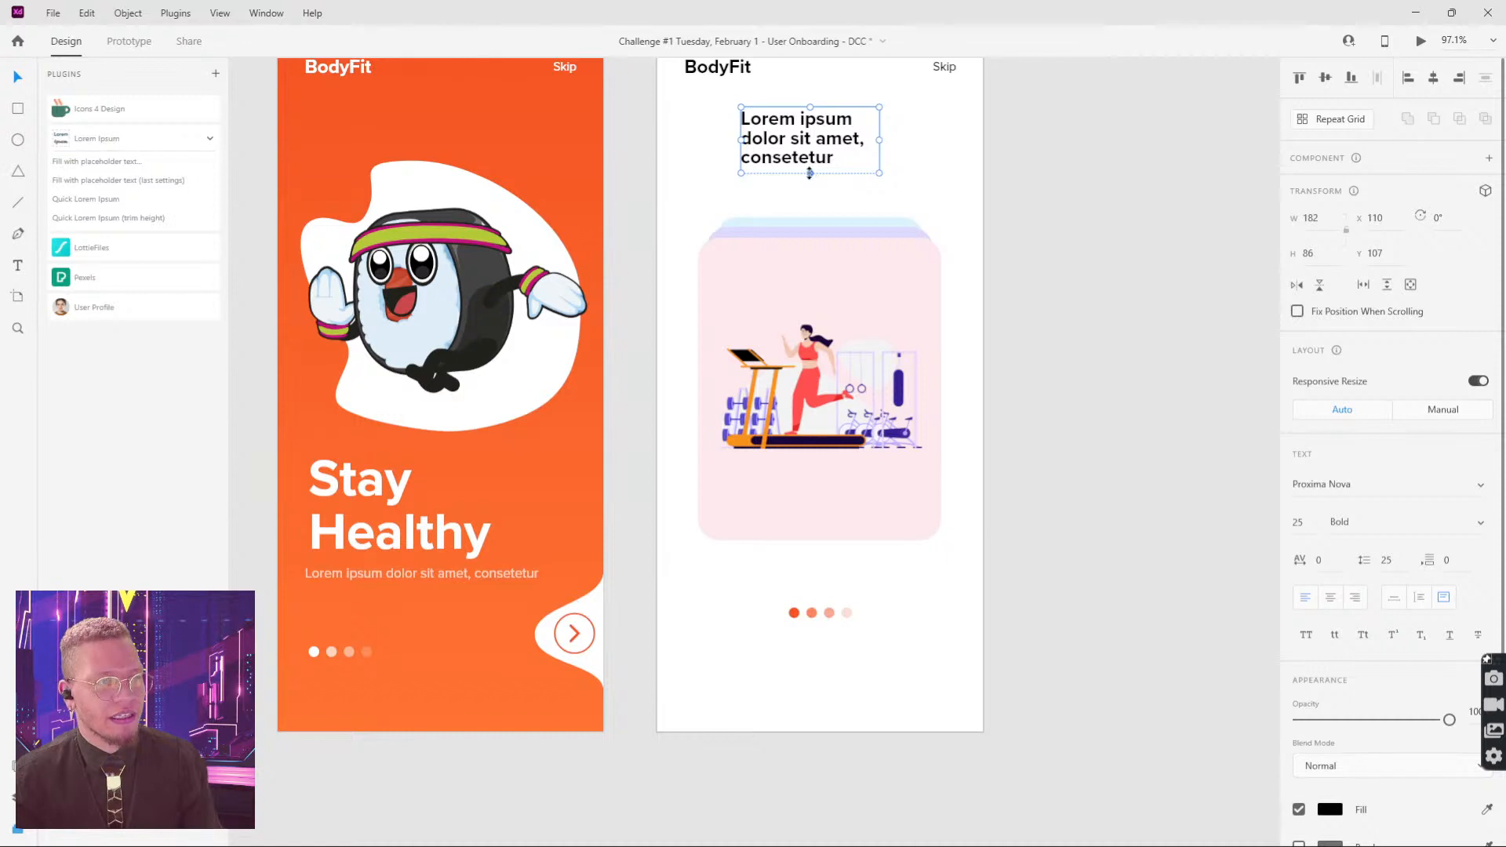
Step: Shrink the heading box to about 54 high at about Y 109 and centre-align its text
{"action": "left_click_drag", "start_coordinate": [808, 171], "coordinate": [807, 149]}
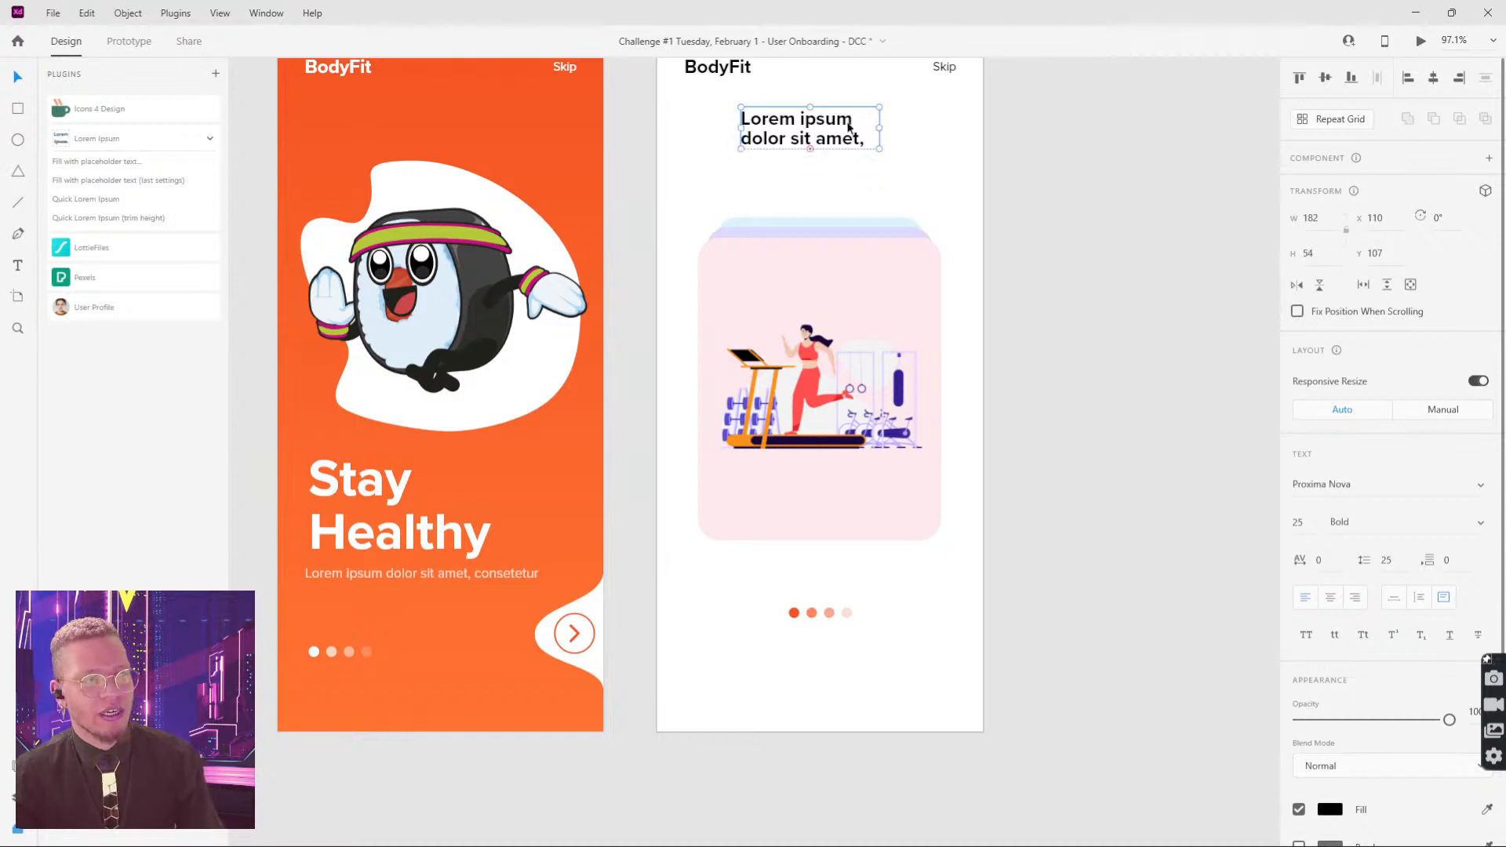
{"action": "left_click", "coordinate": [1336, 604]}
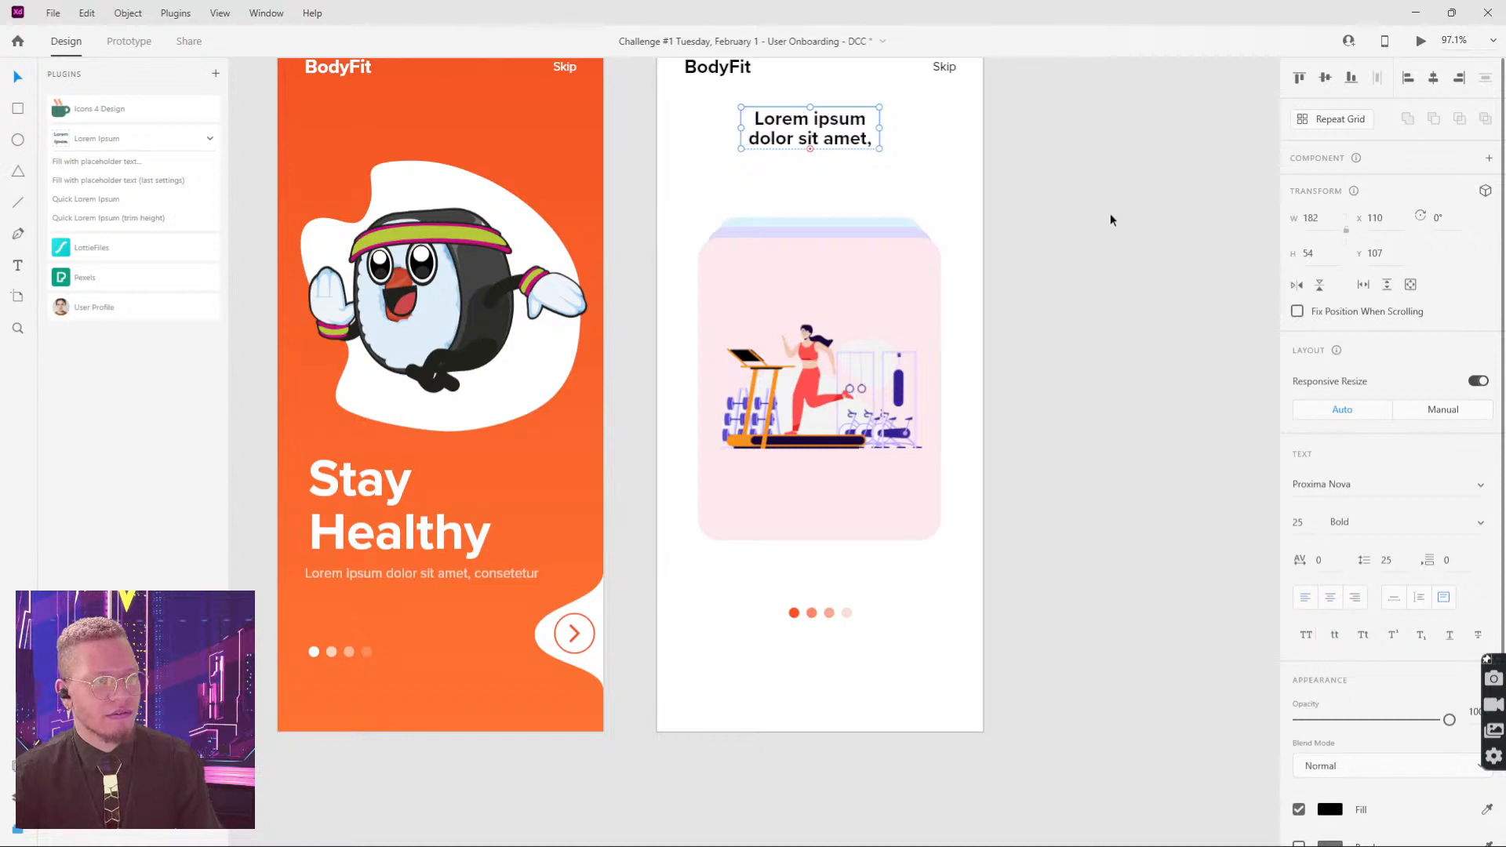
{"action": "left_click_drag", "start_coordinate": [853, 122], "coordinate": [843, 125]}
{"action": "left_click", "coordinate": [1023, 166]}
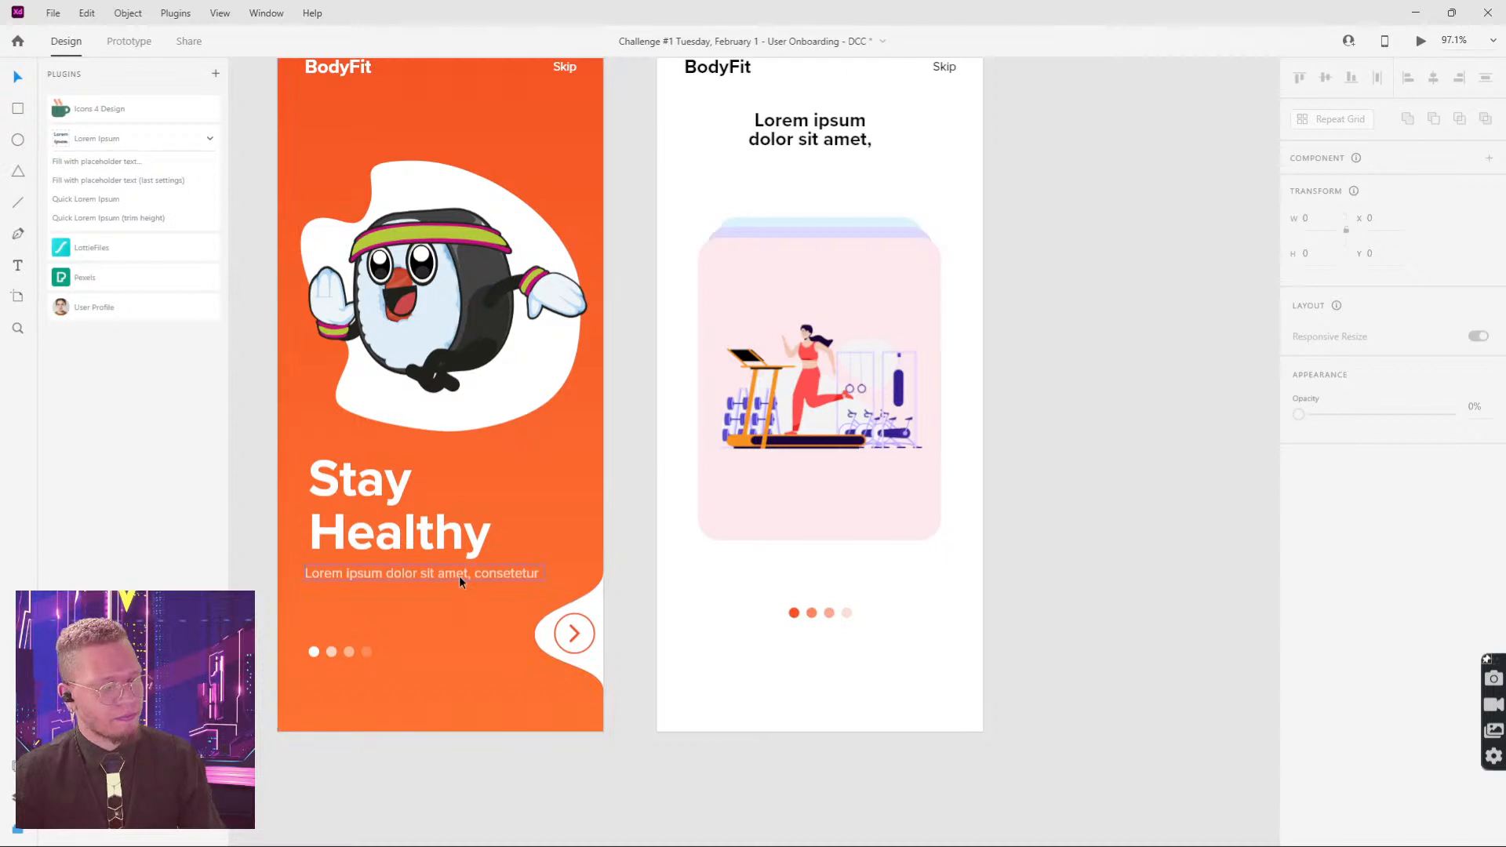
Step: Copy the orange screen's subtitle below the white screen's heading at about X 58, Y 191, and set its fill to #000000
{"action": "left_click", "coordinate": [438, 574]}
{"action": "left_click_drag", "start_coordinate": [438, 572], "coordinate": [830, 177]}
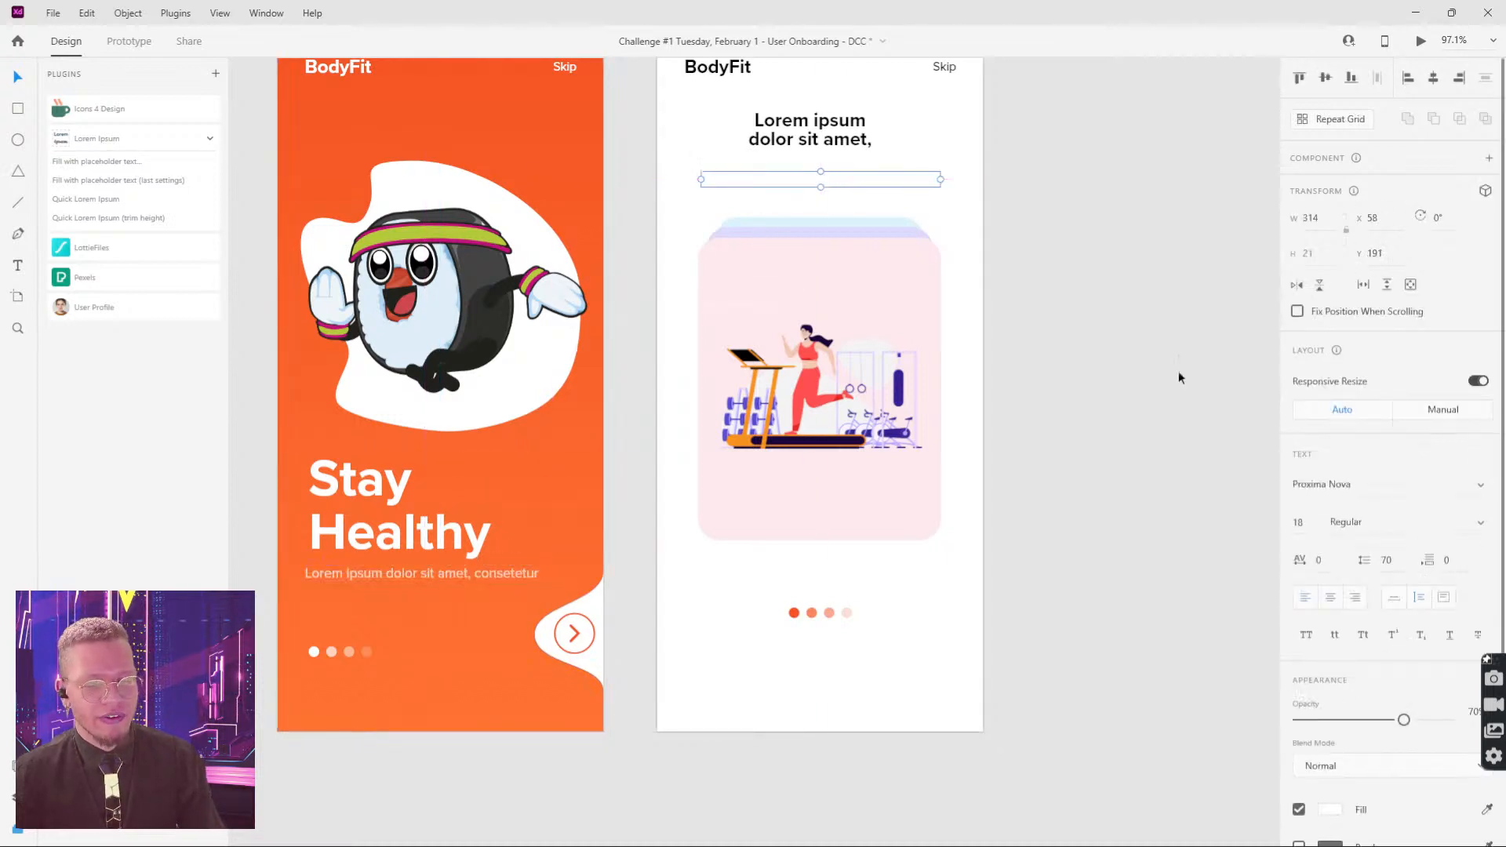
{"action": "left_click", "coordinate": [1332, 810]}
{"action": "left_click_drag", "start_coordinate": [1154, 703], "coordinate": [1273, 812]}
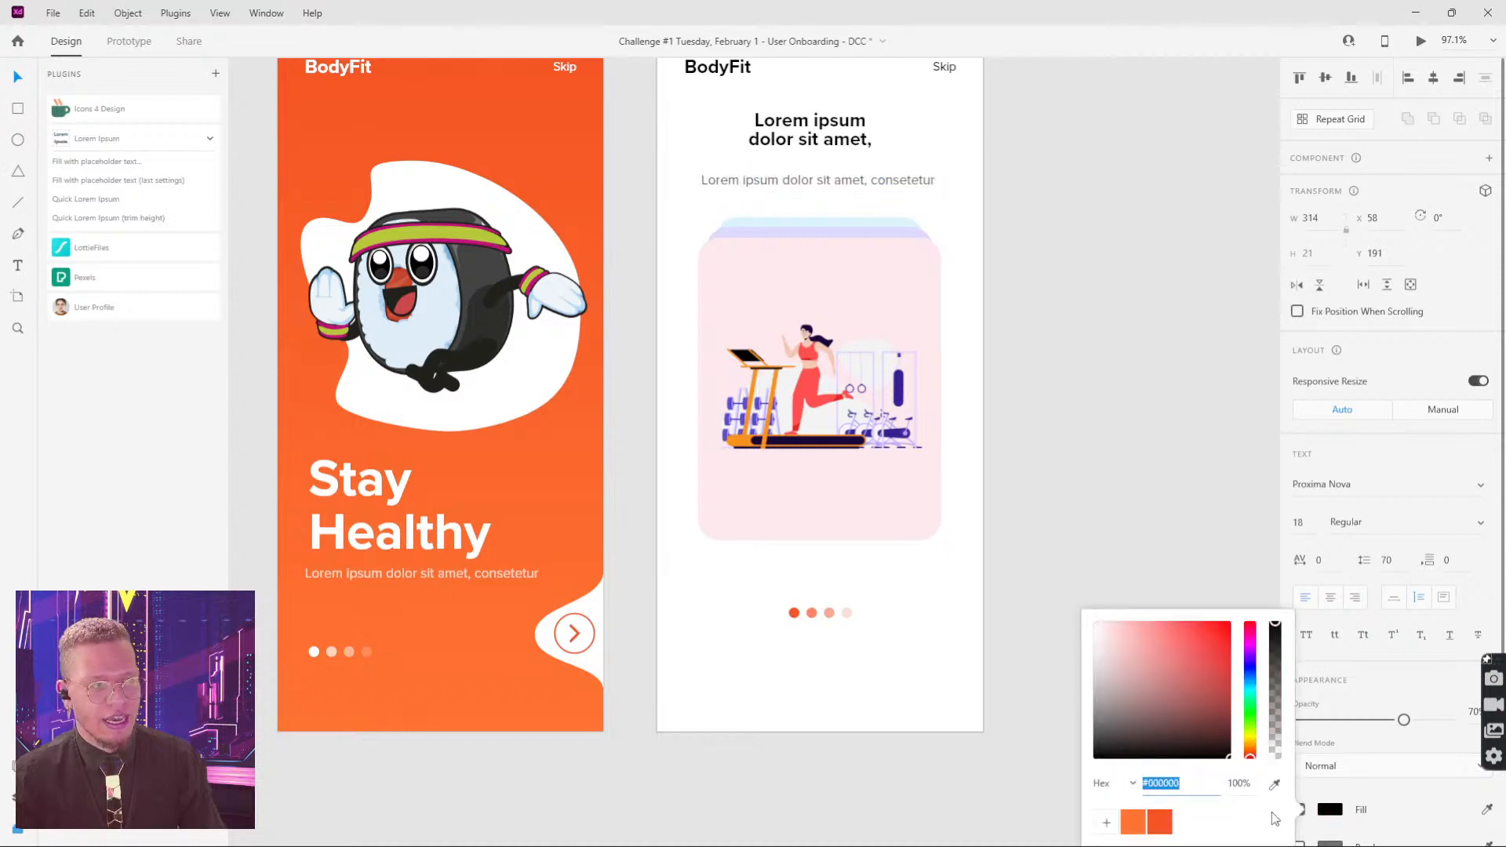
{"action": "left_click", "coordinate": [1127, 405]}
Step: Move the illustration card group slightly lower on the white screen to widen the gap beneath the subtitle
{"action": "scroll", "coordinate": [1051, 354], "scroll_direction": "up", "scroll_amount": 4}
{"action": "scroll", "coordinate": [1052, 354], "scroll_direction": "left", "scroll_amount": 2}
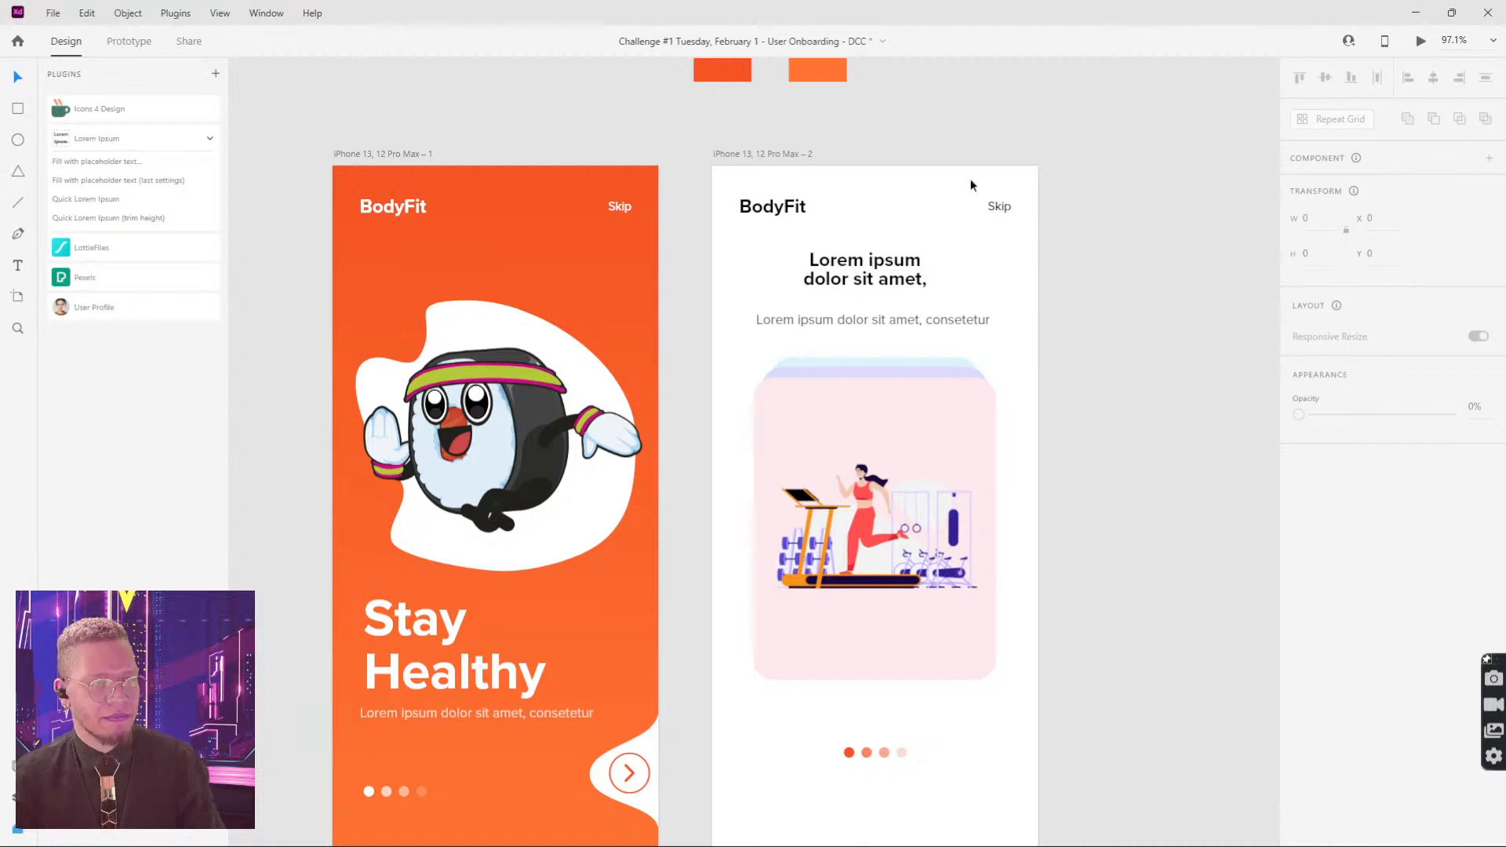
{"action": "scroll", "coordinate": [995, 317], "scroll_direction": "down", "scroll_amount": 2}
{"action": "scroll", "coordinate": [995, 317], "scroll_direction": "left", "scroll_amount": 1}
{"action": "left_click", "coordinate": [956, 278]}
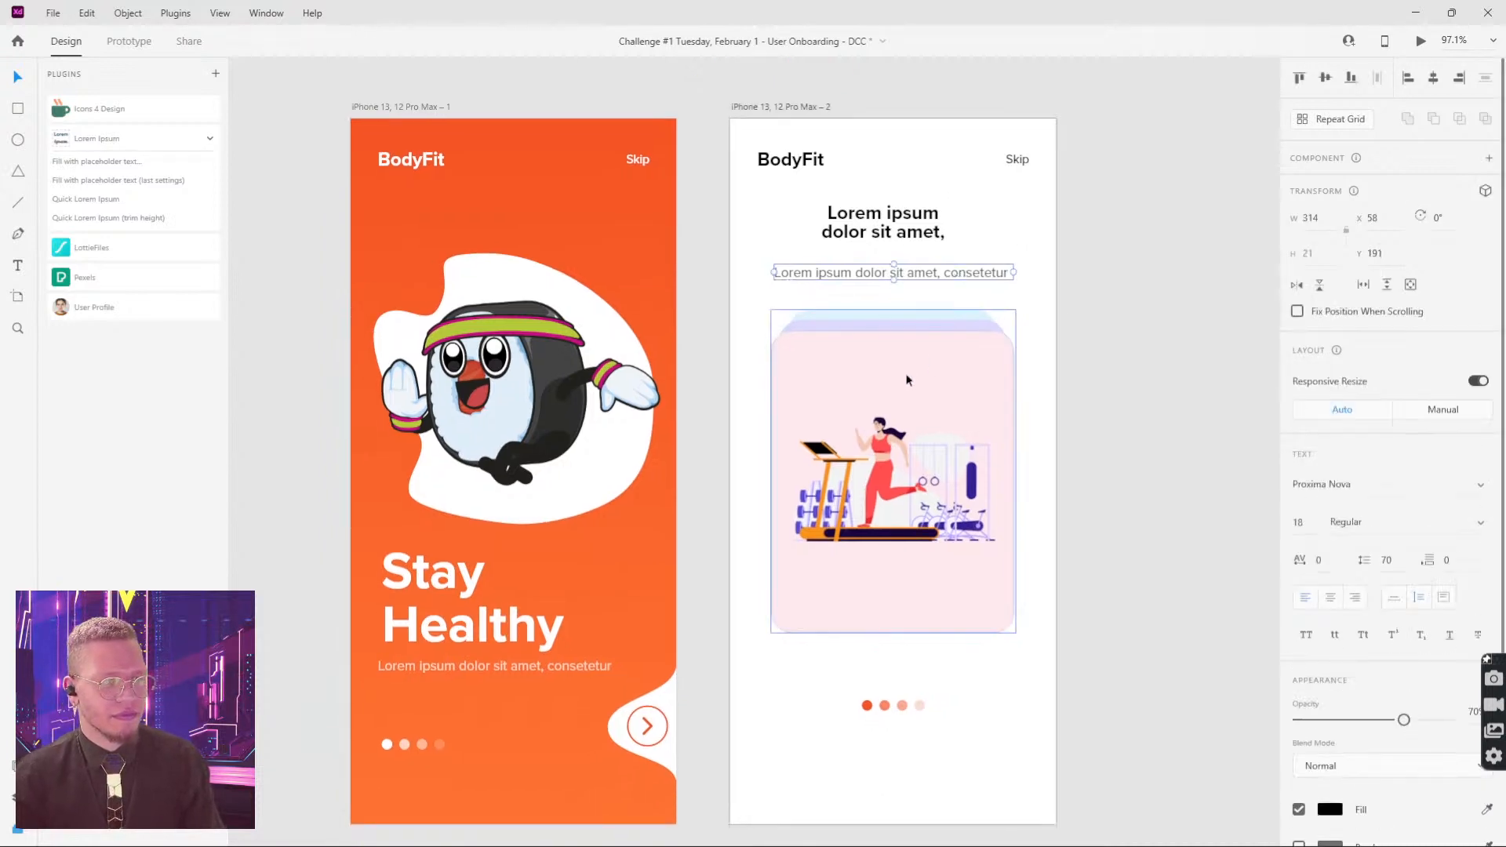
{"action": "left_click_drag", "start_coordinate": [927, 384], "coordinate": [935, 392]}
Step: Move the pagination dots lower on the white screen and shift the illustration card group down to about Y 355
{"action": "left_click", "coordinate": [878, 224]}
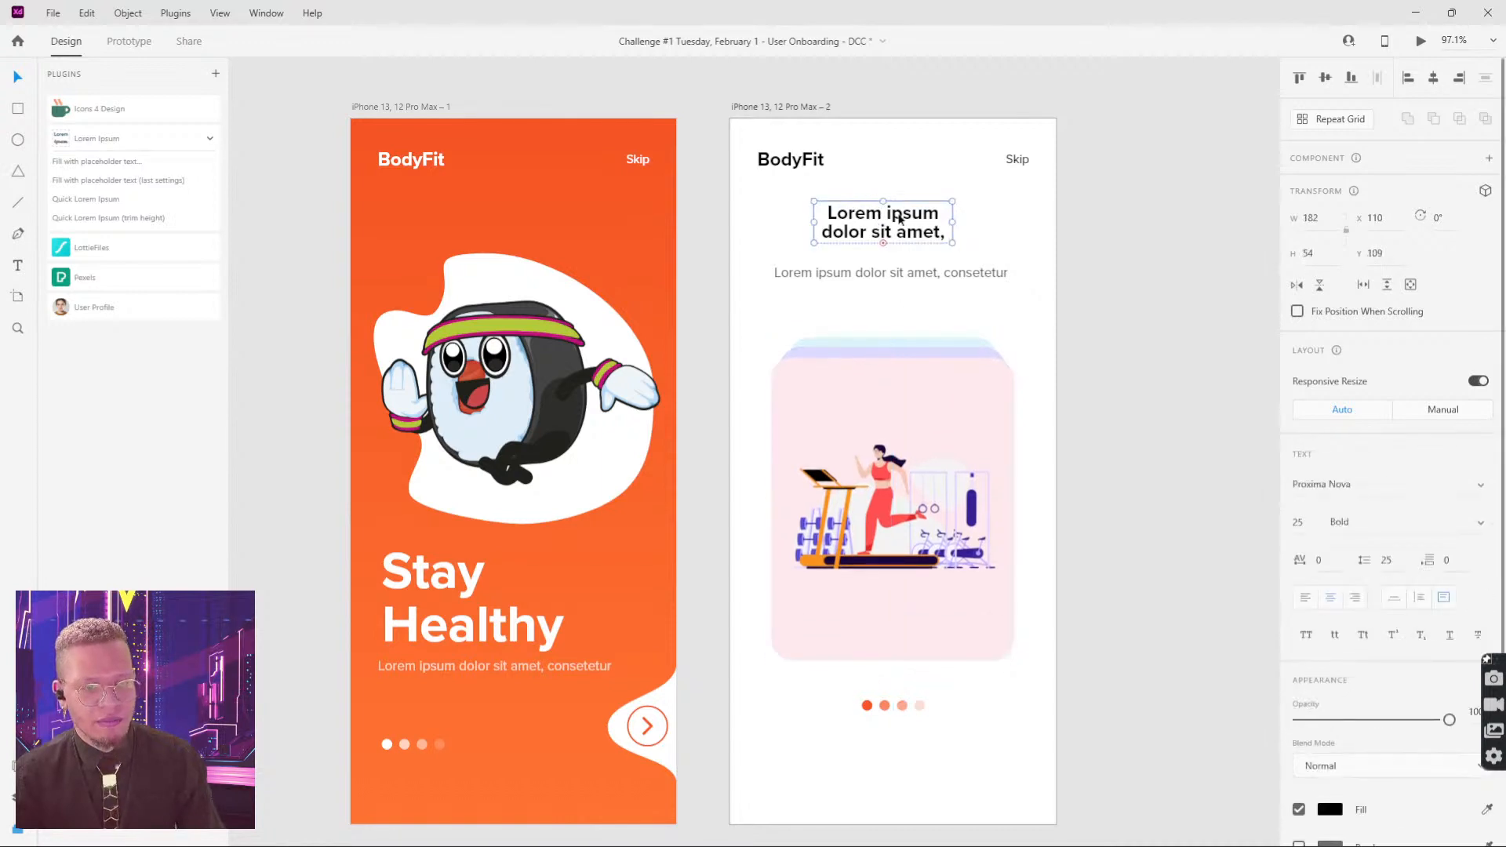
{"action": "left_click", "coordinate": [481, 615]}
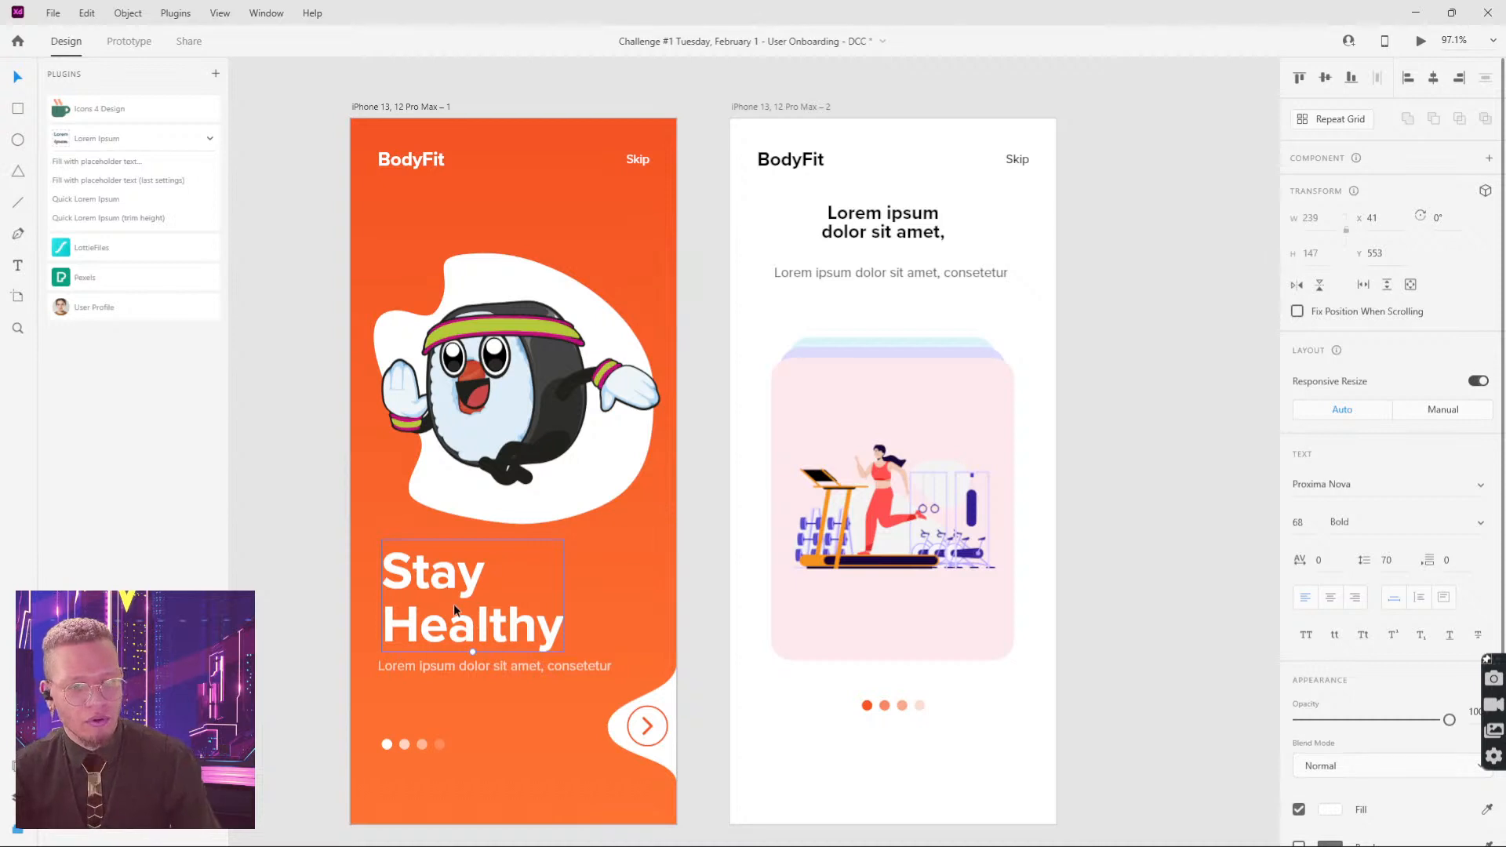
{"action": "scroll", "coordinate": [1099, 314], "scroll_direction": "down", "scroll_amount": 3}
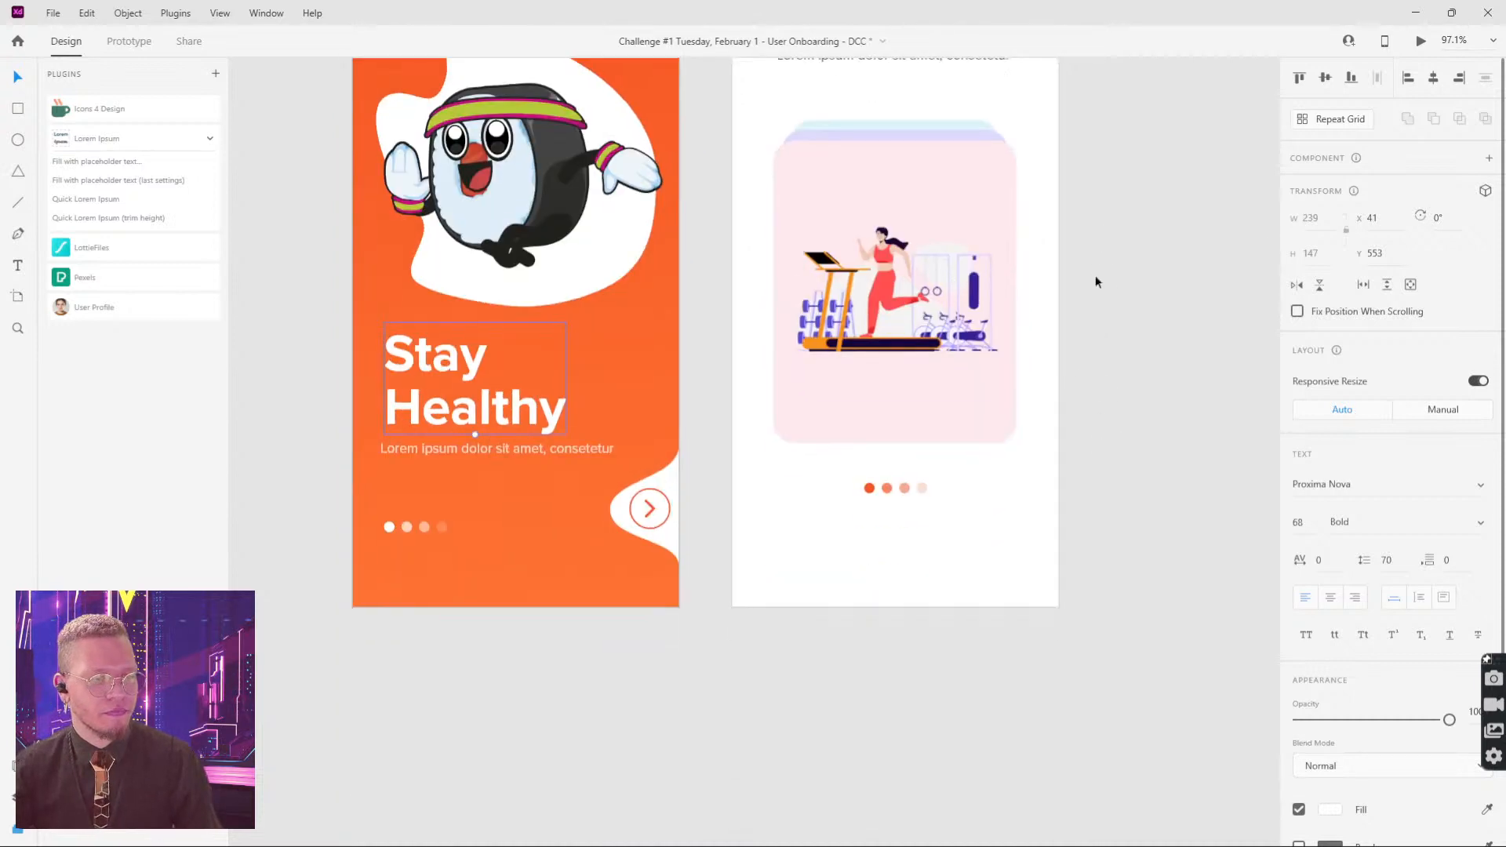
{"action": "left_click_drag", "start_coordinate": [818, 473], "coordinate": [907, 551]}
{"action": "left_click_drag", "start_coordinate": [1081, 333], "coordinate": [1081, 576]}
{"action": "left_click", "coordinate": [930, 416]}
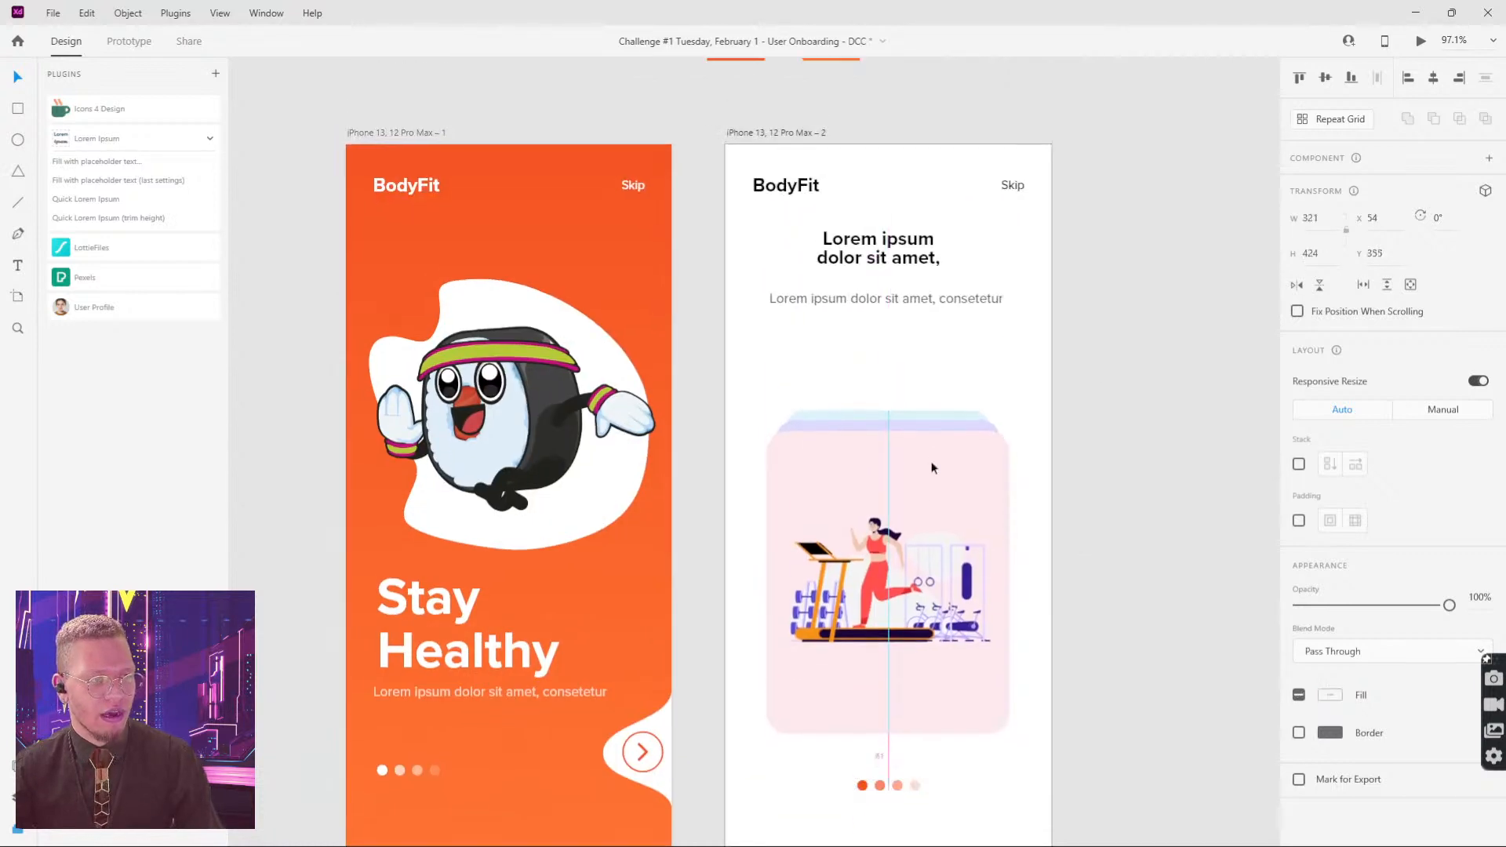
Step: Make the white screen's subtitle a fixed-size text box and extend it to about 314 by 64
{"action": "left_click", "coordinate": [920, 299]}
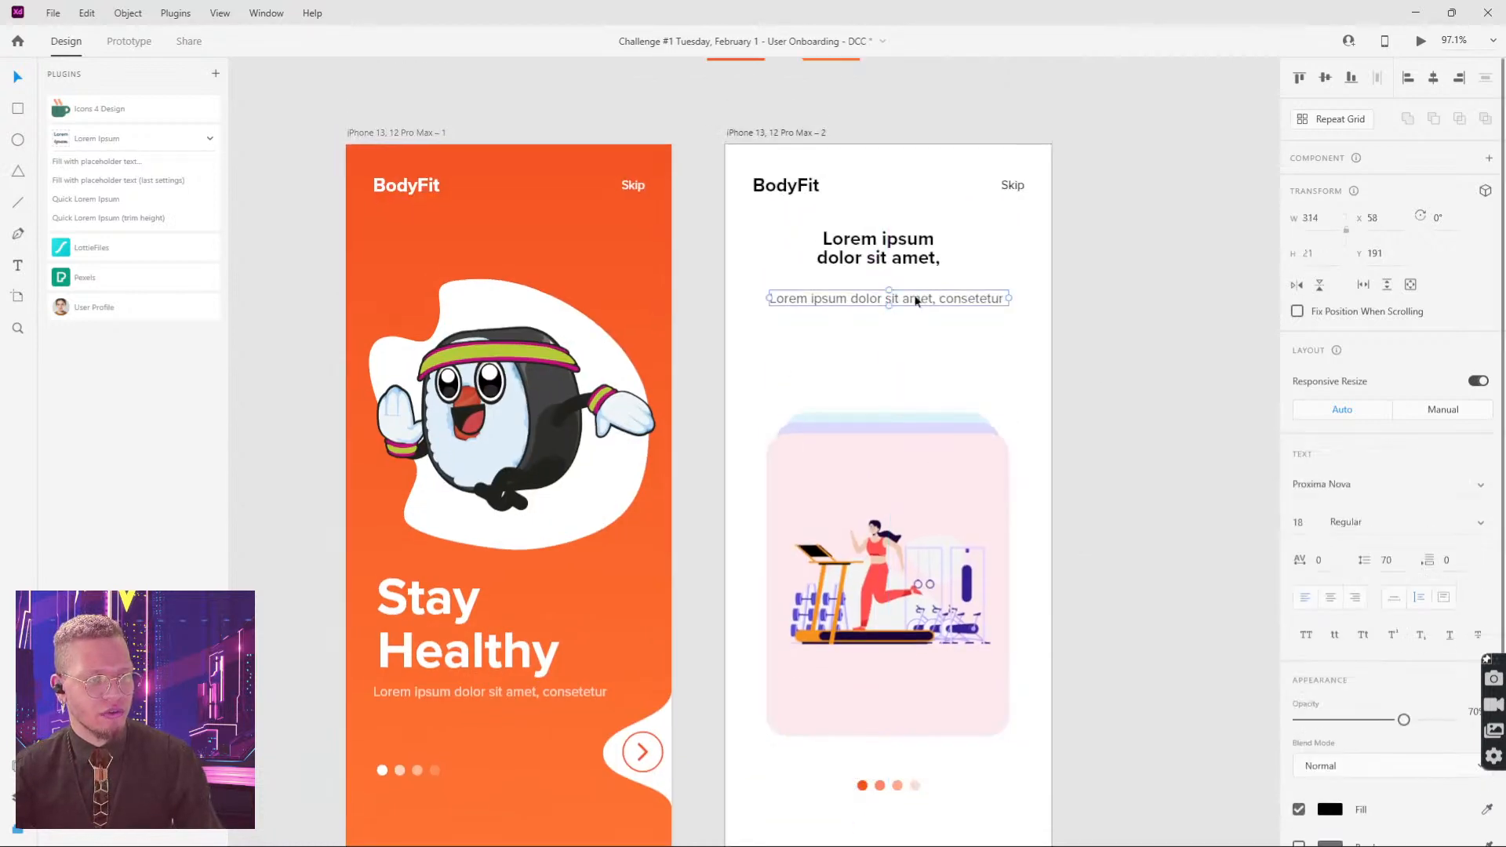
{"action": "left_click", "coordinate": [1445, 600]}
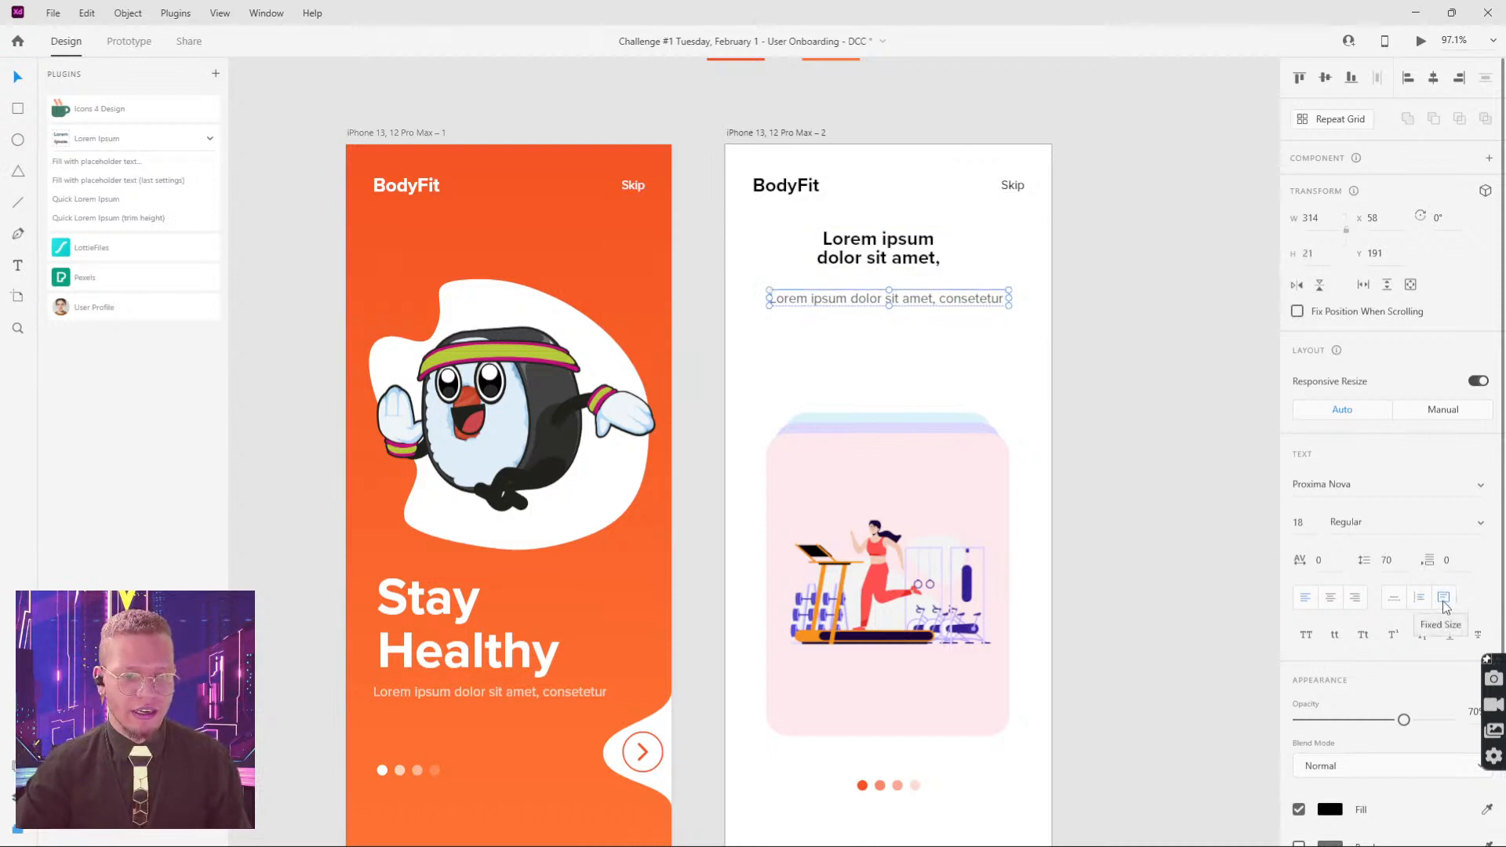
{"action": "left_click_drag", "start_coordinate": [889, 306], "coordinate": [889, 340]}
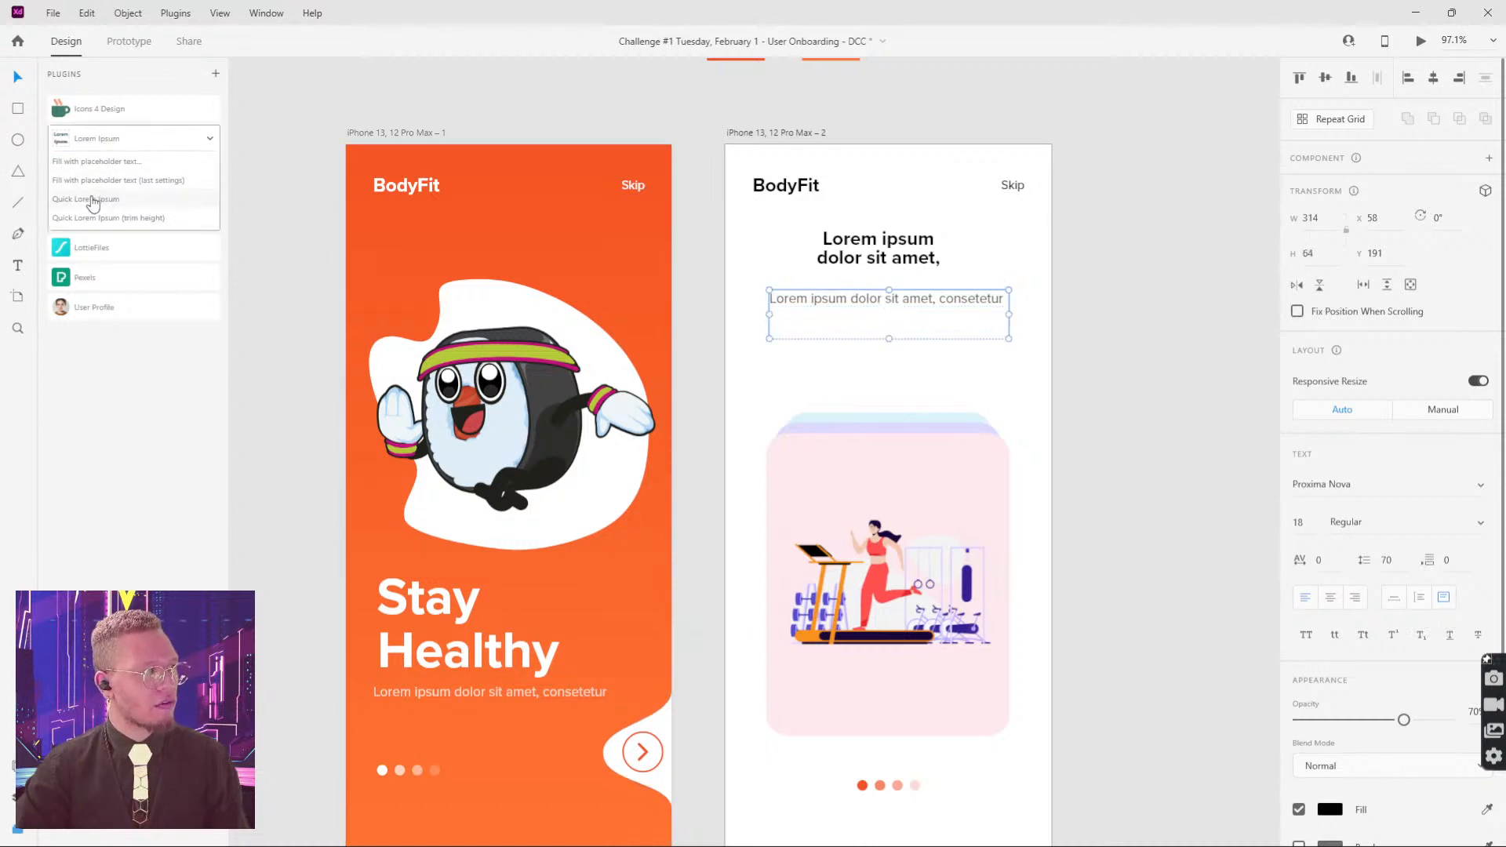
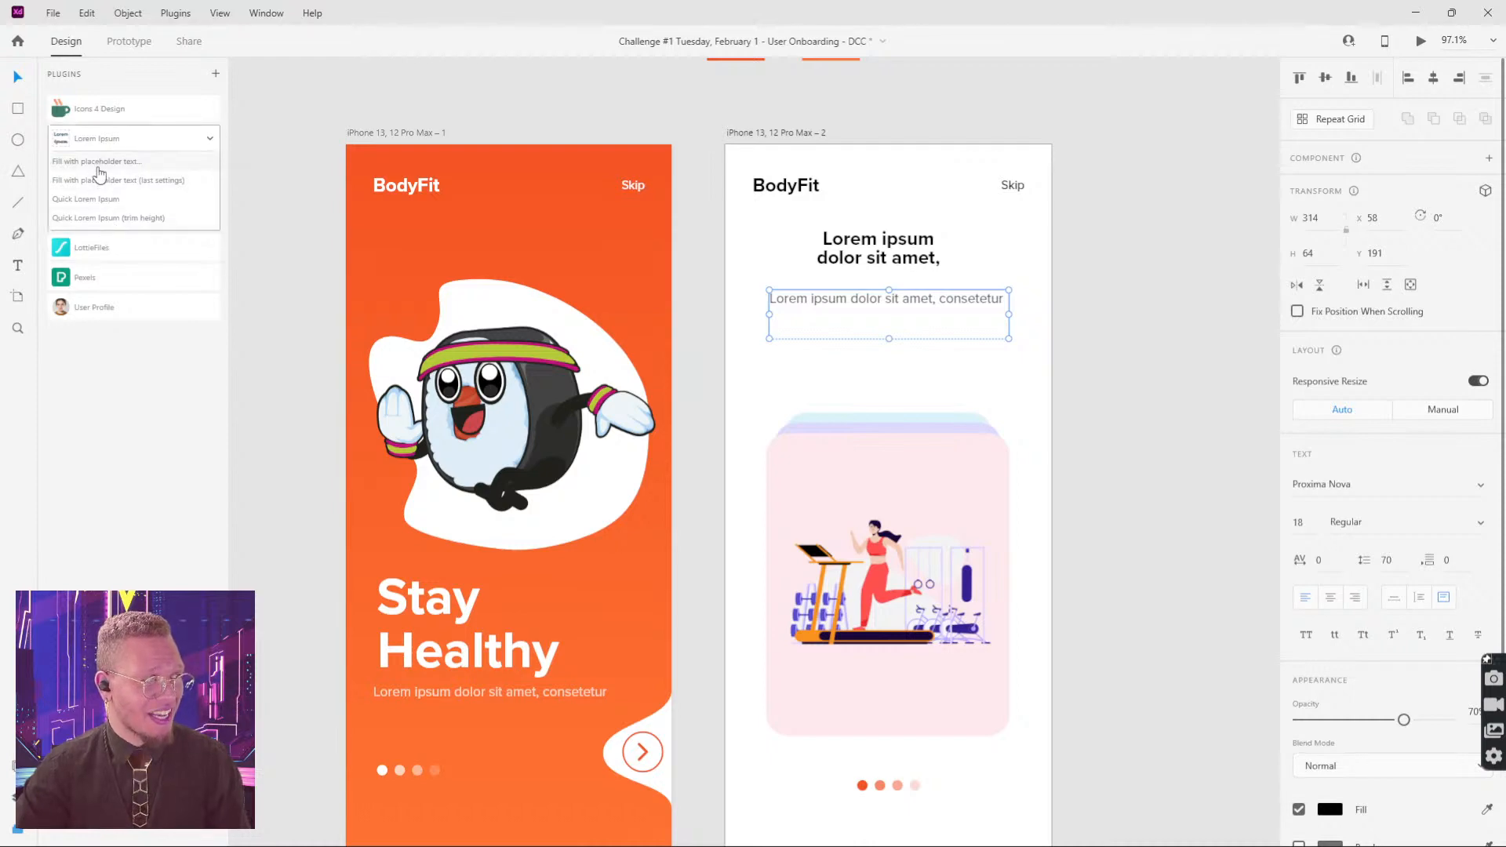
Step: Try to refill the subtitle box with standard Latin placeholder text, replacing its content with "sdf" before a second attempt using Quick Lorem Ipsum
{"action": "left_click", "coordinate": [98, 161]}
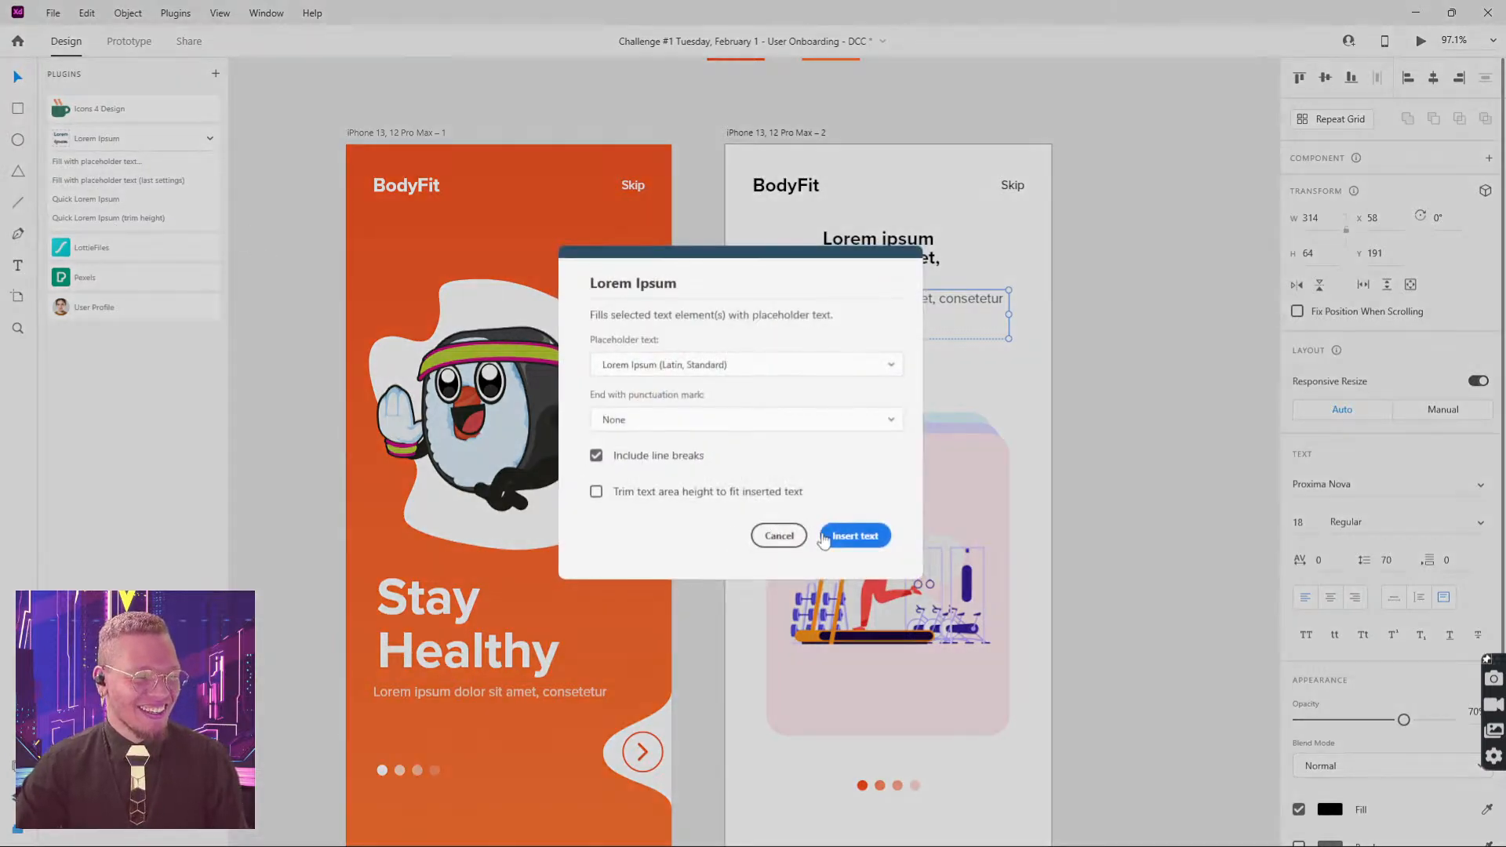
{"action": "left_click", "coordinate": [830, 540]}
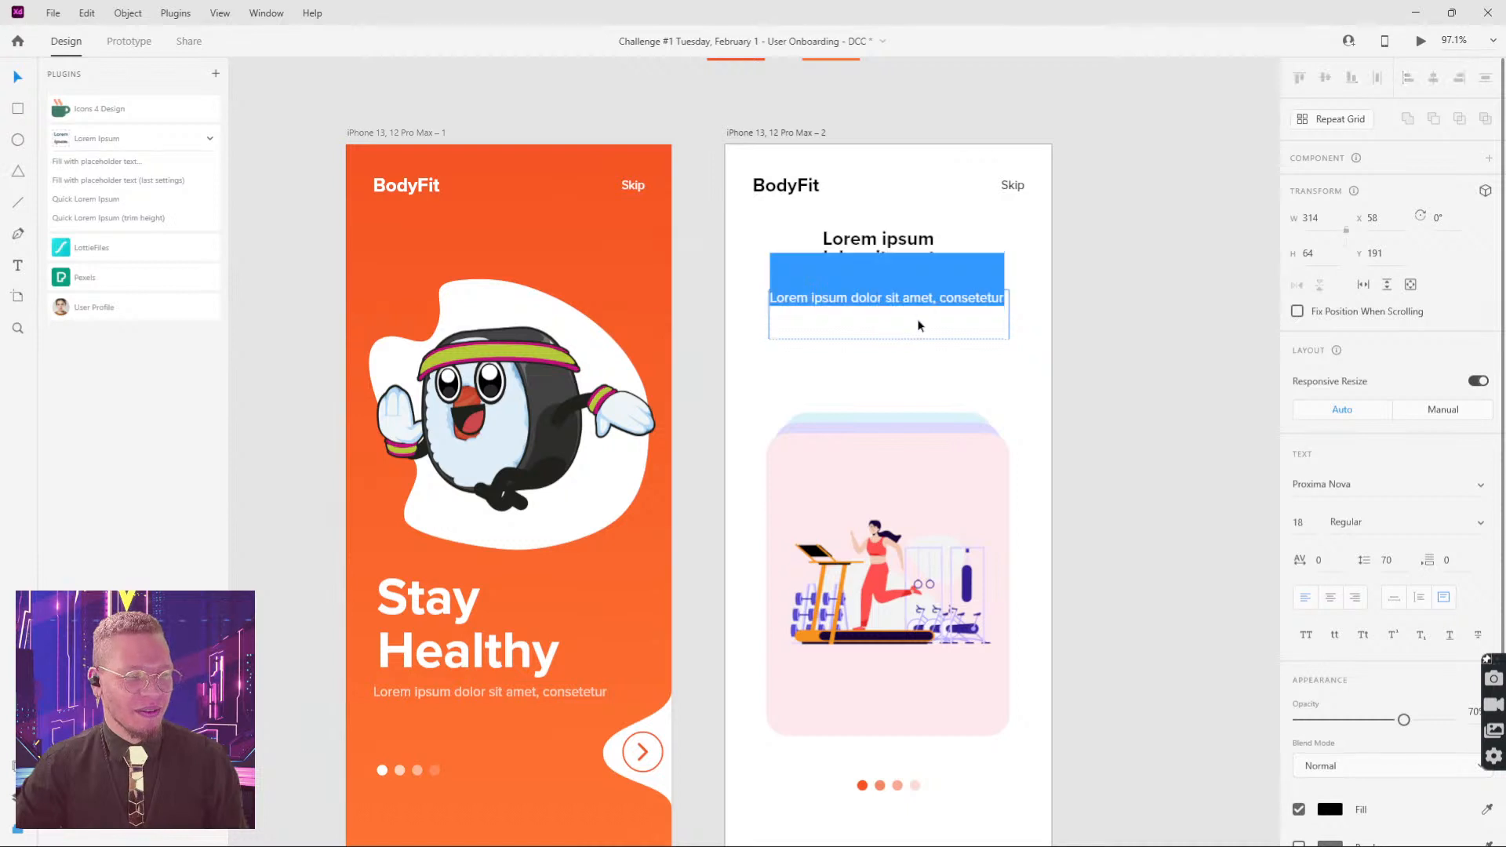
{"action": "double_click", "coordinate": [931, 329]}
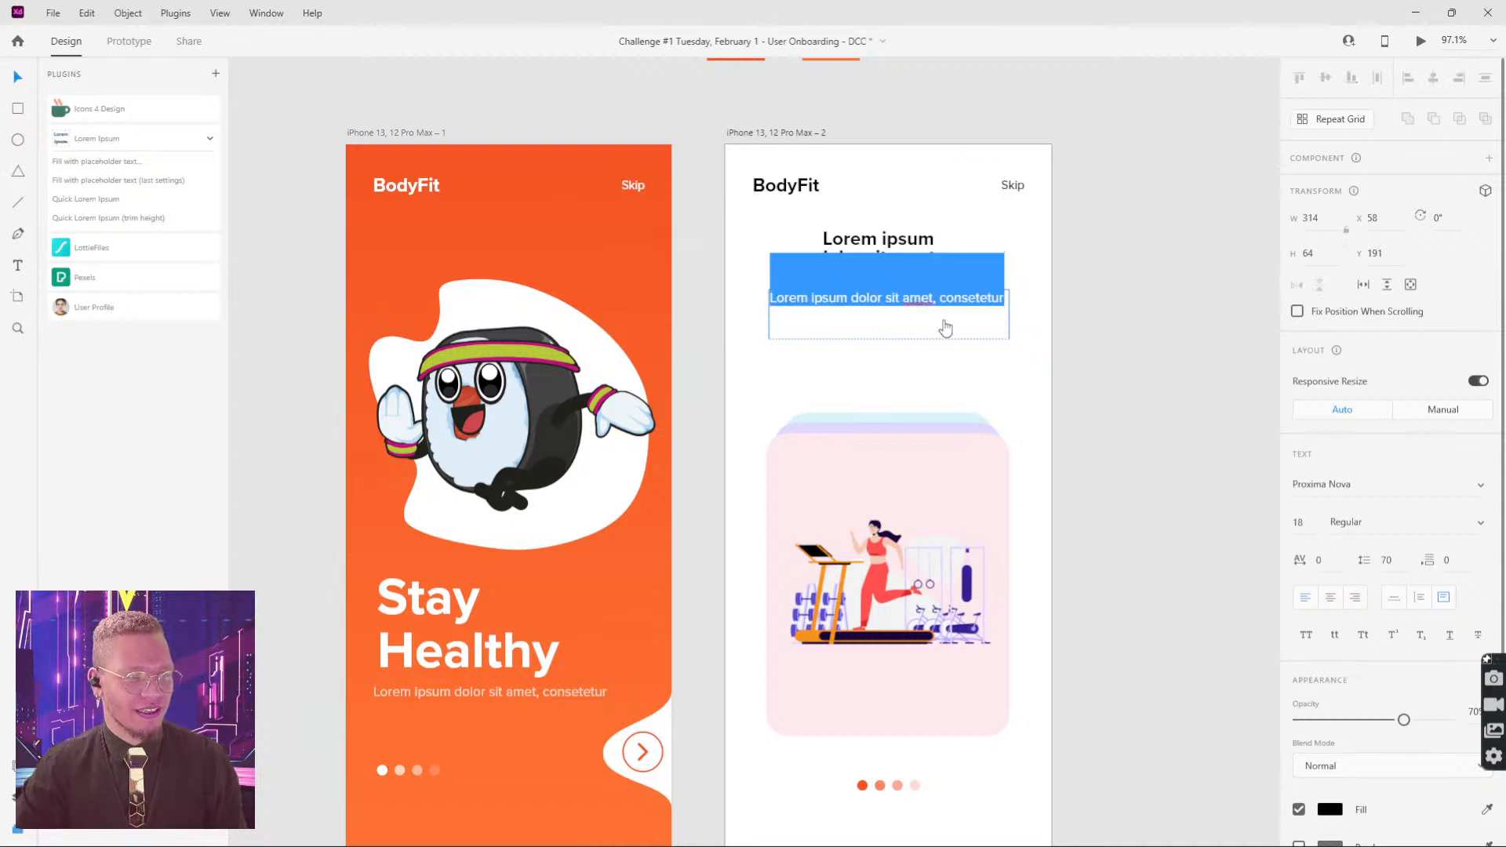
{"action": "left_click", "coordinate": [772, 297]}
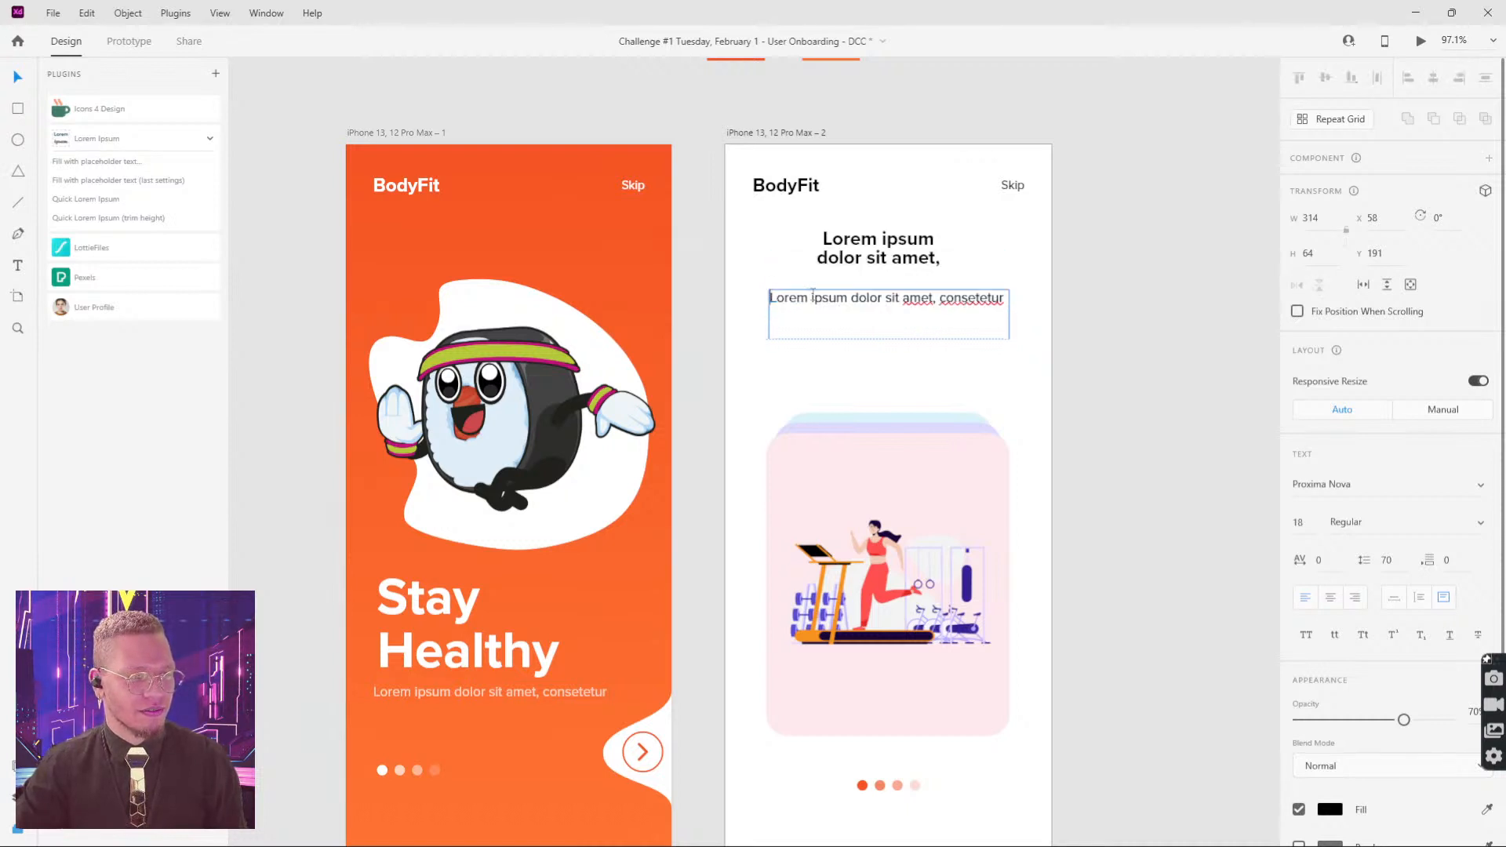
{"action": "left_click_drag", "start_coordinate": [772, 296], "coordinate": [1020, 318]}
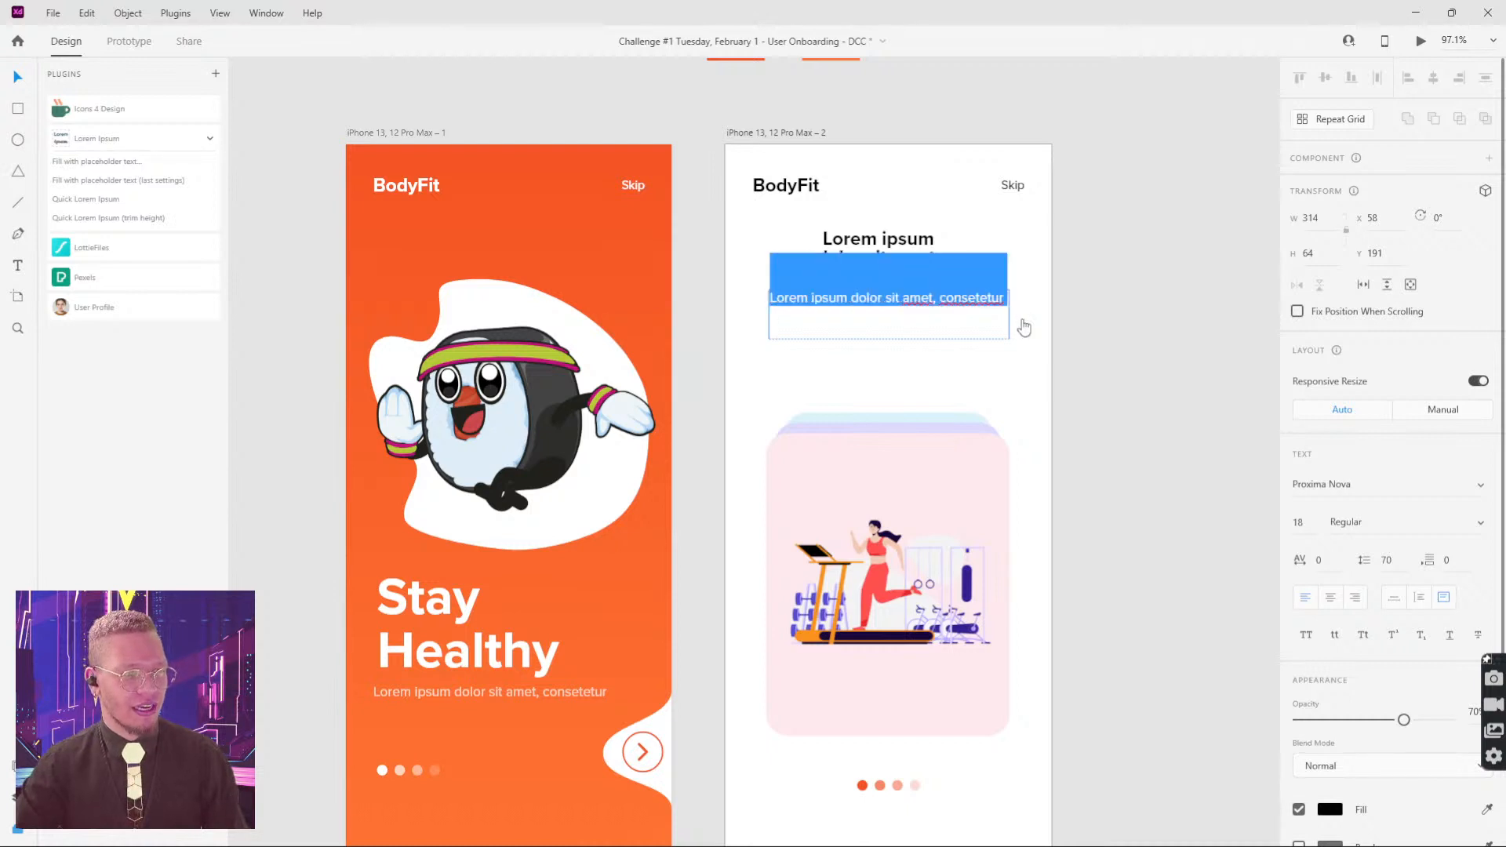
{"action": "left_click", "coordinate": [798, 266]}
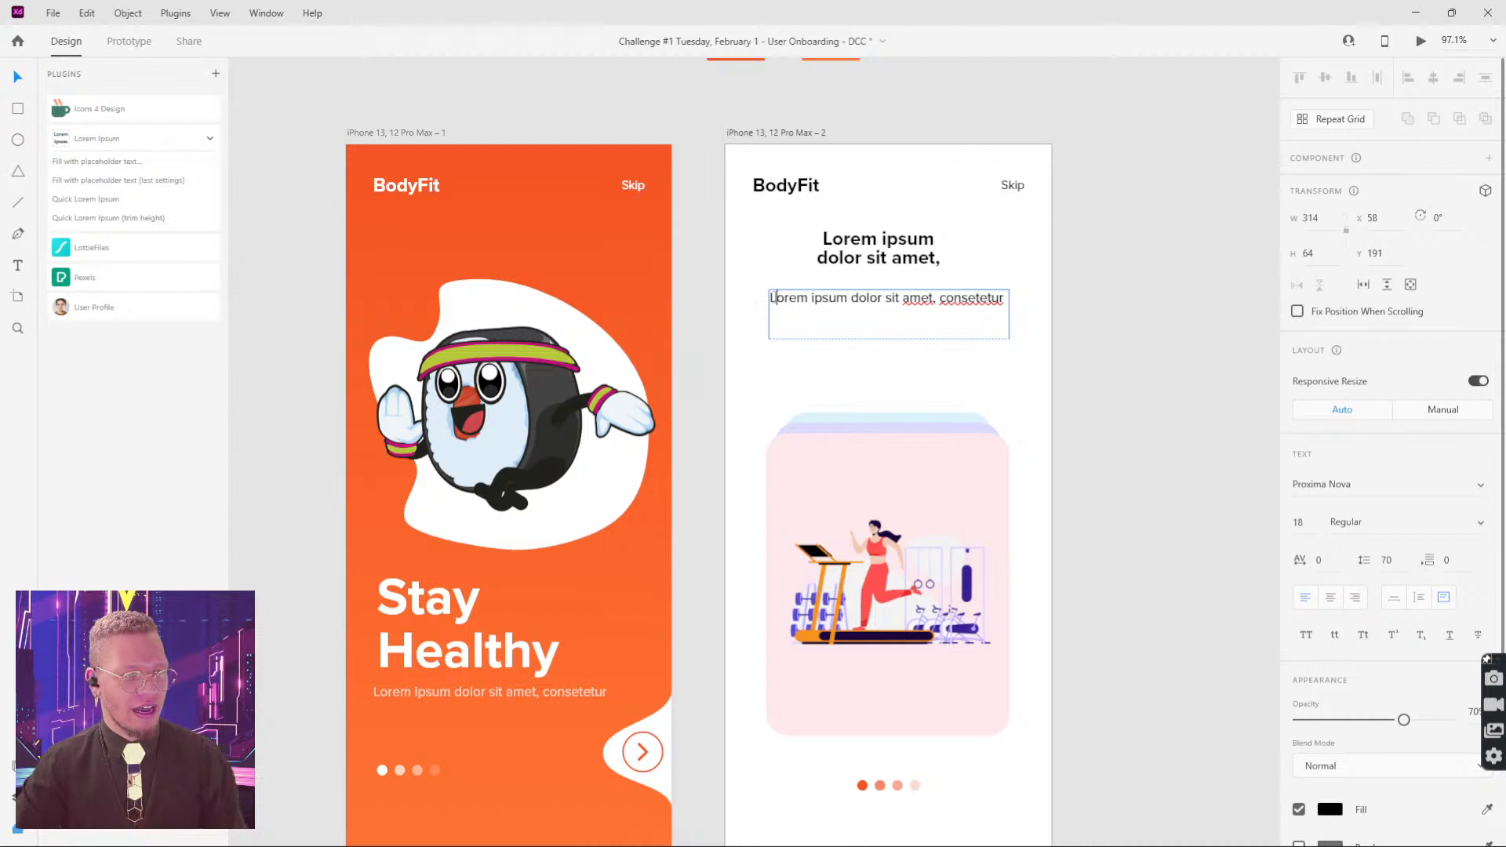
{"action": "left_click_drag", "start_coordinate": [772, 296], "coordinate": [1030, 302]}
{"action": "type", "text": "sdf"}
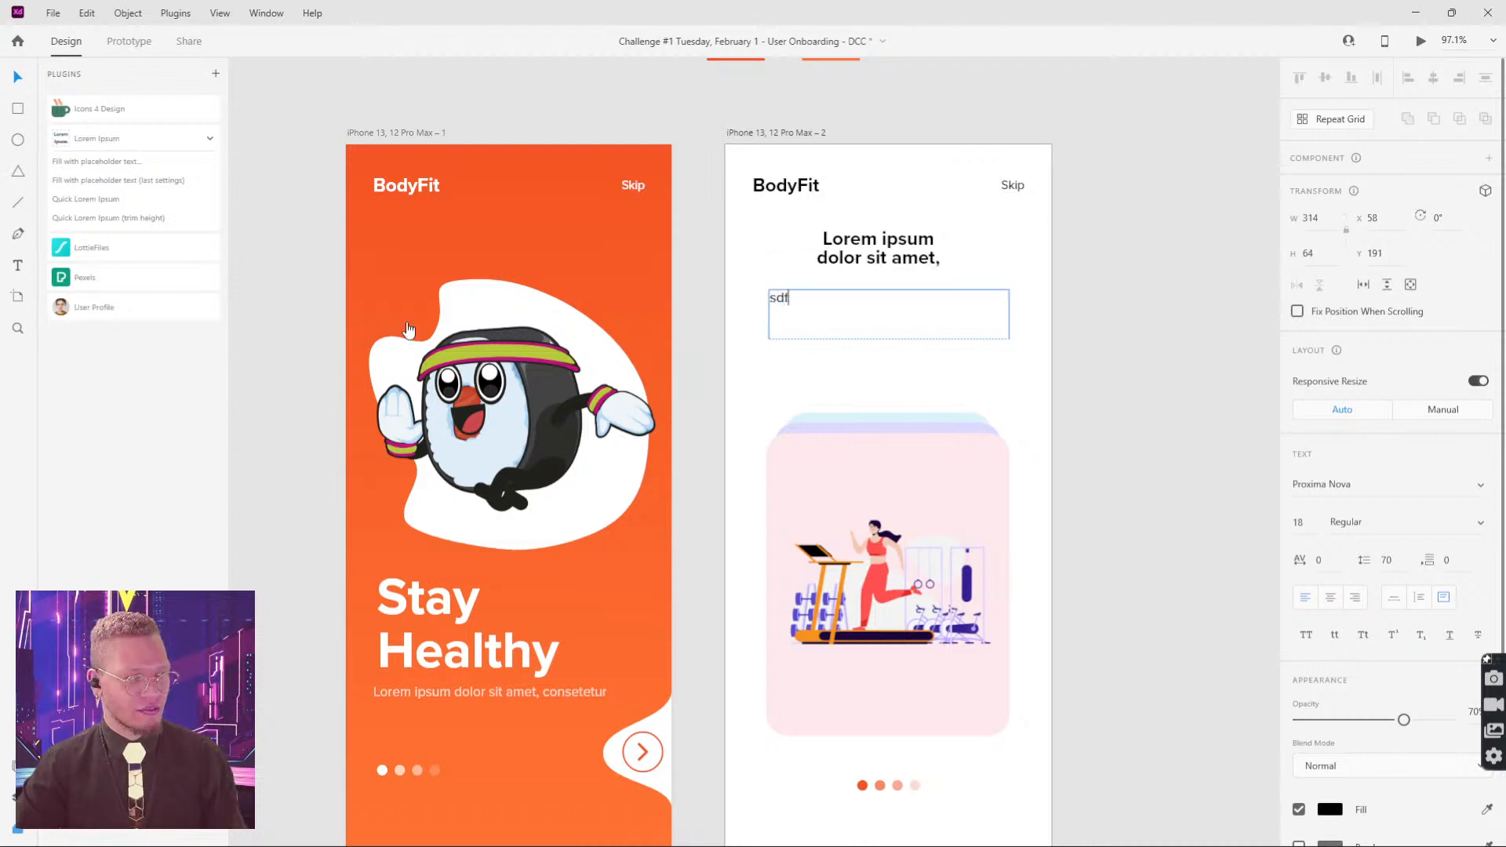
{"action": "left_click", "coordinate": [78, 200]}
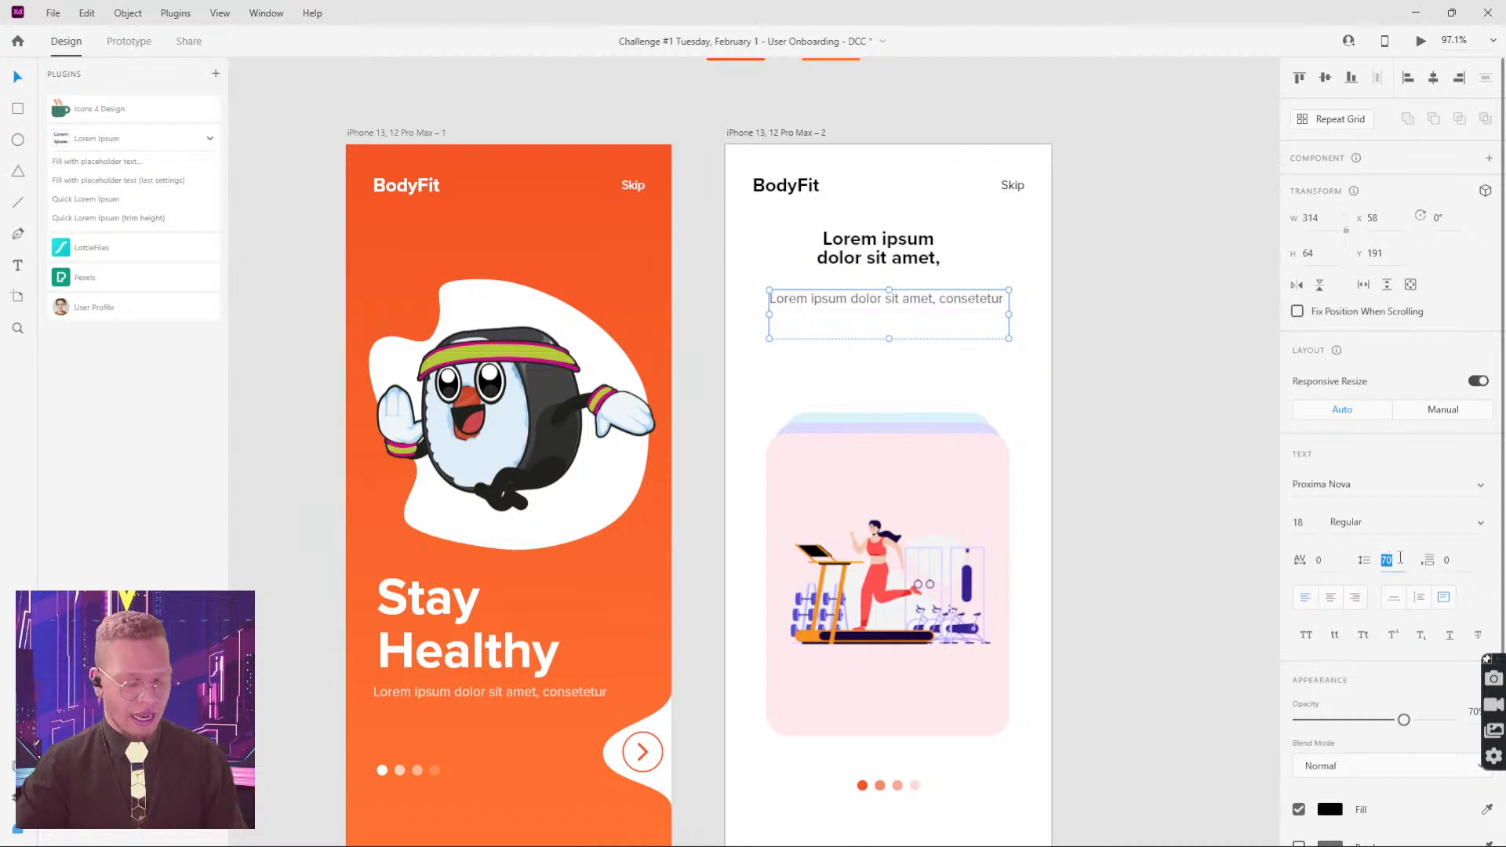
Step: Set the subtitle's line spacing to 18 and refill its box with Quick Lorem Ipsum text
{"action": "type", "text": "18"}
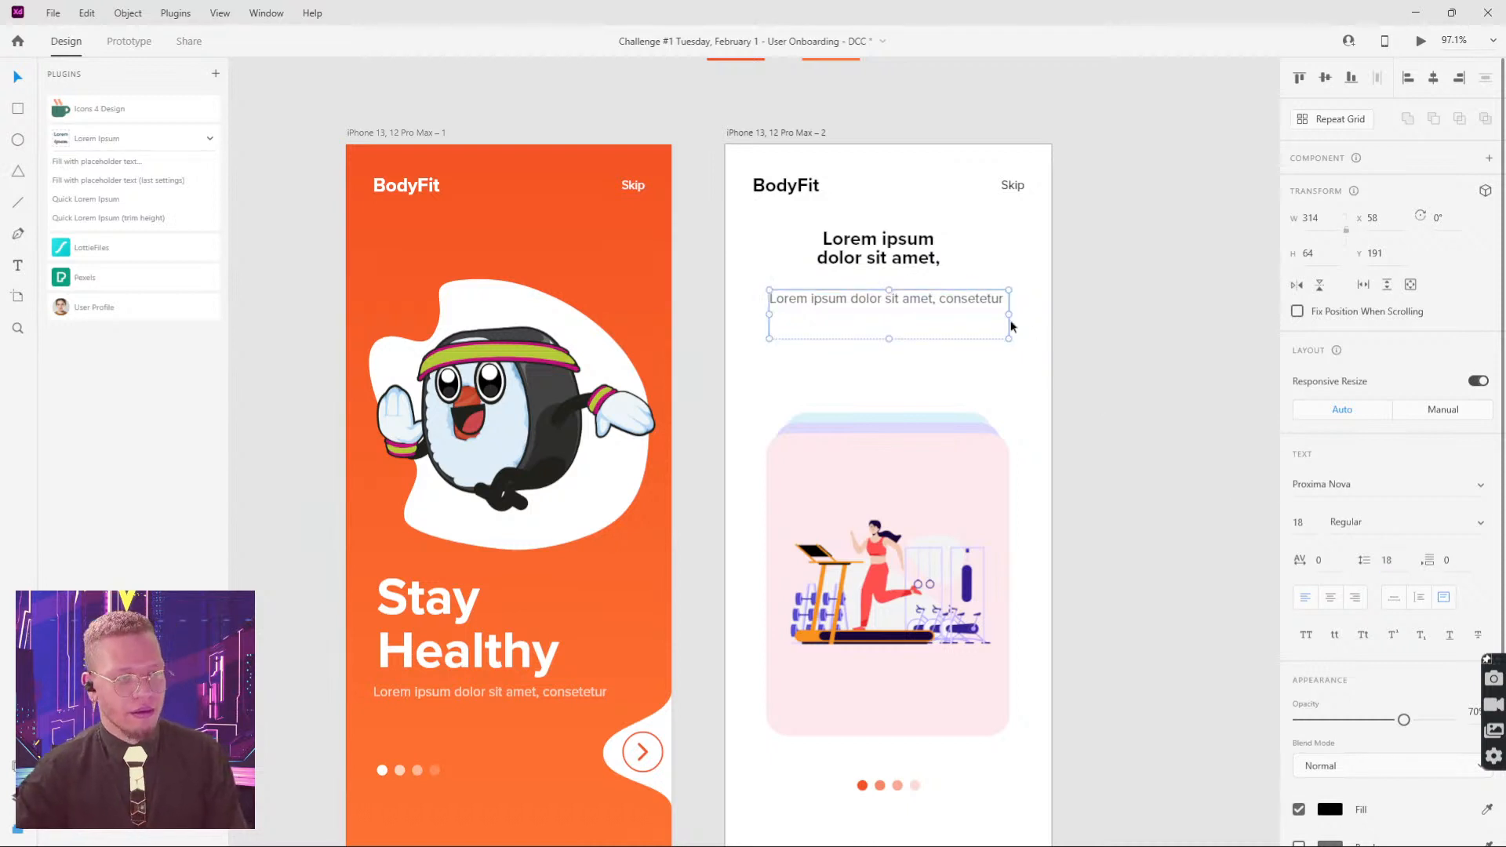
{"action": "left_click", "coordinate": [108, 199]}
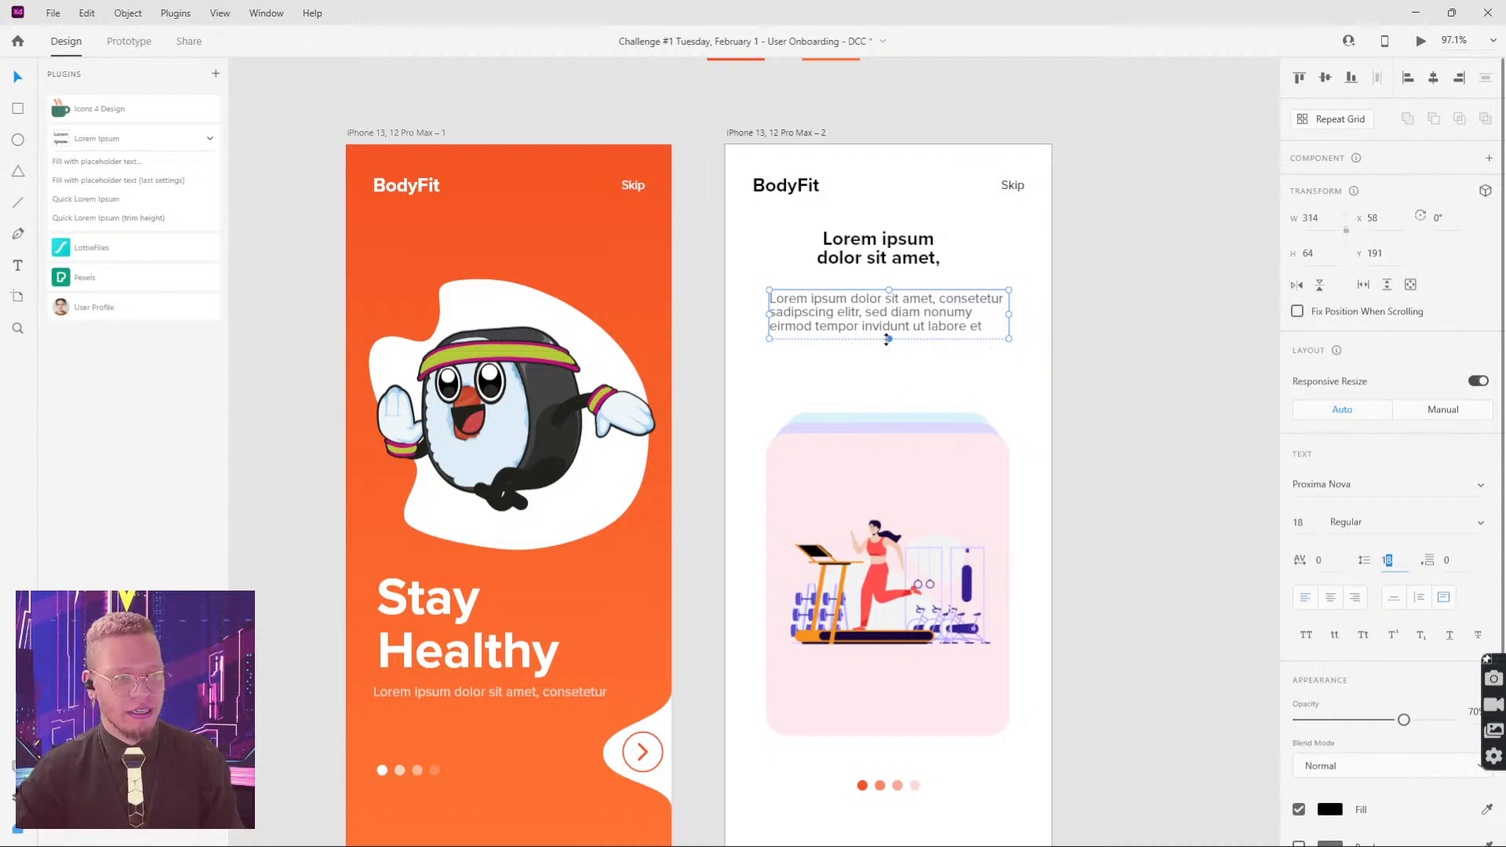
Step: Centre-align the subtitle paragraph and reposition the text blocks and card group, with the heading at about X 123 and the card at about Y 295
{"action": "left_click", "coordinate": [1332, 598]}
{"action": "left_click_drag", "start_coordinate": [927, 322], "coordinate": [927, 322]}
{"action": "left_click_drag", "start_coordinate": [915, 263], "coordinate": [931, 314]}
{"action": "left_click_drag", "start_coordinate": [897, 523], "coordinate": [895, 473]}
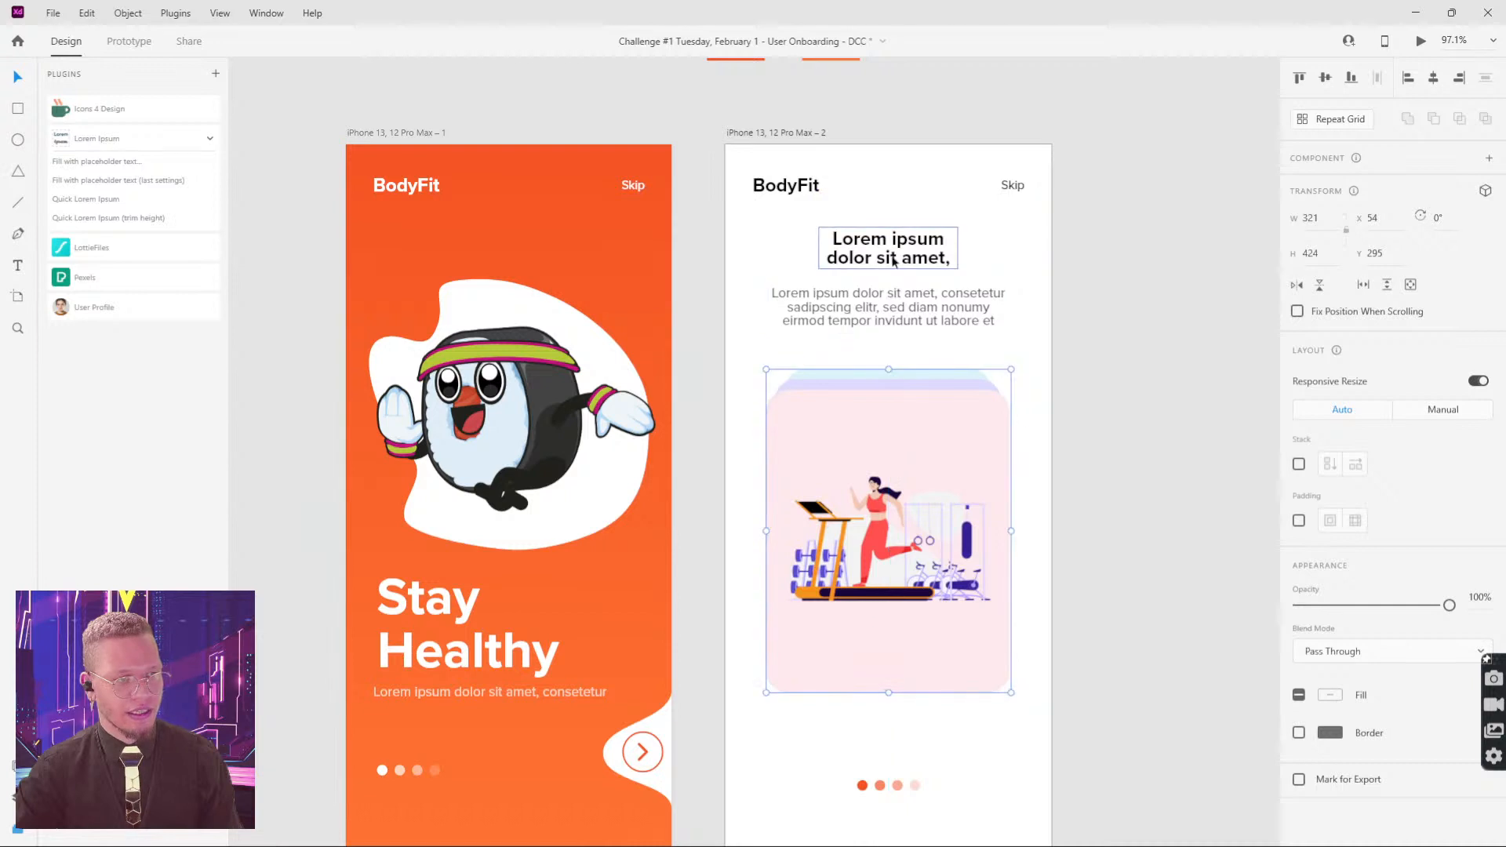
Step: Set the font size of the white screen's heading to 35
{"action": "left_click", "coordinate": [888, 248]}
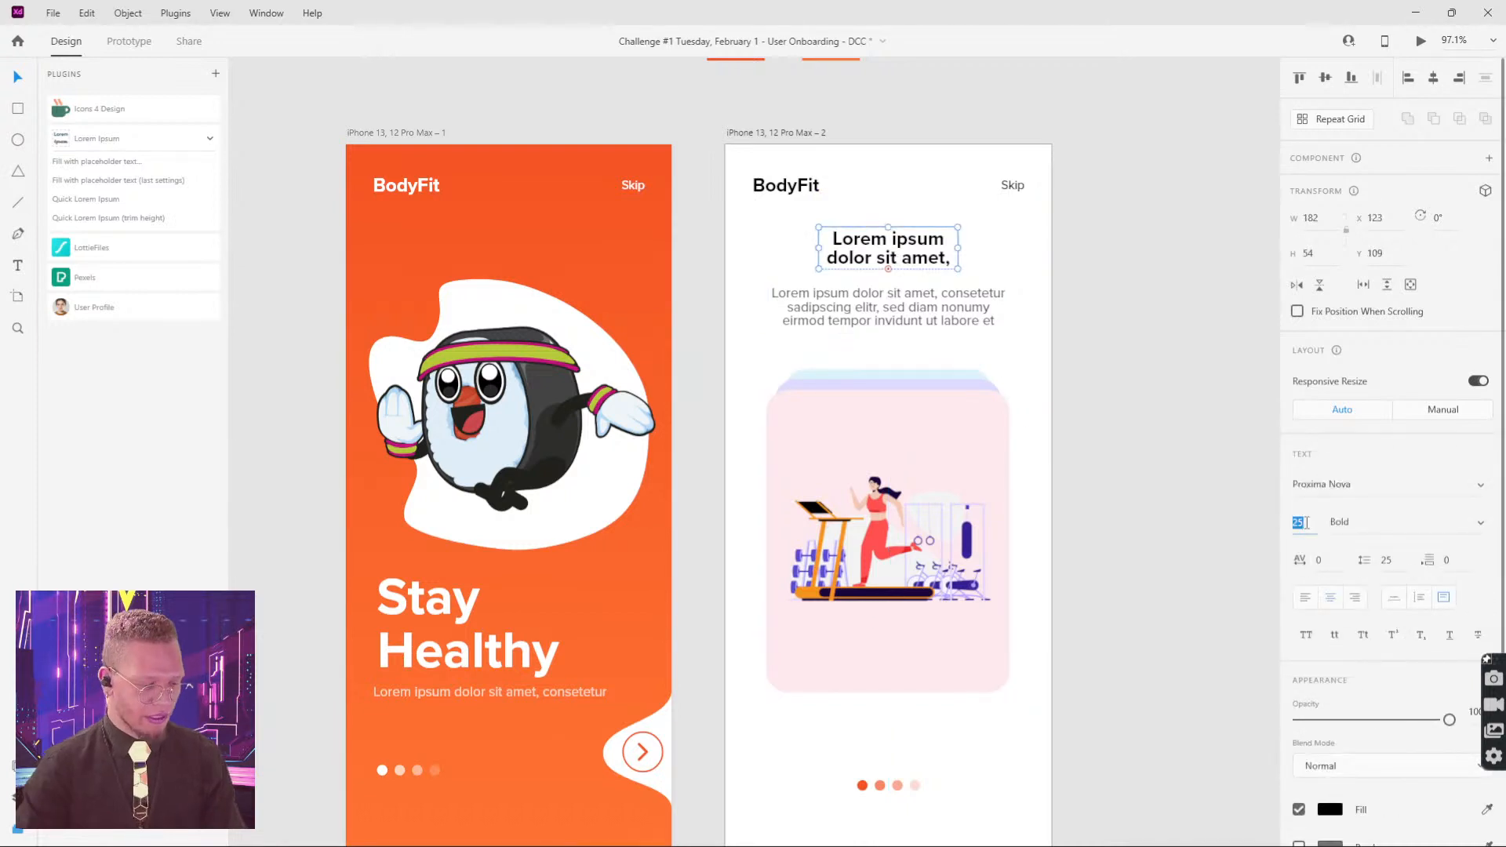
{"action": "type", "text": "35"}
{"action": "key", "text": "Return"}
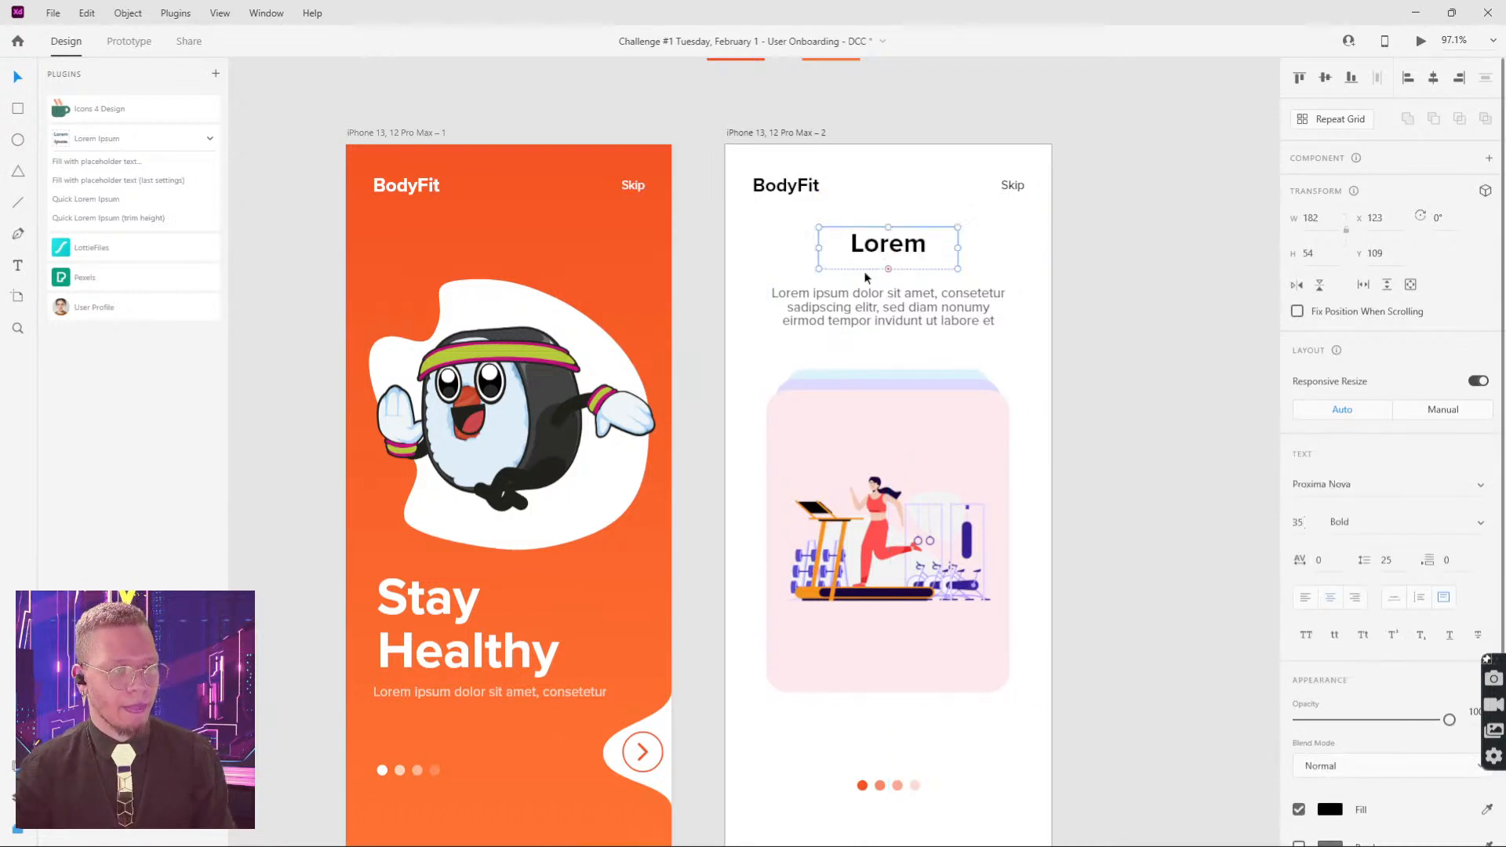
Step: Switch the heading's text box to automatic height and widen it to about 248
{"action": "left_click_drag", "start_coordinate": [962, 247], "coordinate": [986, 244]}
{"action": "double_click", "coordinate": [903, 270]}
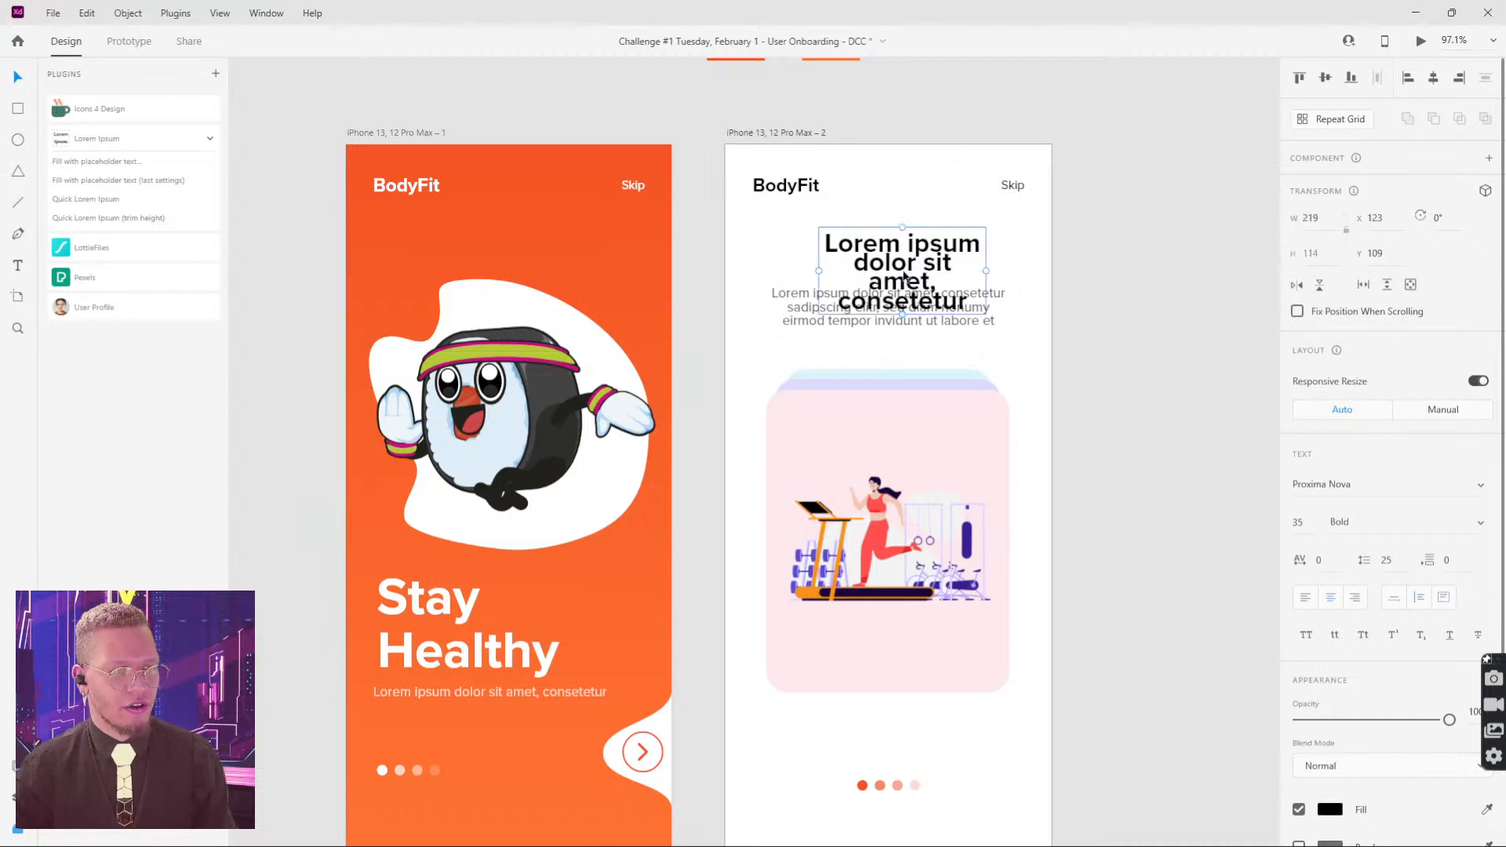
{"action": "left_click_drag", "start_coordinate": [988, 271], "coordinate": [1007, 266]}
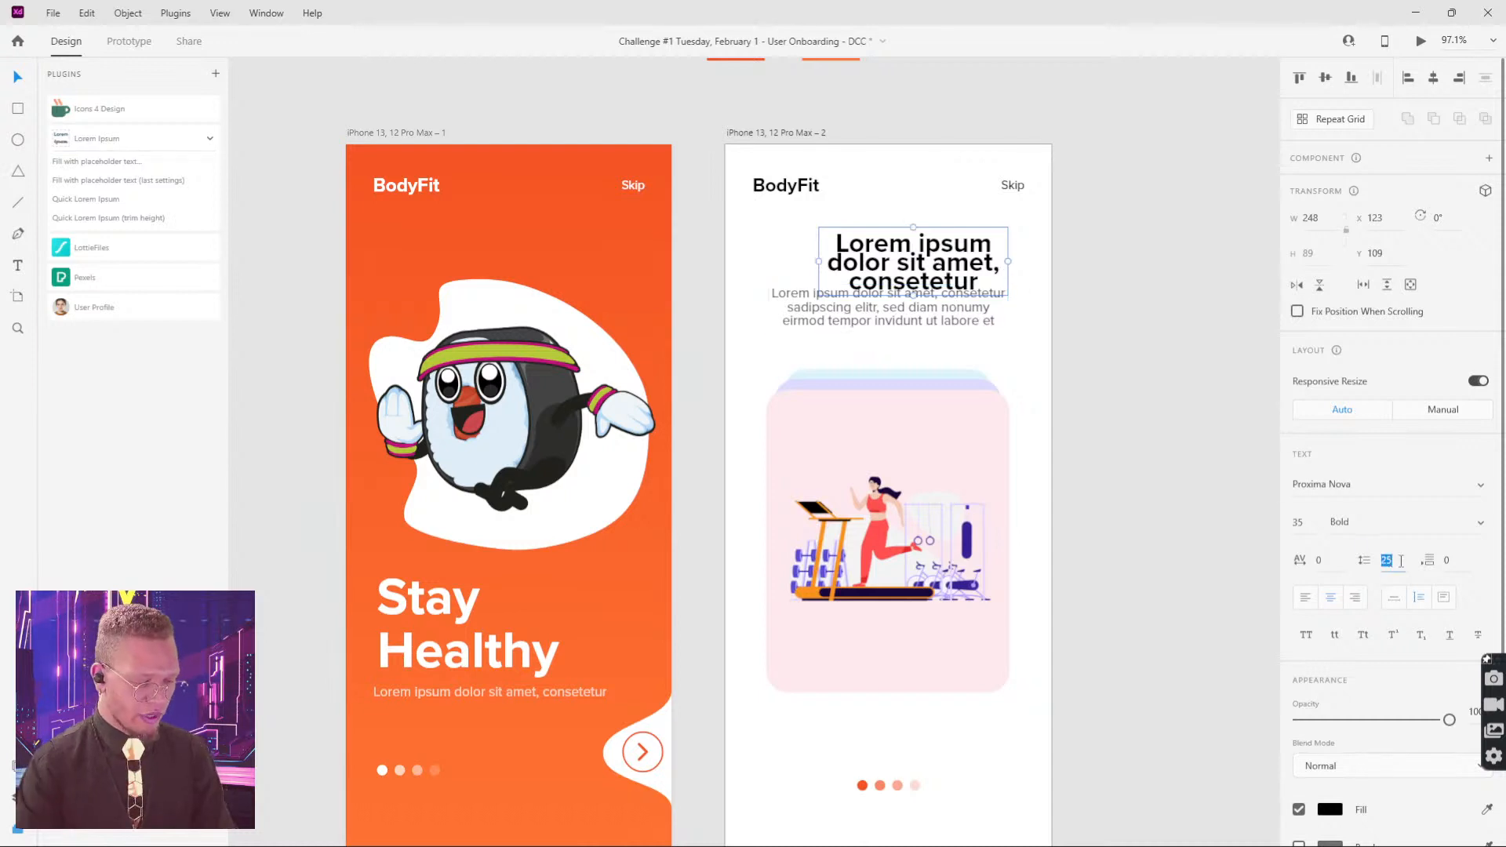
Step: Set the heading's line spacing to 35 and make its text box a fixed size showing two centred lines
{"action": "type", "text": "35"}
{"action": "key", "text": "Return"}
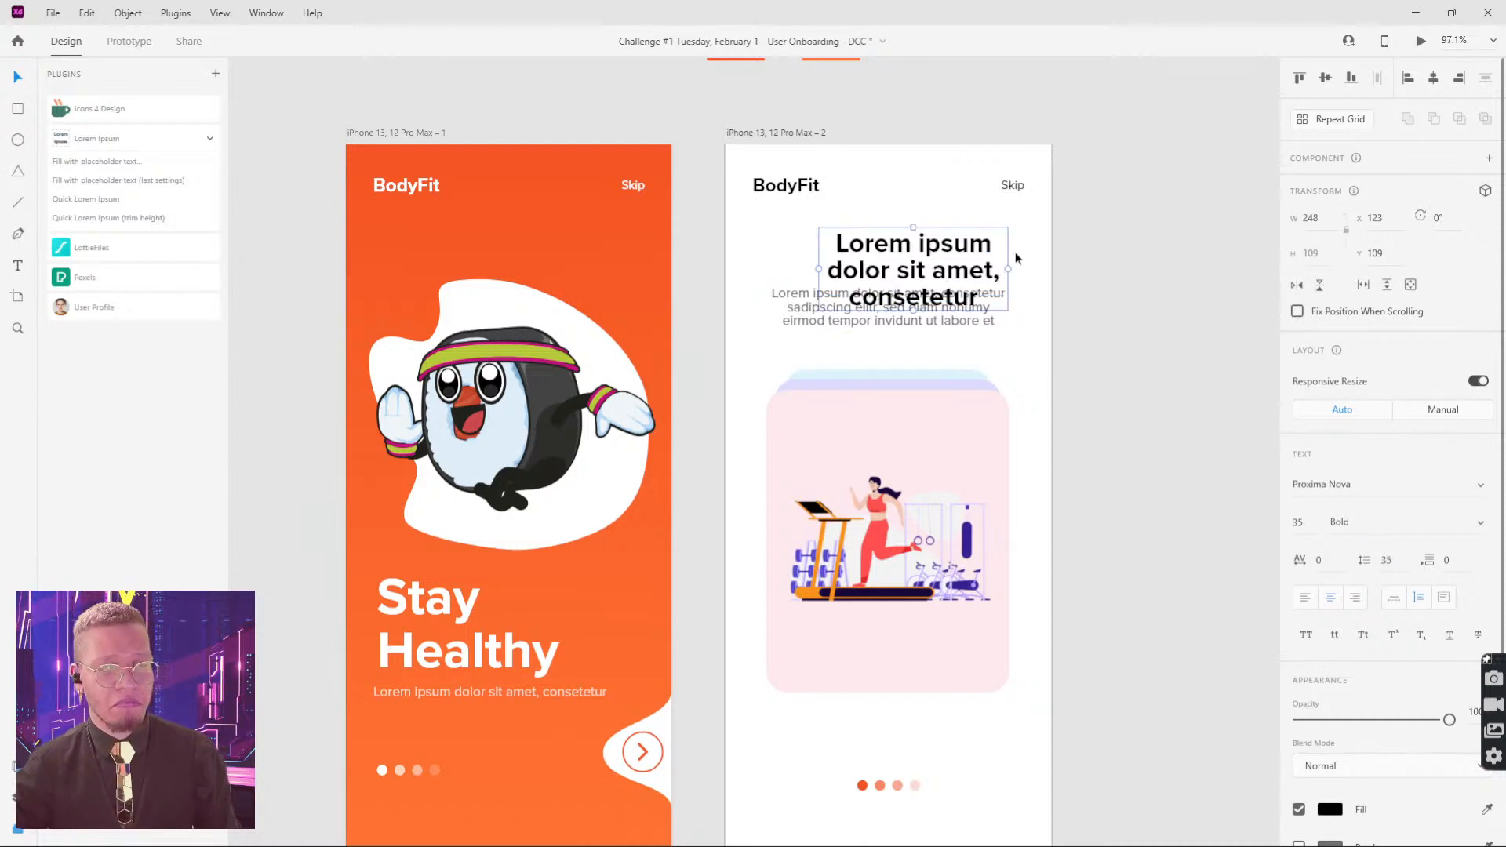
{"action": "left_click", "coordinate": [1446, 603]}
{"action": "left_click_drag", "start_coordinate": [913, 312], "coordinate": [899, 249]}
Step: Move the subtitle paragraph down to Y 207 and set its line spacing to 20
{"action": "left_click", "coordinate": [911, 309]}
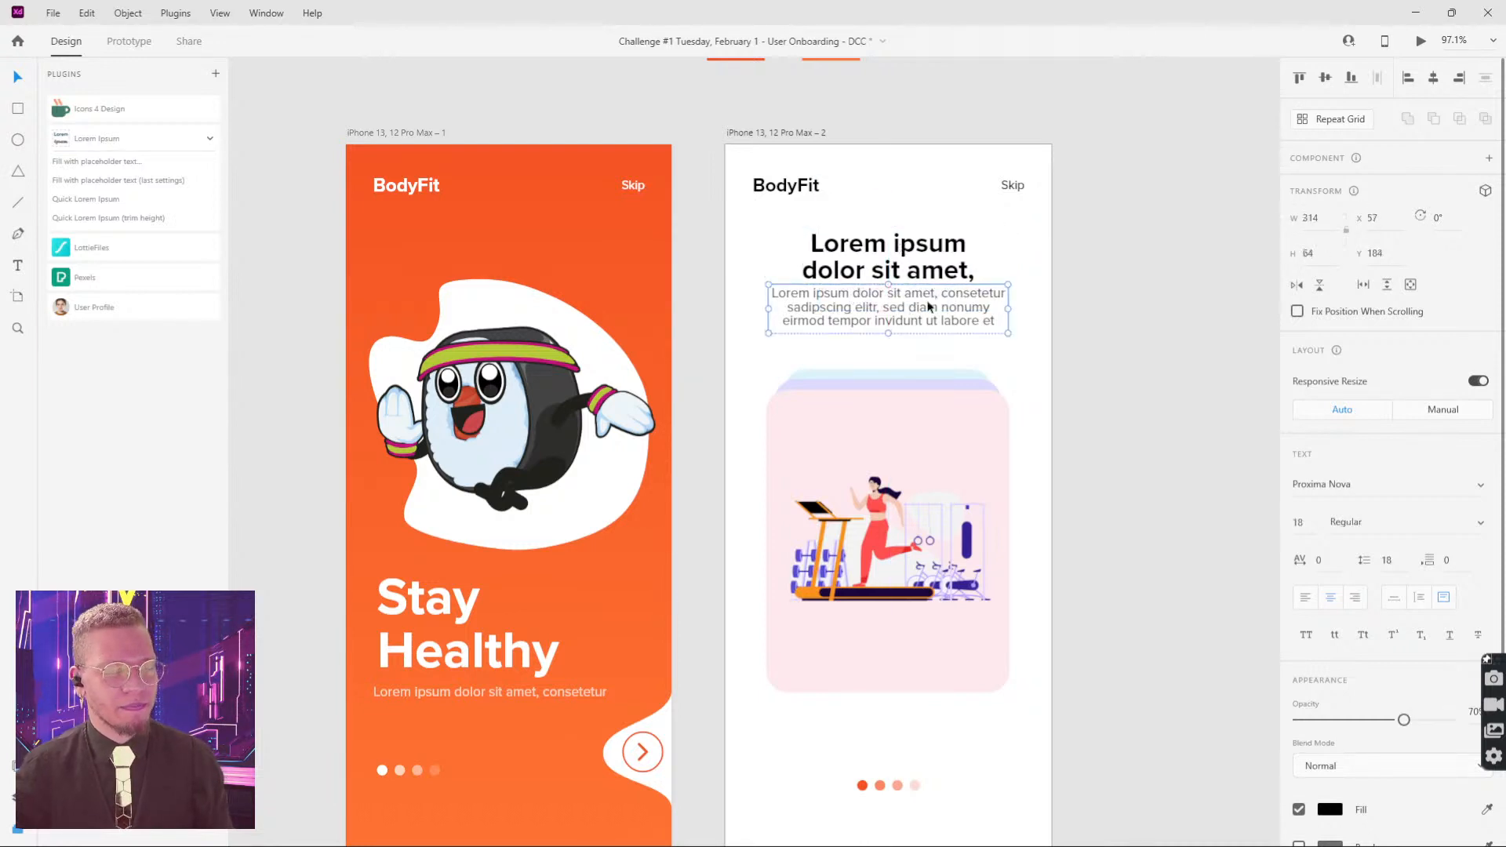
{"action": "left_click_drag", "start_coordinate": [928, 306], "coordinate": [924, 324]}
{"action": "left_click", "coordinate": [1036, 274]}
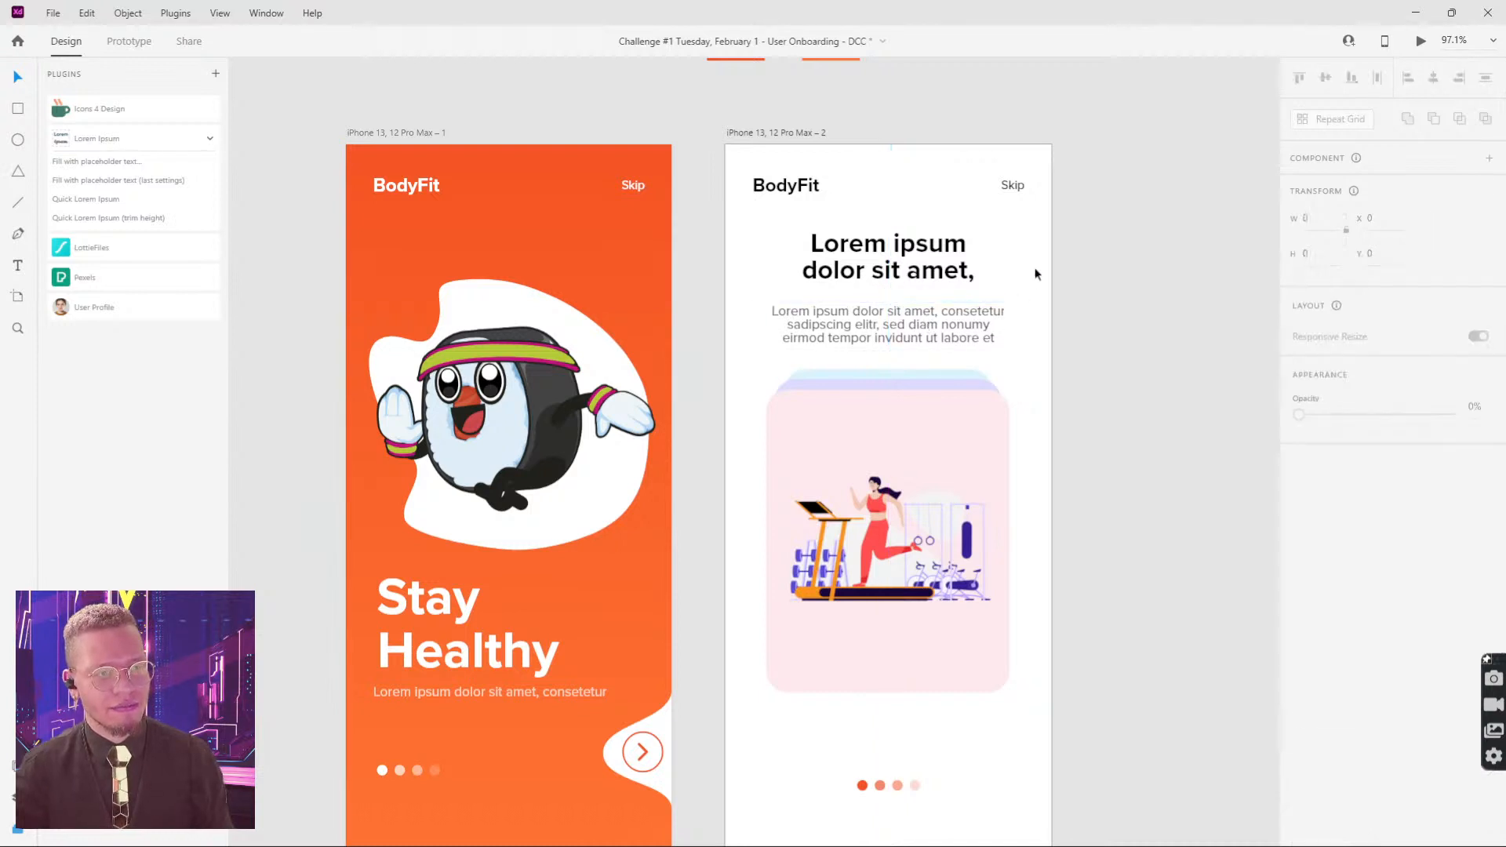
{"action": "left_click_drag", "start_coordinate": [1057, 410], "coordinate": [1052, 331]}
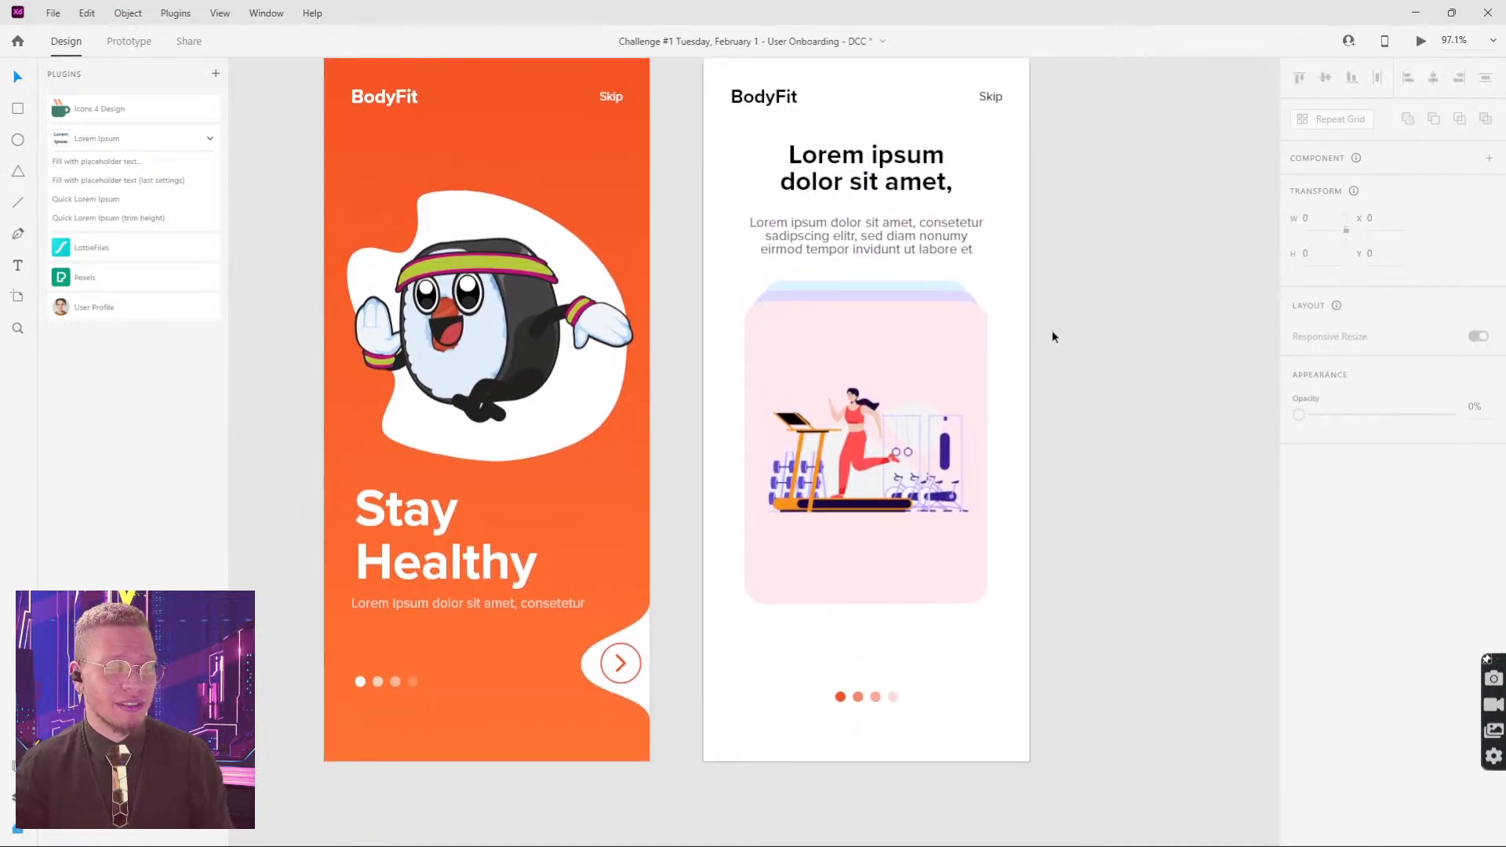
{"action": "left_click", "coordinate": [934, 242]}
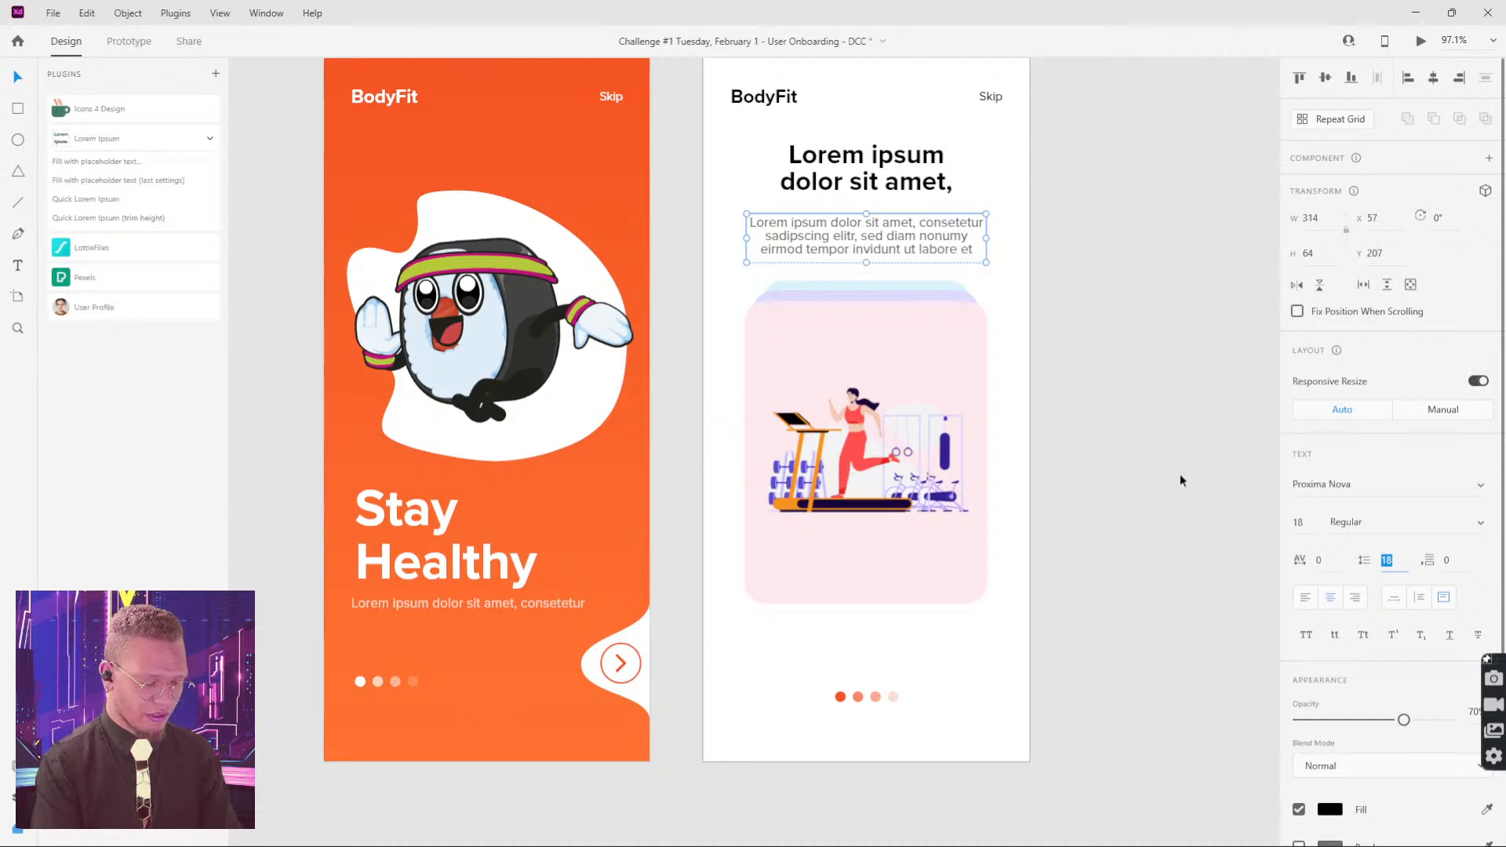
{"action": "type", "text": "20"}
{"action": "key", "text": "Return"}
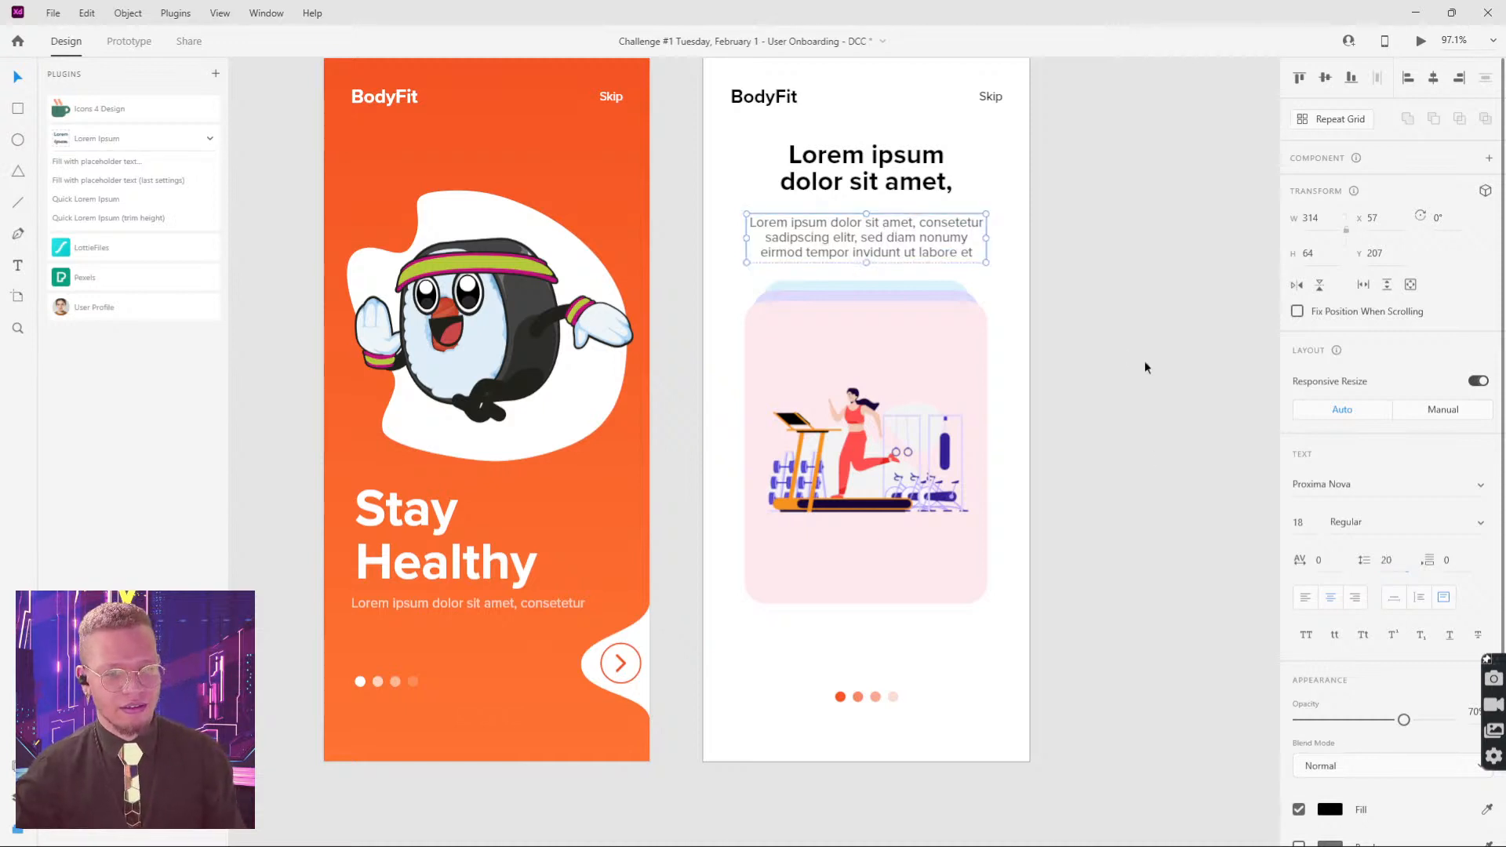
{"action": "left_click", "coordinate": [1145, 361]}
Step: Examine the row of icon tiles below the illustration in the inspiration design's second screen
{"action": "scroll", "coordinate": [1082, 400], "scroll_direction": "down", "scroll_amount": 2}
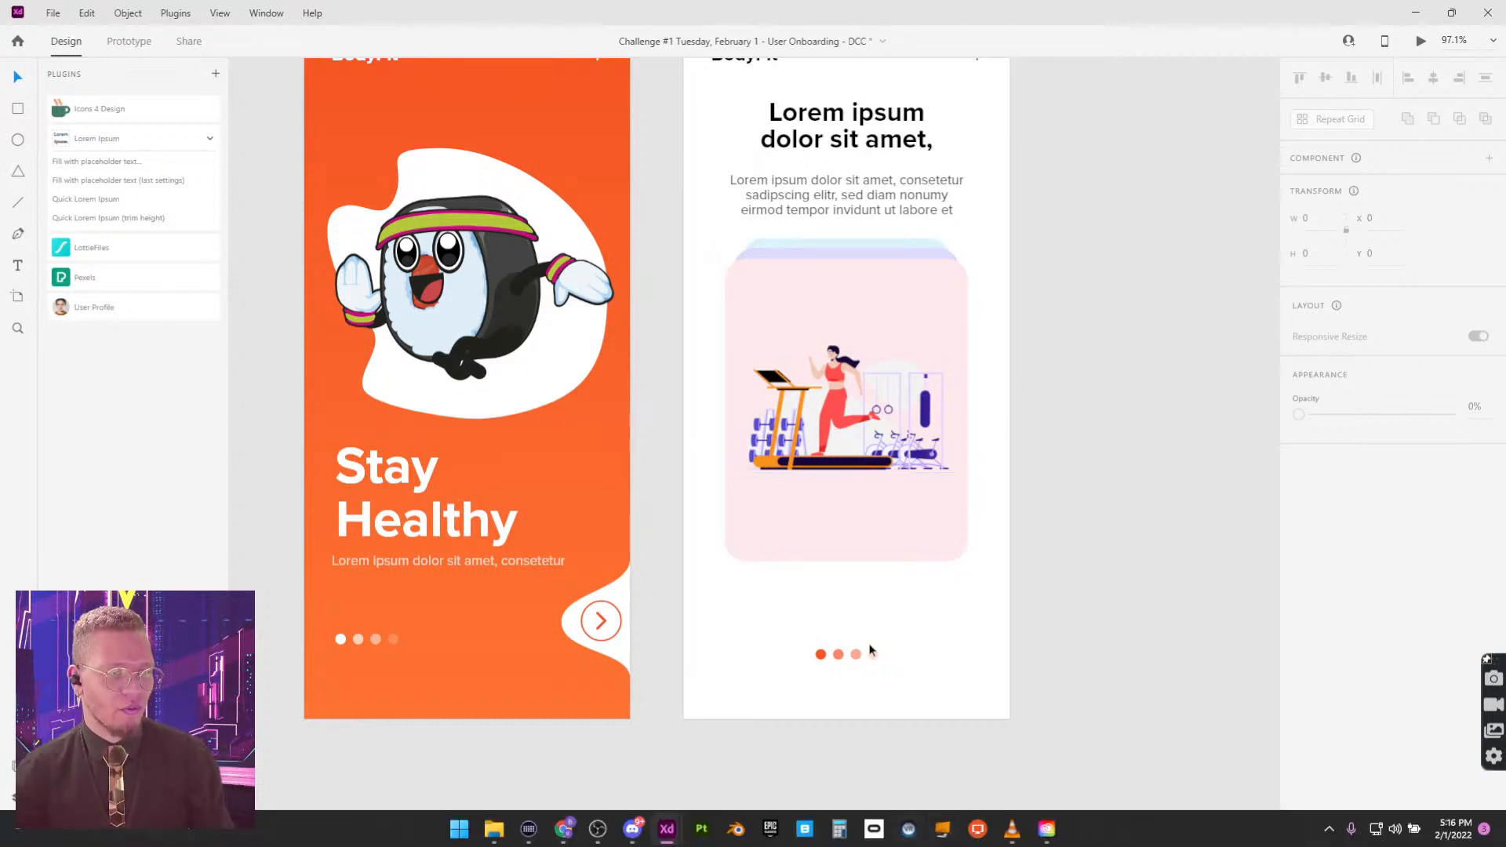
{"action": "left_click_drag", "start_coordinate": [441, 489], "coordinate": [876, 230]}
{"action": "left_click_drag", "start_coordinate": [584, 538], "coordinate": [1052, 242]}
{"action": "scroll", "coordinate": [955, 409], "scroll_direction": "down", "scroll_amount": 8}
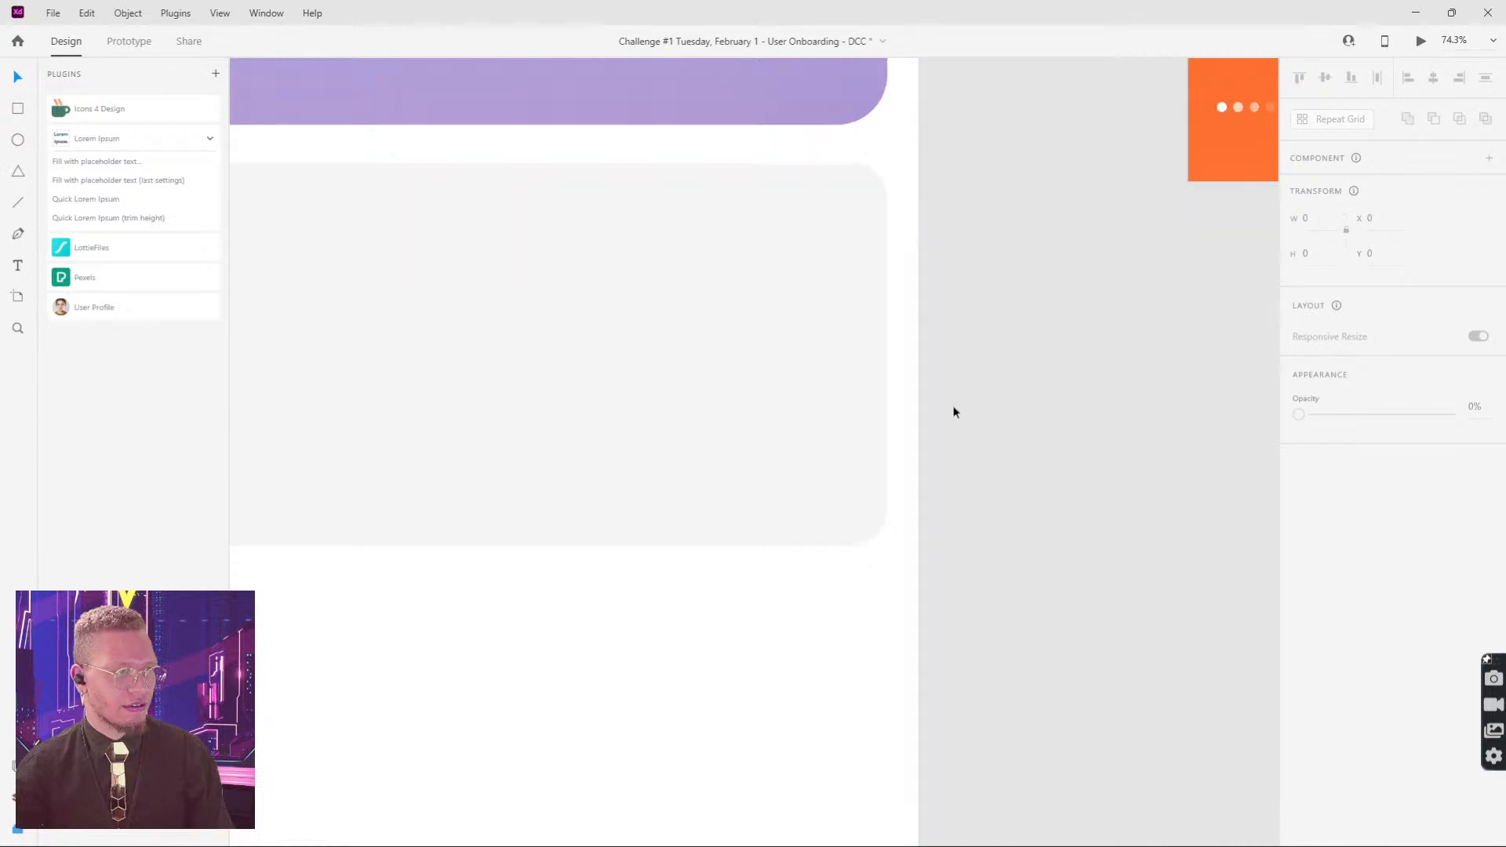
{"action": "left_click_drag", "start_coordinate": [1005, 534], "coordinate": [1066, 232]}
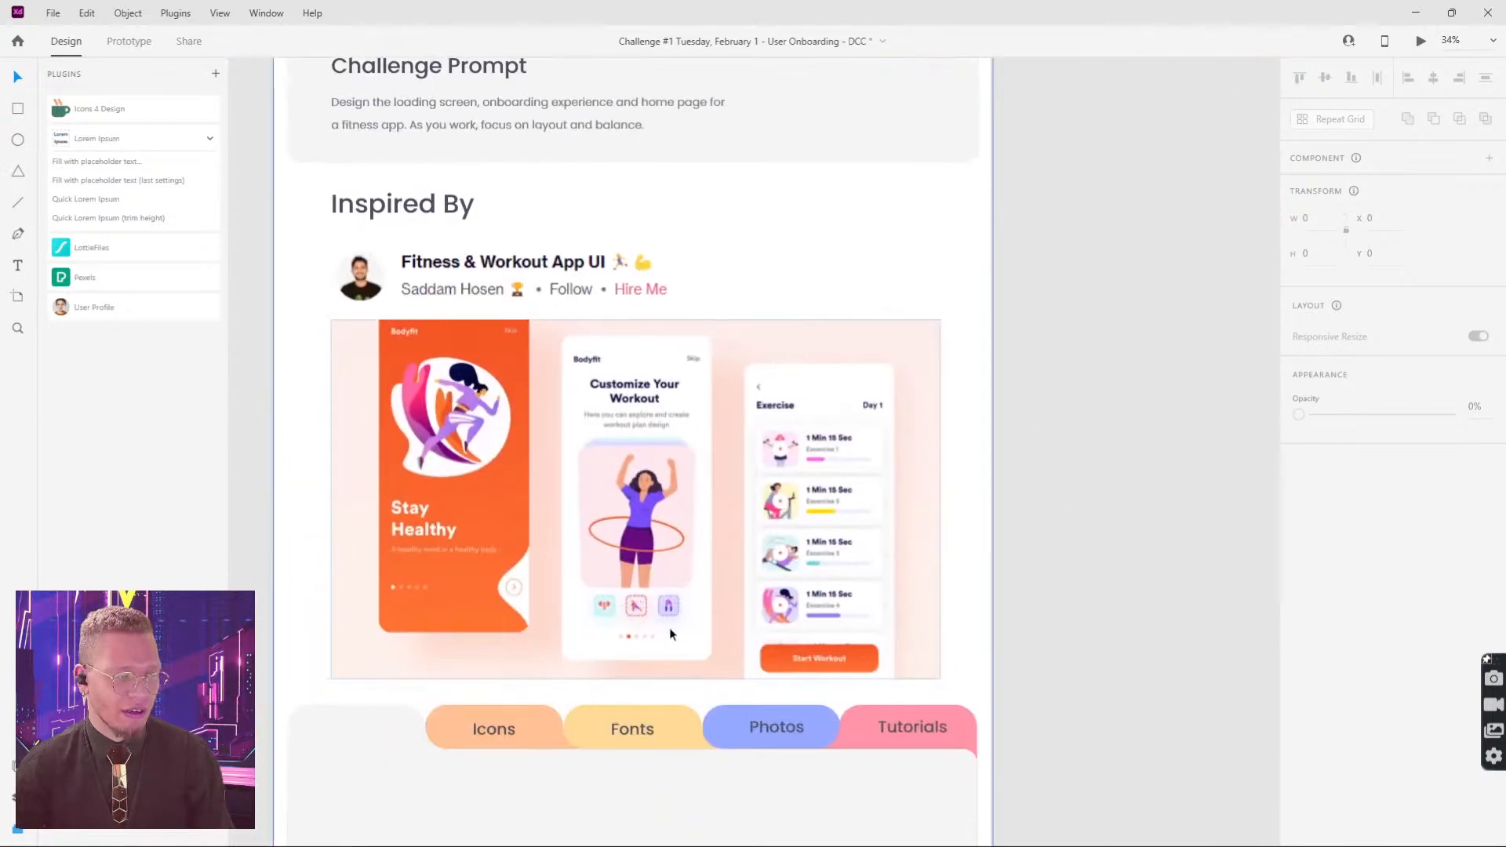
{"action": "left_click_drag", "start_coordinate": [1049, 377], "coordinate": [800, 562]}
{"action": "scroll", "coordinate": [871, 447], "scroll_direction": "up", "scroll_amount": 5}
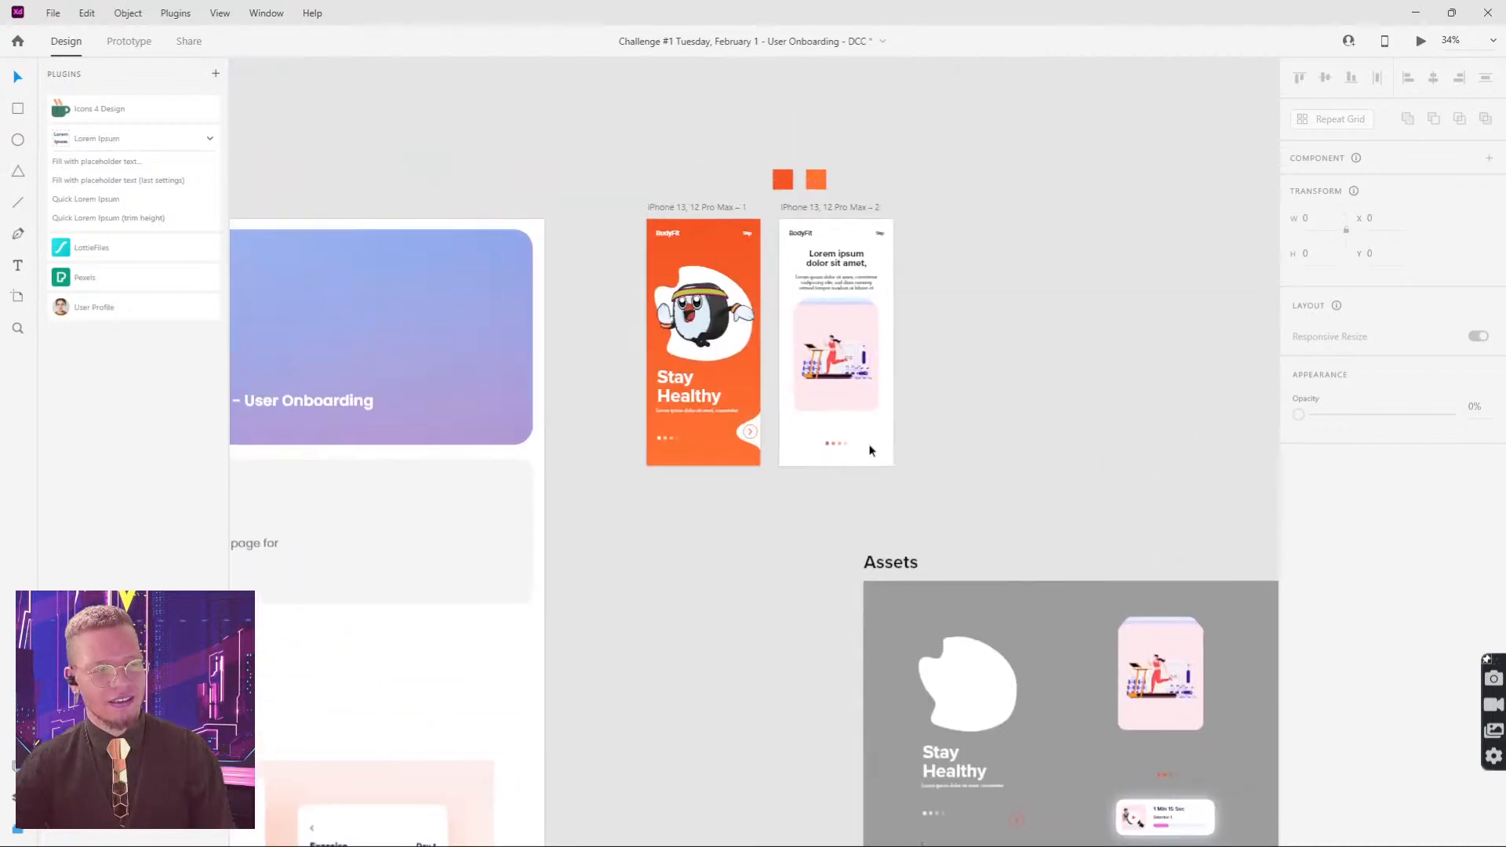
Step: Draw a 73 × 73 square below the illustration card at X 54, Y 739 and set its corner radius to 12
{"action": "scroll", "coordinate": [798, 454], "scroll_direction": "up", "scroll_amount": 5}
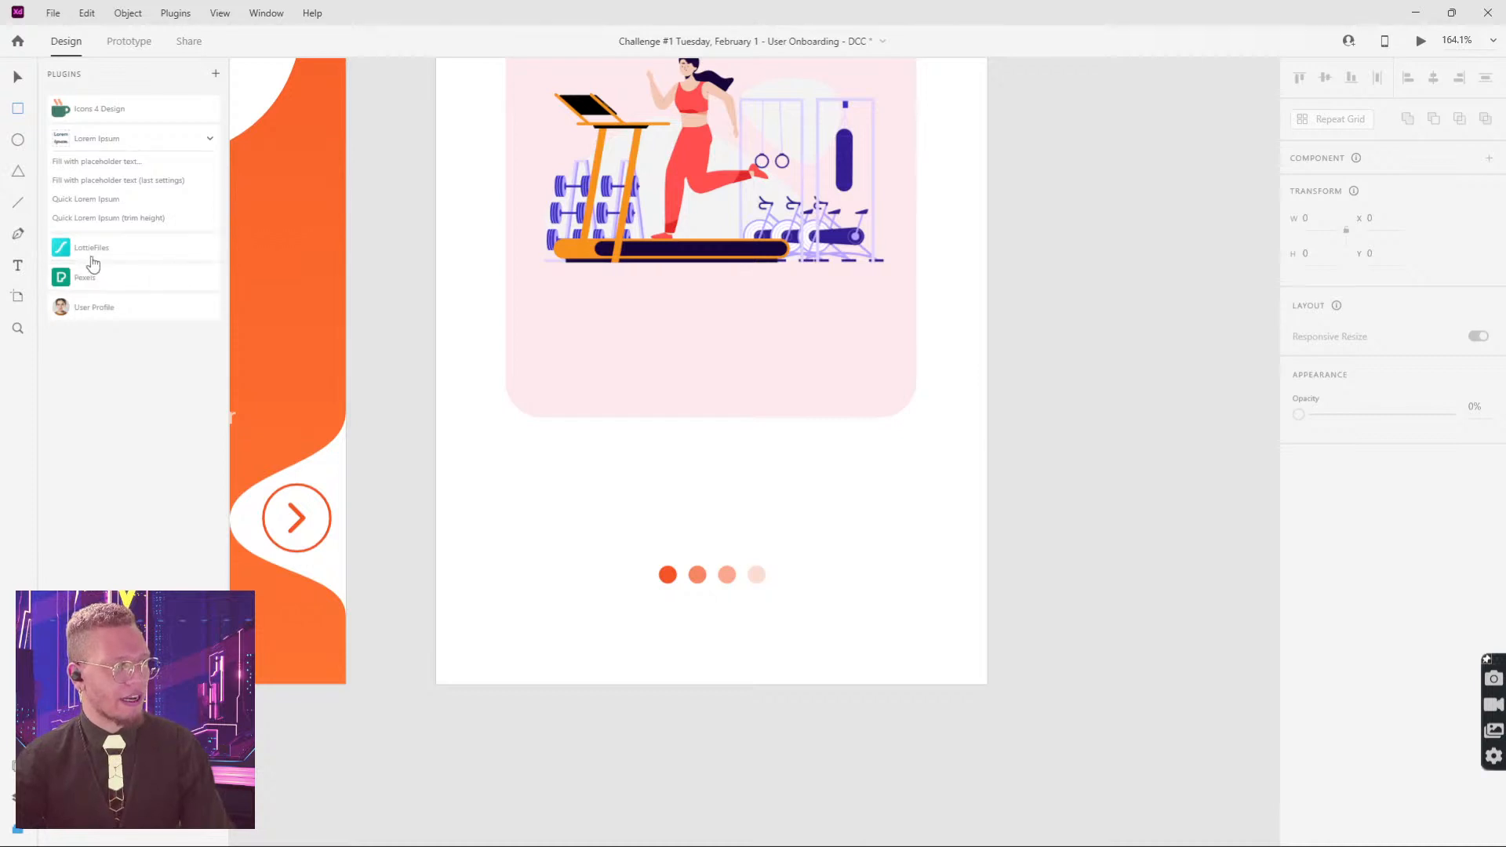
{"action": "key", "text": "ctrl+y"}
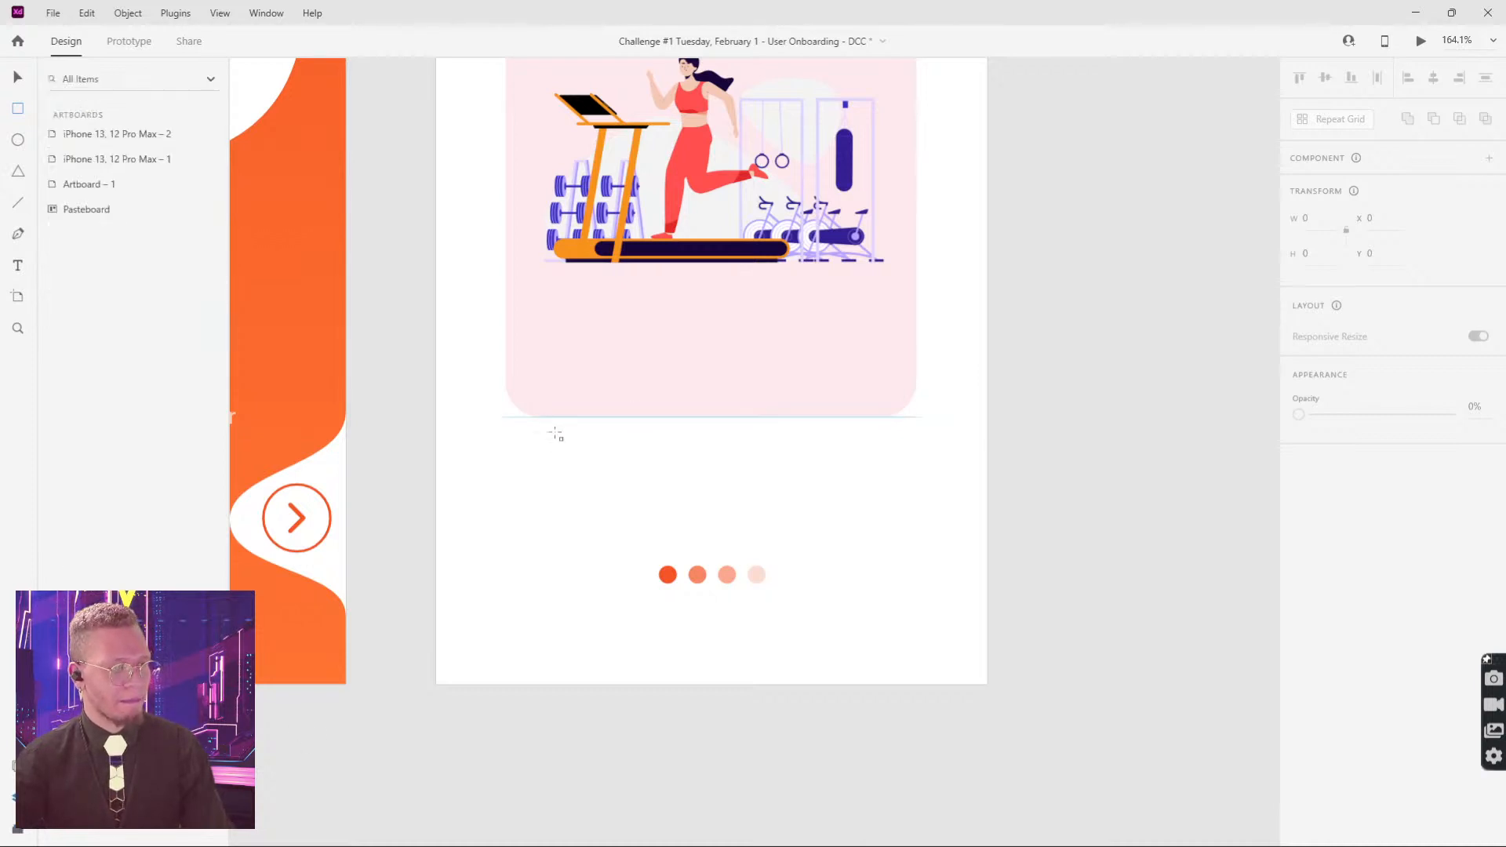
{"action": "mouse_move", "coordinate": [506, 444]}
{"action": "left_mouse_down"}
{"action": "mouse_move", "coordinate": [615, 555]}
{"action": "mouse_move", "coordinate": [608, 538]}
{"action": "left_mouse_up"}
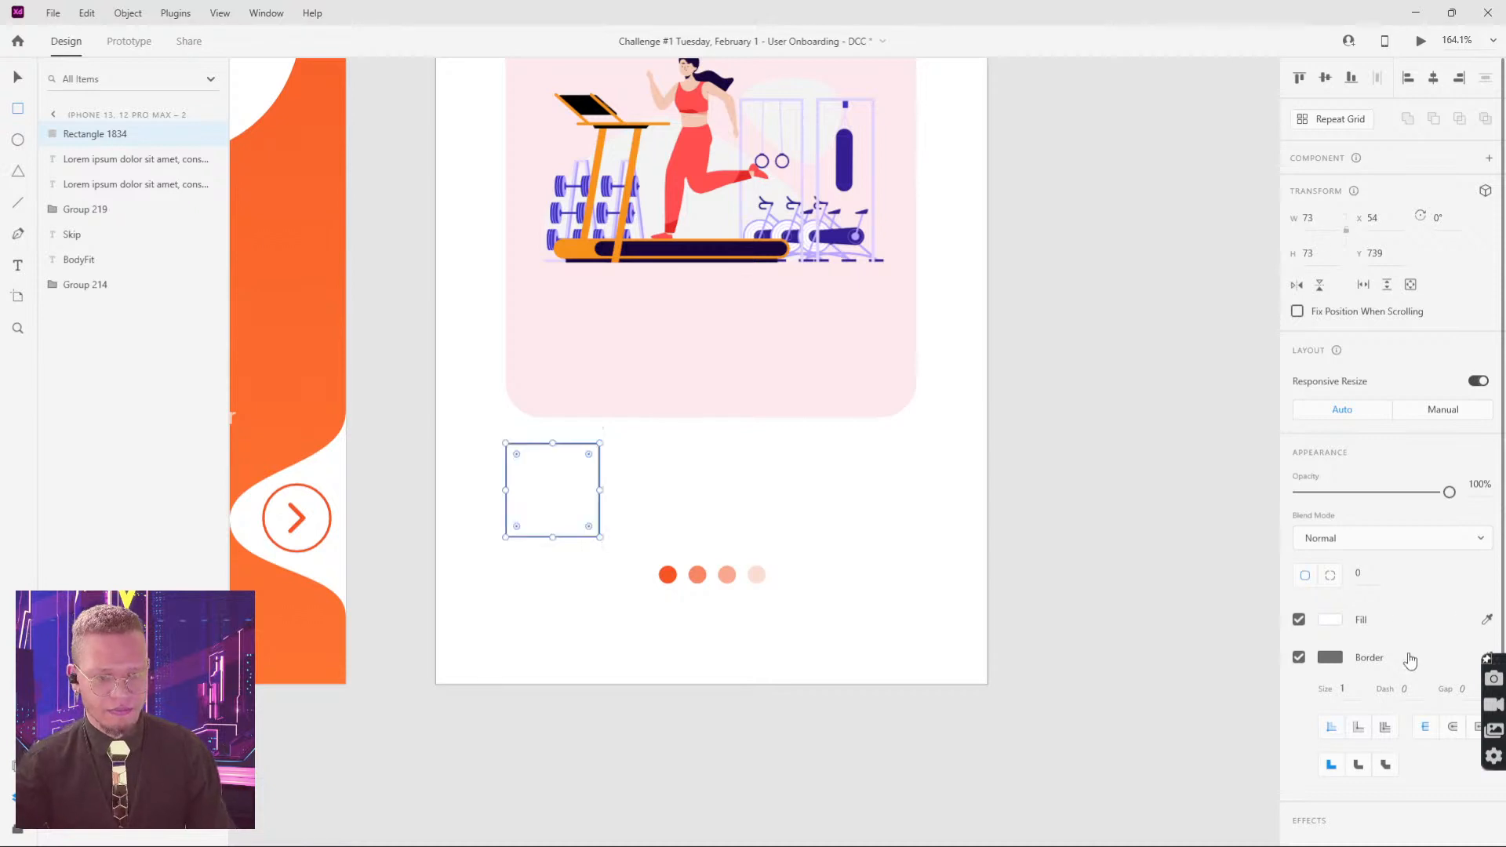
{"action": "key", "text": "Up"}
{"action": "key", "text": "Up"}
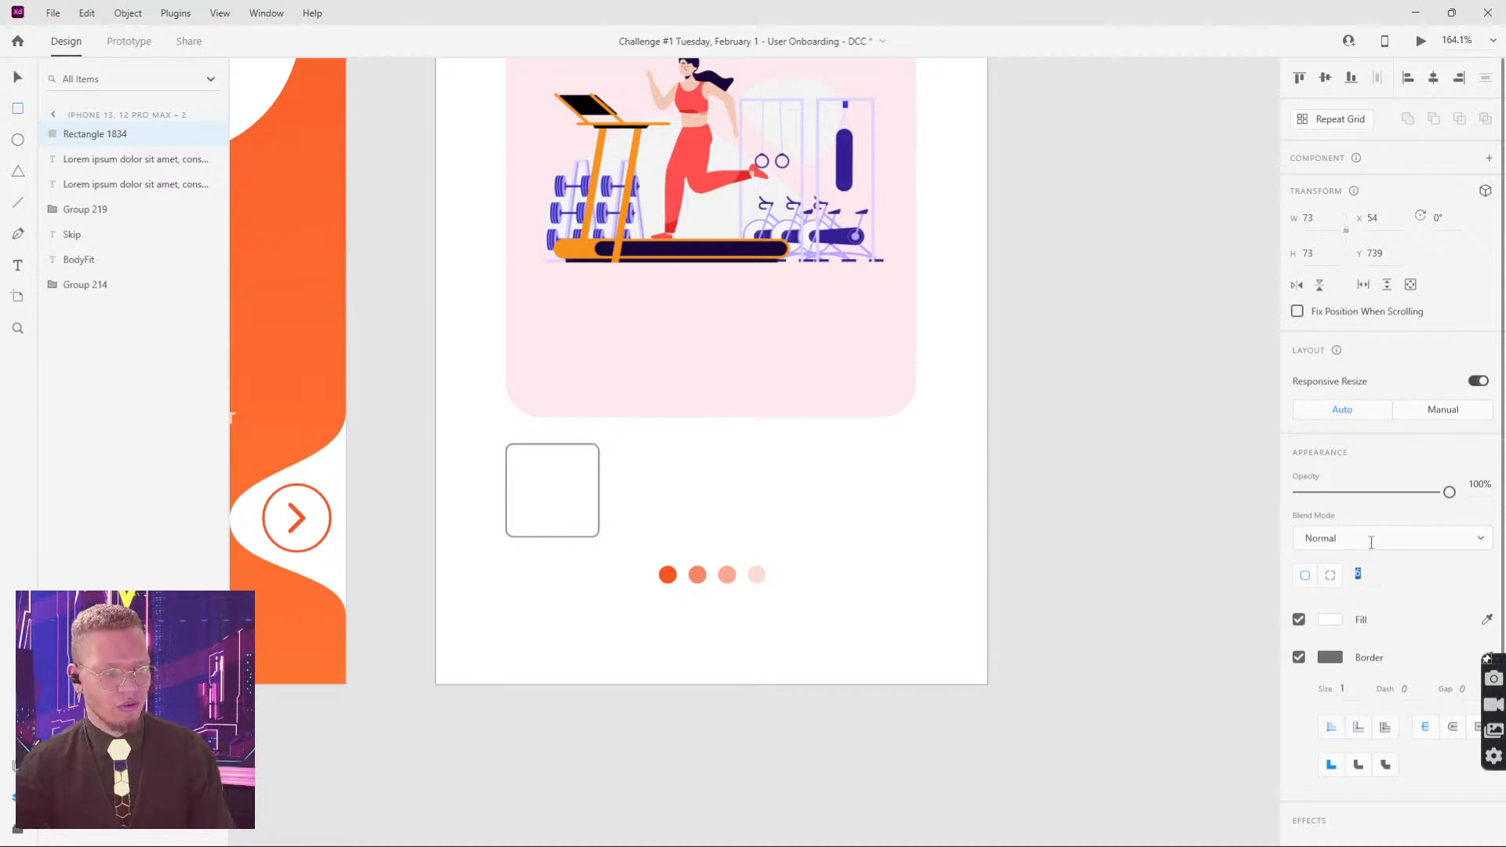
{"action": "key", "text": "Return"}
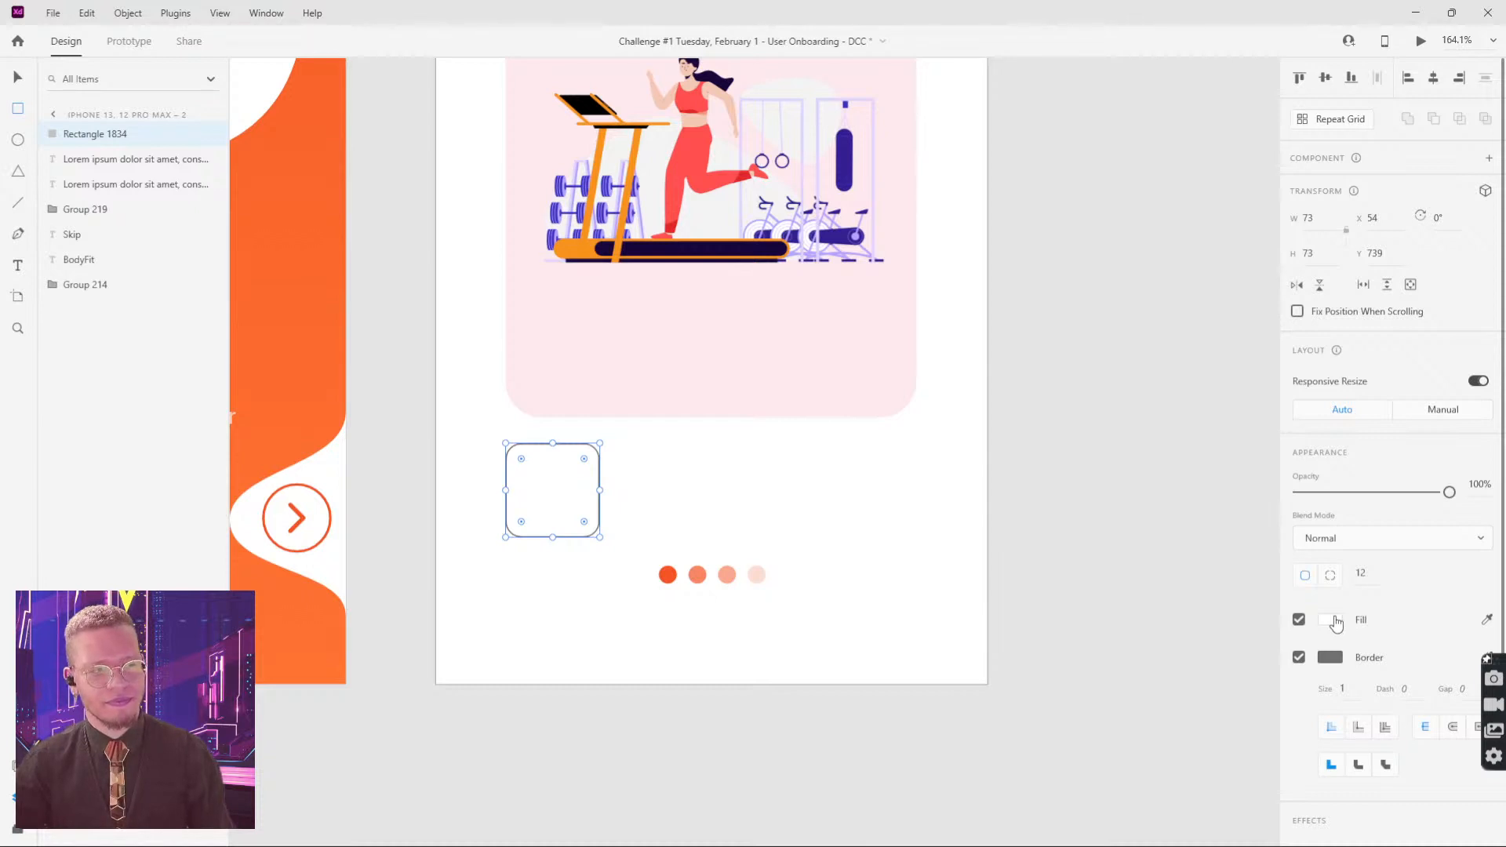
Step: Fill the rounded square with the light grey sampled from the empty pasteboard
{"action": "left_click", "coordinate": [1335, 619]}
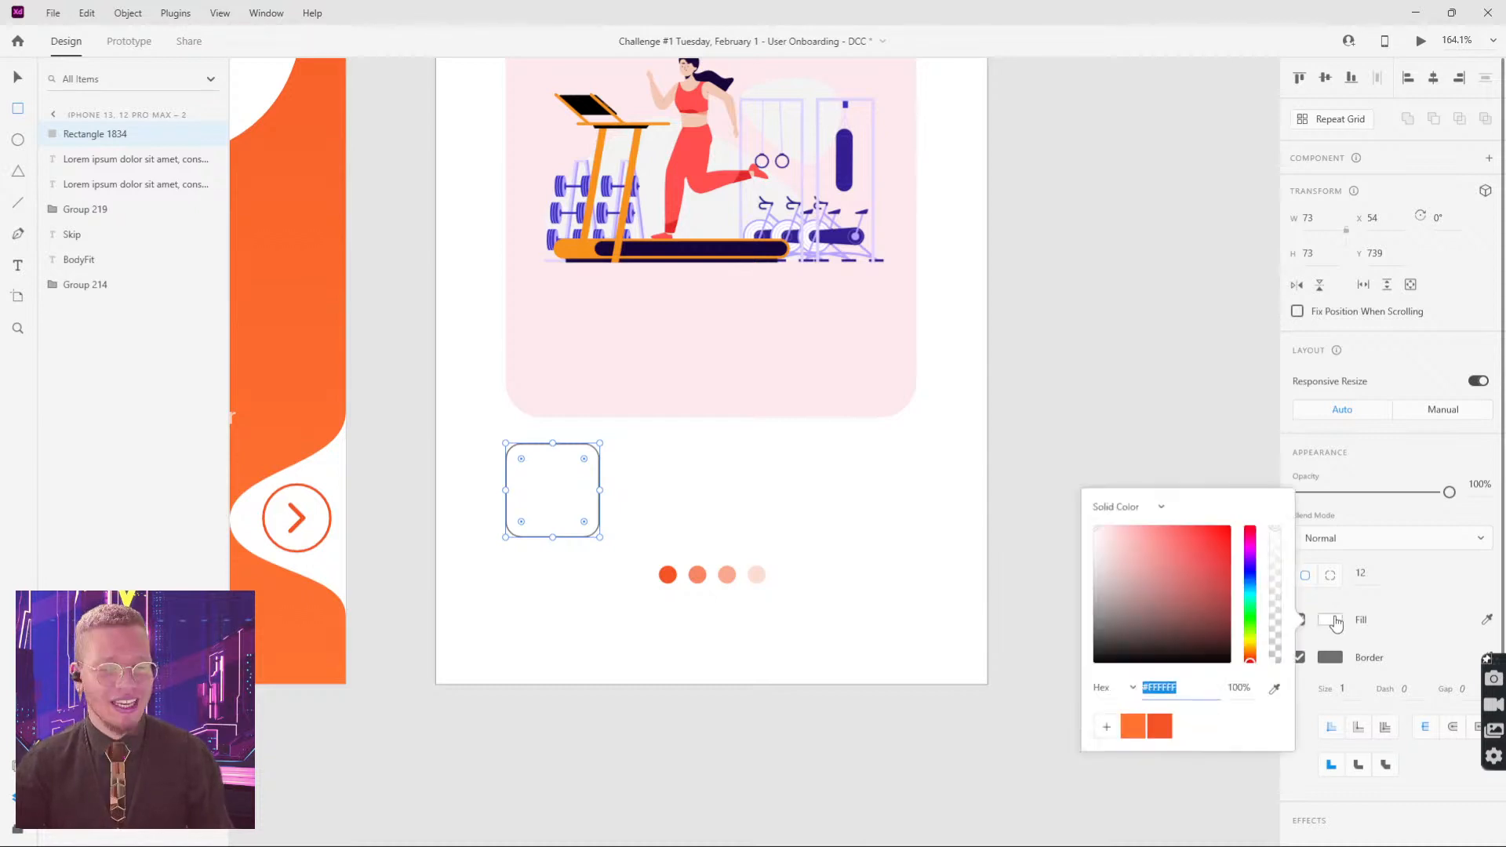
{"action": "left_click", "coordinate": [1276, 689]}
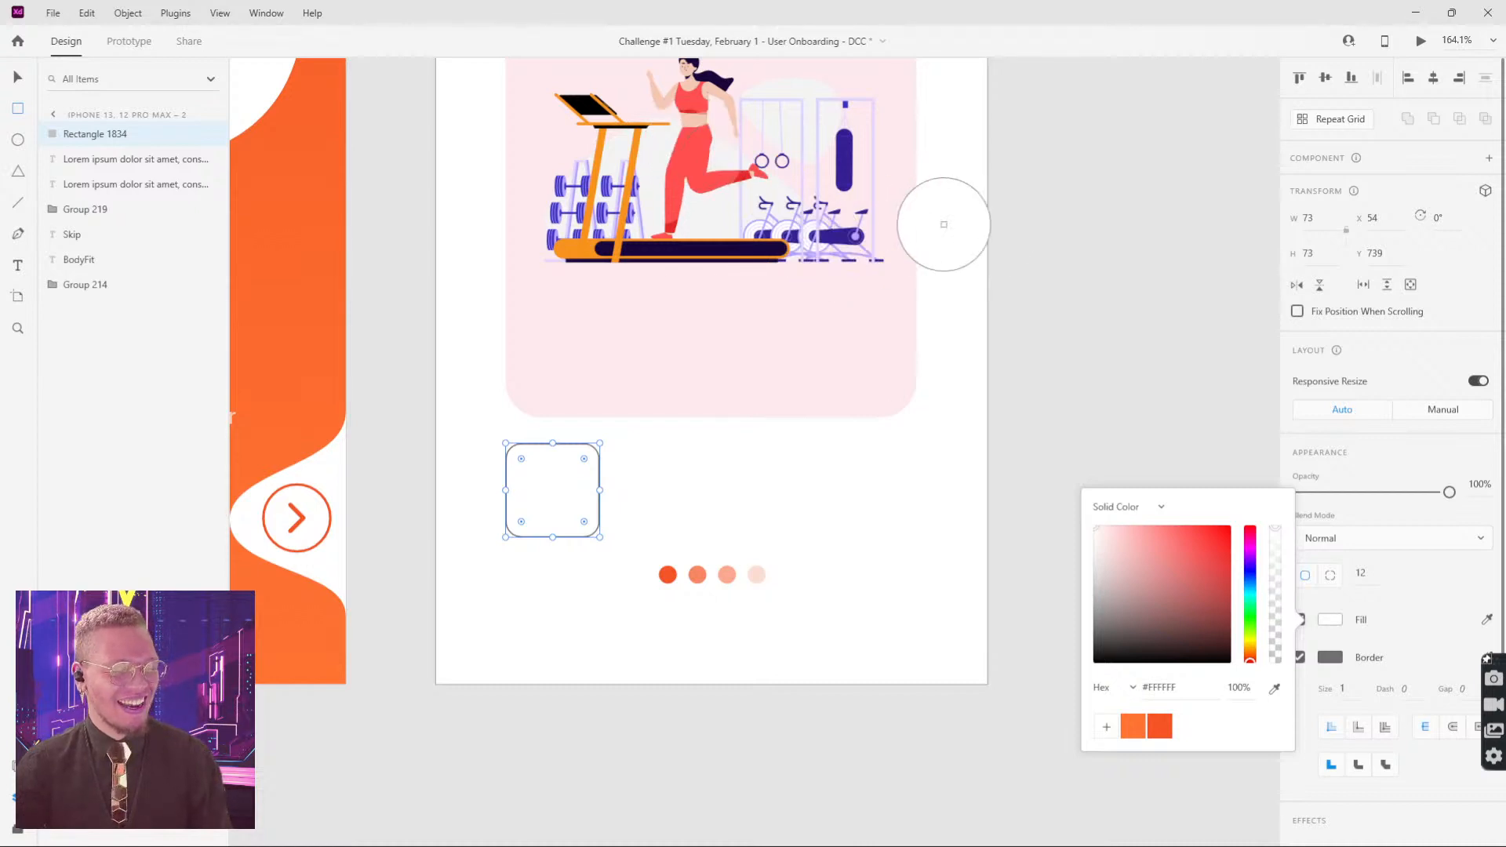
{"action": "left_click", "coordinate": [1104, 253]}
{"action": "key", "text": "Escape"}
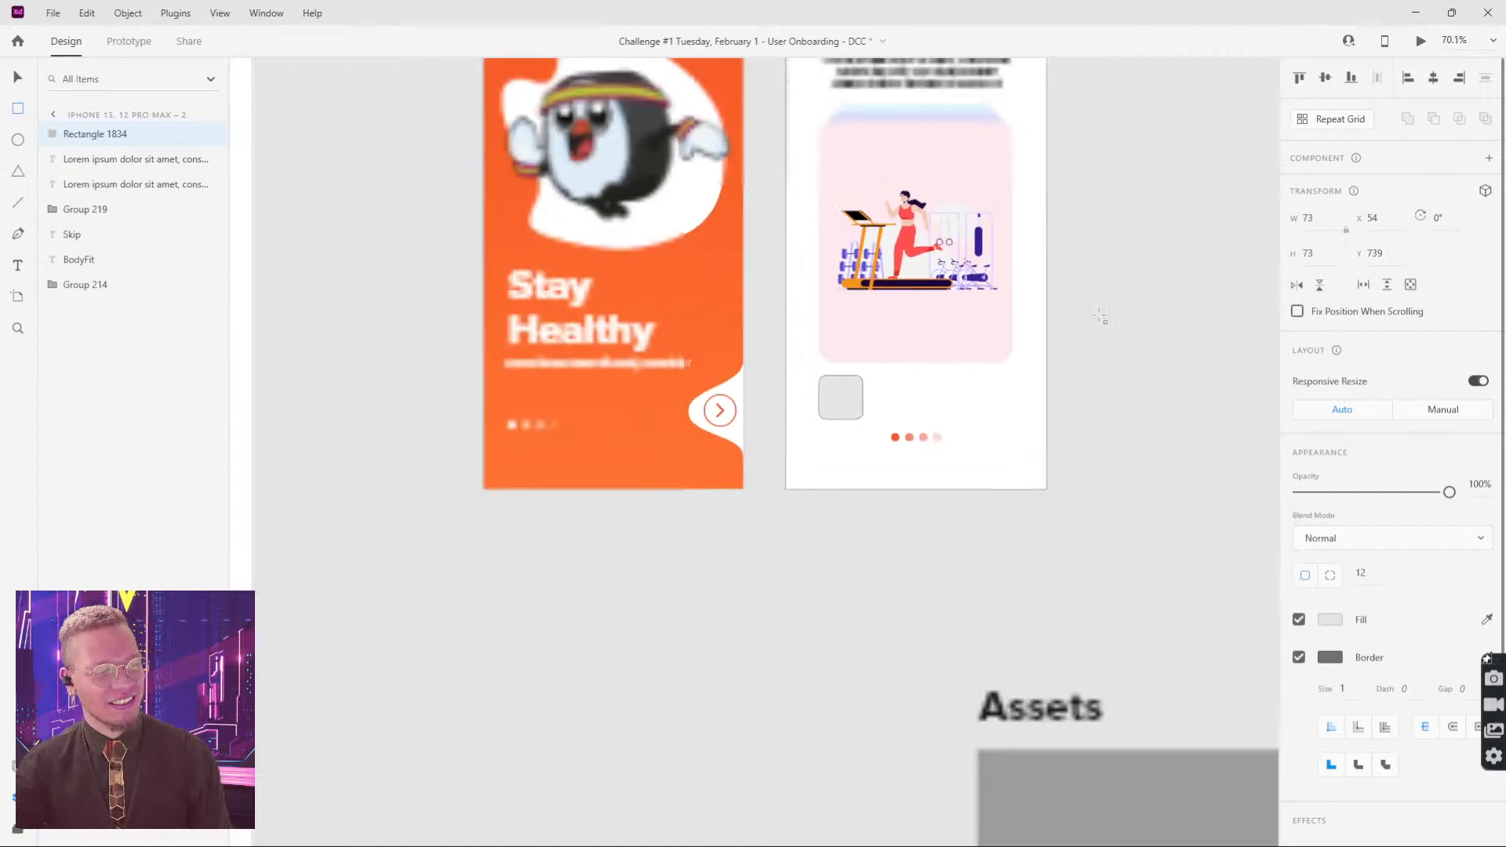
Step: Draw a 55 × 55 square below the inspiration design's first icon tile and place copies below the other two tiles
{"action": "scroll", "coordinate": [1099, 322], "scroll_direction": "down", "scroll_amount": 5}
{"action": "scroll", "coordinate": [769, 665], "scroll_direction": "left", "scroll_amount": 3}
{"action": "scroll", "coordinate": [769, 665], "scroll_direction": "down", "scroll_amount": 10}
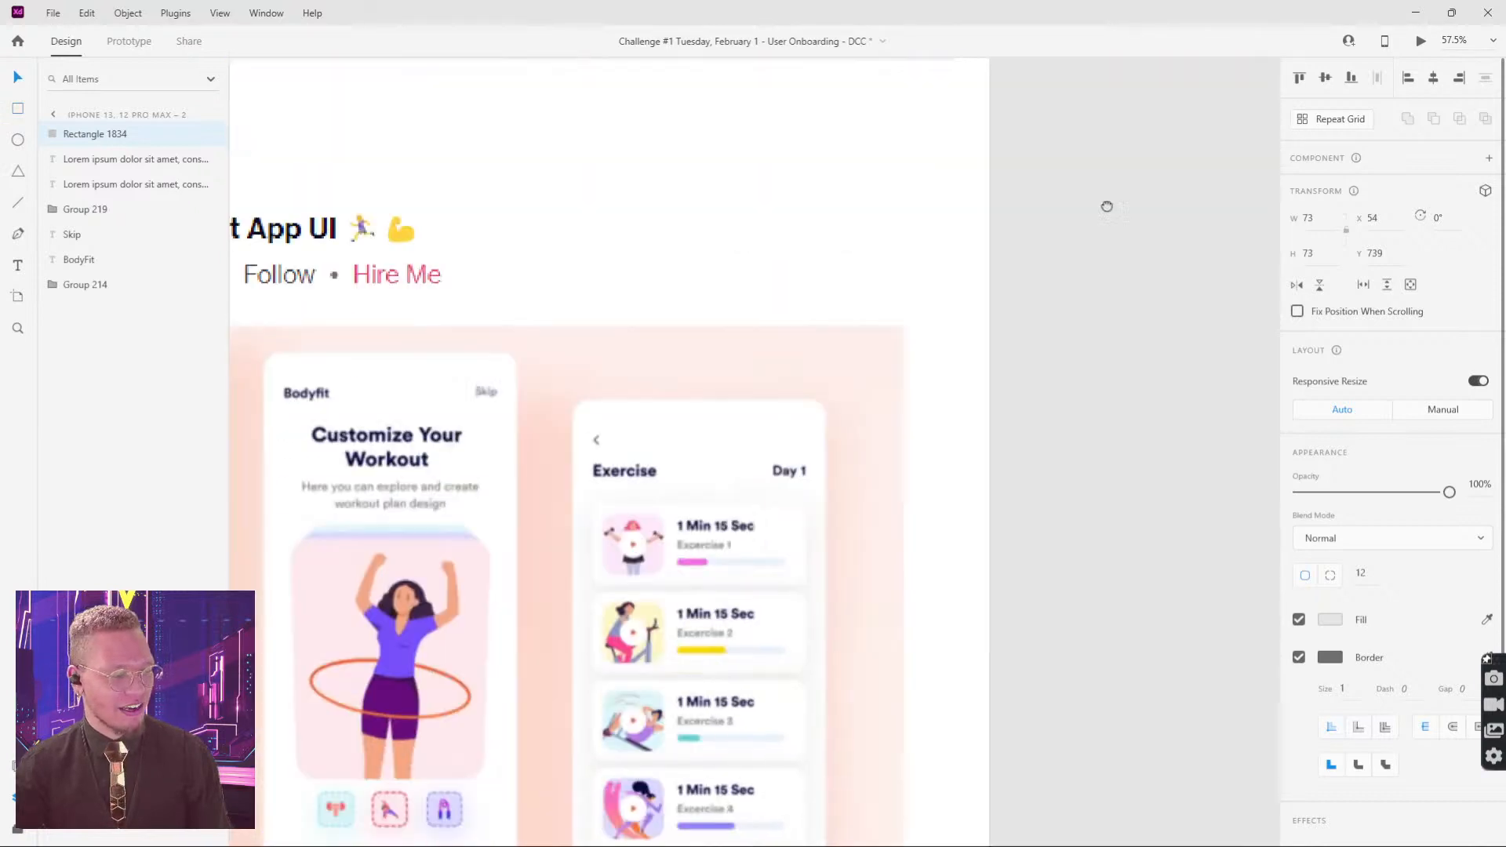
{"action": "scroll", "coordinate": [800, 481], "scroll_direction": "left", "scroll_amount": 3}
{"action": "scroll", "coordinate": [690, 457], "scroll_direction": "up", "scroll_amount": 6}
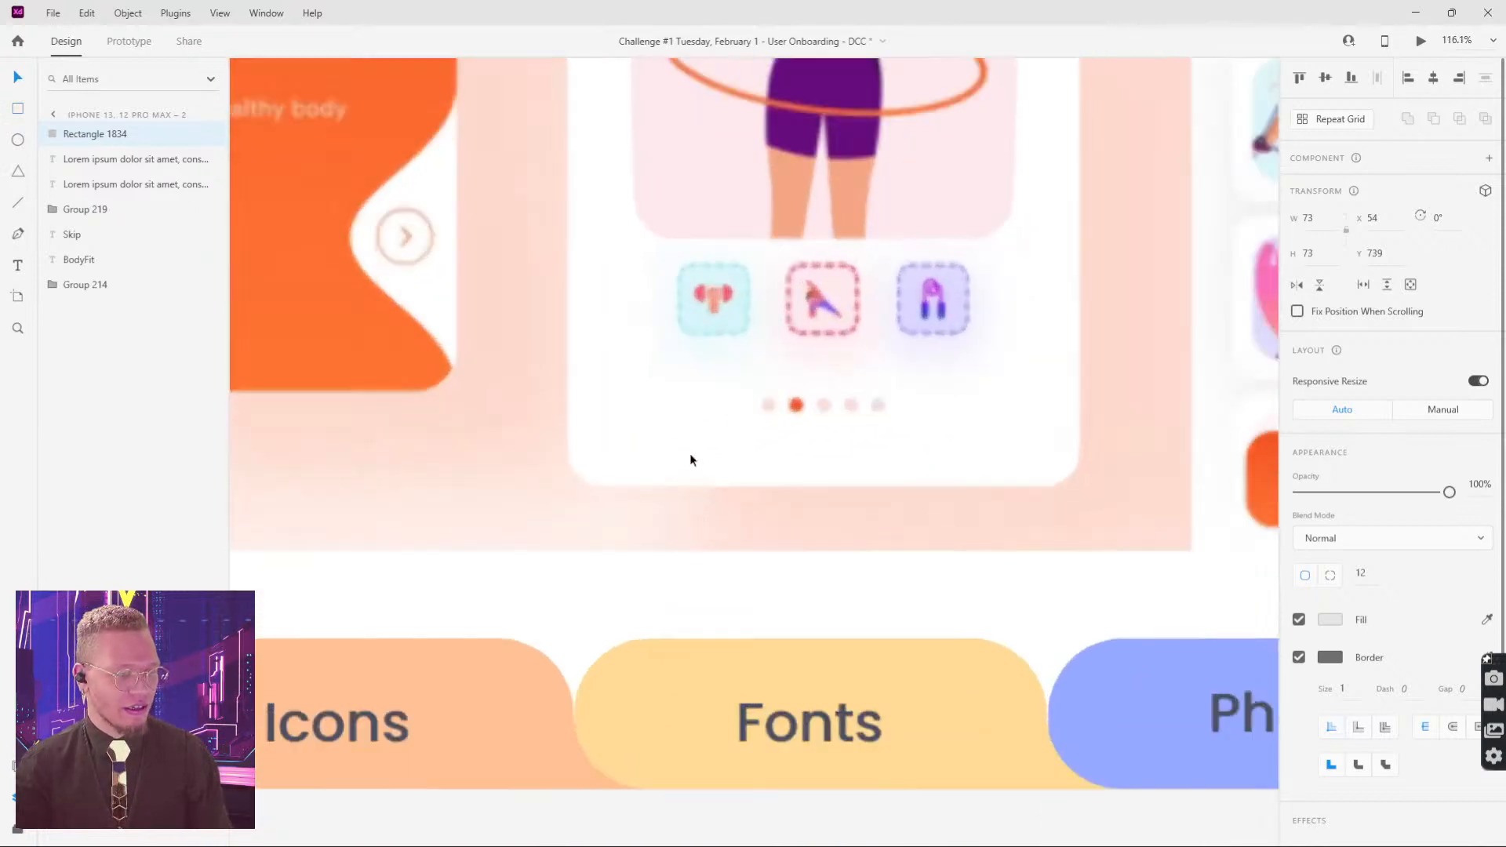
{"action": "left_click_drag", "start_coordinate": [705, 258], "coordinate": [794, 348]}
{"action": "key", "text": "v"}
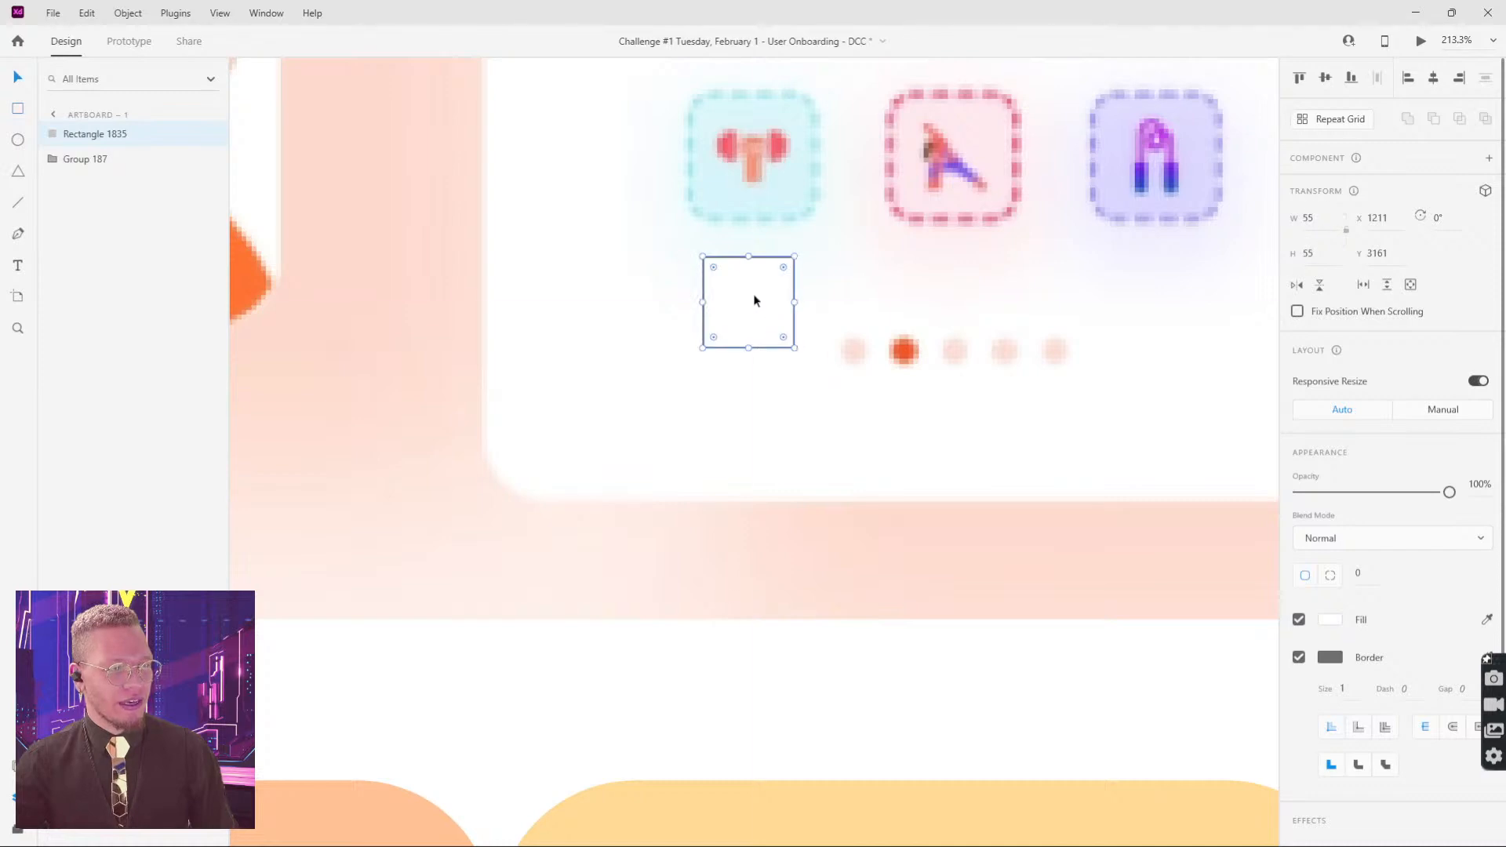
{"action": "left_click_drag", "start_coordinate": [756, 300], "coordinate": [1174, 306], "text": "alt"}
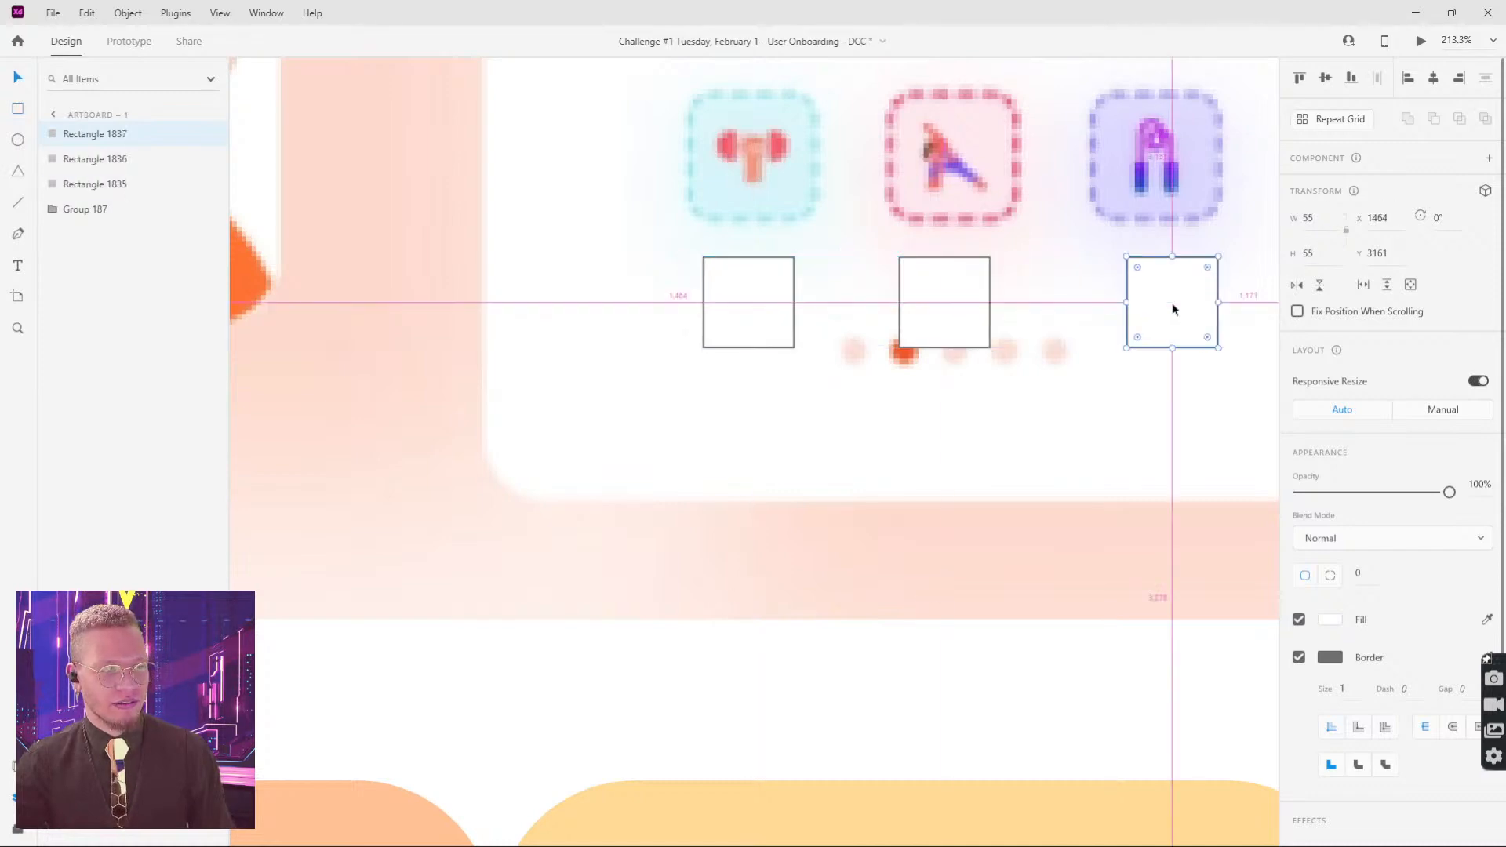
Step: Fill the first sample square with the teal #A9E5ED taken from the first icon tile's dashed border
{"action": "left_click", "coordinate": [792, 250]}
{"action": "key", "text": "i"}
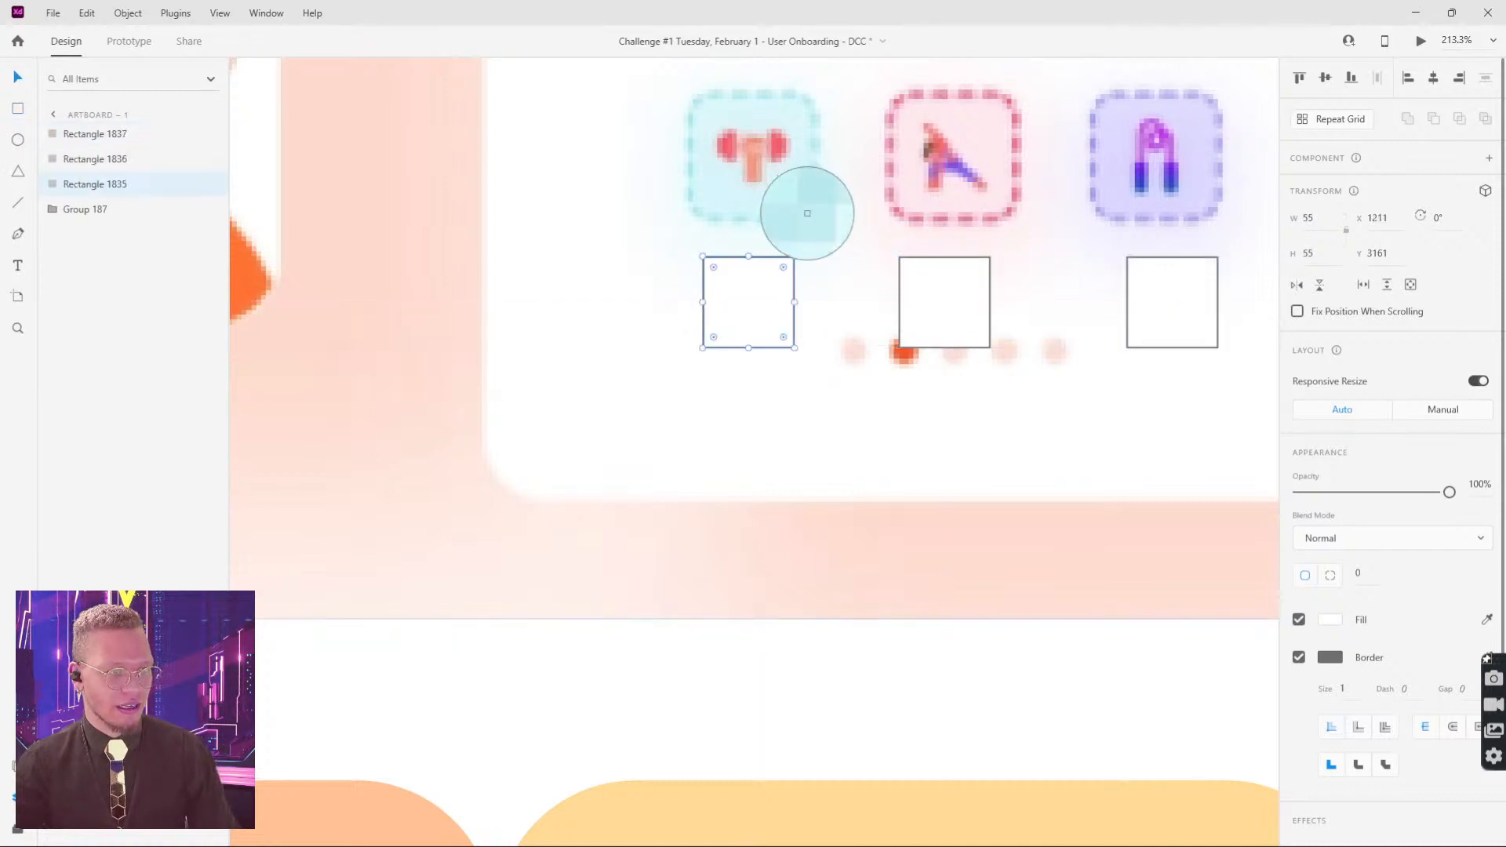
{"action": "left_click", "coordinate": [809, 202]}
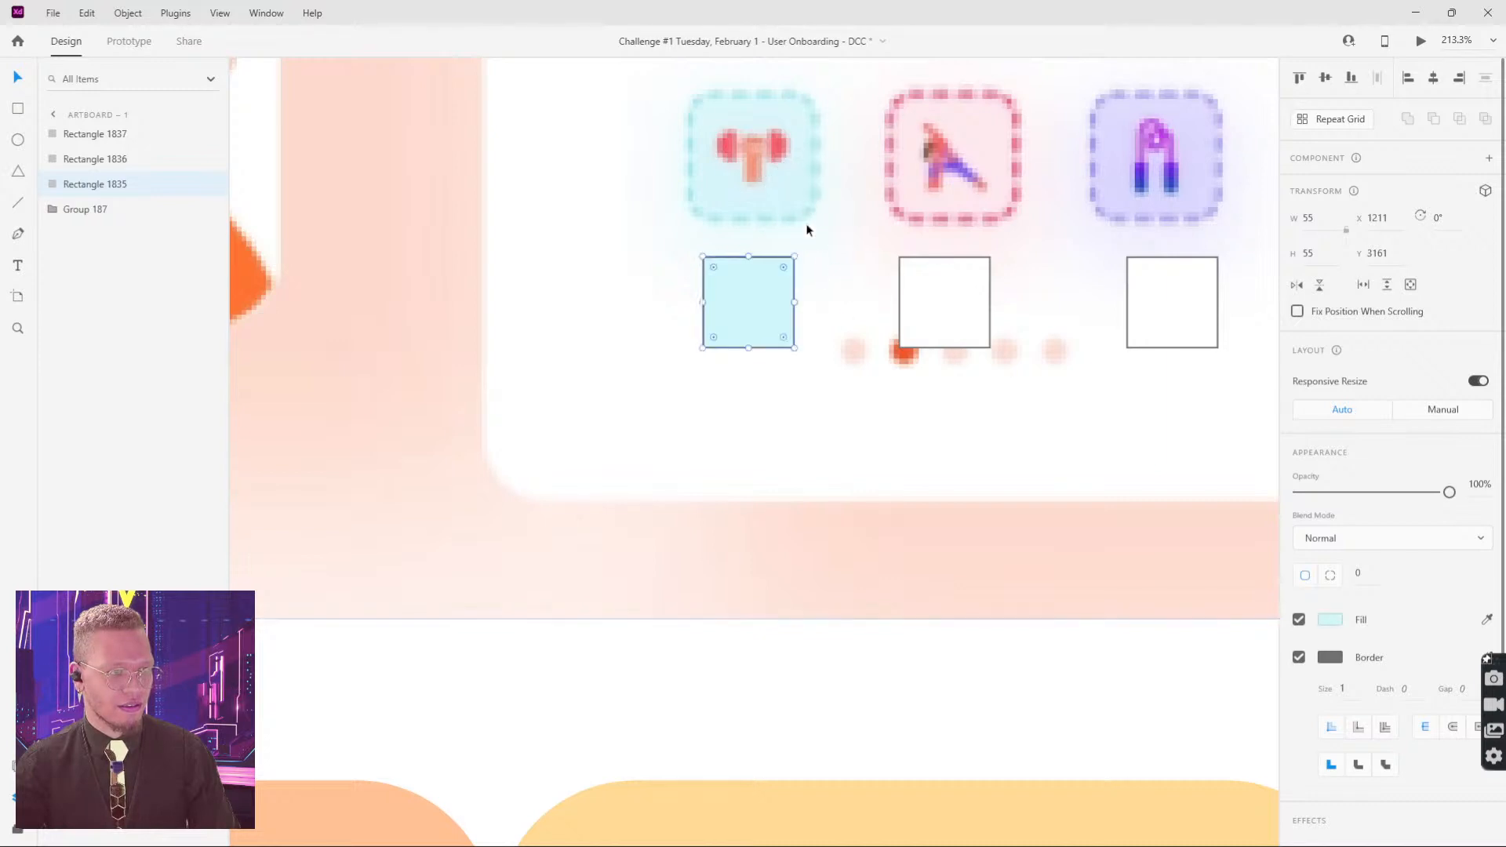
{"action": "key", "text": "i"}
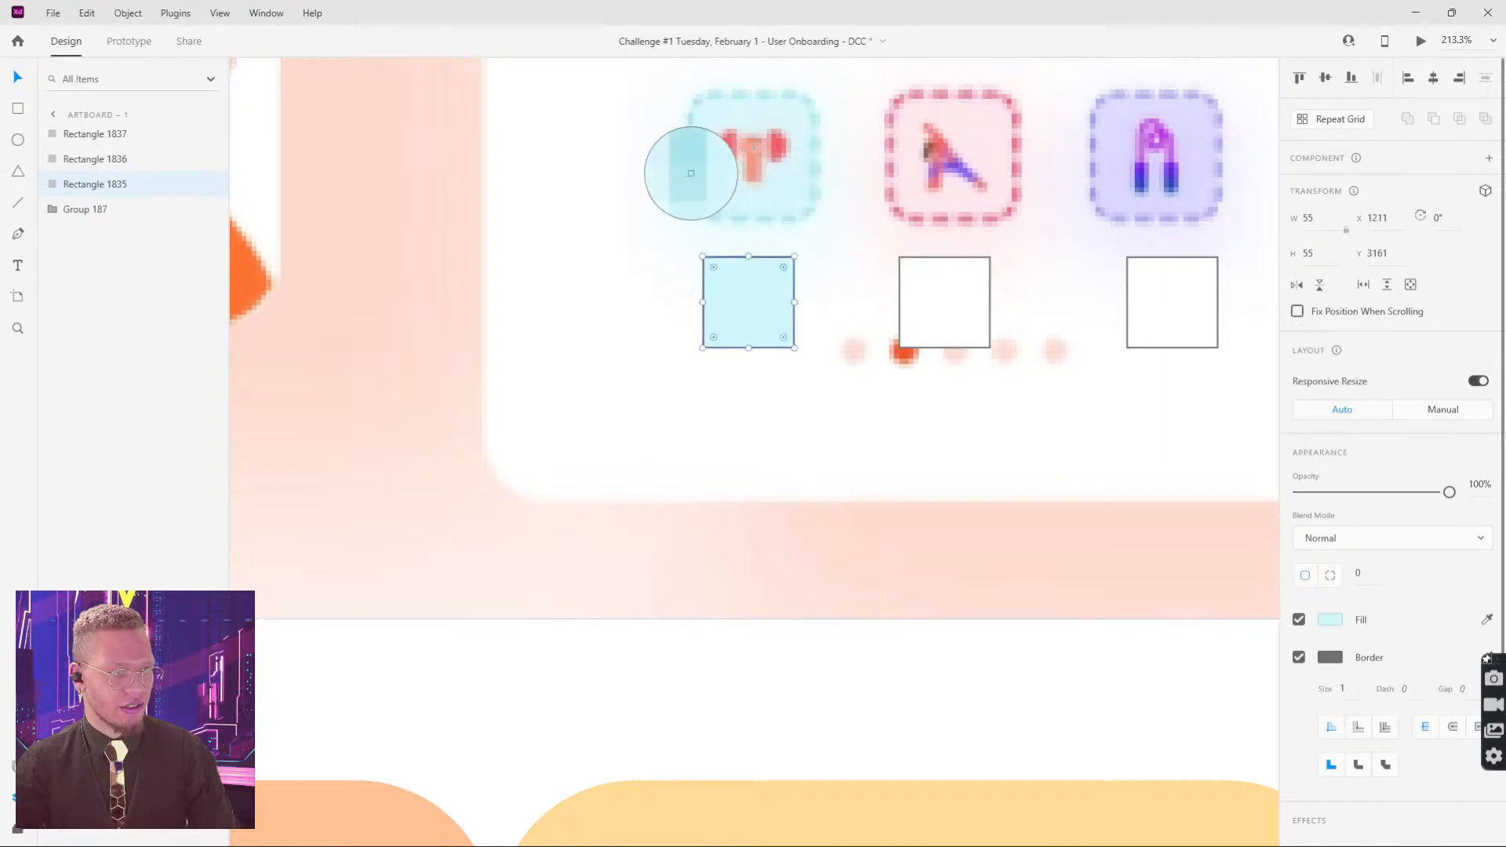
{"action": "left_click", "coordinate": [689, 162]}
Step: Fill the other two sample squares with the pink #DE91AA and purple #A49CE7 taken from their tiles' dashed borders
{"action": "left_click", "coordinate": [916, 273]}
{"action": "key", "text": "i"}
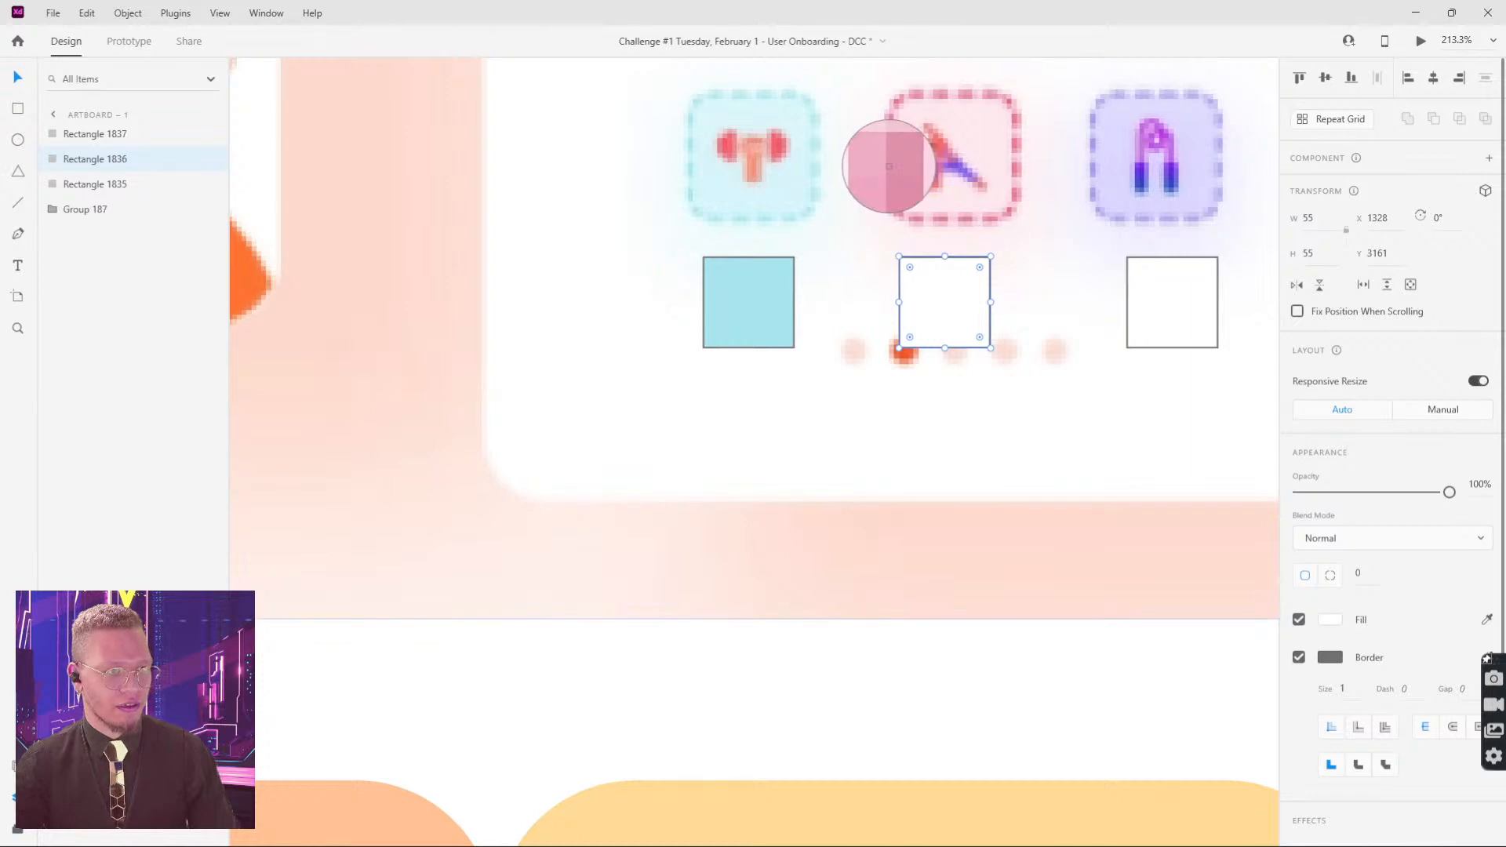
{"action": "left_click", "coordinate": [891, 168]}
{"action": "left_click", "coordinate": [1171, 298]}
{"action": "key", "text": "i"}
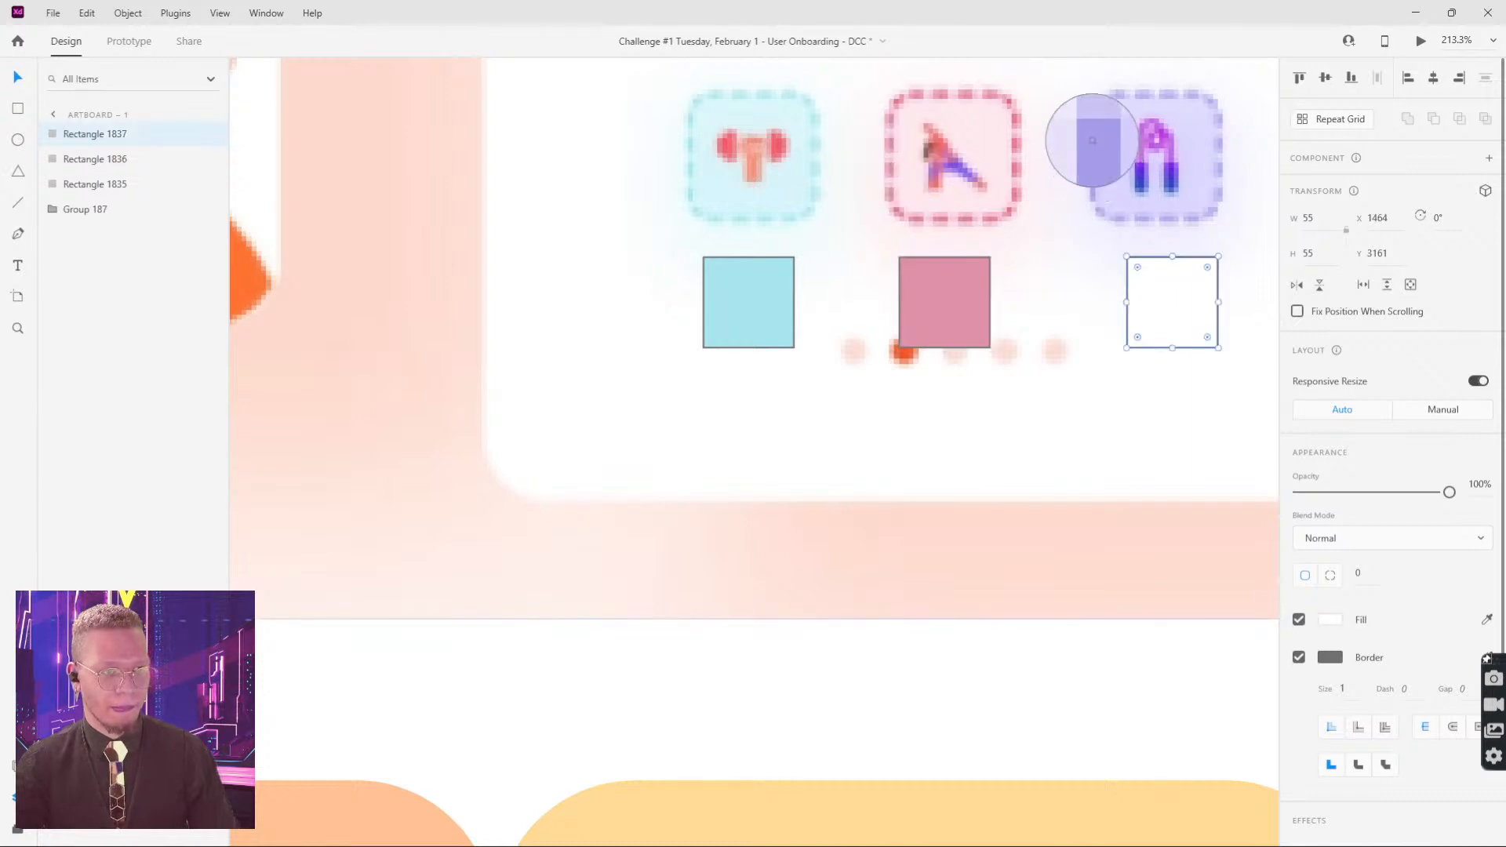
{"action": "left_click", "coordinate": [1103, 157]}
Step: Save the fill colours of the teal, pink and purple sample squares as swatches in the colour picker
{"action": "left_click", "coordinate": [924, 296]}
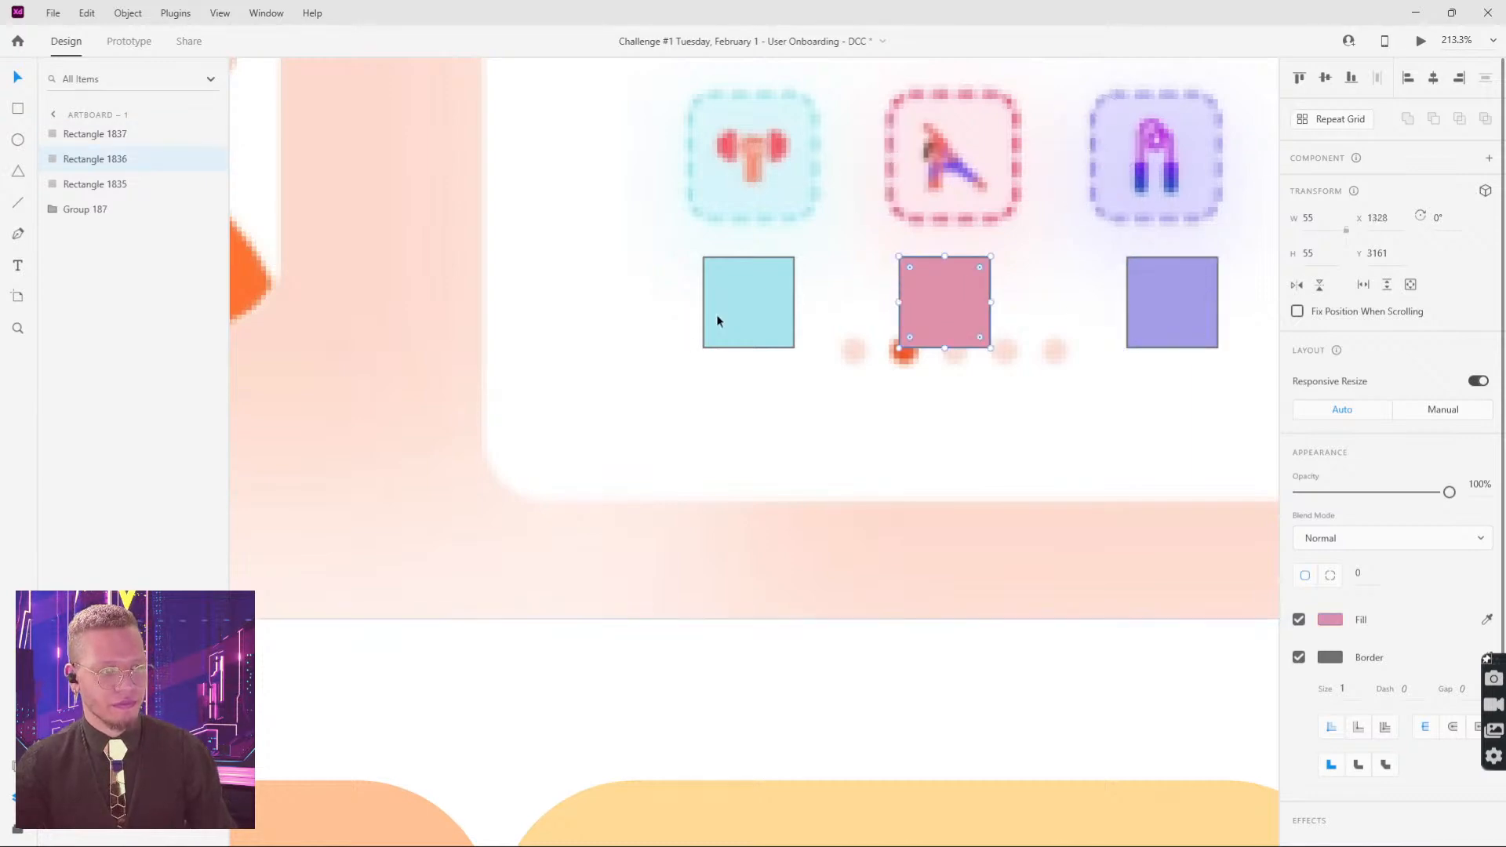
{"action": "left_click", "coordinate": [717, 313]}
{"action": "left_click", "coordinate": [1331, 620]}
{"action": "left_click", "coordinate": [1107, 725]}
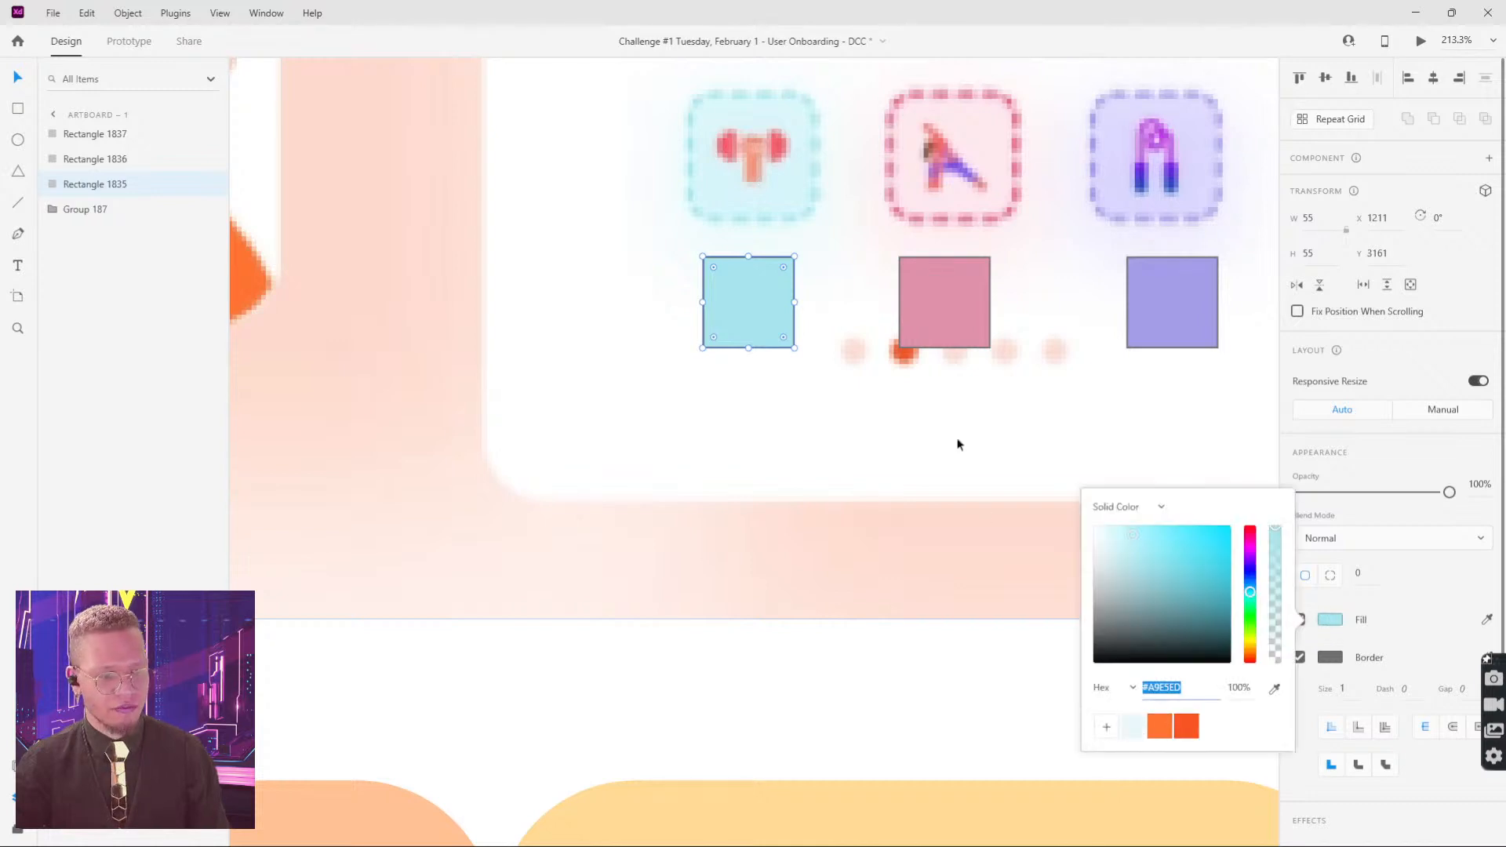
{"action": "left_click", "coordinate": [947, 297]}
{"action": "left_click", "coordinate": [1333, 620]}
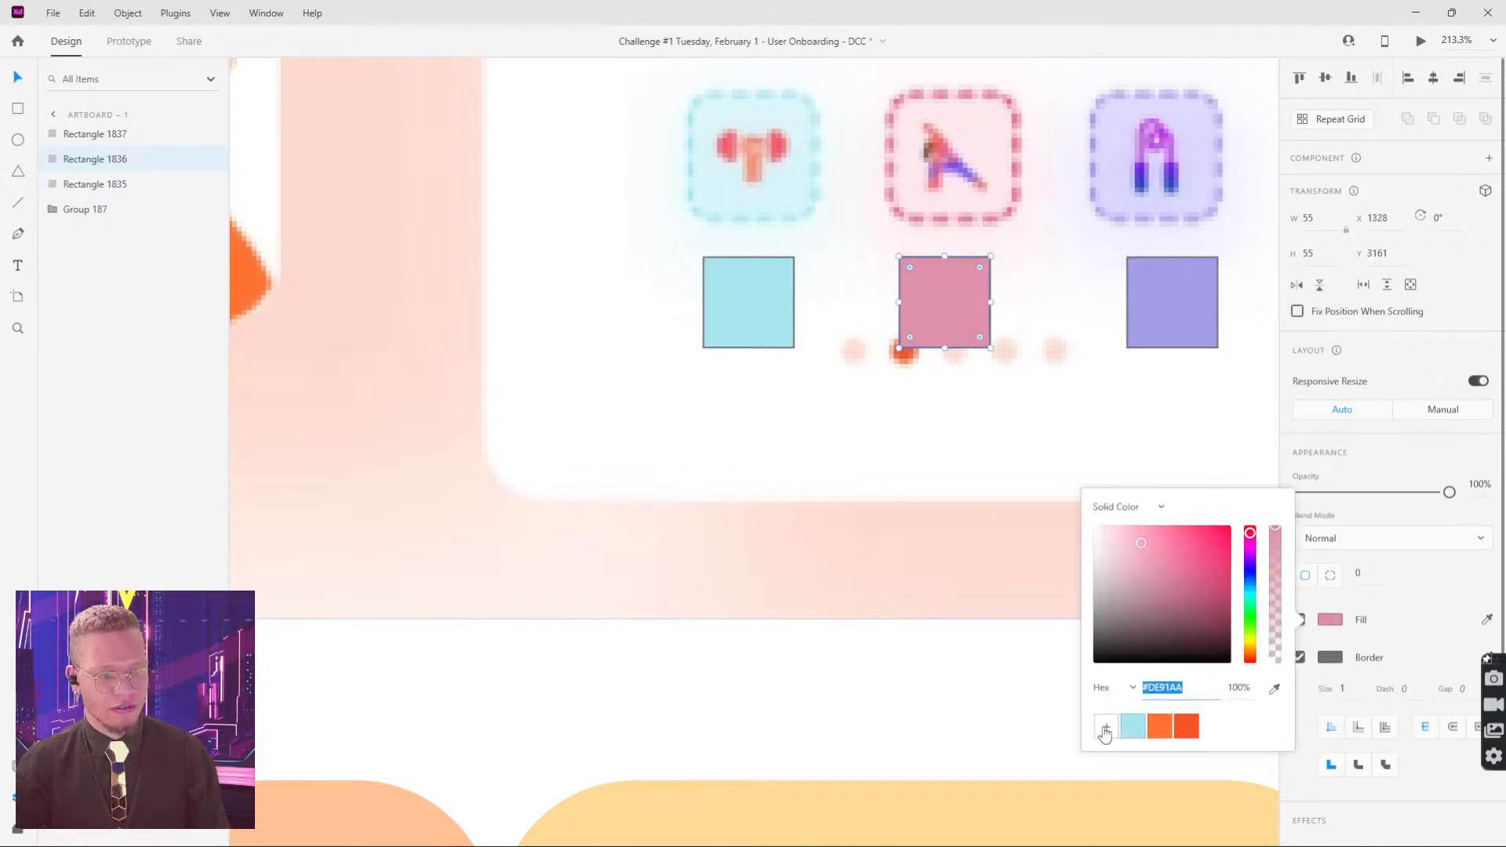
{"action": "left_click", "coordinate": [1108, 725]}
{"action": "left_click", "coordinate": [1170, 304]}
{"action": "left_click", "coordinate": [1331, 620]}
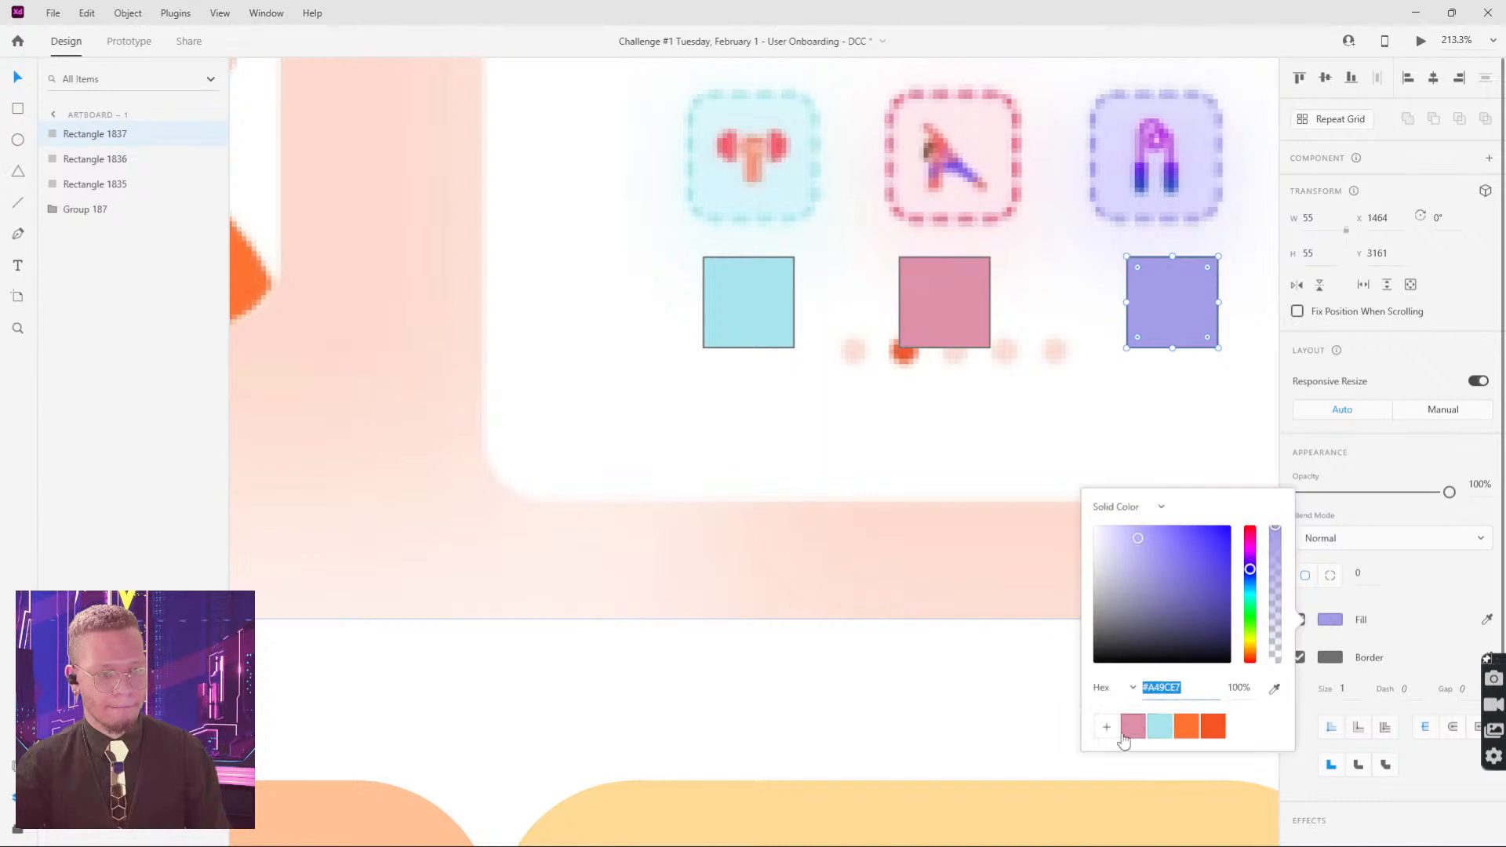
{"action": "left_click", "coordinate": [1107, 726]}
Step: Fill the grey rounded icon tile on the second onboarding screen with light cyan #B7F6FF, lightened from the saved teal swatch
{"action": "scroll", "coordinate": [1024, 360], "scroll_direction": "down", "scroll_amount": 5}
{"action": "scroll", "coordinate": [706, 471], "scroll_direction": "down", "scroll_amount": 3}
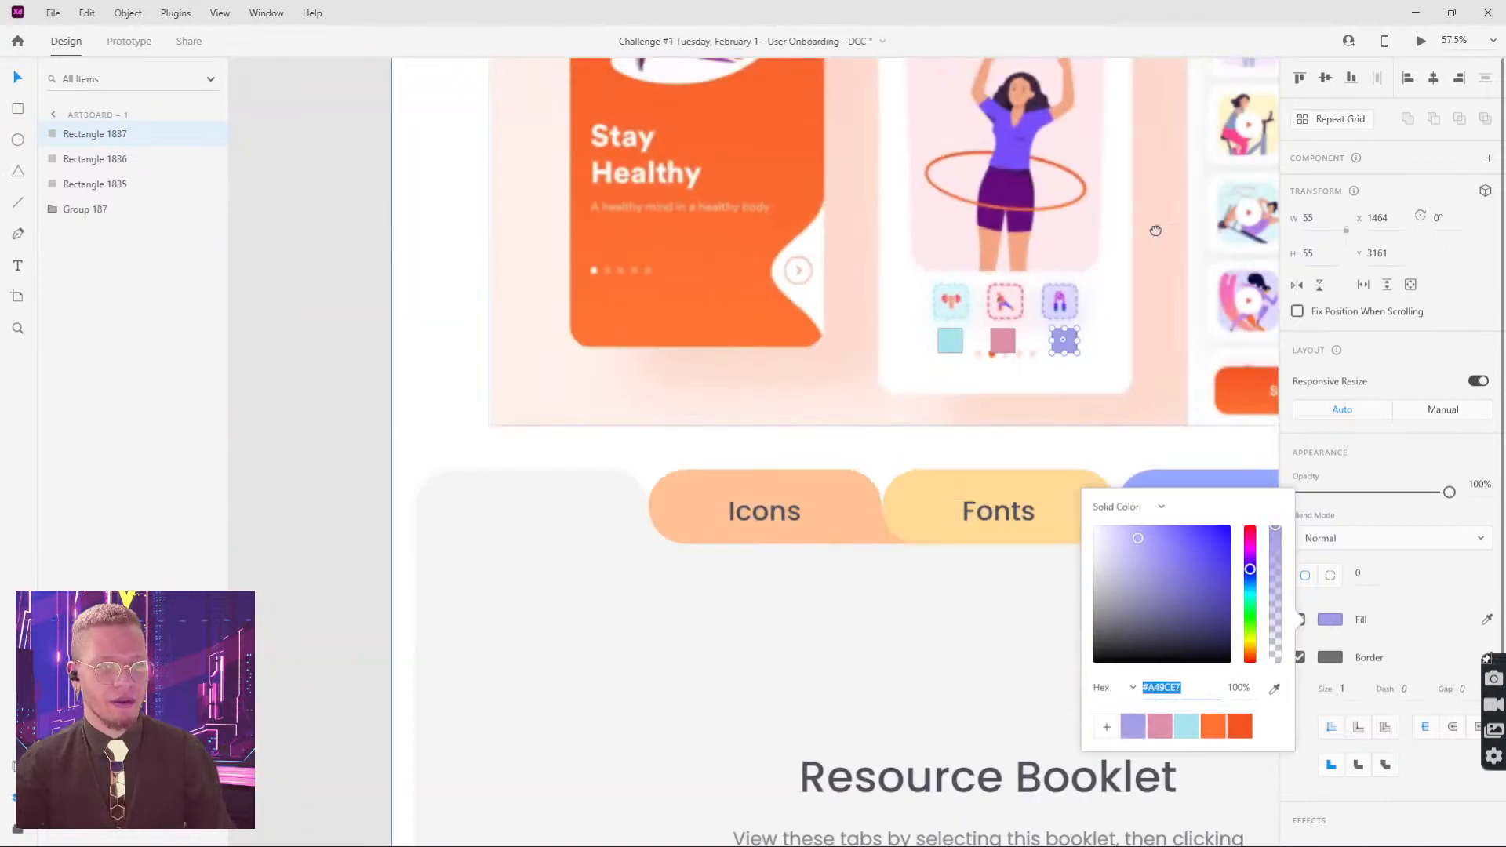
{"action": "scroll", "coordinate": [618, 649], "scroll_direction": "up", "scroll_amount": 4}
{"action": "left_click_drag", "start_coordinate": [618, 649], "coordinate": [978, 239]}
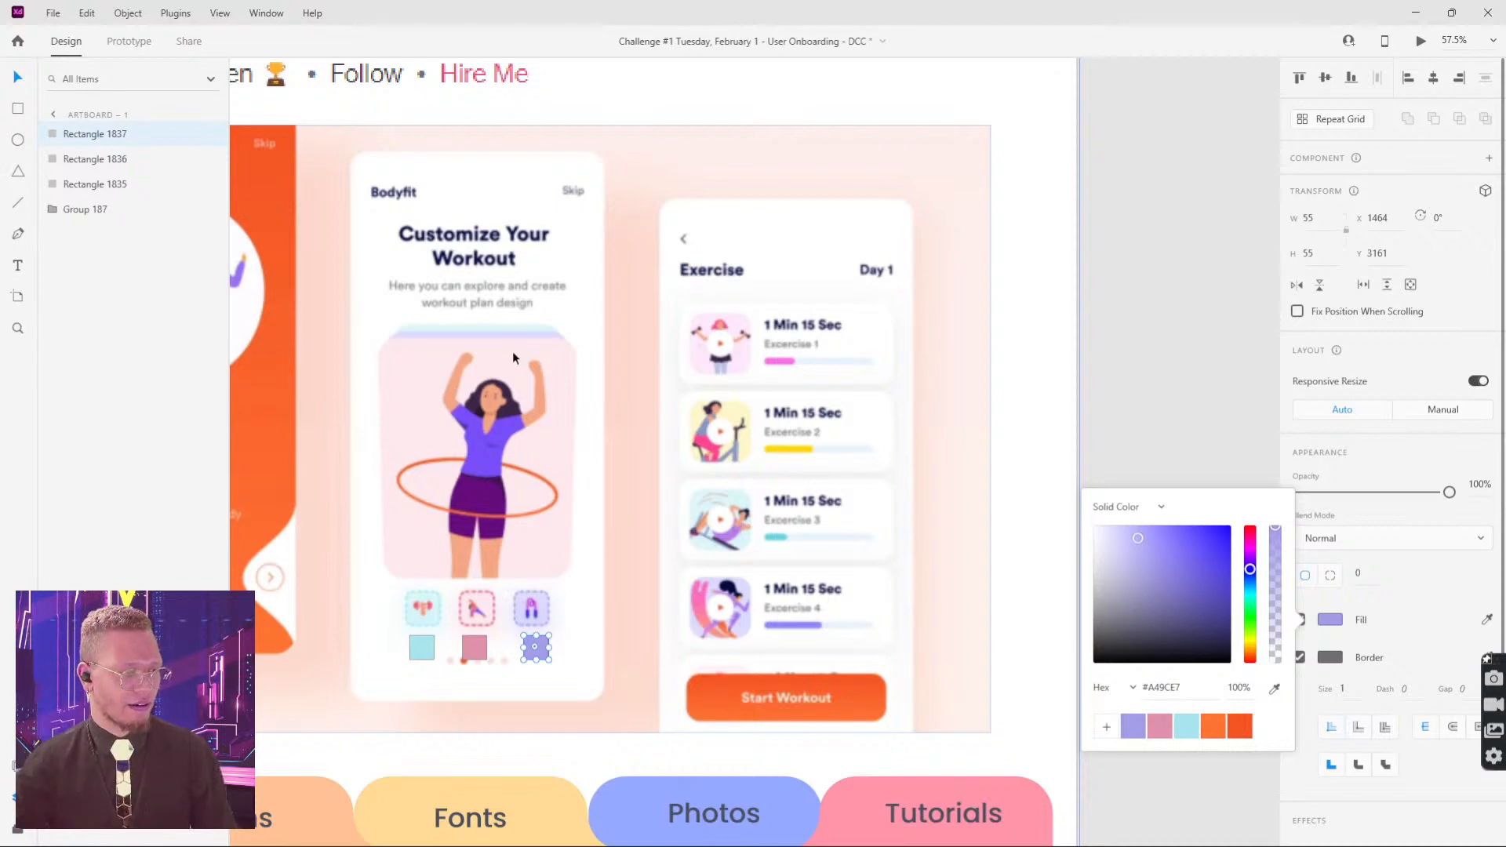
{"action": "scroll", "coordinate": [758, 298], "scroll_direction": "up", "scroll_amount": 3}
{"action": "scroll", "coordinate": [881, 313], "scroll_direction": "down", "scroll_amount": 3}
{"action": "scroll", "coordinate": [811, 440], "scroll_direction": "up", "scroll_amount": 3}
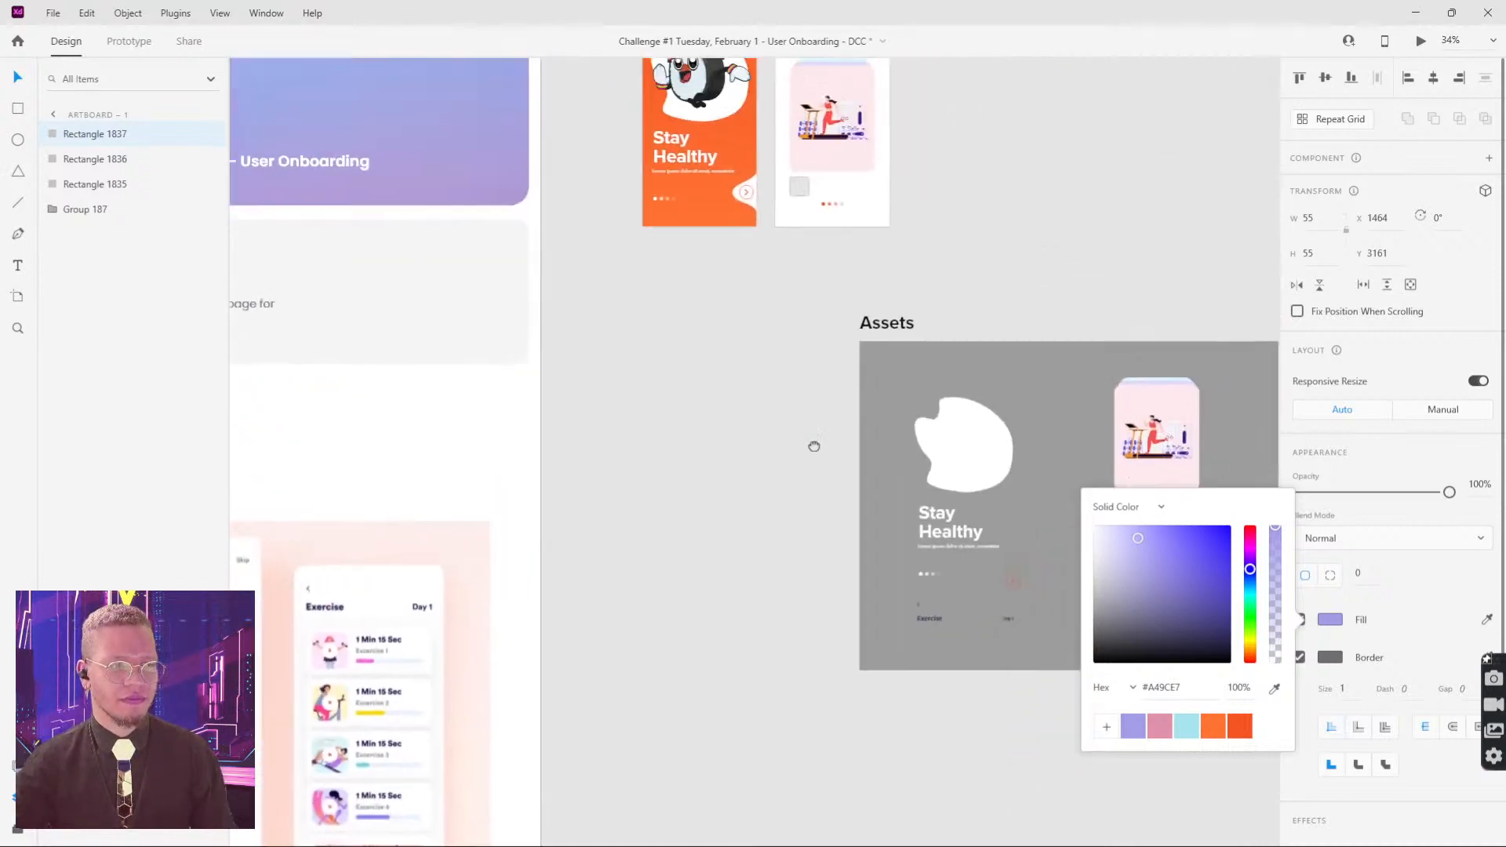
{"action": "scroll", "coordinate": [682, 396], "scroll_direction": "up", "scroll_amount": 6}
{"action": "left_click", "coordinate": [596, 353]}
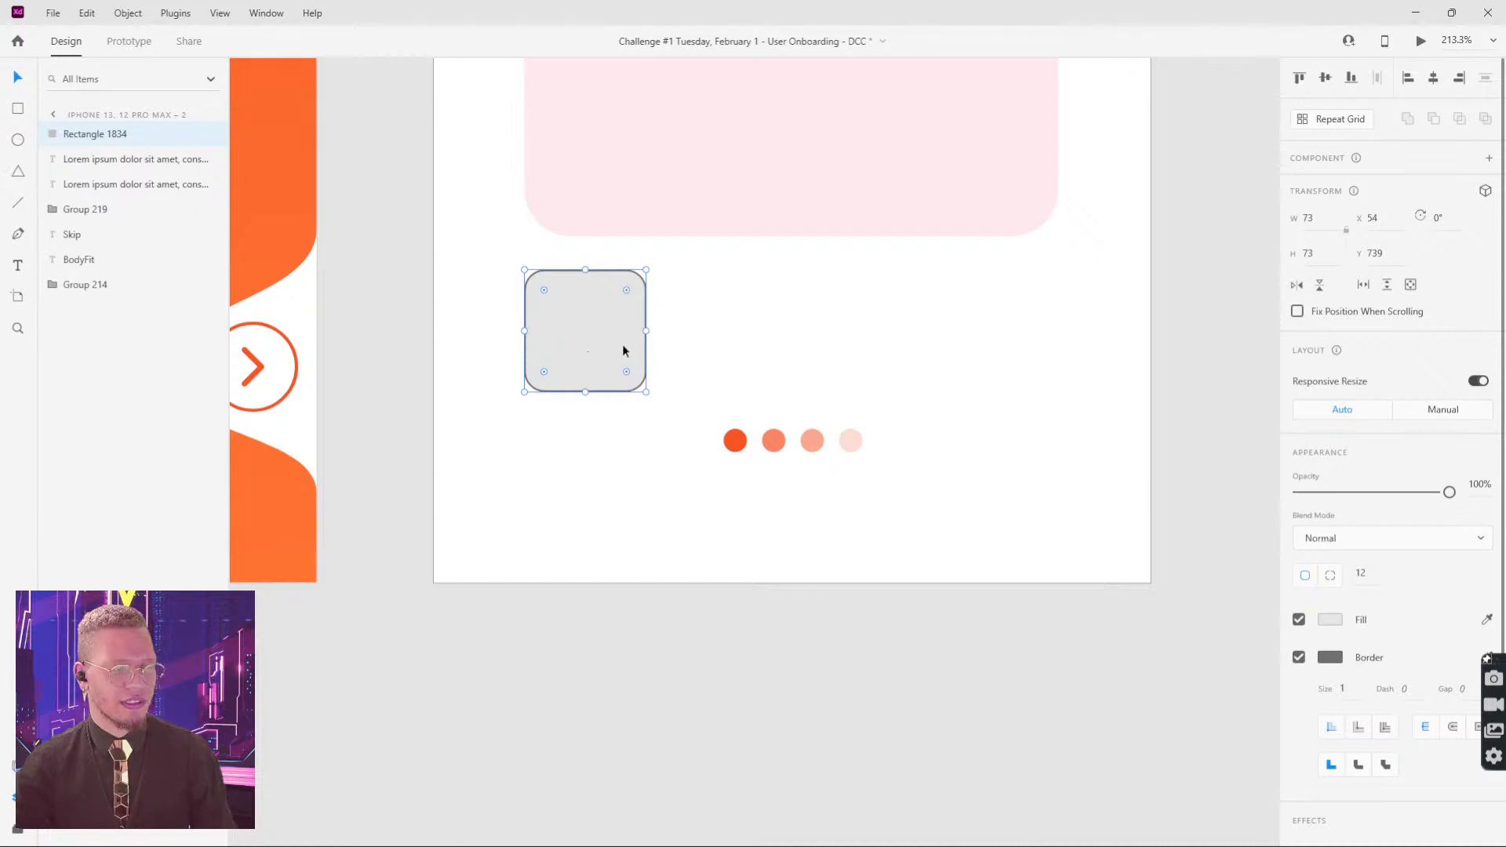
{"action": "left_click", "coordinate": [1330, 620]}
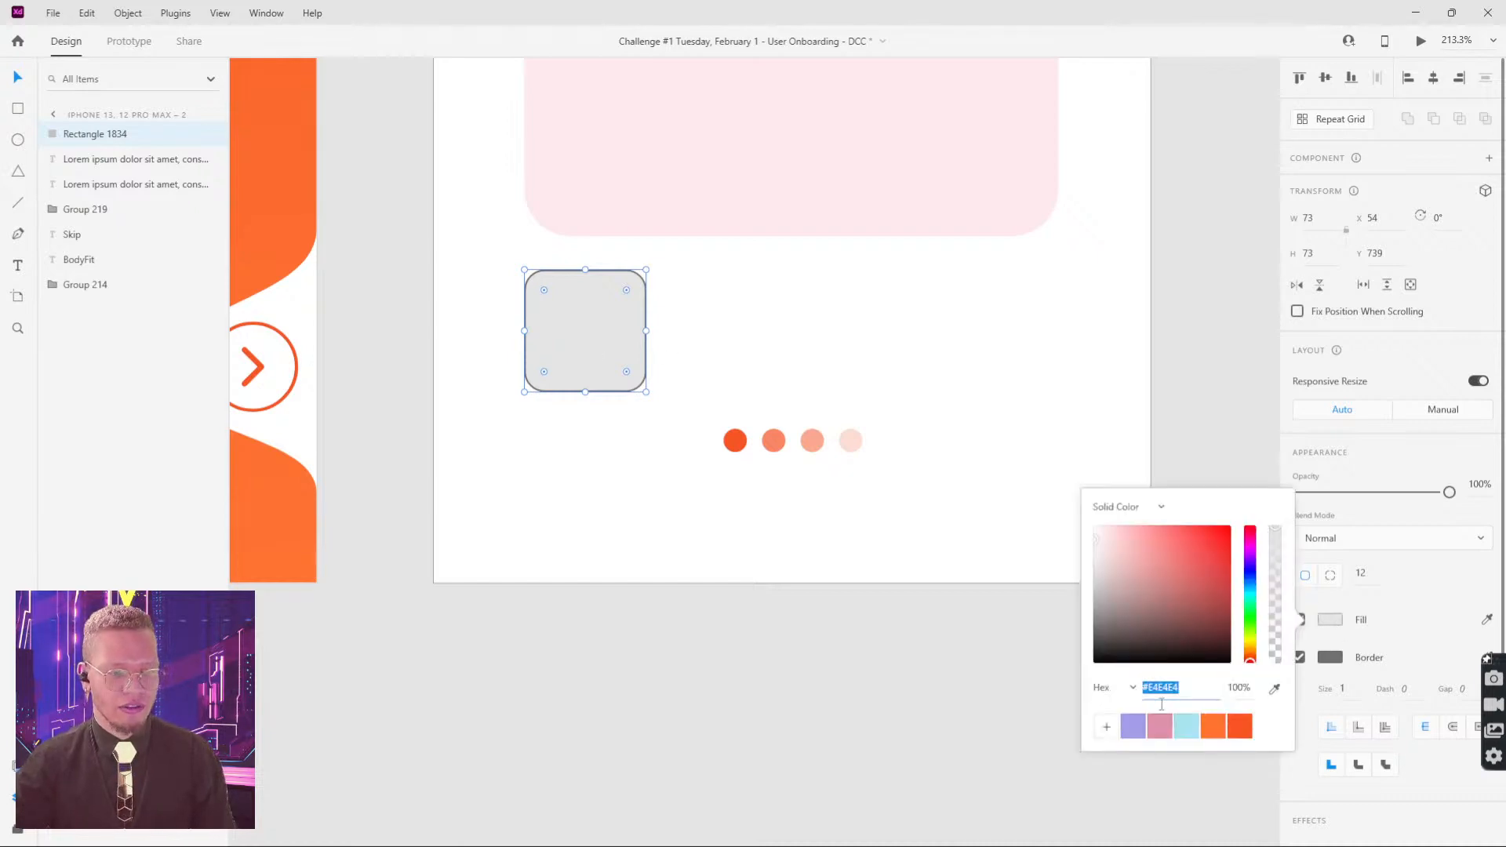
{"action": "left_click", "coordinate": [1190, 733]}
{"action": "left_click_drag", "start_coordinate": [1146, 542], "coordinate": [1136, 532]}
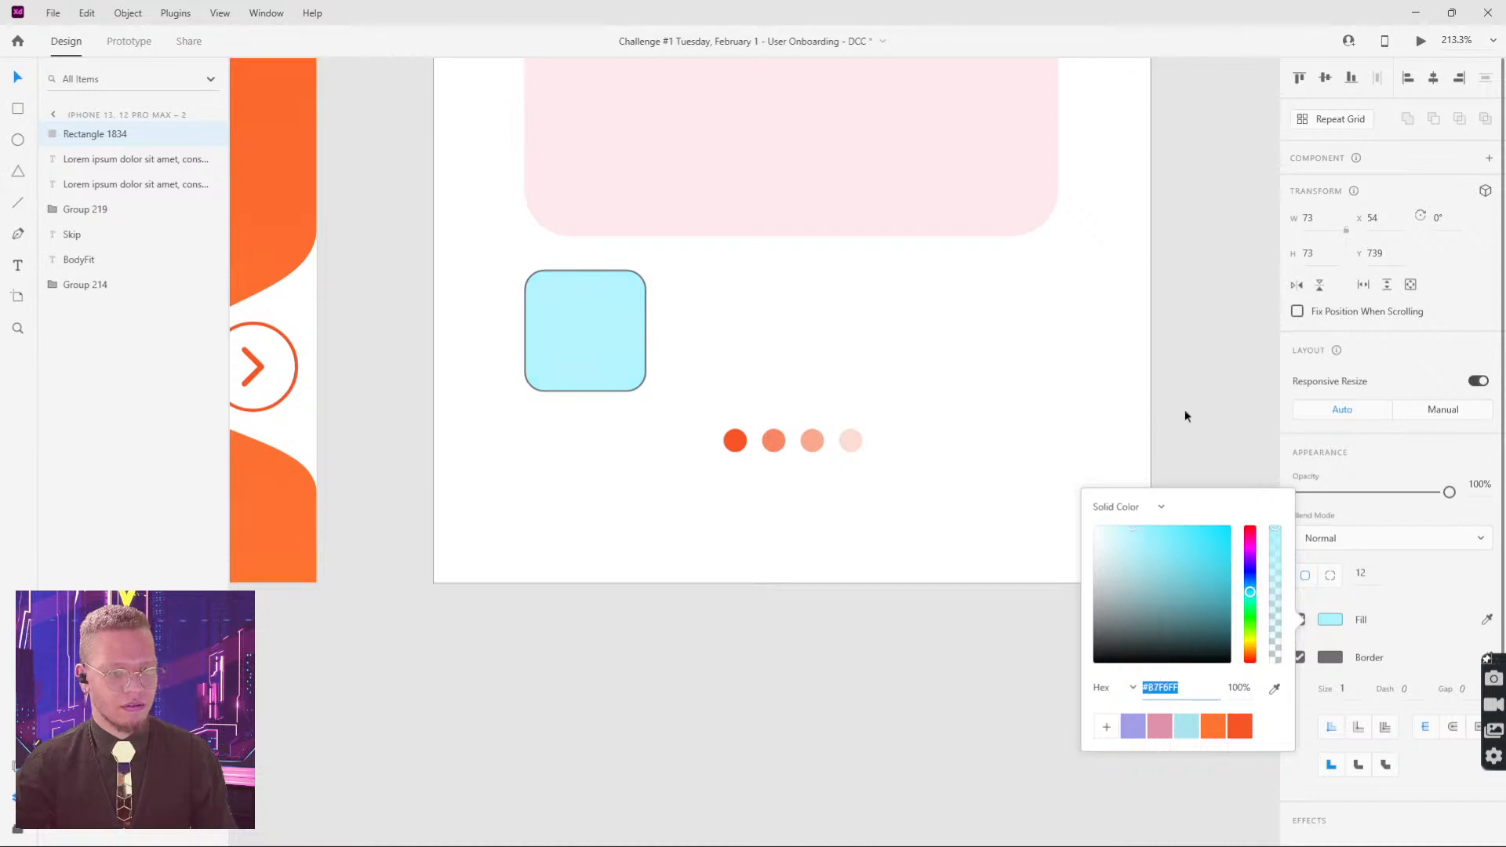
Step: Colour the cyan tile's border a darker shade of the saved teal swatch #A9E5ED
{"action": "left_click", "coordinate": [1406, 634]}
{"action": "left_click", "coordinate": [1299, 657]}
{"action": "left_click", "coordinate": [1299, 657]}
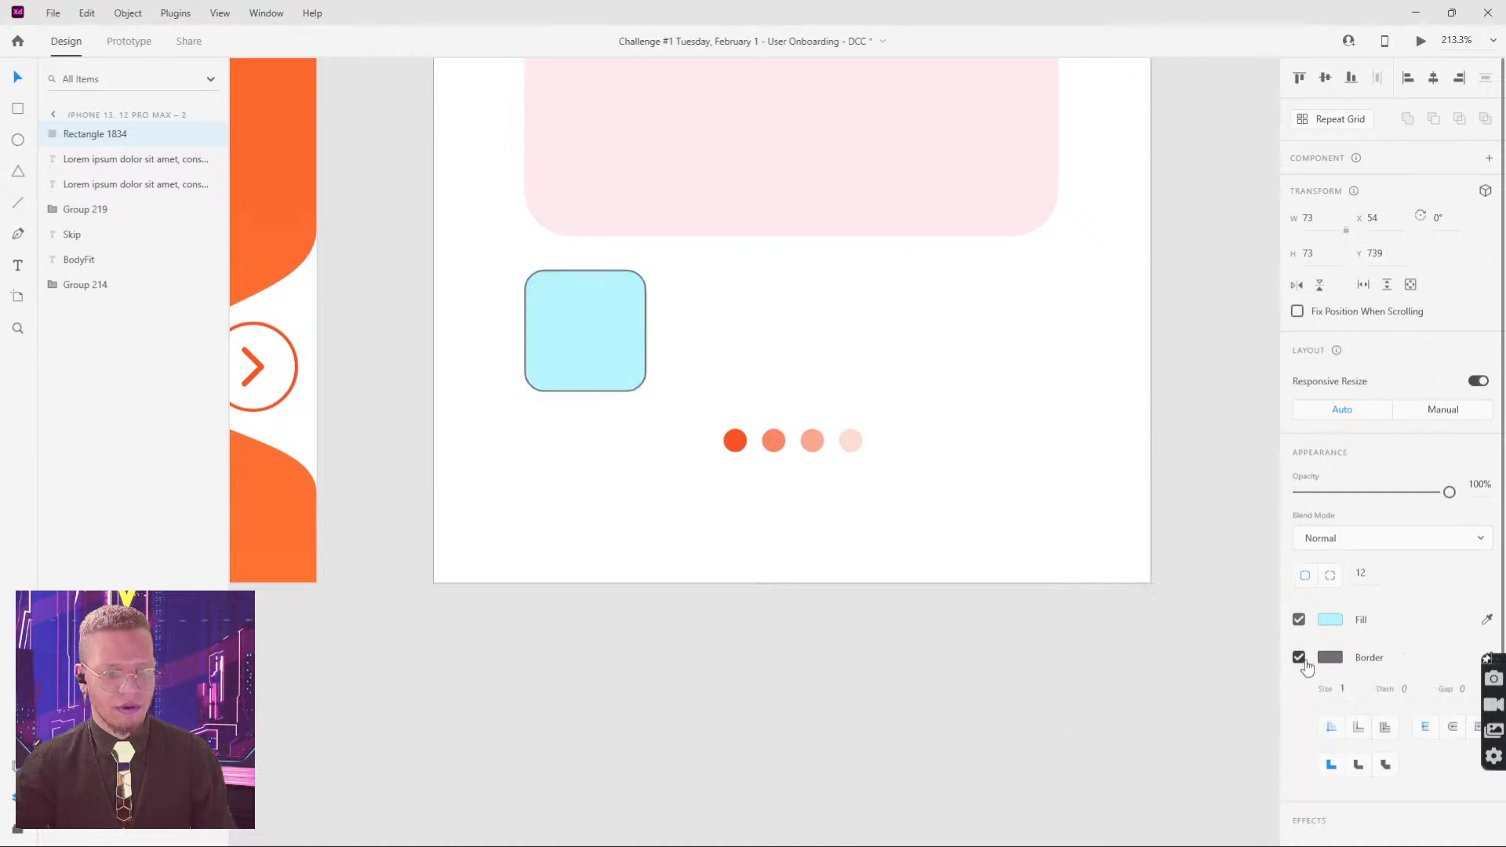
{"action": "left_click", "coordinate": [1330, 658]}
{"action": "left_click", "coordinate": [1188, 755]}
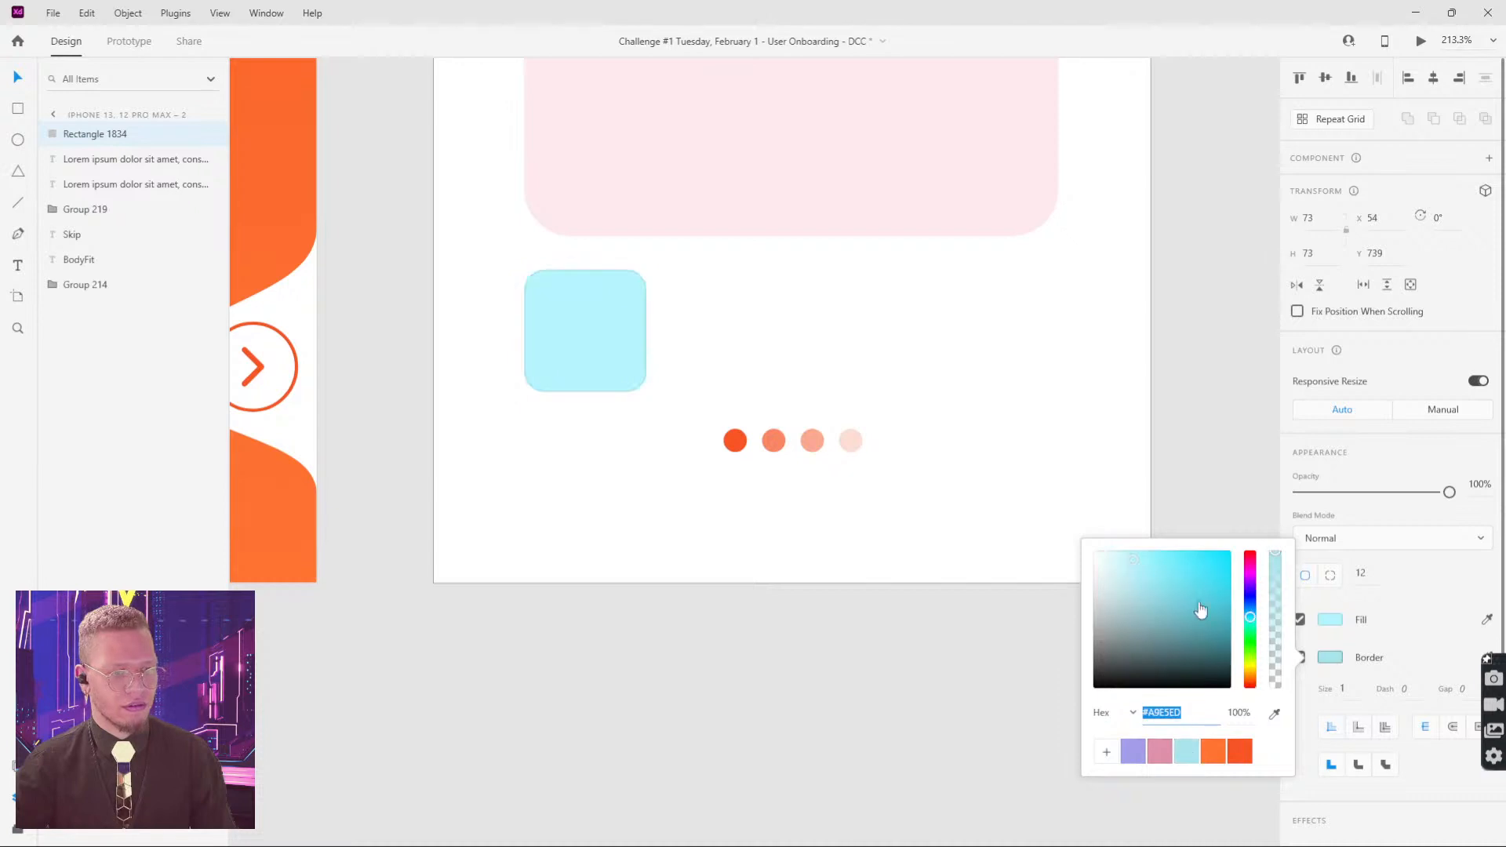
{"action": "left_click", "coordinate": [1360, 600]}
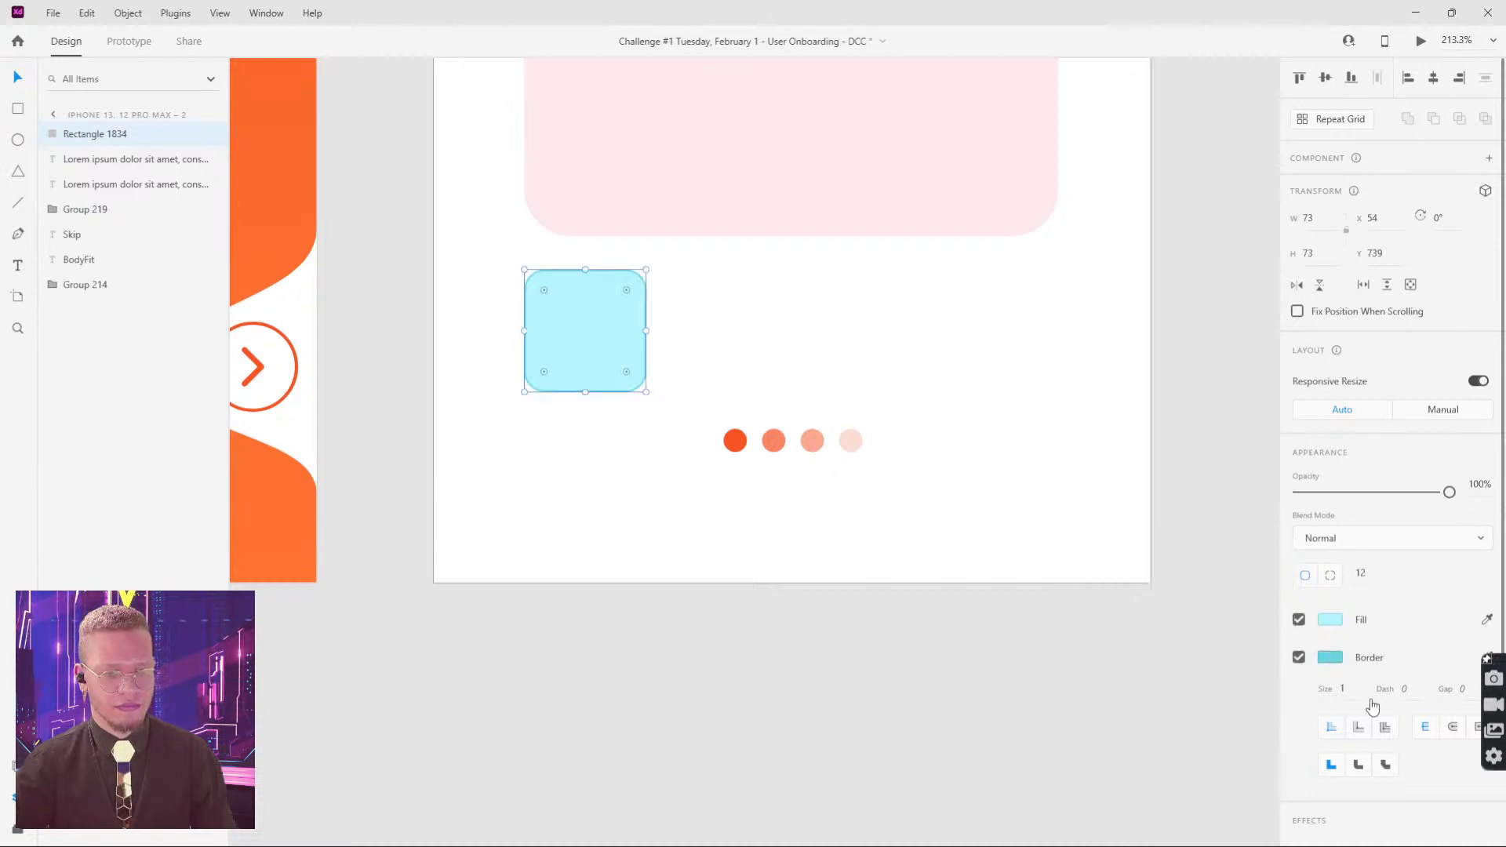
Step: Set the cyan tile's border size to 3 and align the stroke outside the edge
{"action": "type", "text": "3"}
{"action": "key", "text": "Return"}
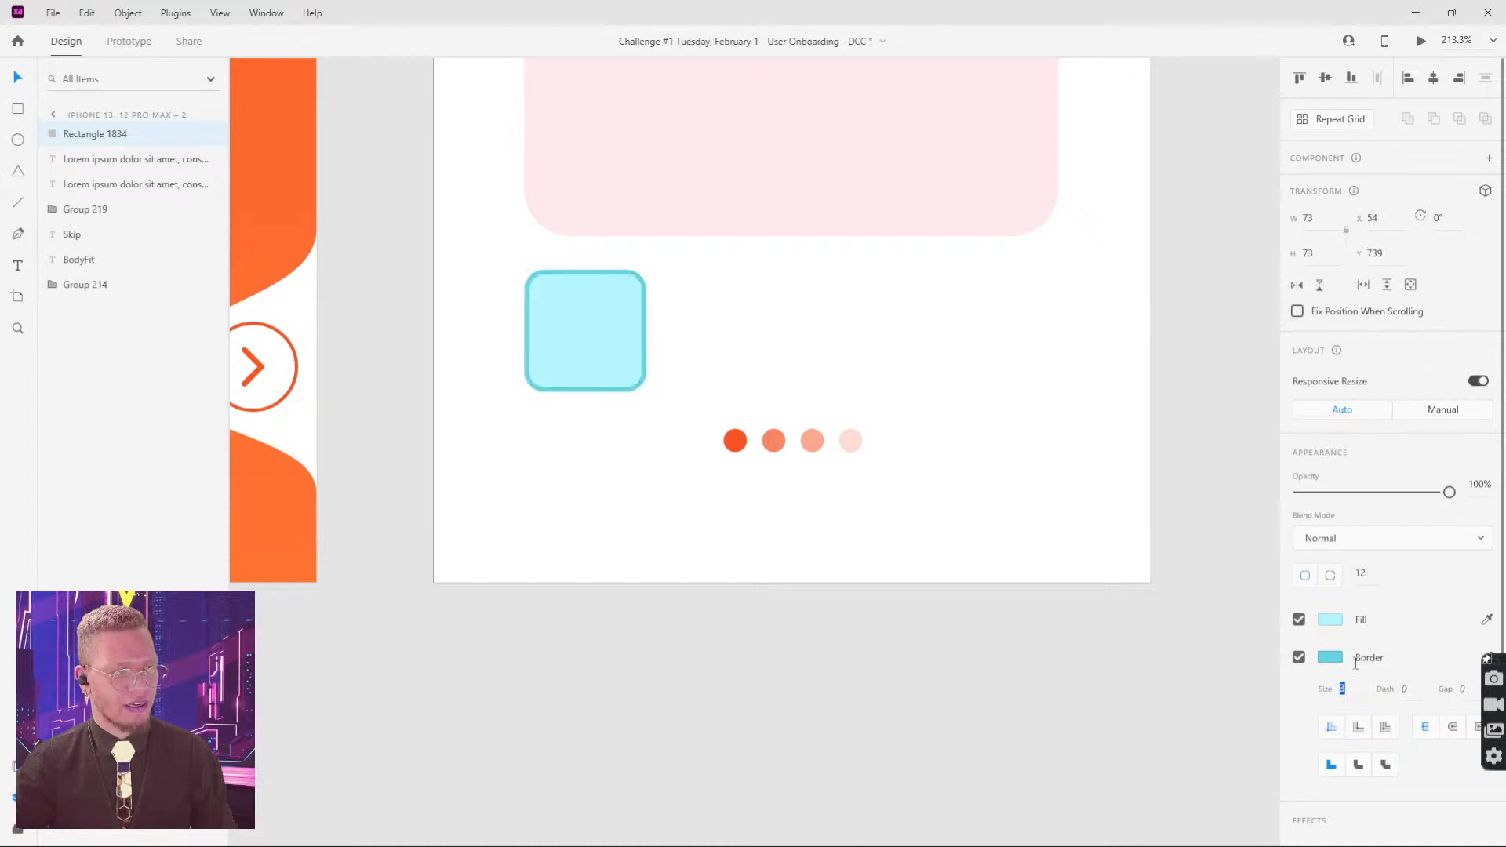
{"action": "left_click", "coordinate": [1362, 729]}
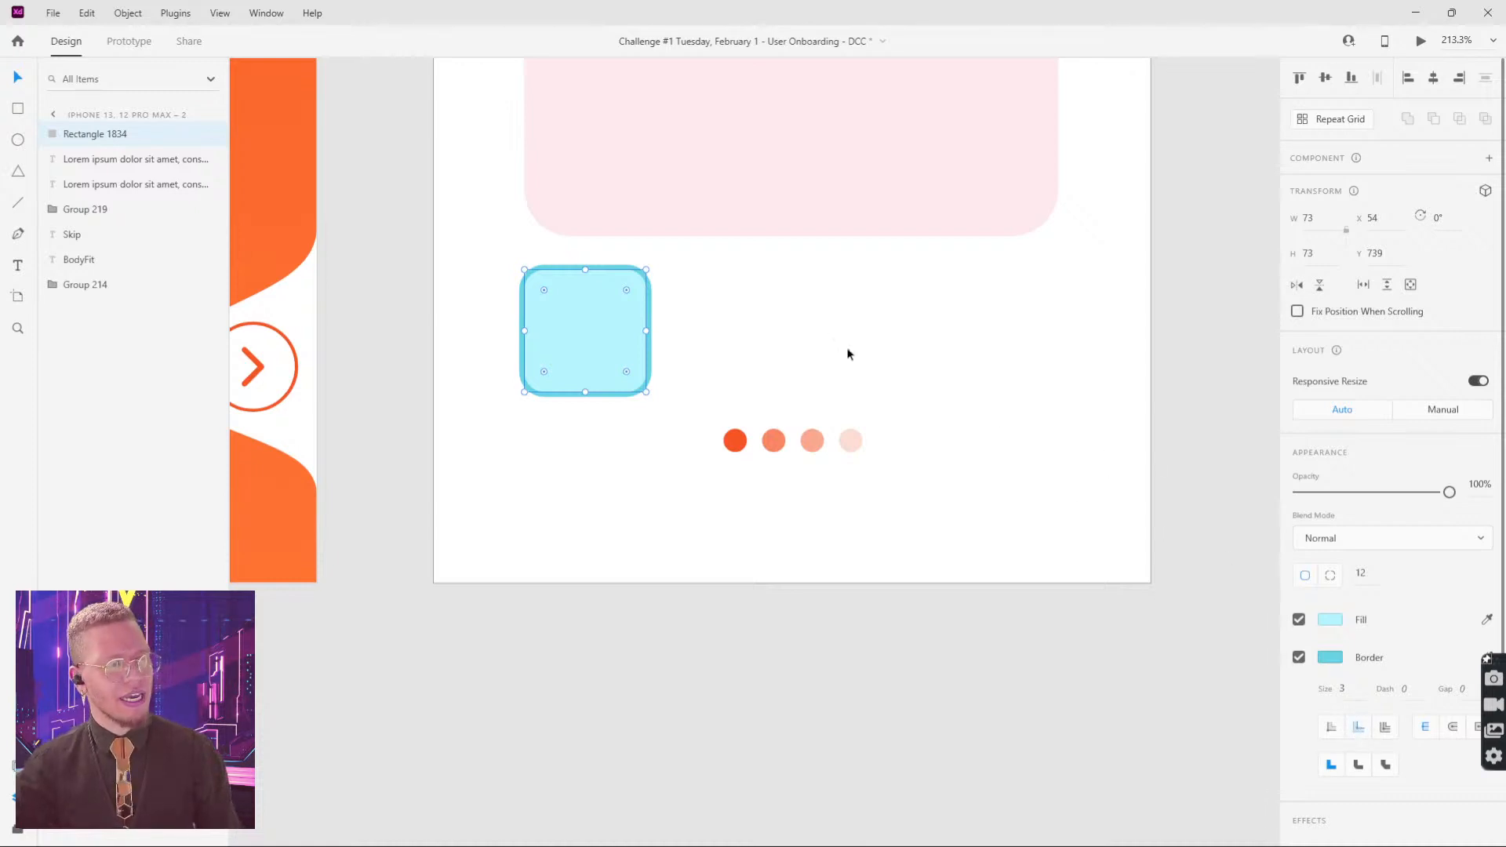
Step: Make the cyan tile's border dashed with a dash and gap of 6
{"action": "left_click", "coordinate": [1417, 690]}
{"action": "type", "text": "4"}
{"action": "key", "text": "Return"}
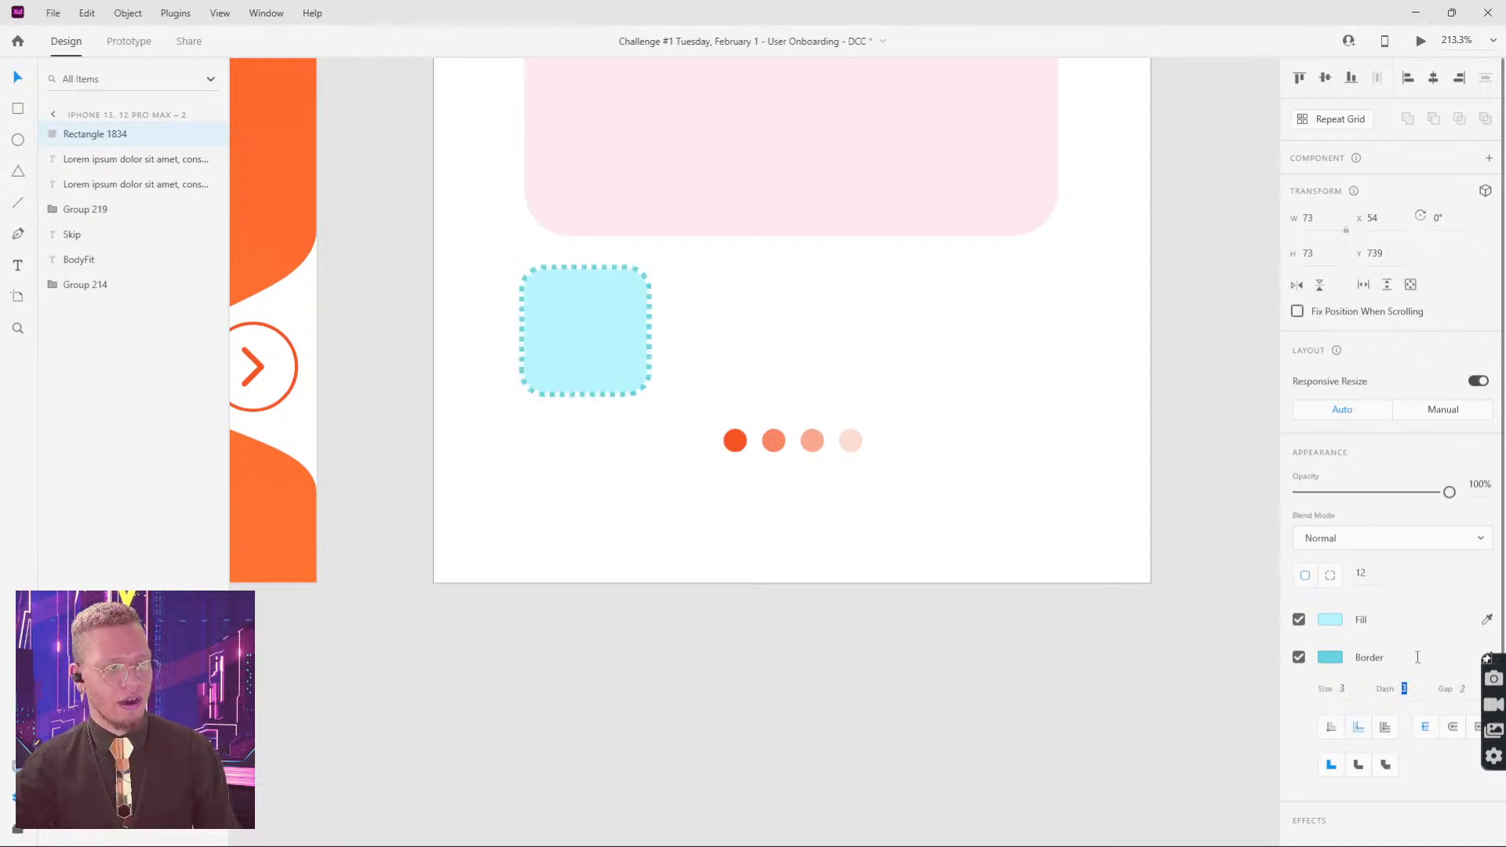
{"action": "key", "text": "Up"}
{"action": "key", "text": "Up"}
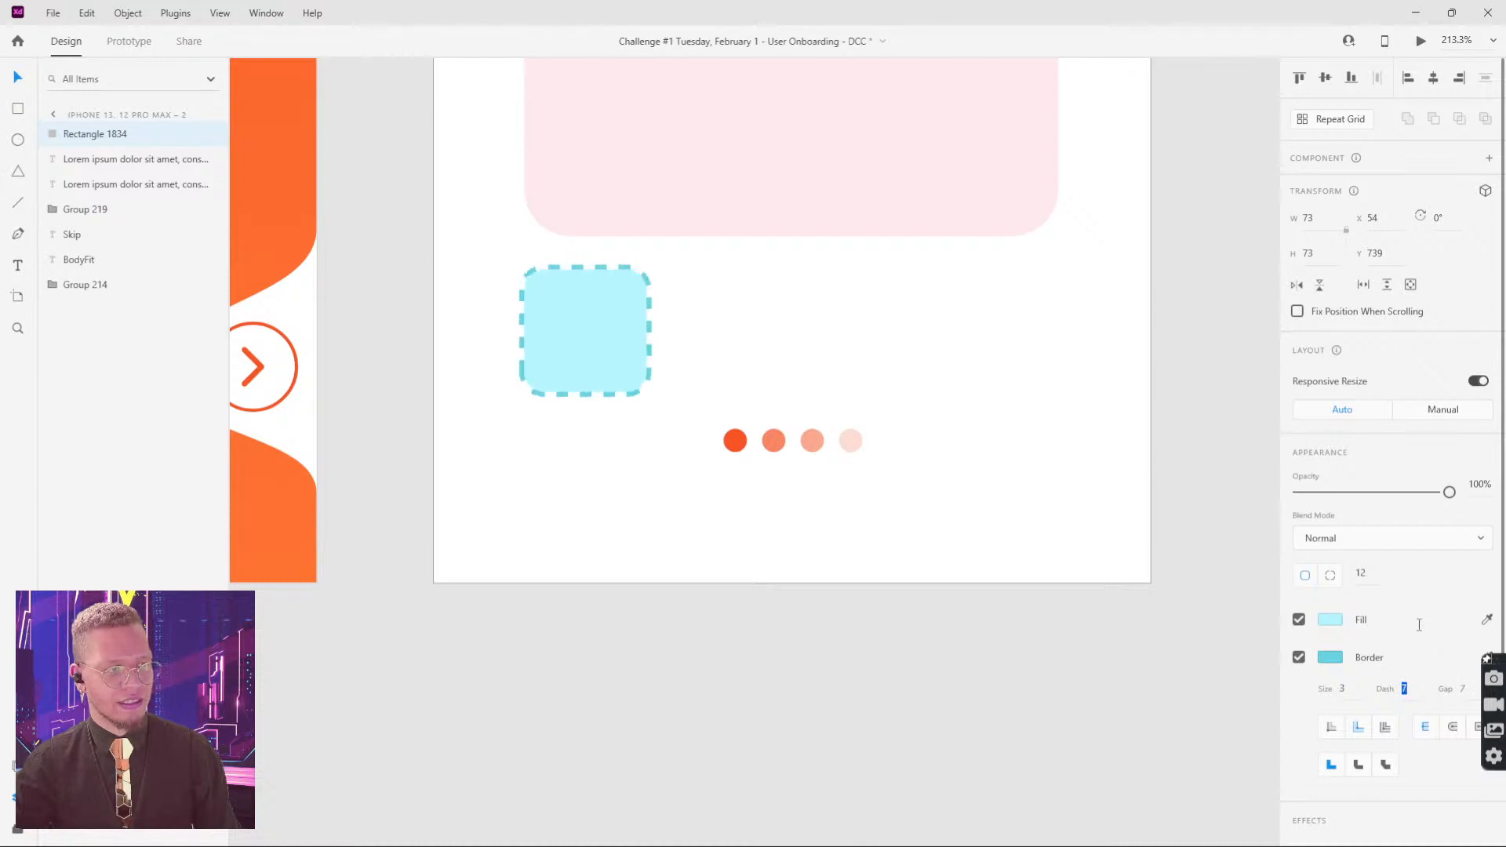
{"action": "left_click", "coordinate": [1353, 752]}
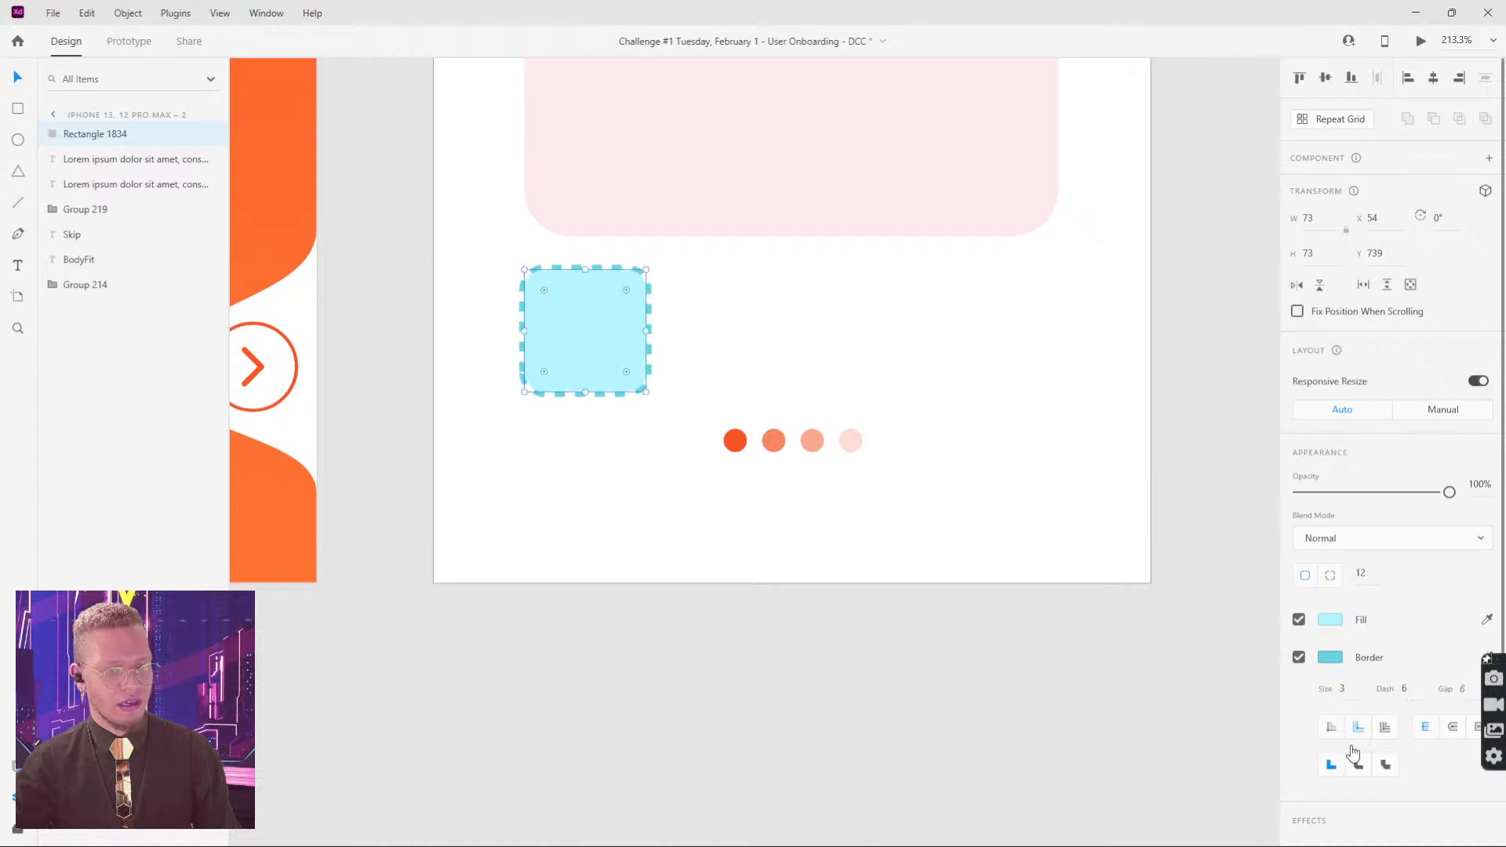
Step: Try a centred stroke on the cyan tile's dashed border, and settle on inner stroke alignment
{"action": "left_click", "coordinate": [1382, 730]}
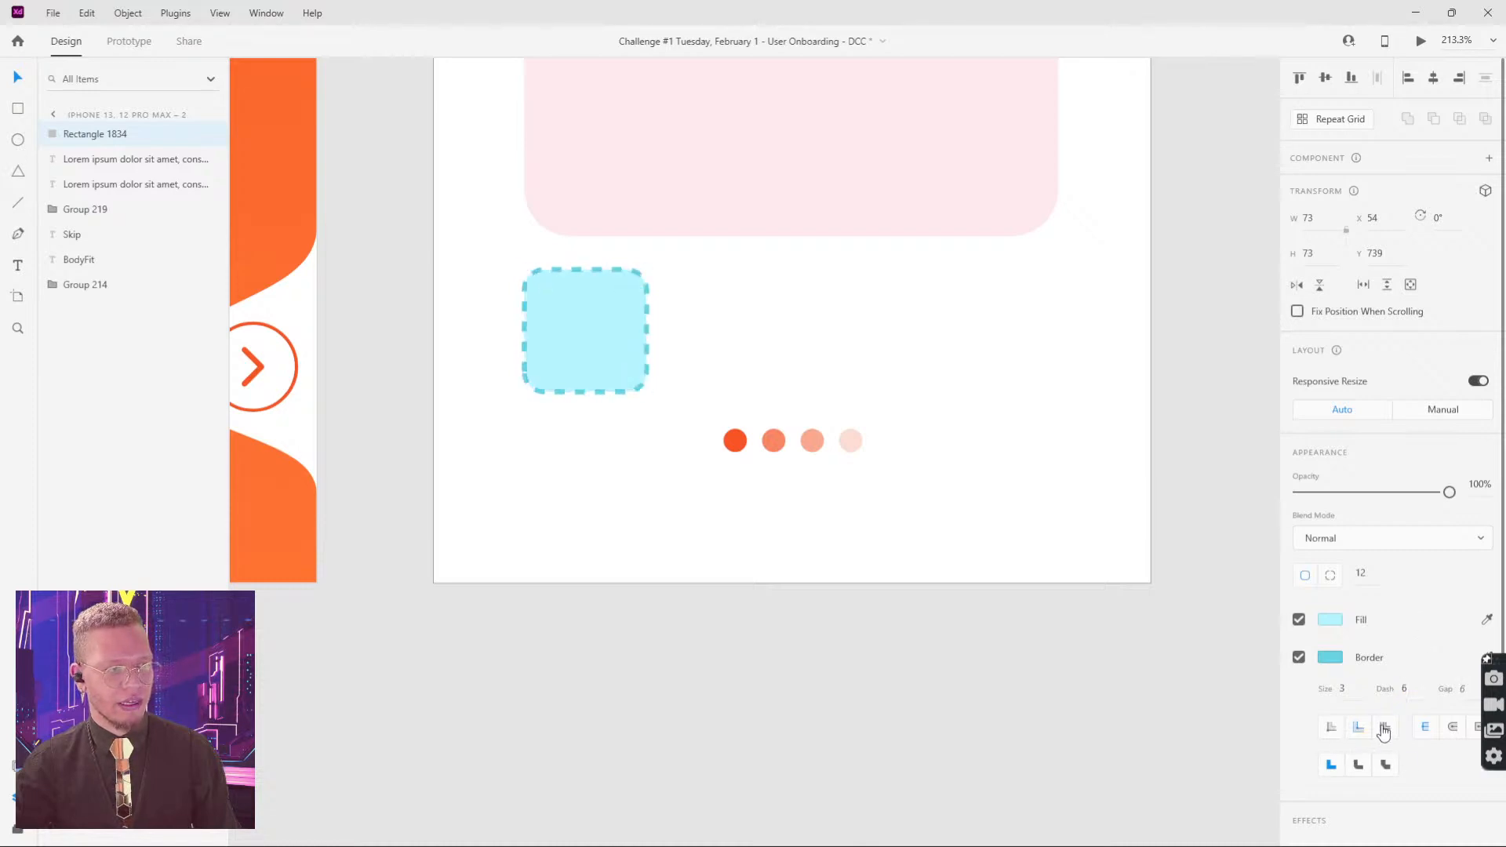
{"action": "left_click", "coordinate": [1330, 731]}
{"action": "left_click", "coordinate": [902, 636]}
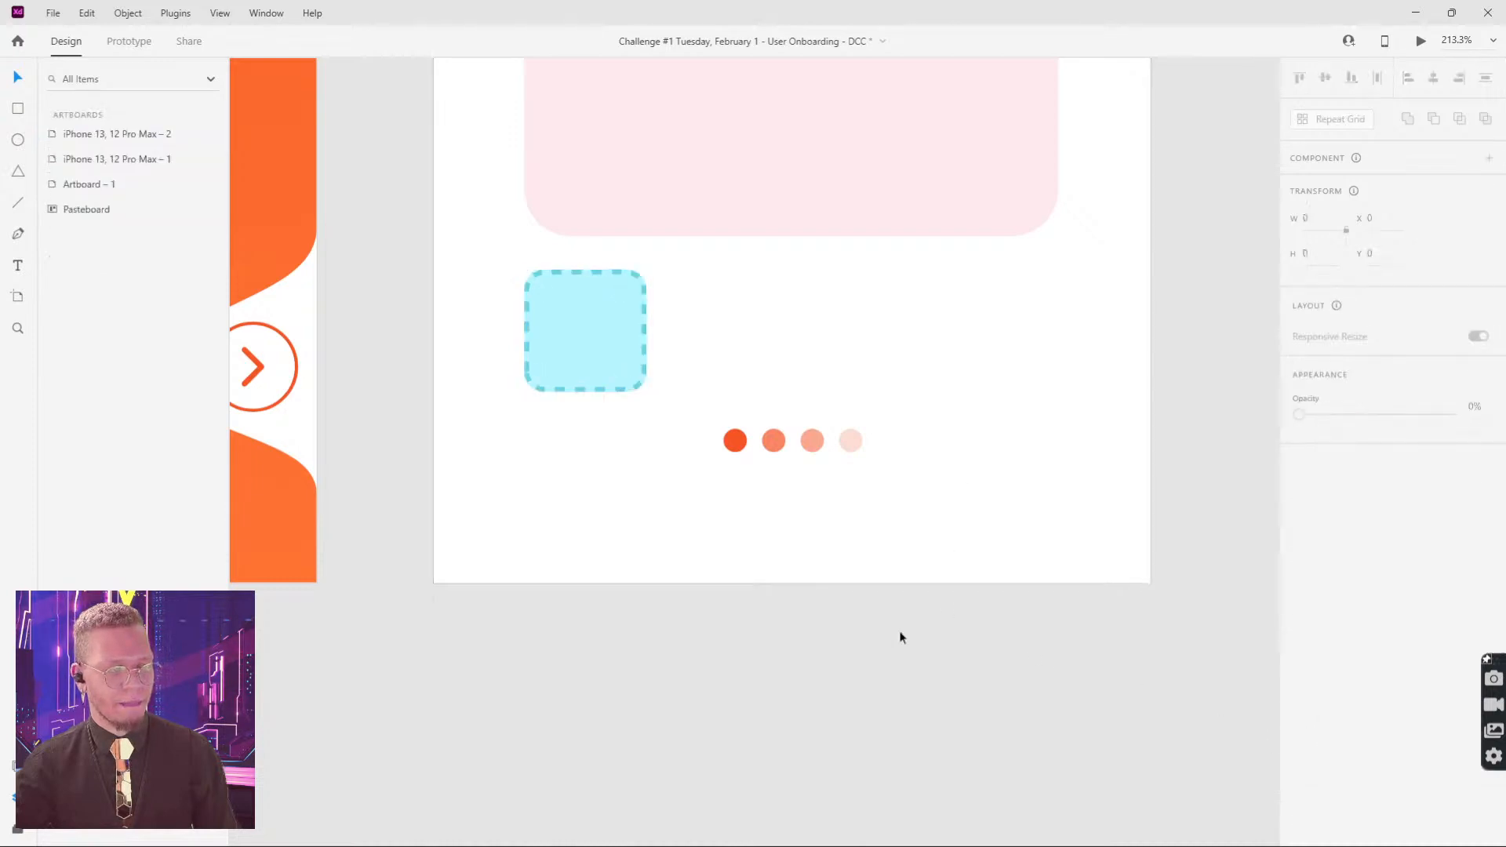
Step: Open the LottieFiles plugin and search its animations for "workout"
{"action": "left_click", "coordinate": [590, 303]}
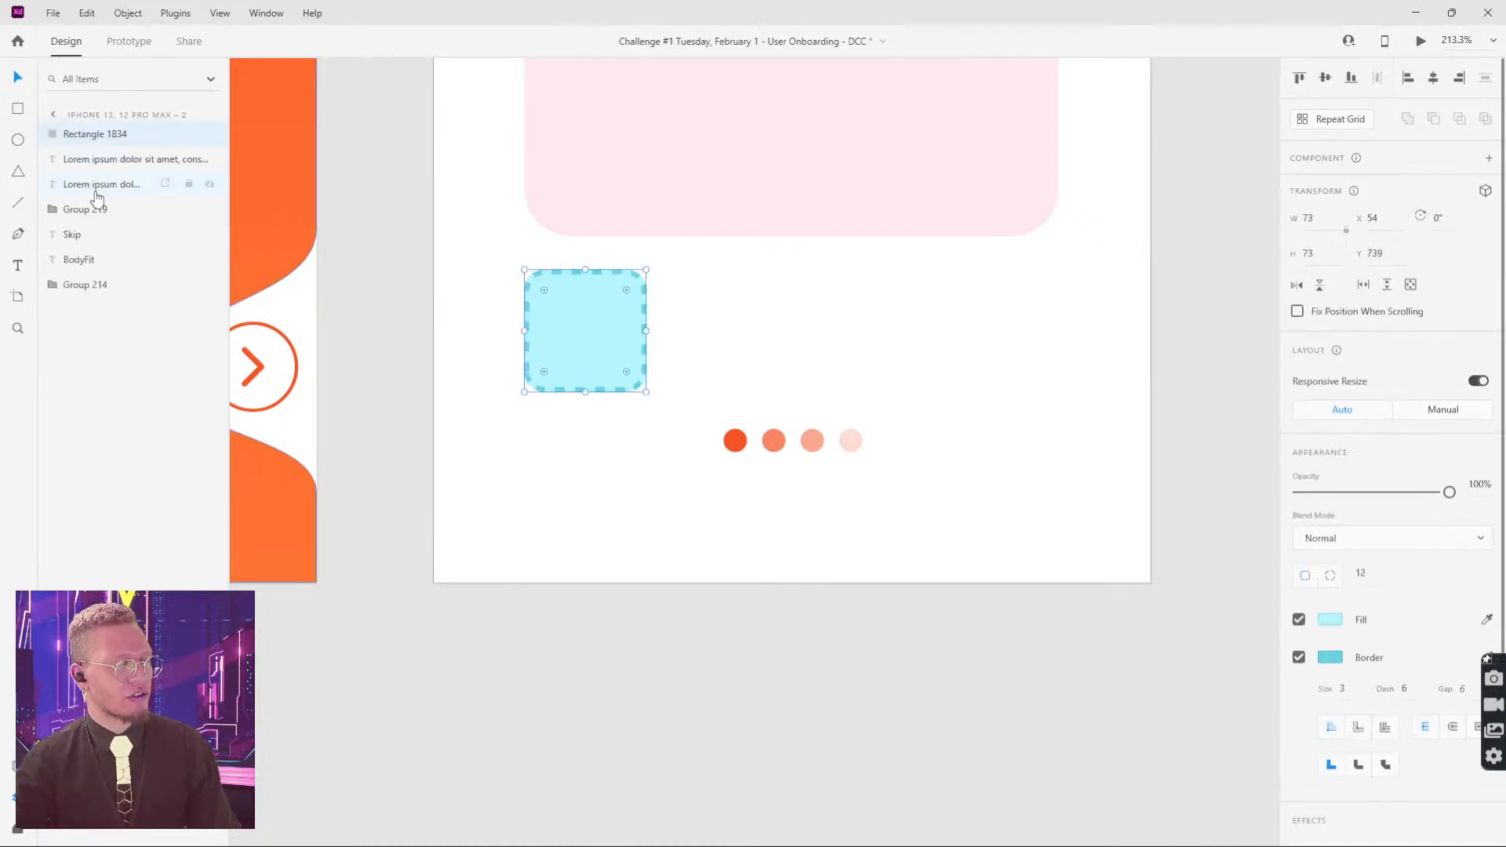
{"action": "left_click", "coordinate": [15, 833]}
{"action": "left_click", "coordinate": [91, 247]}
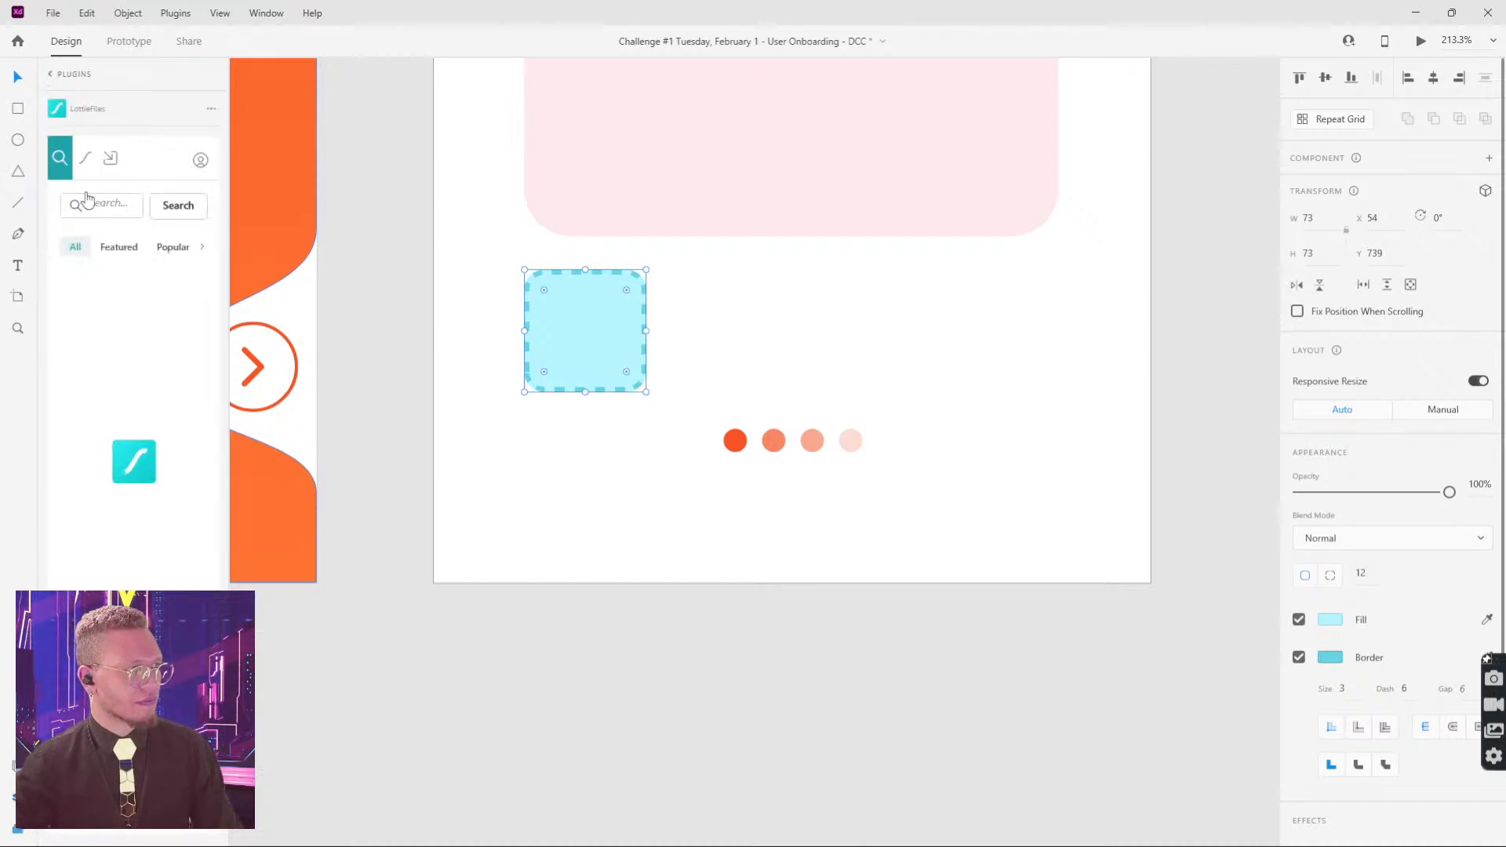
{"action": "left_click", "coordinate": [117, 215]}
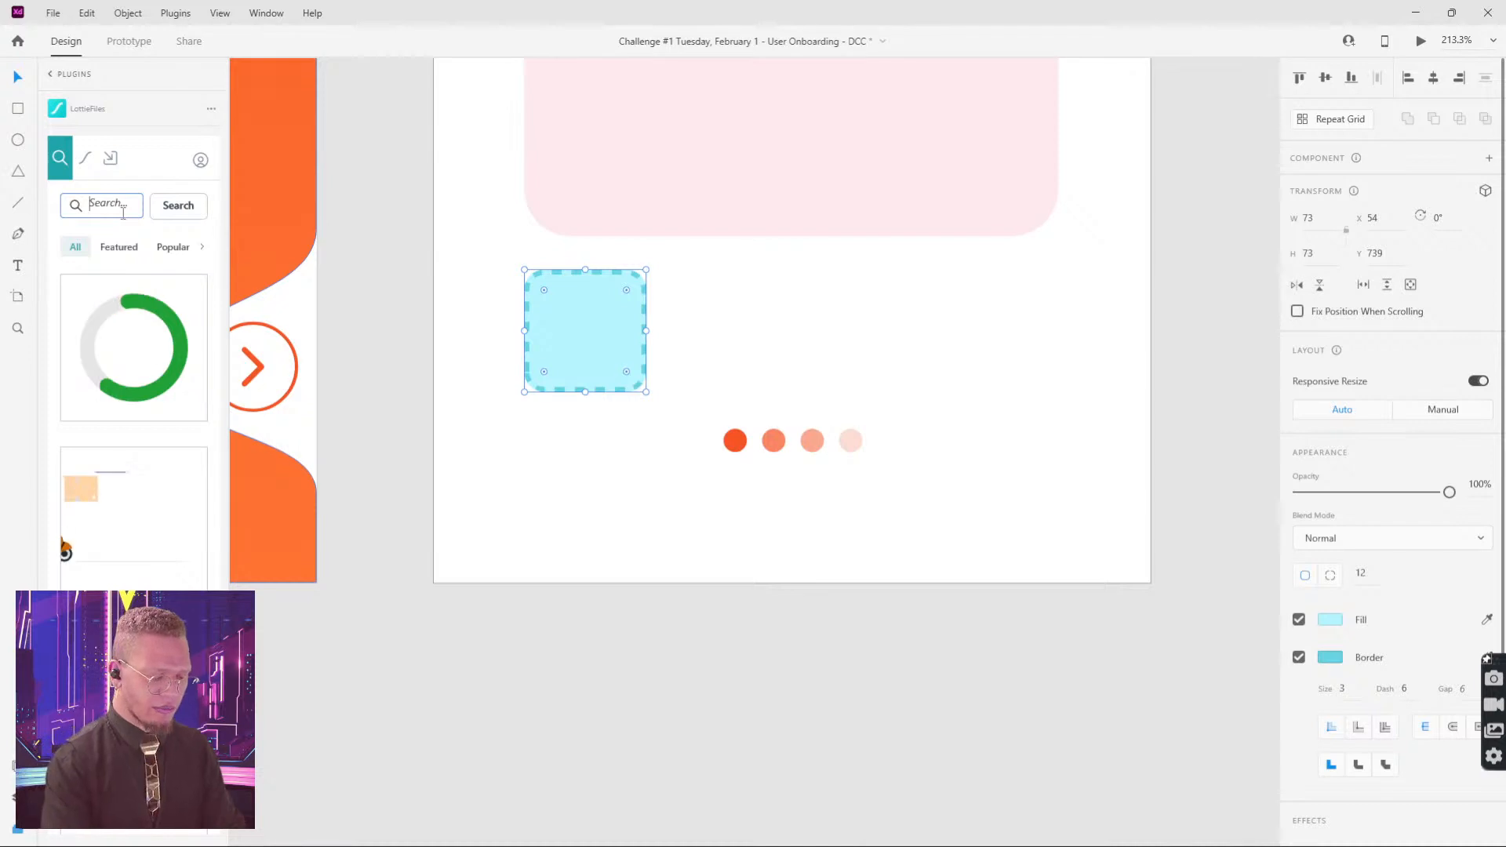
{"action": "type", "text": "workout"}
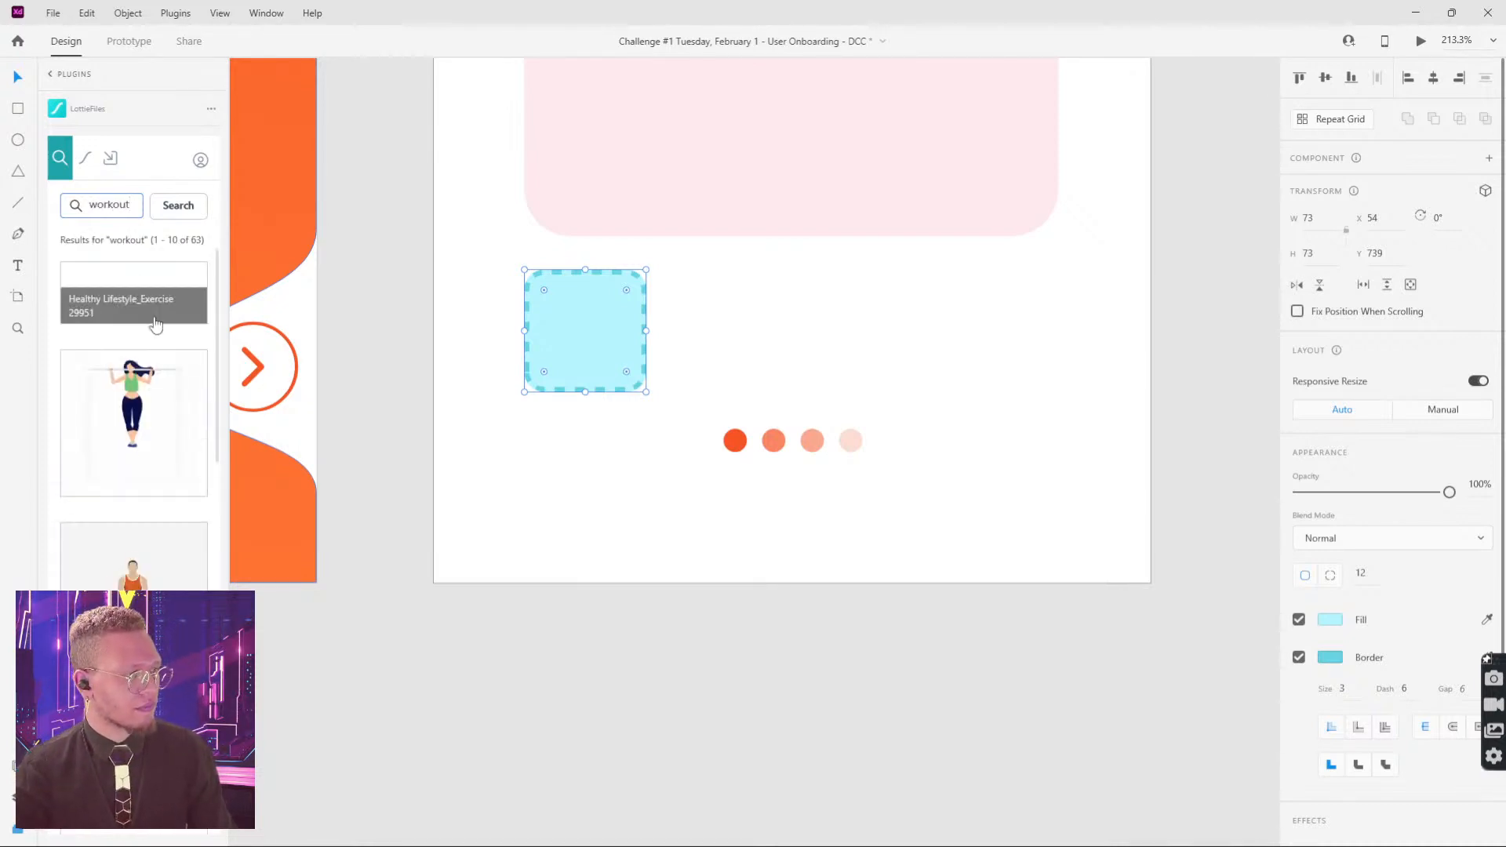
{"action": "scroll", "coordinate": [159, 465], "scroll_direction": "down", "scroll_amount": 1}
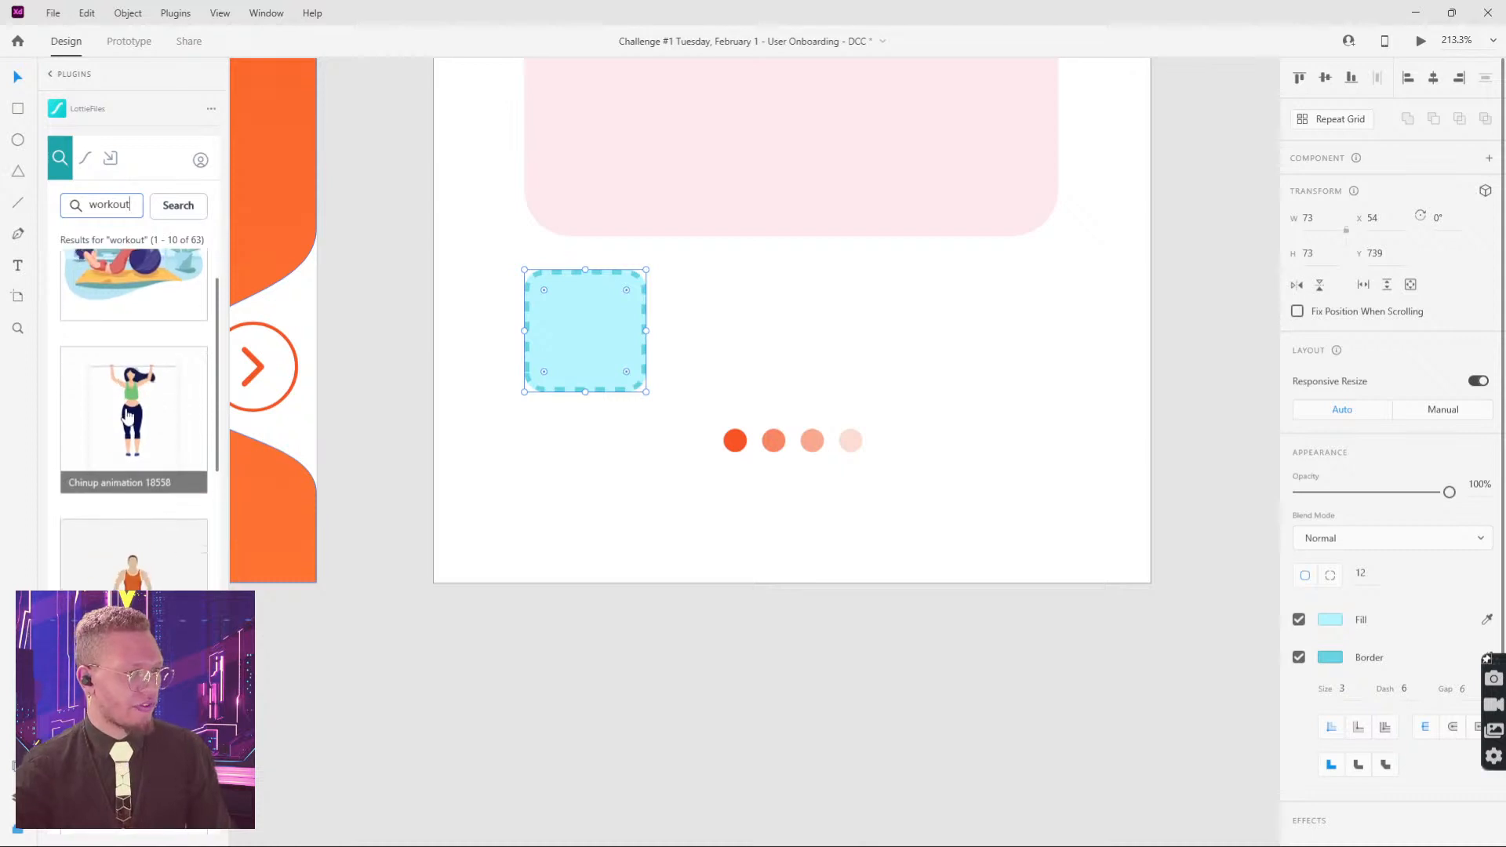
Step: Try the Chinup animation as an icon, scaling it down to 83 × 83 just below the cyan tile
{"action": "left_click_drag", "start_coordinate": [157, 459], "coordinate": [588, 506]}
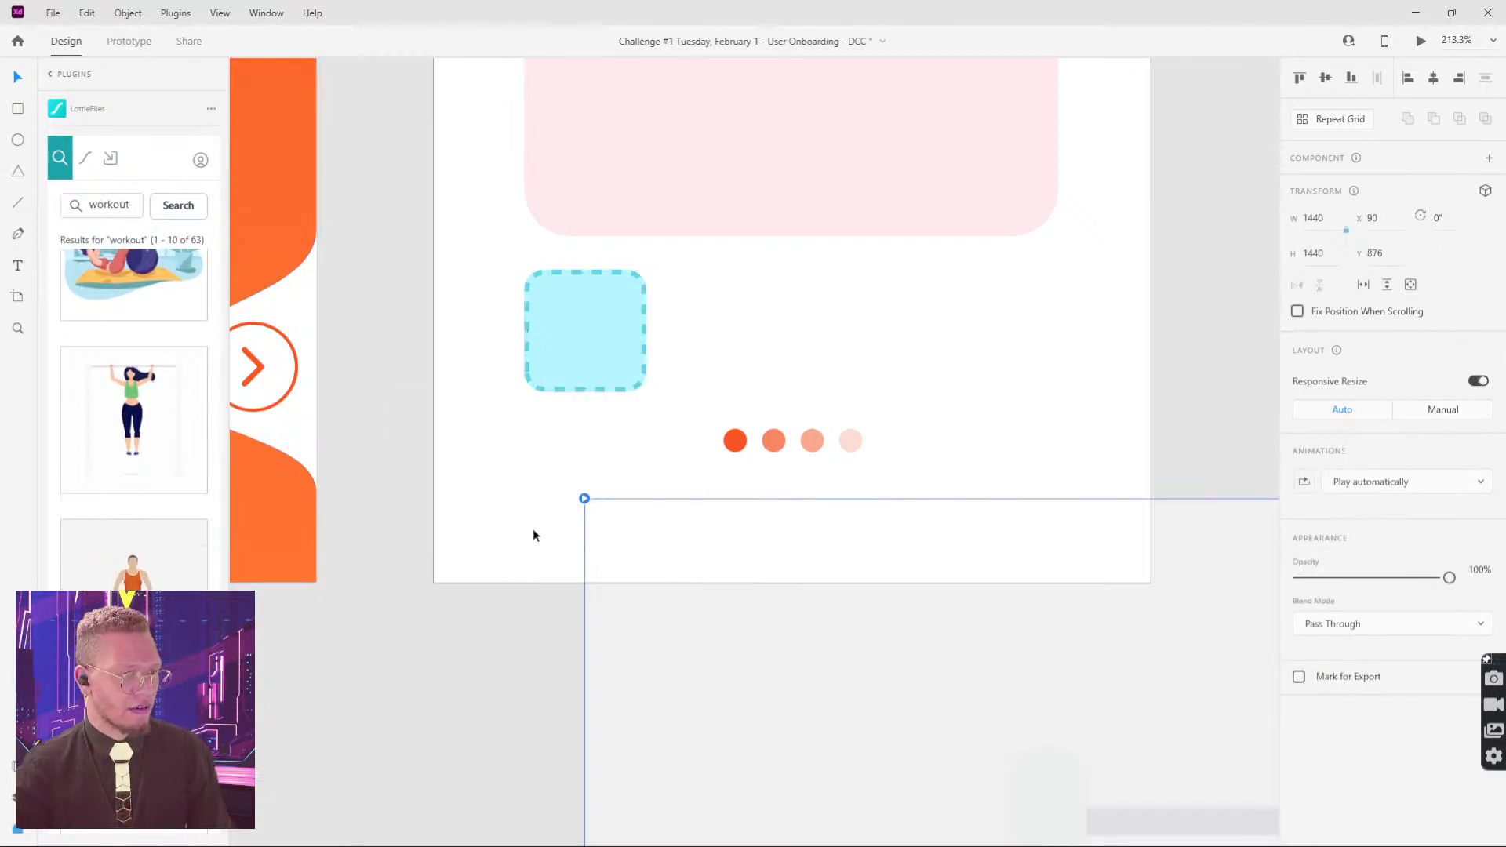
{"action": "scroll", "coordinate": [813, 527], "scroll_direction": "down", "scroll_amount": 5}
{"action": "scroll", "coordinate": [1070, 524], "scroll_direction": "down", "scroll_amount": 3}
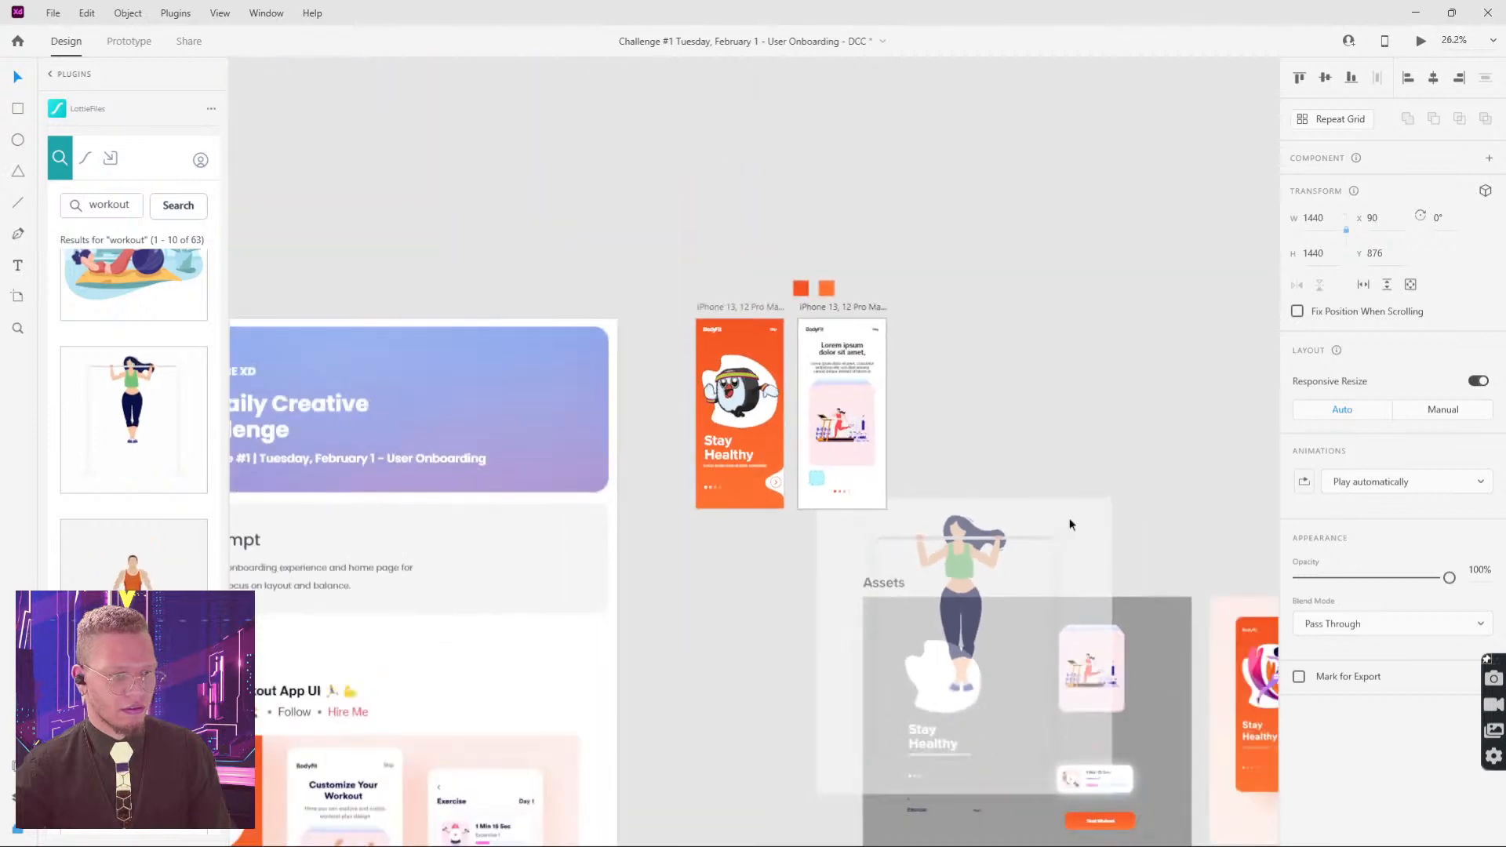
{"action": "left_click_drag", "start_coordinate": [1111, 794], "coordinate": [731, 446]}
{"action": "scroll", "coordinate": [816, 517], "scroll_direction": "up", "scroll_amount": 5}
{"action": "scroll", "coordinate": [801, 518], "scroll_direction": "up", "scroll_amount": 2}
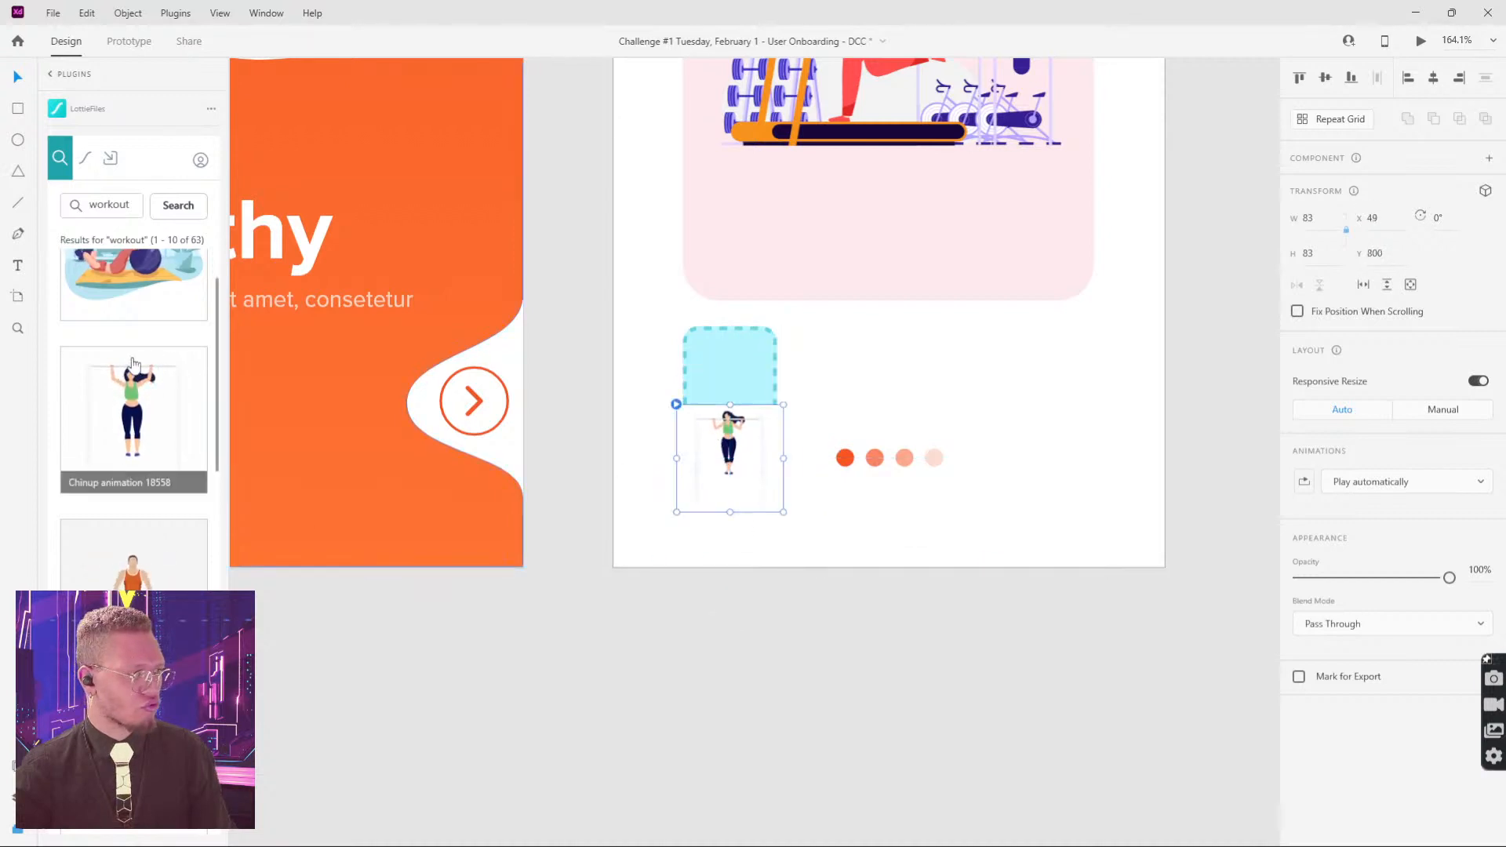
Step: Browse the remaining workout animations and run the "workout" search again in LottieFiles
{"action": "scroll", "coordinate": [134, 369], "scroll_direction": "down", "scroll_amount": 6}
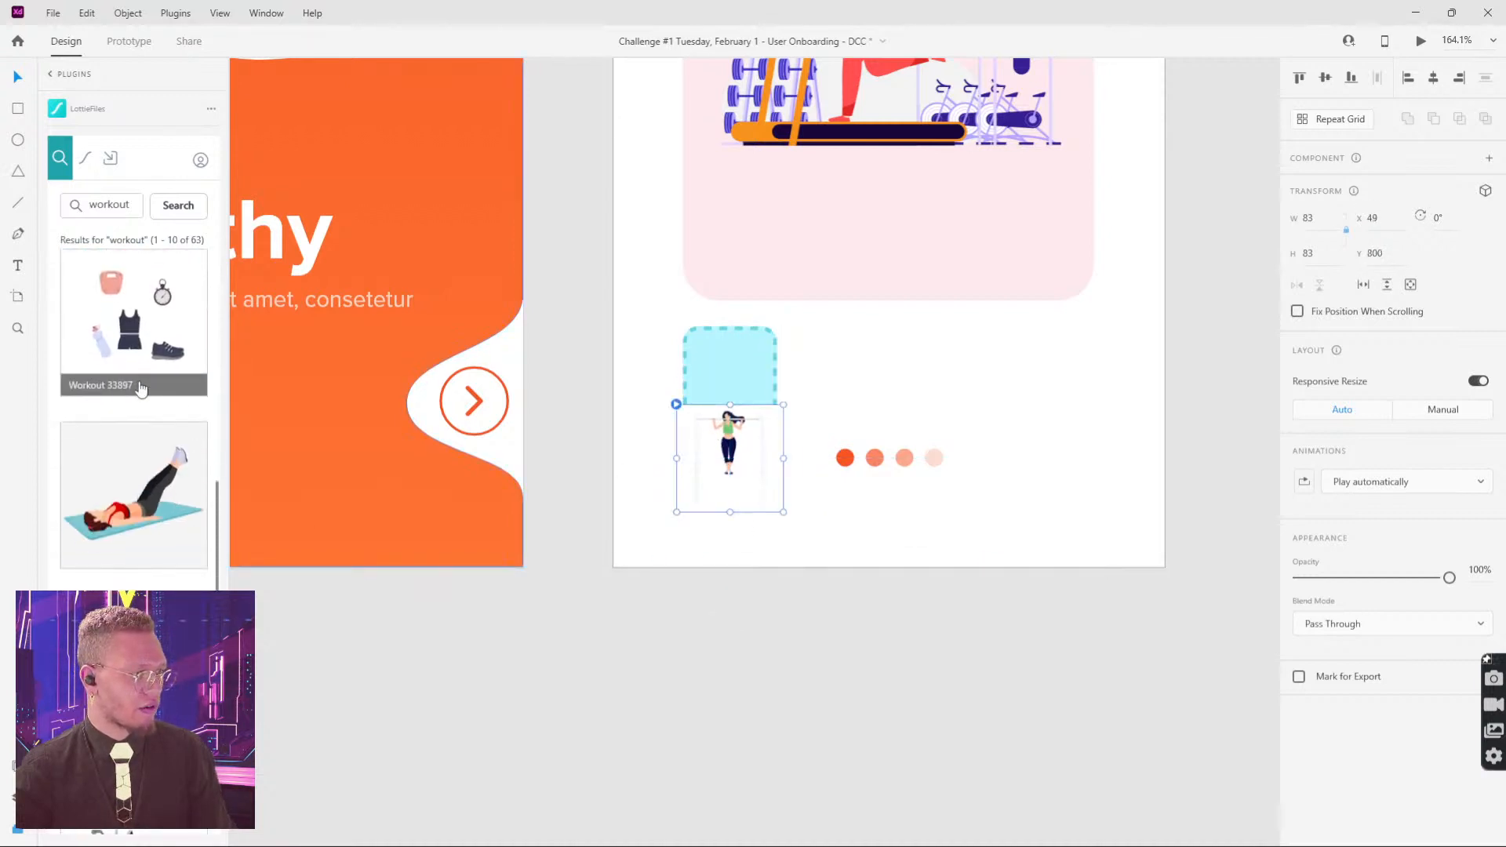
{"action": "left_click", "coordinate": [145, 502]}
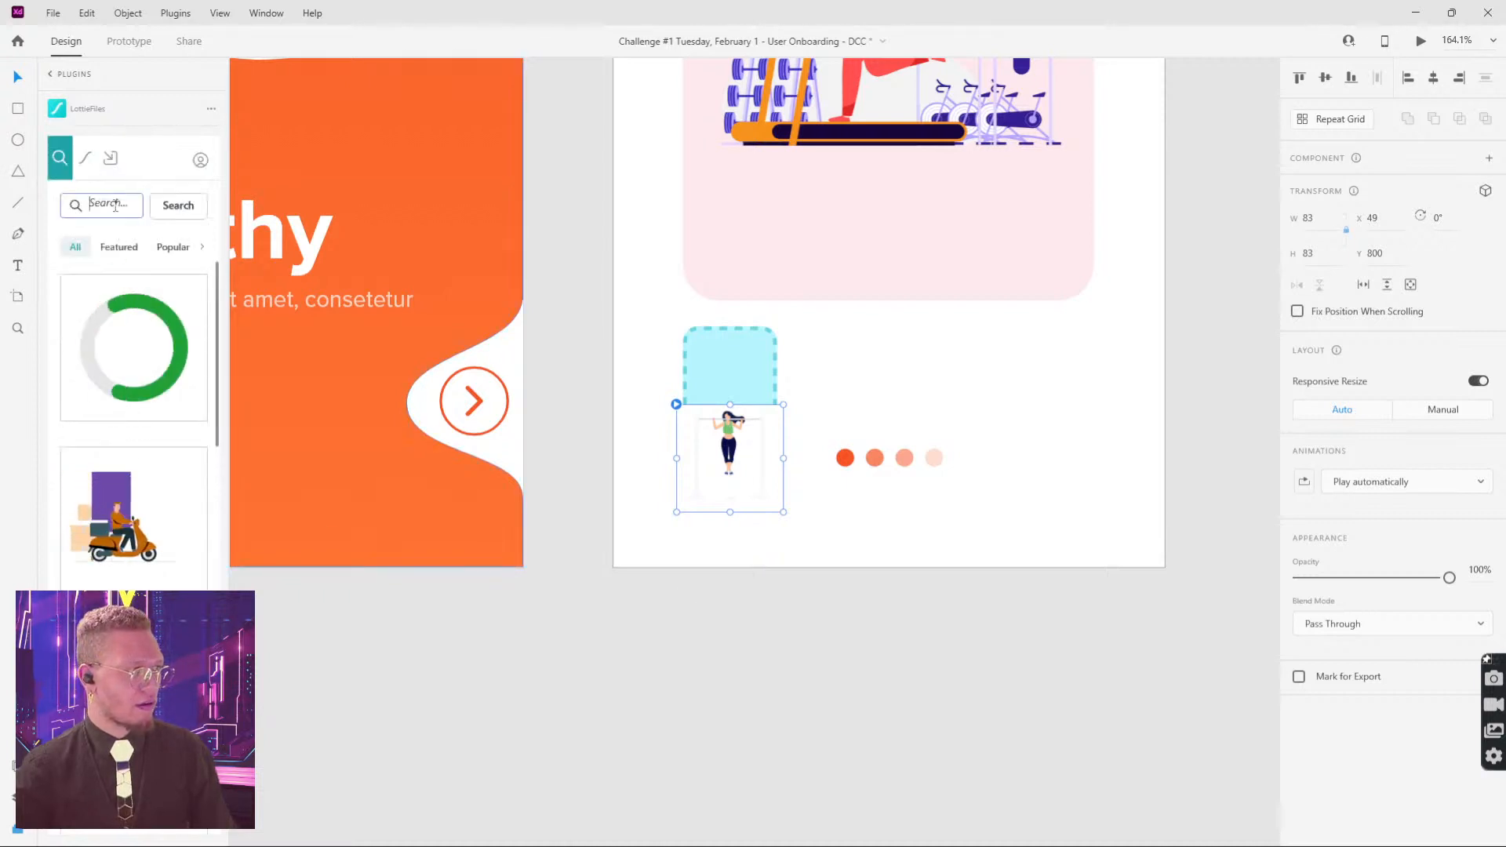
{"action": "type", "text": "workout"}
{"action": "key", "text": "Return"}
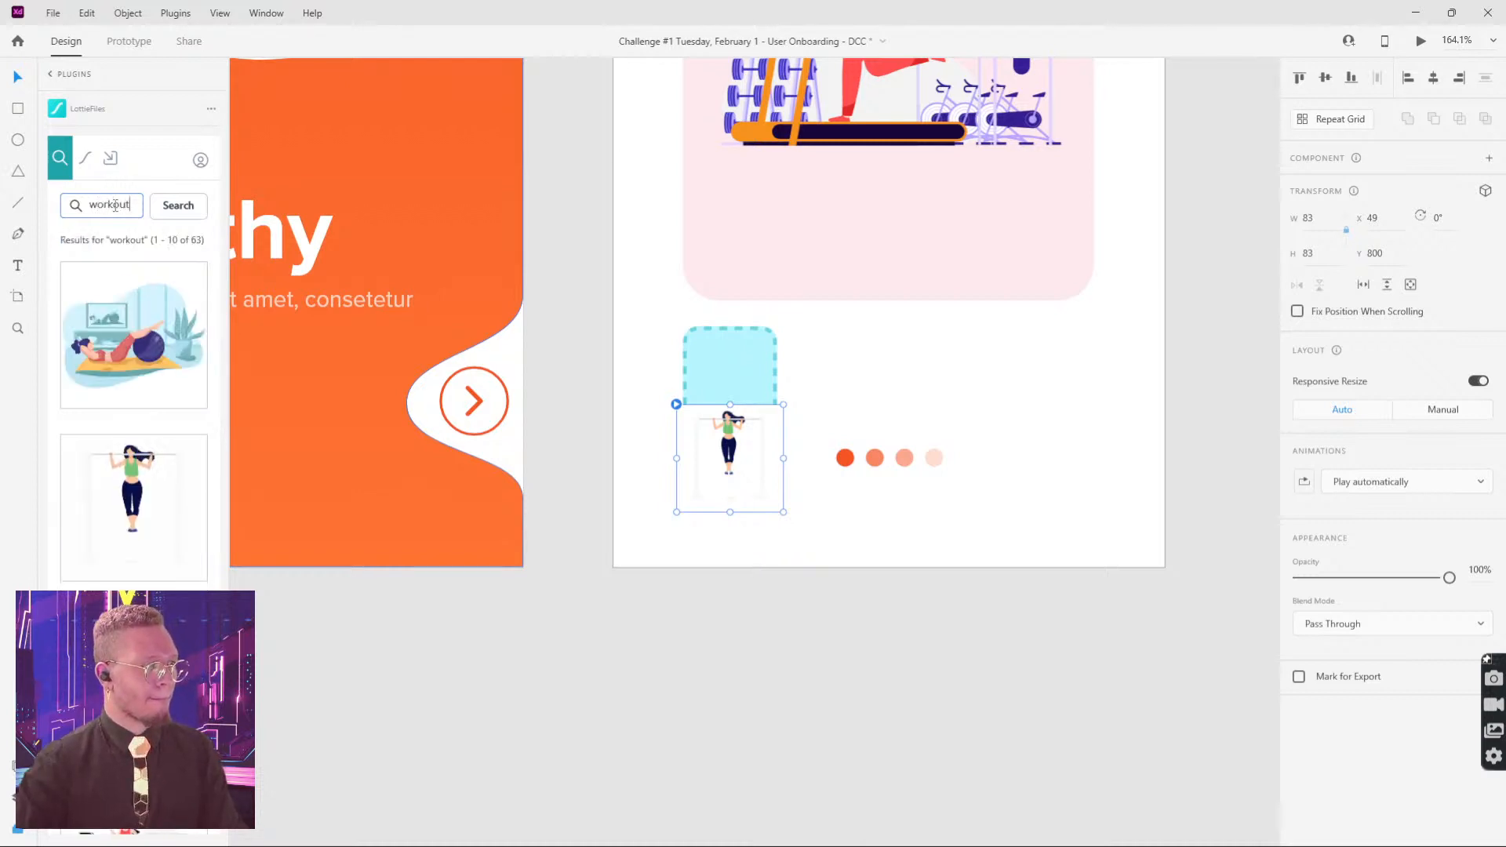
Step: Try the animation of the standing man in an orange top, scaling it to 261 × 261 beside the cyan tile
{"action": "left_click_drag", "start_coordinate": [132, 494], "coordinate": [868, 670]}
{"action": "scroll", "coordinate": [1059, 714], "scroll_direction": "down", "scroll_amount": 2}
{"action": "scroll", "coordinate": [1072, 673], "scroll_direction": "down", "scroll_amount": 5}
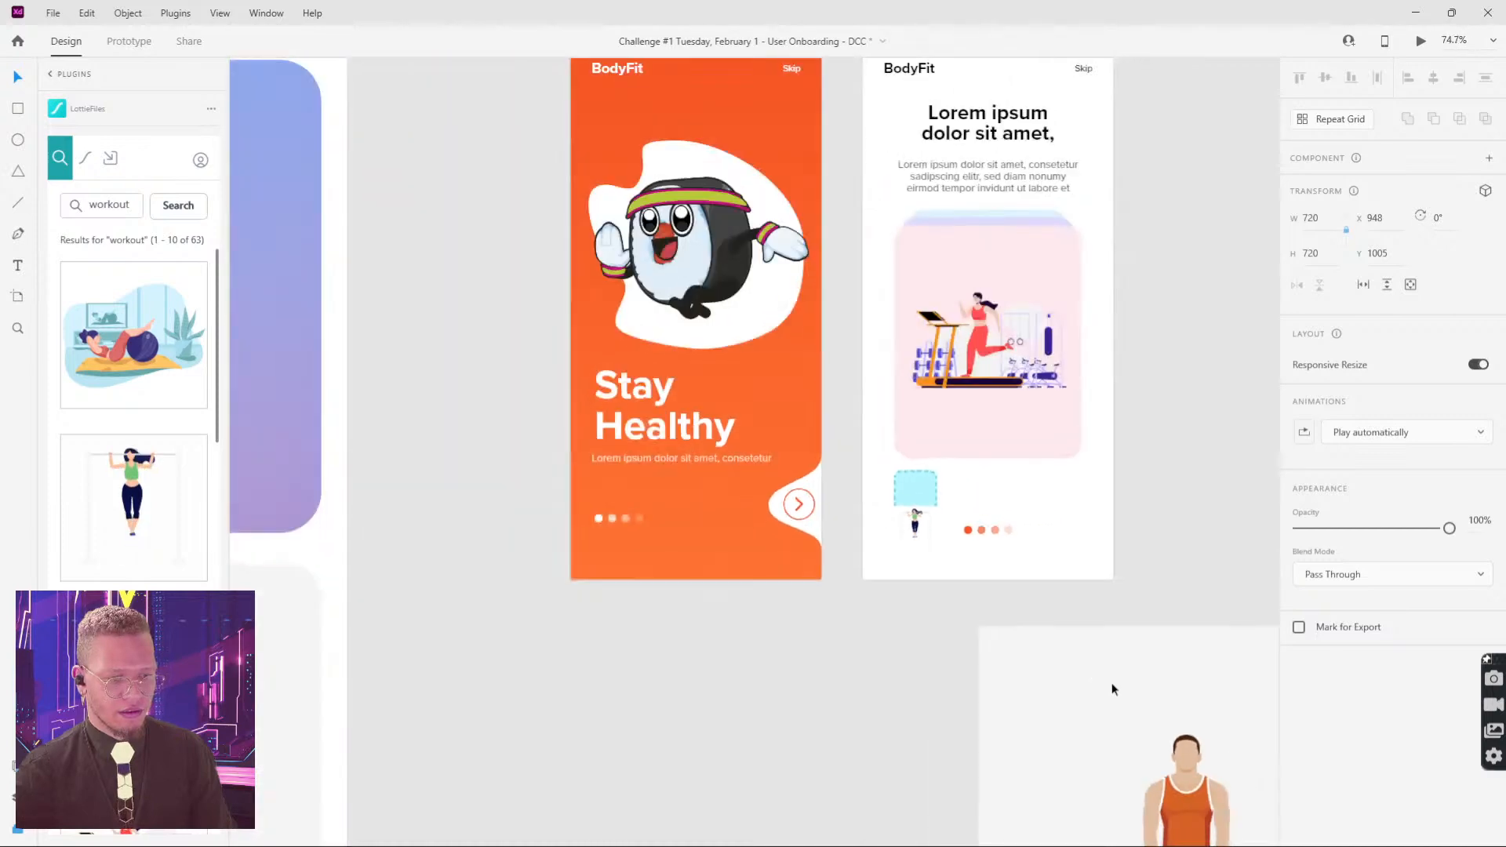
{"action": "left_click_drag", "start_coordinate": [1112, 690], "coordinate": [871, 478]}
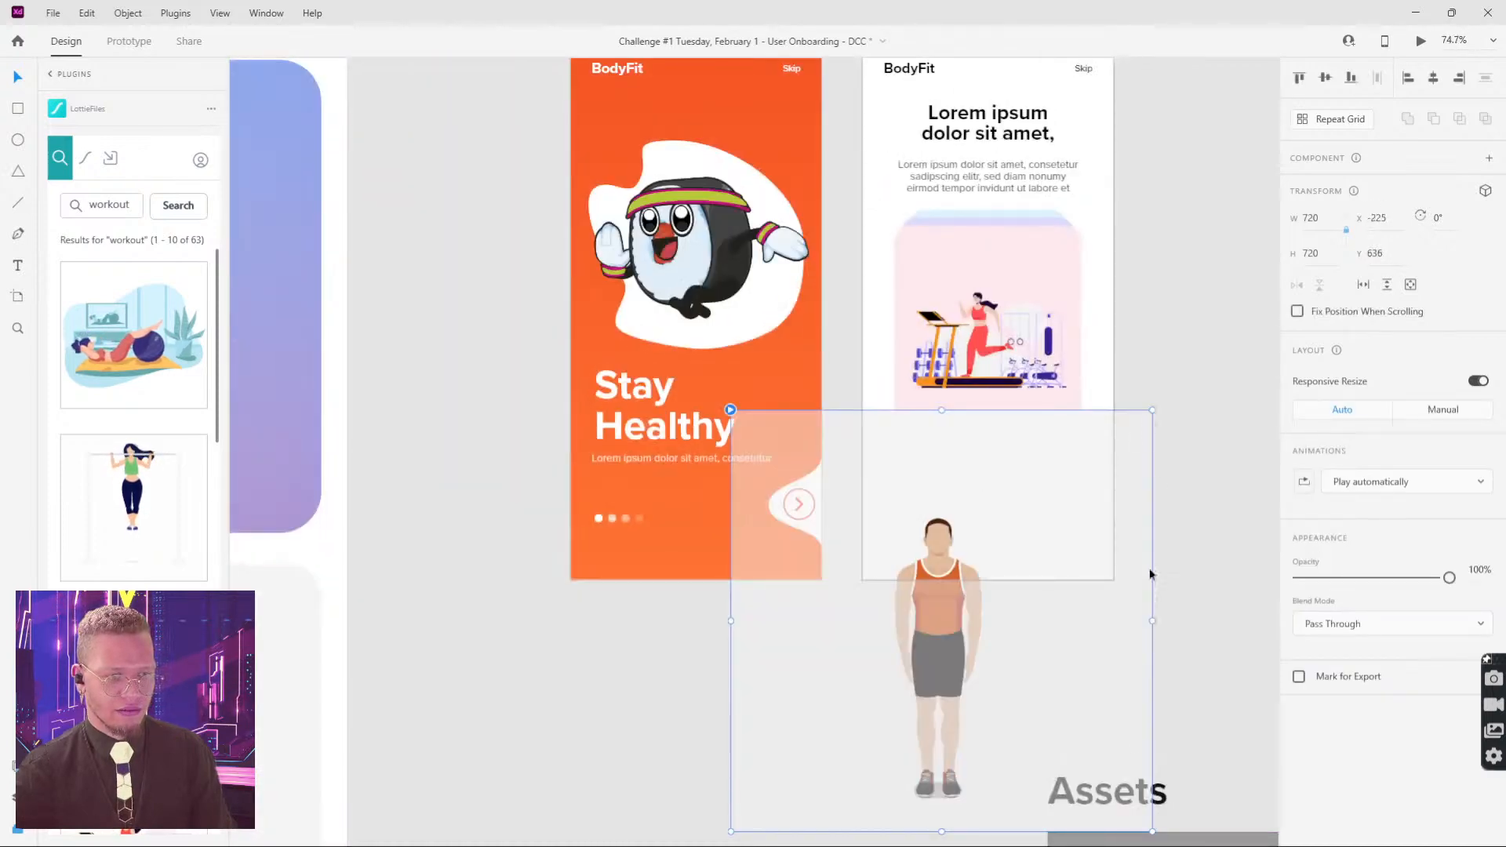
{"action": "left_click_drag", "start_coordinate": [1148, 828], "coordinate": [1086, 546]}
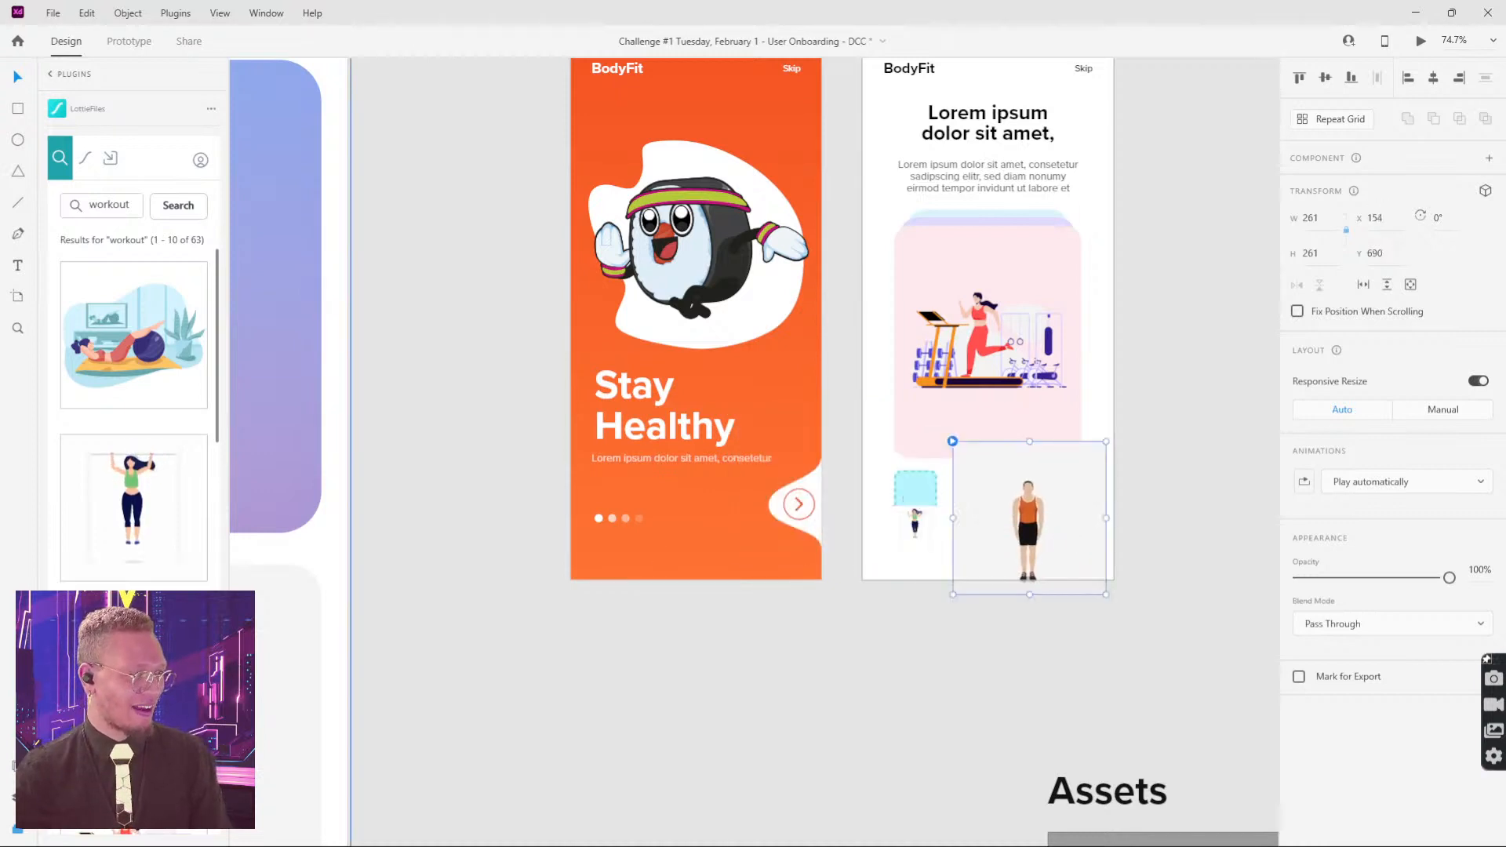
Step: Delete the standing man and chin-up animations from the second onboarding screen
{"action": "scroll", "coordinate": [110, 568], "scroll_direction": "down", "scroll_amount": 15}
{"action": "scroll", "coordinate": [133, 470], "scroll_direction": "down", "scroll_amount": 5}
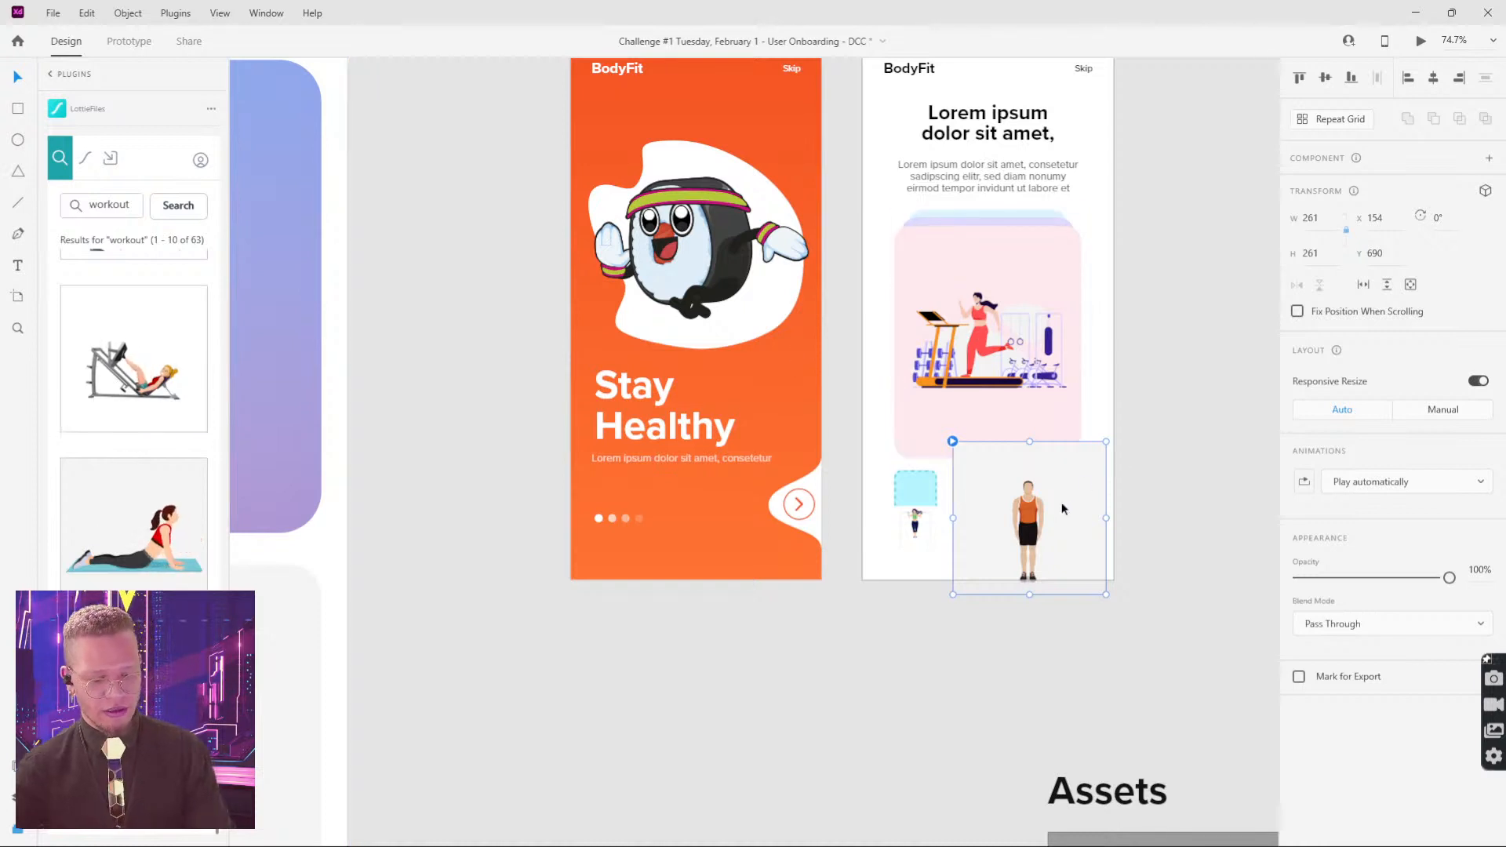
{"action": "key", "text": "Delete"}
{"action": "left_click", "coordinate": [1033, 428]}
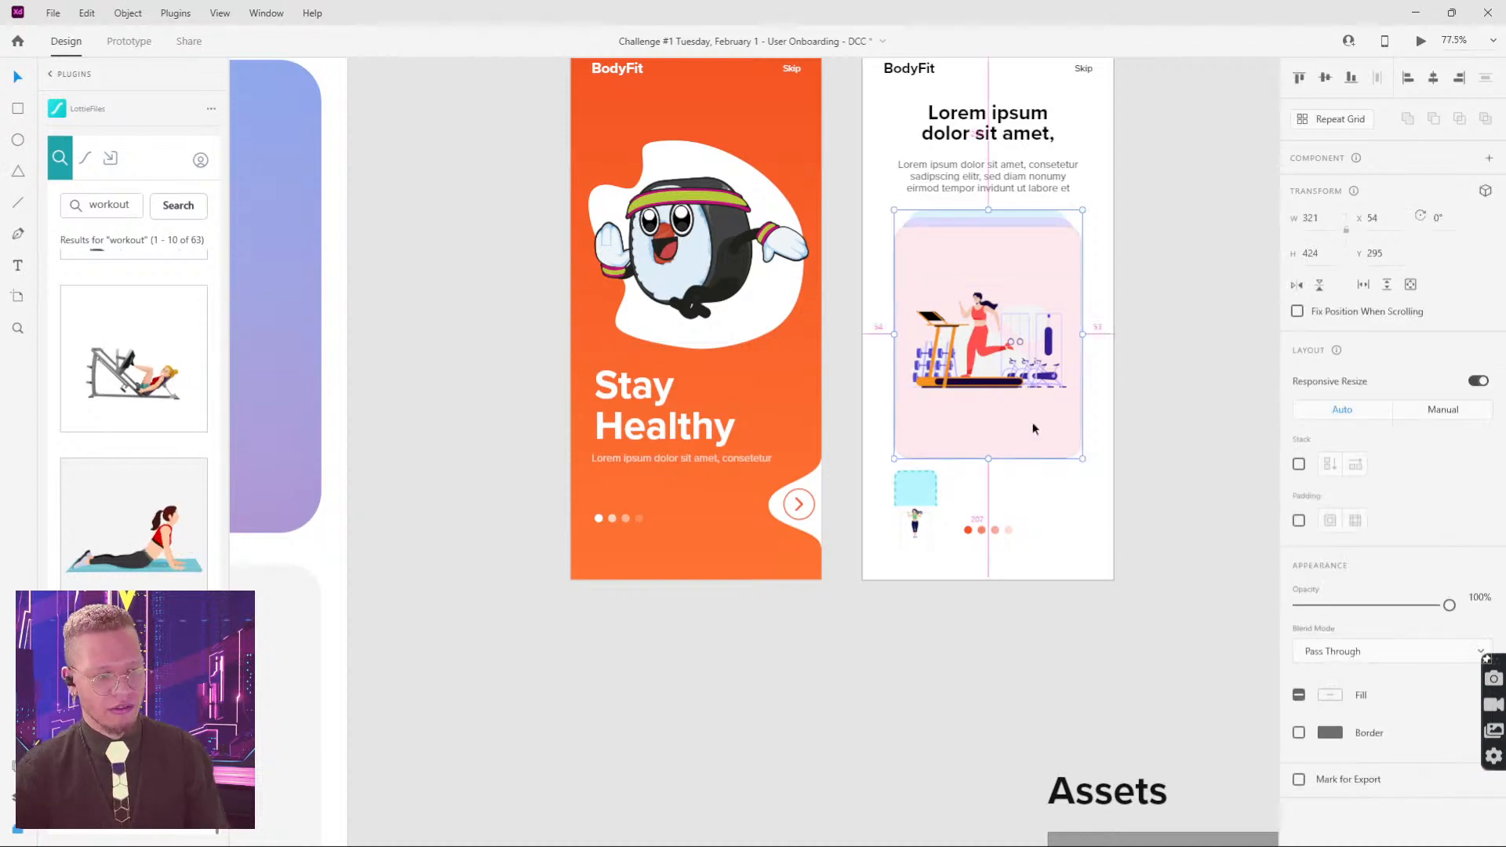
{"action": "scroll", "coordinate": [1033, 428], "scroll_direction": "up", "scroll_amount": 5}
{"action": "left_click", "coordinate": [689, 717]}
{"action": "key", "text": "Delete"}
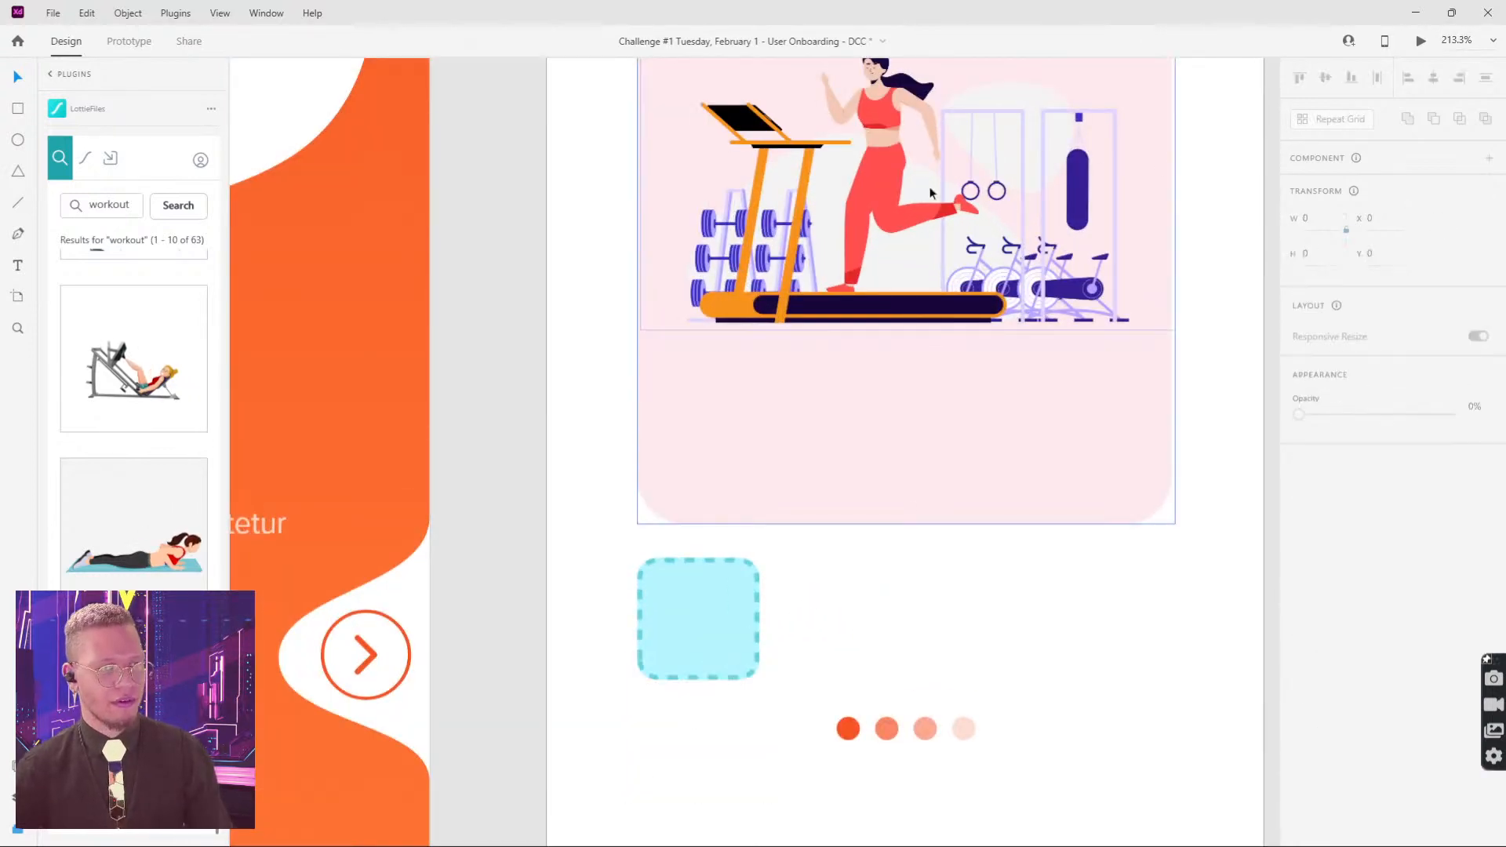
Step: Duplicate the treadmill animation from the pink card and place the copy lower, over the cyan tile
{"action": "left_click", "coordinate": [930, 193]}
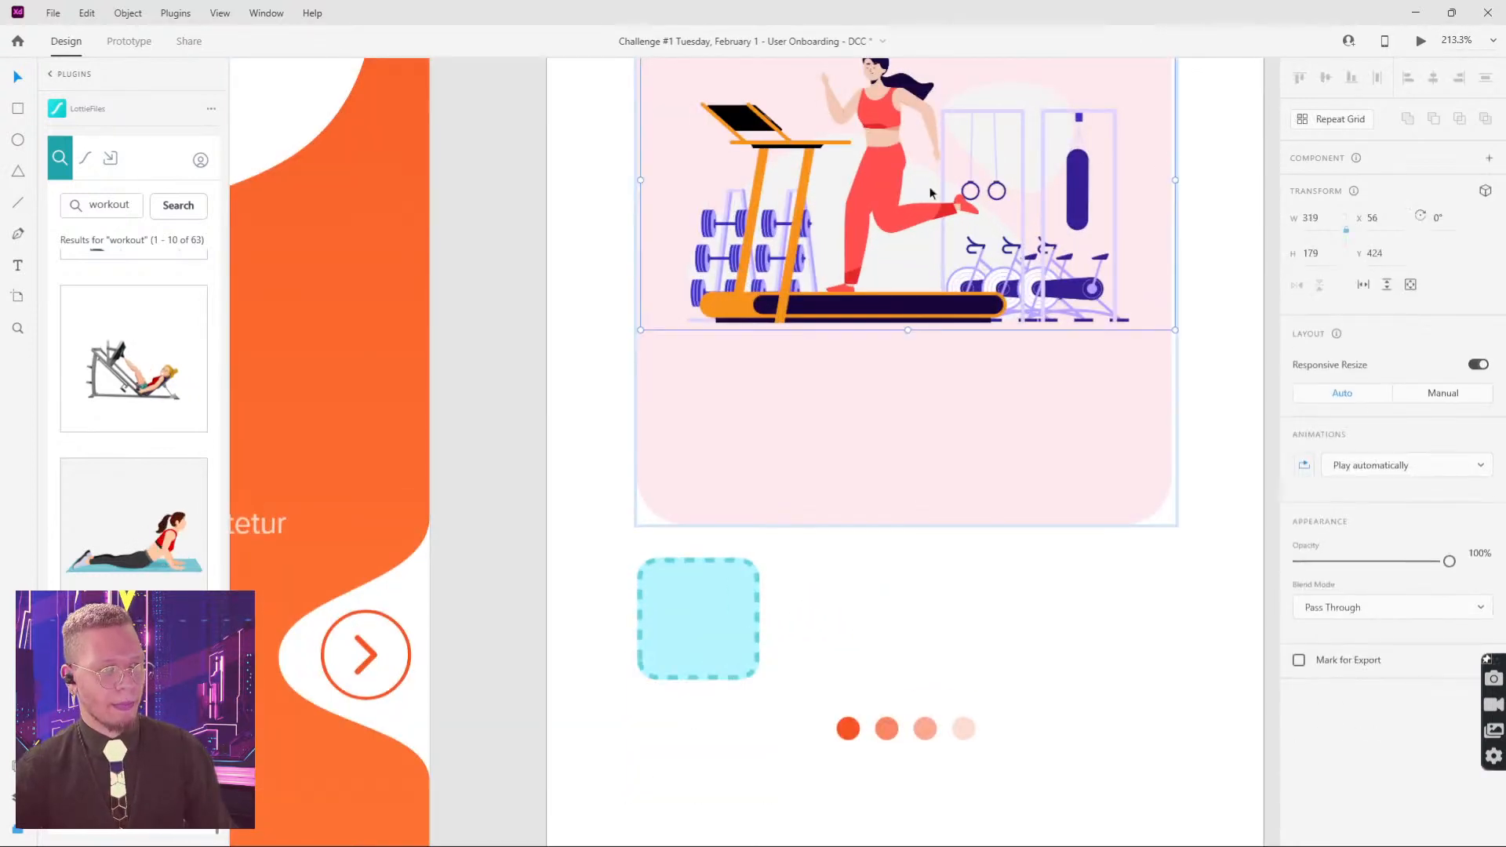
{"action": "left_click", "coordinate": [714, 628]}
{"action": "left_click", "coordinate": [916, 516]}
{"action": "left_click_drag", "start_coordinate": [906, 214], "coordinate": [909, 571], "text": "alt"}
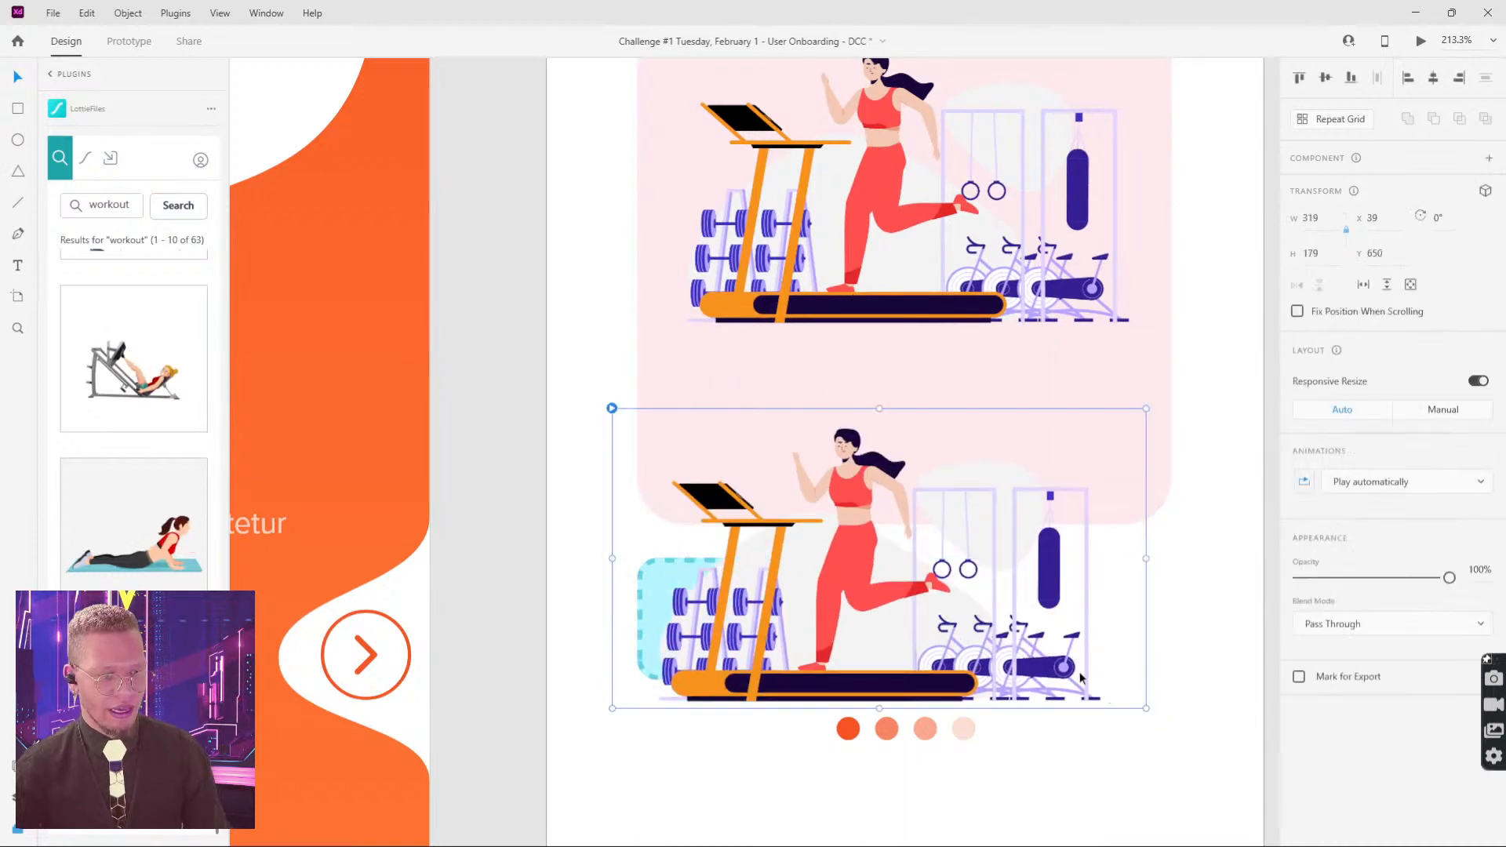
Step: Scale the duplicated treadmill animation down to 63 × 35 and place it inside the cyan dashed tile
{"action": "left_click_drag", "start_coordinate": [1148, 709], "coordinate": [755, 489]}
{"action": "left_click_drag", "start_coordinate": [687, 450], "coordinate": [728, 621]}
{"action": "scroll", "coordinate": [728, 621], "scroll_direction": "up", "scroll_amount": 5}
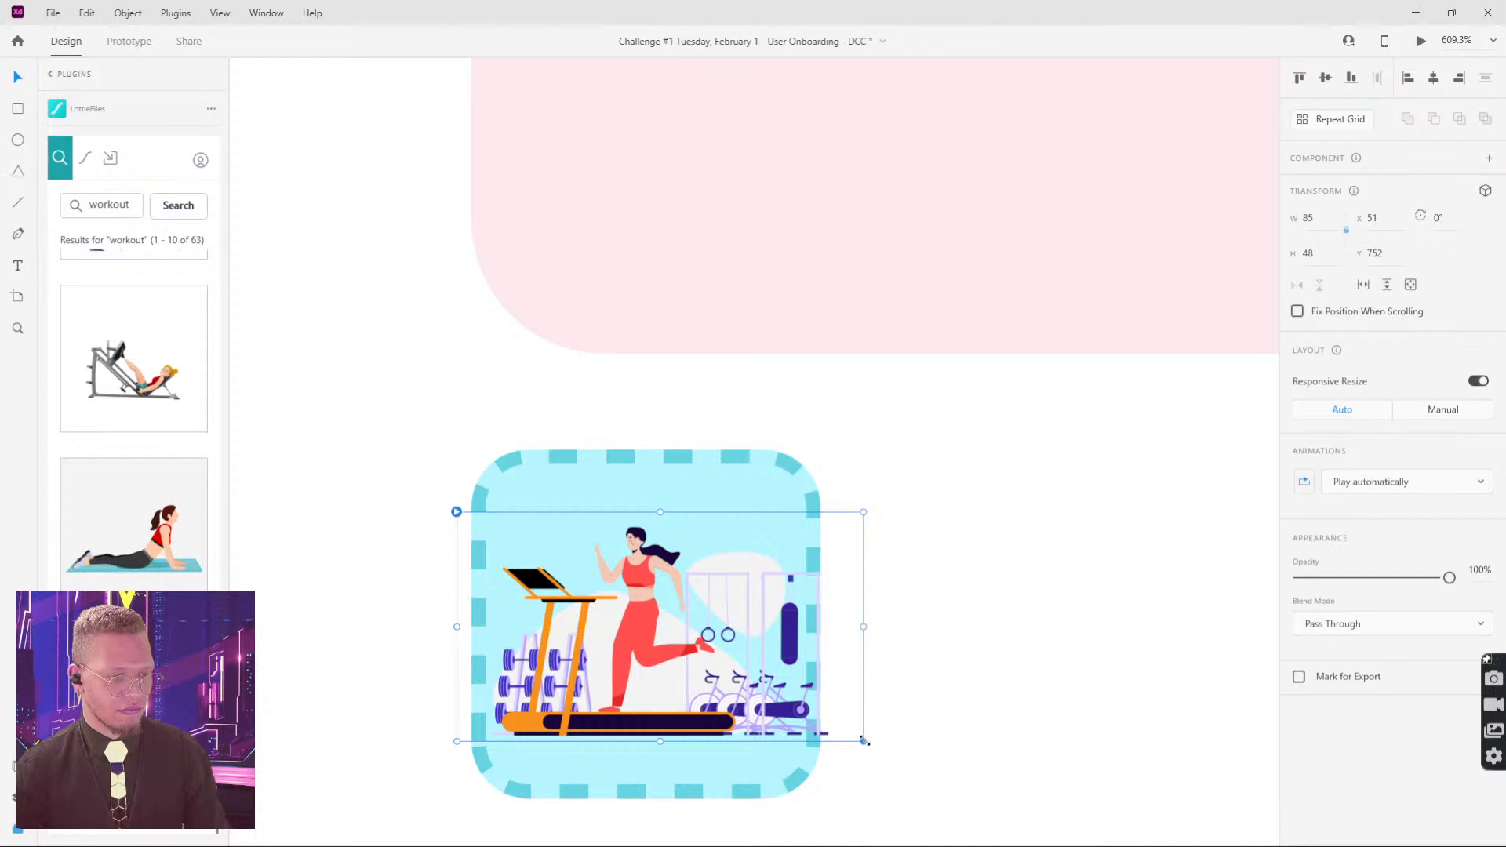
{"action": "left_click_drag", "start_coordinate": [863, 740], "coordinate": [759, 679]}
{"action": "left_click_drag", "start_coordinate": [632, 595], "coordinate": [670, 625]}
{"action": "scroll", "coordinate": [999, 566], "scroll_direction": "down", "scroll_amount": 1}
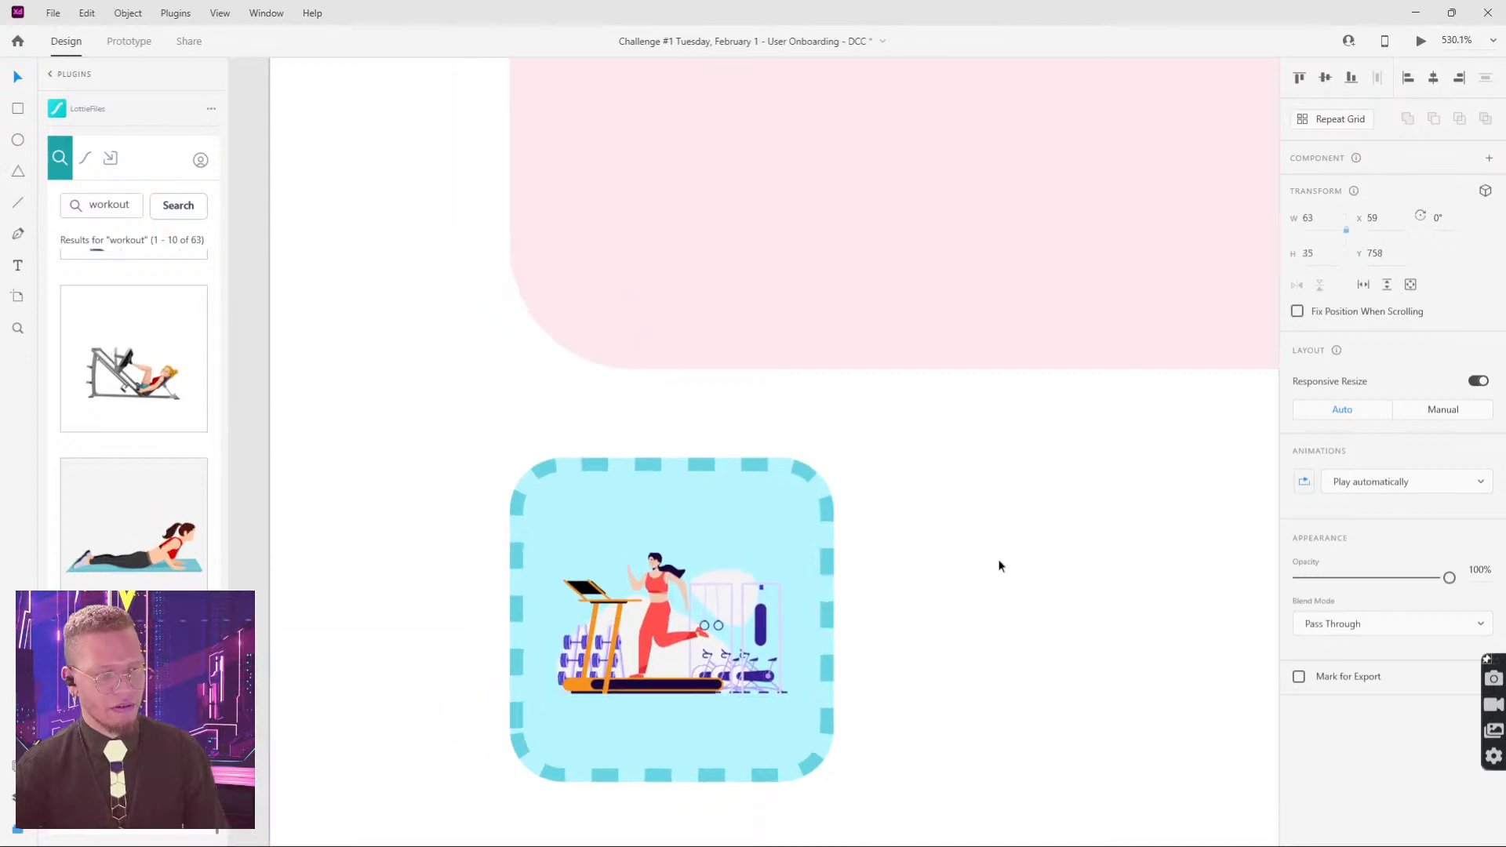
Step: Group the cyan tile with its treadmill animation and repeat it horizontally with Repeat Grid into a row of three
{"action": "scroll", "coordinate": [999, 566], "scroll_direction": "down", "scroll_amount": 5}
{"action": "left_click", "coordinate": [900, 637], "text": "shift"}
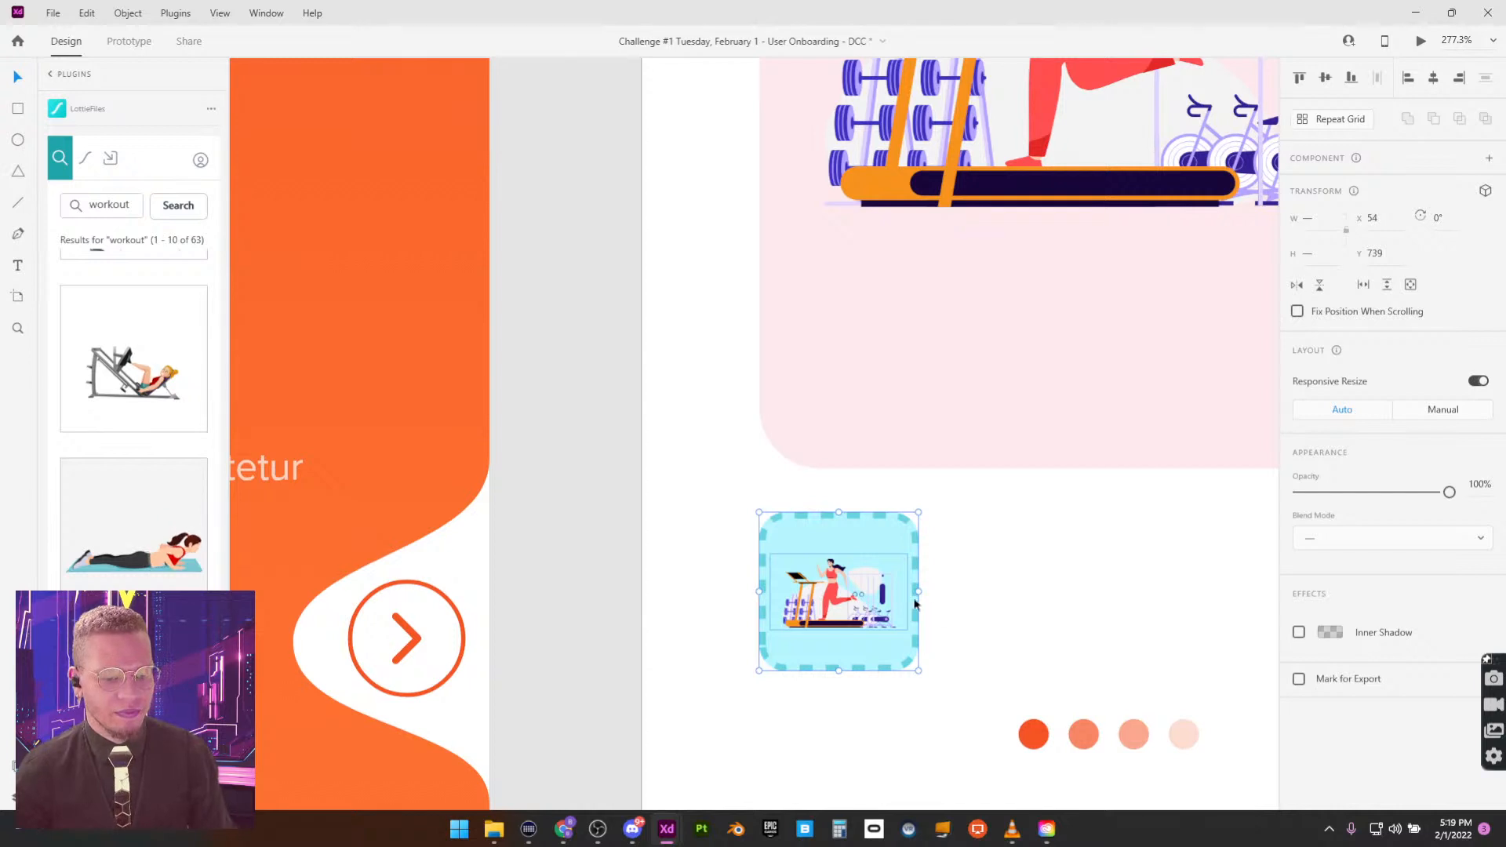
{"action": "scroll", "coordinate": [765, 475], "scroll_direction": "right", "scroll_amount": 5}
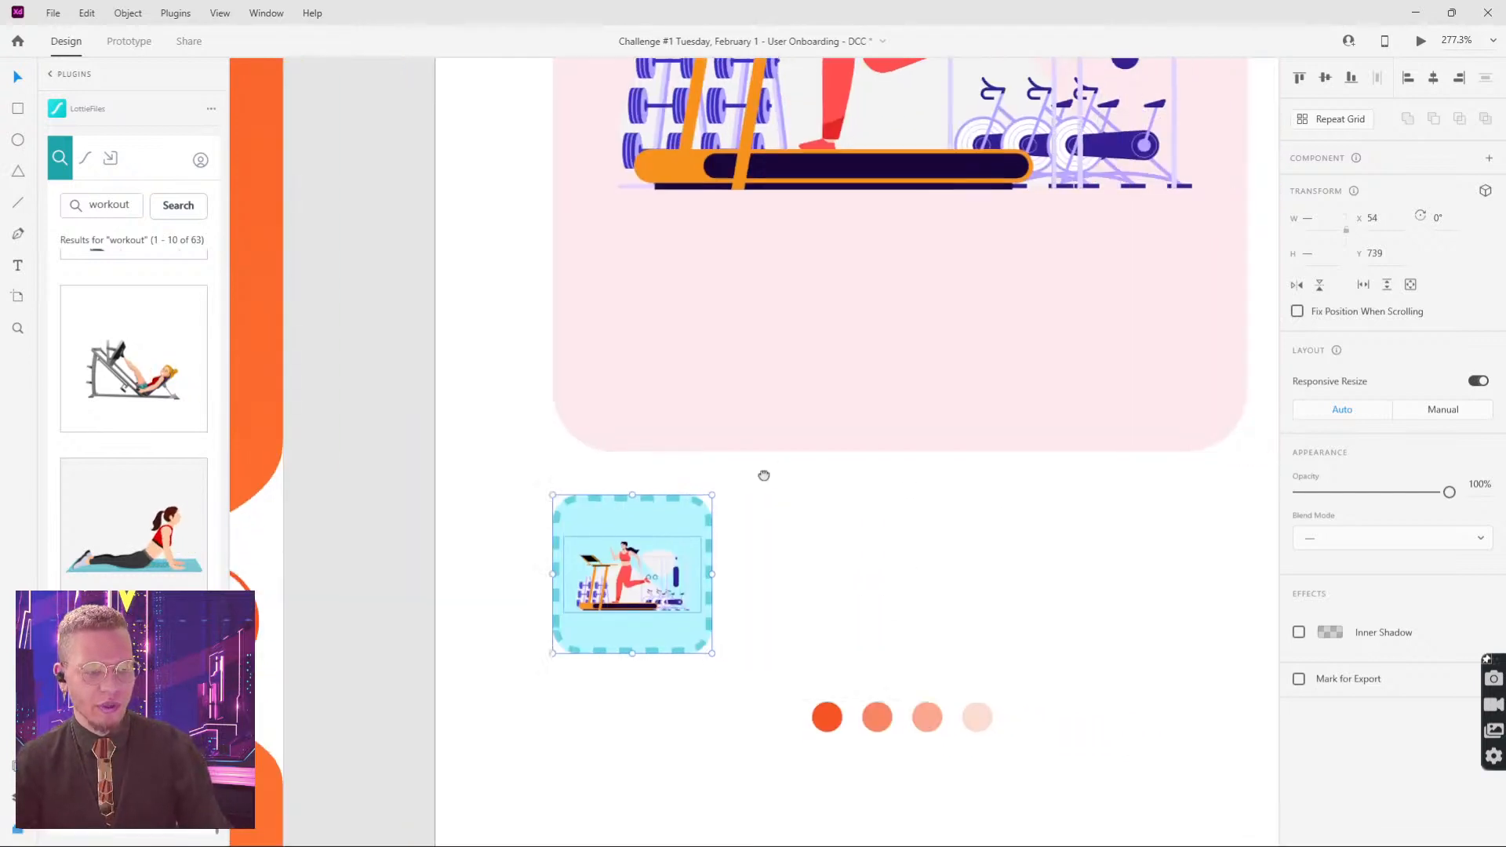
{"action": "key", "text": "ctrl+g"}
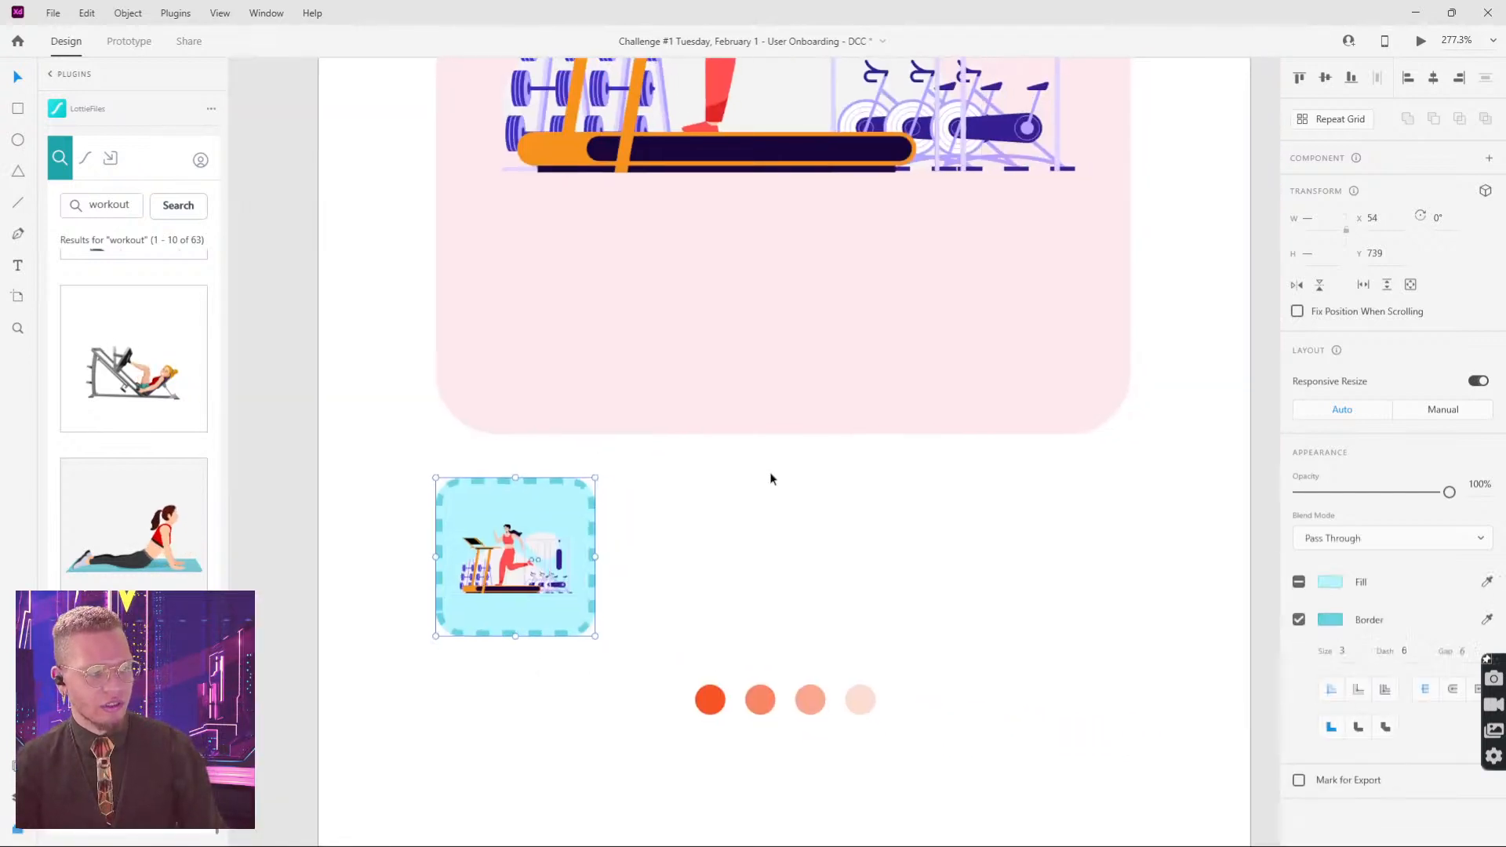
{"action": "key", "text": "ctrl+r"}
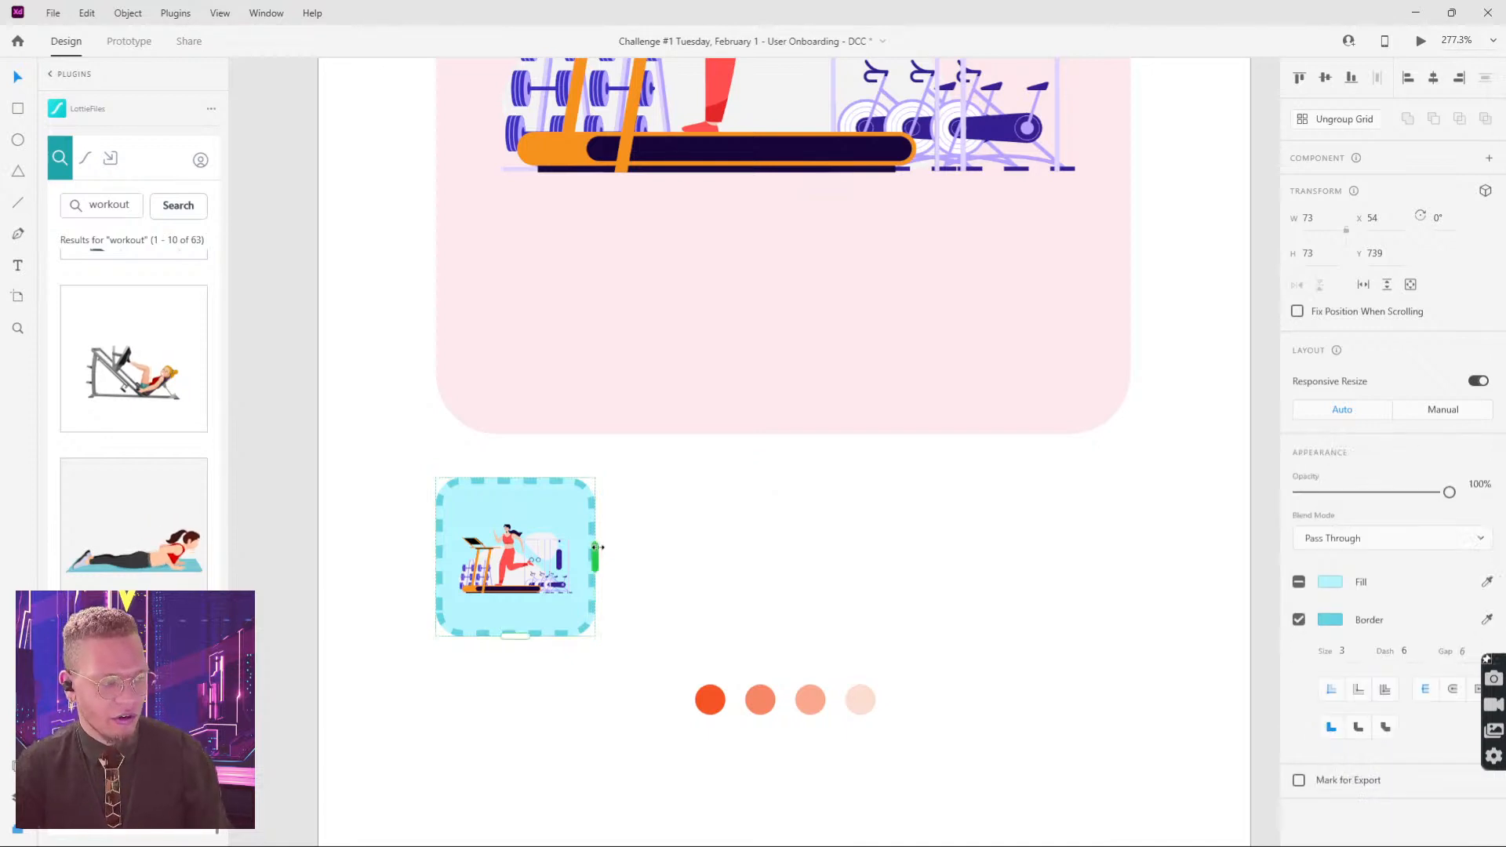
{"action": "left_click_drag", "start_coordinate": [596, 548], "coordinate": [1018, 538]}
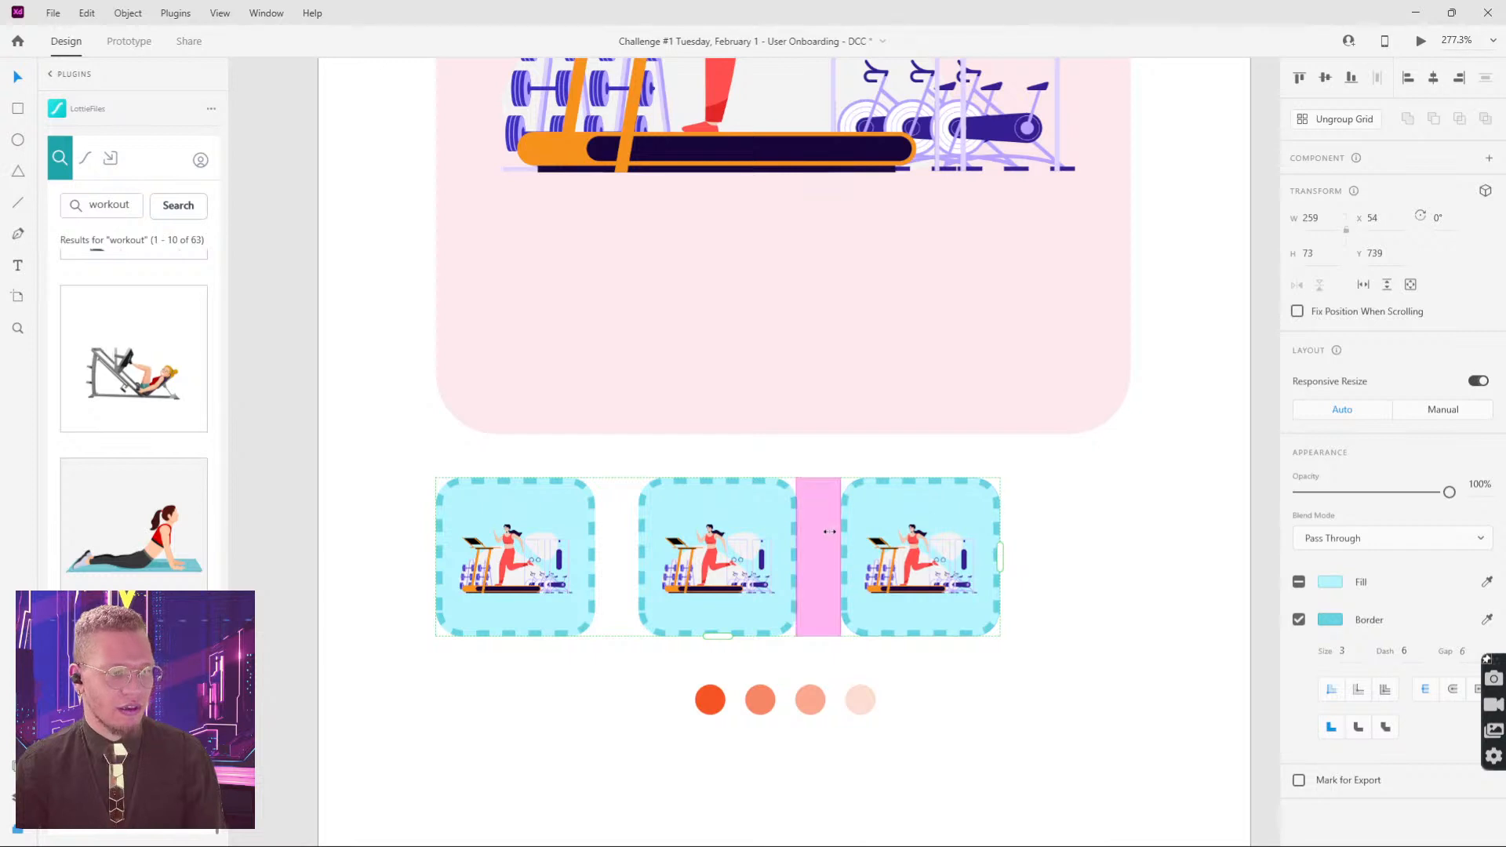
Step: Space the three tiles 50 apart and turn the repeat grid into an ordinary group
{"action": "left_click_drag", "start_coordinate": [828, 522], "coordinate": [949, 507]}
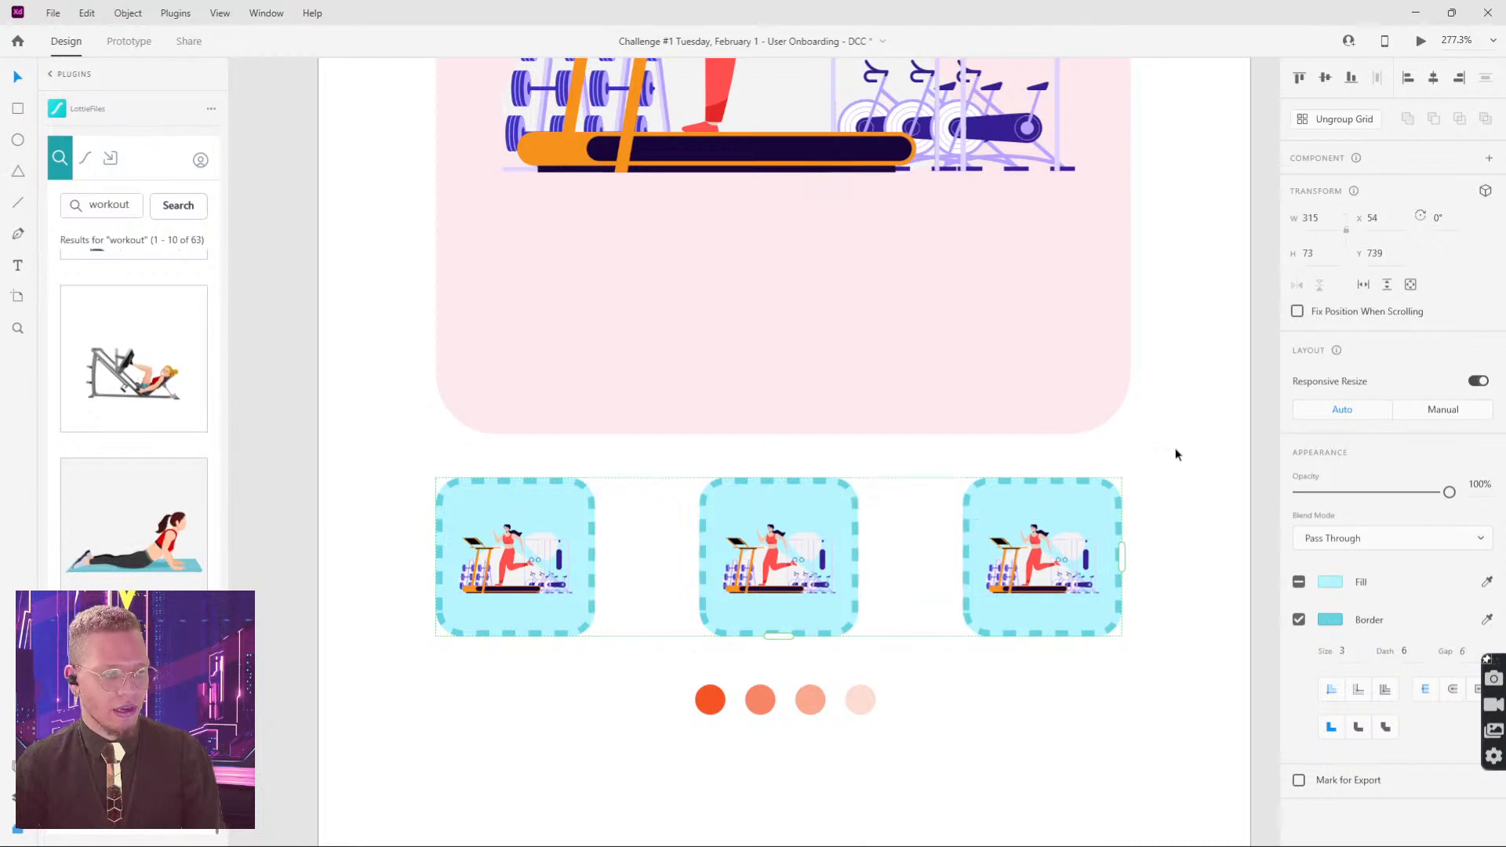
{"action": "left_click_drag", "start_coordinate": [910, 554], "coordinate": [919, 556]}
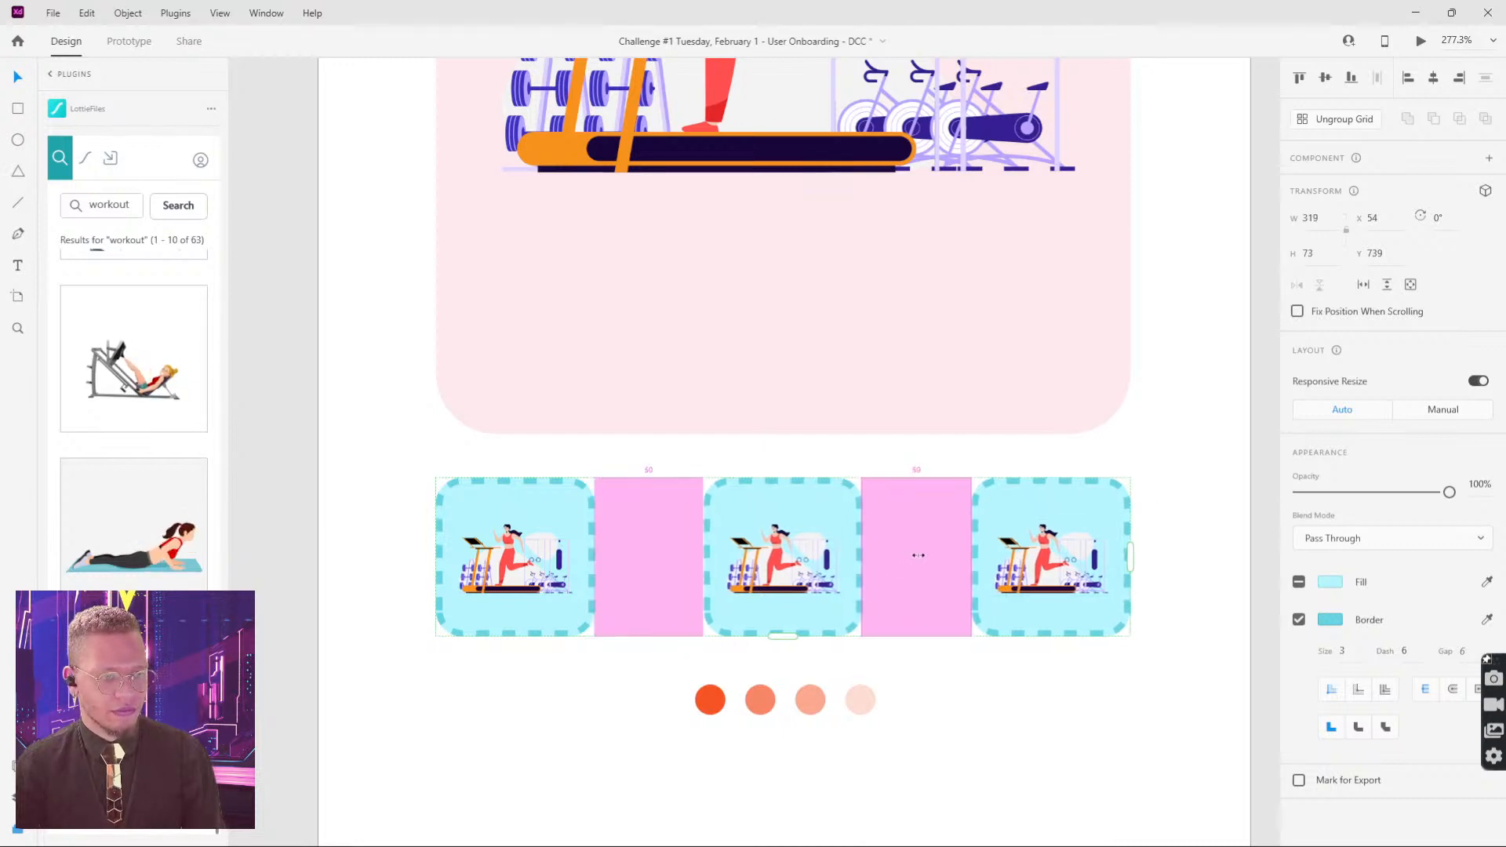
{"action": "left_click", "coordinate": [1138, 483]}
{"action": "left_click", "coordinate": [1102, 561]}
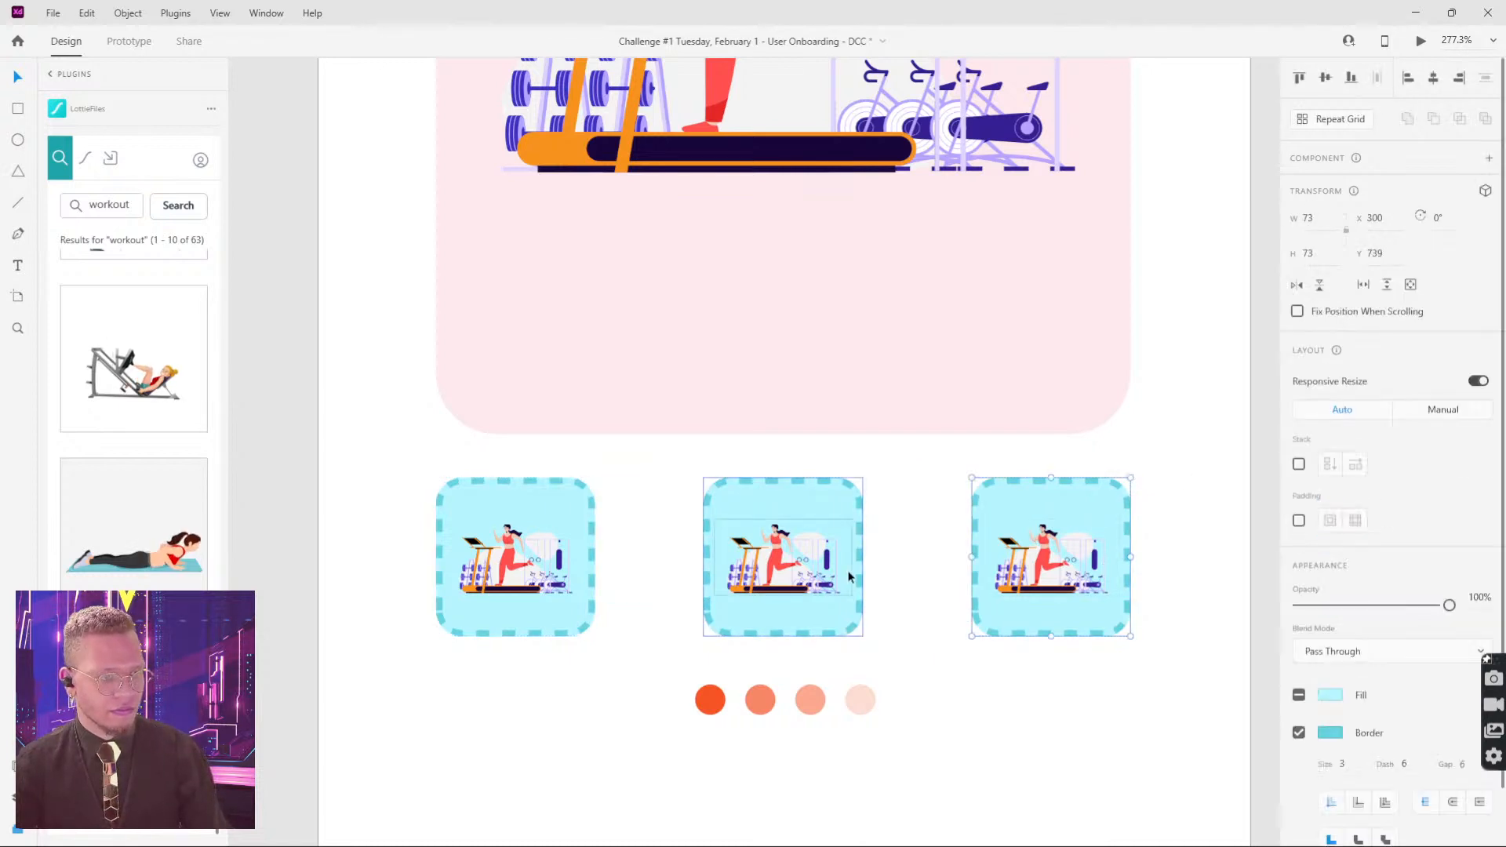
{"action": "key", "text": "Escape"}
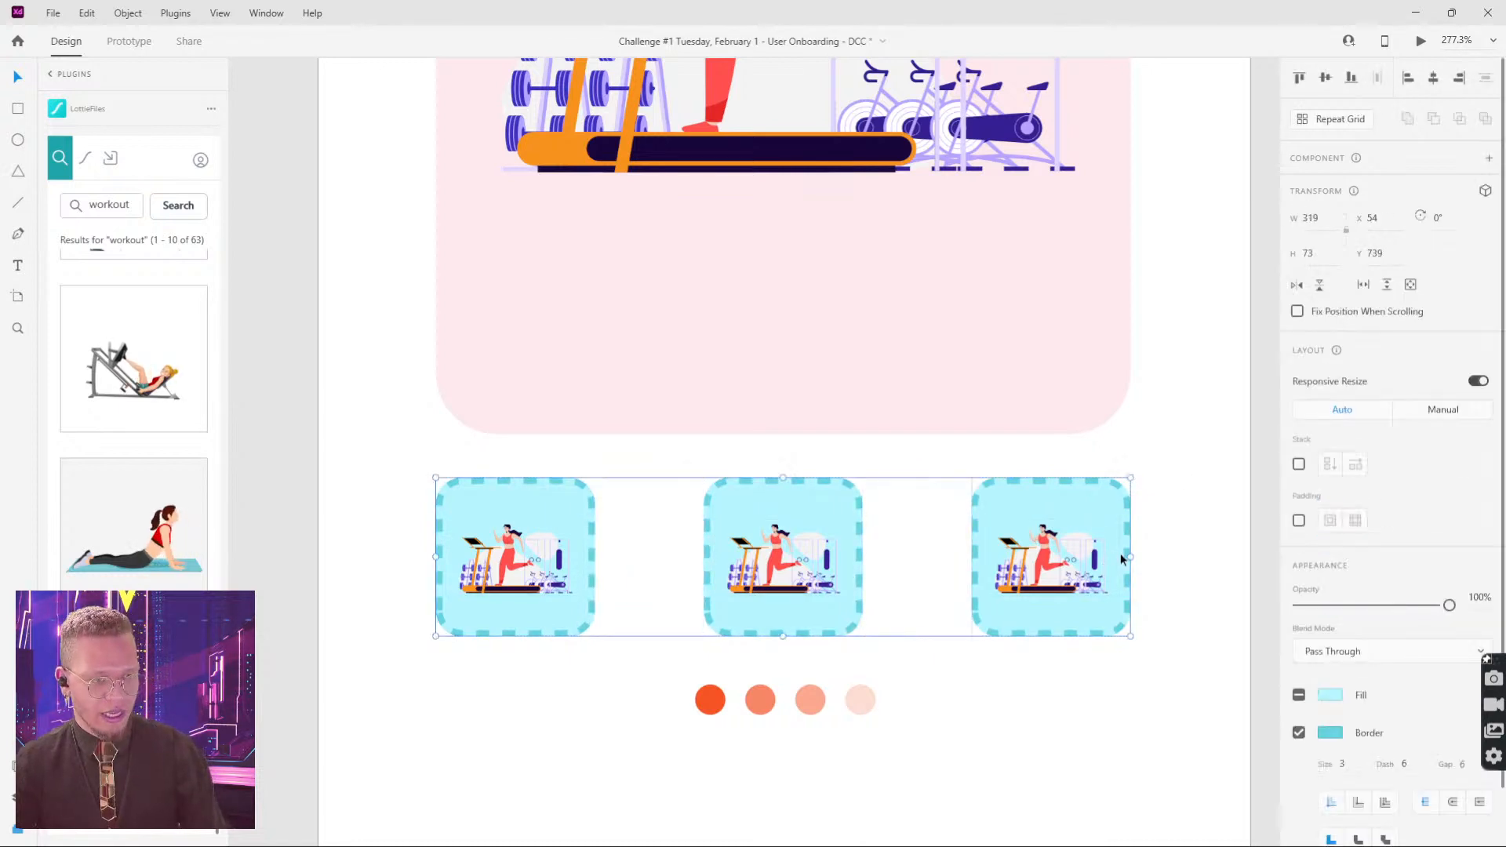
Step: Narrow the tile group to a width of 251 and centre it horizontally on the second onboarding screen
{"action": "left_click_drag", "start_coordinate": [1130, 556], "coordinate": [1135, 556]}
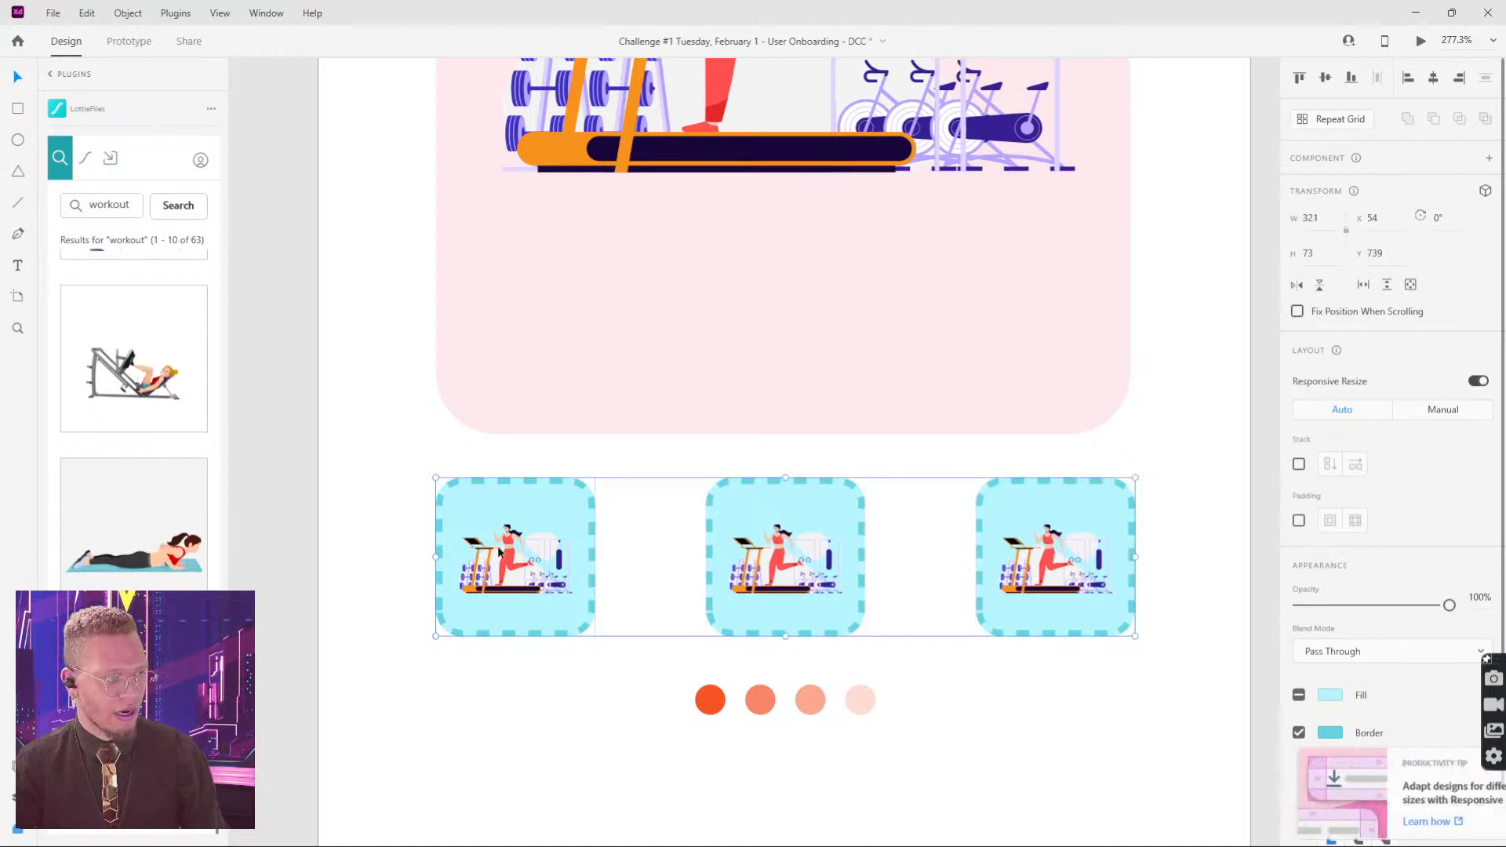
{"action": "left_click_drag", "start_coordinate": [499, 553], "coordinate": [501, 553]}
{"action": "left_click_drag", "start_coordinate": [1136, 557], "coordinate": [1126, 556]}
{"action": "scroll", "coordinate": [1190, 492], "scroll_direction": "down", "scroll_amount": 6}
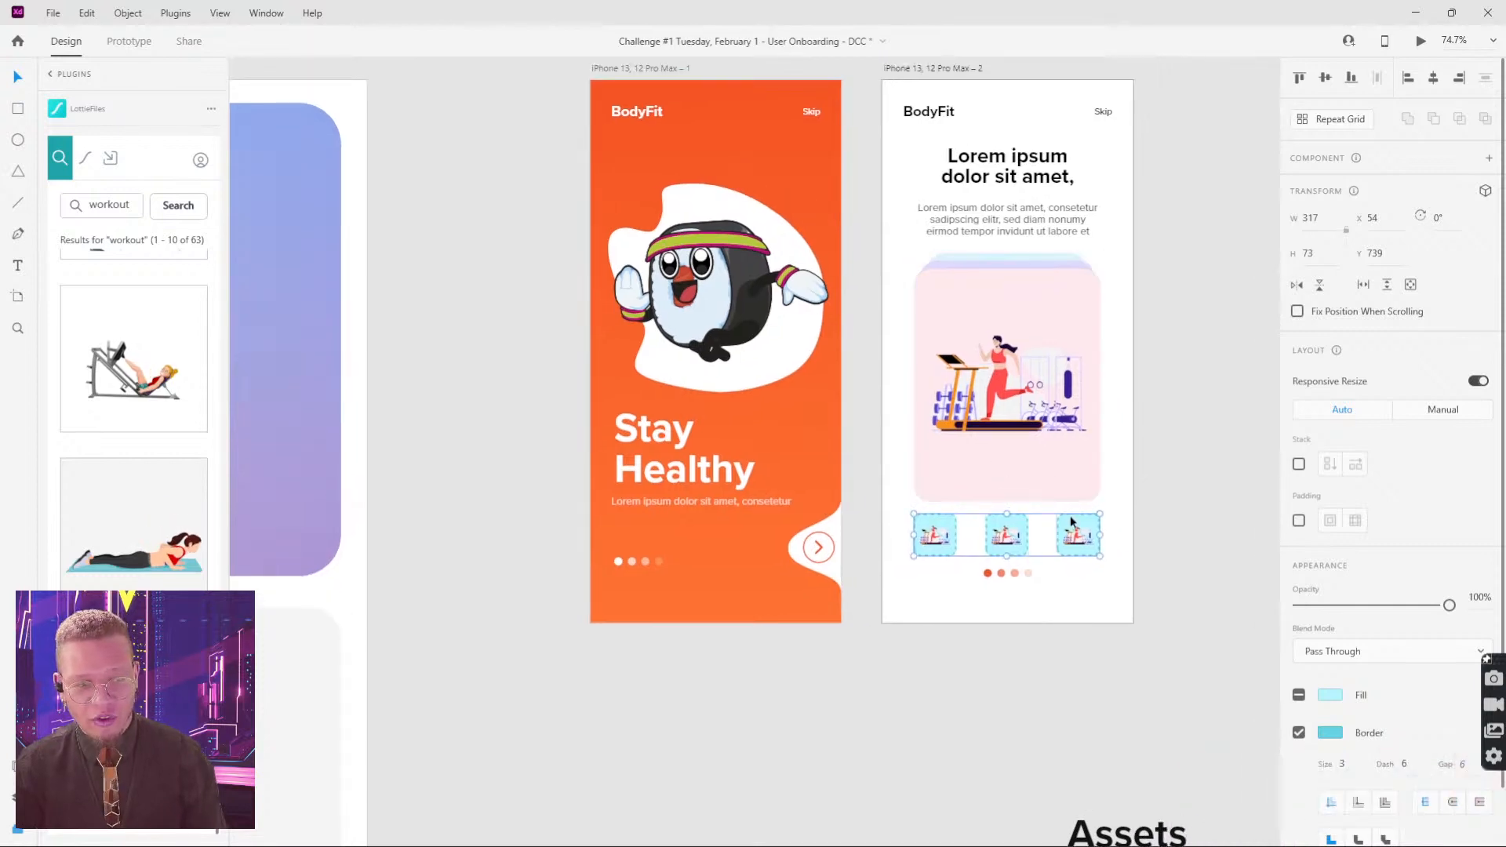
{"action": "left_click_drag", "start_coordinate": [1100, 535], "coordinate": [1081, 534]}
{"action": "scroll", "coordinate": [1090, 579], "scroll_direction": "up", "scroll_amount": 4}
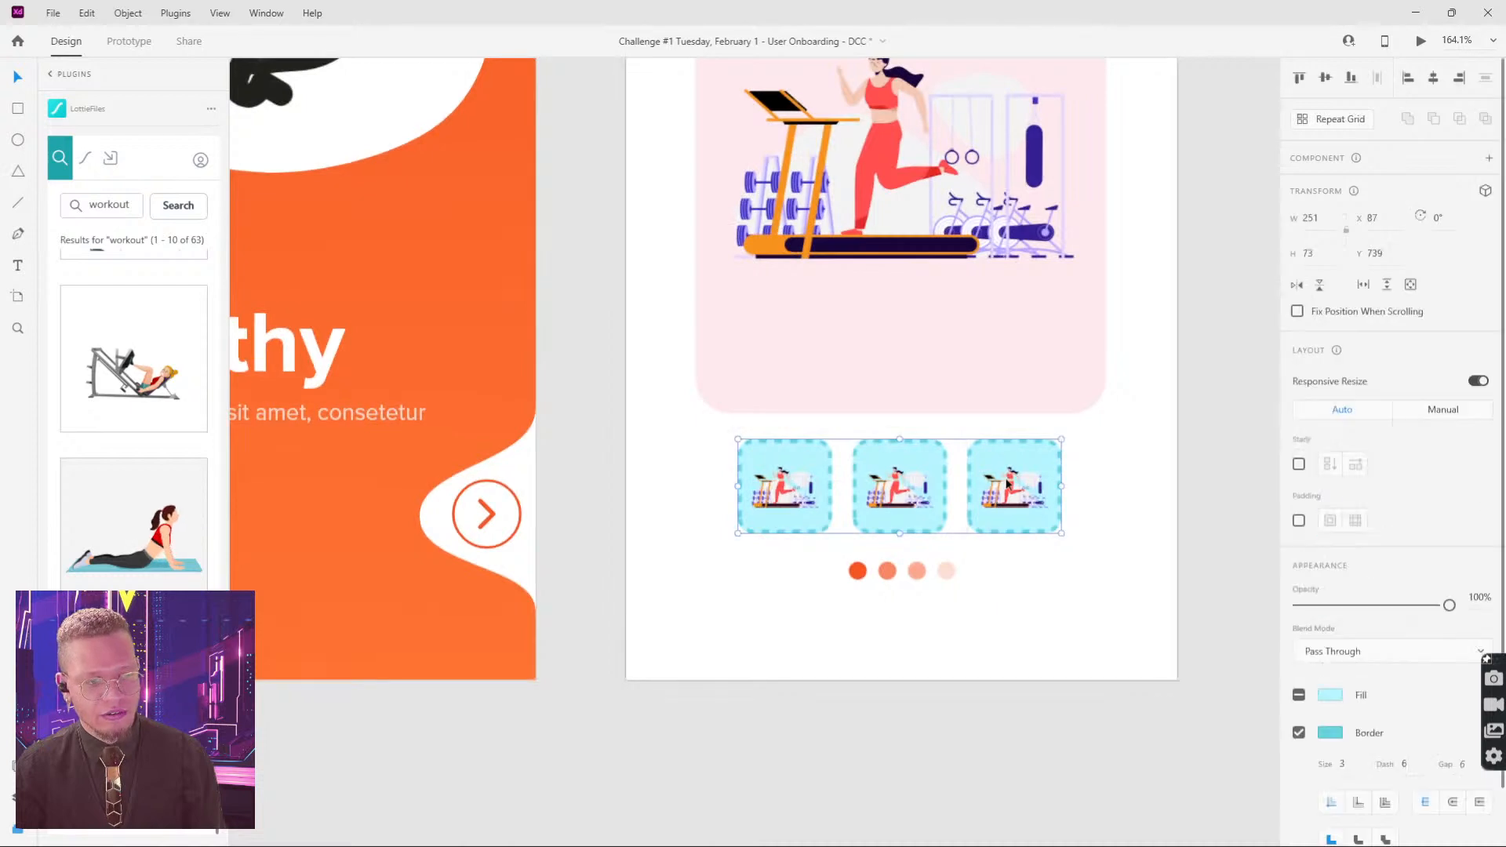
{"action": "left_click", "coordinate": [1435, 84]}
{"action": "scroll", "coordinate": [1117, 430], "scroll_direction": "down", "scroll_amount": 3}
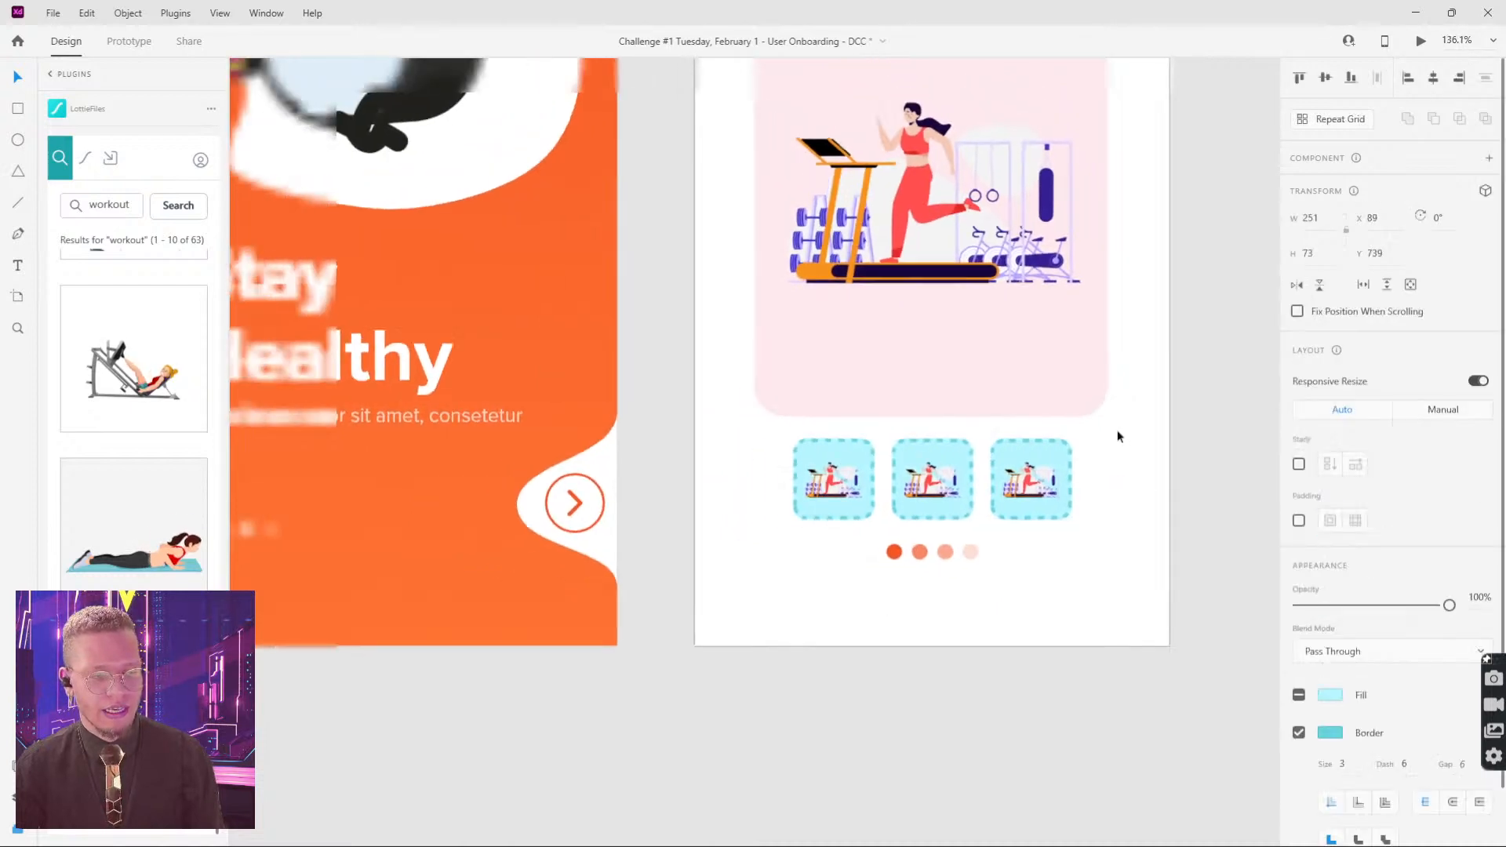
Step: Move the pagination dots below the tile row down to Y 847
{"action": "left_click", "coordinate": [830, 464]}
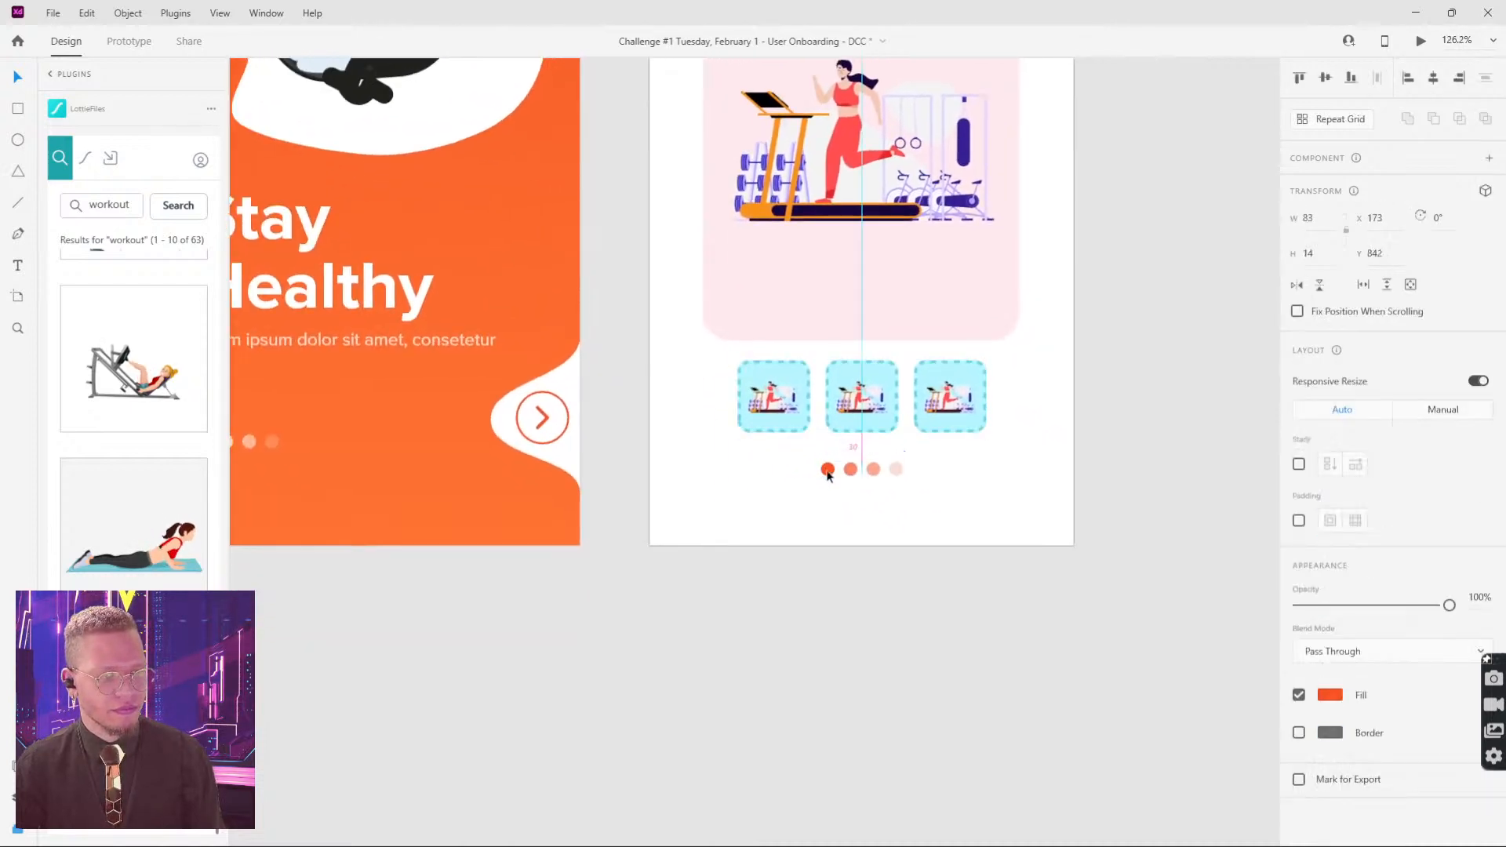
{"action": "scroll", "coordinate": [1143, 322], "scroll_direction": "down", "scroll_amount": 3}
{"action": "scroll", "coordinate": [1020, 479], "scroll_direction": "down", "scroll_amount": 3}
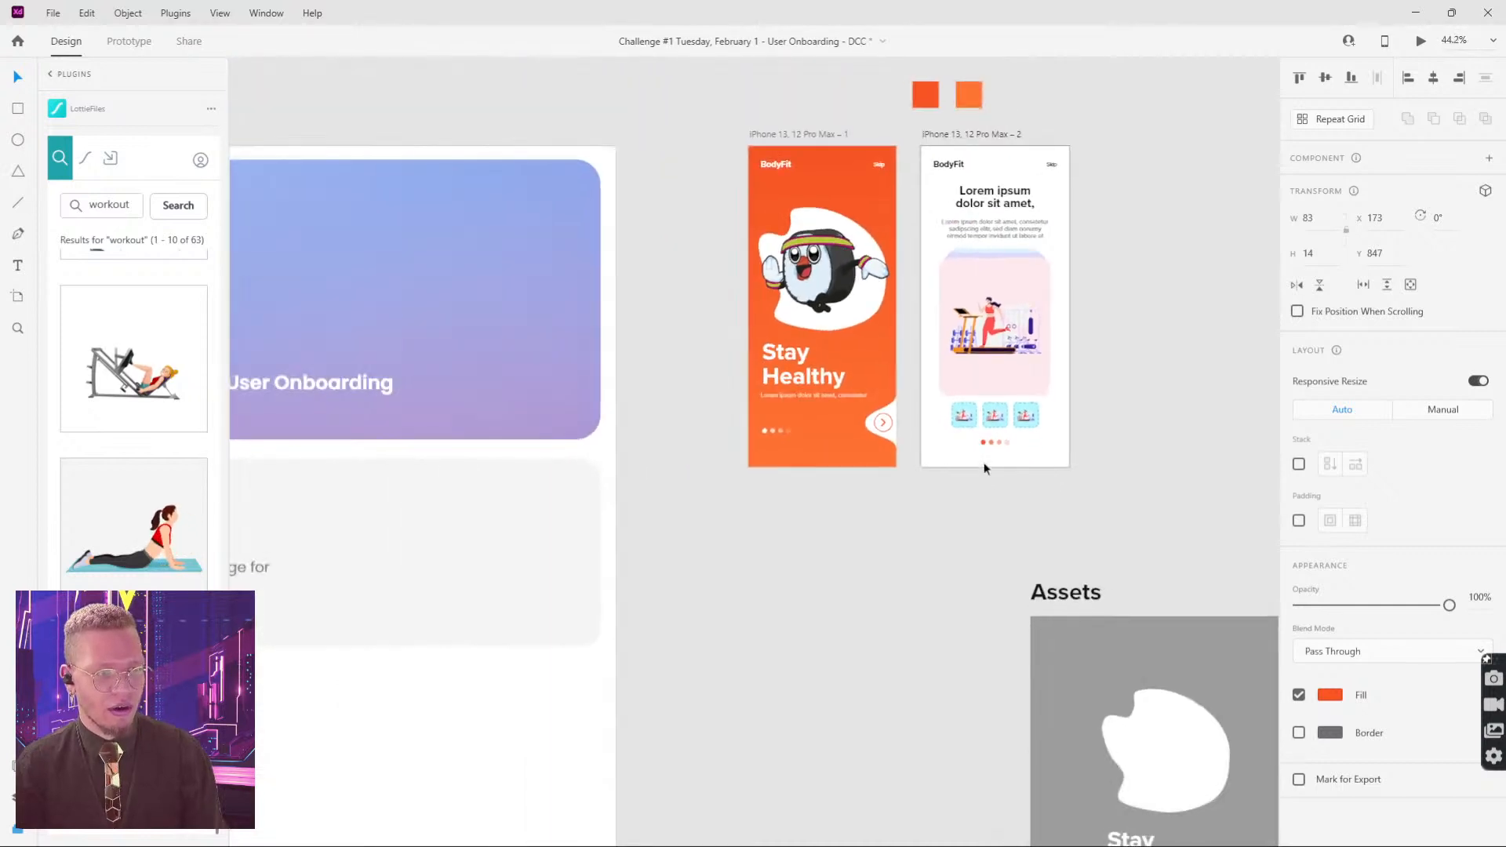
Step: Mark the second pagination dot as active with 100% opacity and set the first and third dots to 20%
{"action": "scroll", "coordinate": [1002, 447], "scroll_direction": "up", "scroll_amount": 8}
{"action": "double_click", "coordinate": [813, 373]}
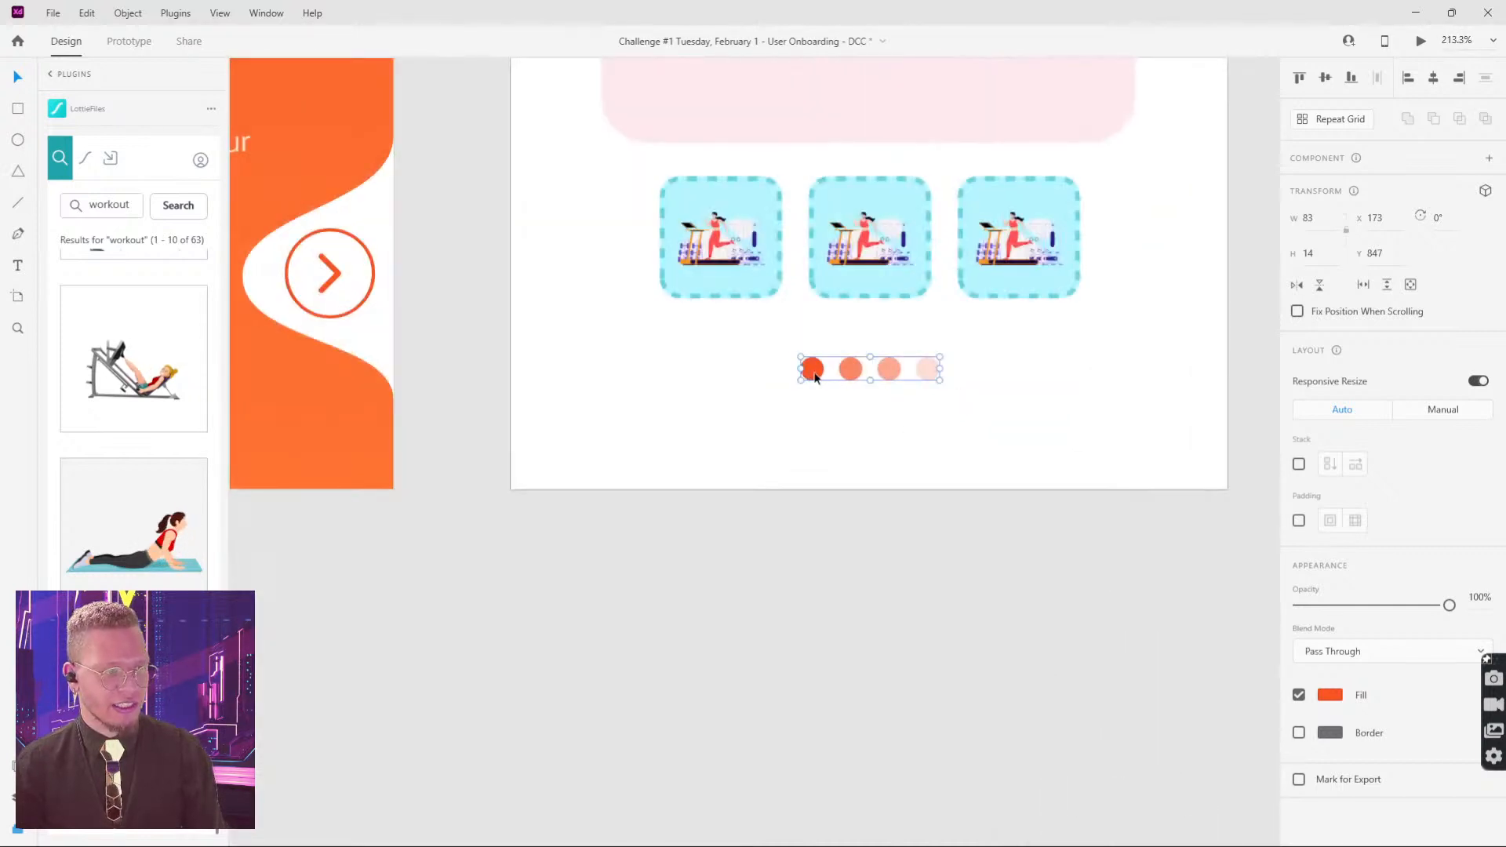
{"action": "key", "text": "2"}
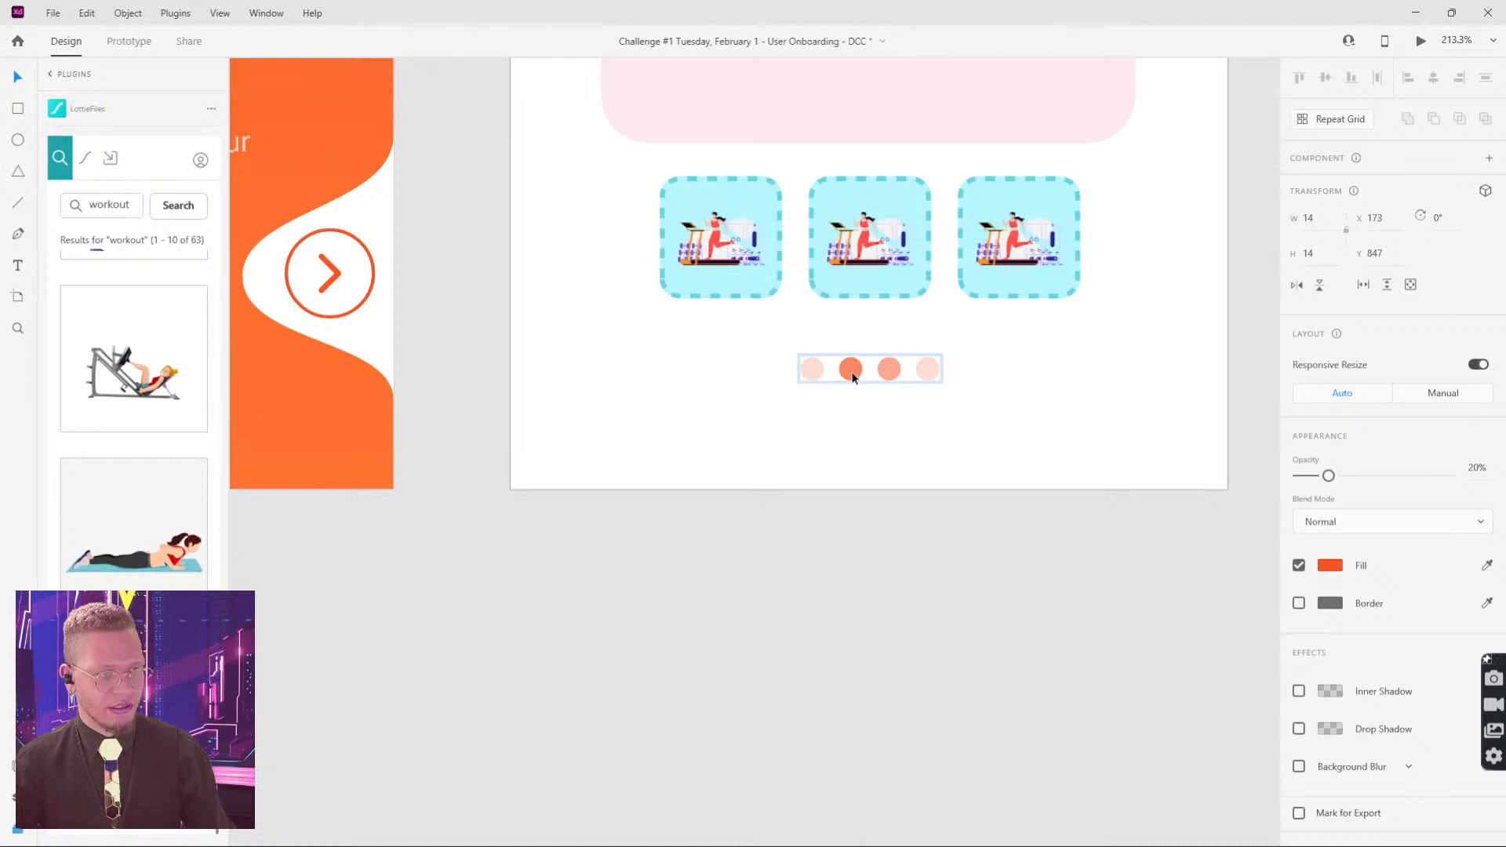
{"action": "left_click", "coordinate": [853, 370]}
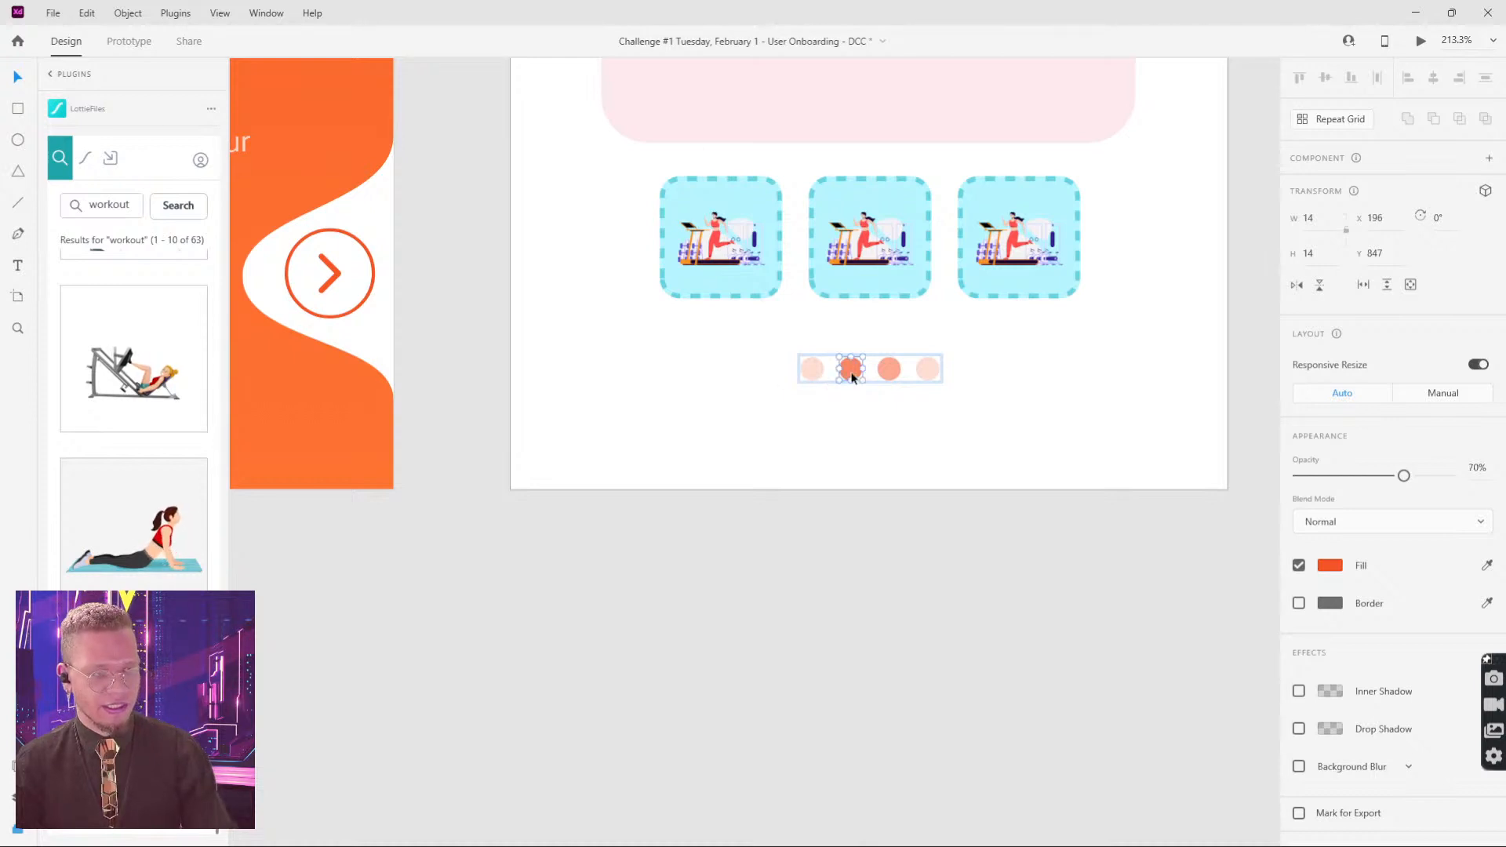
{"action": "key", "text": "0"}
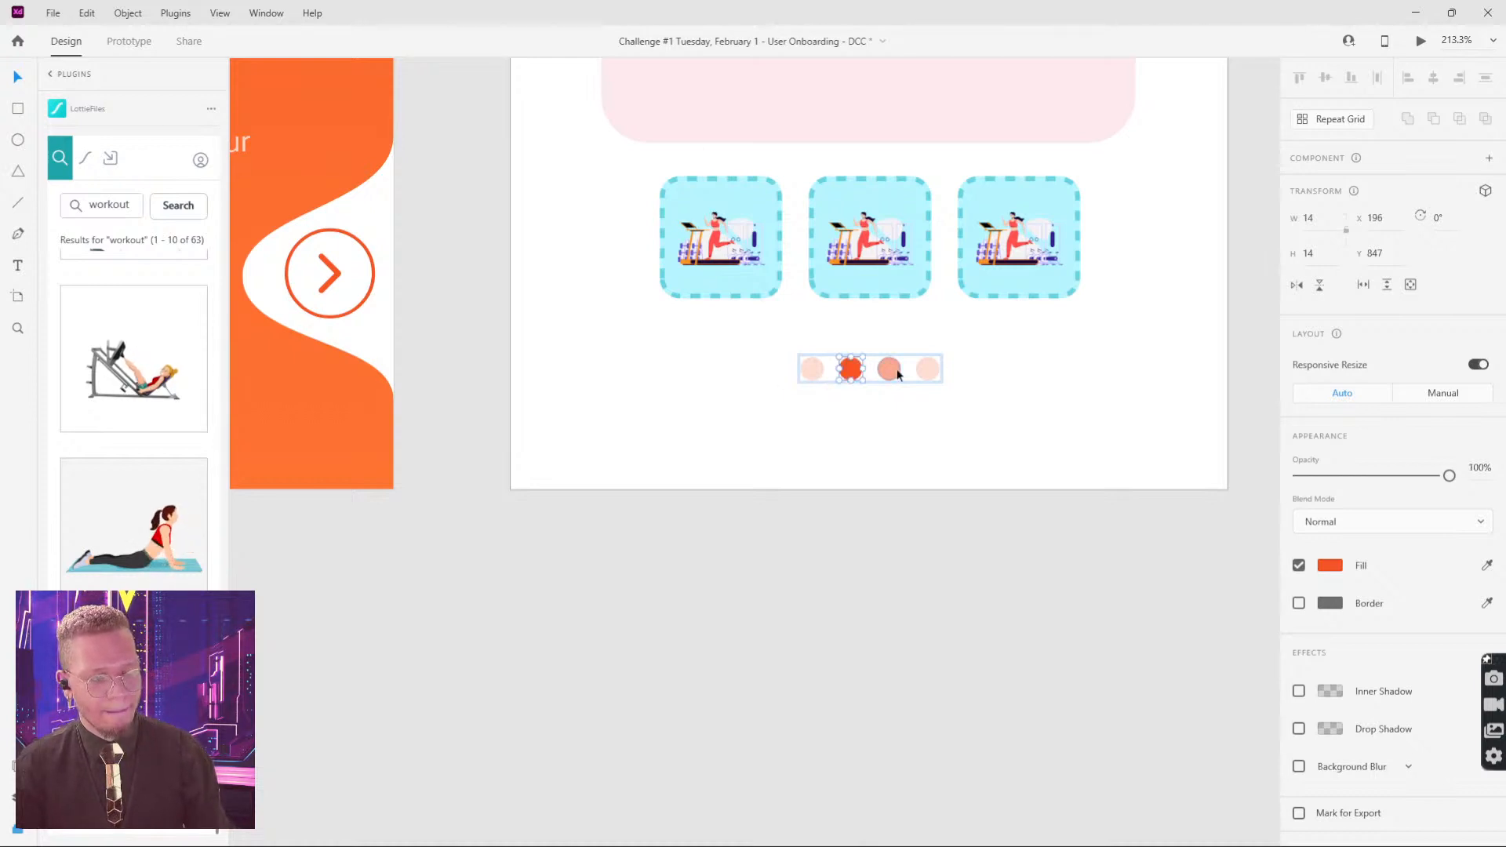
{"action": "left_click", "coordinate": [898, 373]}
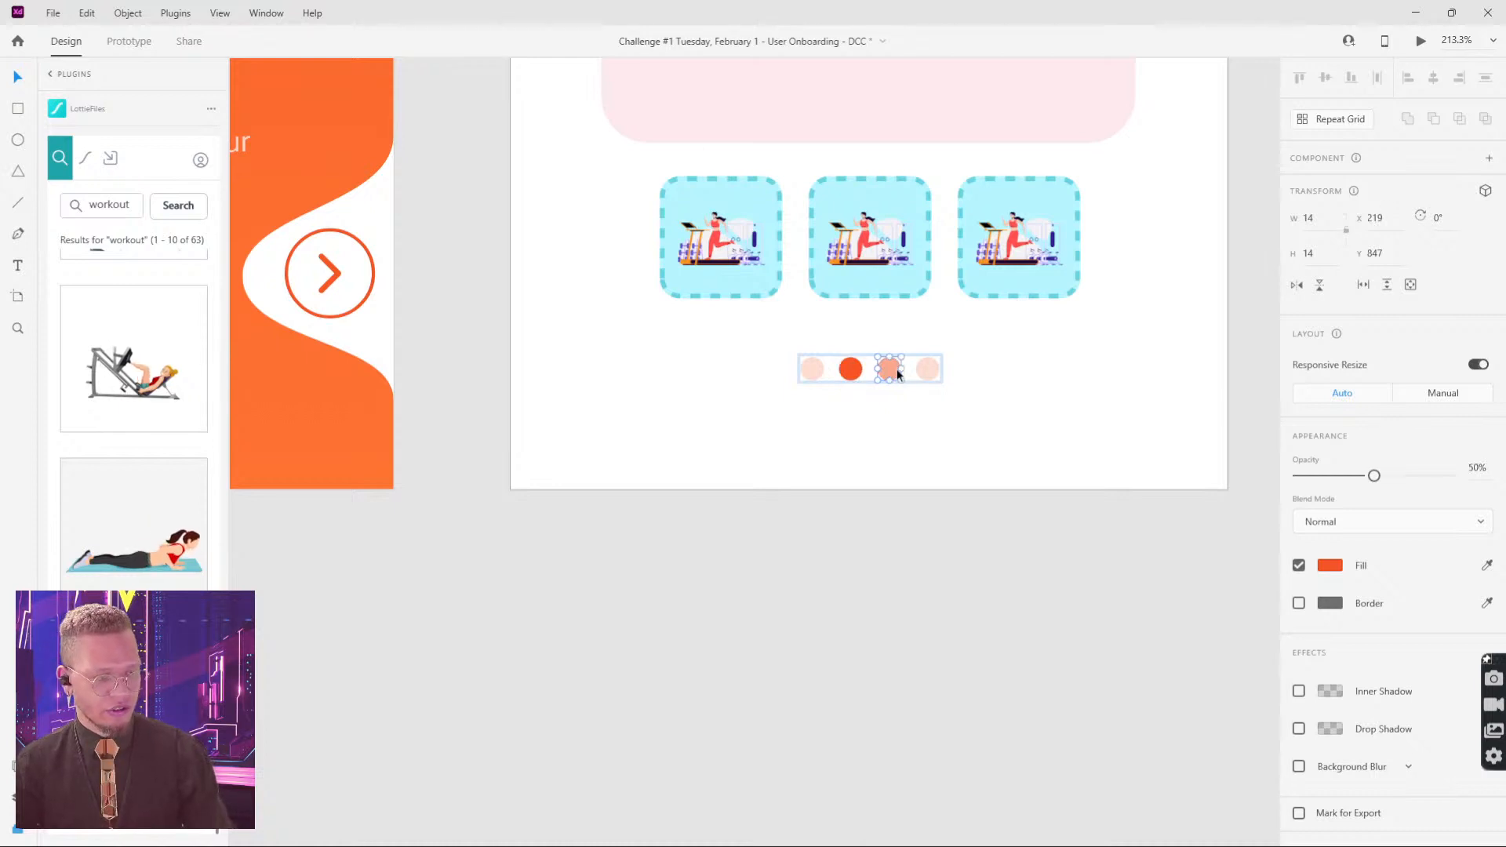
{"action": "key", "text": "2"}
{"action": "left_click", "coordinate": [1015, 446]}
Step: Shorten the subtitle's text box on the second onboarding screen to a height of 46 for two lines
{"action": "scroll", "coordinate": [1015, 441], "scroll_direction": "down", "scroll_amount": 6}
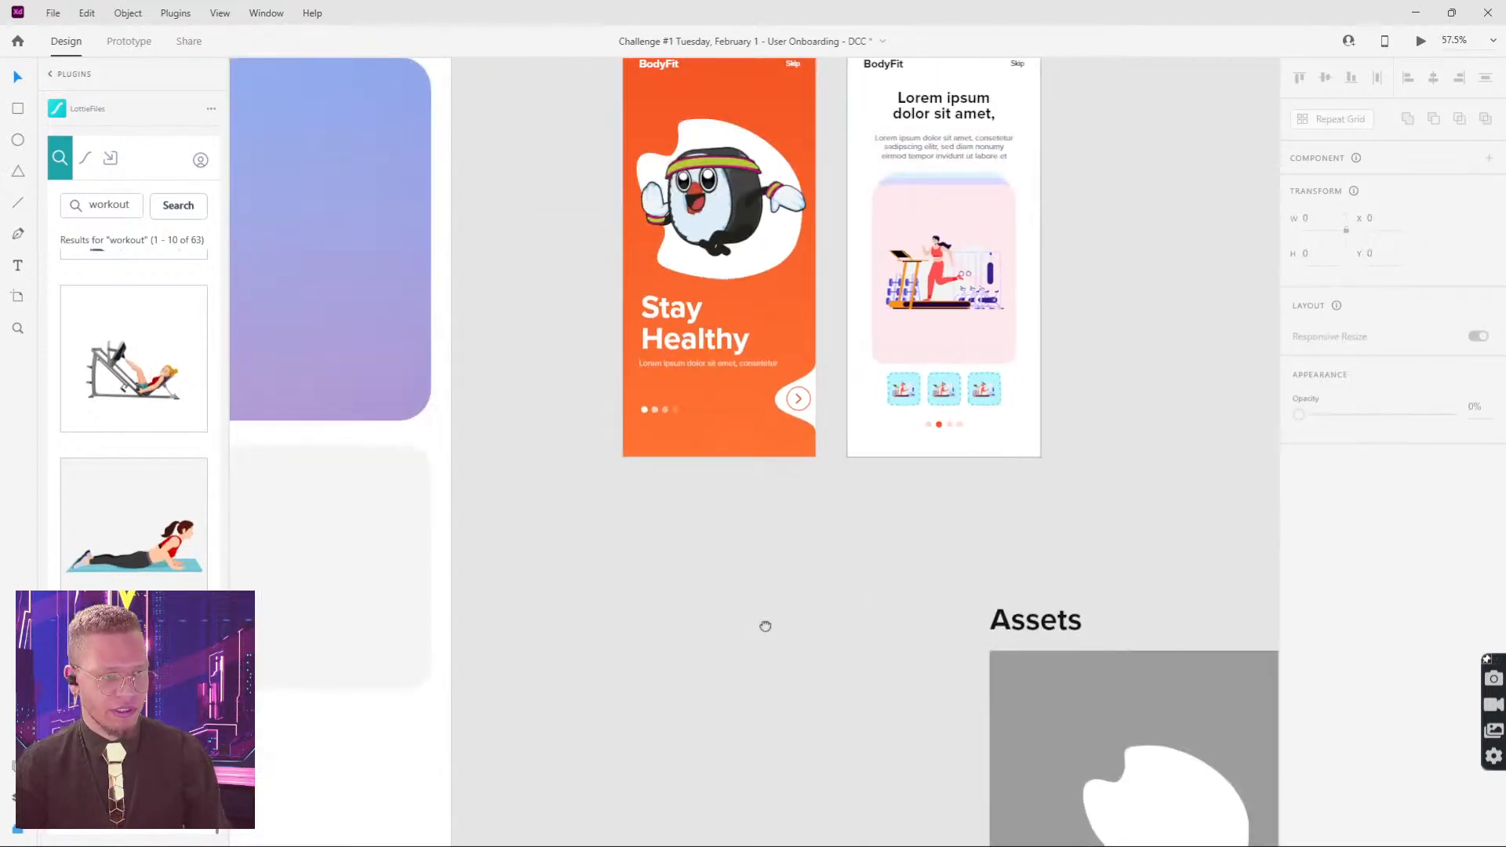
{"action": "left_click_drag", "start_coordinate": [610, 695], "coordinate": [1048, 401]}
{"action": "scroll", "coordinate": [1017, 427], "scroll_direction": "down", "scroll_amount": 3}
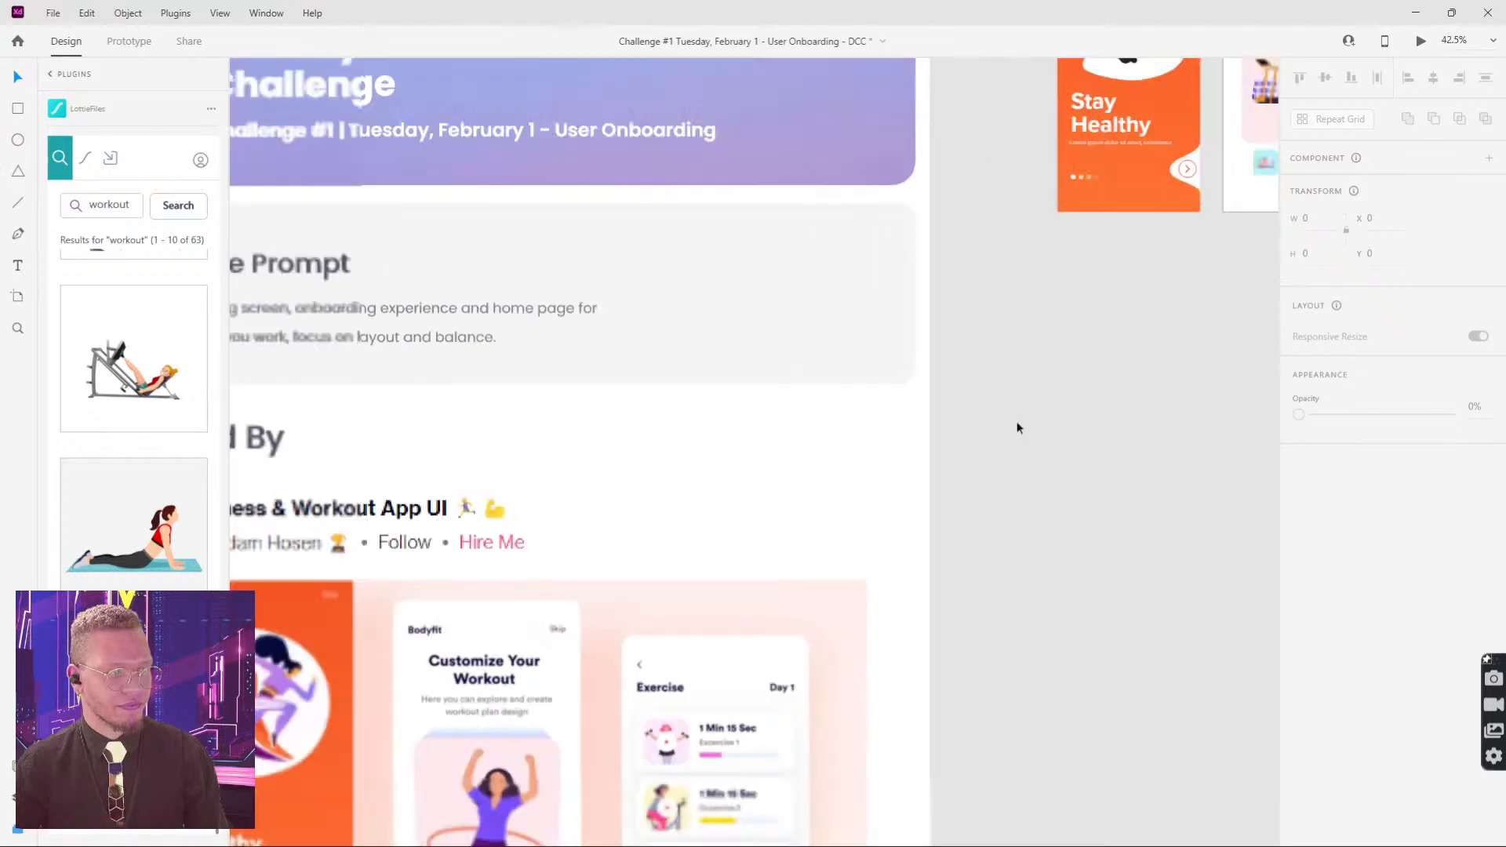
{"action": "left_click_drag", "start_coordinate": [1072, 525], "coordinate": [750, 662]}
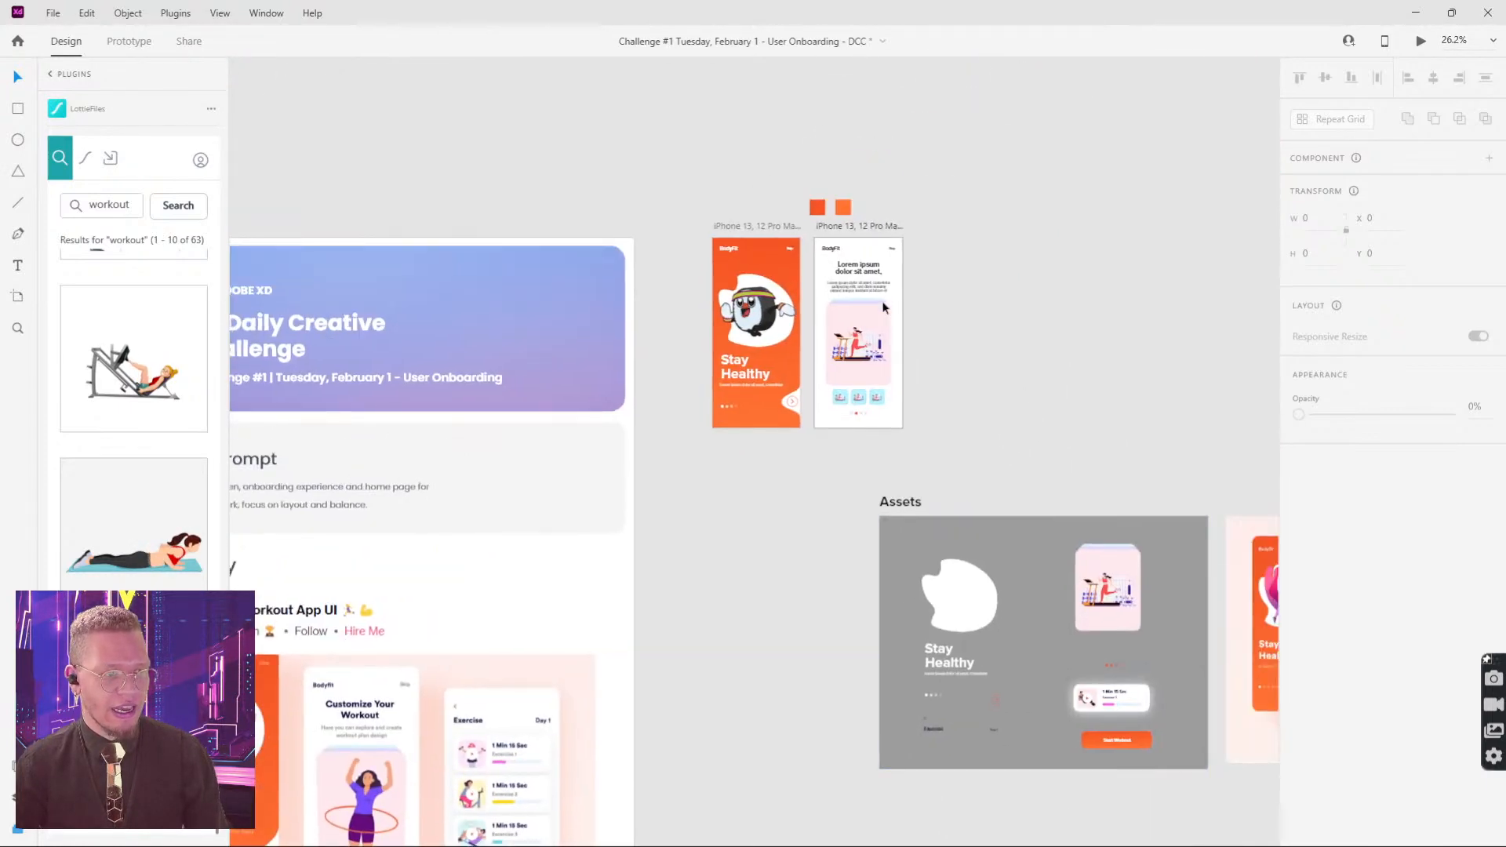
{"action": "scroll", "coordinate": [900, 266], "scroll_direction": "up", "scroll_amount": 2}
{"action": "scroll", "coordinate": [900, 266], "scroll_direction": "up", "scroll_amount": 2}
{"action": "left_click", "coordinate": [783, 345]}
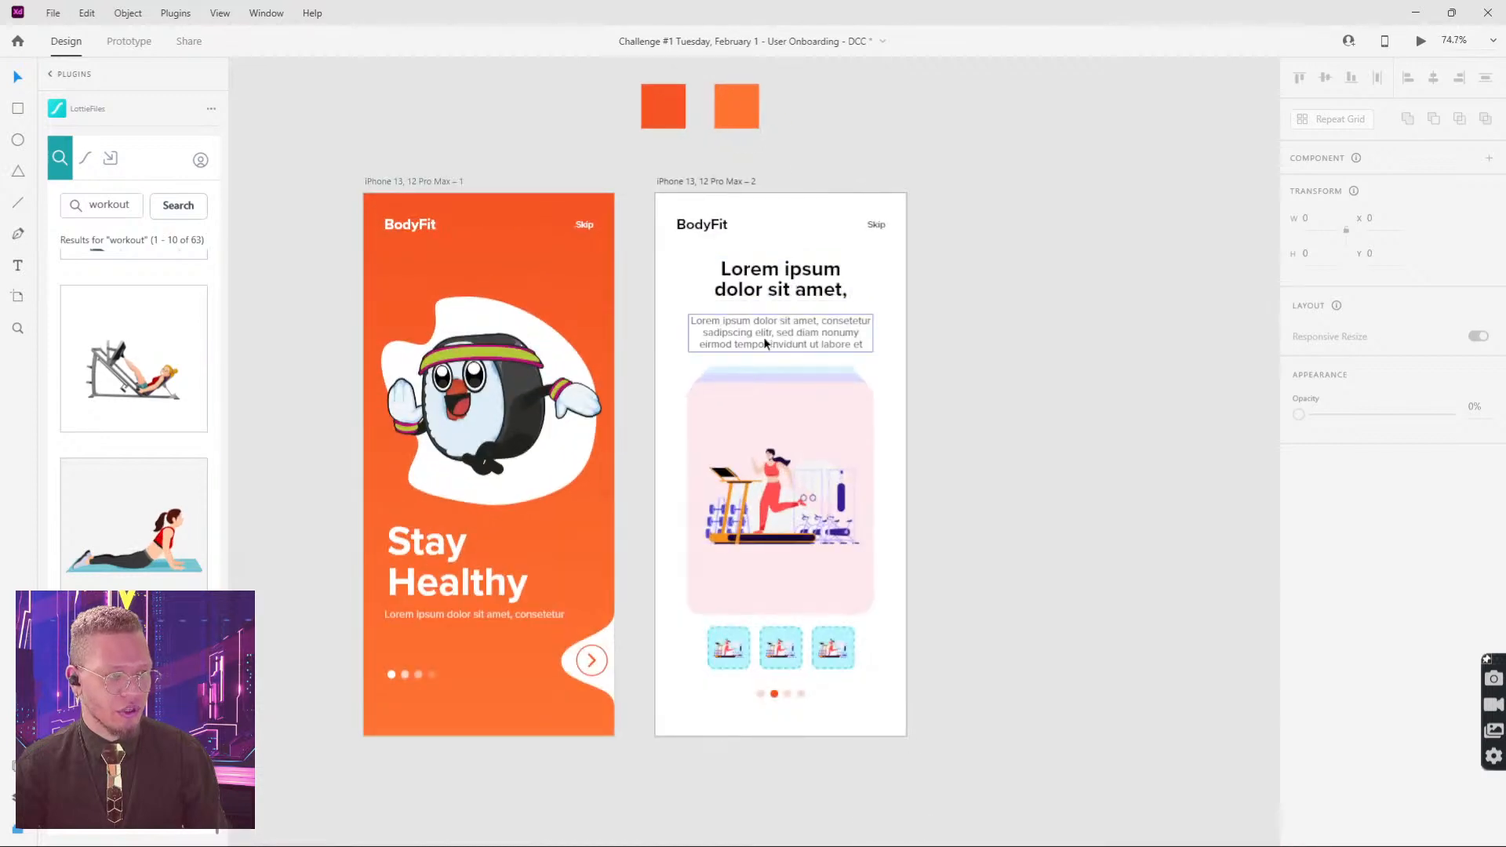
{"action": "left_click_drag", "start_coordinate": [781, 352], "coordinate": [782, 341]}
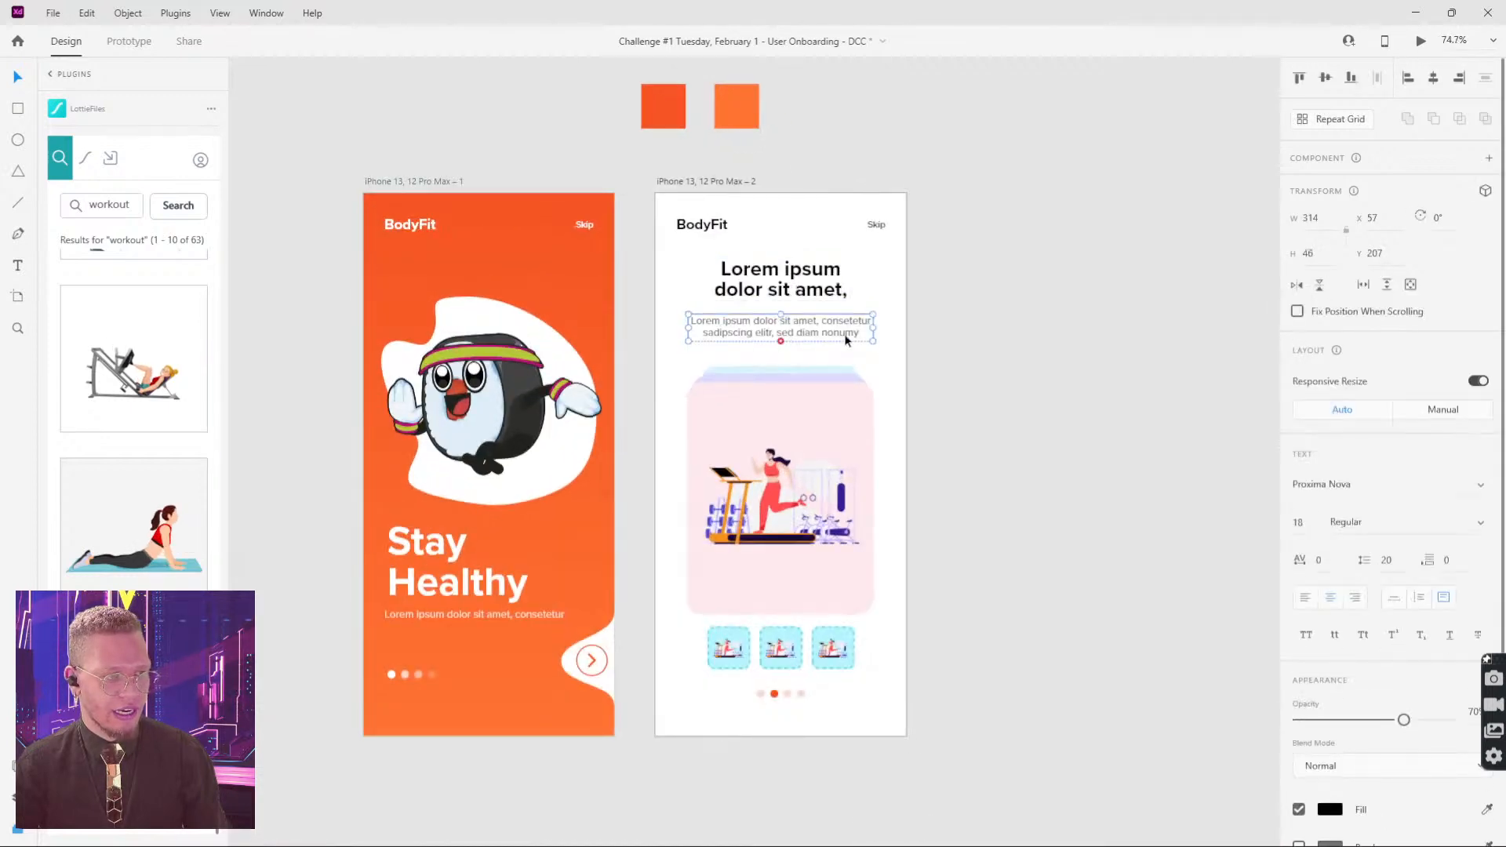
Step: Move the illustration card and the tile row up together under the subtitle, to Y 276
{"action": "left_click", "coordinate": [881, 366]}
{"action": "left_click_drag", "start_coordinate": [678, 350], "coordinate": [837, 637]}
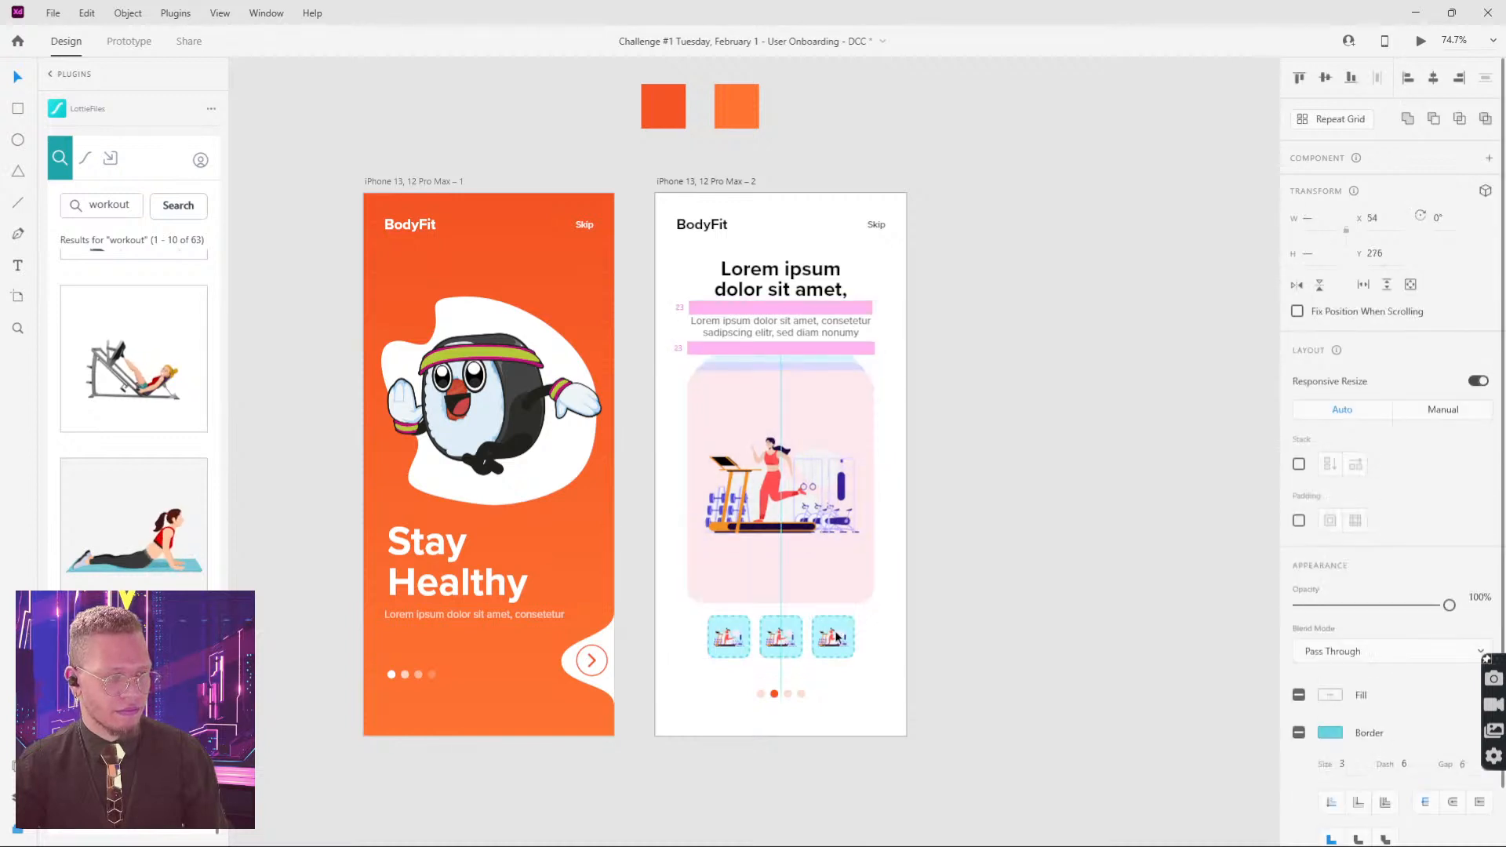
{"action": "left_click", "coordinate": [1046, 555]}
Step: Preview the second onboarding screen and close the preview
{"action": "left_click", "coordinate": [692, 182]}
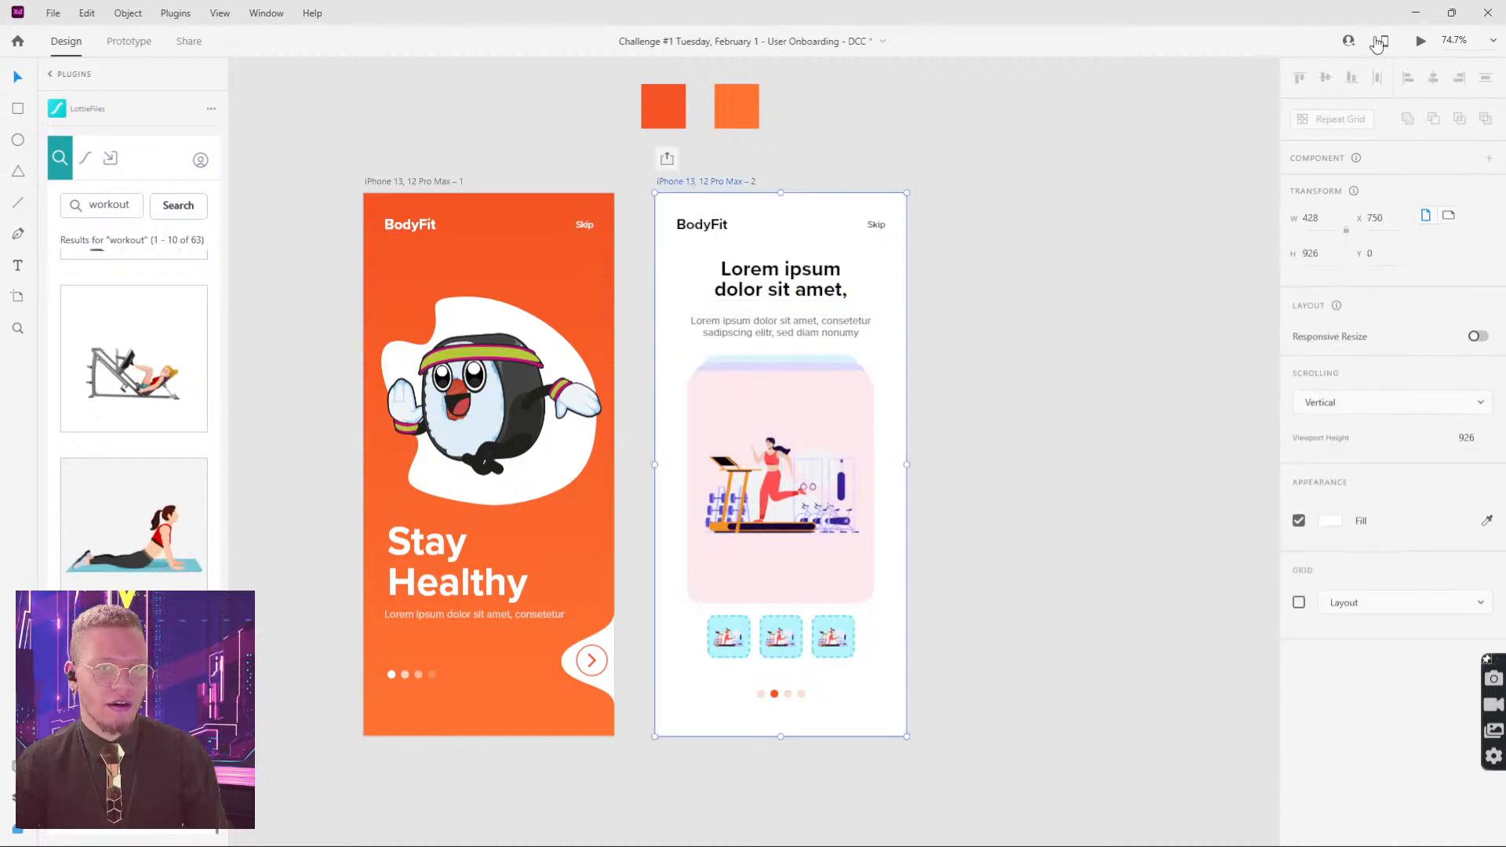
{"action": "left_click", "coordinate": [1421, 47]}
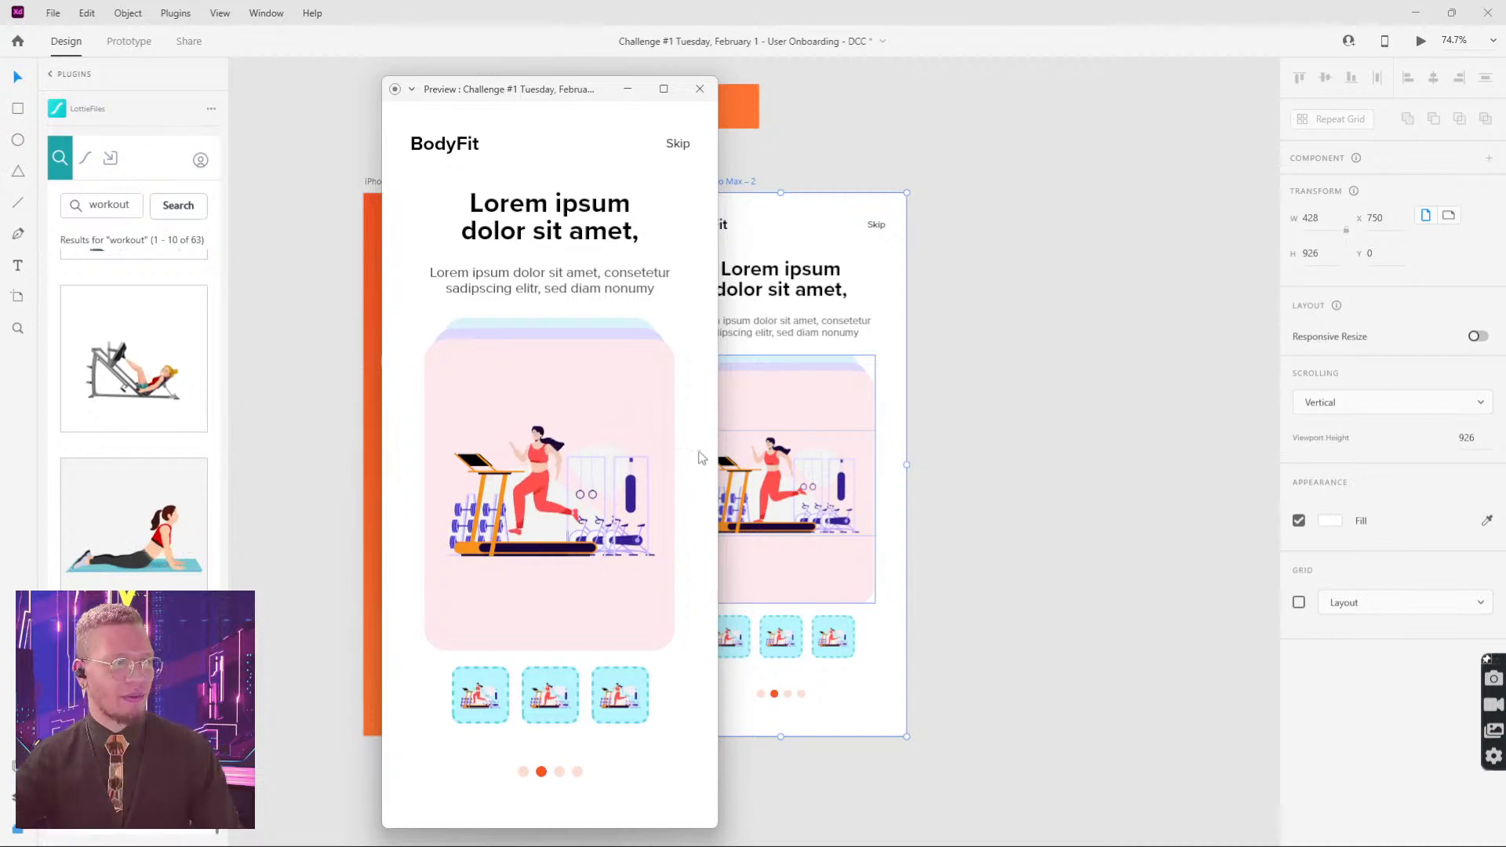
{"action": "left_click", "coordinate": [699, 90]}
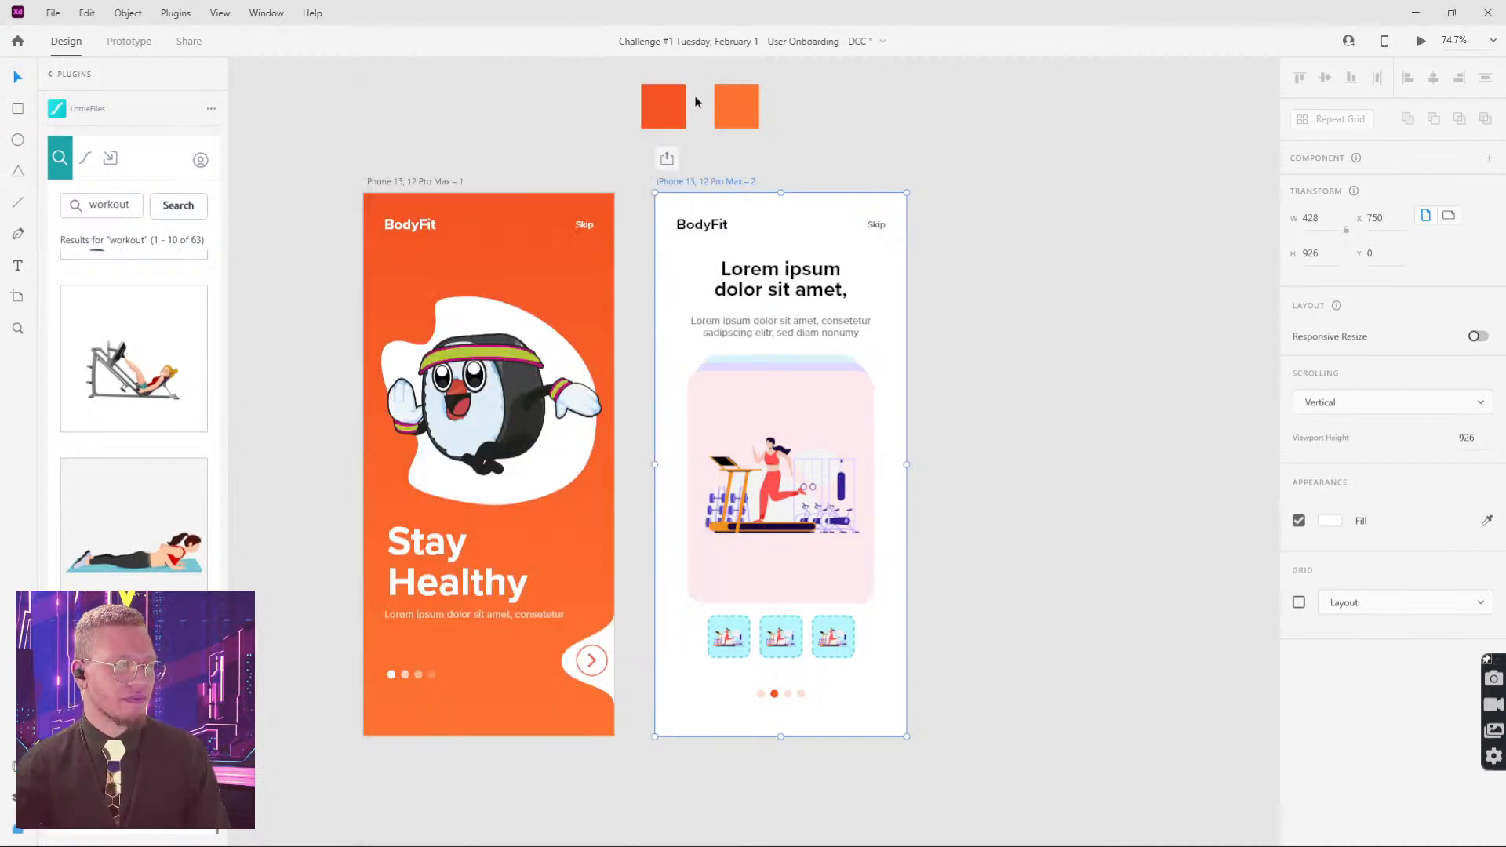
Step: Add a third iPhone 13, 12 Pro Max artboard beside the second onboarding screen
{"action": "left_click", "coordinate": [1009, 242]}
{"action": "left_click_drag", "start_coordinate": [1028, 257], "coordinate": [908, 192]}
{"action": "key", "text": "a"}
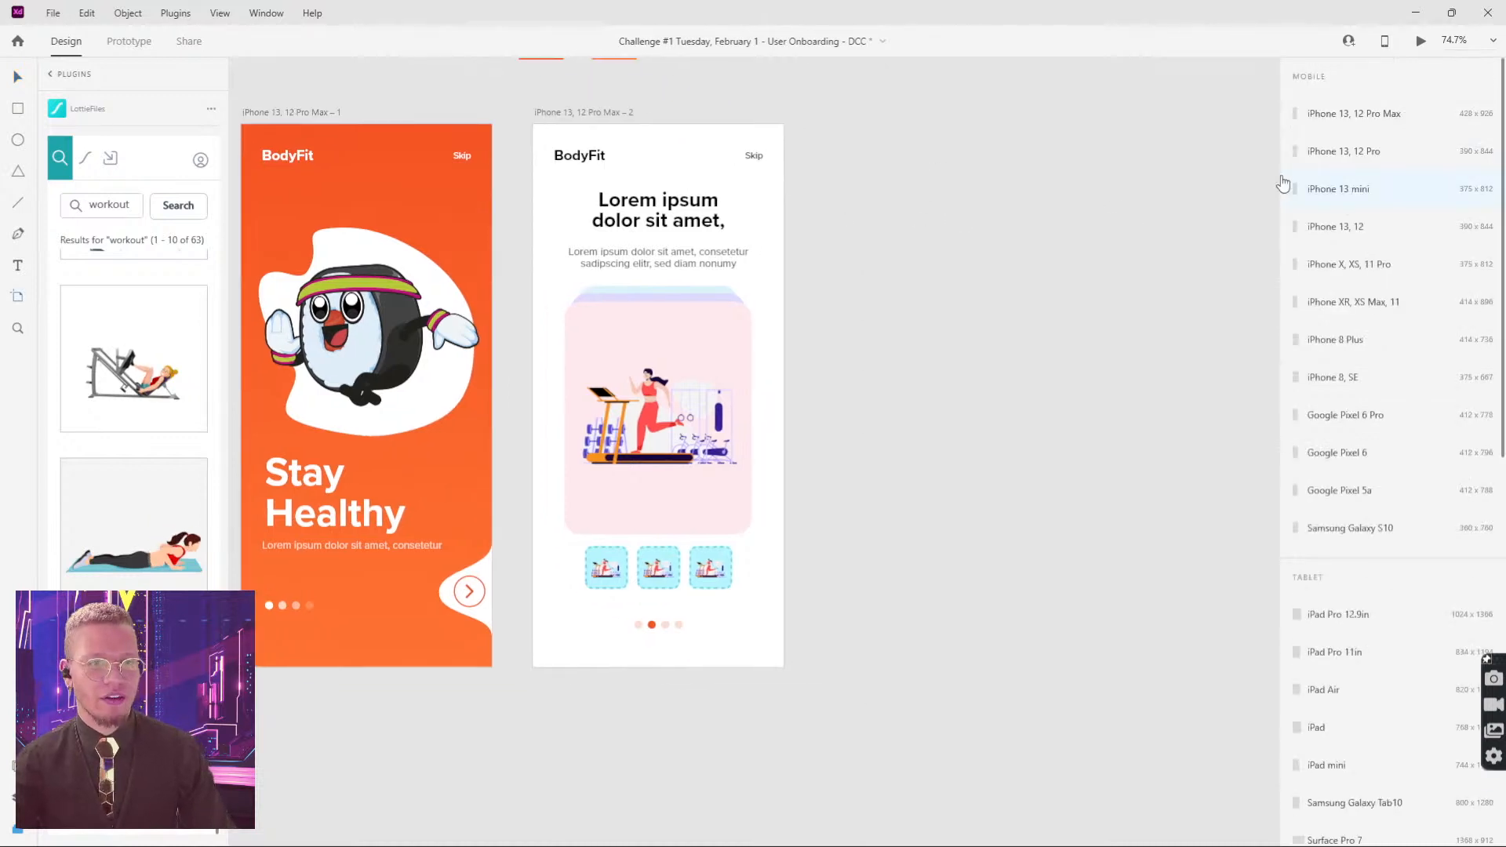
{"action": "left_click", "coordinate": [1339, 118]}
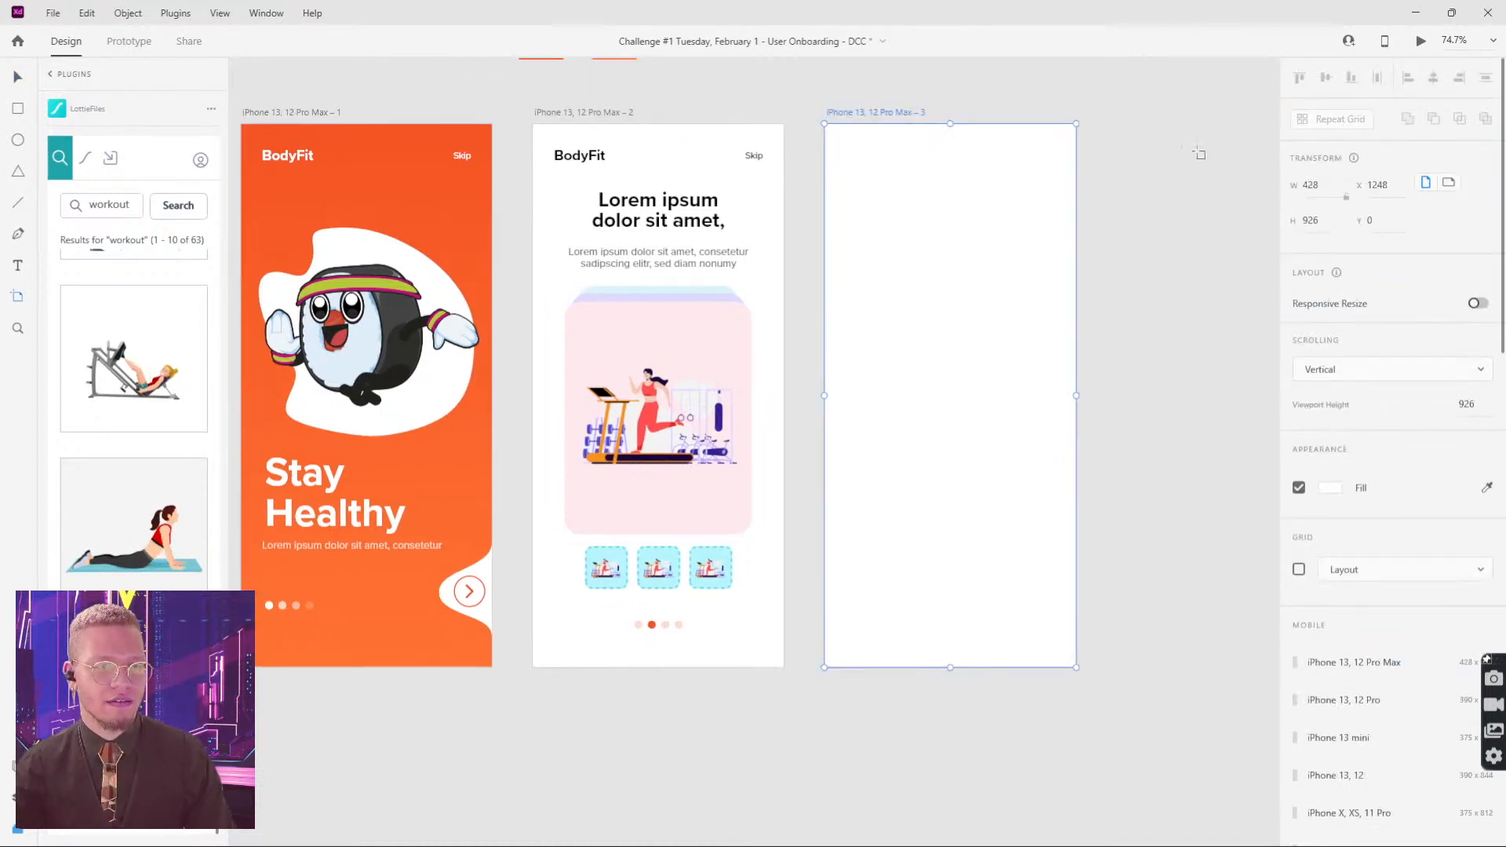
{"action": "key", "text": "v"}
{"action": "left_click", "coordinate": [1083, 215]}
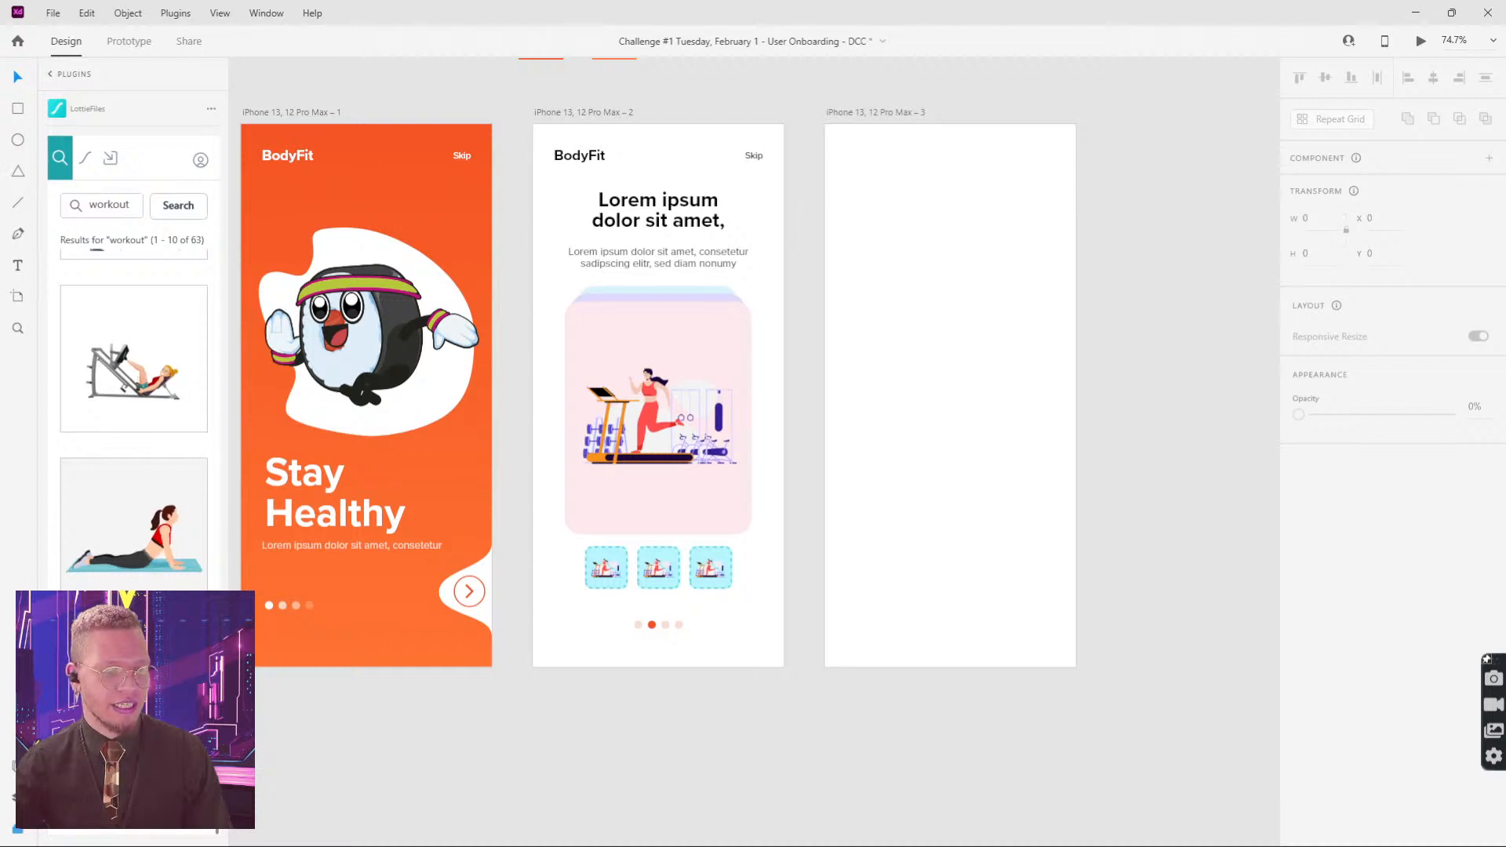
Step: Select and copy the back arrow, the Exercise title and the Day 1 label together from the Assets board
{"action": "scroll", "coordinate": [1050, 488], "scroll_direction": "down", "scroll_amount": 3}
{"action": "scroll", "coordinate": [850, 283], "scroll_direction": "down", "scroll_amount": 5}
{"action": "scroll", "coordinate": [849, 283], "scroll_direction": "right", "scroll_amount": 3}
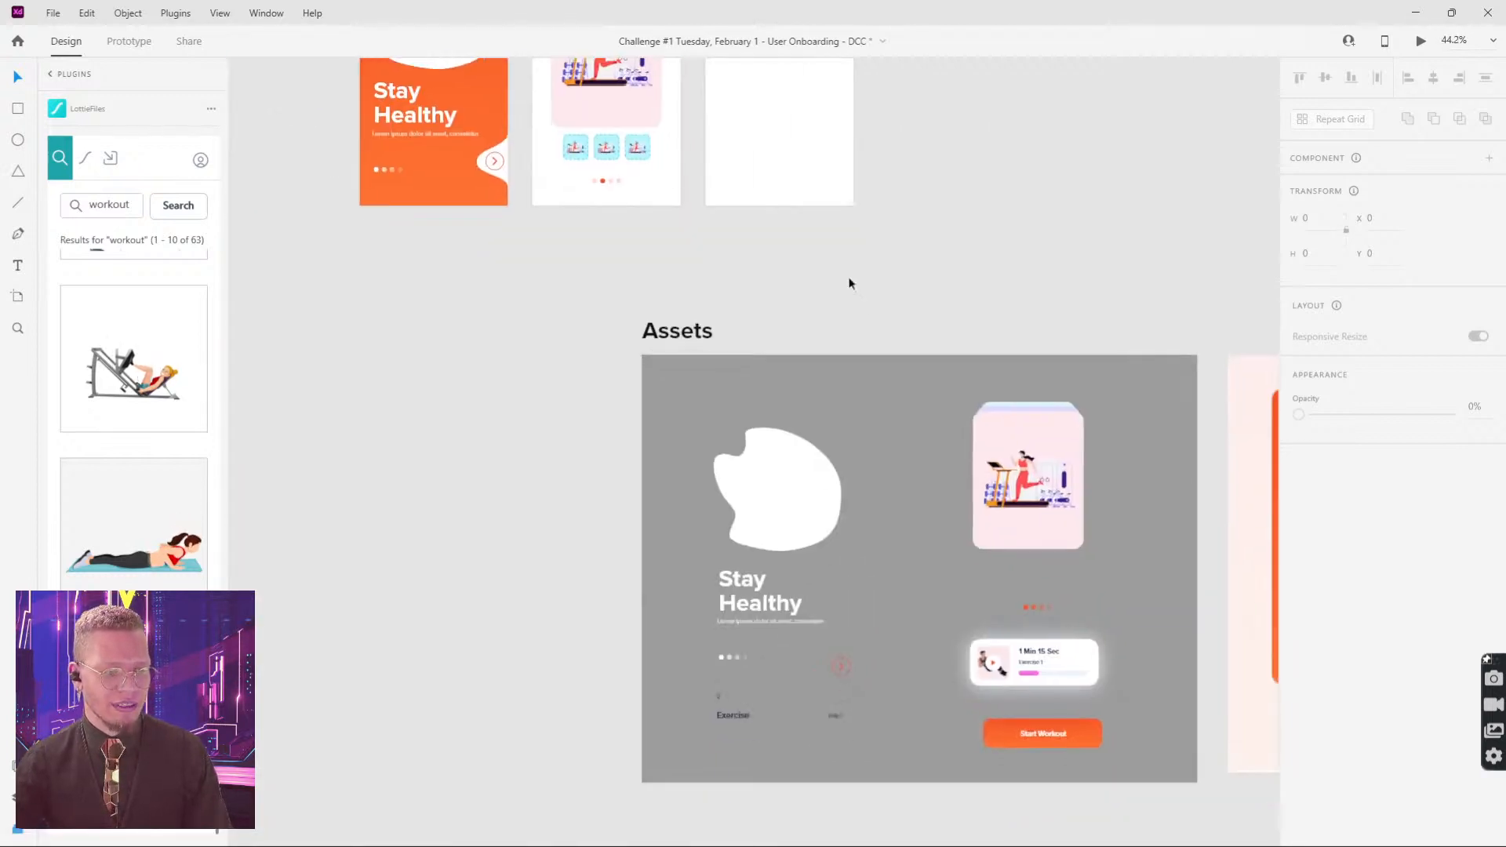
{"action": "scroll", "coordinate": [960, 403], "scroll_direction": "down", "scroll_amount": 5}
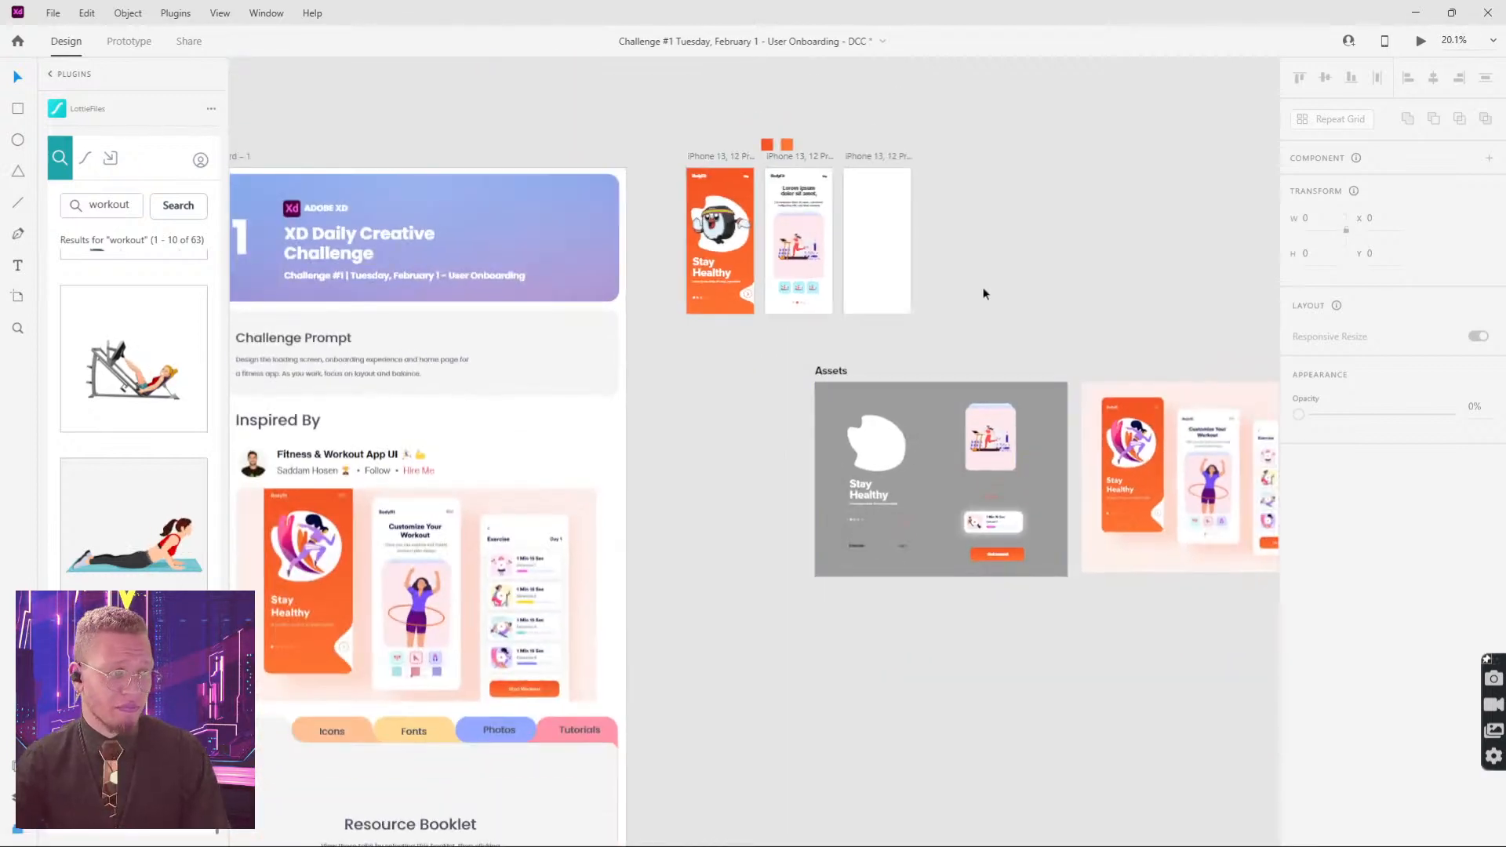
{"action": "scroll", "coordinate": [954, 524], "scroll_direction": "up", "scroll_amount": 5}
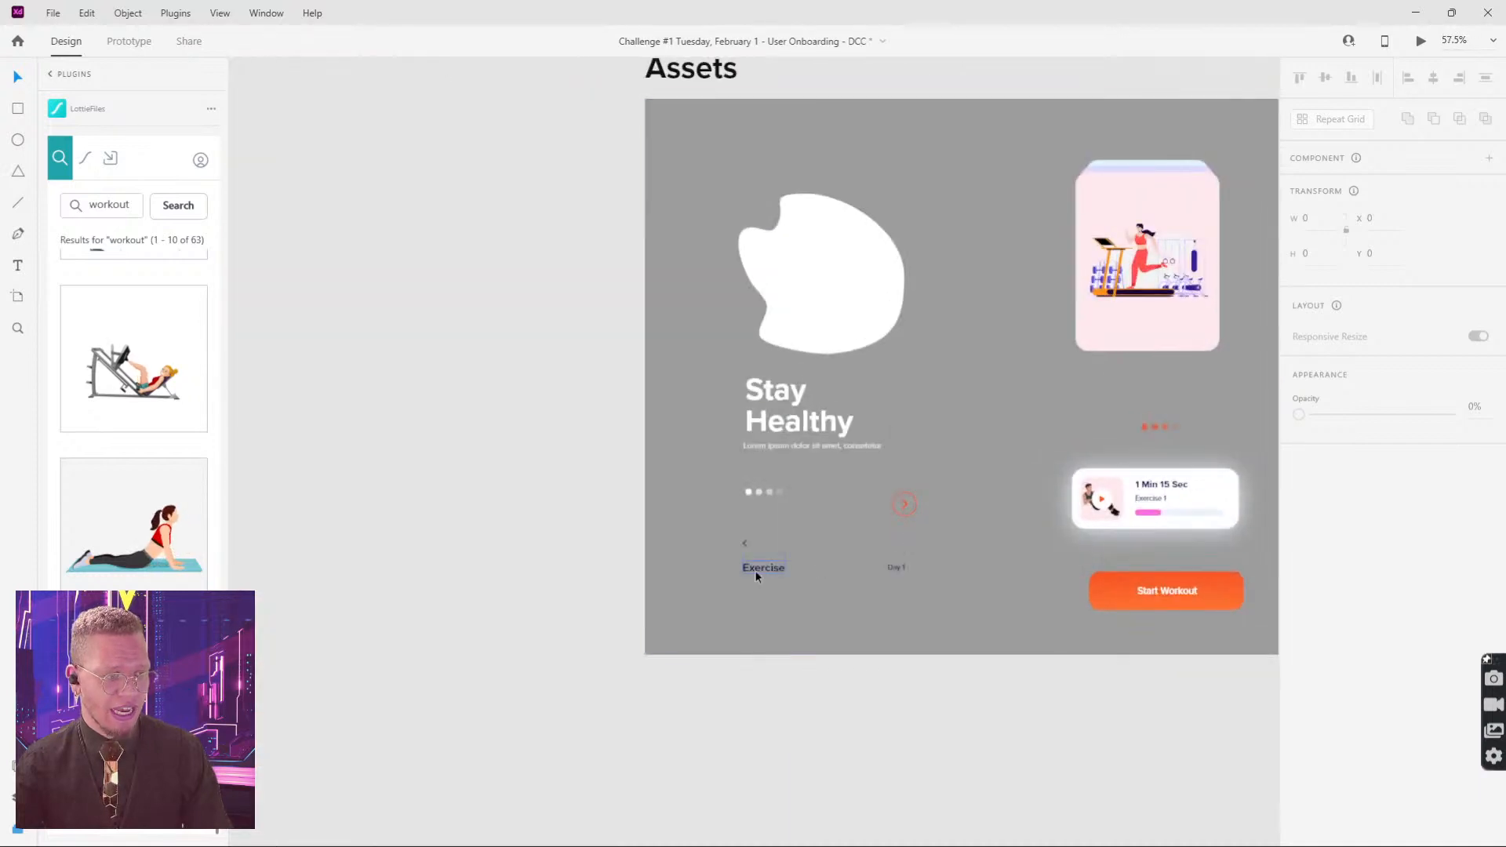
{"action": "left_click", "coordinate": [754, 570]}
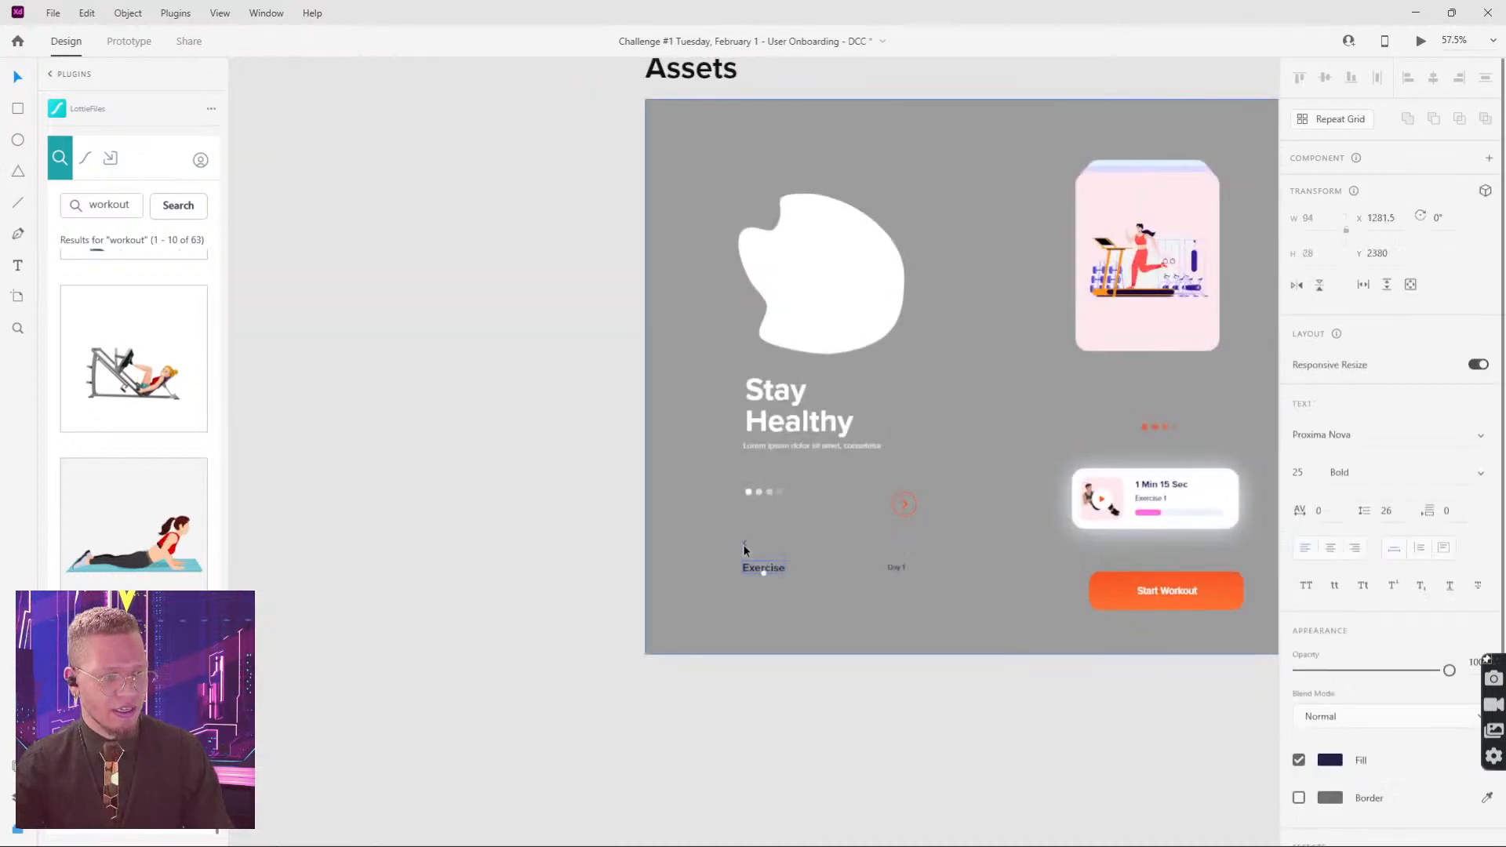
{"action": "scroll", "coordinate": [880, 599], "scroll_direction": "up", "scroll_amount": 3}
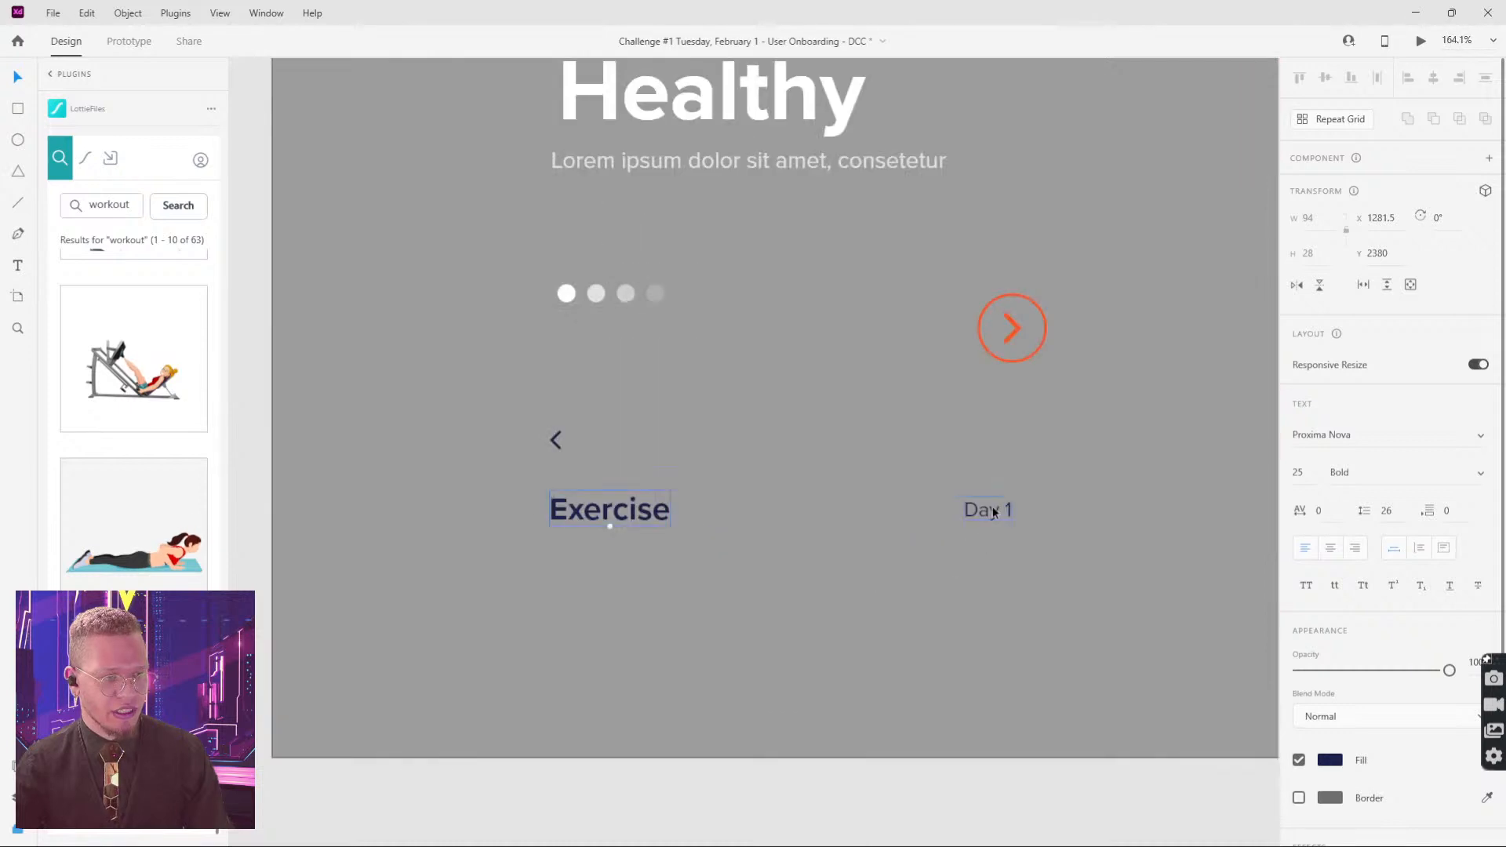
{"action": "left_click", "coordinate": [921, 520]}
{"action": "left_click", "coordinate": [556, 449], "text": "shift"}
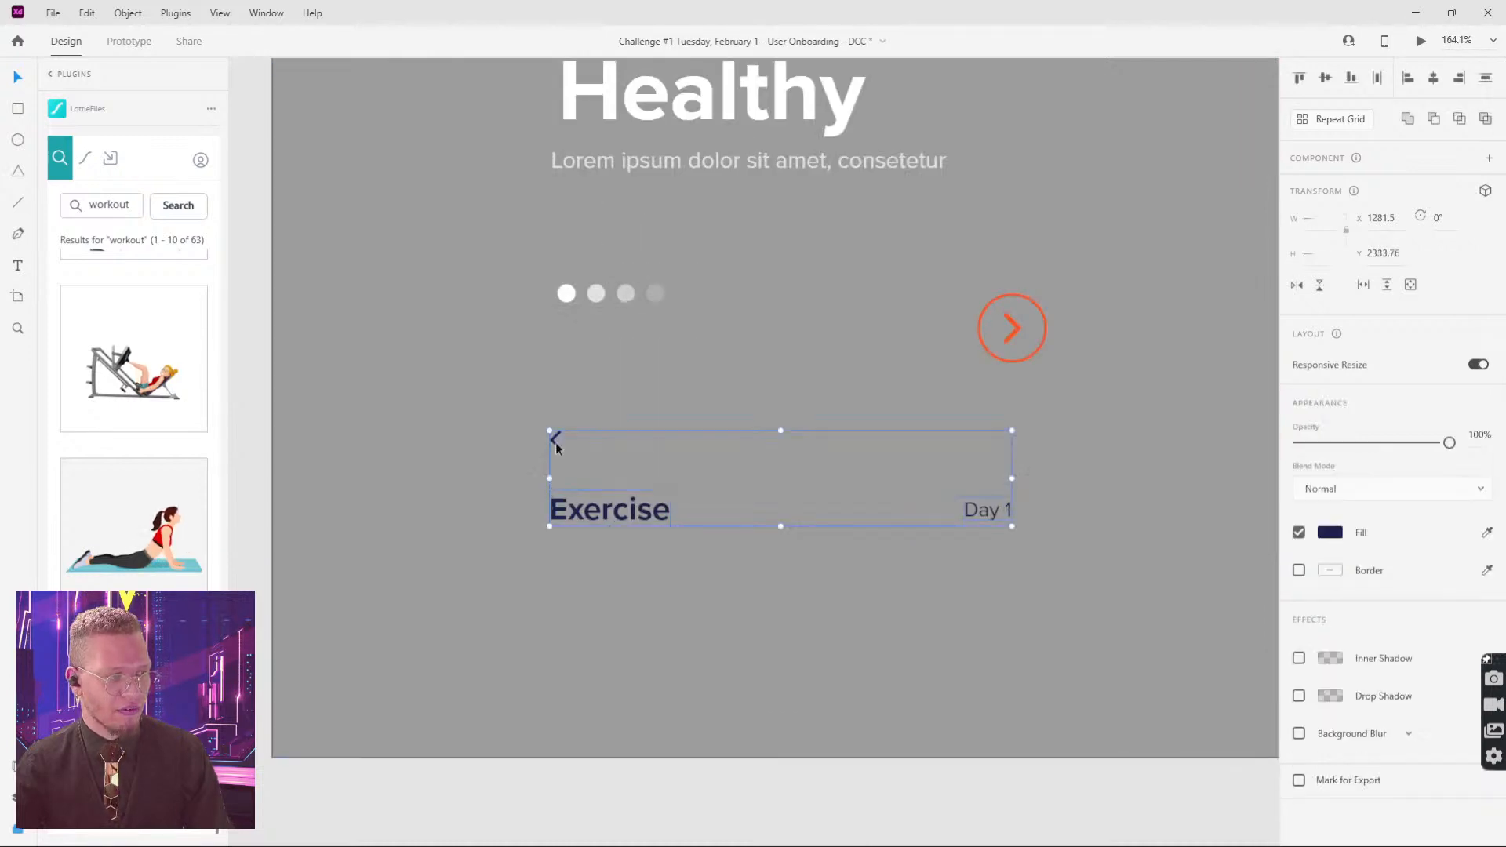
Step: Paste the back arrow, Exercise title and Day 1 label onto the third artboard and place them near its upper edge, at Y 39.76
{"action": "scroll", "coordinate": [817, 388], "scroll_direction": "down", "scroll_amount": 5}
{"action": "scroll", "coordinate": [891, 298], "scroll_direction": "up", "scroll_amount": 8}
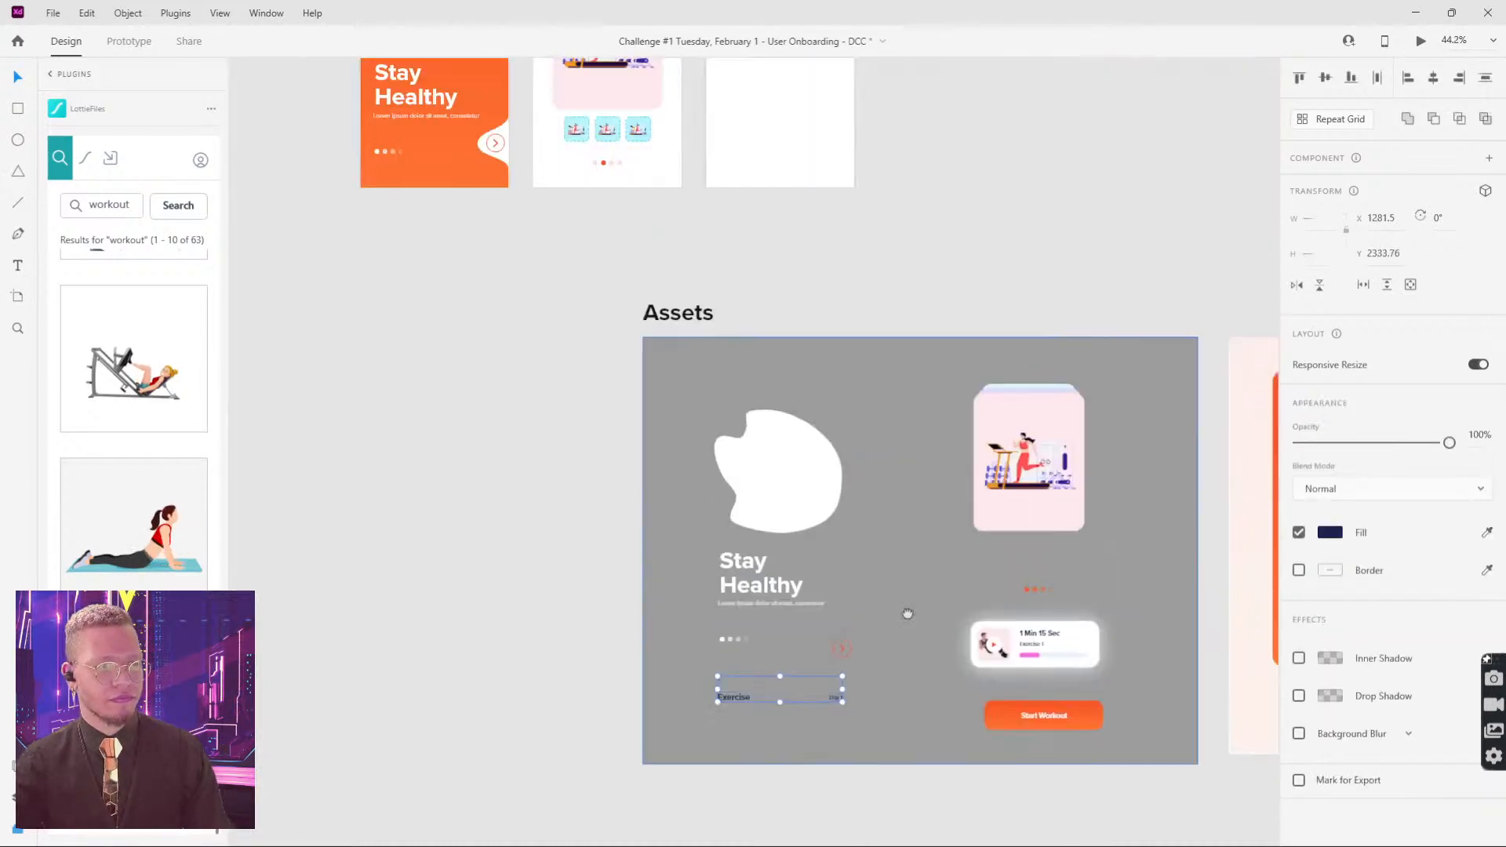
{"action": "left_click", "coordinate": [767, 190]}
{"action": "key", "text": "ctrl+v"}
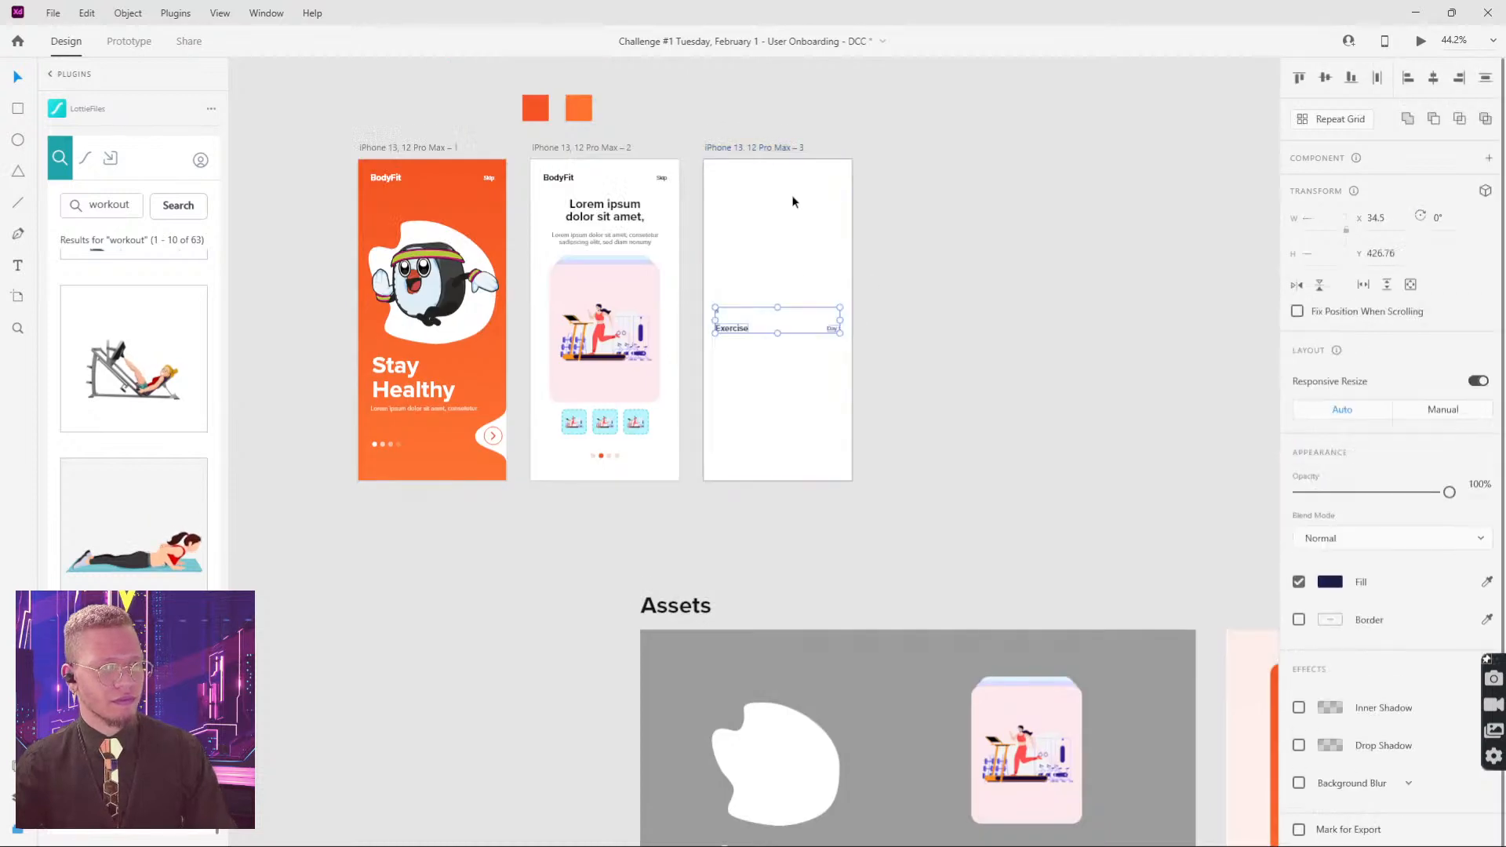
{"action": "scroll", "coordinate": [850, 274], "scroll_direction": "up", "scroll_amount": 3}
{"action": "left_click_drag", "start_coordinate": [636, 369], "coordinate": [636, 143]}
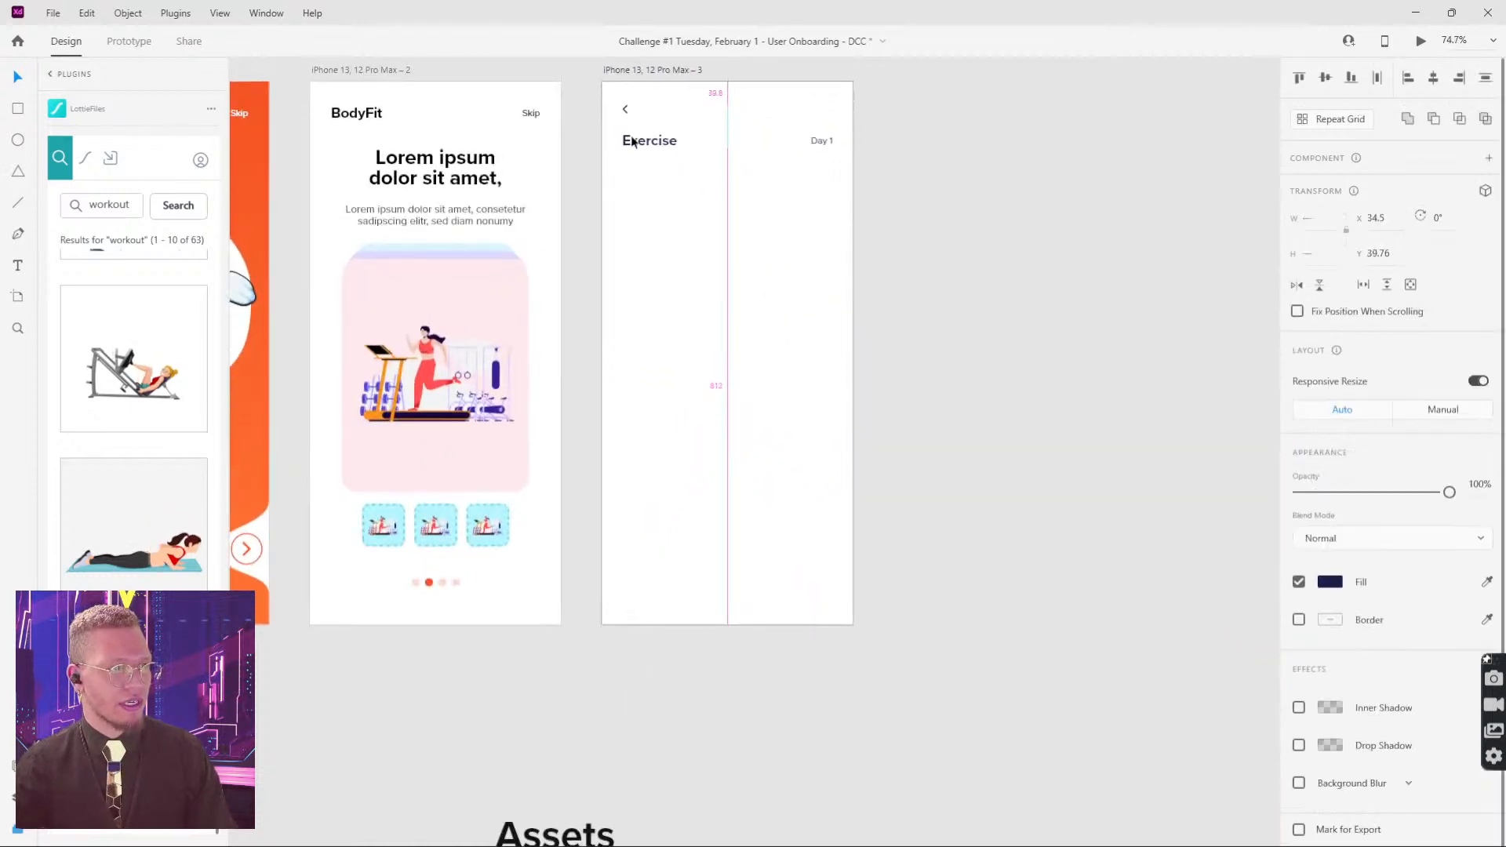
Step: Check the artboard margins of the BodyFit and Skip header on the second screen against the reference design
{"action": "left_click", "coordinate": [377, 117]}
{"action": "scroll", "coordinate": [707, 353], "scroll_direction": "down", "scroll_amount": 5}
{"action": "left_click_drag", "start_coordinate": [651, 549], "coordinate": [966, 323]}
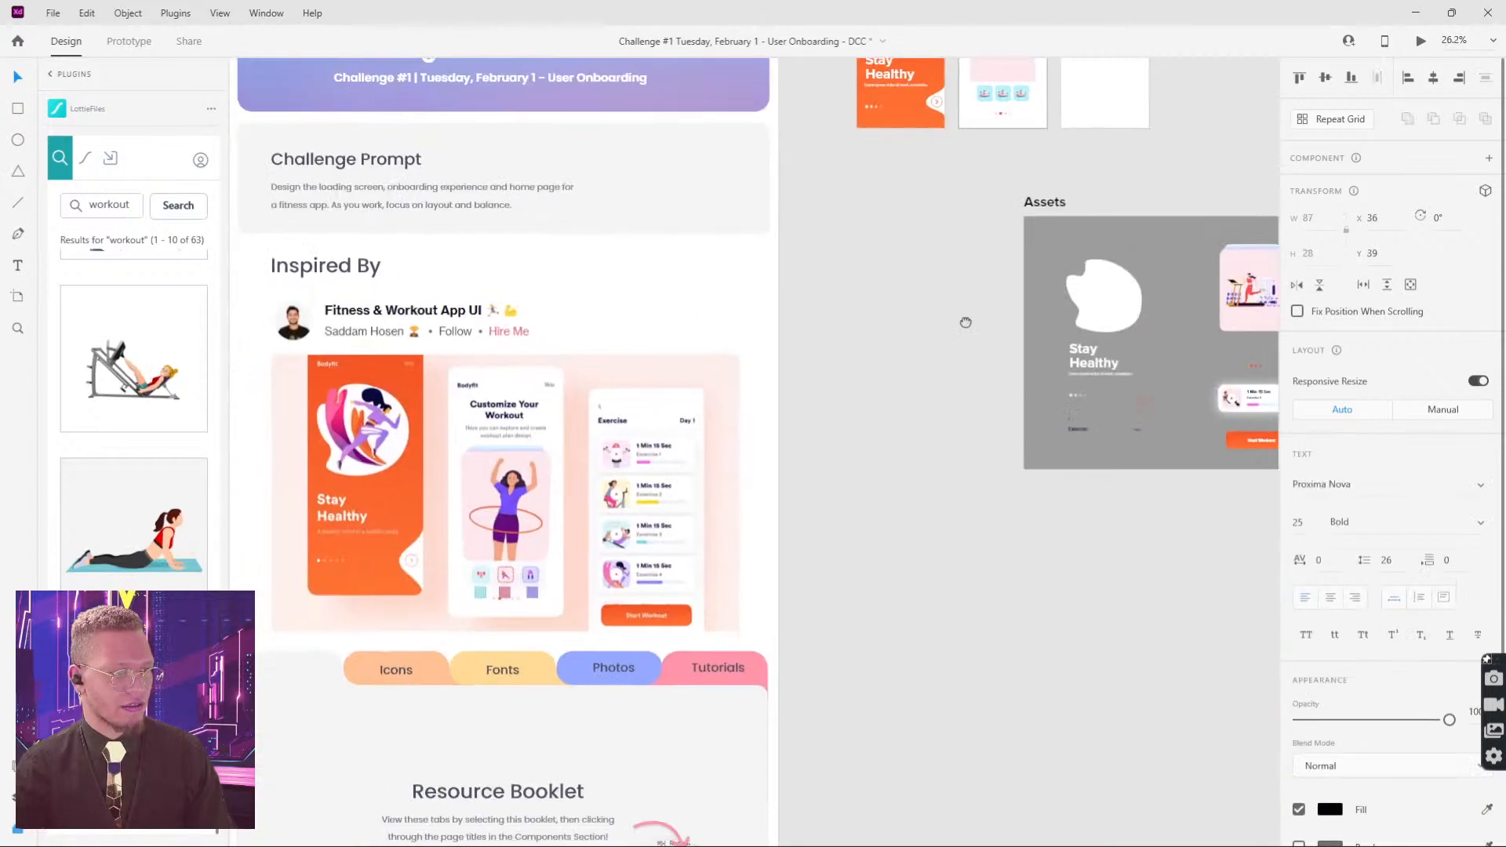
{"action": "scroll", "coordinate": [966, 322], "scroll_direction": "up", "scroll_amount": 6}
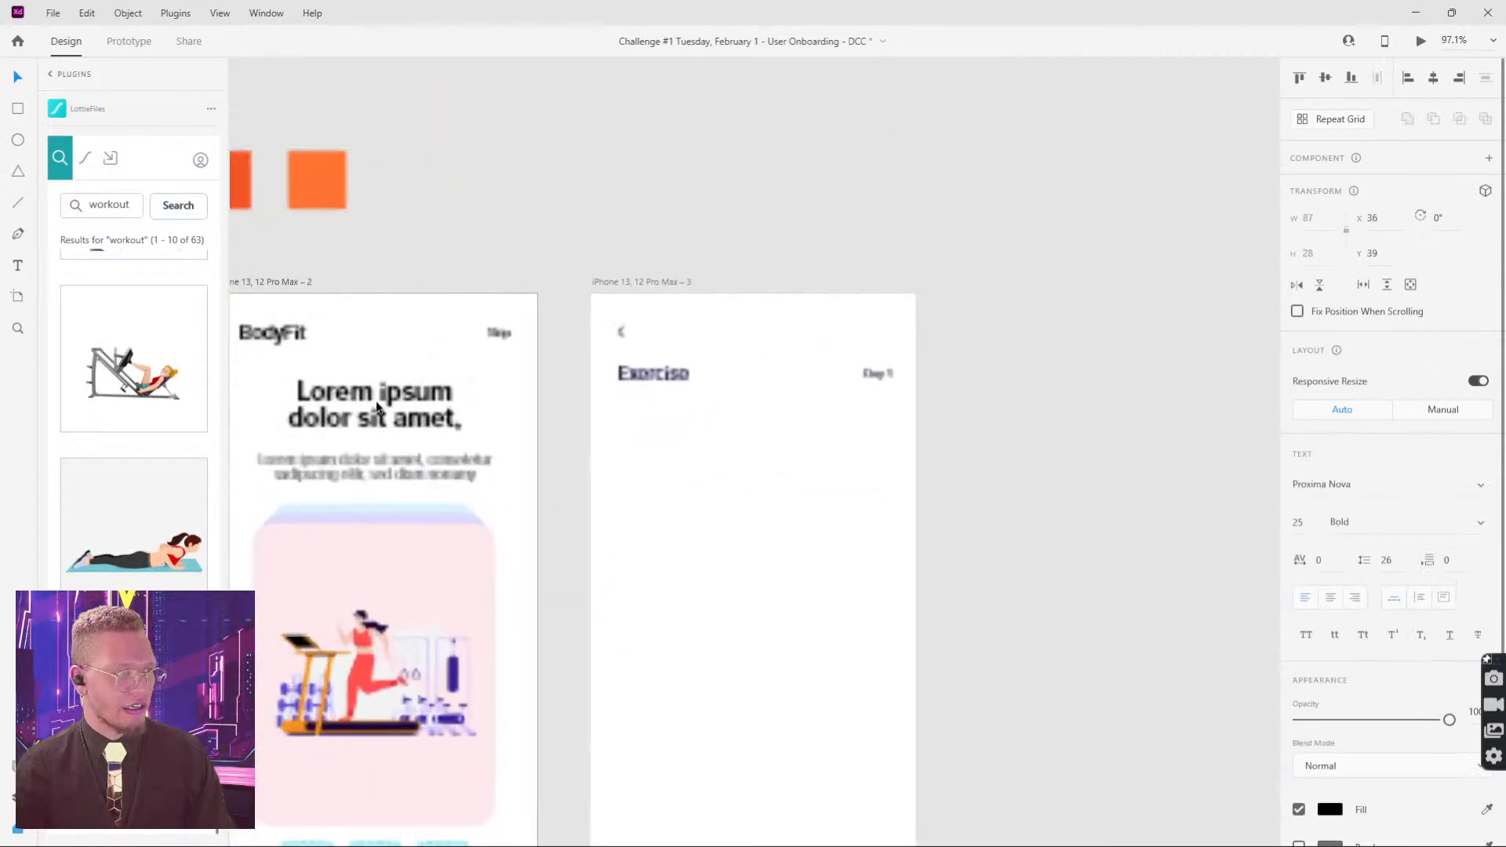
{"action": "scroll", "coordinate": [471, 345], "scroll_direction": "left", "scroll_amount": 1}
{"action": "key", "text": "alt"}
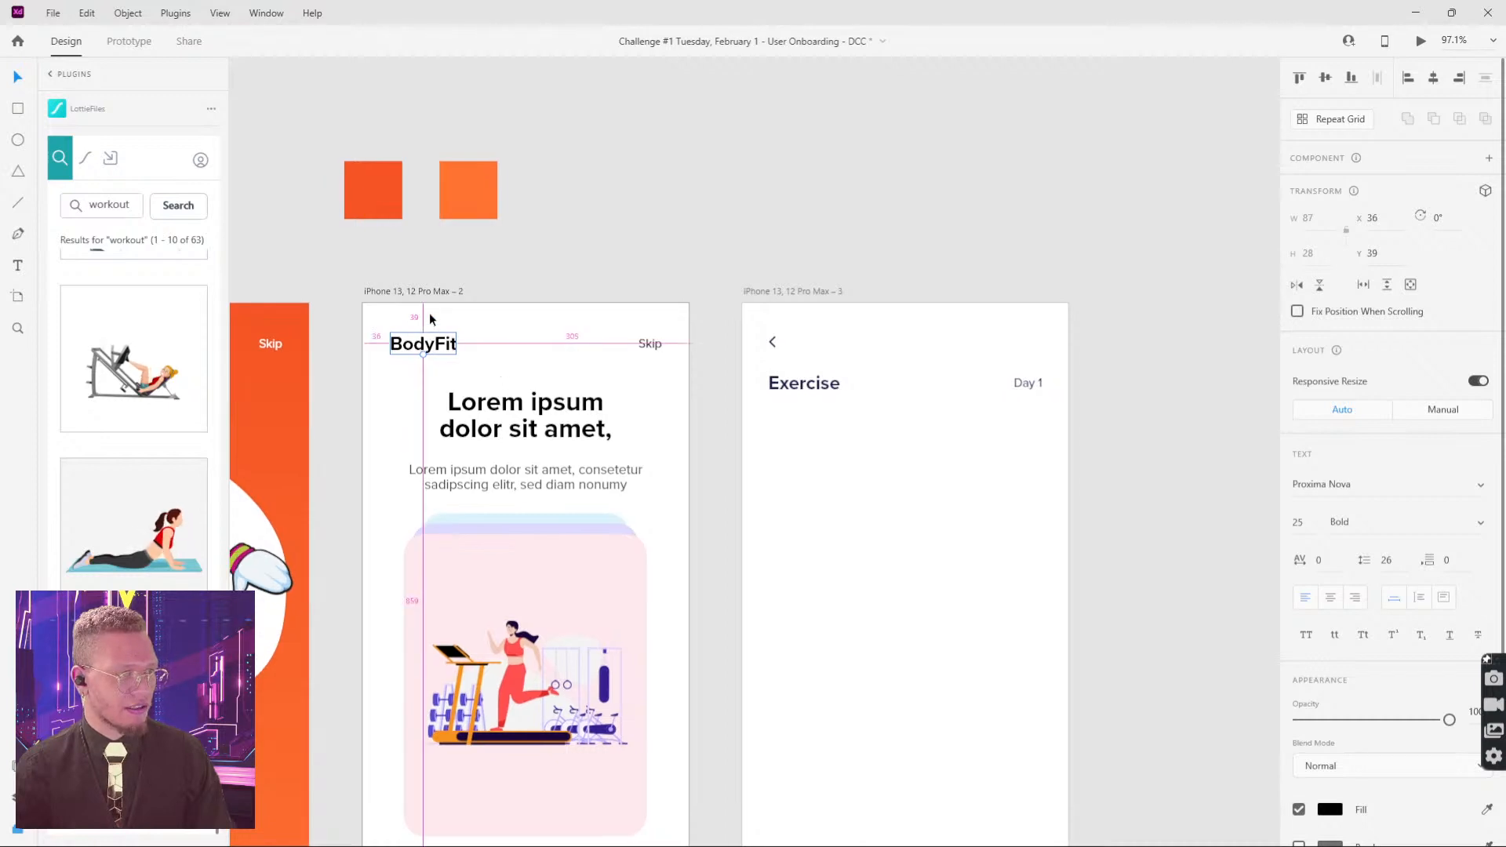
{"action": "left_click_drag", "start_coordinate": [371, 314], "coordinate": [660, 375]}
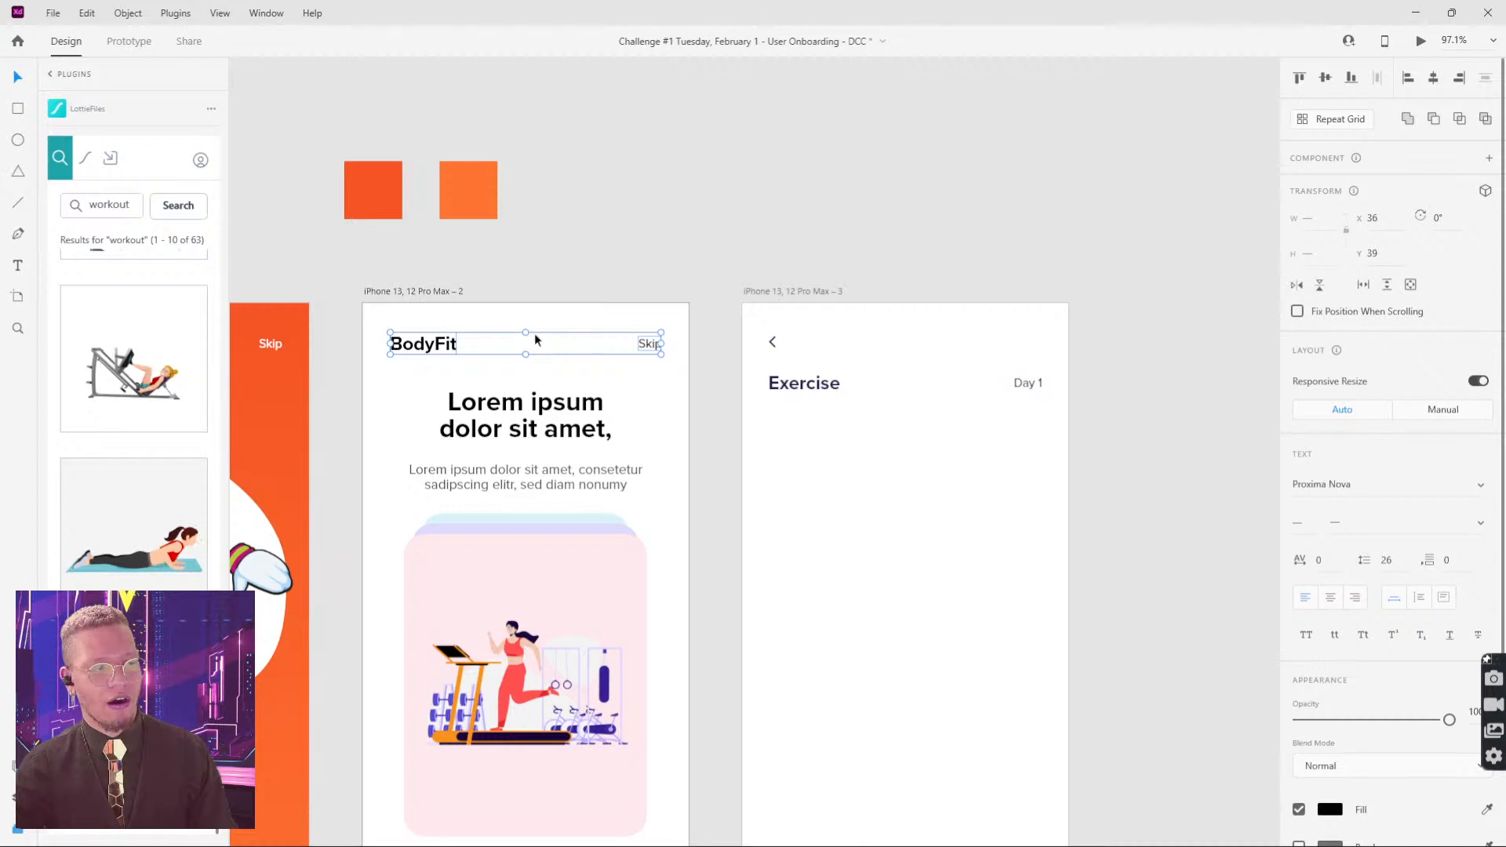
{"action": "key", "text": "alt"}
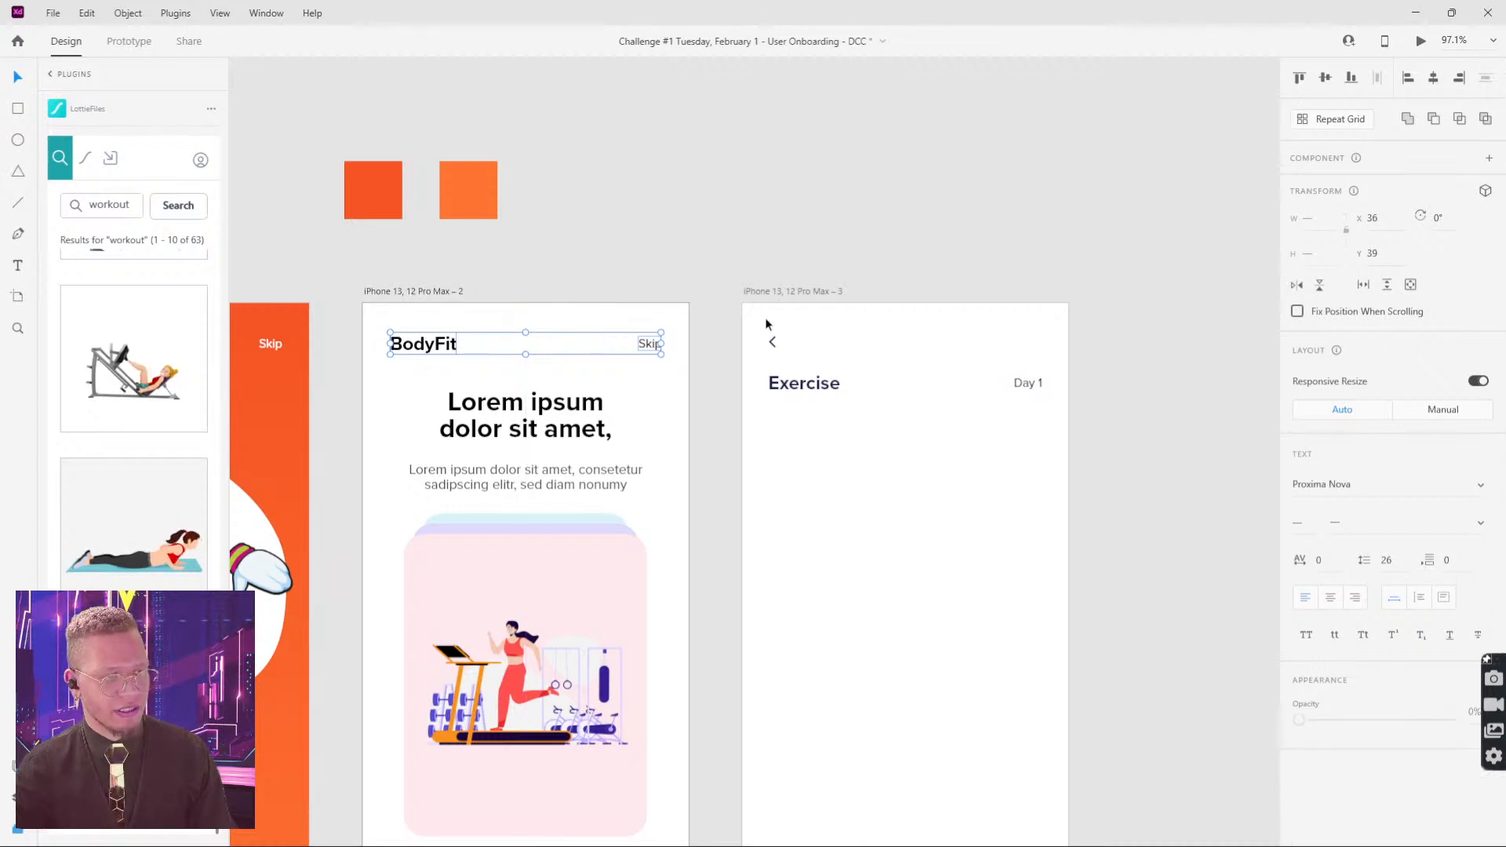
Step: Try raising the third screen's header elements to Y 23.76 and undo the changes to their vertical spacing
{"action": "left_click_drag", "start_coordinate": [762, 317], "coordinate": [1067, 452]}
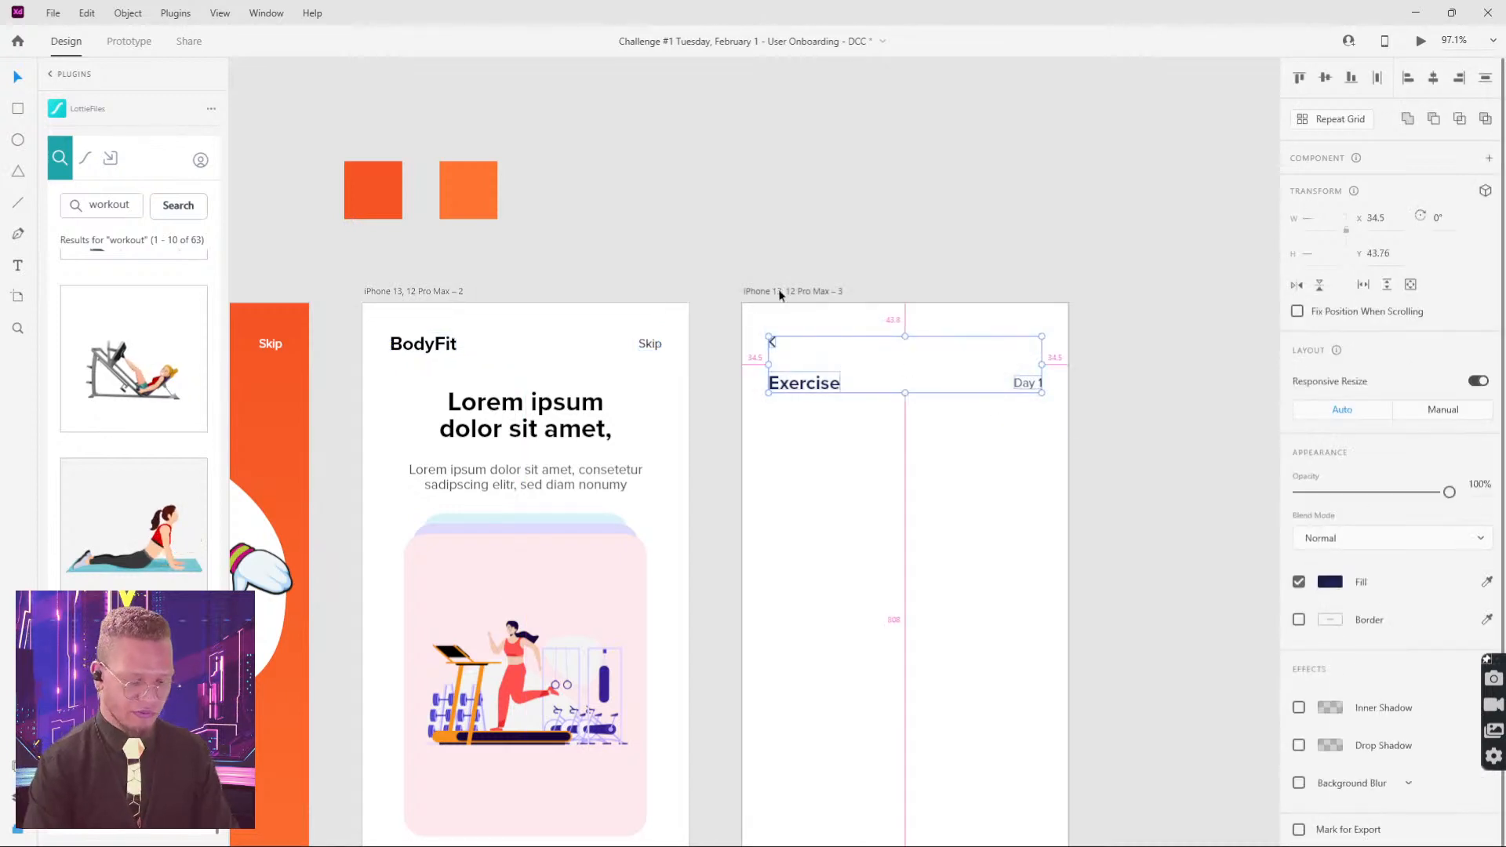
{"action": "key", "text": "shift+Up"}
{"action": "key", "text": "shift+Up"}
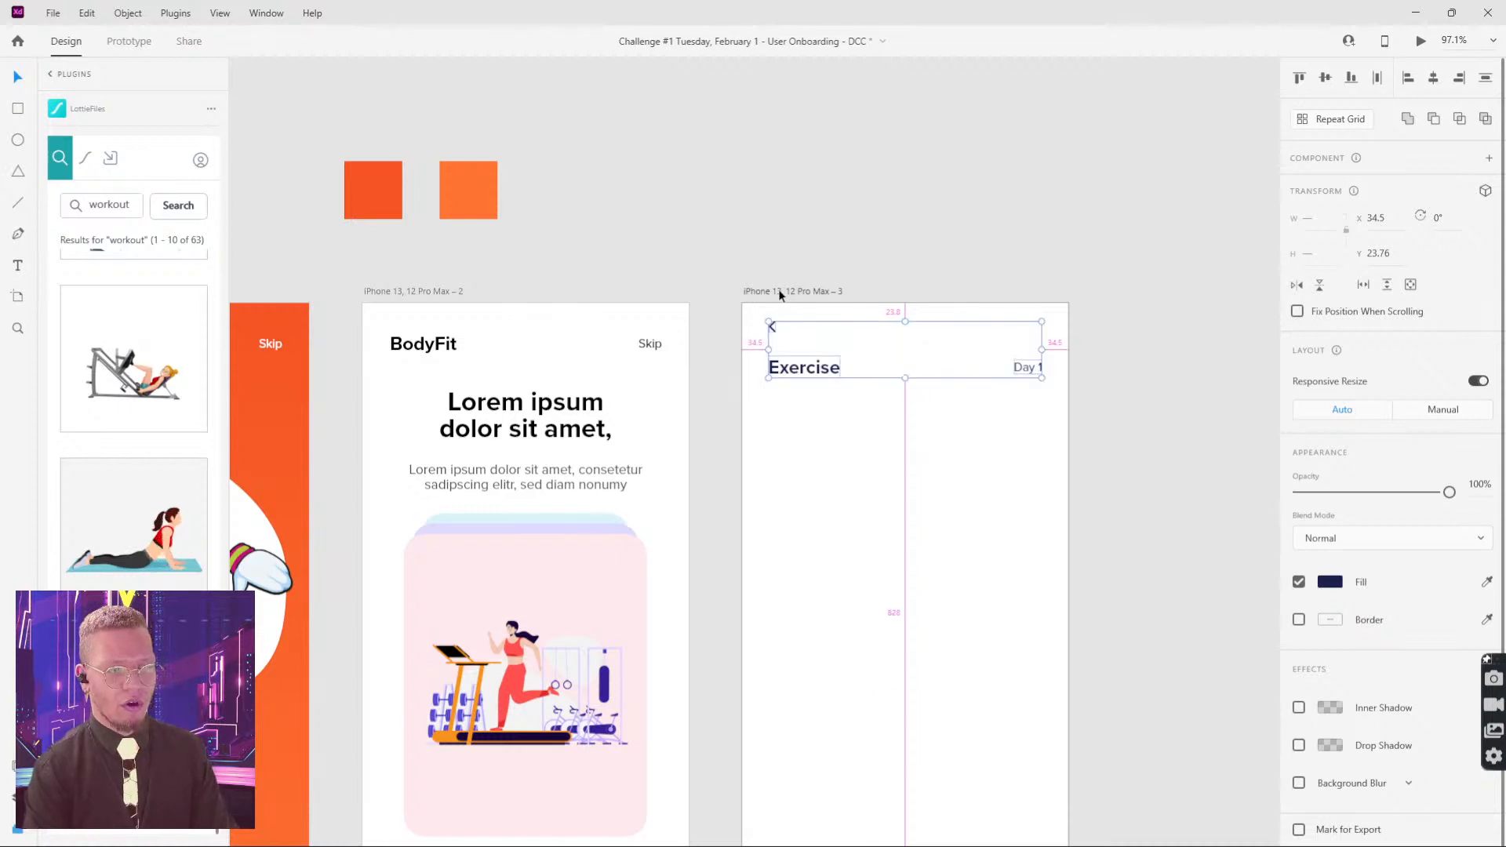
{"action": "key", "text": "ctrl+z"}
{"action": "key", "text": "ctrl+z"}
{"action": "key", "text": "ctrl+z"}
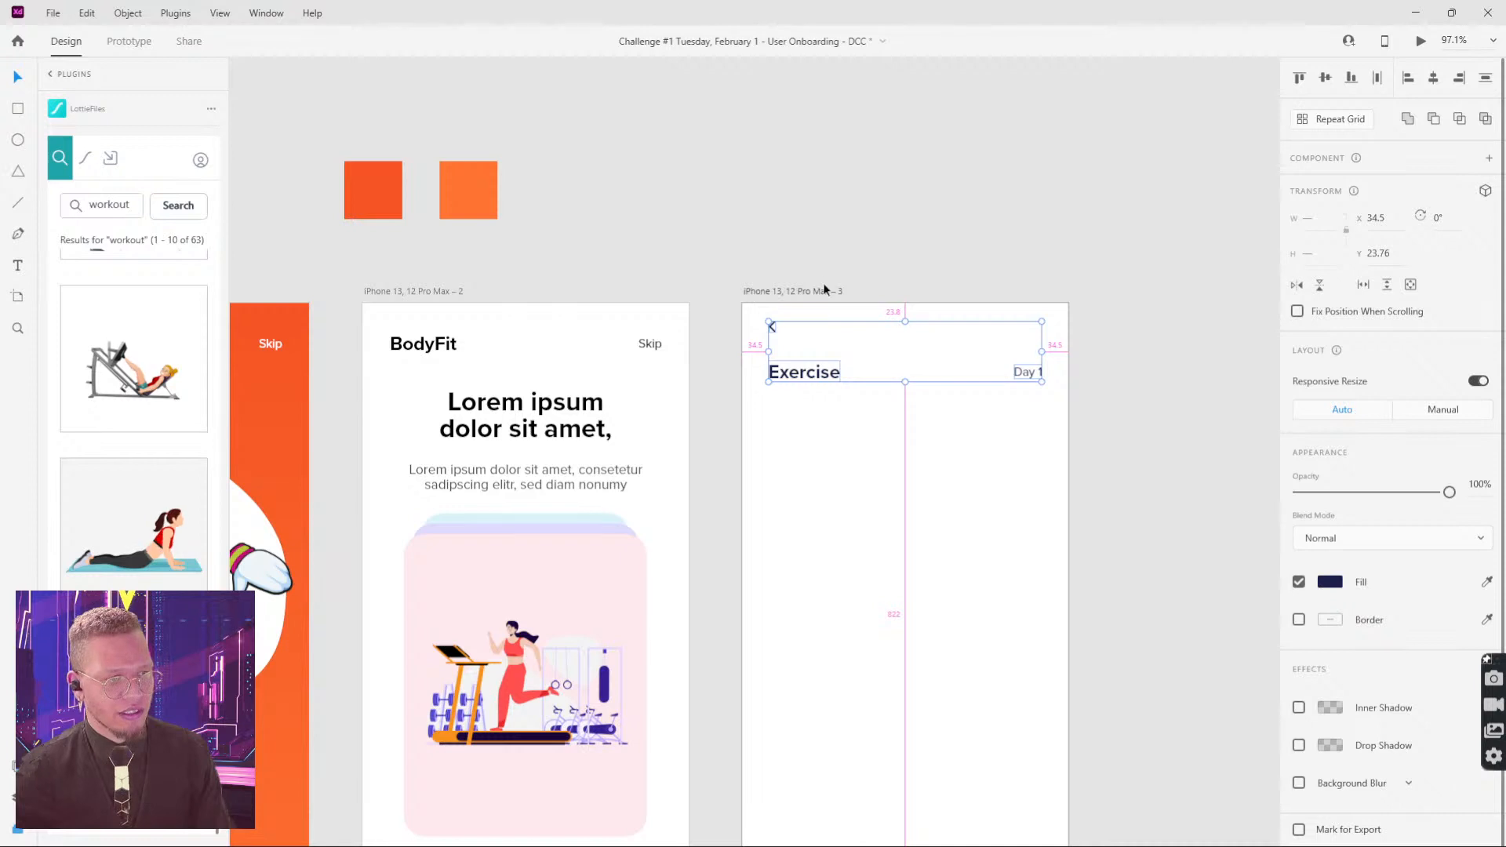
{"action": "key", "text": "ctrl+z"}
{"action": "key", "text": "ctrl+z"}
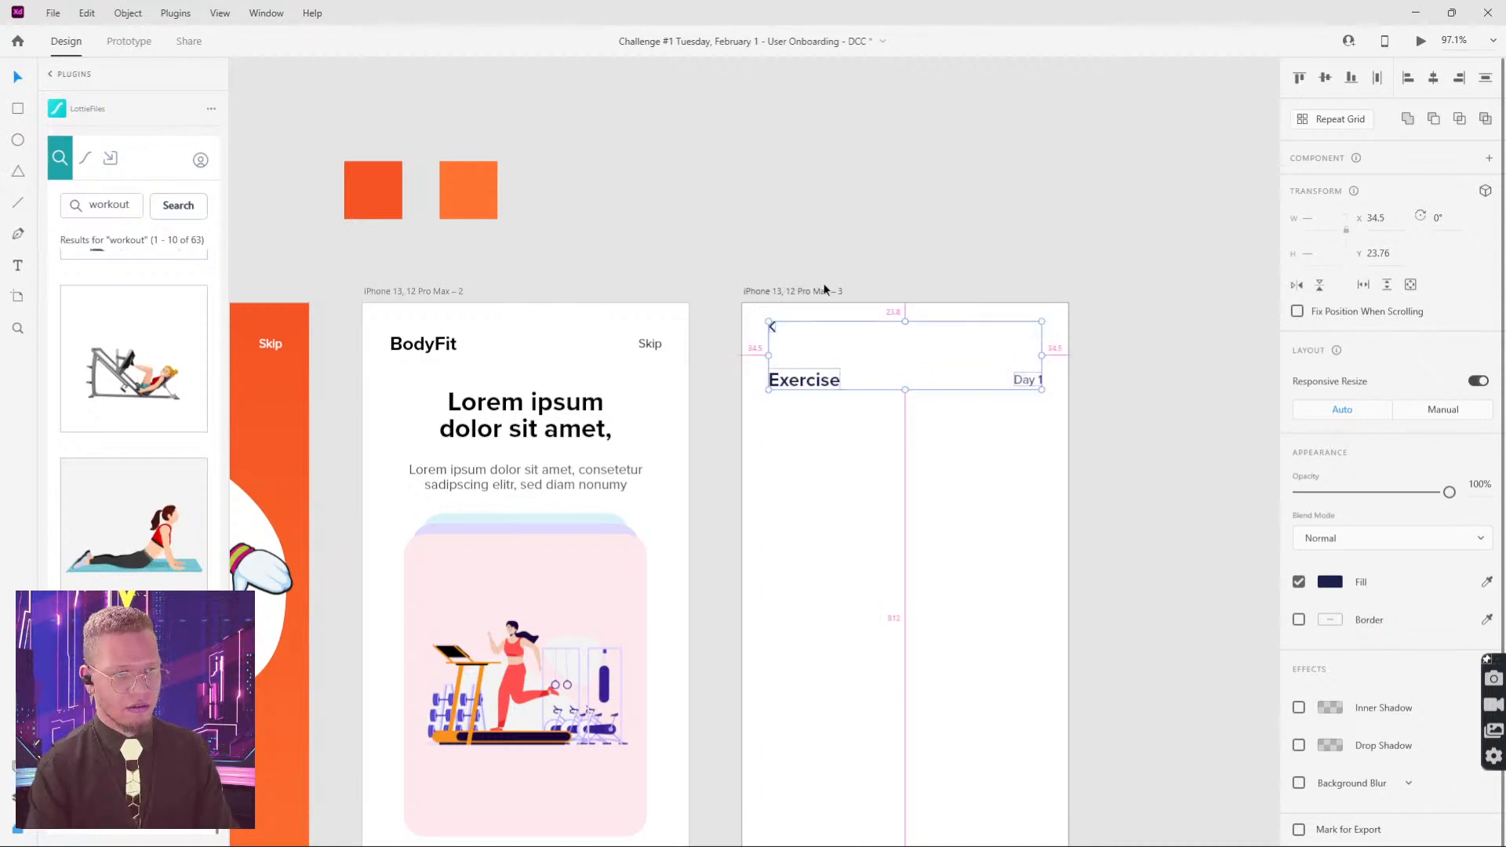
{"action": "key", "text": "ctrl+z"}
{"action": "key", "text": "ctrl+z"}
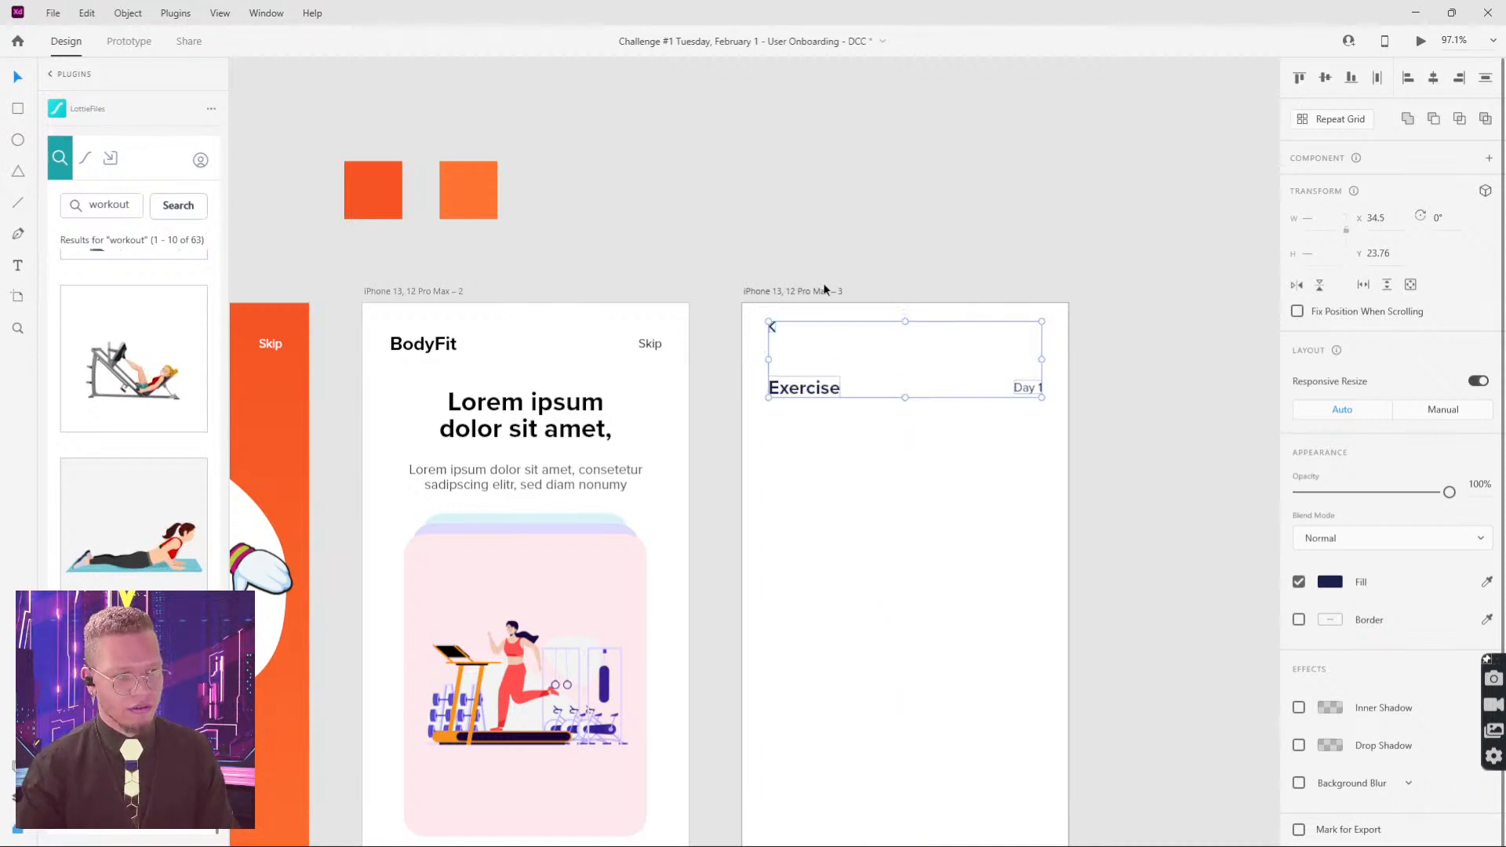
{"action": "key", "text": "ctrl+z"}
{"action": "left_click", "coordinate": [969, 241]}
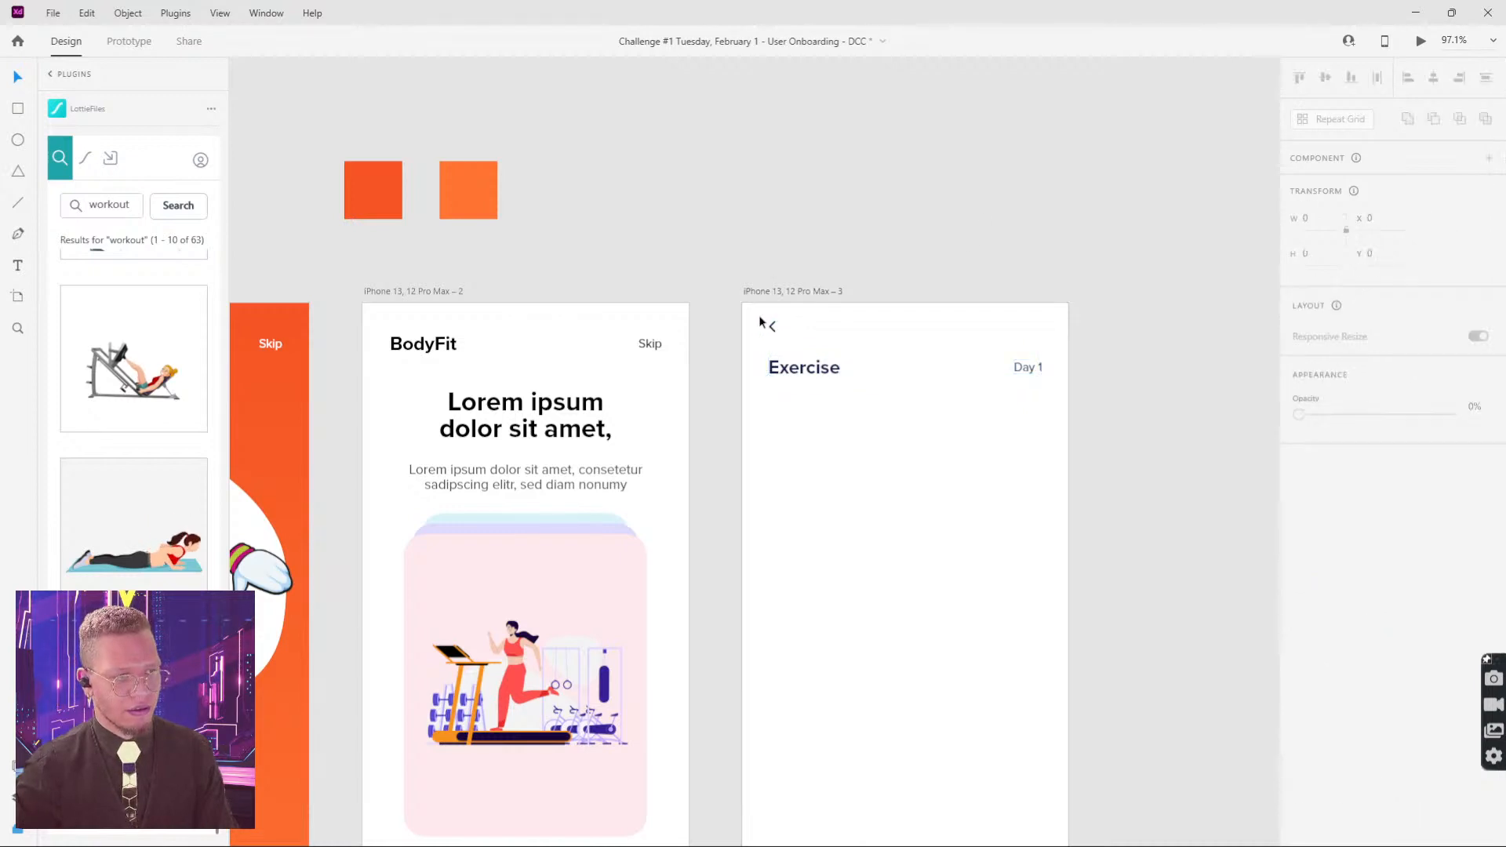
Step: Move the back arrow, Exercise title and Day 1 label down together until the title sits at Y 86
{"action": "left_click_drag", "start_coordinate": [761, 315], "coordinate": [1055, 404]}
{"action": "left_click_drag", "start_coordinate": [797, 368], "coordinate": [798, 382]}
{"action": "left_click", "coordinate": [941, 198]}
Step: Select and copy the white 1 Min 15 Sec exercise card from the Assets board
{"action": "scroll", "coordinate": [992, 296], "scroll_direction": "down", "scroll_amount": 3}
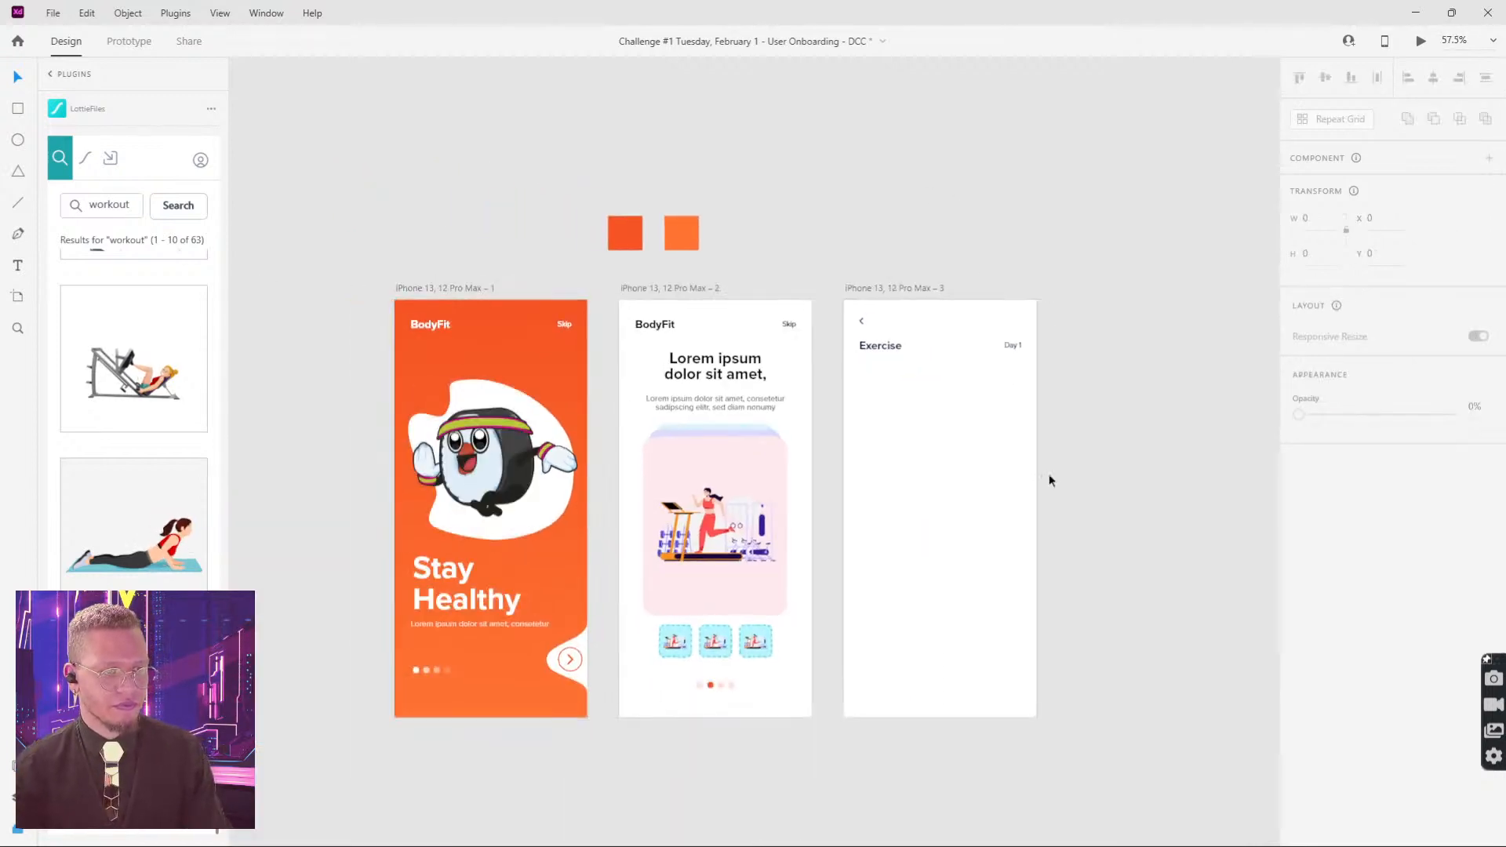
{"action": "scroll", "coordinate": [1033, 538], "scroll_direction": "down", "scroll_amount": 3}
{"action": "left_click_drag", "start_coordinate": [1099, 619], "coordinate": [938, 330]}
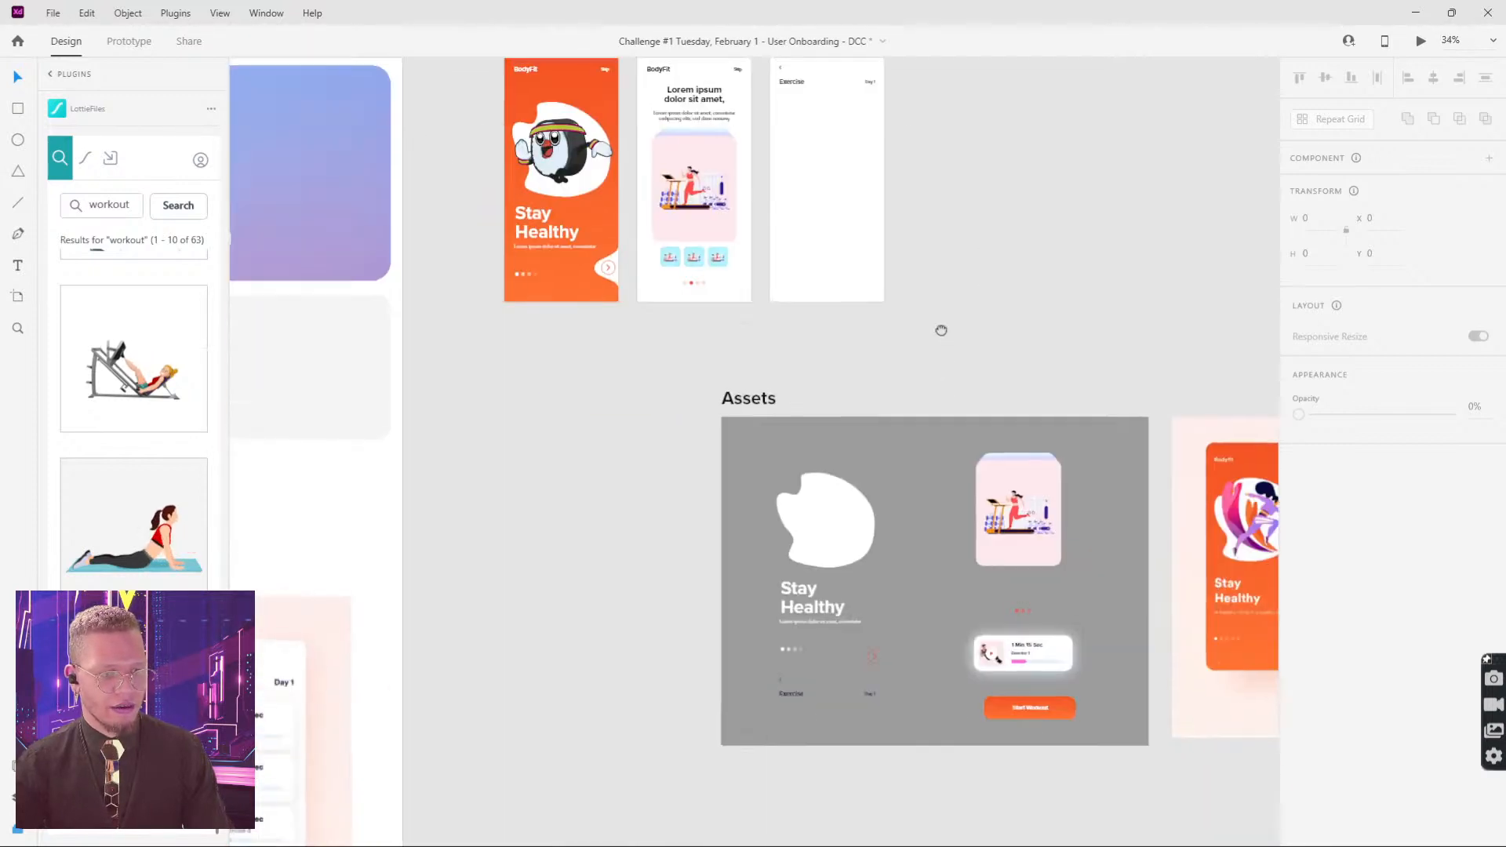
{"action": "left_click_drag", "start_coordinate": [721, 413], "coordinate": [575, 348]}
{"action": "scroll", "coordinate": [1002, 562], "scroll_direction": "up", "scroll_amount": 6}
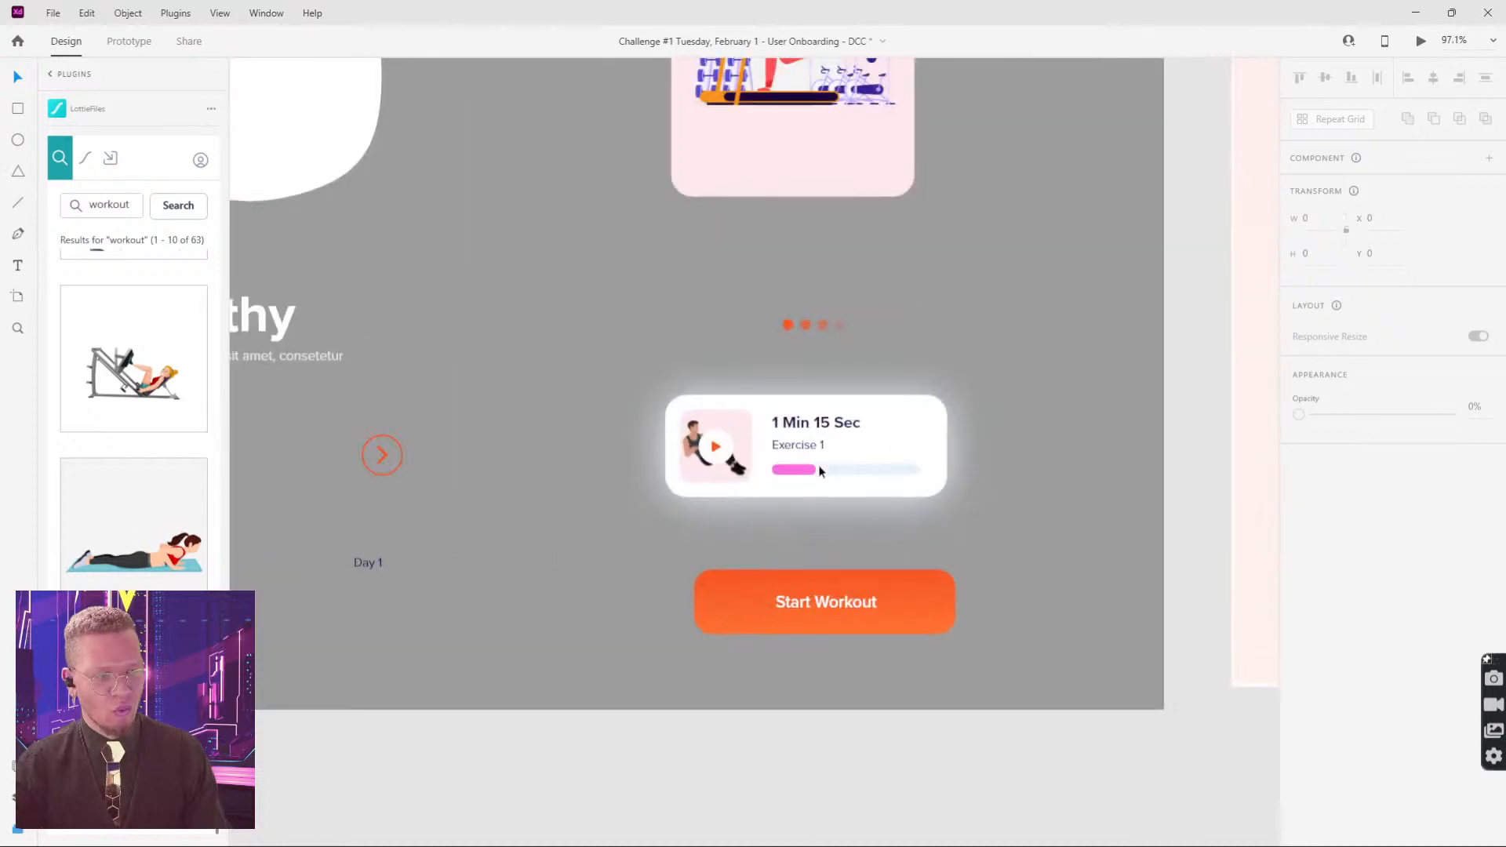
{"action": "left_click", "coordinate": [825, 471]}
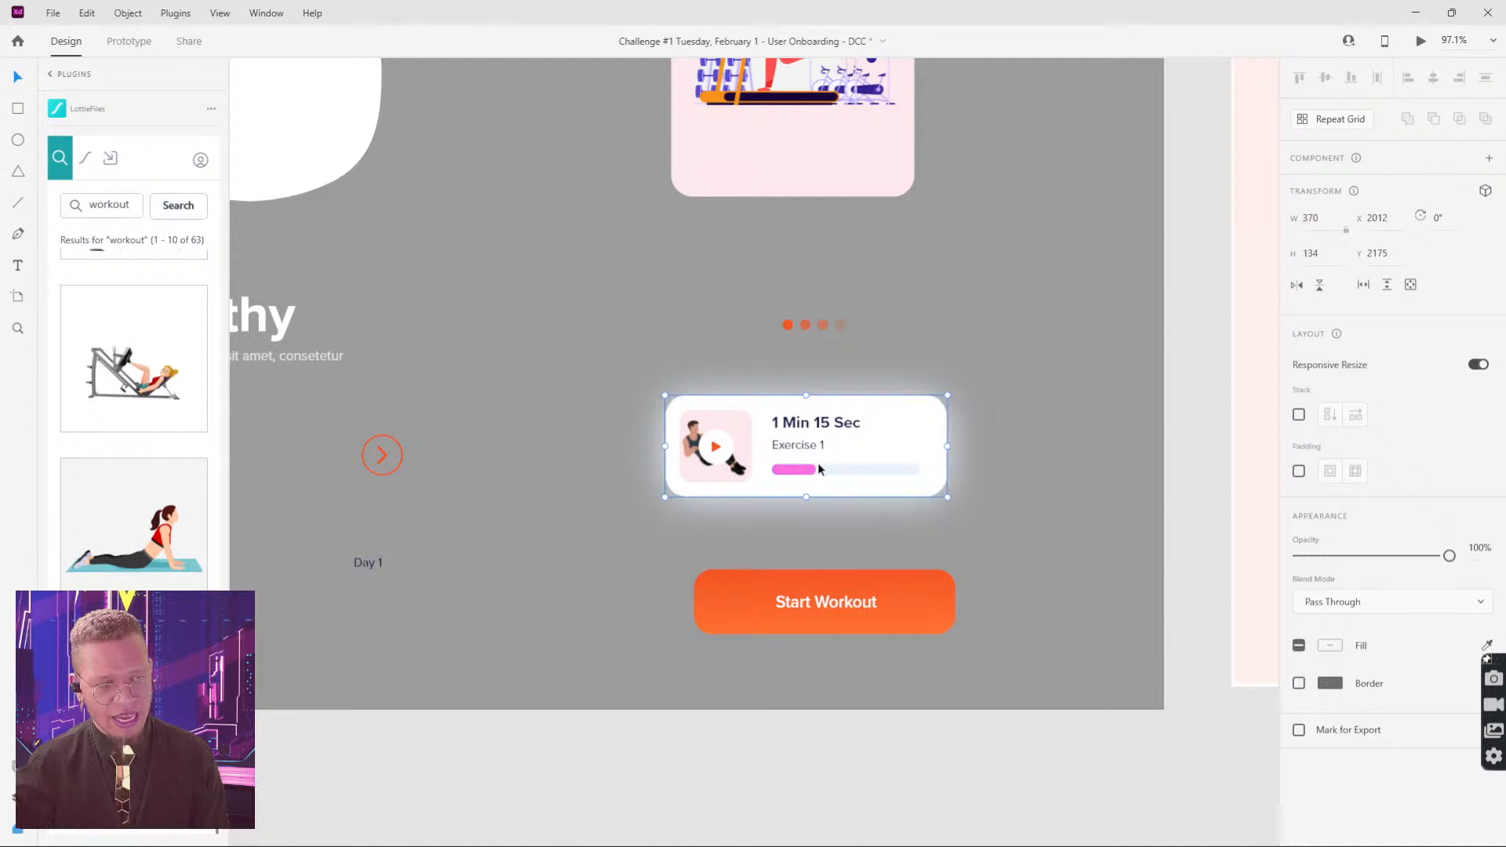
{"action": "scroll", "coordinate": [823, 481], "scroll_direction": "up", "scroll_amount": 5}
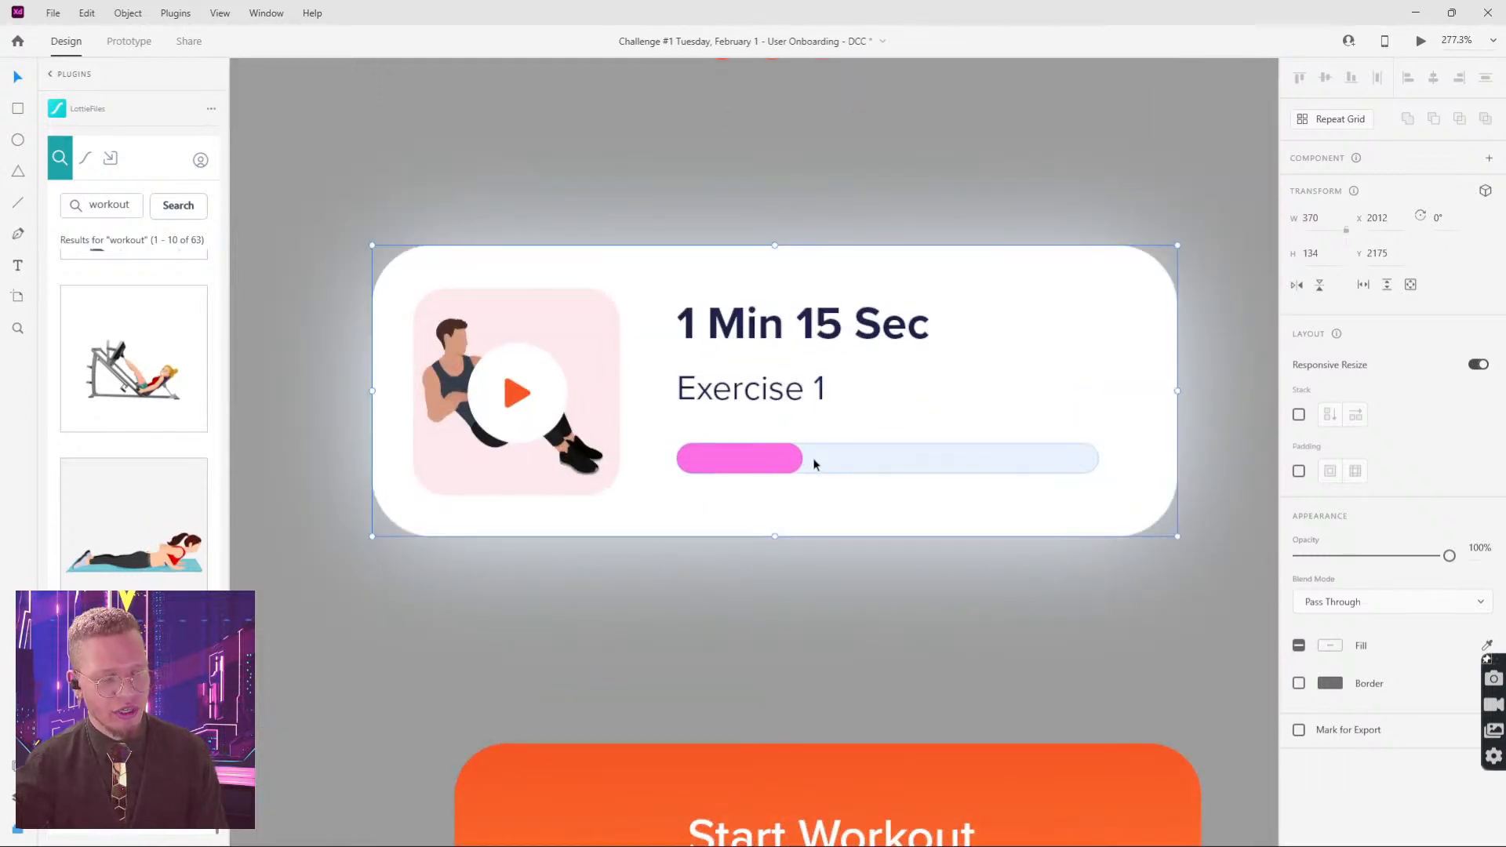
Step: Paste the exercise card onto the third screen and place it under the Exercise title at X 29, Y 164
{"action": "scroll", "coordinate": [832, 440], "scroll_direction": "down", "scroll_amount": 5}
{"action": "scroll", "coordinate": [934, 270], "scroll_direction": "up", "scroll_amount": 4}
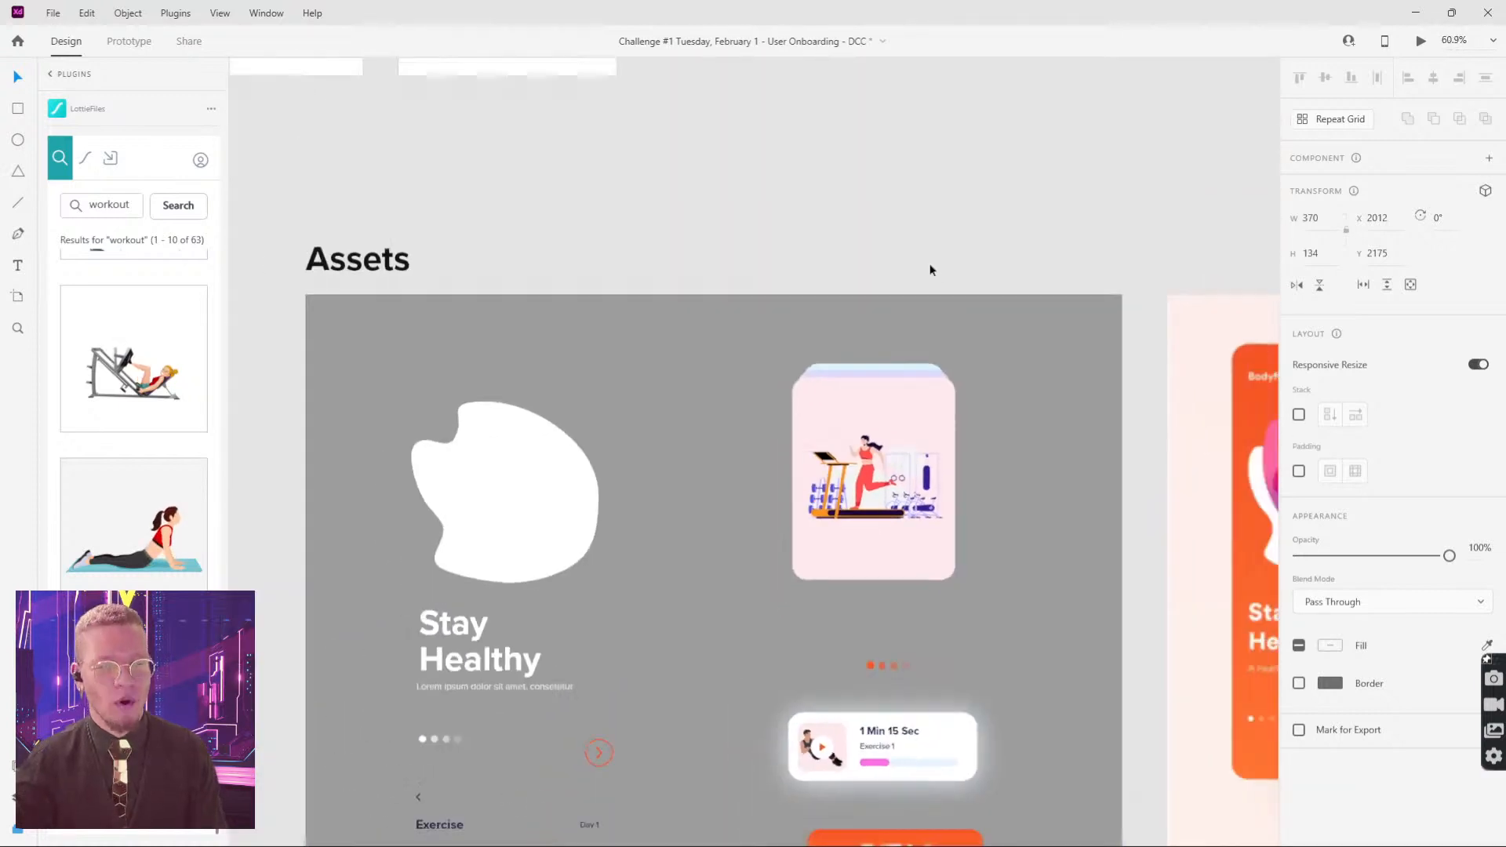
{"action": "scroll", "coordinate": [932, 269], "scroll_direction": "down", "scroll_amount": 3}
{"action": "scroll", "coordinate": [999, 474], "scroll_direction": "up", "scroll_amount": 3}
{"action": "scroll", "coordinate": [798, 303], "scroll_direction": "up", "scroll_amount": 4}
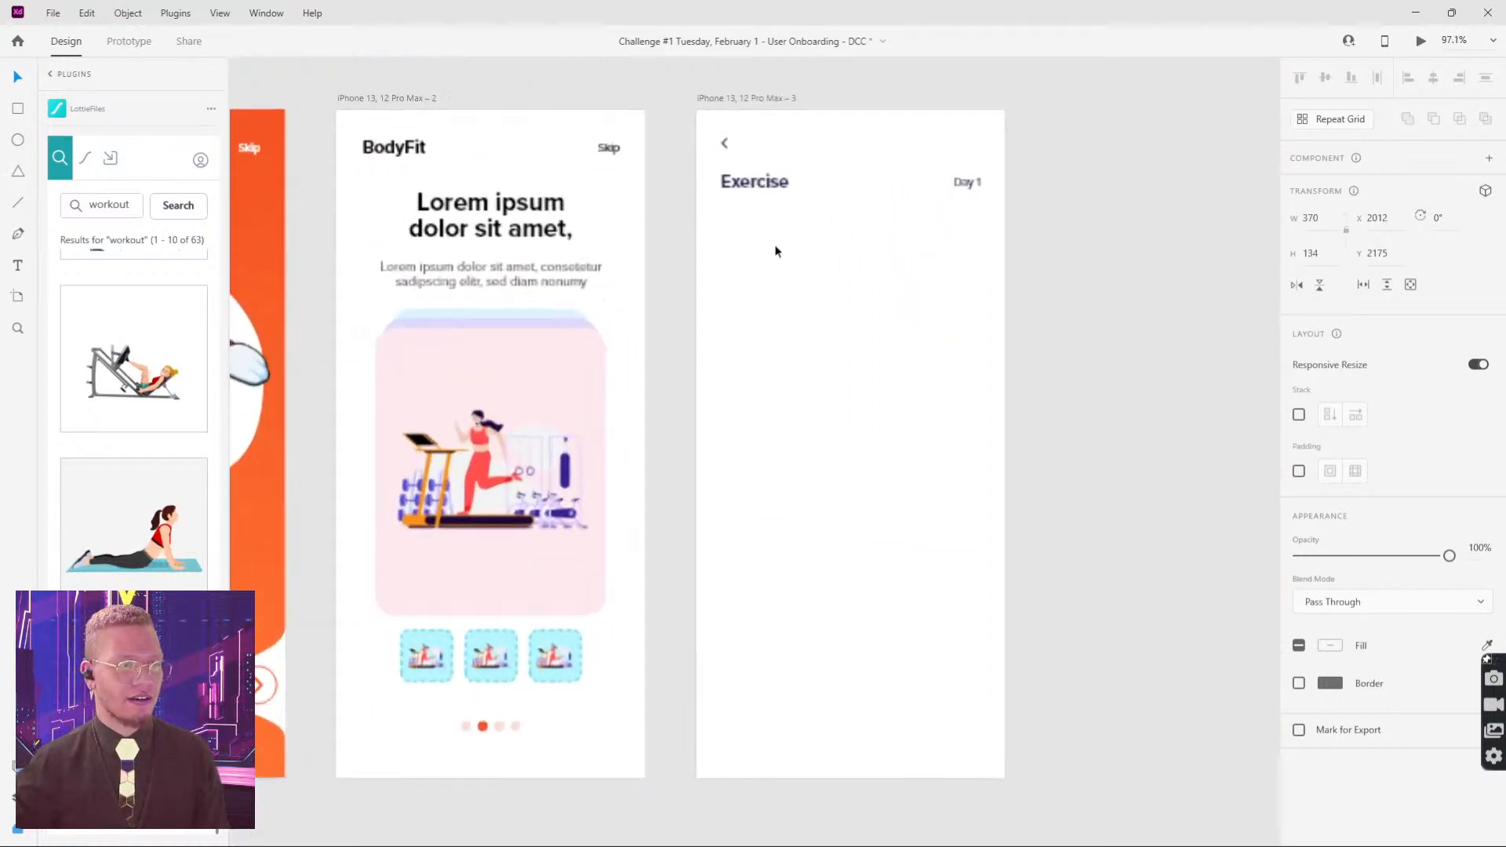
{"action": "left_click", "coordinate": [765, 178]}
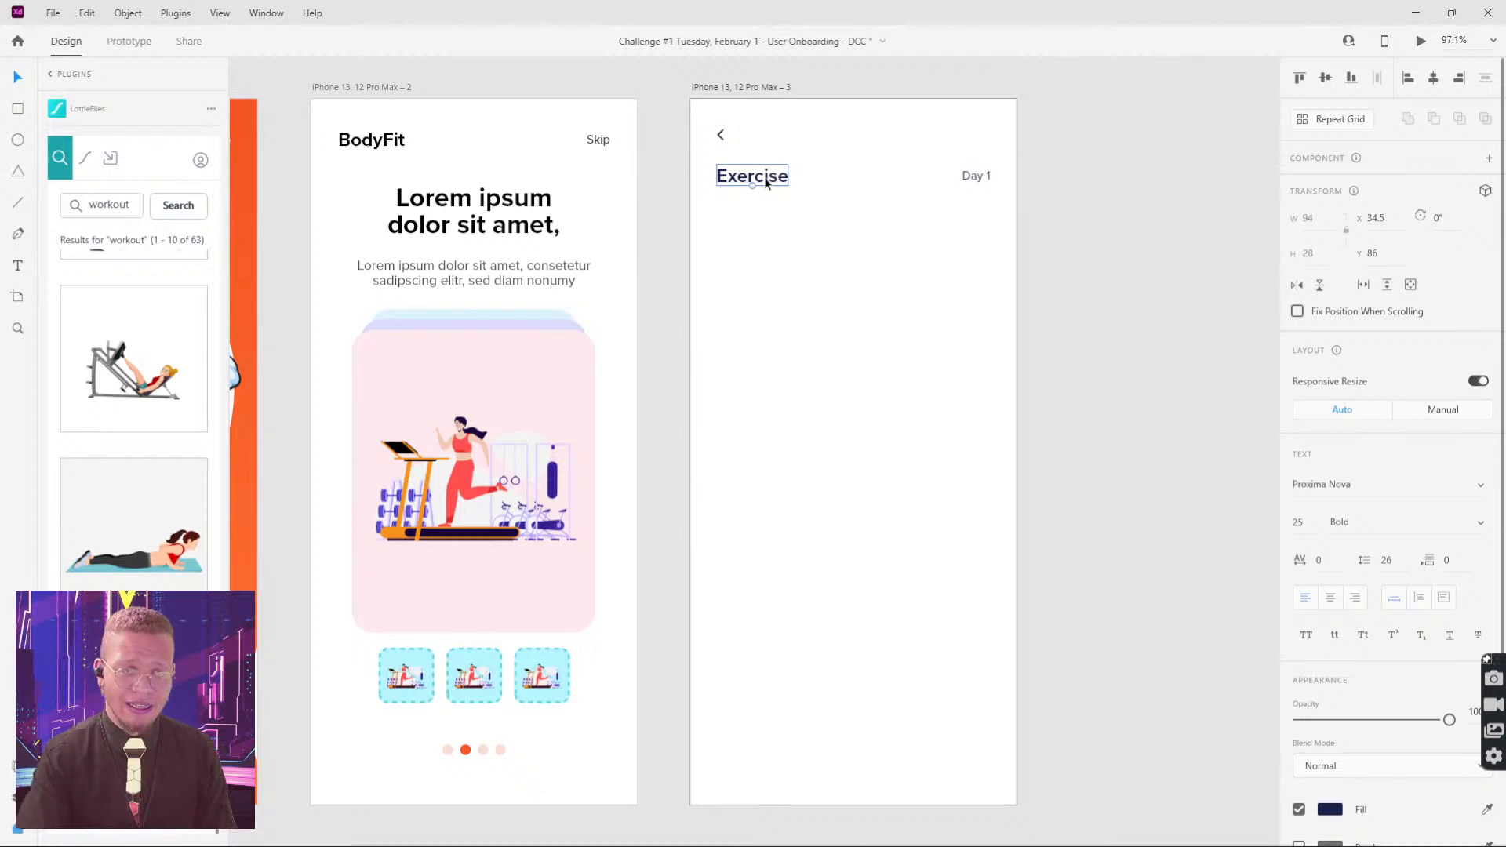
{"action": "key", "text": "ctrl+v"}
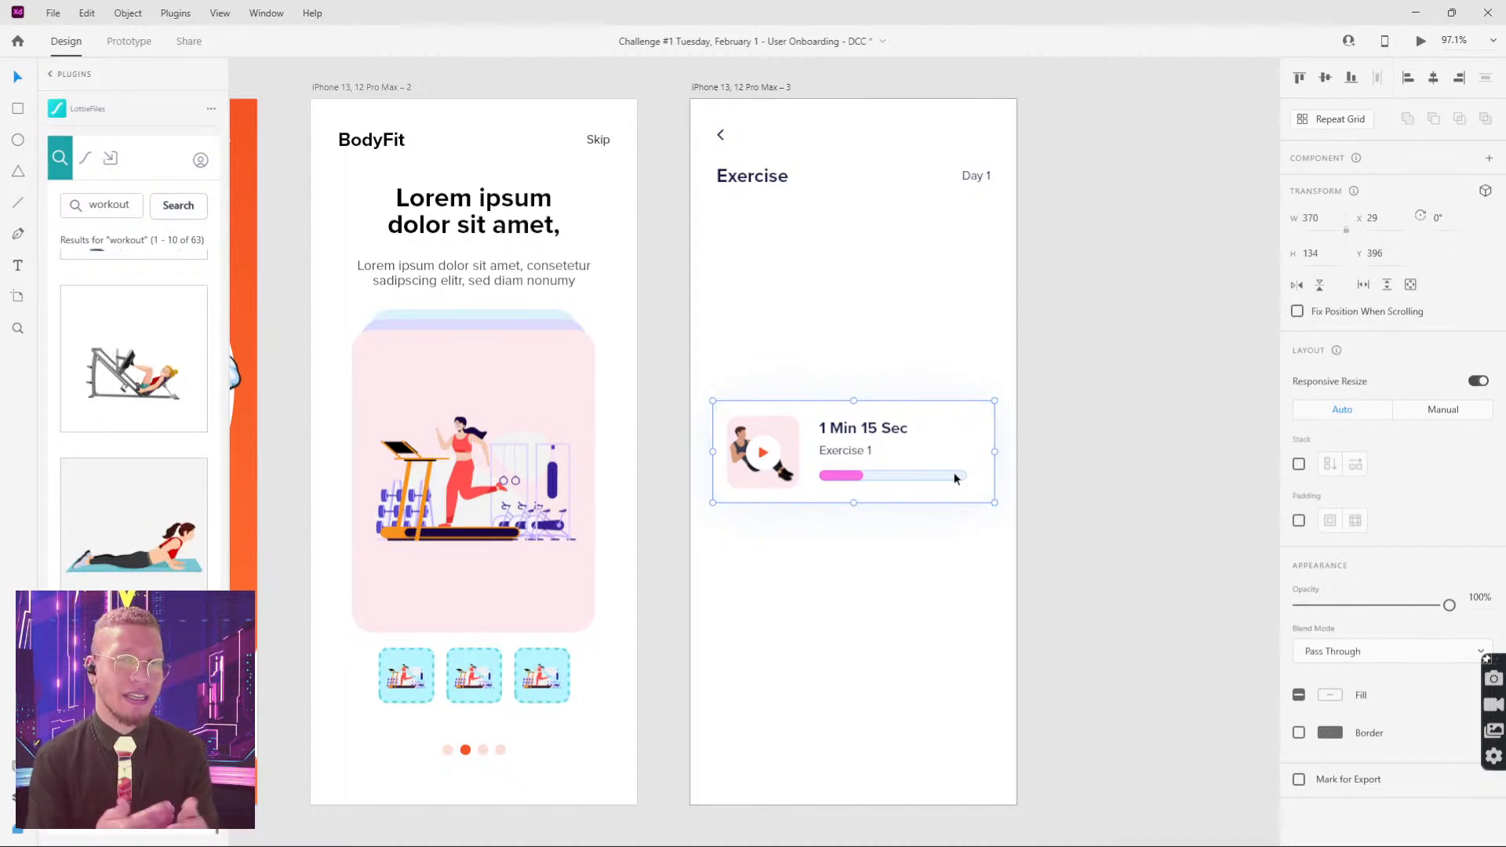
{"action": "left_click_drag", "start_coordinate": [947, 459], "coordinate": [942, 281]}
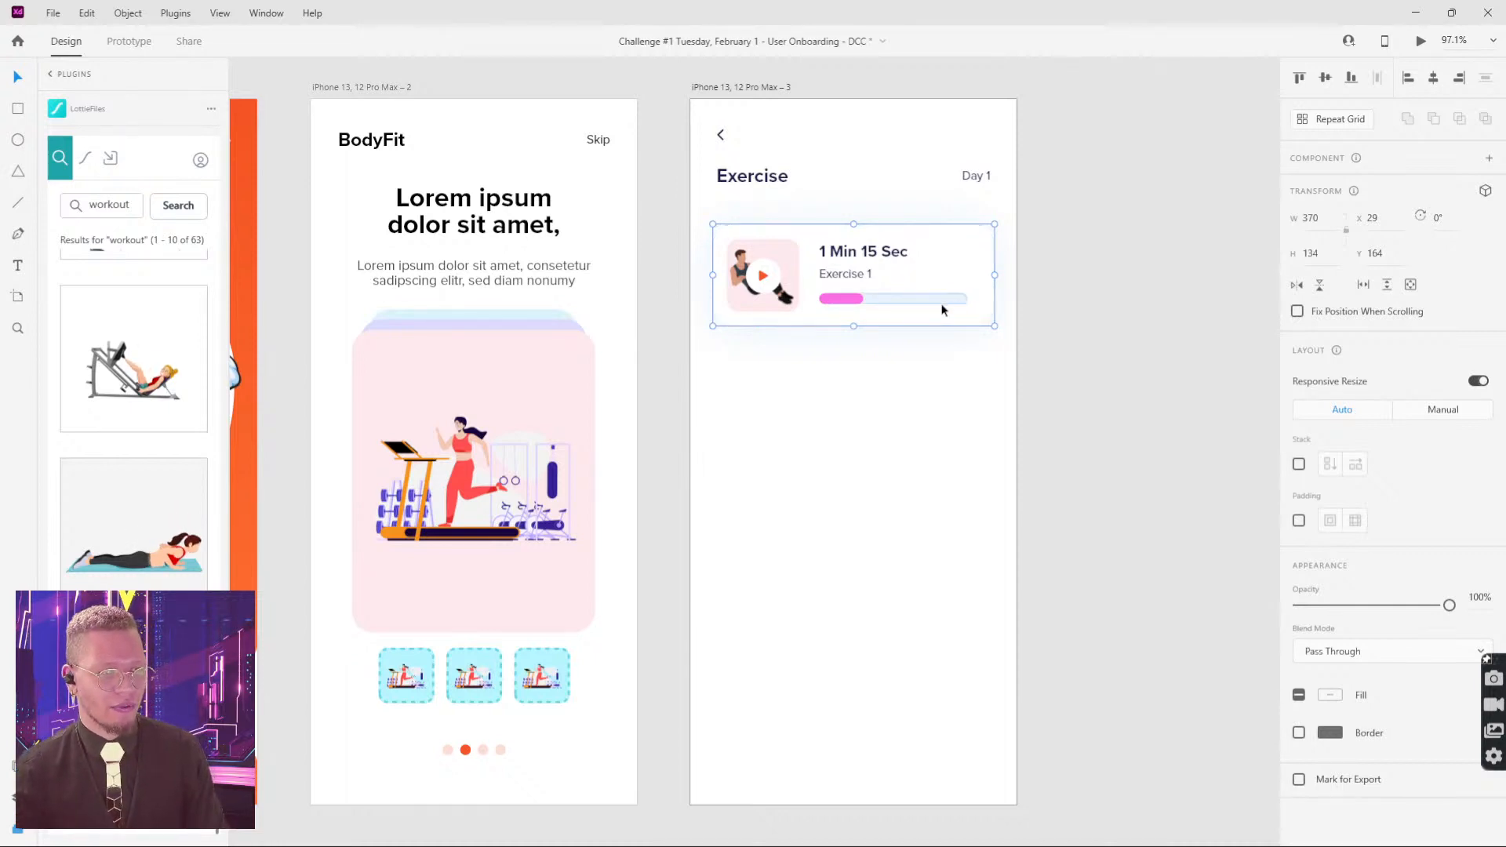
Step: Change the third screen's title text to Exercises
{"action": "double_click", "coordinate": [787, 176]}
{"action": "left_click", "coordinate": [886, 235]}
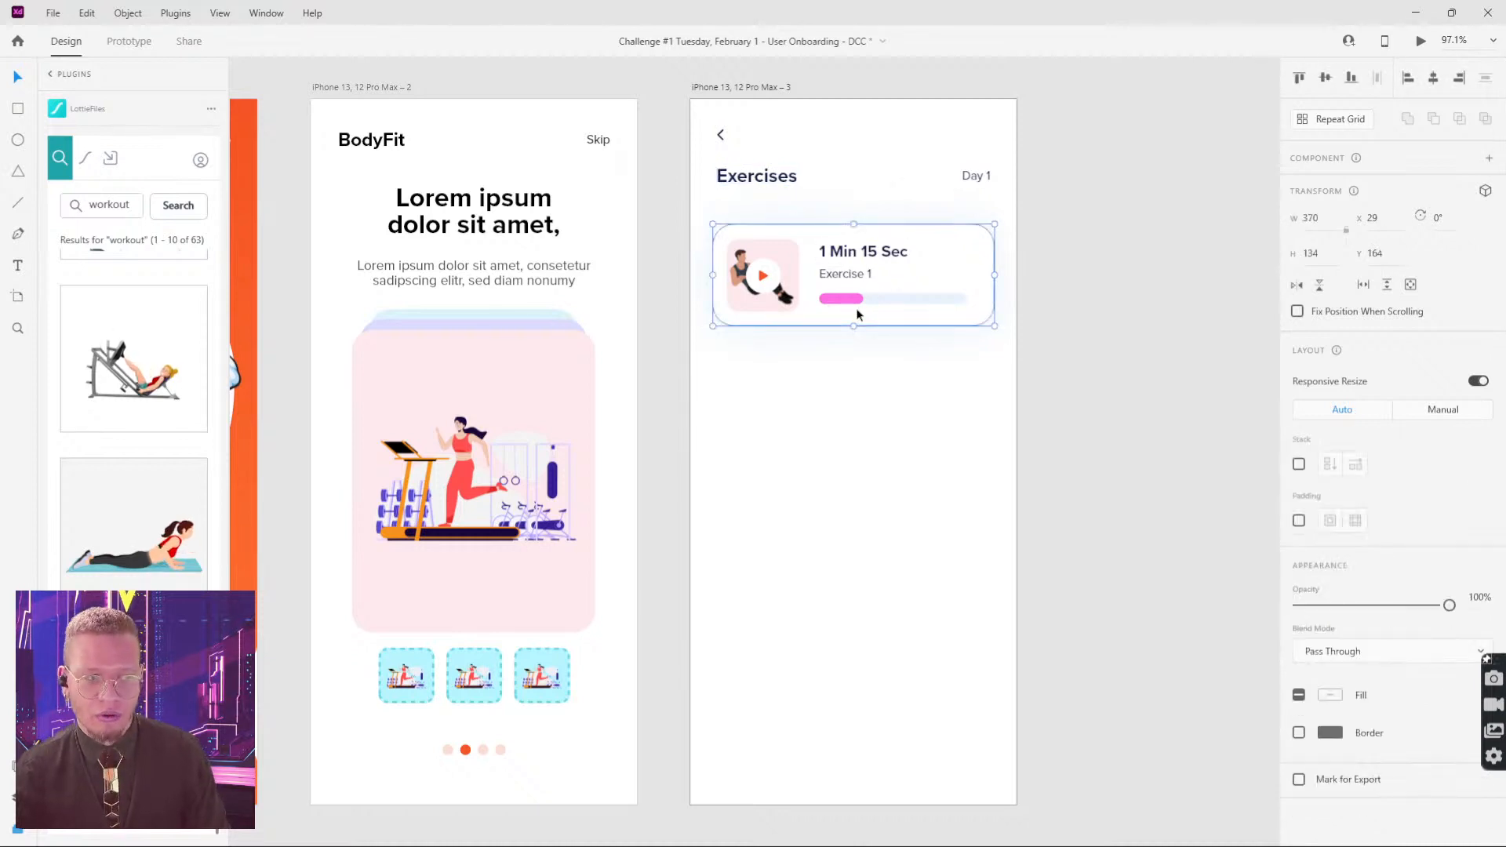
Step: Turn the exercise card into a repeat grid and extend it downward to four cards, with a grid height of 1205
{"action": "key", "text": "ctrl+r"}
{"action": "left_click_drag", "start_coordinate": [847, 388], "coordinate": [861, 806]}
{"action": "scroll", "coordinate": [867, 612], "scroll_direction": "down", "scroll_amount": 5}
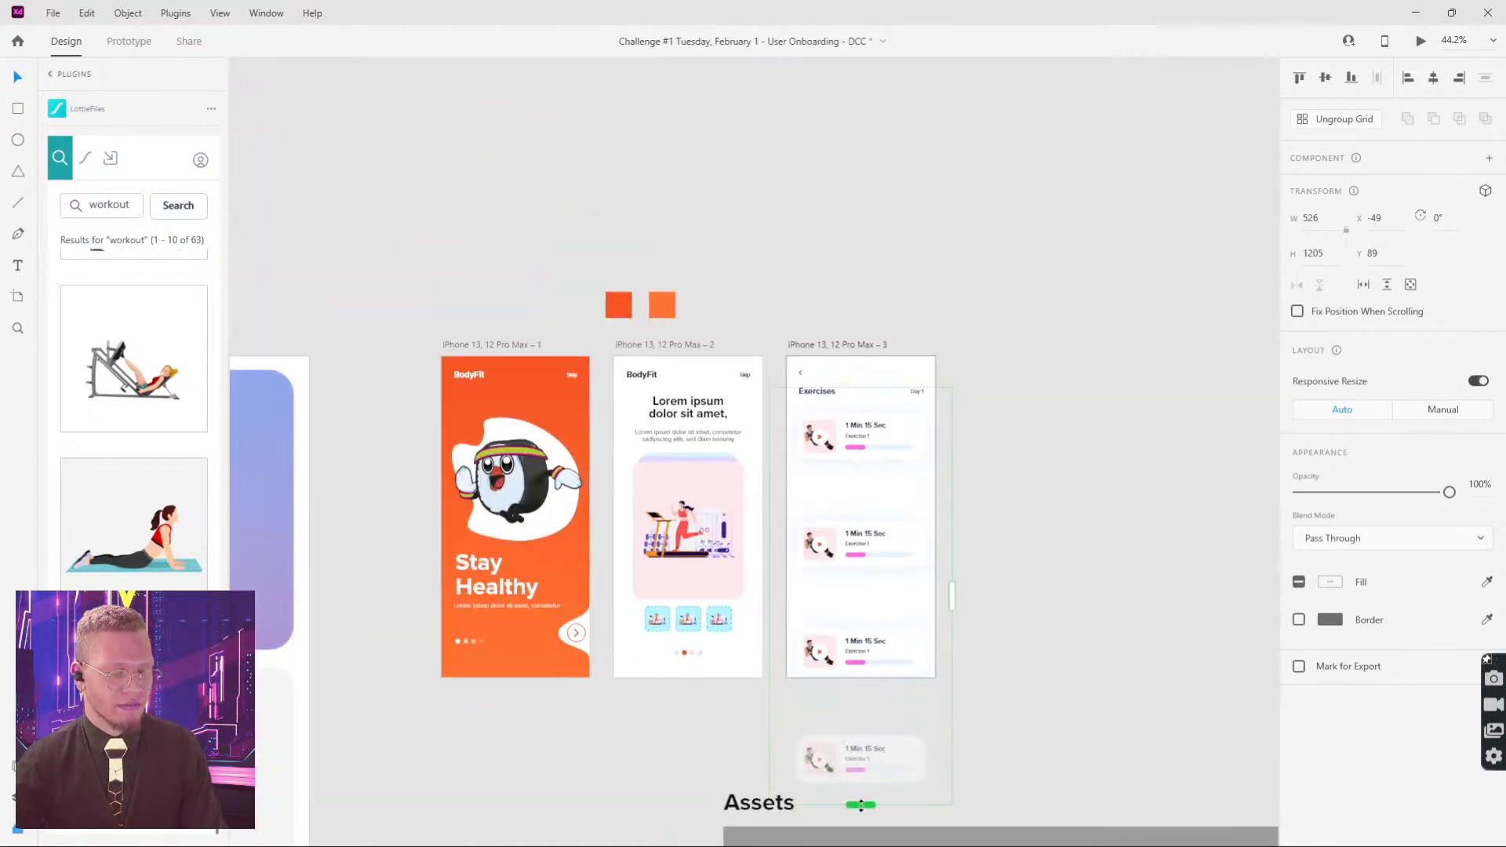
Step: Tighten the gaps between the four repeated cards to a grid height of 725 and move the grid up to Y 76
{"action": "left_click_drag", "start_coordinate": [871, 602], "coordinate": [878, 506]}
{"action": "scroll", "coordinate": [966, 490], "scroll_direction": "up", "scroll_amount": 5}
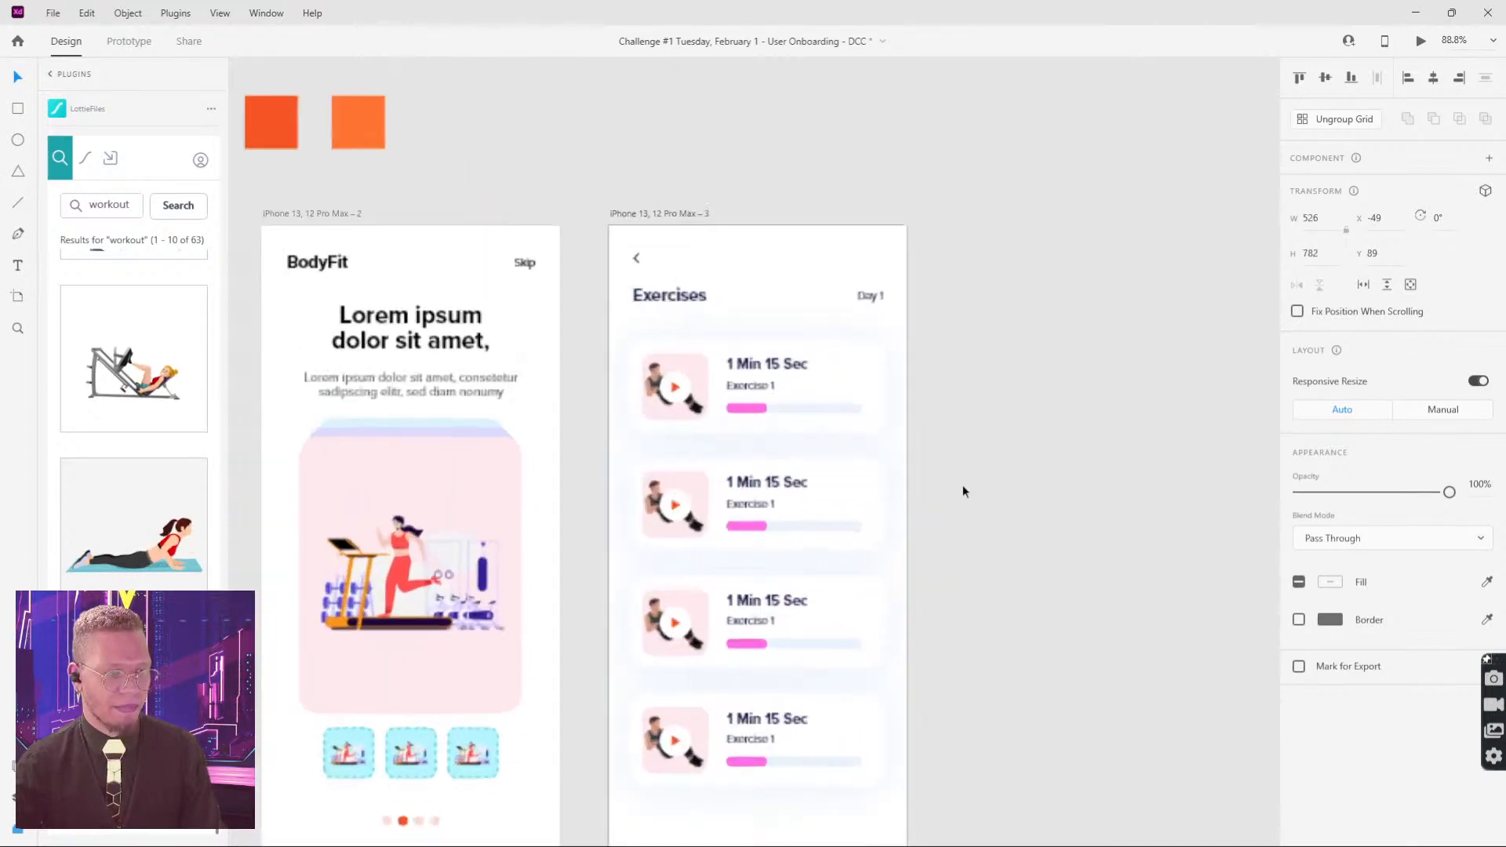
{"action": "left_click_drag", "start_coordinate": [720, 431], "coordinate": [717, 411]}
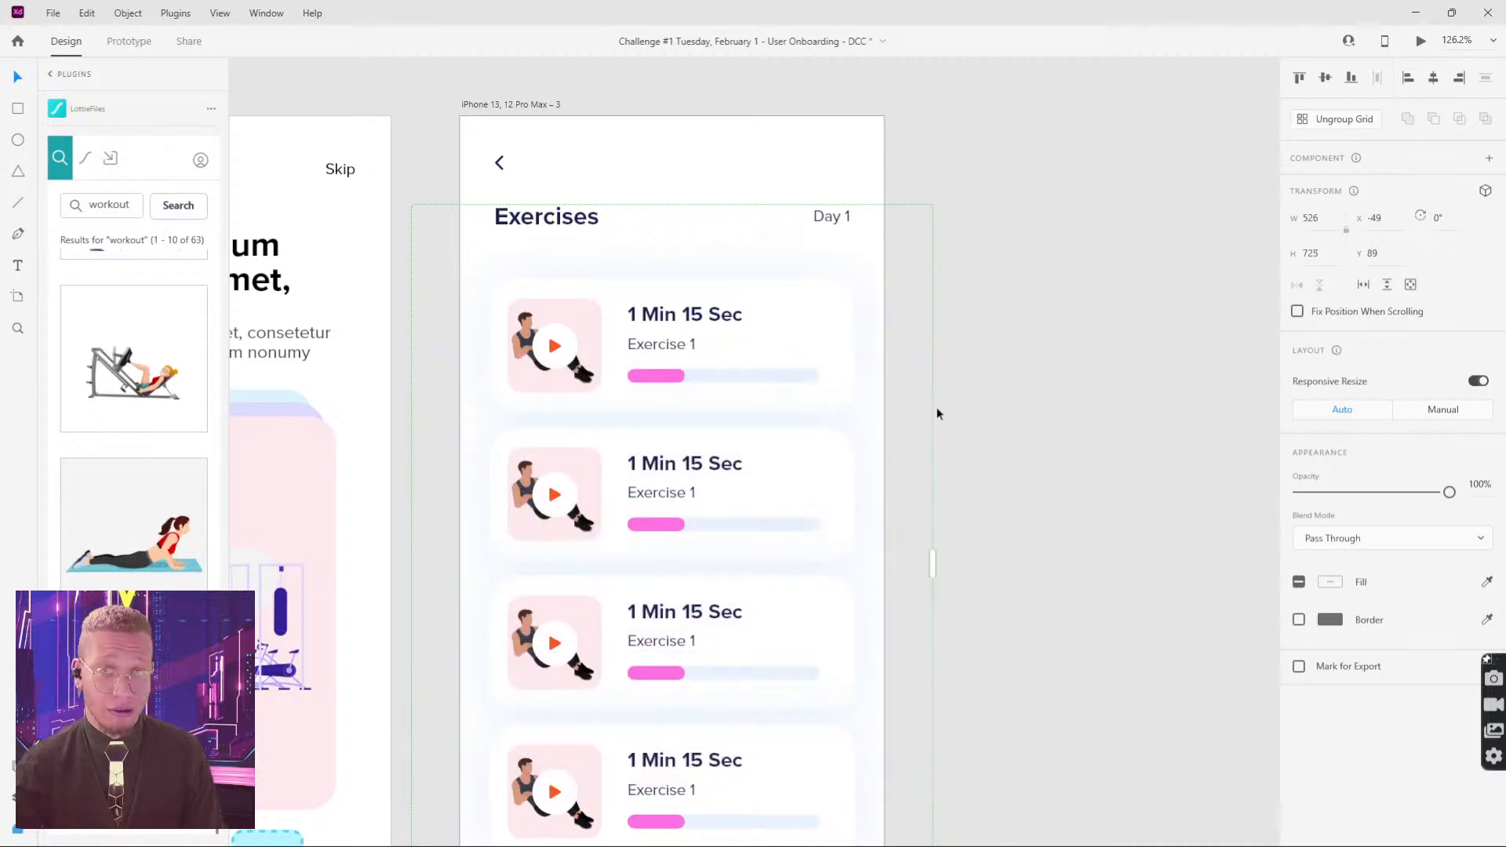
{"action": "left_click", "coordinate": [1073, 450]}
{"action": "left_click_drag", "start_coordinate": [721, 370], "coordinate": [726, 373]}
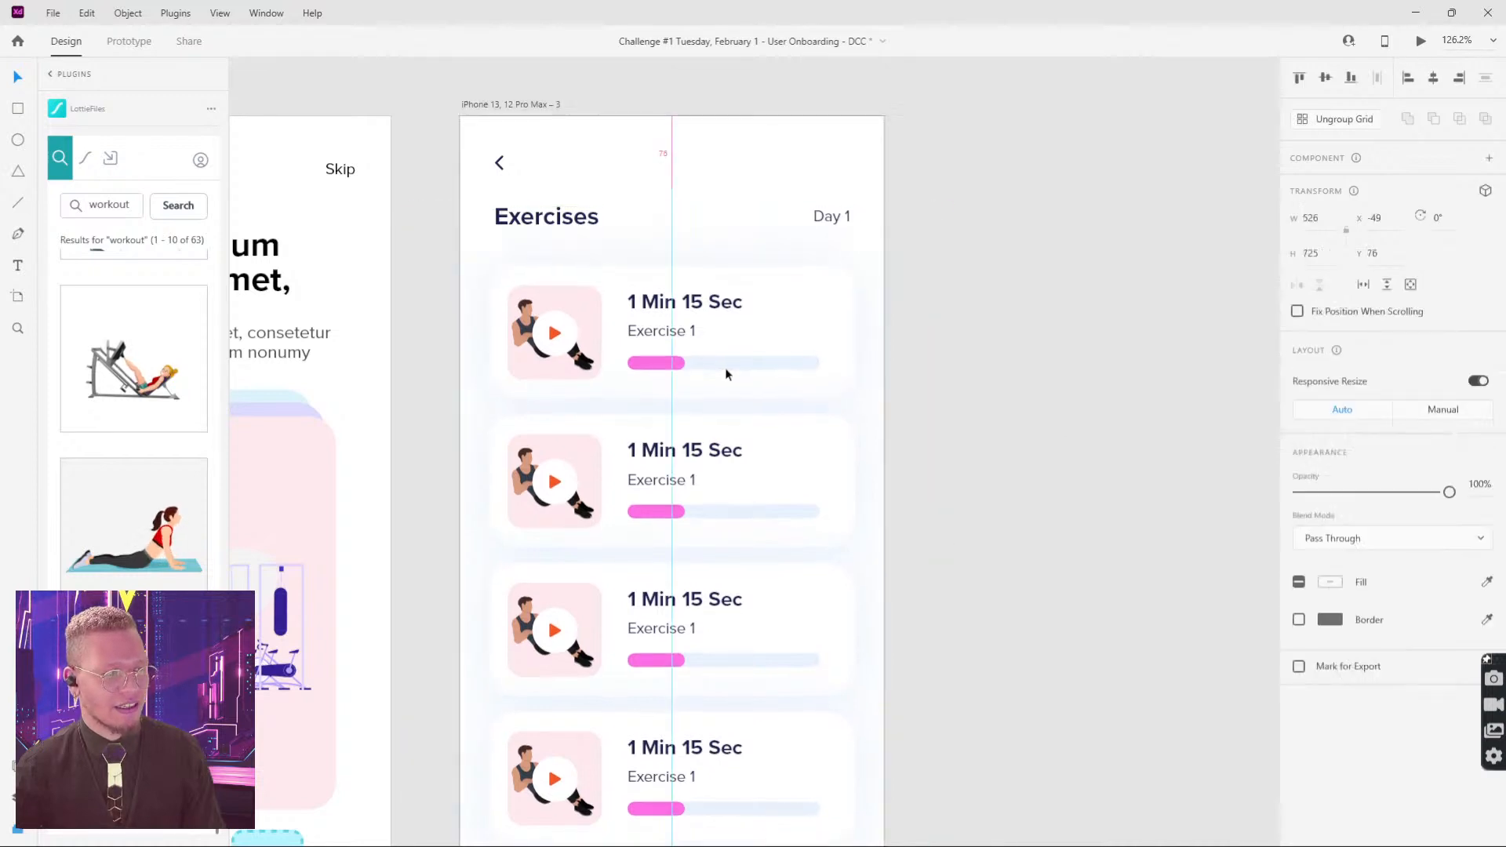
Step: Copy the Start Workout button from the Assets board onto the third screen and place it below the fourth exercise card
{"action": "scroll", "coordinate": [946, 394], "scroll_direction": "down", "scroll_amount": 3}
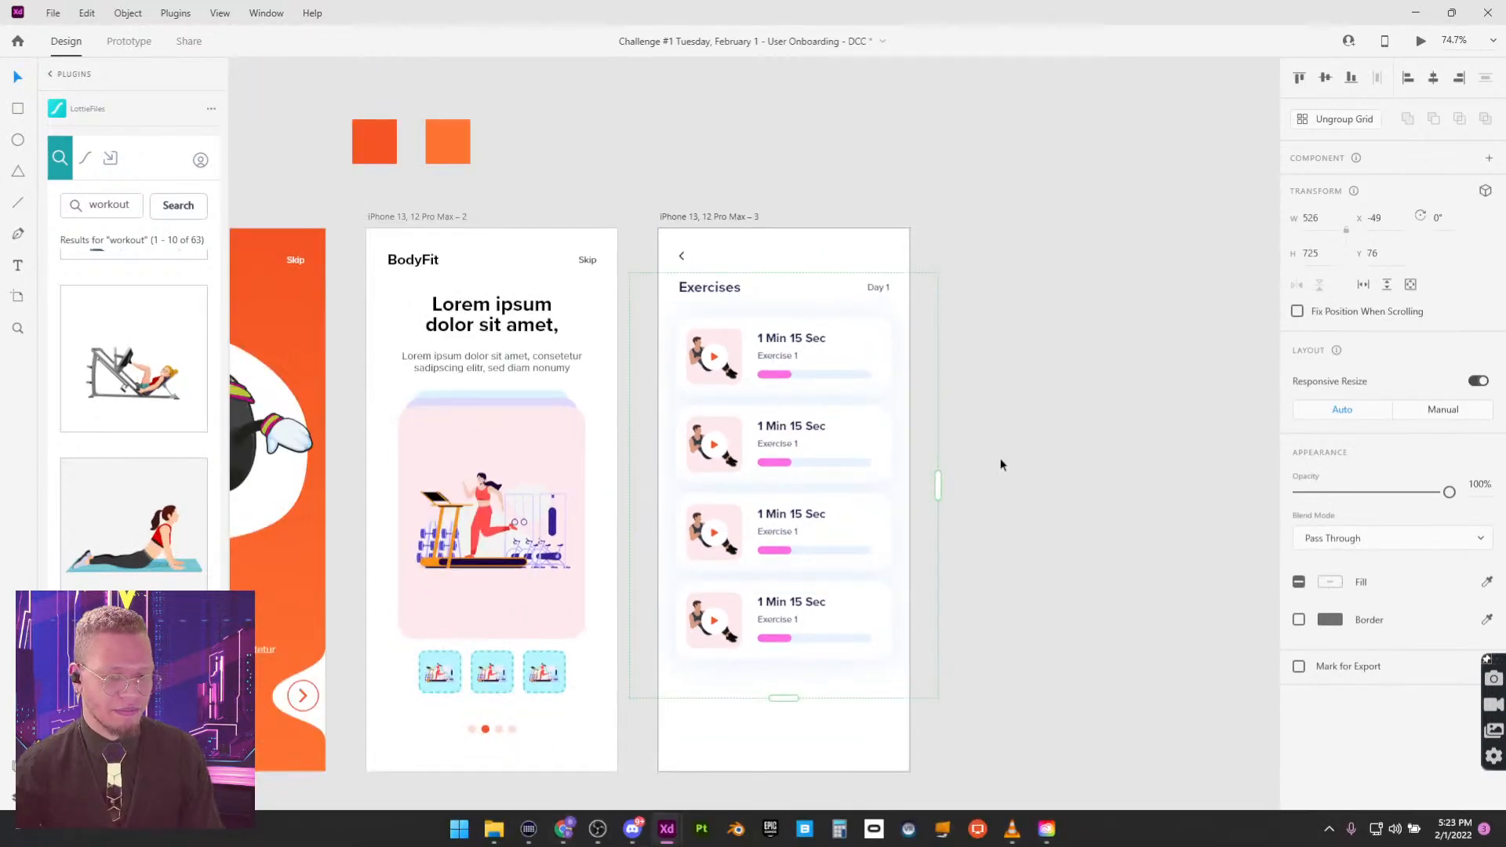
{"action": "scroll", "coordinate": [1001, 464], "scroll_direction": "down", "scroll_amount": 5}
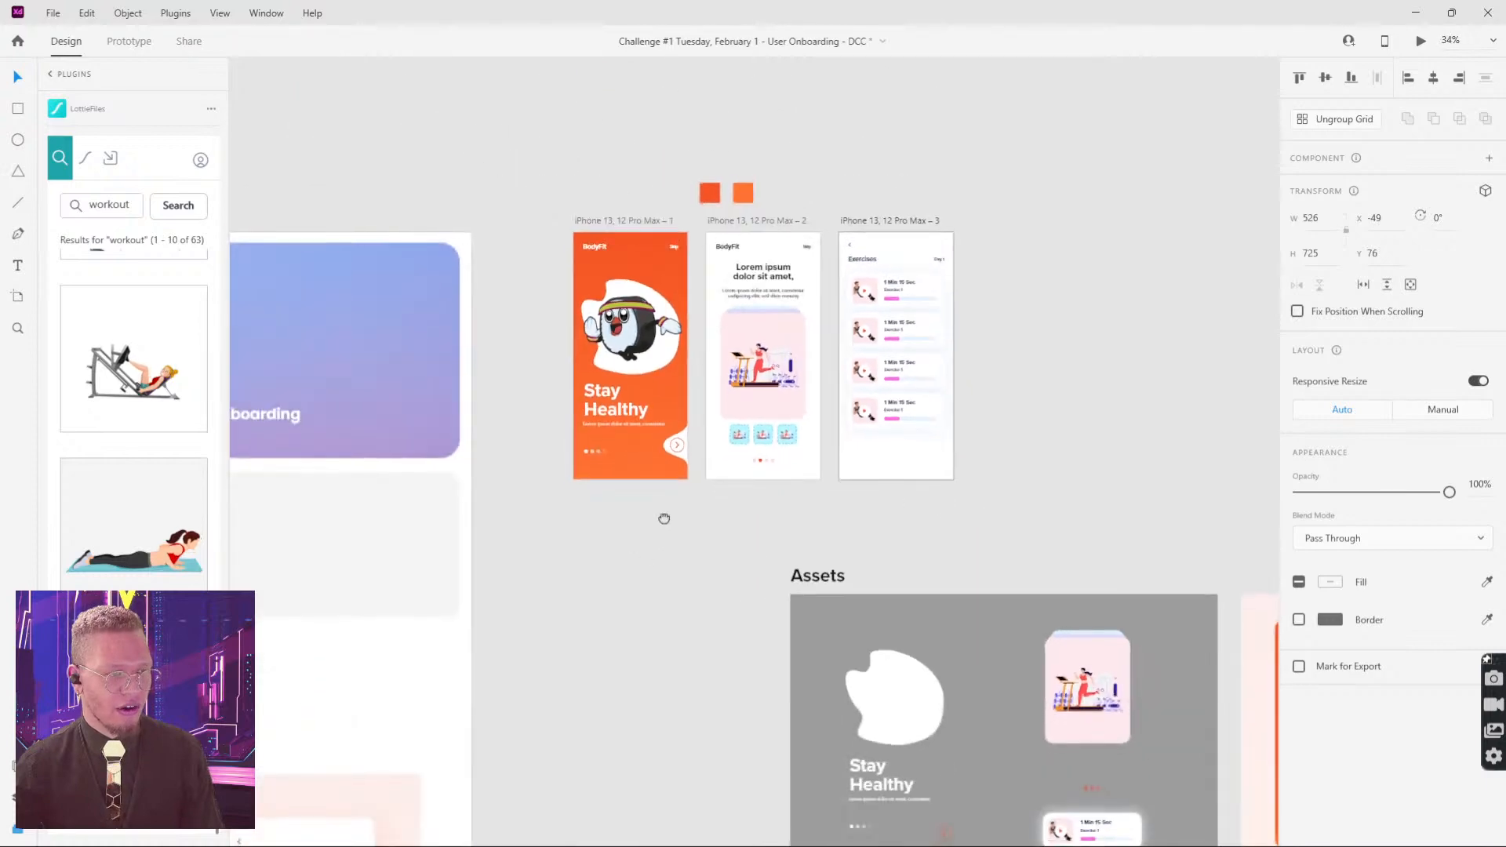
{"action": "left_click_drag", "start_coordinate": [664, 519], "coordinate": [635, 64]}
{"action": "left_click", "coordinate": [1124, 404]}
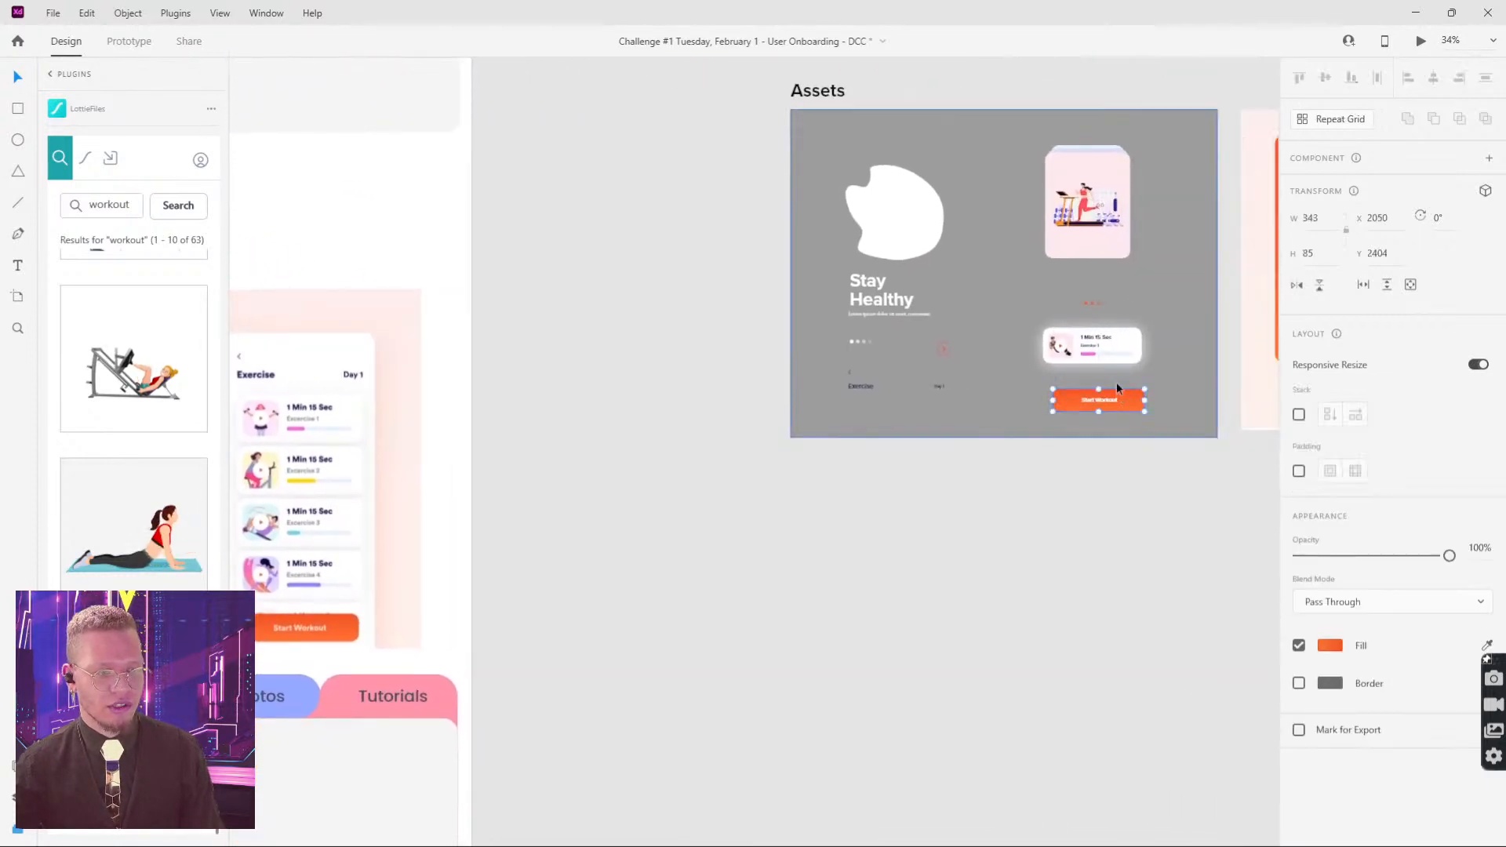
{"action": "scroll", "coordinate": [898, 157], "scroll_direction": "up", "scroll_amount": 4}
{"action": "scroll", "coordinate": [879, 329], "scroll_direction": "up", "scroll_amount": 1}
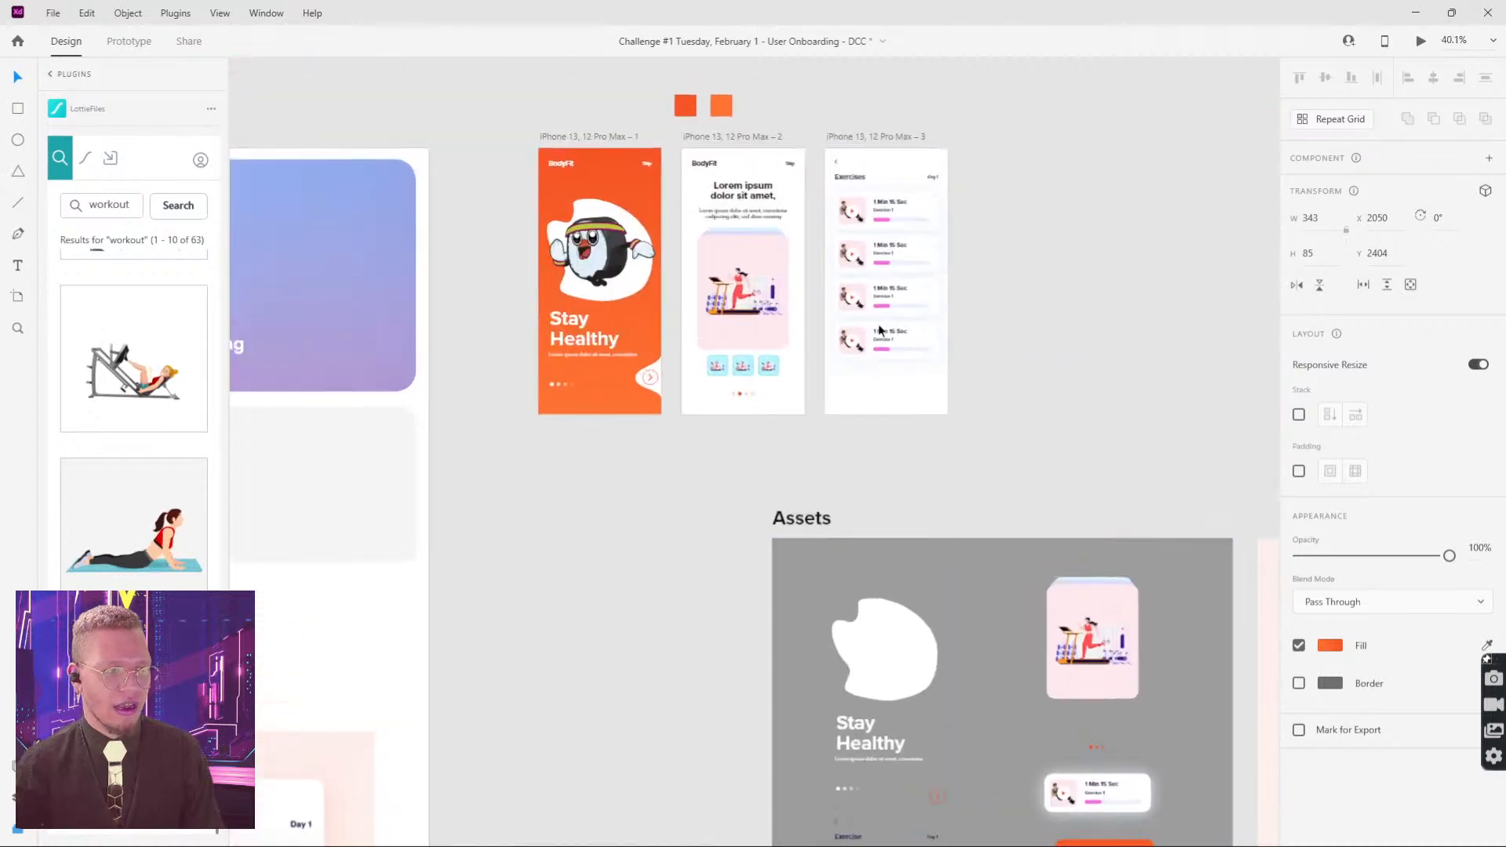
{"action": "scroll", "coordinate": [879, 331], "scroll_direction": "up", "scroll_amount": 5}
{"action": "left_click", "coordinate": [915, 379]}
{"action": "key", "text": "ctrl+v"}
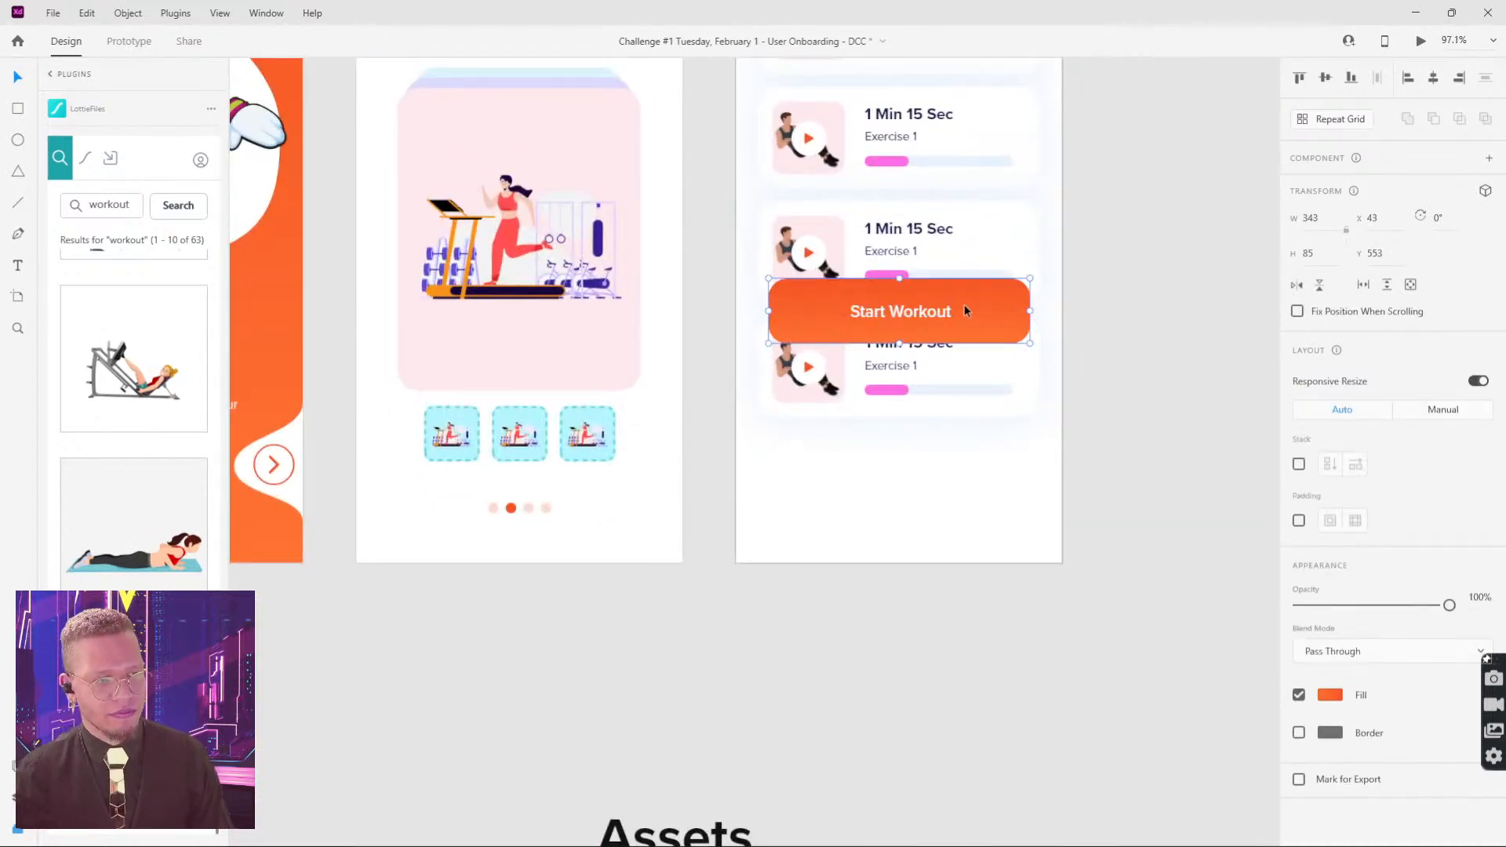
{"action": "left_click_drag", "start_coordinate": [963, 304], "coordinate": [969, 496]}
Step: Extend the exercise repeat grid down to the third artboard's lower edge, to a grid height of 850
{"action": "left_click", "coordinate": [969, 392]}
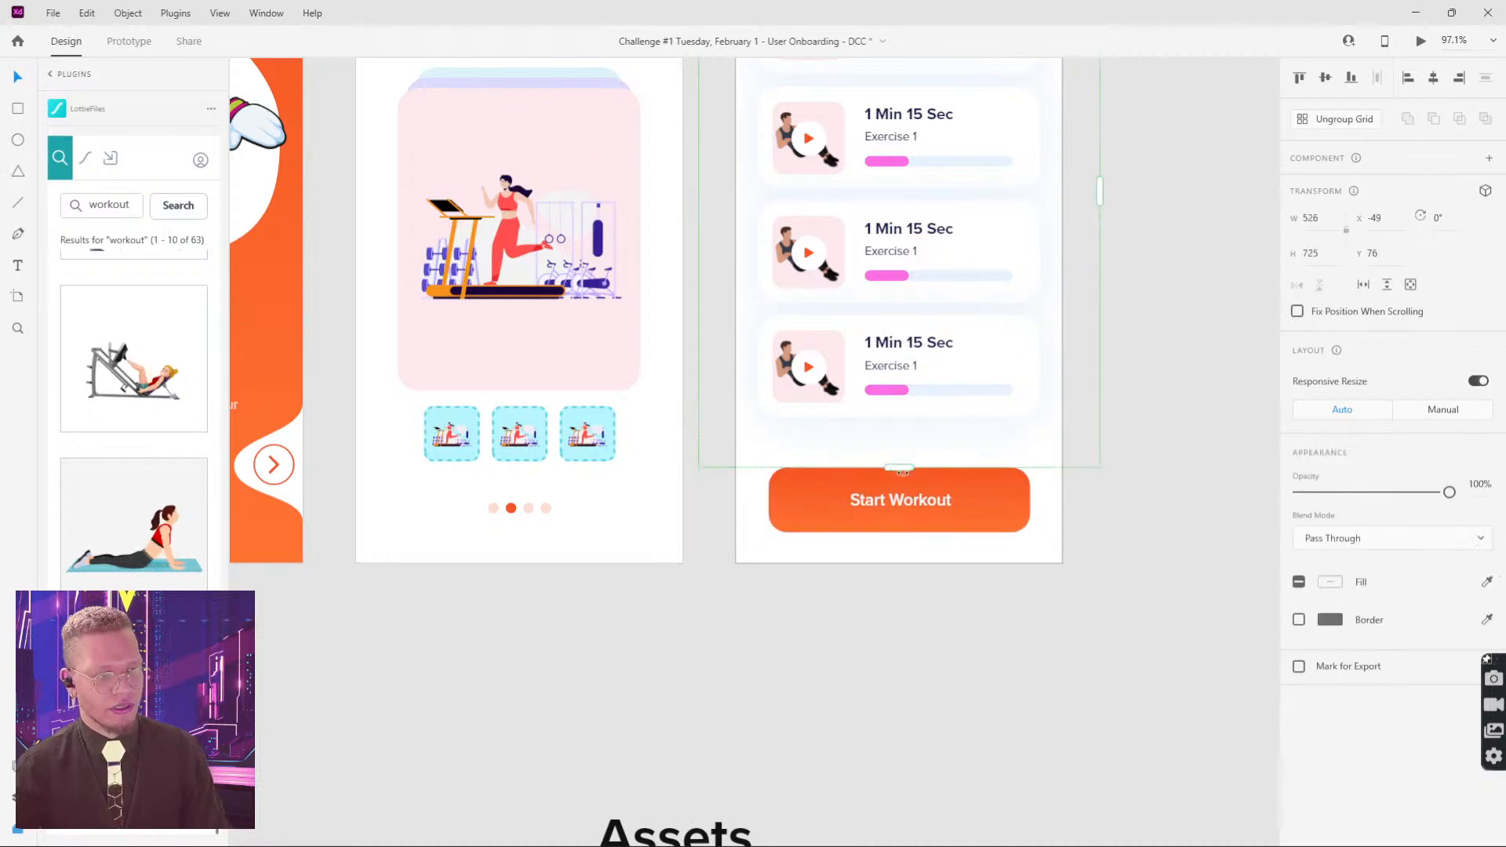
{"action": "left_click_drag", "start_coordinate": [899, 469], "coordinate": [900, 564]}
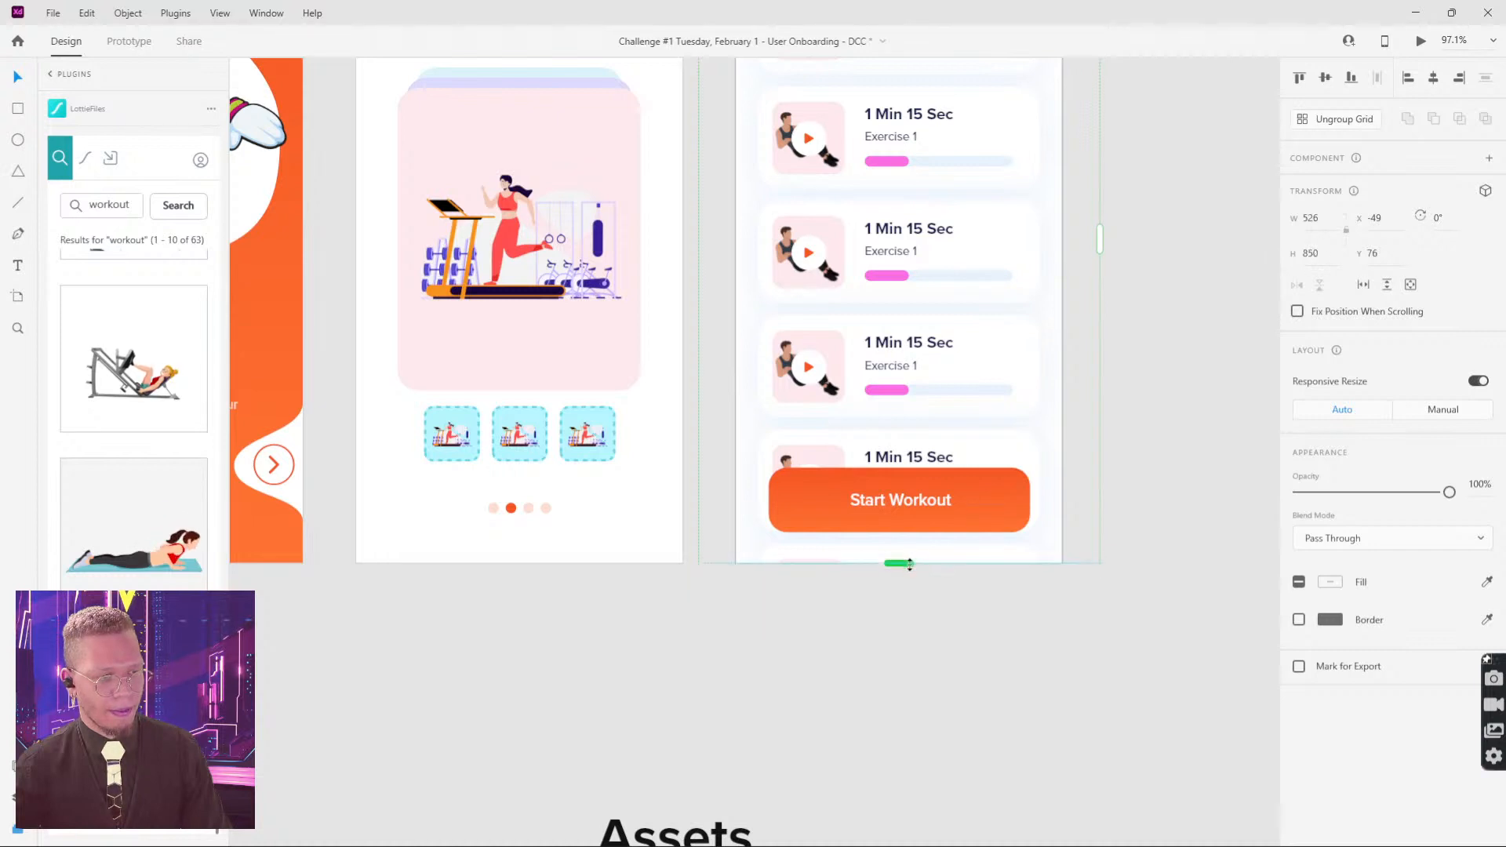
{"action": "left_click", "coordinate": [1128, 464]}
{"action": "scroll", "coordinate": [1131, 404], "scroll_direction": "down", "scroll_amount": 5}
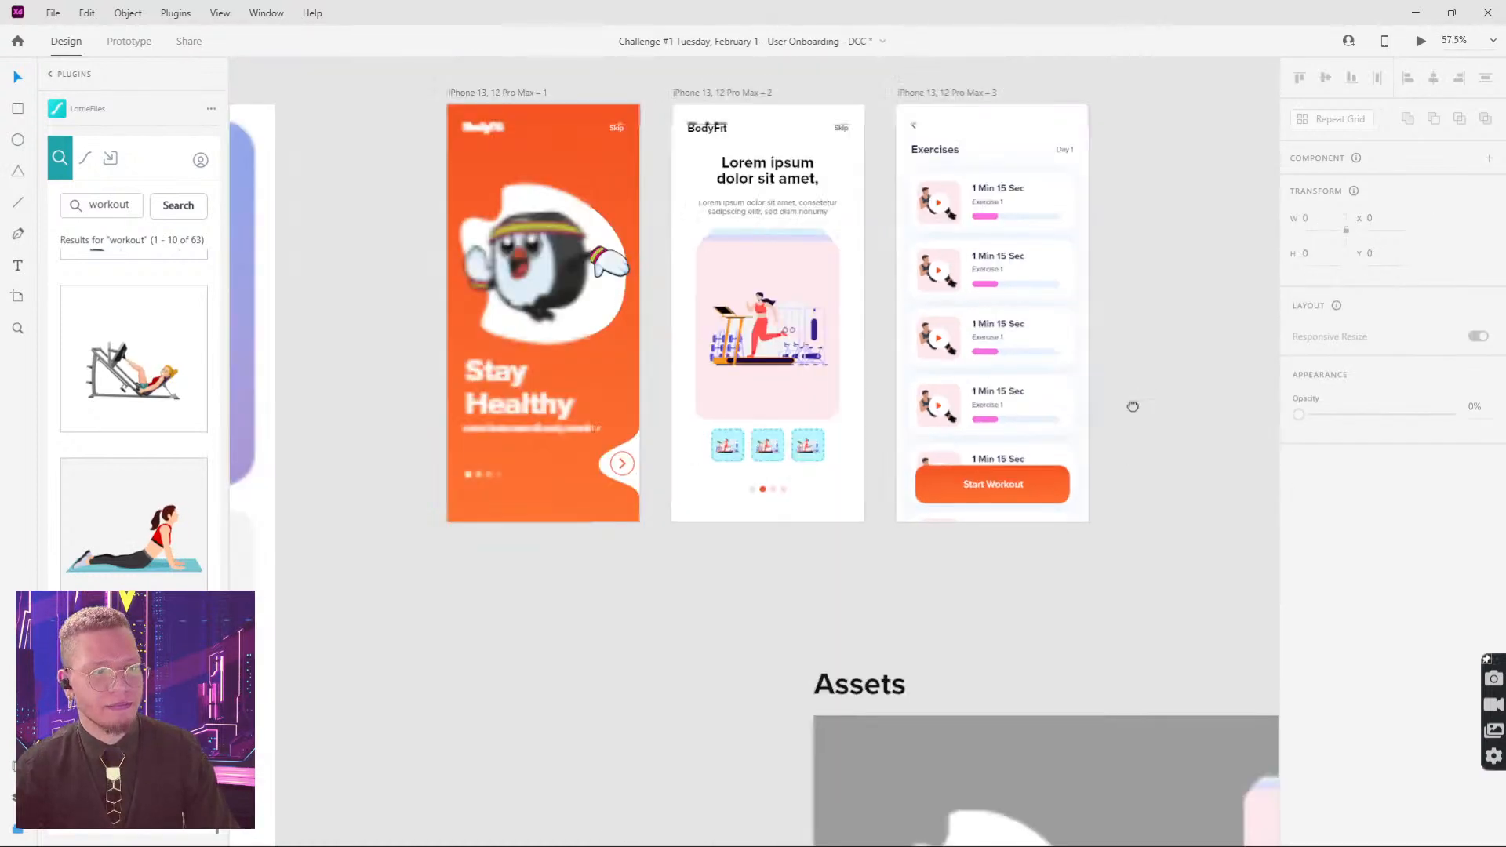
Step: Try a different fill colour on the thumbnail background of the second exercise card
{"action": "scroll", "coordinate": [978, 388], "scroll_direction": "up", "scroll_amount": 8}
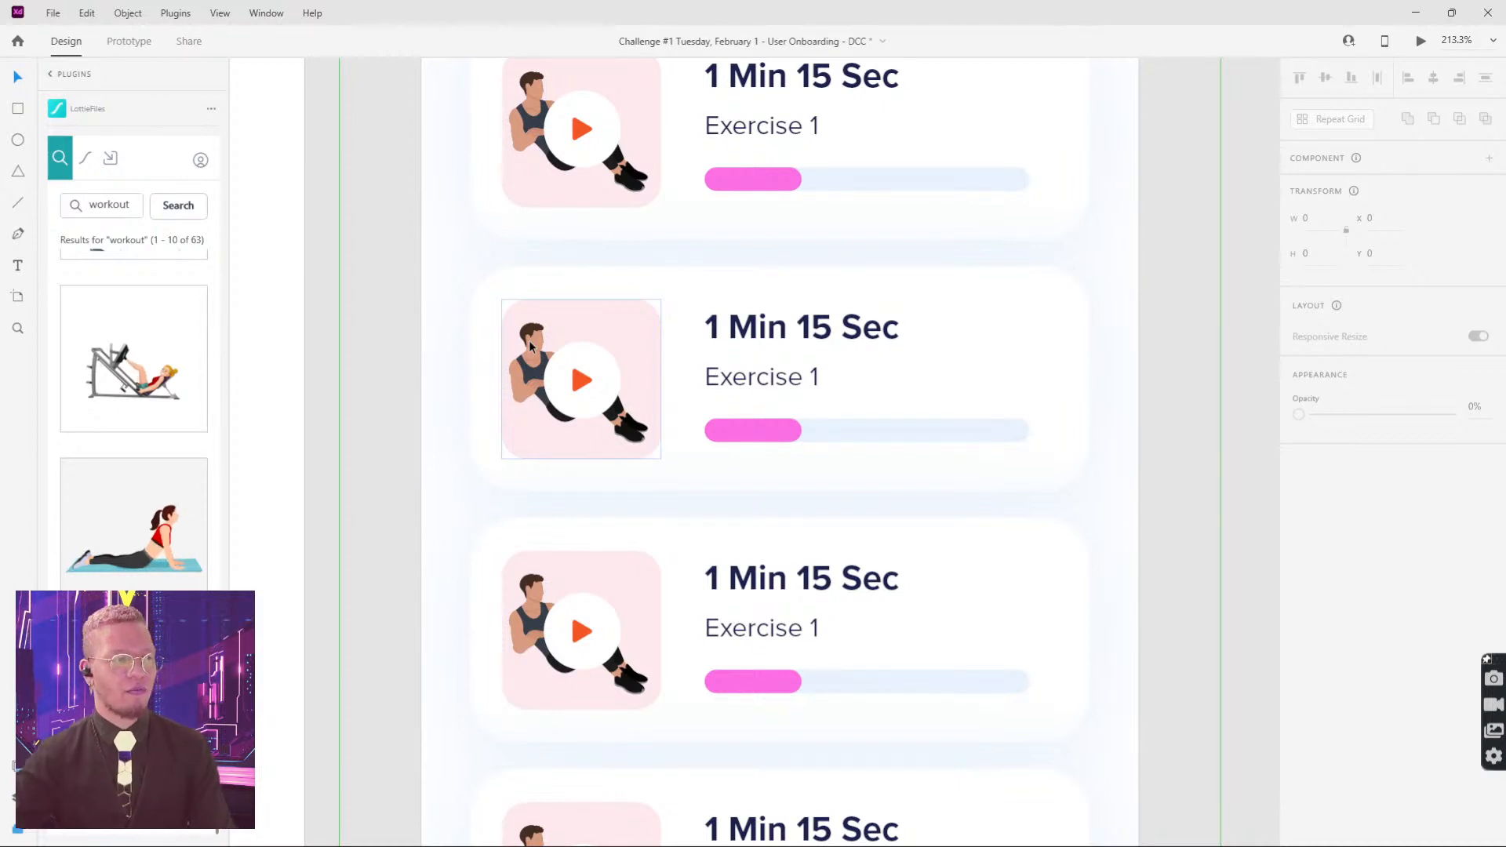
{"action": "double_click", "coordinate": [636, 320]}
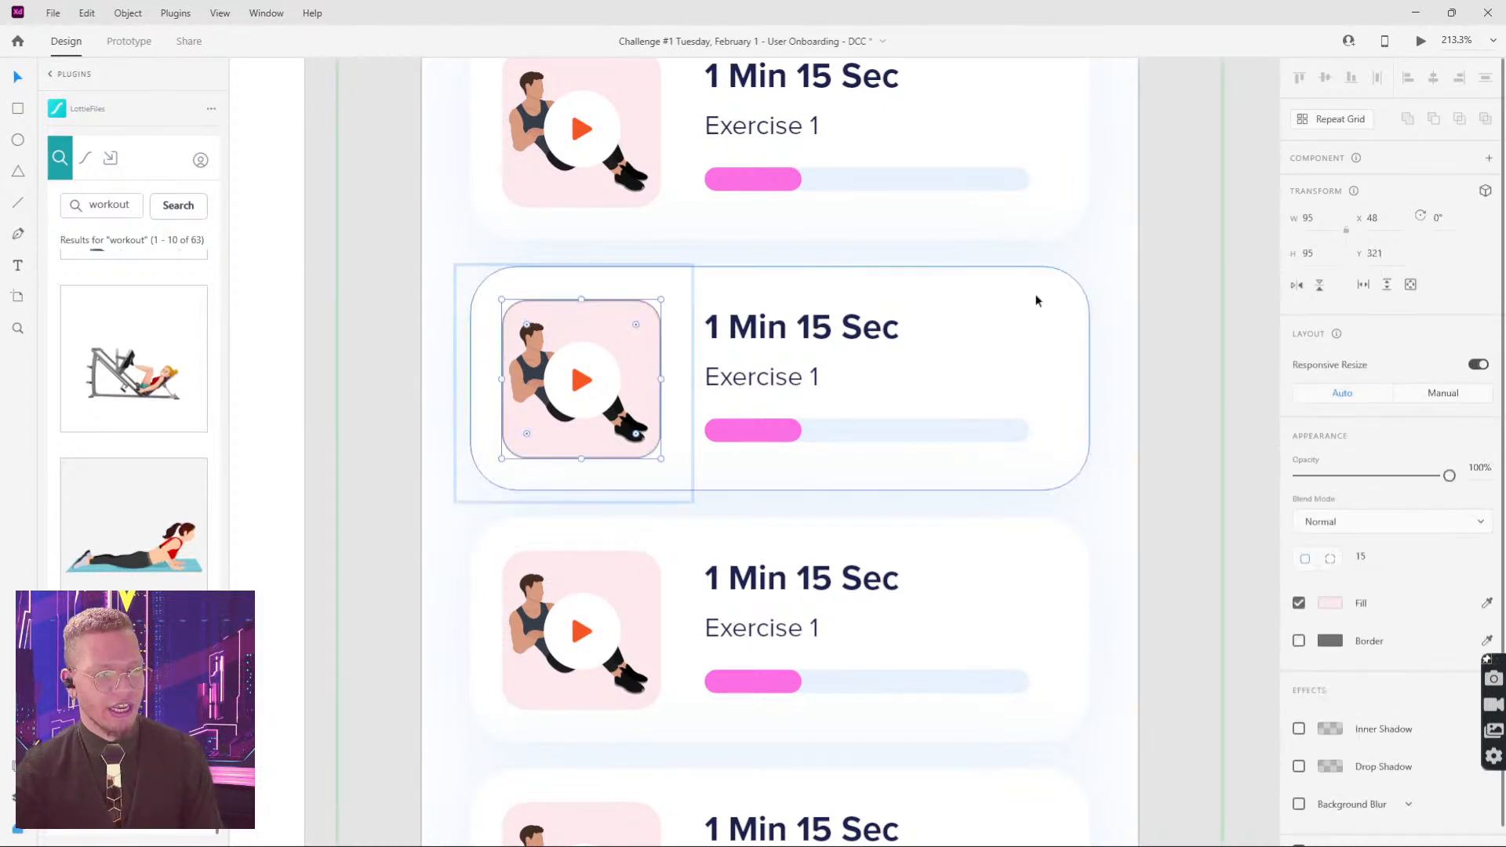
{"action": "left_click", "coordinate": [1329, 605]}
{"action": "mouse_move", "coordinate": [1177, 591]}
{"action": "left_mouse_down"}
{"action": "mouse_move", "coordinate": [1197, 545]}
{"action": "mouse_move", "coordinate": [1154, 533]}
{"action": "mouse_move", "coordinate": [1216, 612]}
{"action": "mouse_move", "coordinate": [1201, 615]}
{"action": "left_mouse_up"}
{"action": "left_click", "coordinate": [1181, 310]}
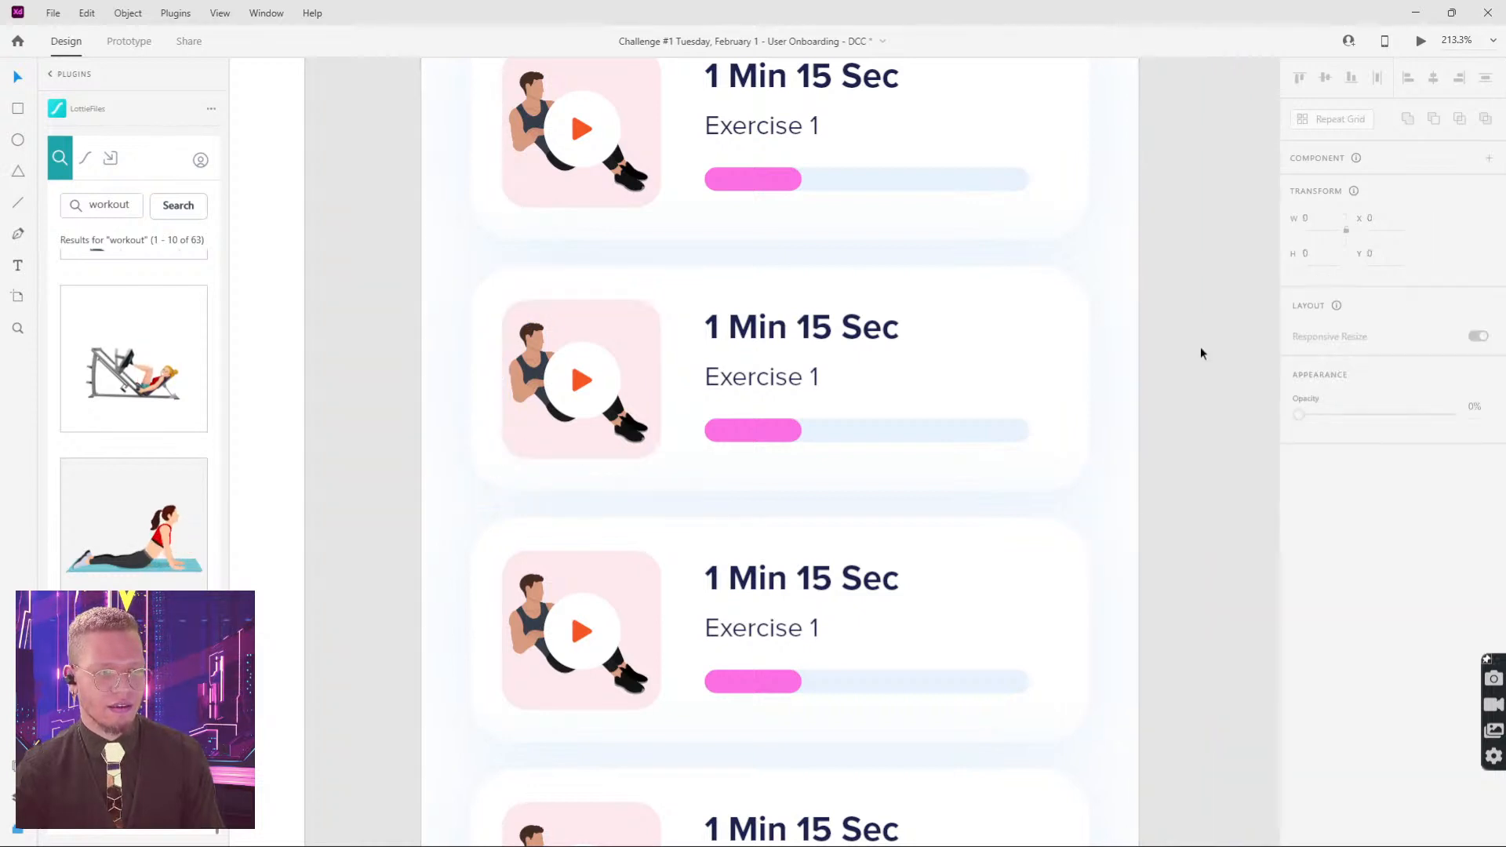
{"action": "scroll", "coordinate": [1200, 350], "scroll_direction": "down", "scroll_amount": 3}
{"action": "left_click", "coordinate": [1071, 369]}
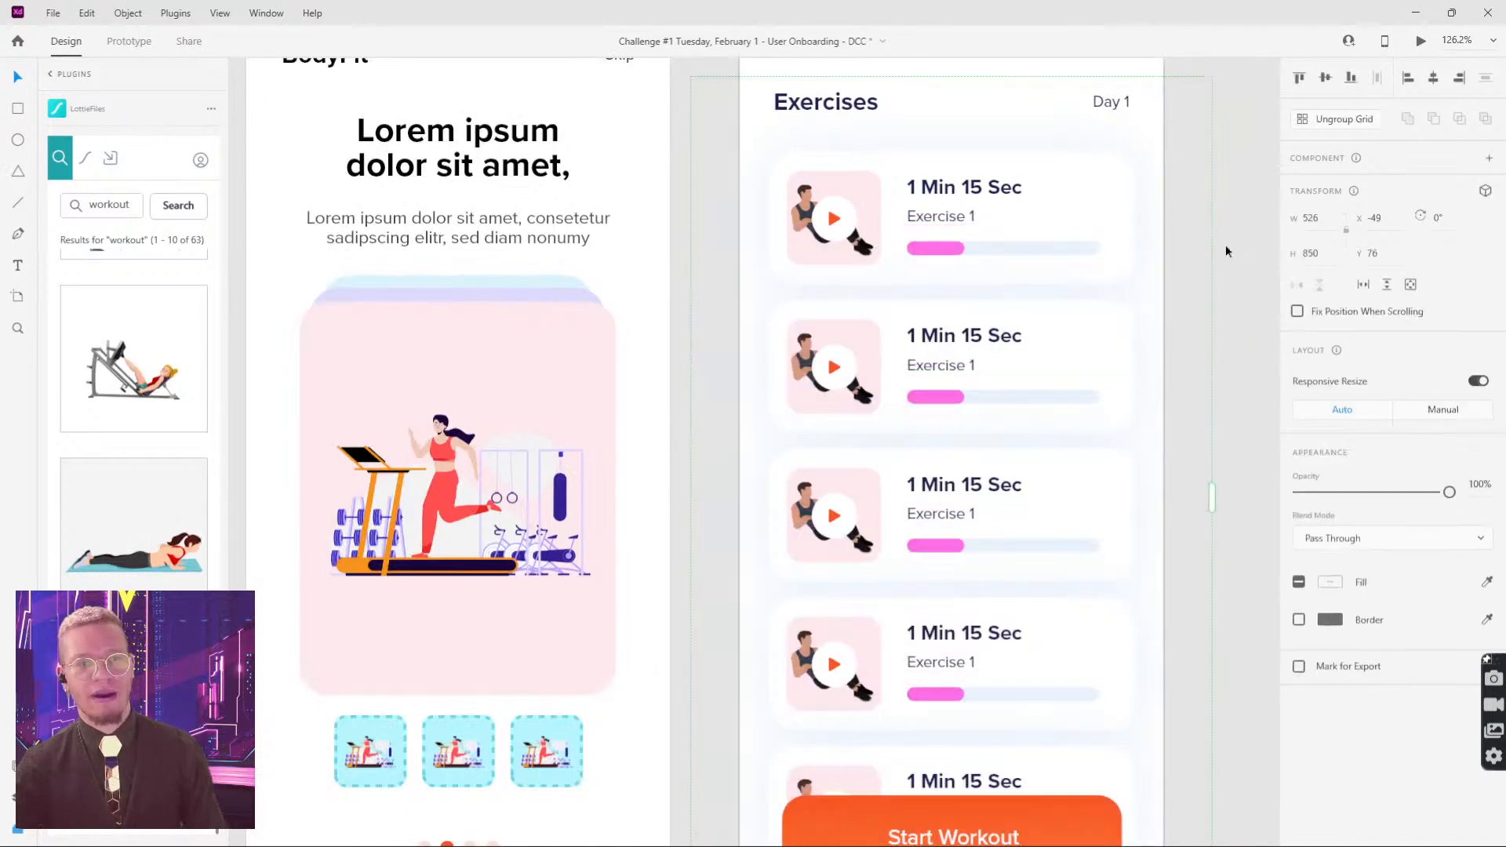
{"action": "left_click", "coordinate": [1228, 249]}
{"action": "left_click", "coordinate": [1016, 341]}
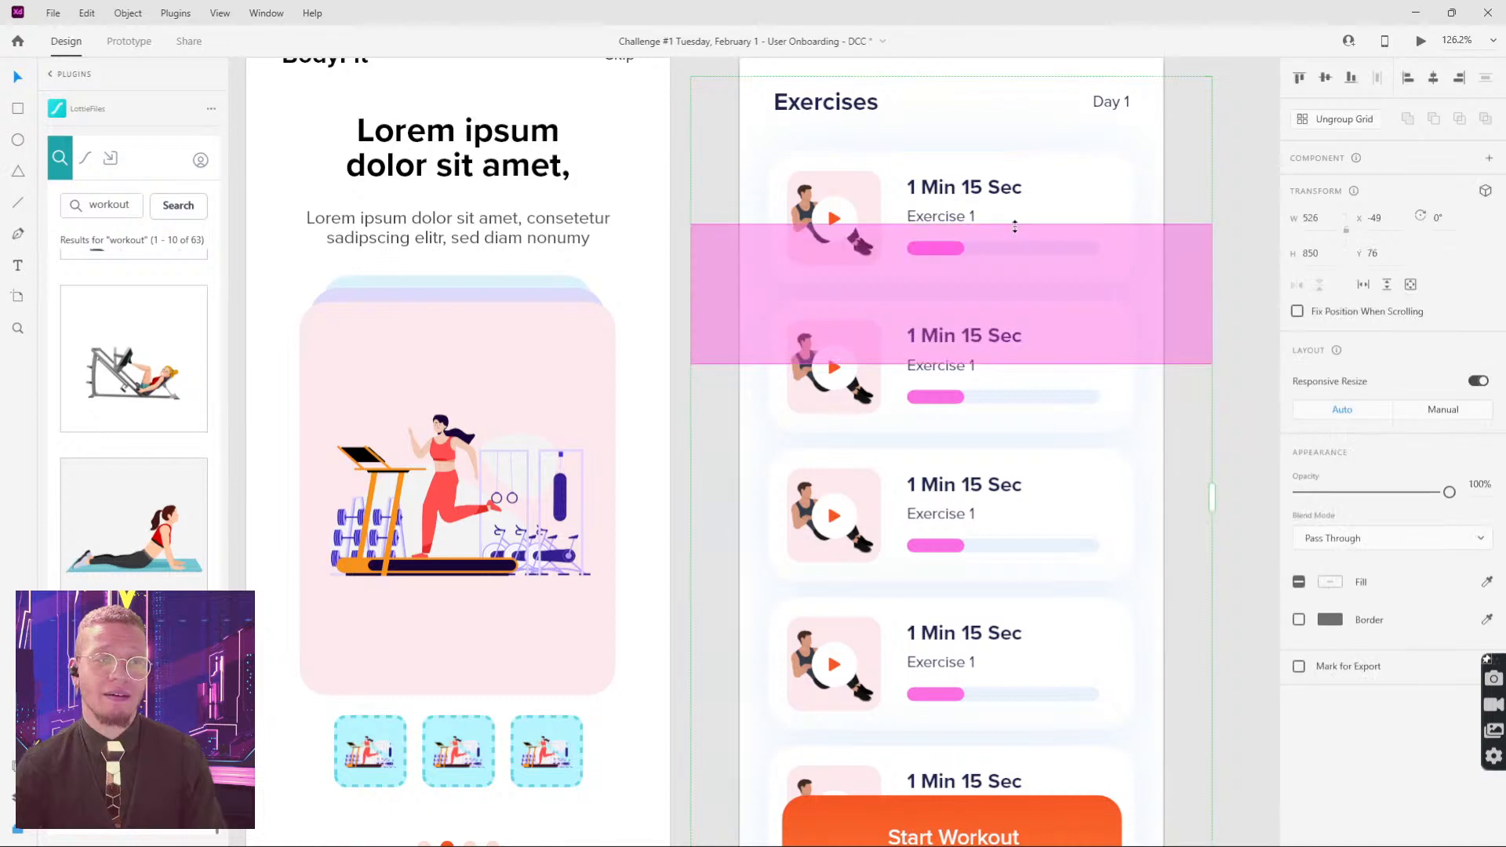
{"action": "key", "text": "Escape"}
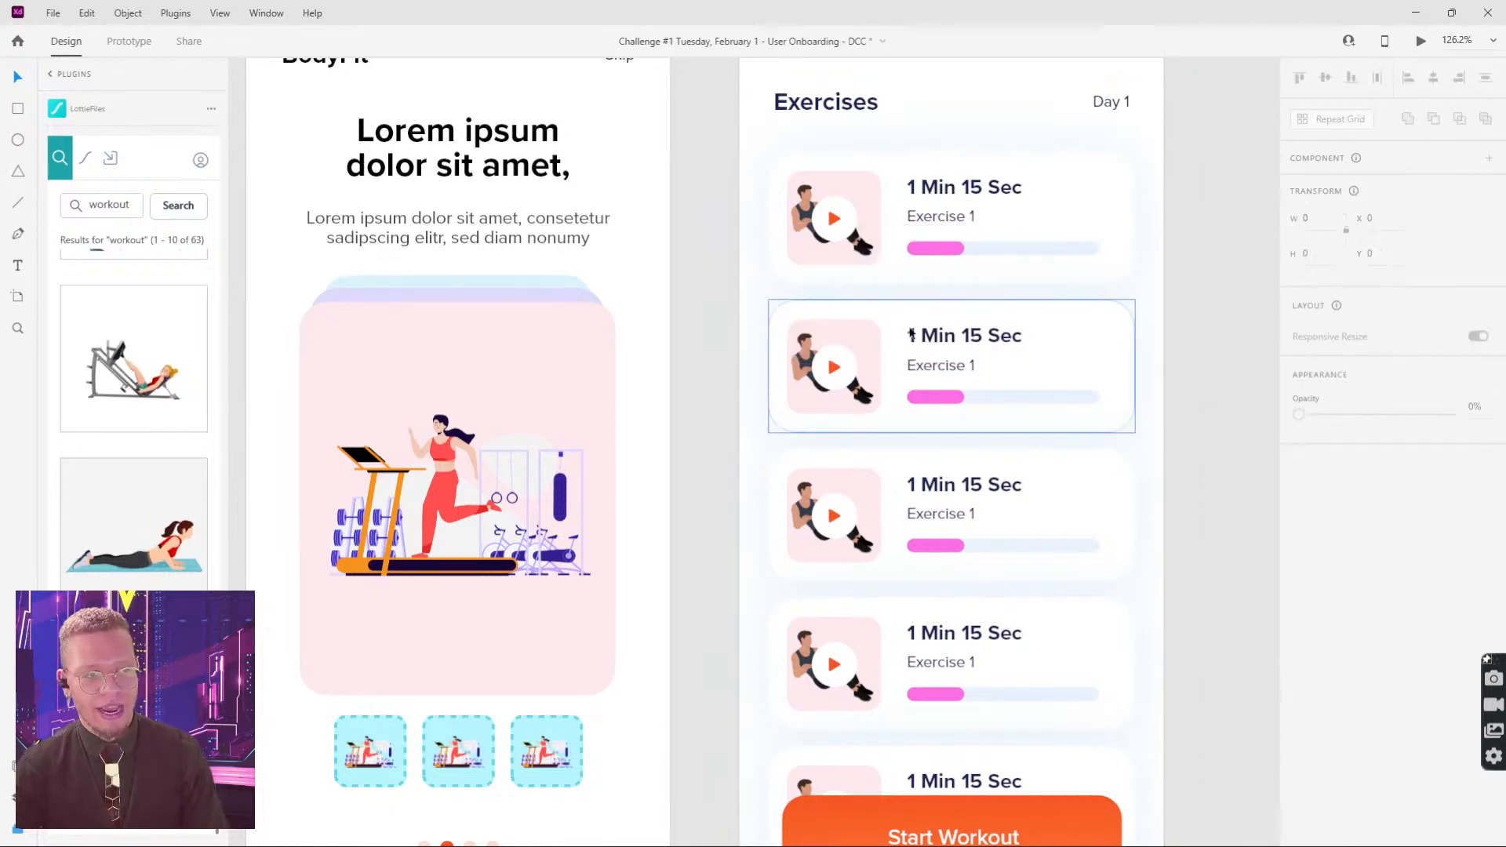
Step: Reselect the second card's pink thumbnail square inside the grid and try another shade for its fill
{"action": "double_click", "coordinate": [855, 357]}
{"action": "left_click", "coordinate": [1331, 604]}
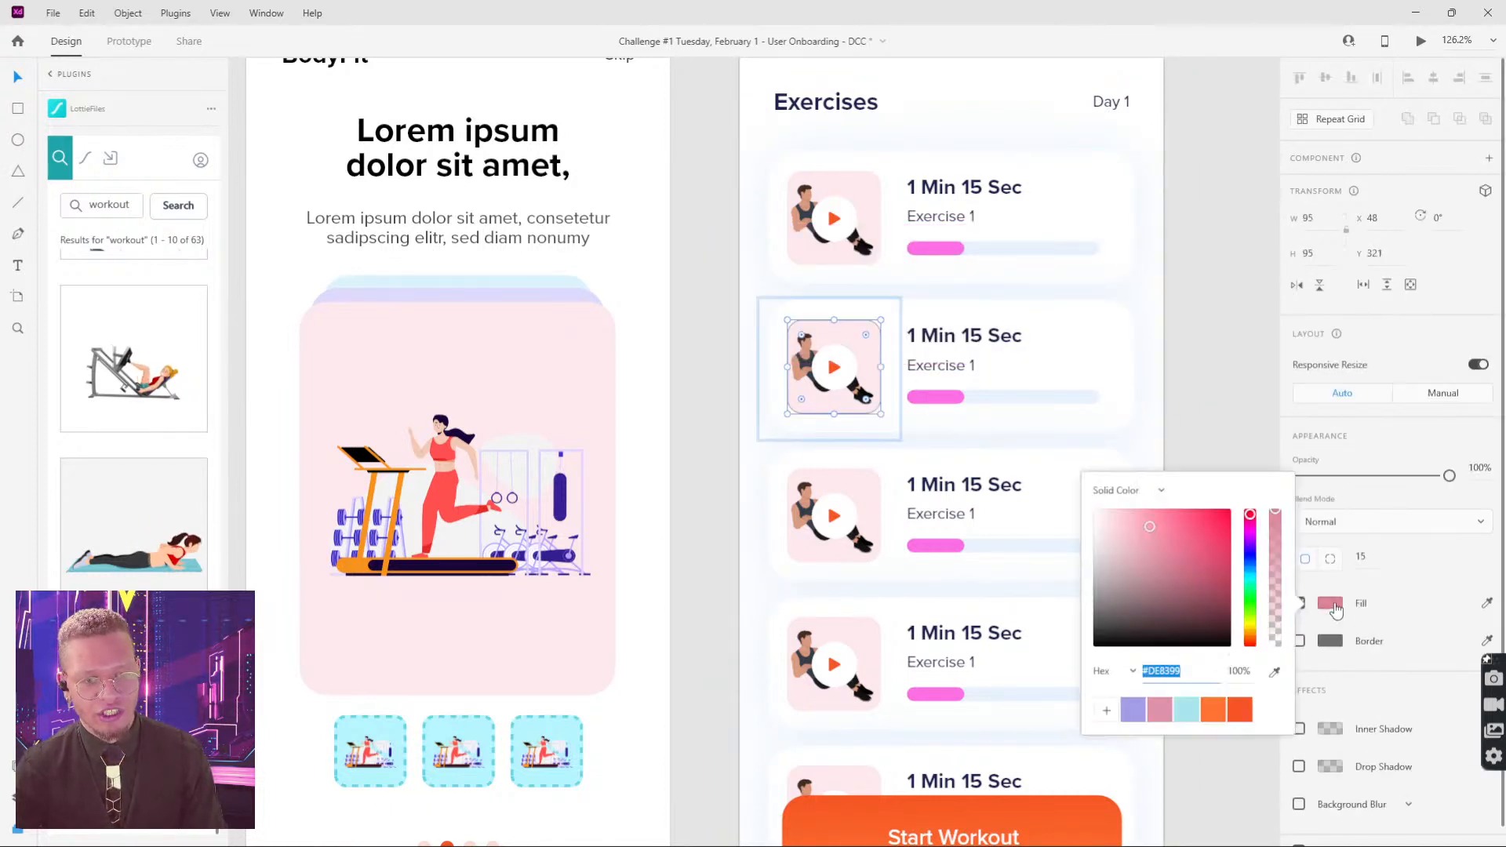
{"action": "left_click_drag", "start_coordinate": [1201, 569], "coordinate": [1179, 550]}
{"action": "left_click", "coordinate": [1213, 376]}
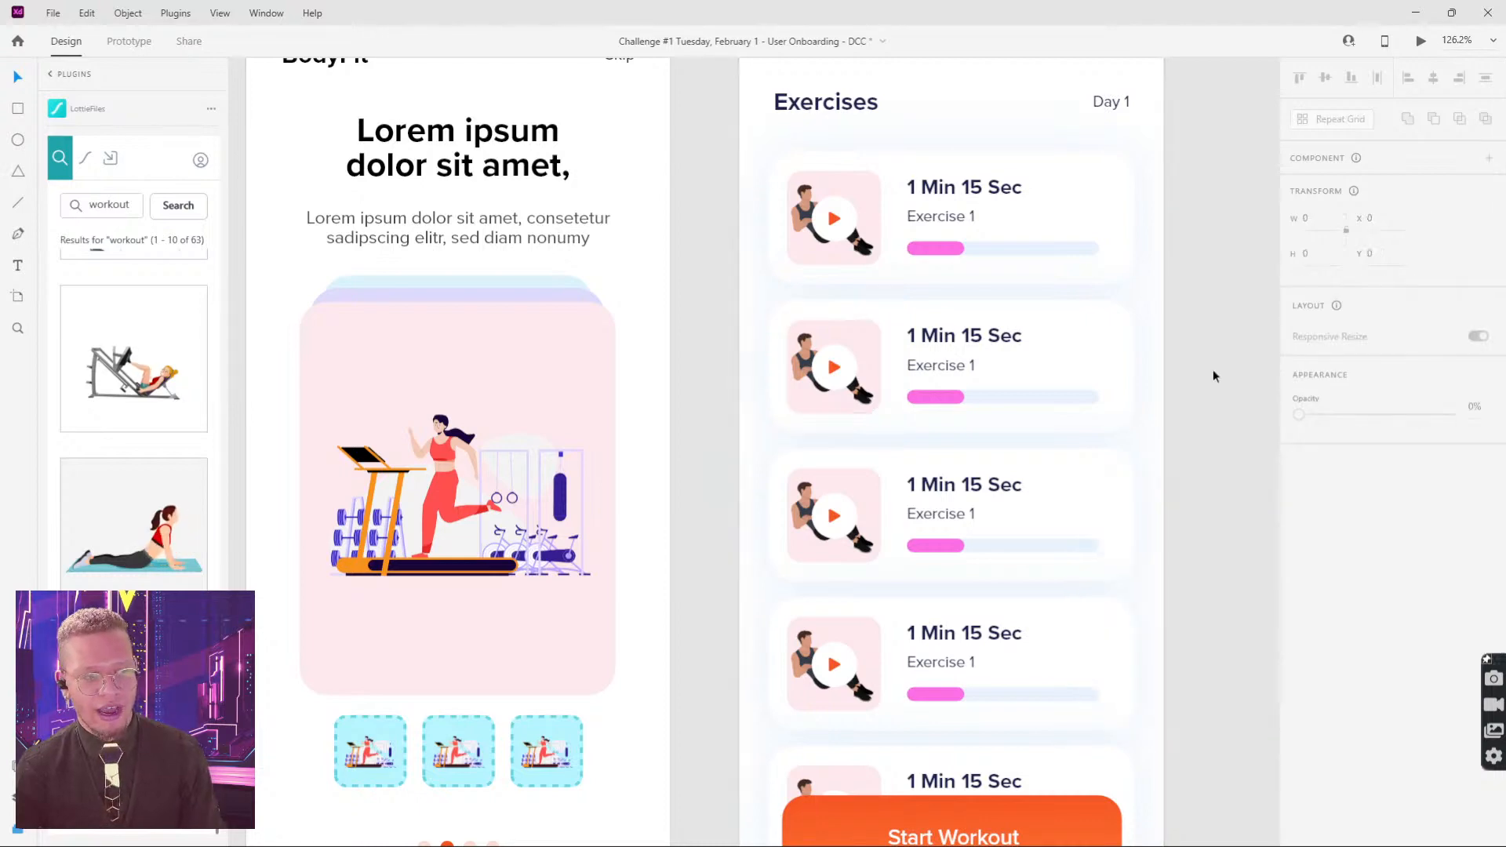
Step: Try a dark purple fill on the filled part of the third exercise card's progress bar
{"action": "scroll", "coordinate": [1197, 398], "scroll_direction": "down", "scroll_amount": 5}
{"action": "left_click_drag", "start_coordinate": [1161, 416], "coordinate": [924, 285]}
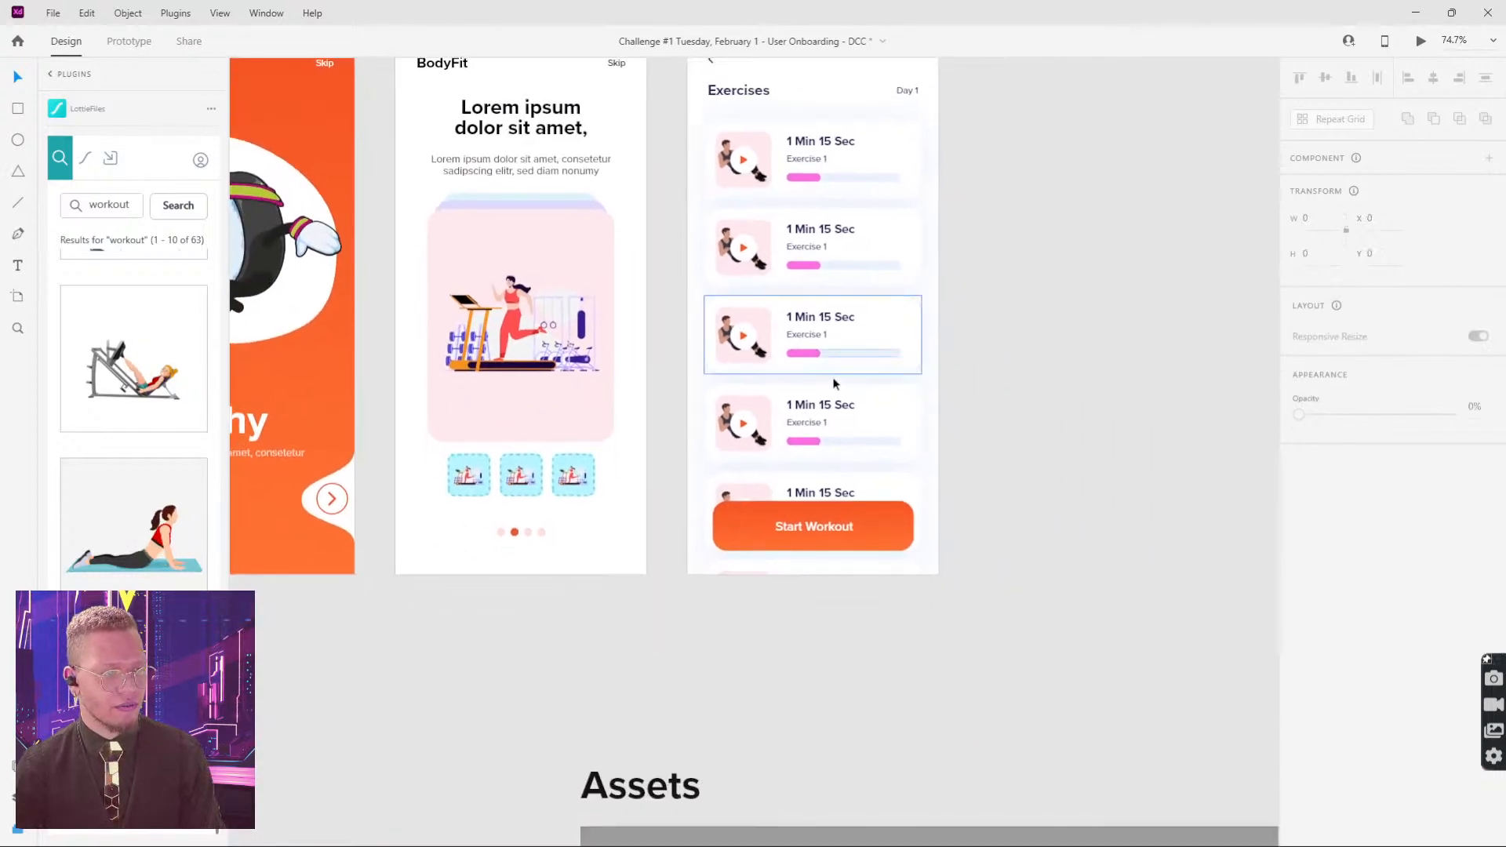
{"action": "double_click", "coordinate": [804, 353]}
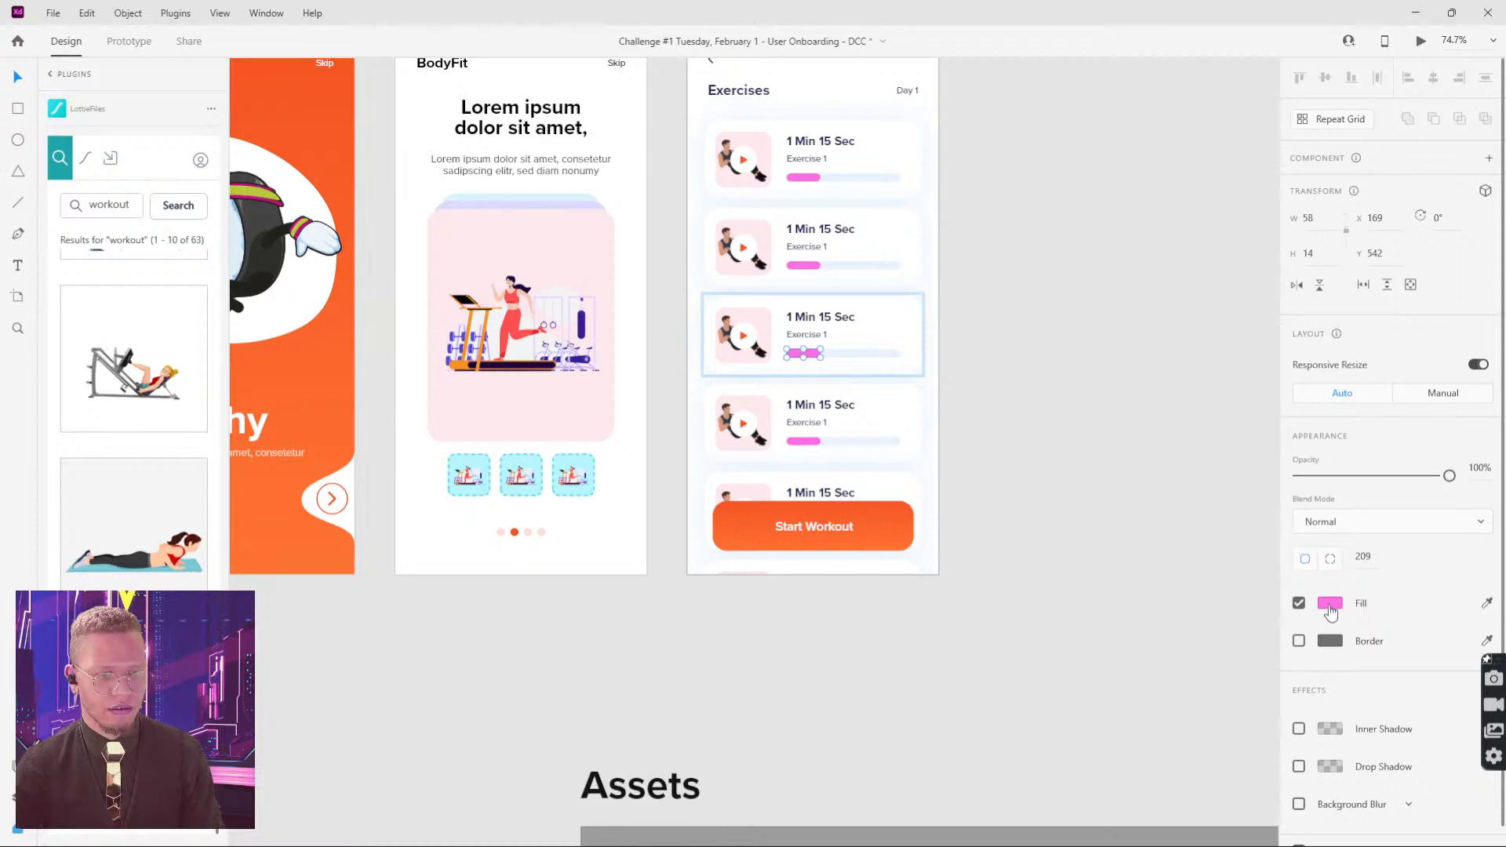
{"action": "left_click", "coordinate": [1330, 603]}
{"action": "left_click", "coordinate": [1201, 539]}
{"action": "left_click_drag", "start_coordinate": [1198, 579], "coordinate": [1143, 598]}
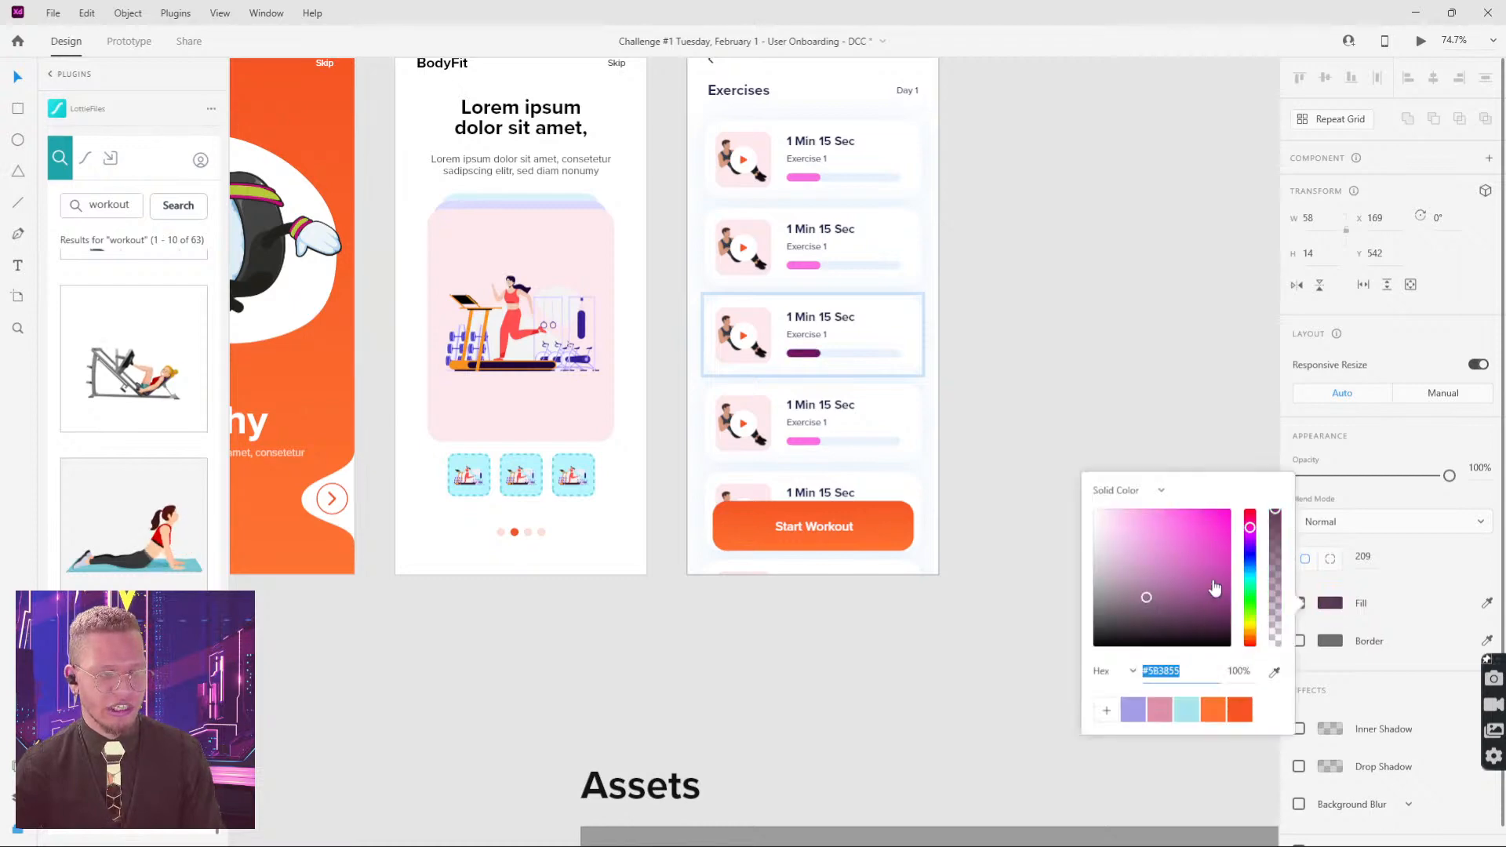
{"action": "left_click", "coordinate": [1052, 319]}
Step: Set up an export of the three selected iPhone 13, 12 Pro Max artboards in JPG format, and cancel it
{"action": "scroll", "coordinate": [716, 329], "scroll_direction": "up", "scroll_amount": 5}
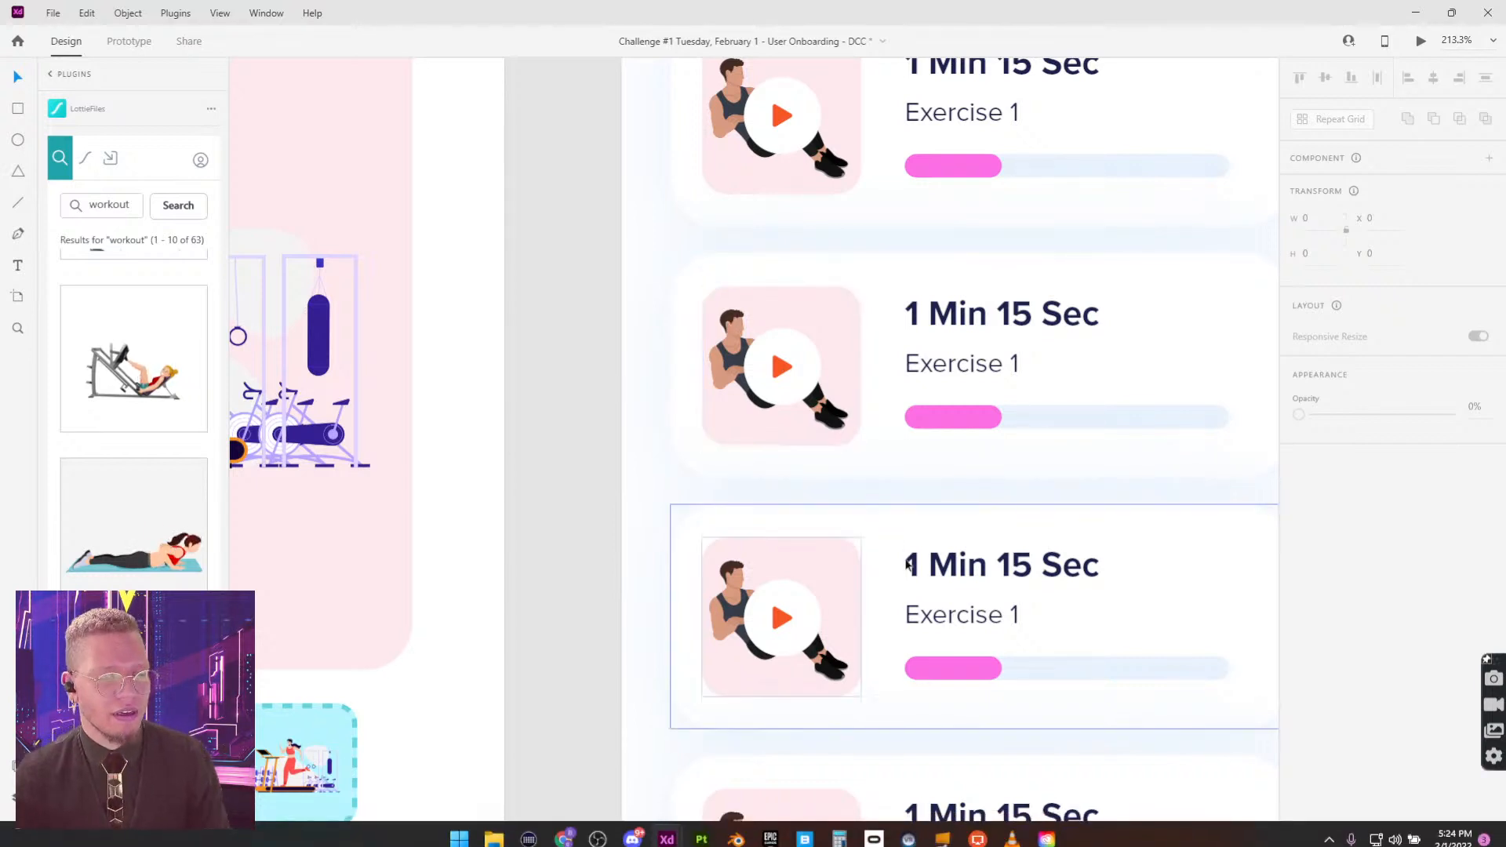
{"action": "scroll", "coordinate": [626, 345], "scroll_direction": "down", "scroll_amount": 5}
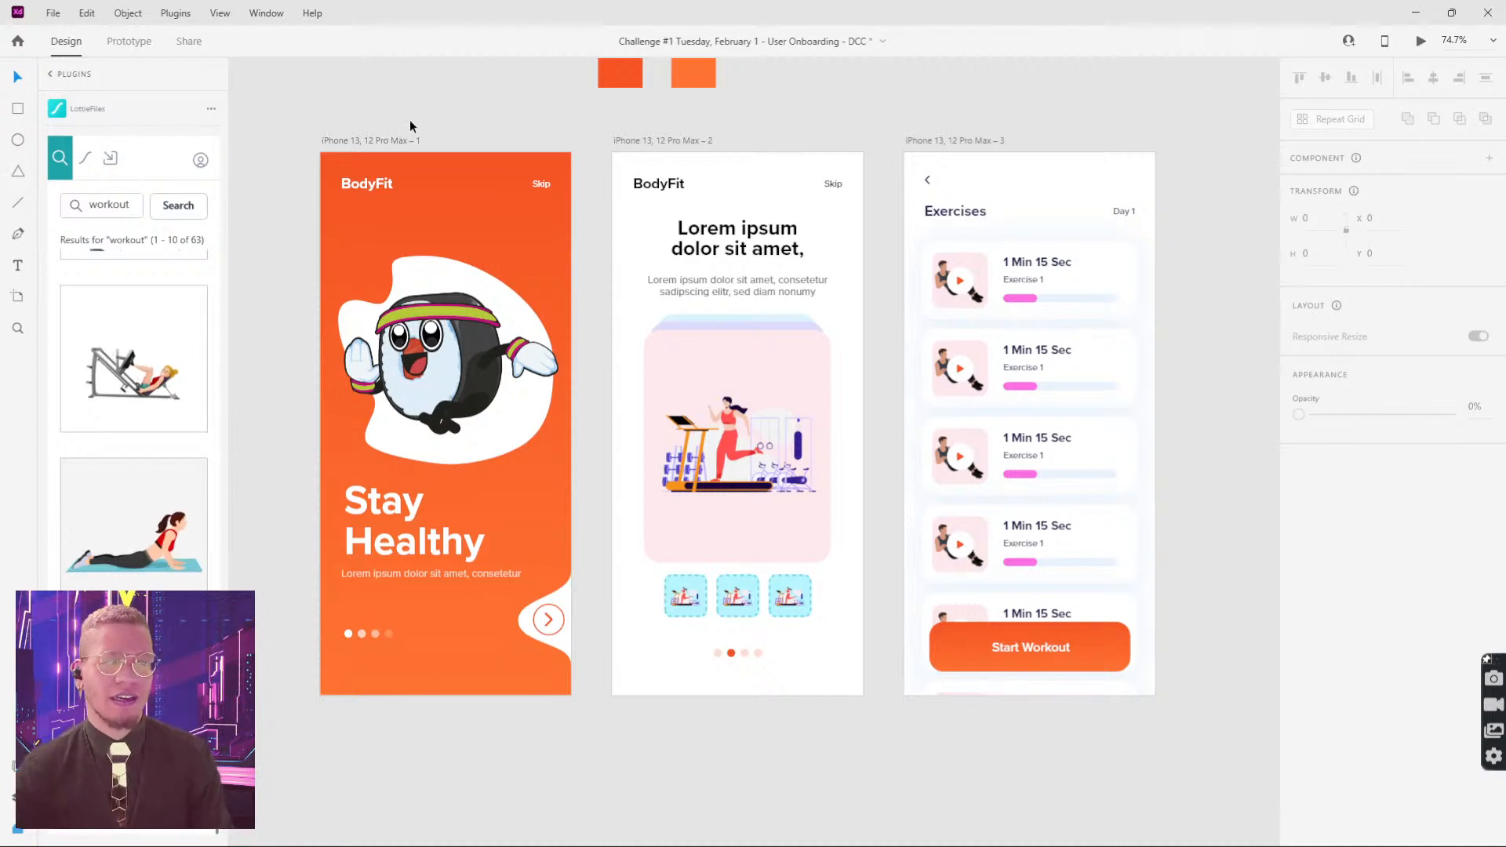
{"action": "left_click", "coordinate": [371, 141]}
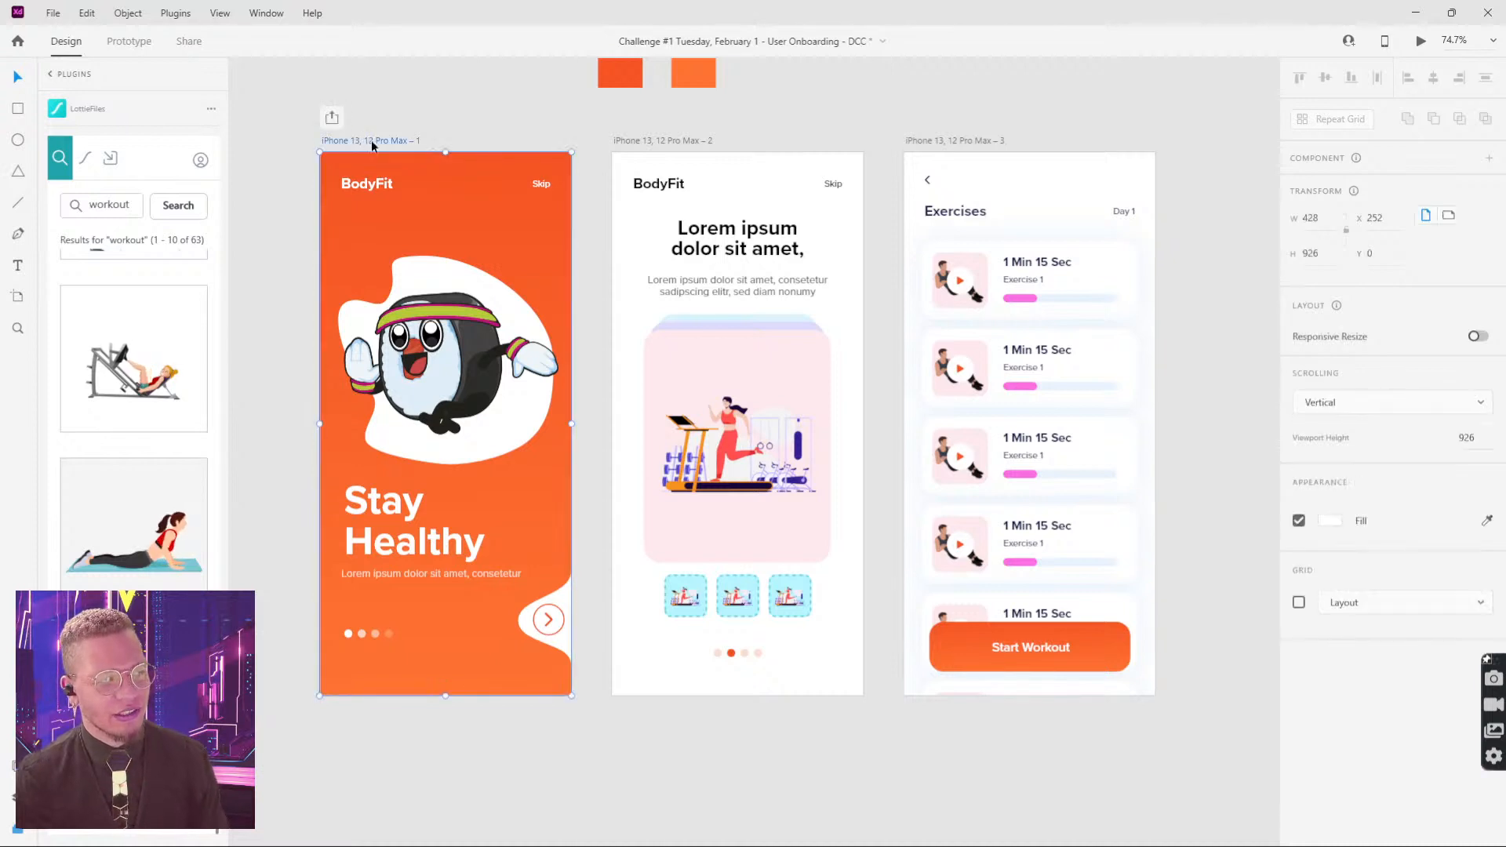
{"action": "left_click", "coordinate": [629, 140], "text": "shift"}
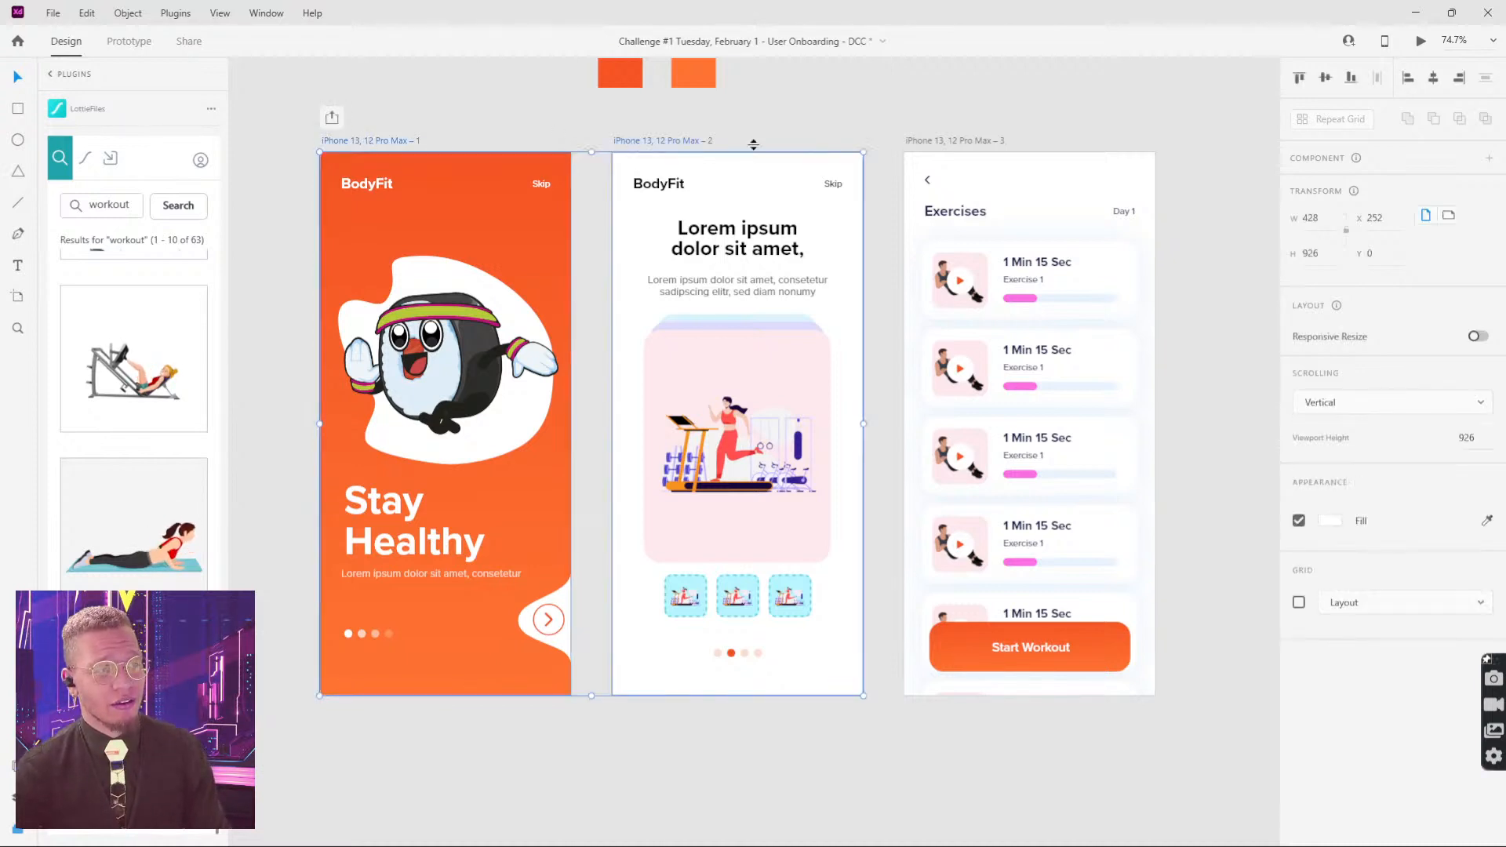
{"action": "left_click", "coordinate": [936, 142], "text": "shift"}
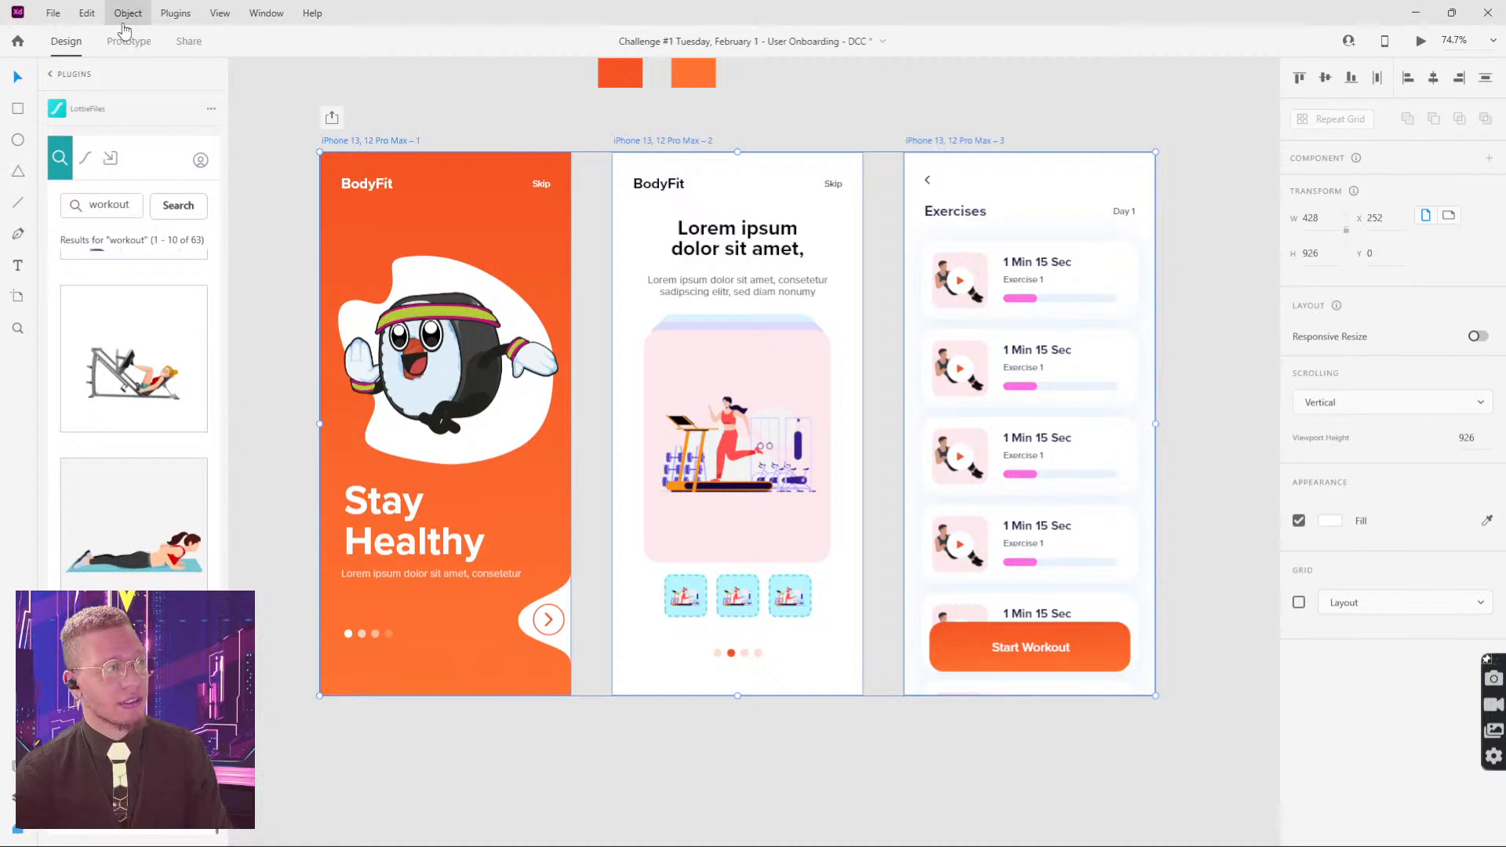
{"action": "left_click", "coordinate": [53, 13]}
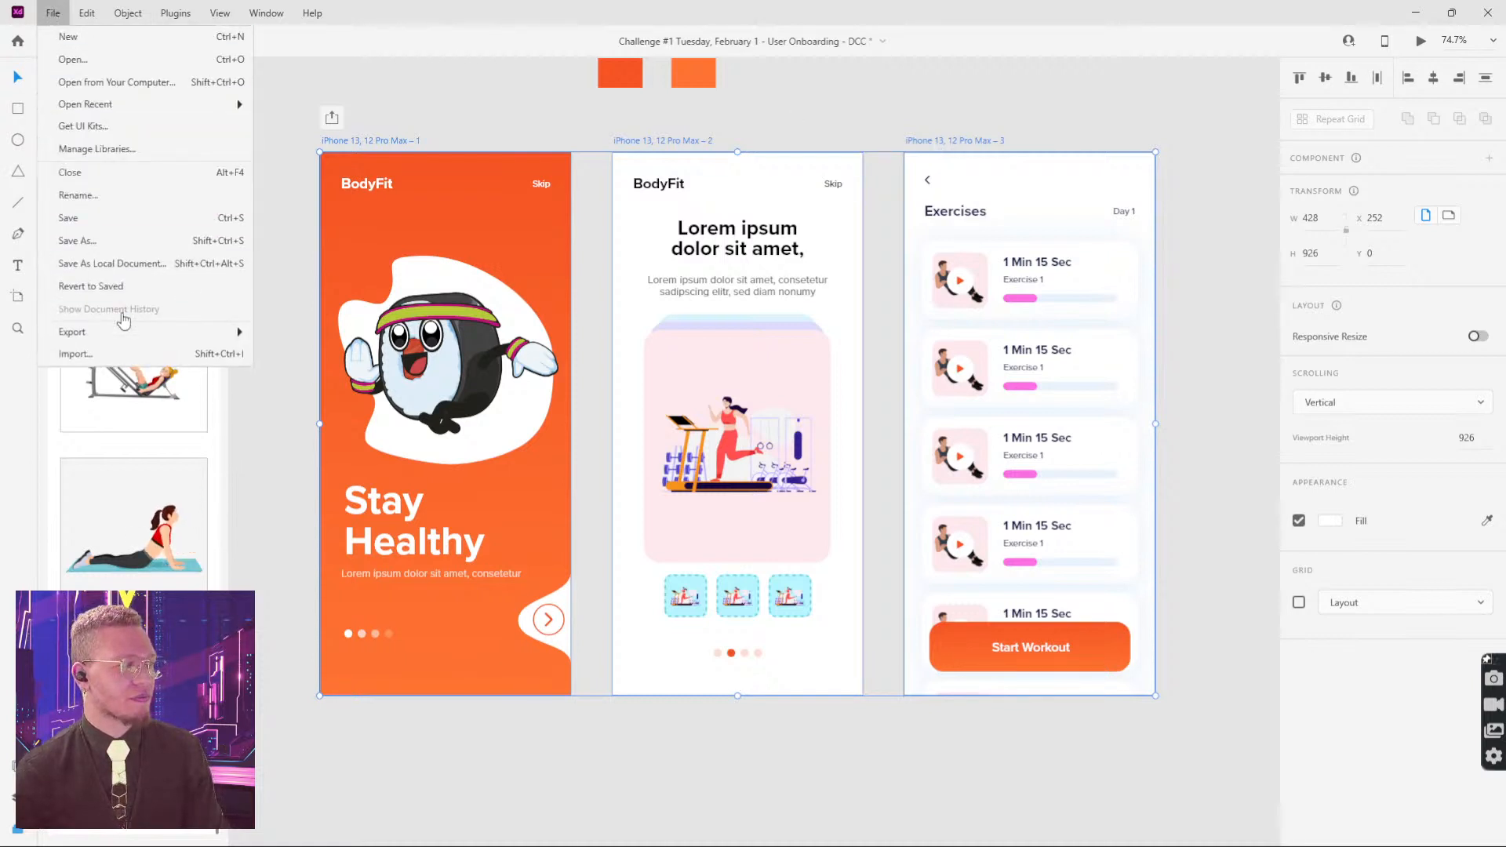
{"action": "mouse_move", "coordinate": [192, 333]}
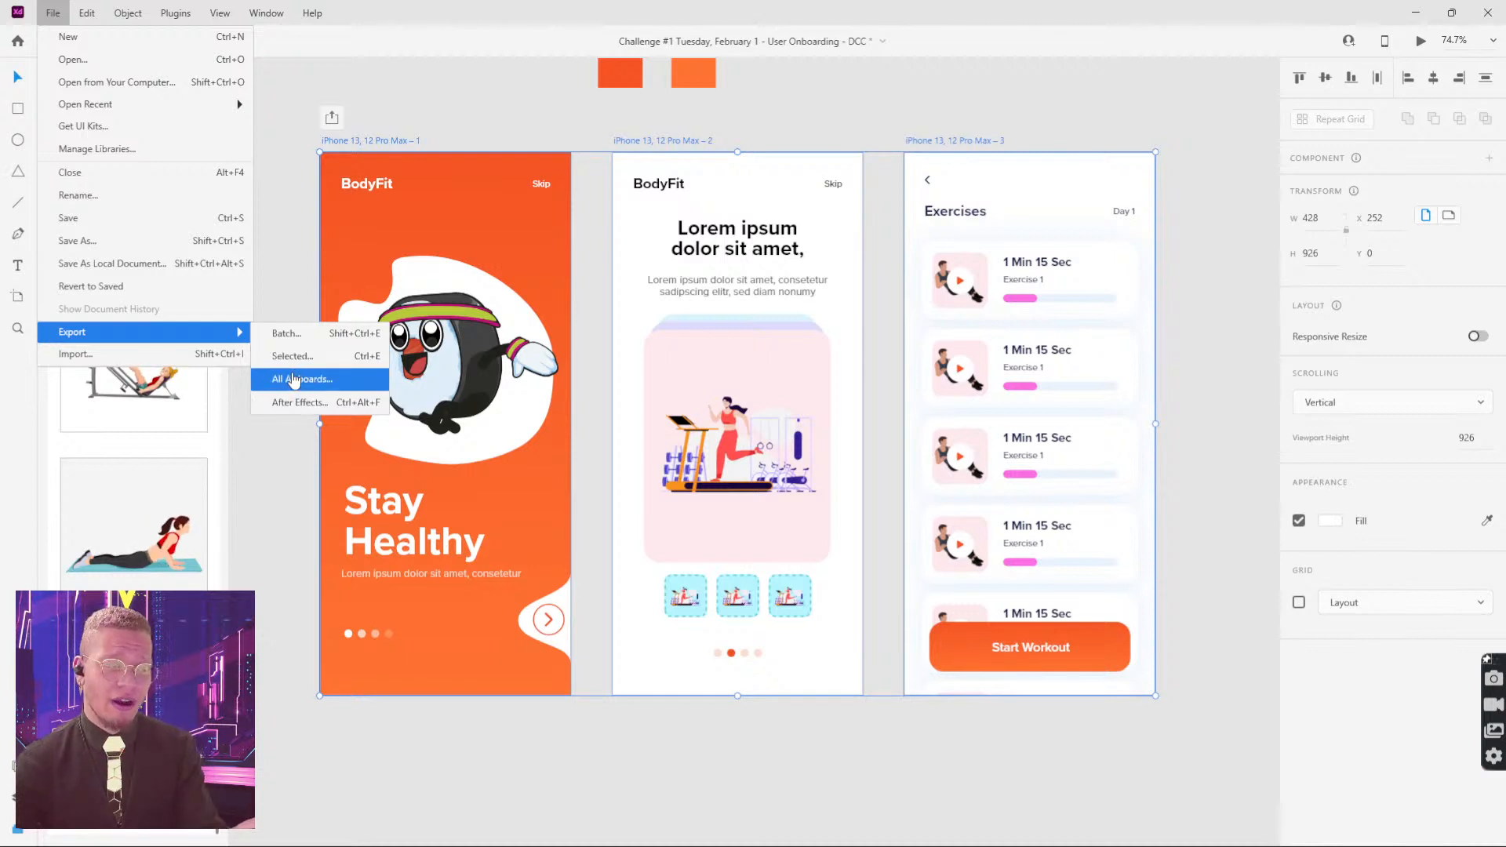
{"action": "left_click", "coordinate": [295, 358]}
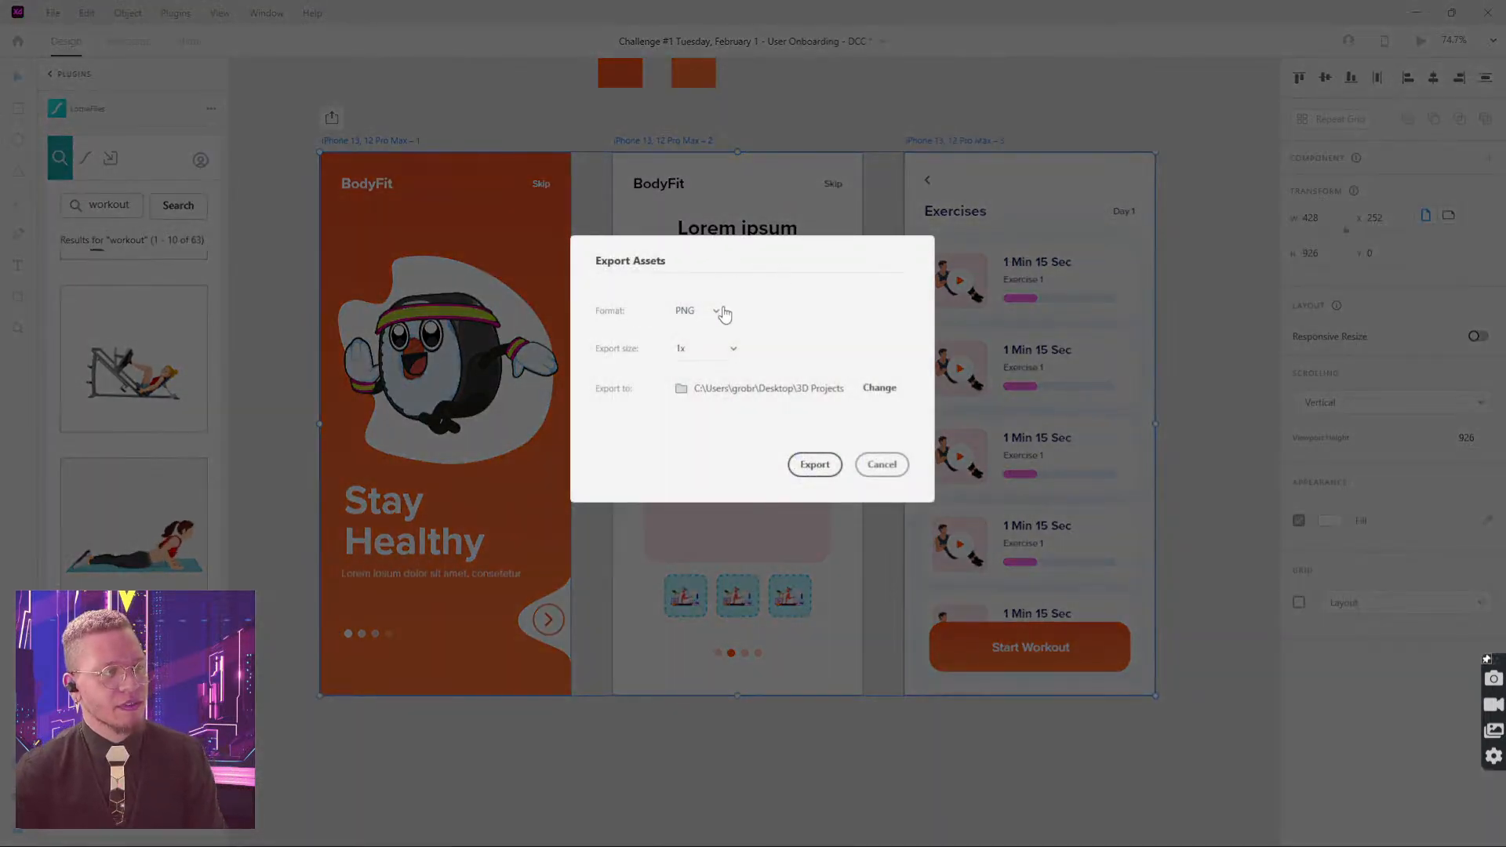
{"action": "left_click", "coordinate": [721, 312]}
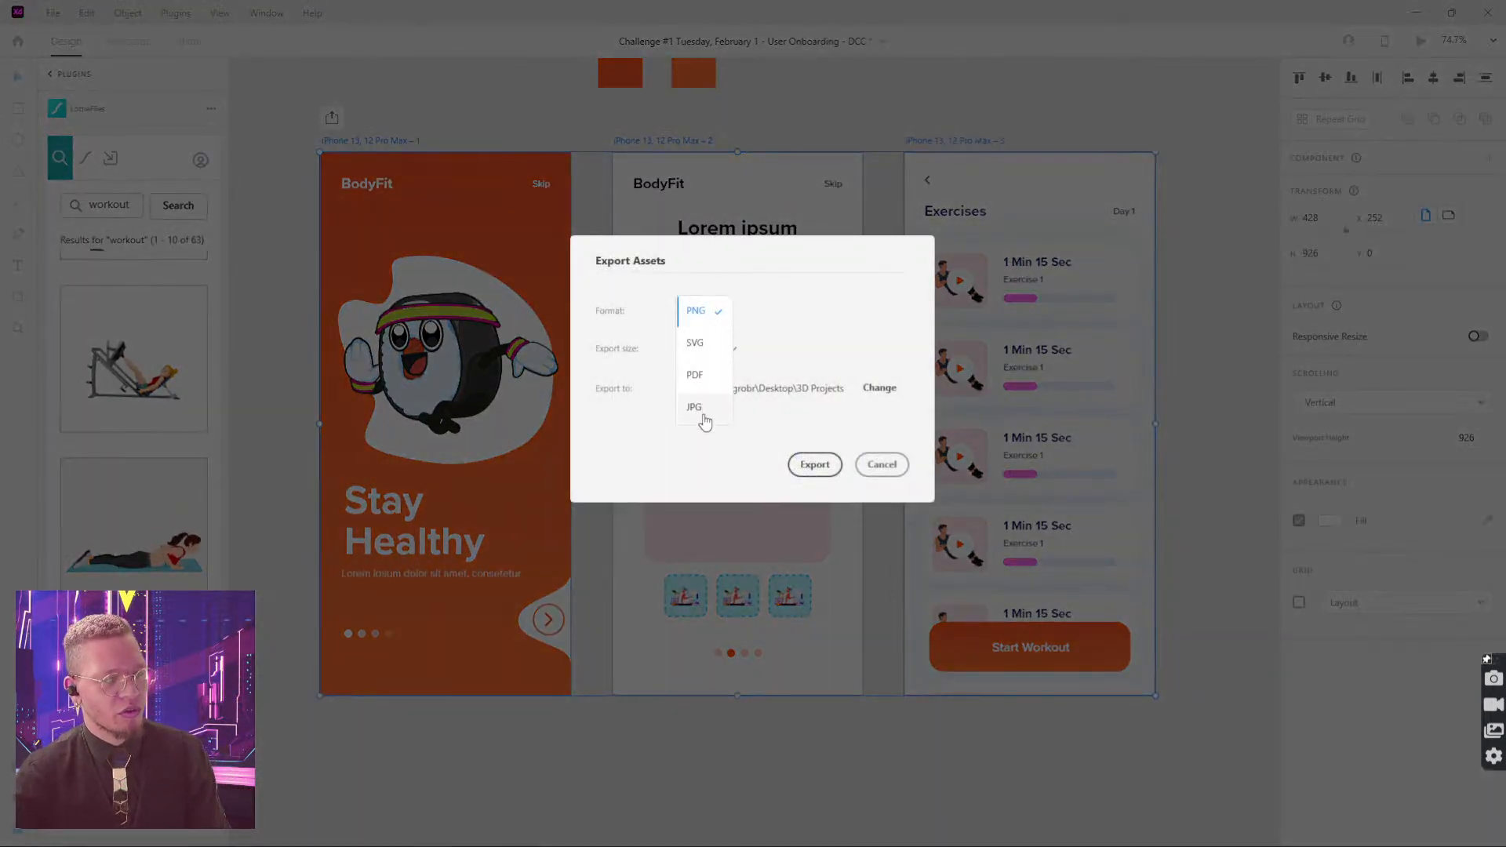
{"action": "left_click", "coordinate": [705, 412]}
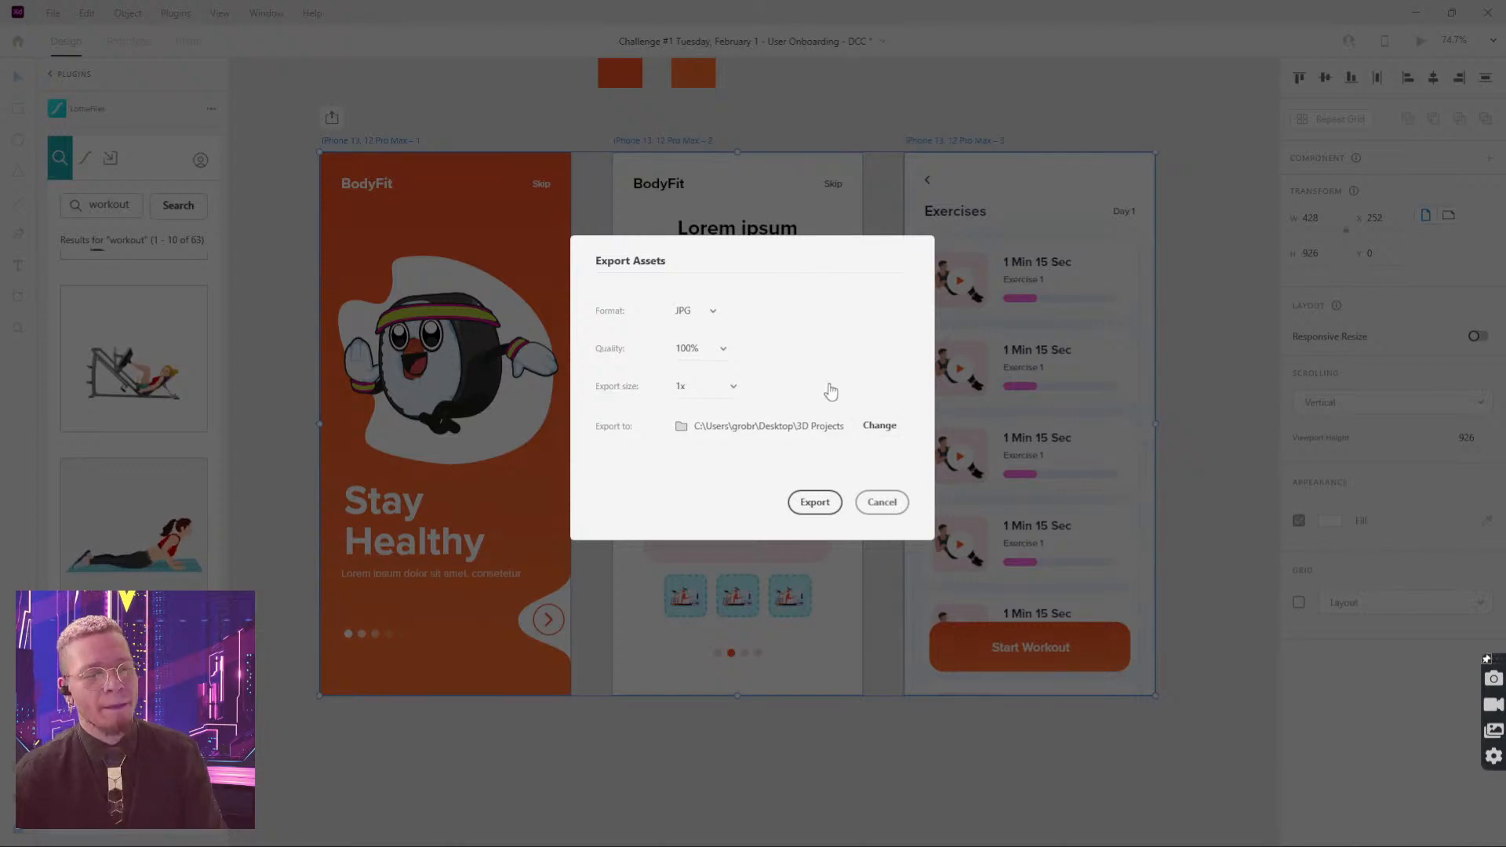
{"action": "left_click", "coordinate": [882, 503]}
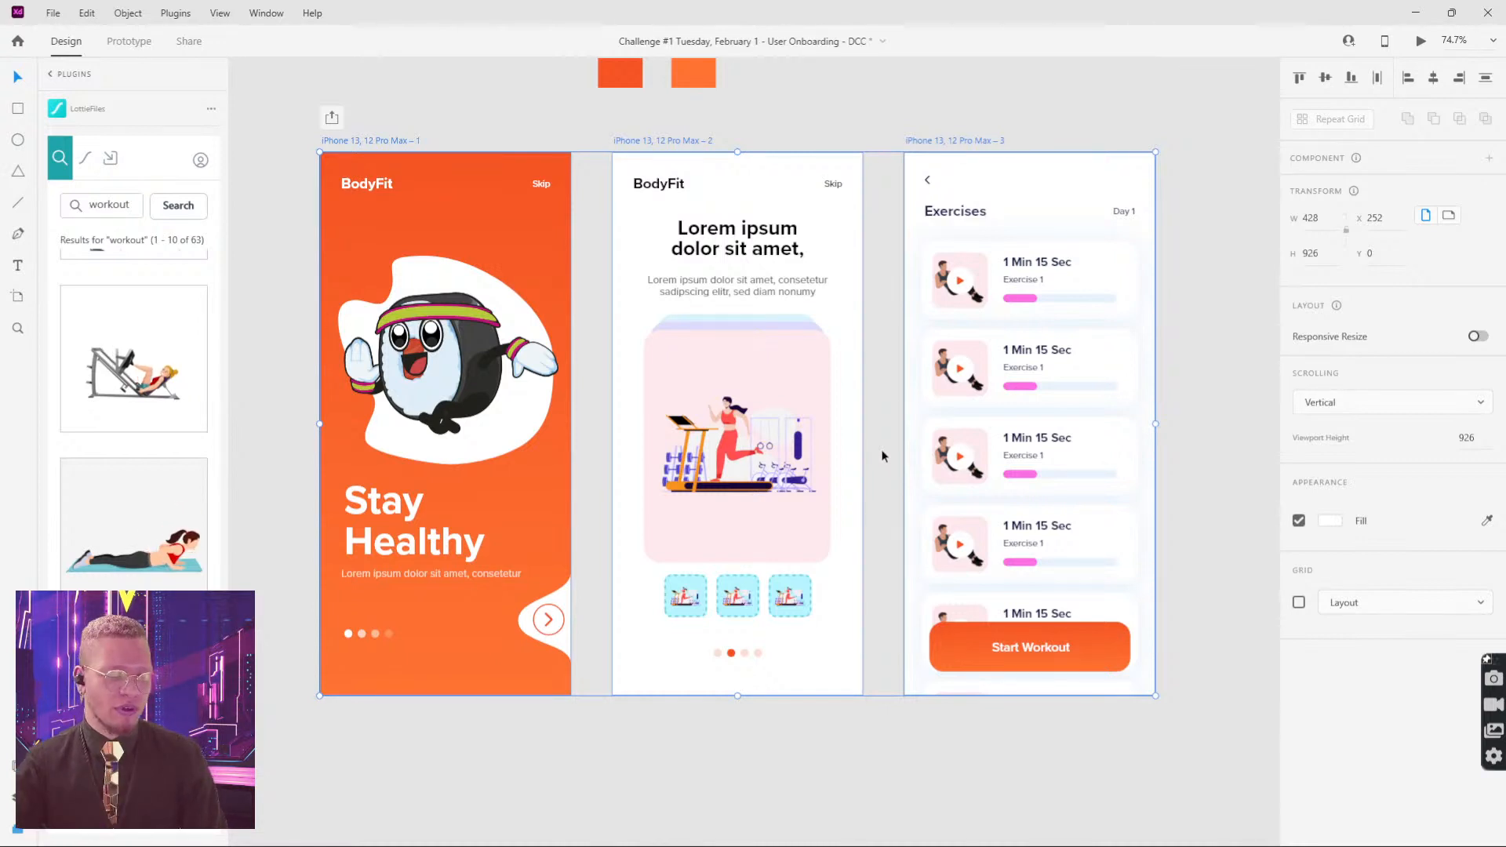
Step: Switch to Chrome and view the Behance project details form for the Zoo Park Landing Page
{"action": "key", "text": "alt+Tab"}
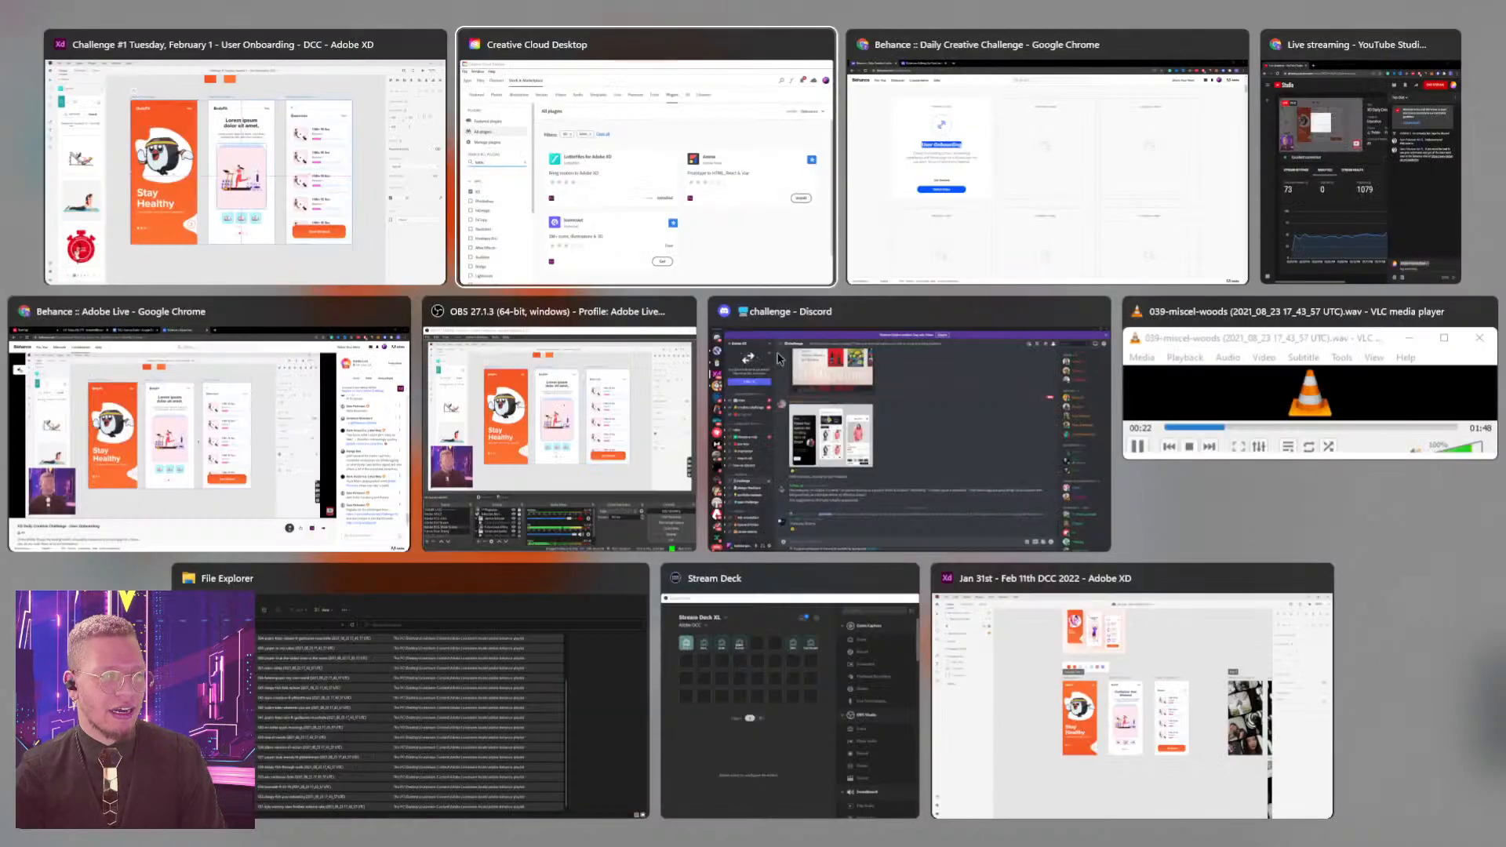
{"action": "left_click", "coordinate": [983, 185]}
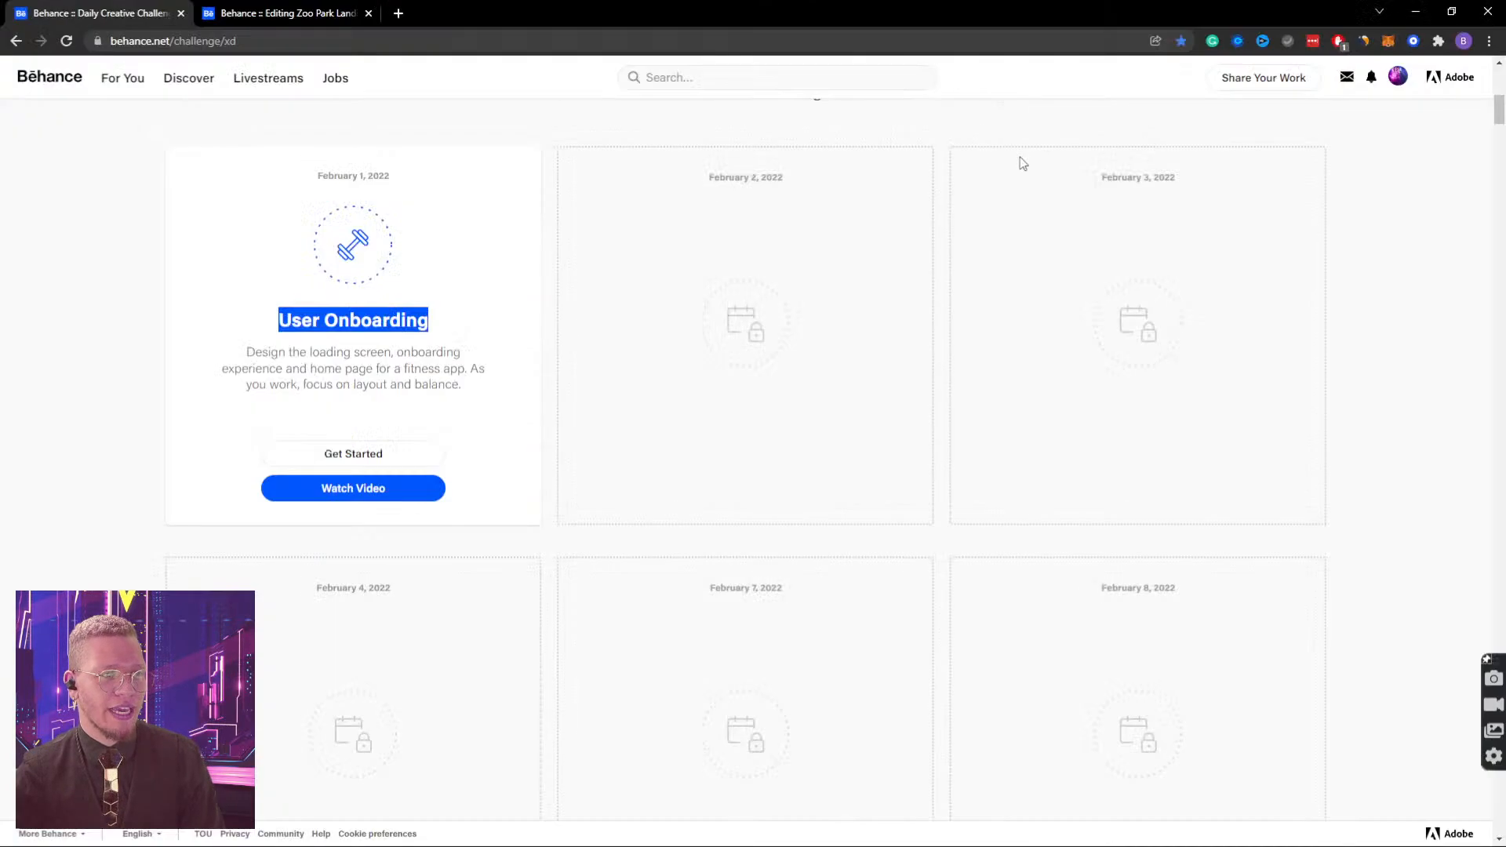
{"action": "left_click", "coordinate": [305, 22]}
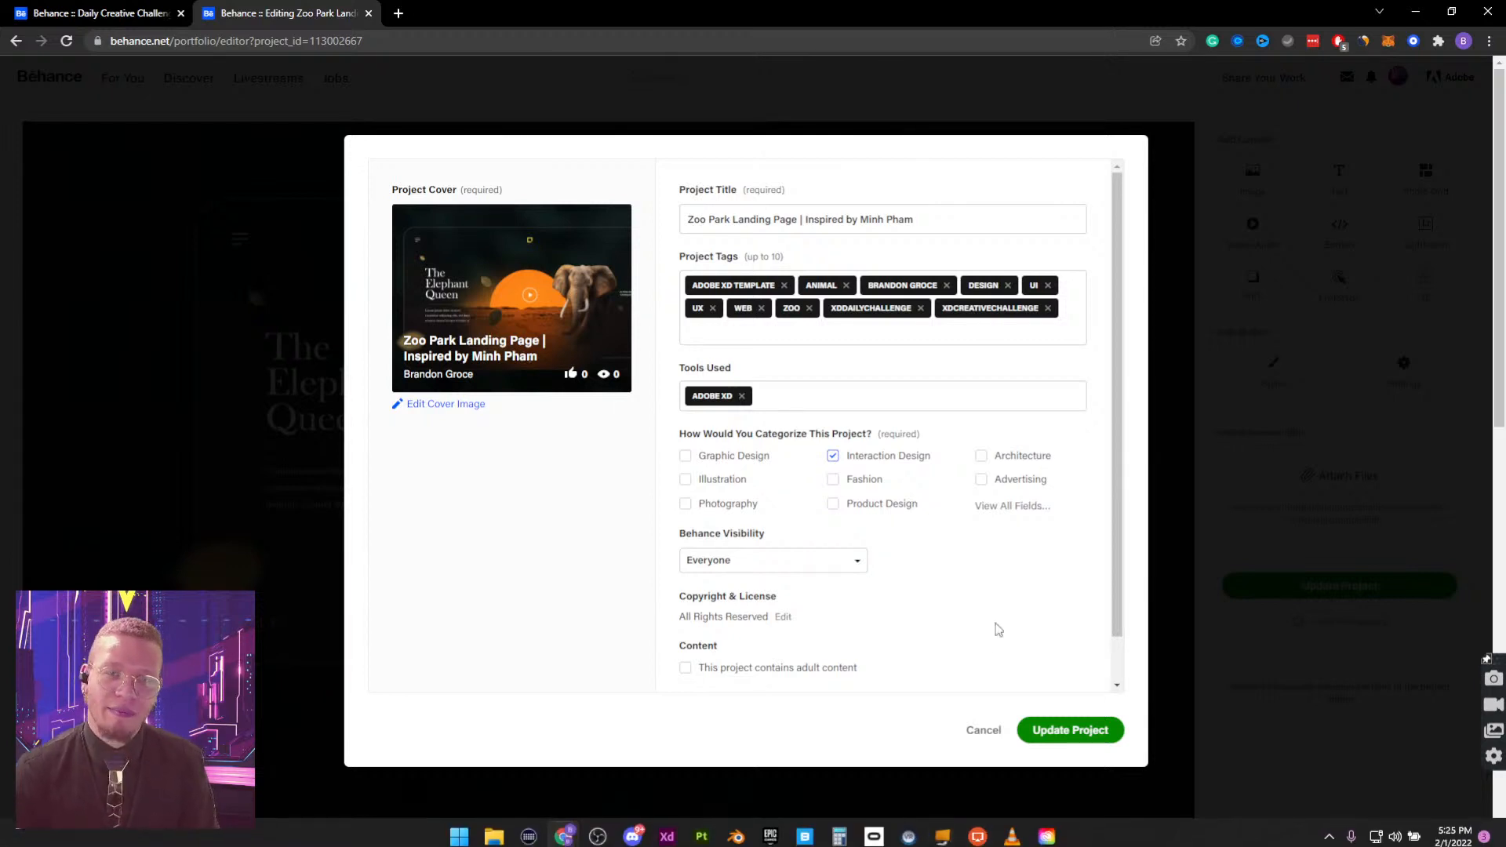
Step: Switch to Adobe XD and create a share link for the onboarding design, using the Design Review view setting and access for anyone with the link
{"action": "key", "text": "super+Tab"}
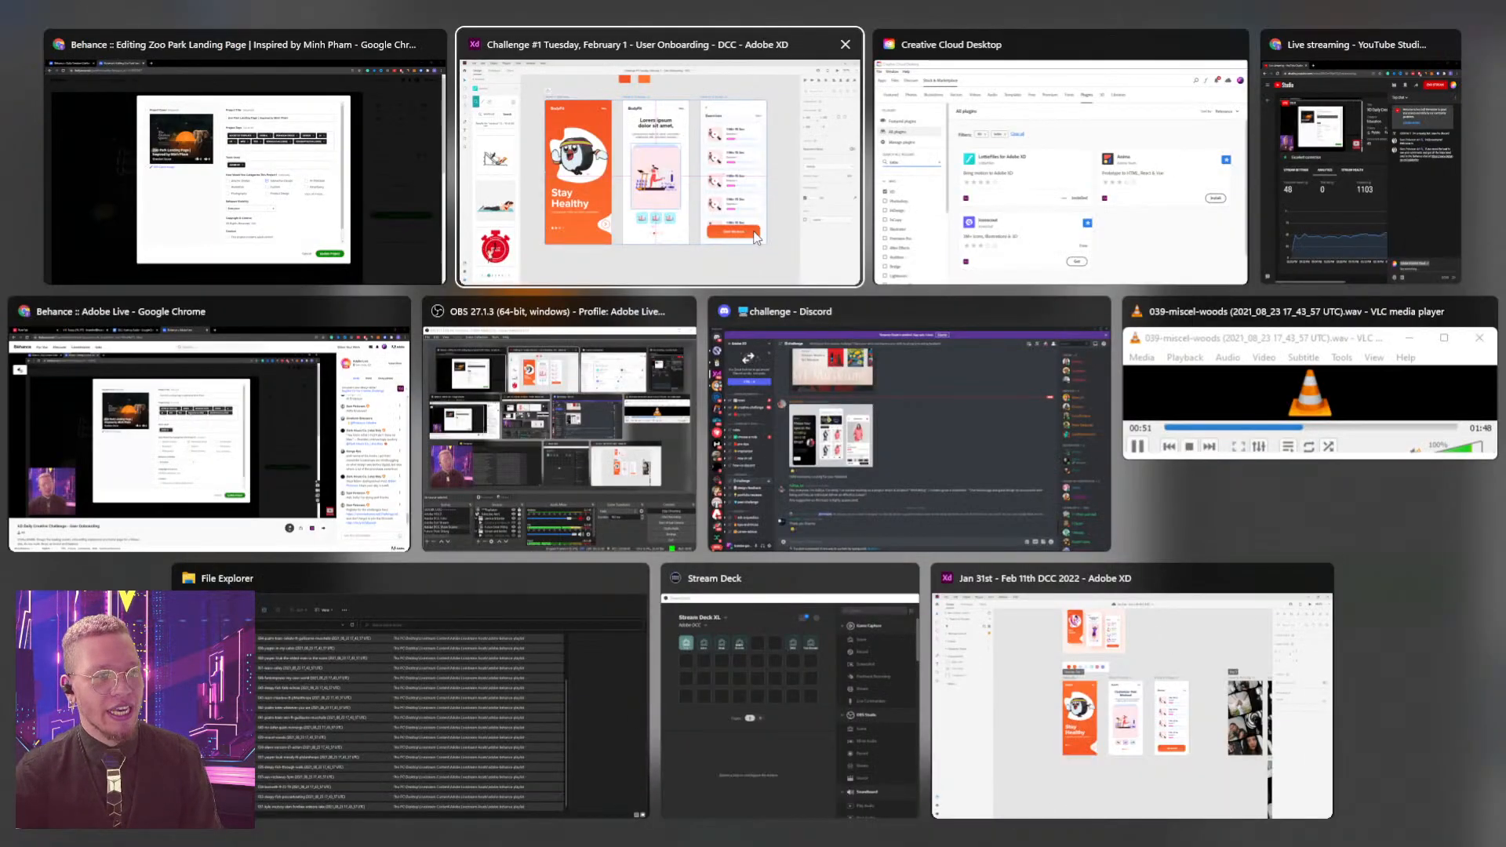
{"action": "left_click", "coordinate": [813, 96]}
{"action": "left_click", "coordinate": [412, 141]}
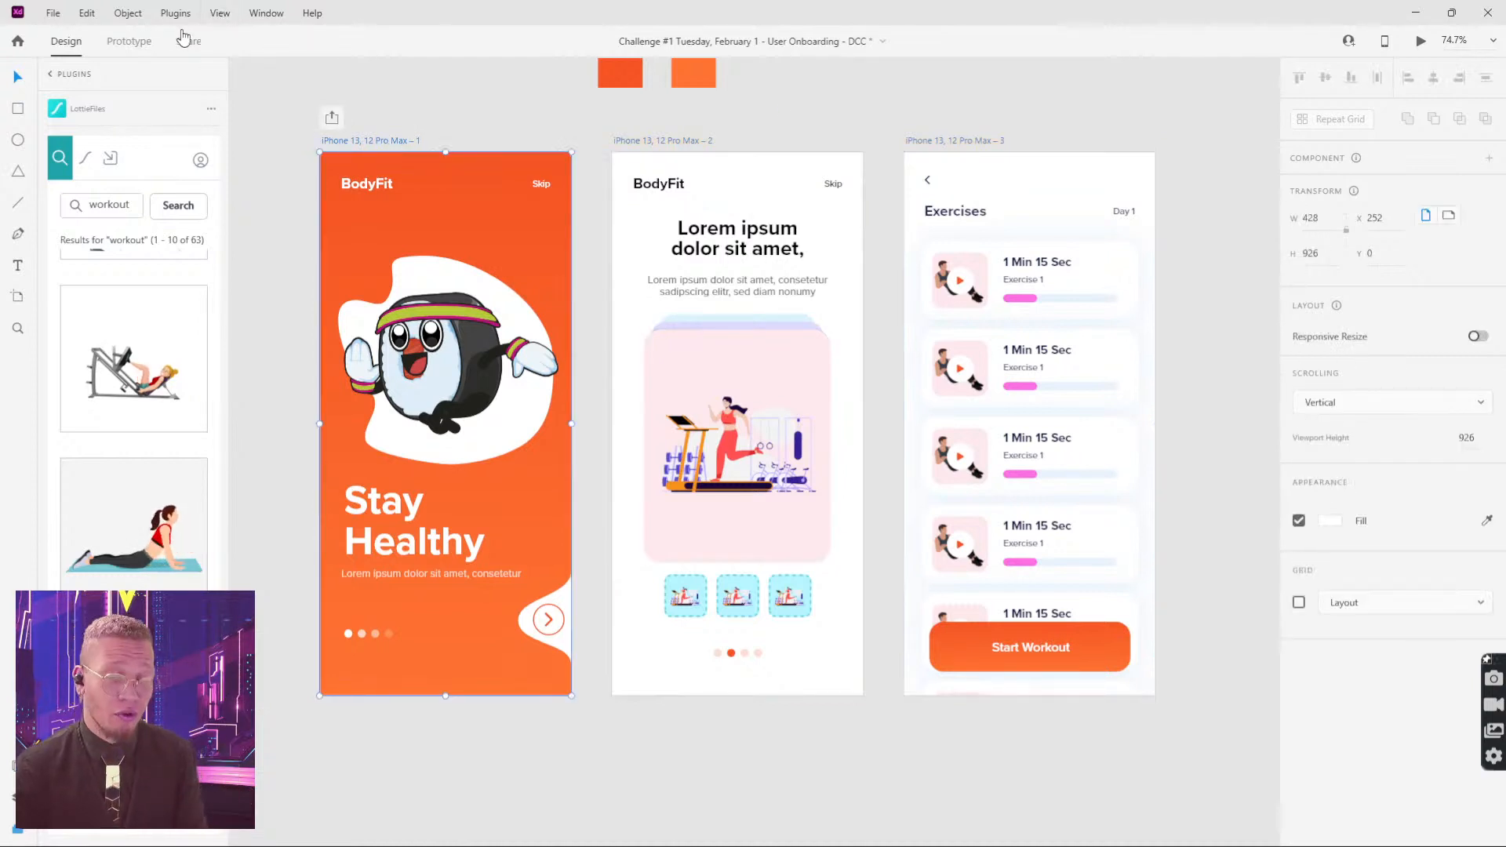
{"action": "left_click", "coordinate": [190, 41]}
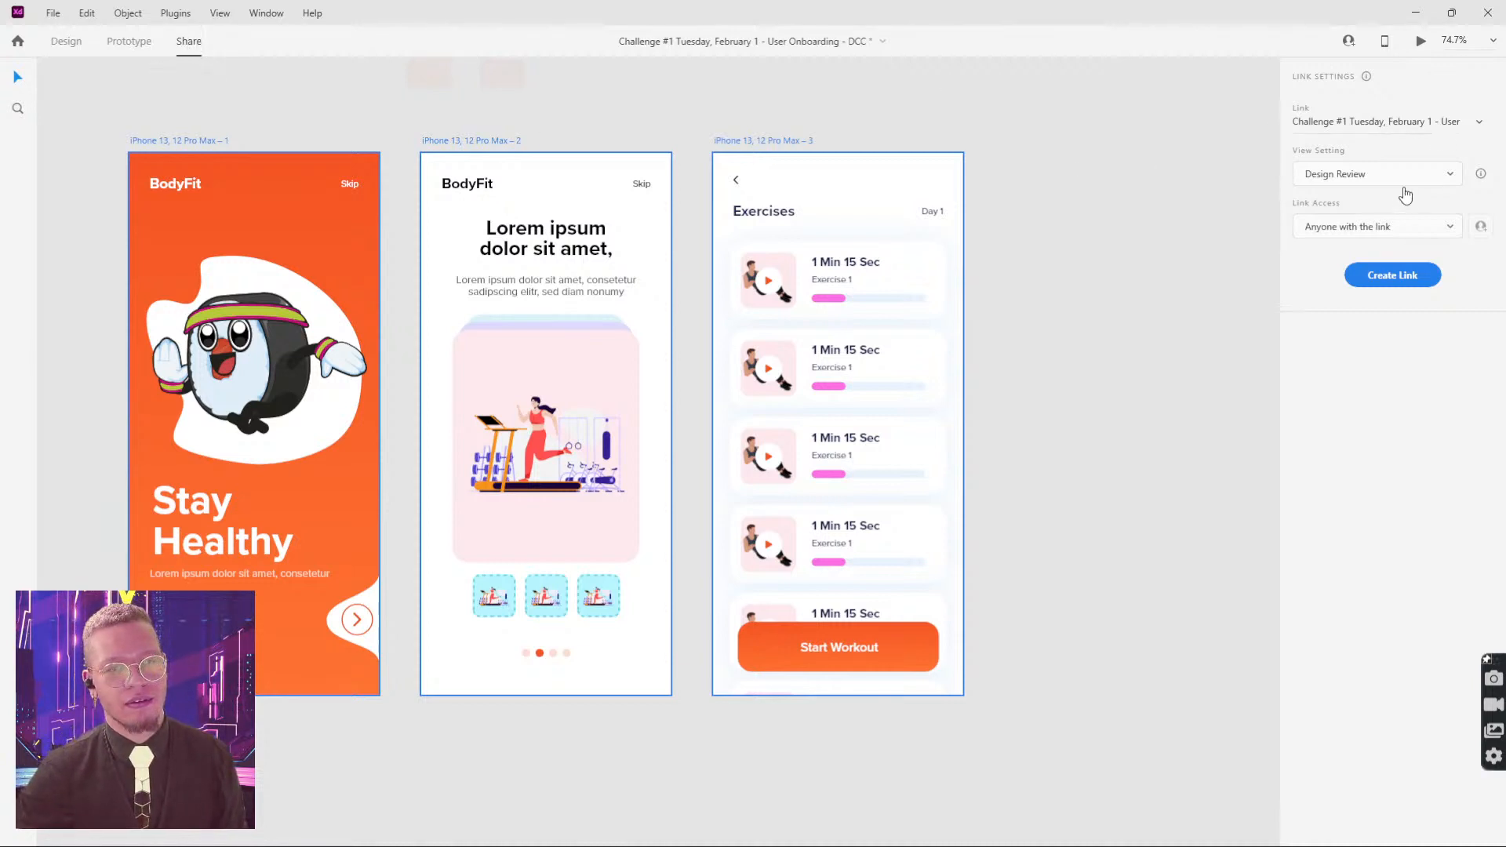
{"action": "left_click", "coordinate": [1339, 174]}
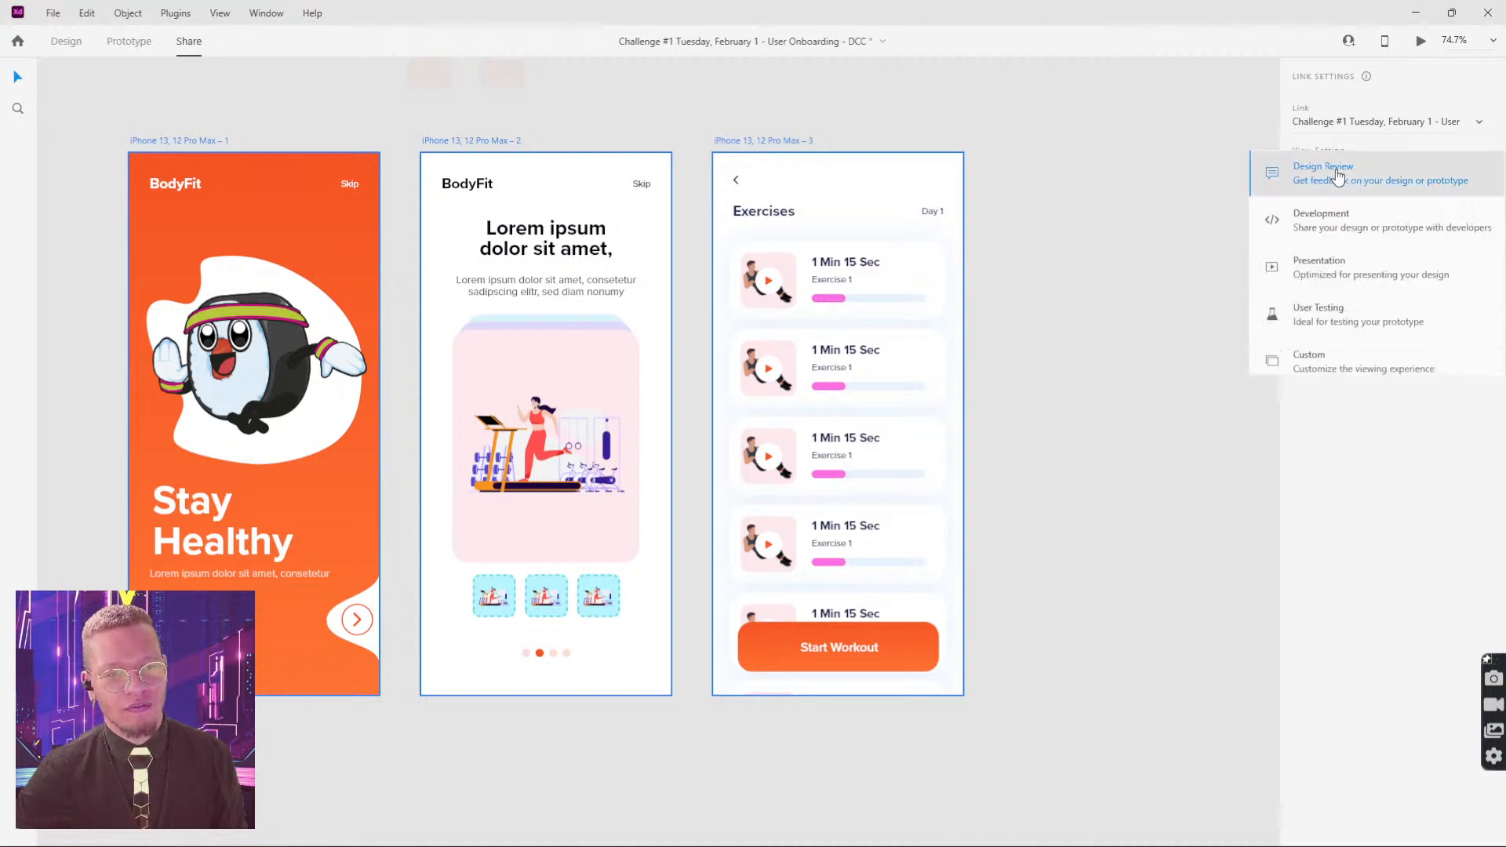
{"action": "left_click", "coordinate": [1196, 259]}
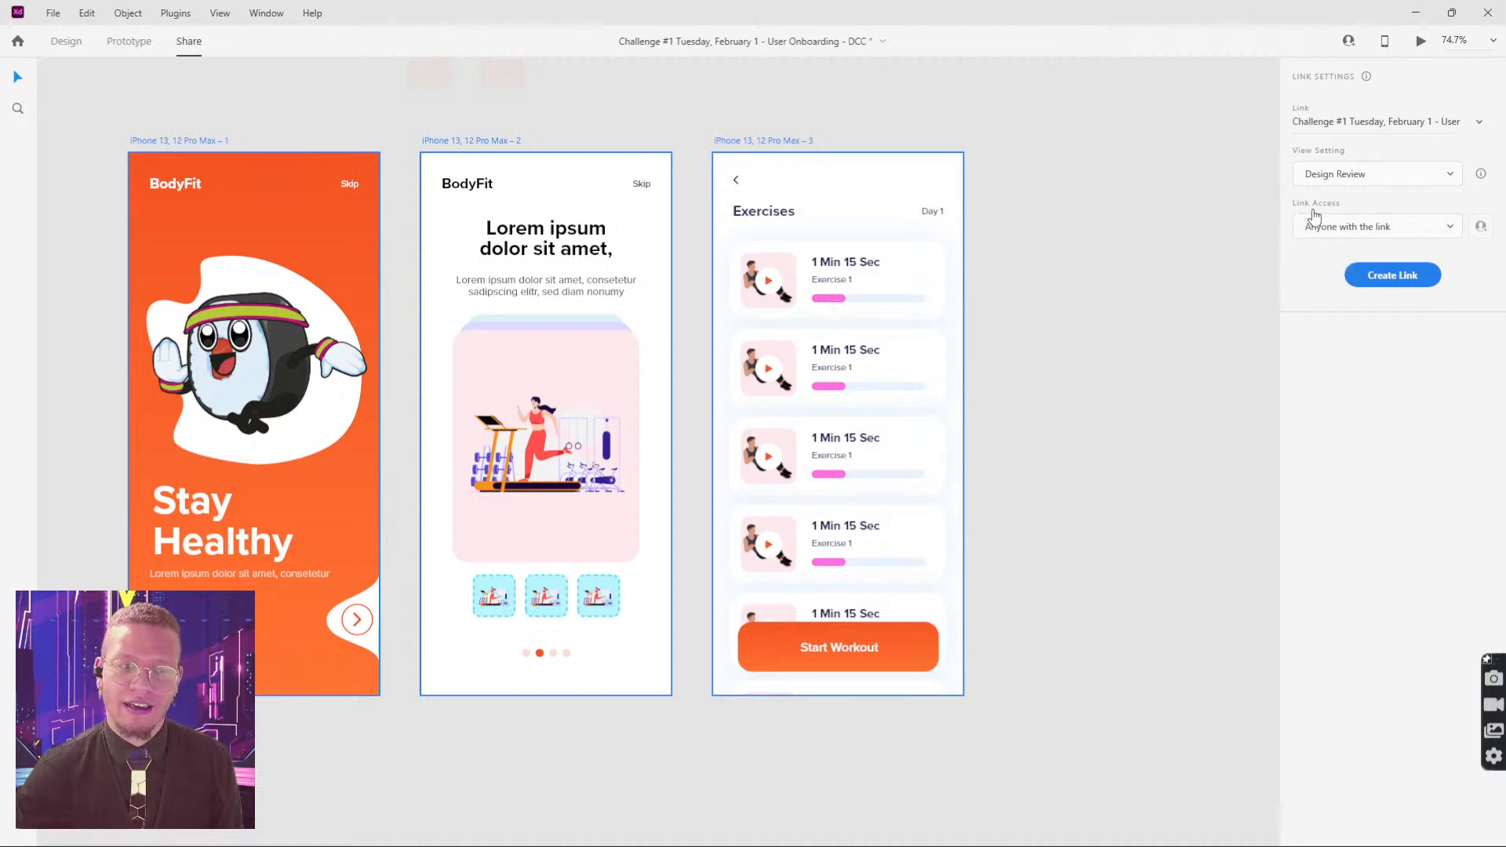
{"action": "left_click", "coordinate": [1390, 276]}
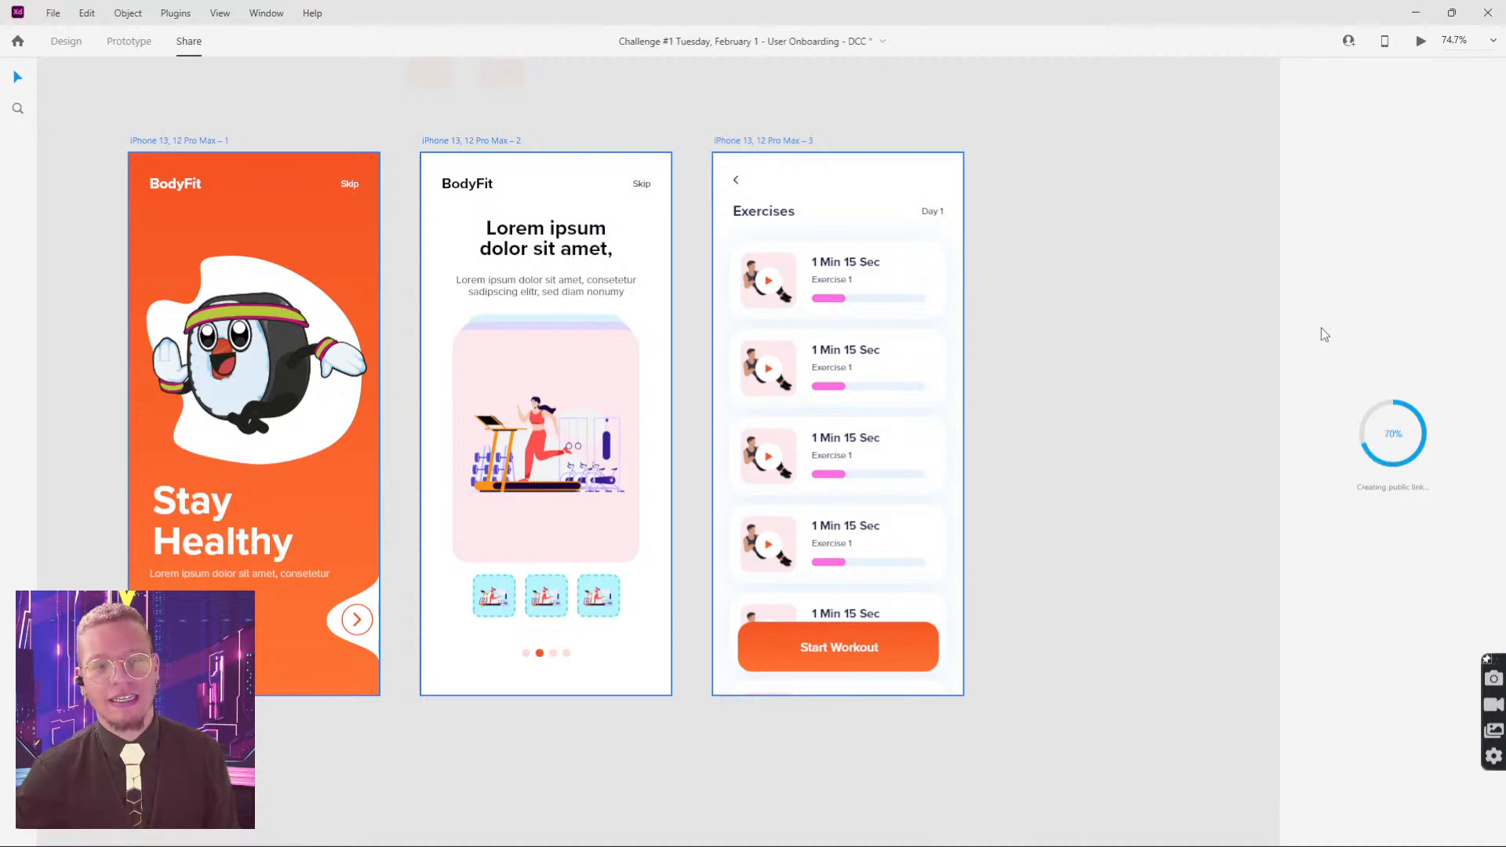
Step: Switch to Discord and view the challenge channel of the Adobe XD server
{"action": "key", "text": "super+Tab"}
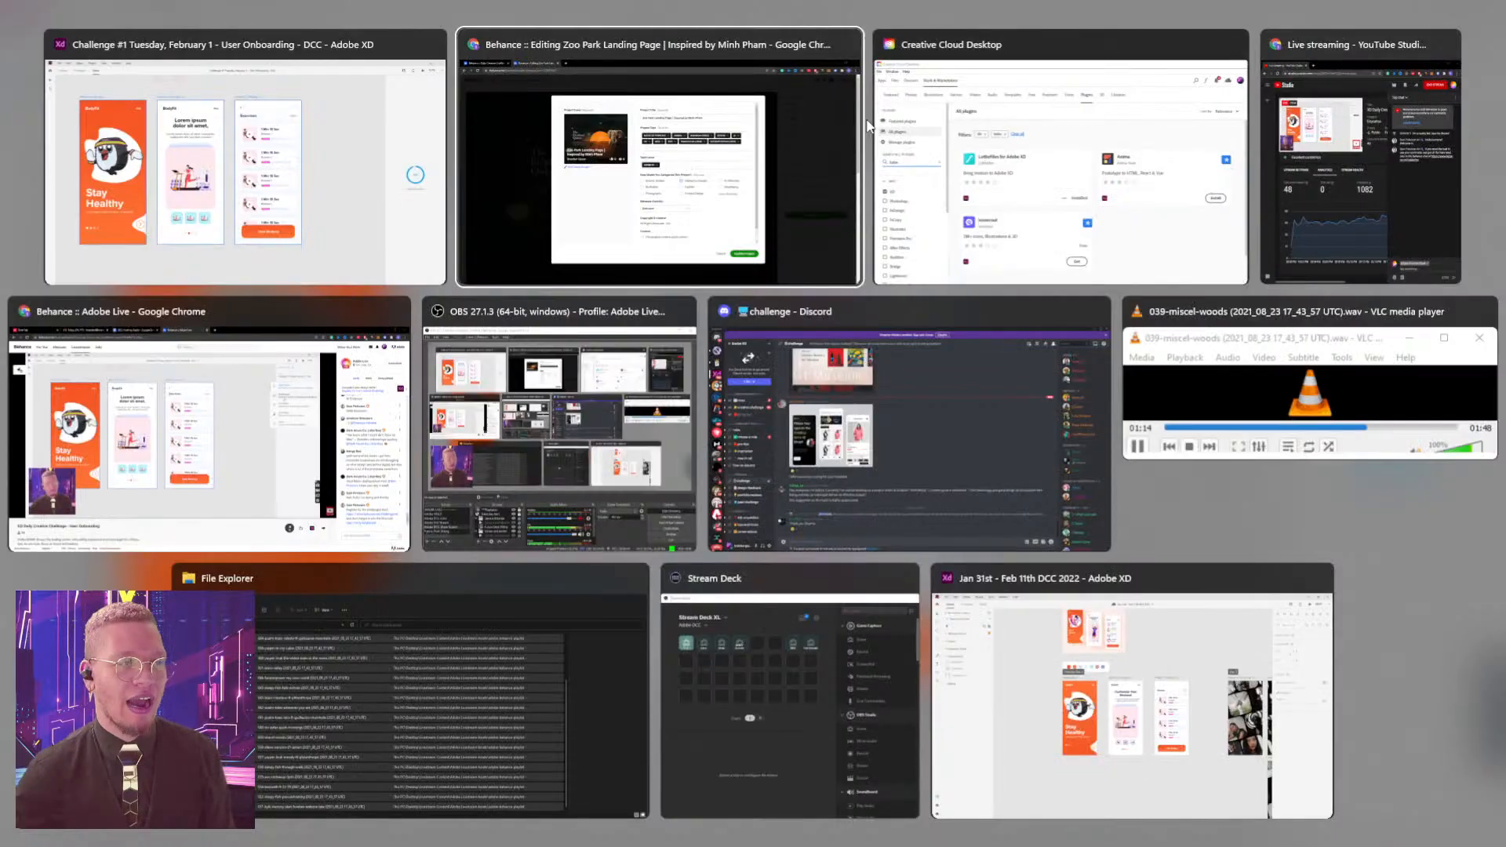
{"action": "left_click", "coordinate": [879, 381]}
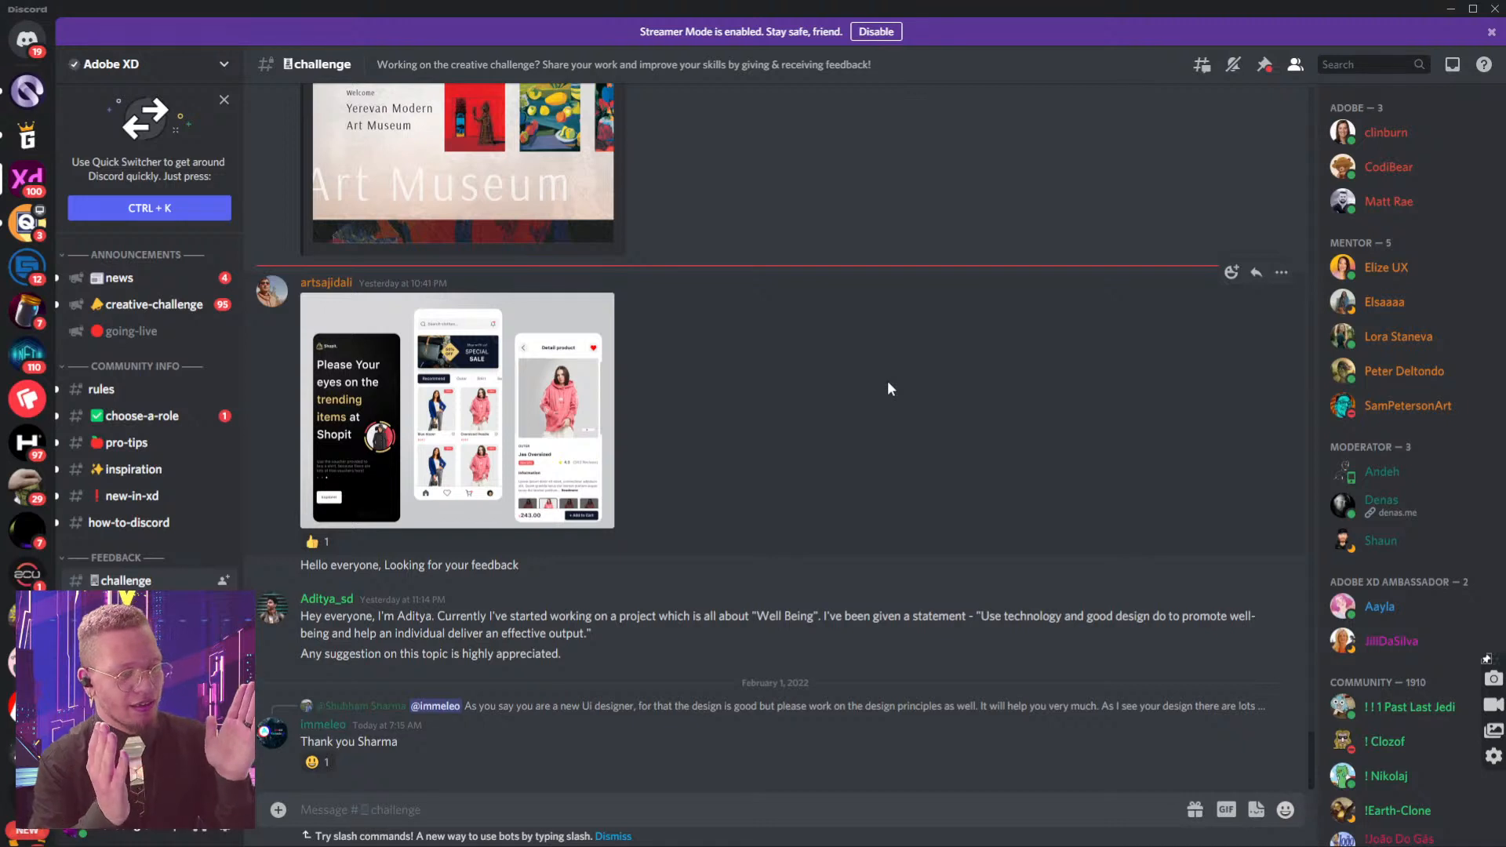